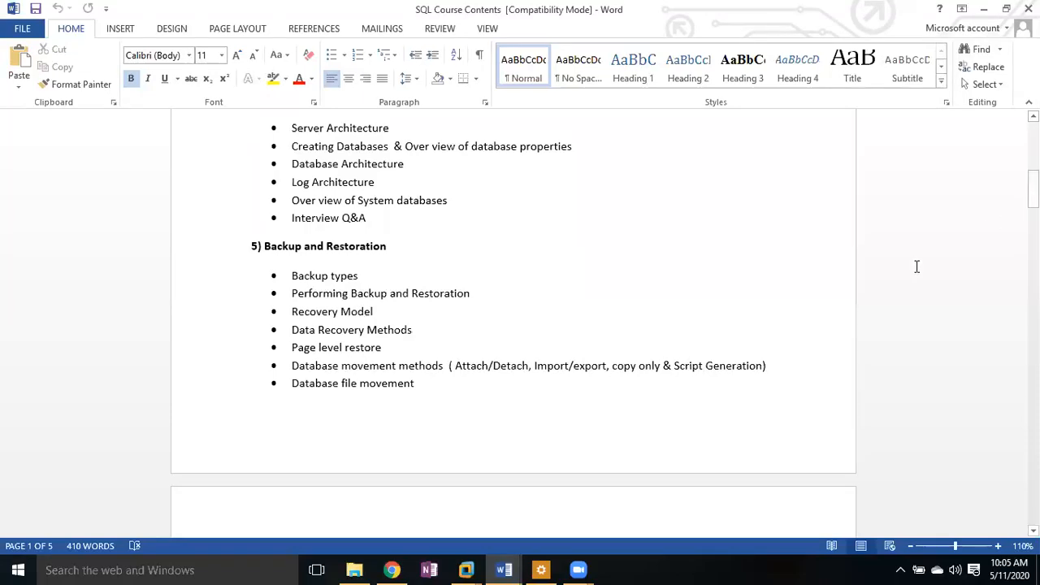
Step: Show taskbar previews of the two open Word documents, course contents and Restore and recovery
click(502, 571)
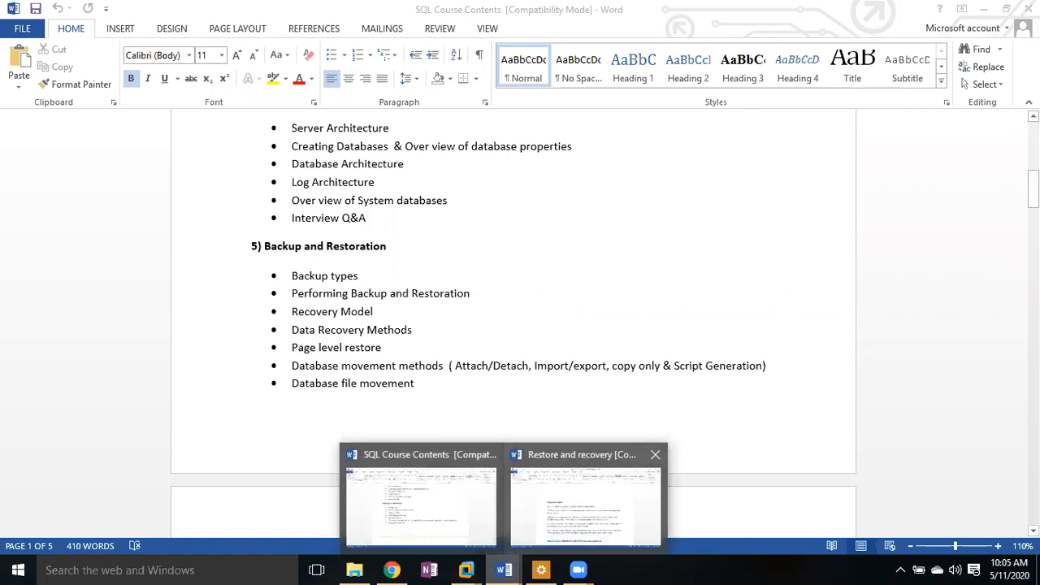
mouse_move(584, 506)
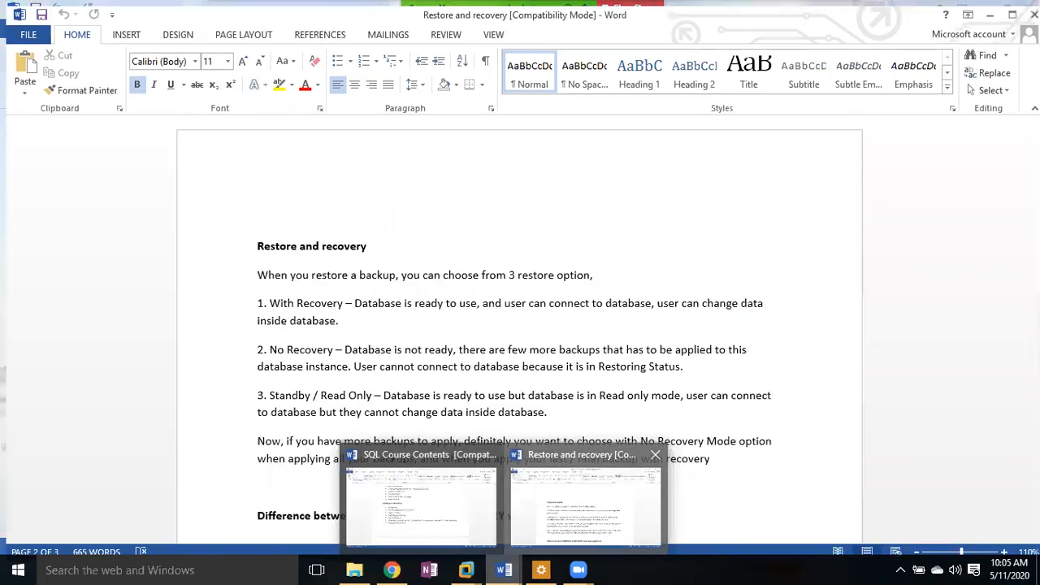
Step: Switch to Restore and recovery and scroll to Scenario 3, the database corrupted at 4 AM
click(584, 503)
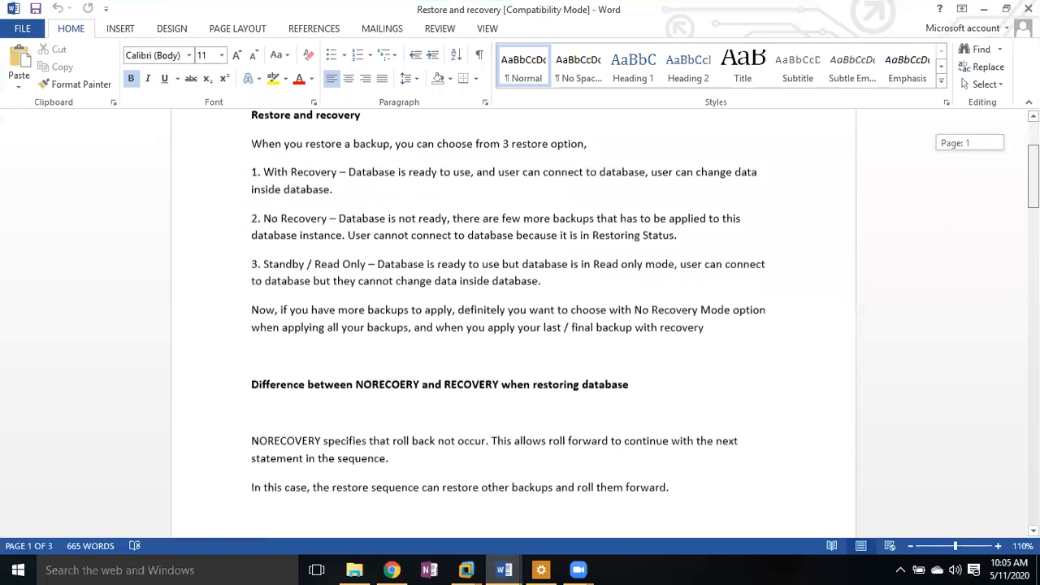
scroll(512, 324, down, 10)
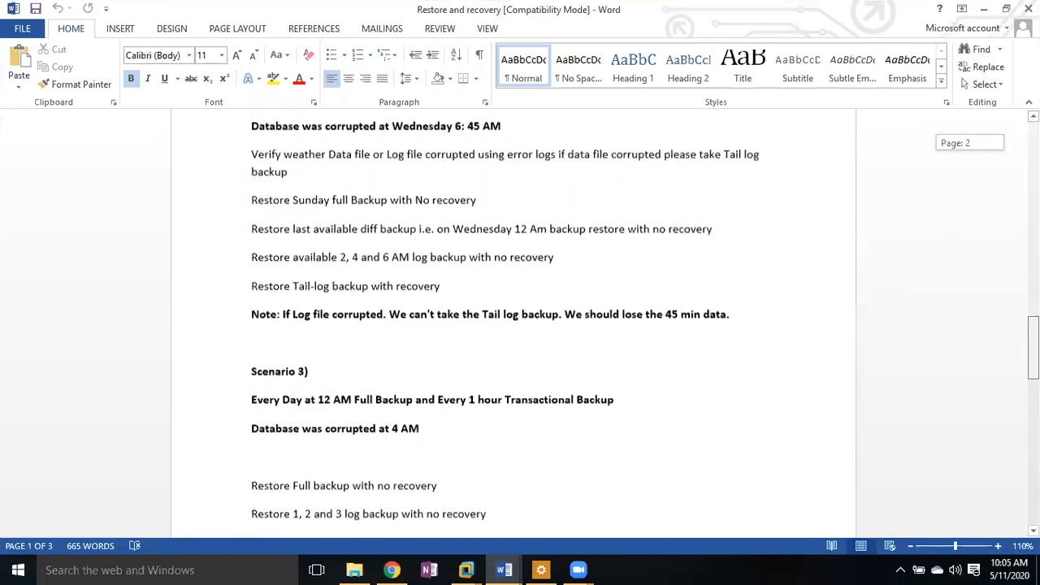
scroll(511, 325, down, 1)
scroll(511, 325, down, 5)
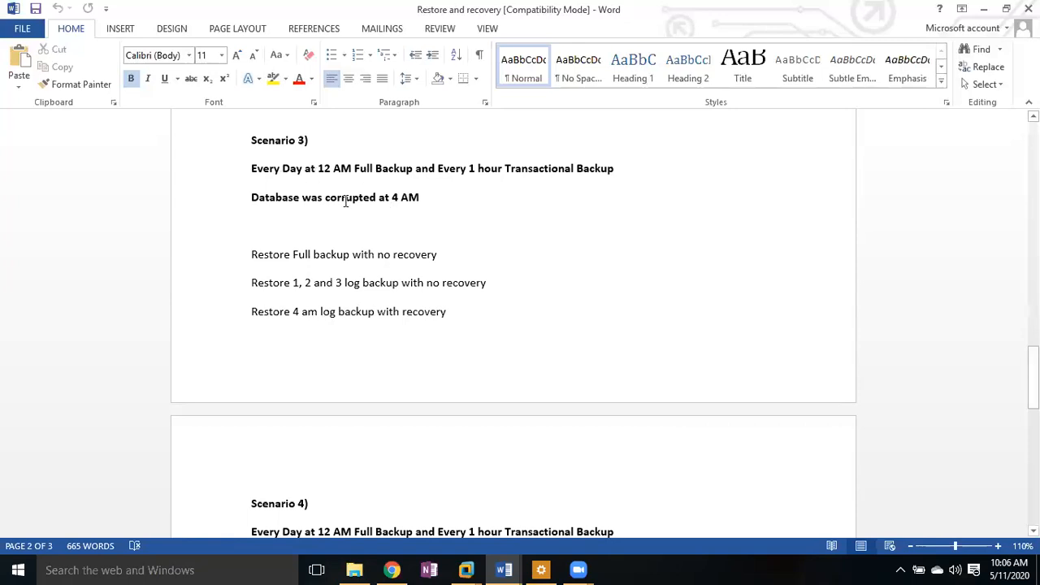
Step: Highlight Scenario 3's description lines and the 'Restore Full backup with no recovery' step
drag(426, 200, 245, 167)
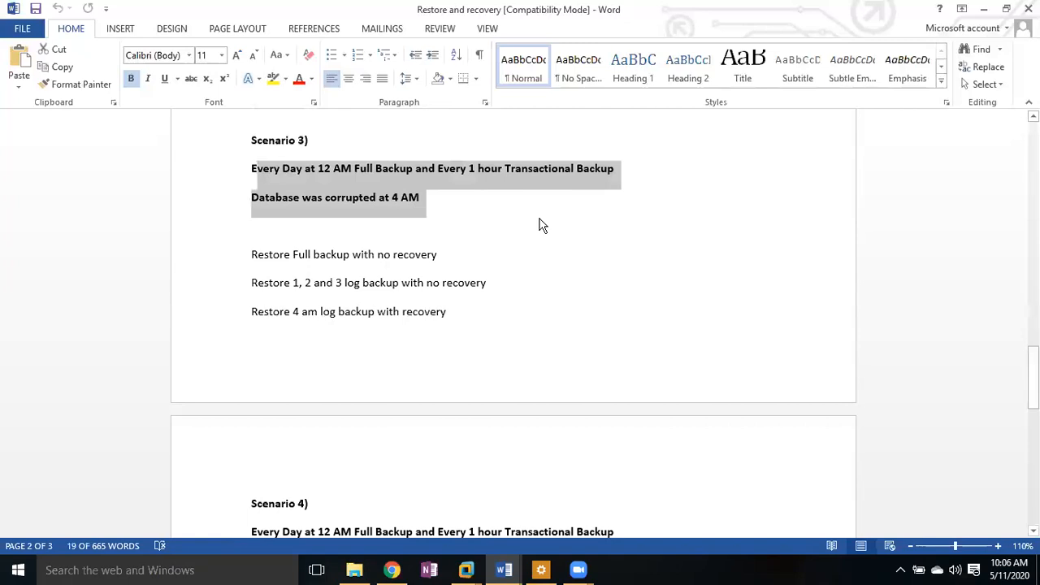
click(542, 221)
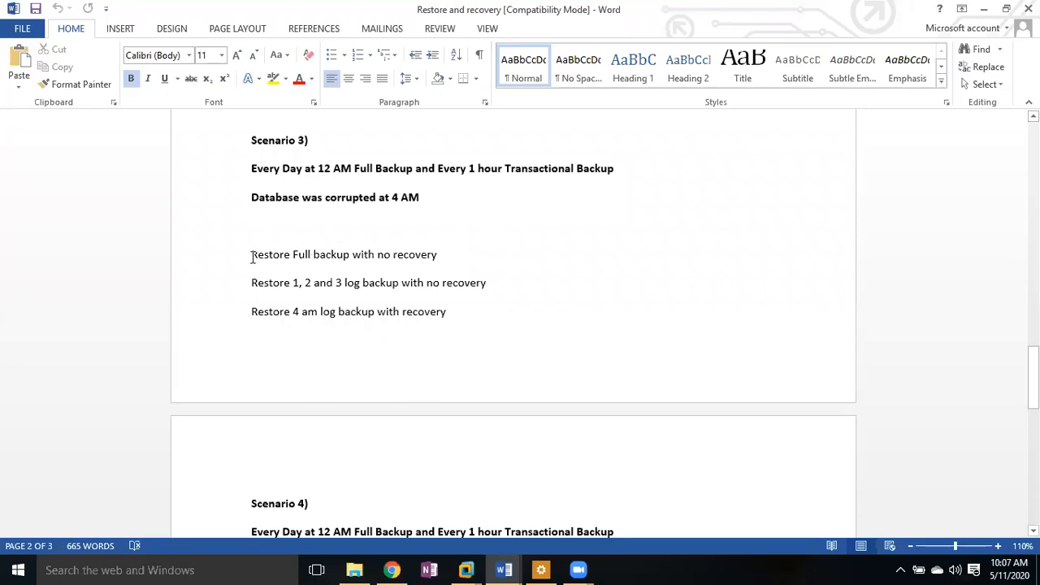
drag(251, 257, 443, 259)
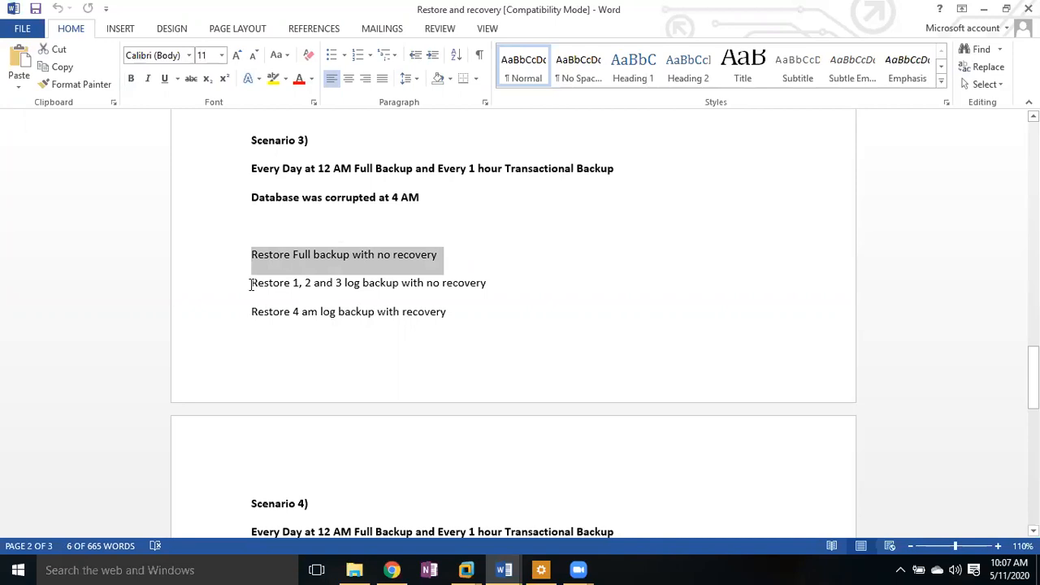
click(426, 286)
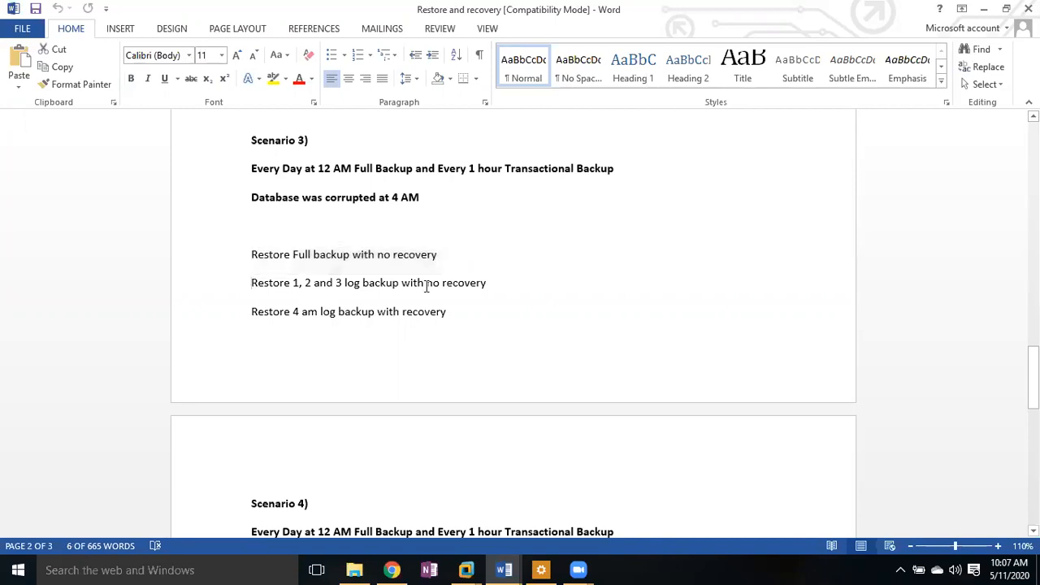
Step: Highlight all three restore steps, deselect them, and show the VMware virtual machine previews
key(shift+Right)
key(shift+Right)
key(shift+Right)
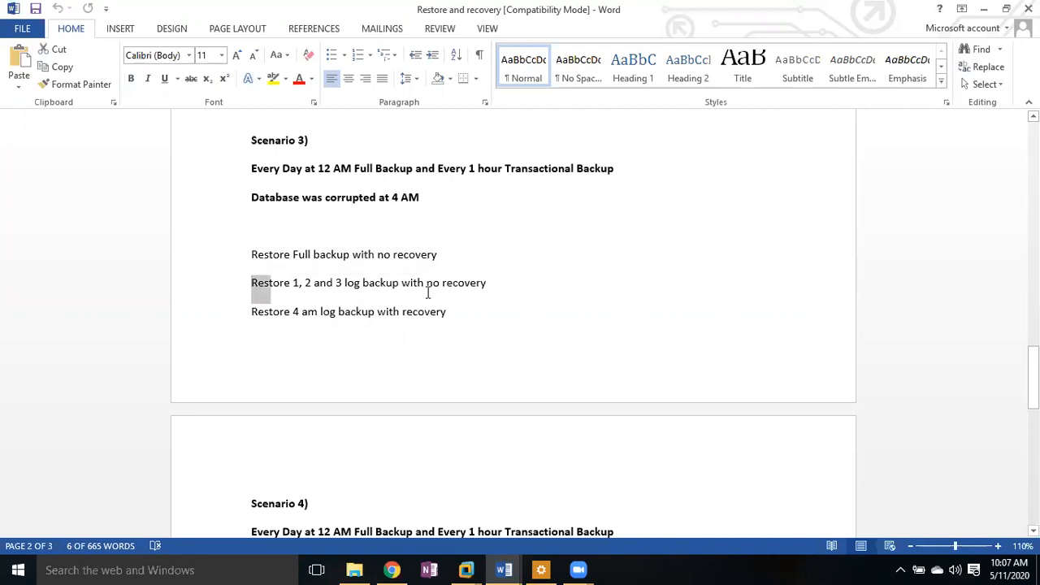
drag(428, 292, 465, 294)
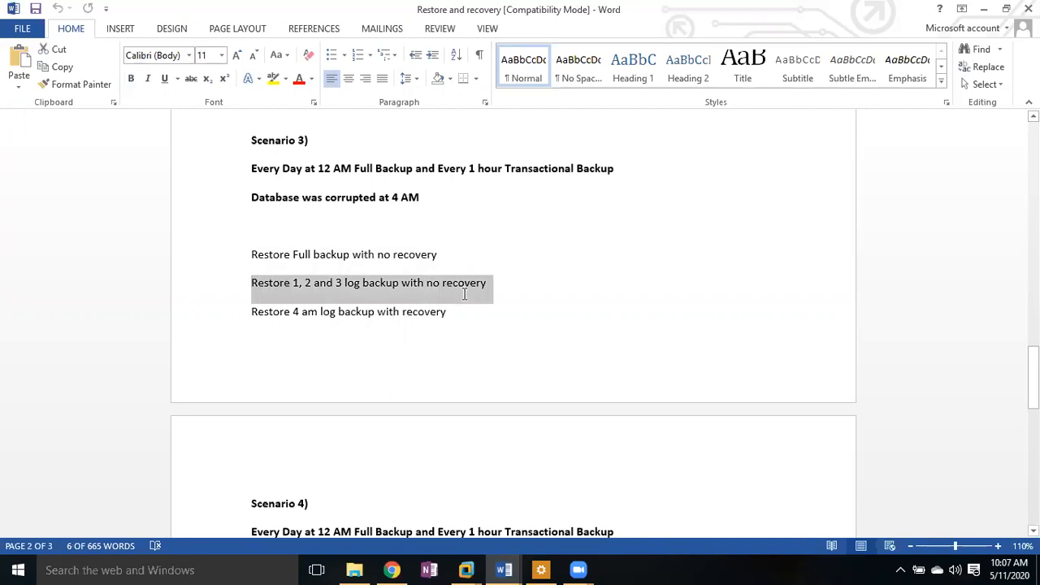
drag(597, 339, 253, 254)
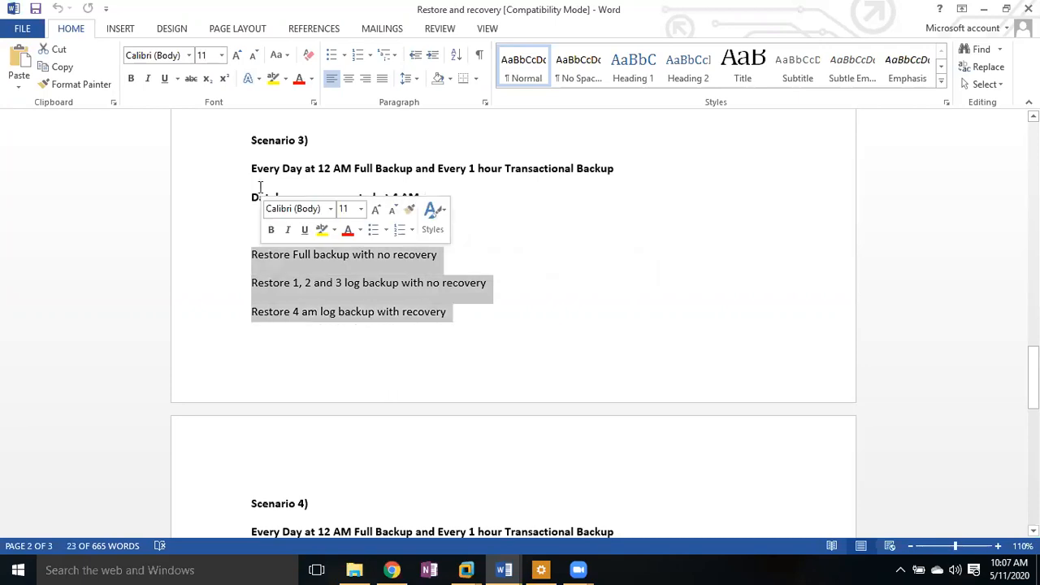
key(Right)
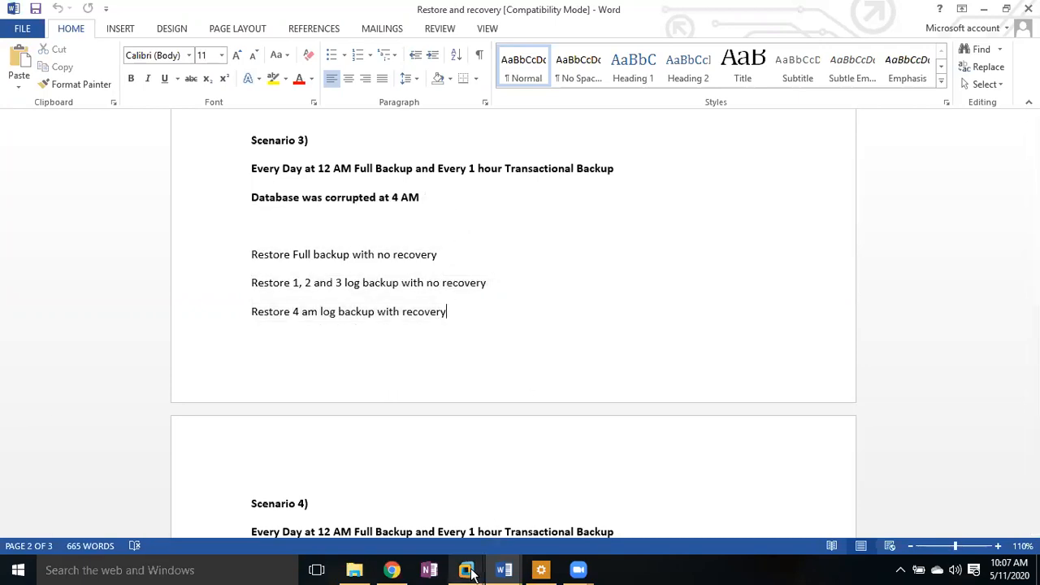
mouse_move(471, 573)
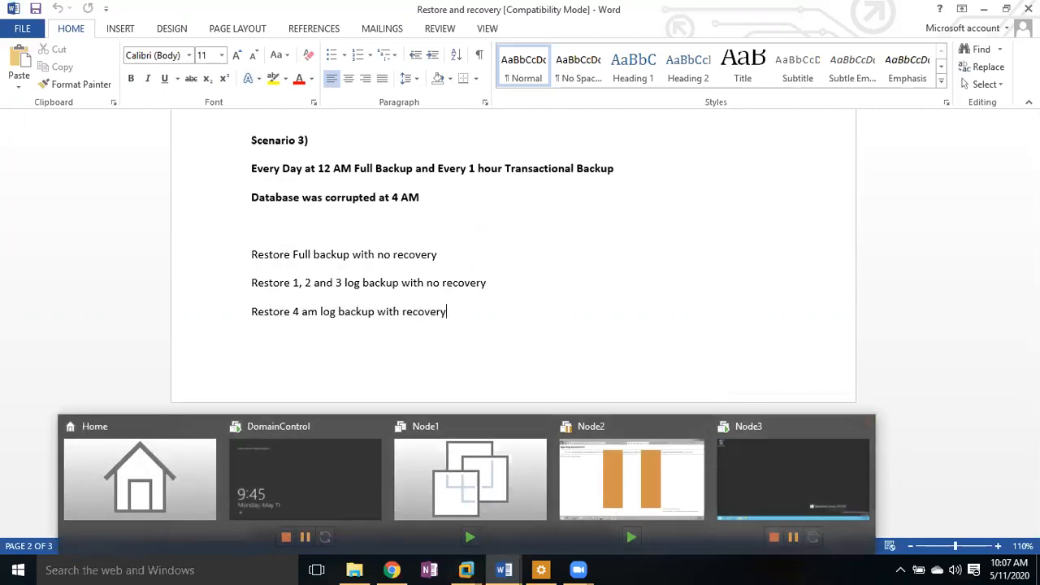
Step: Switch to Node3, sign in with the Admin password, and launch SQL Server Management Studio
click(792, 479)
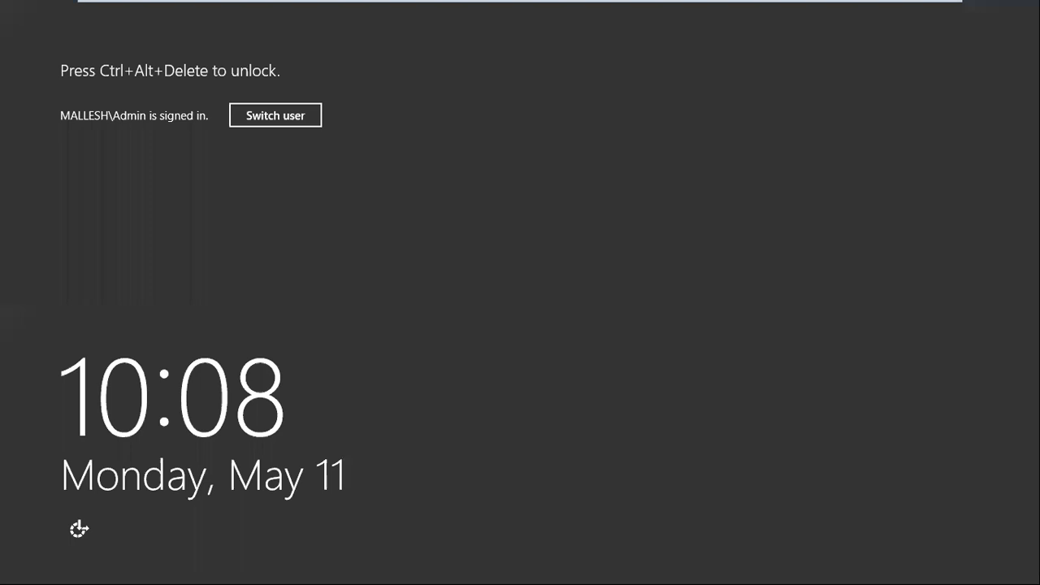
key(ctrl+alt+Insert)
text(***)
key(BackSpace)
key(BackSpace)
key(Caps_Lock)
text(*****)
key(Return)
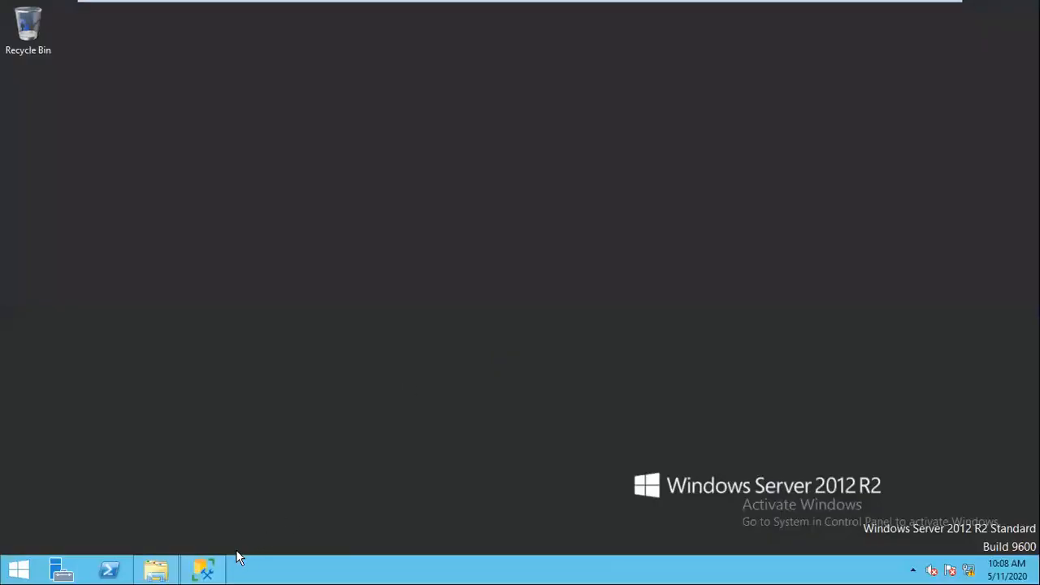
click(204, 569)
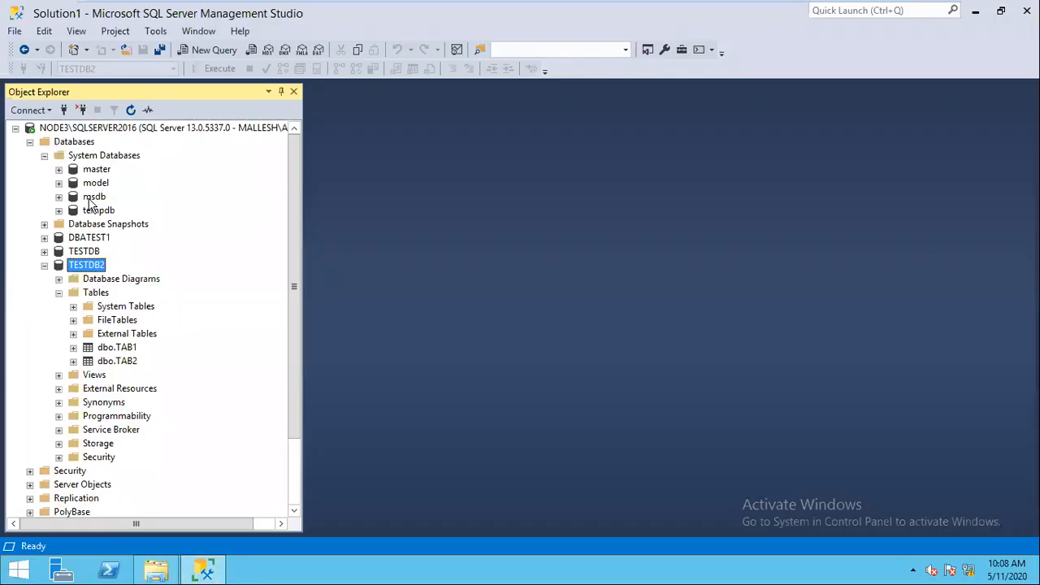
Step: Expand TESTDB2's Tables in Object Explorer and start a new query on TESTDB2
click(46, 210)
click(59, 238)
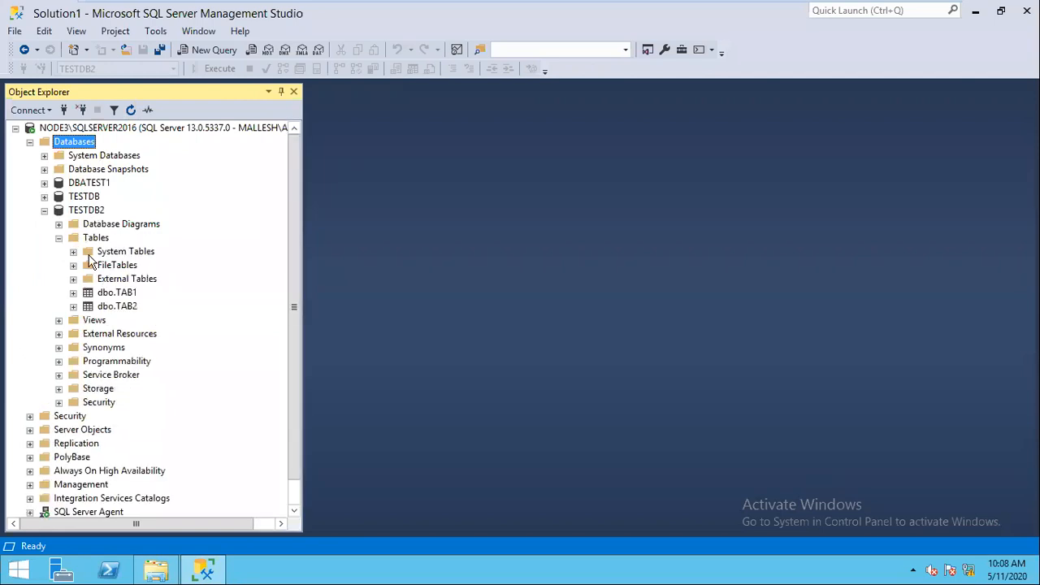
click(118, 307)
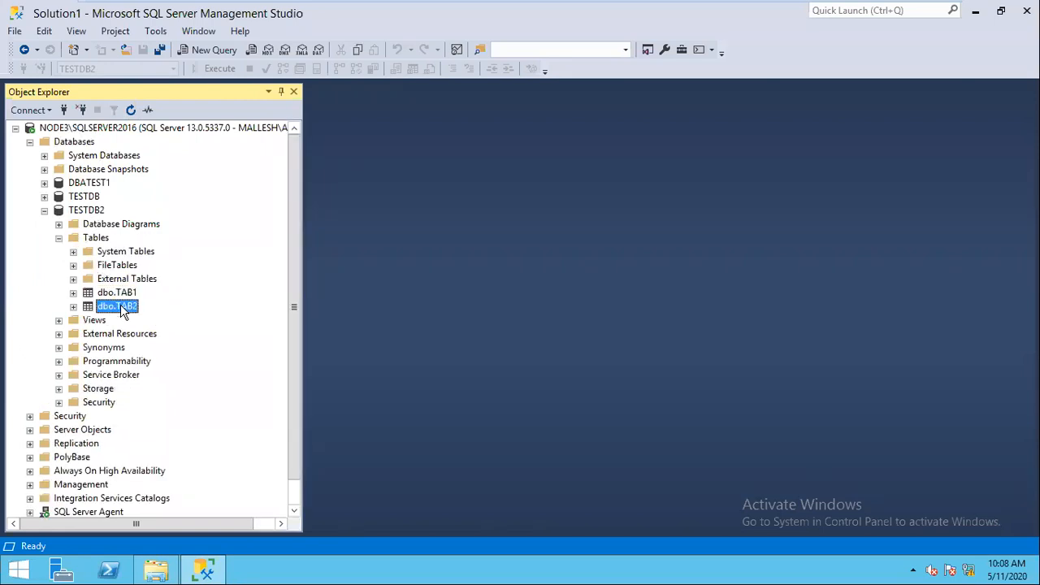
click(89, 212)
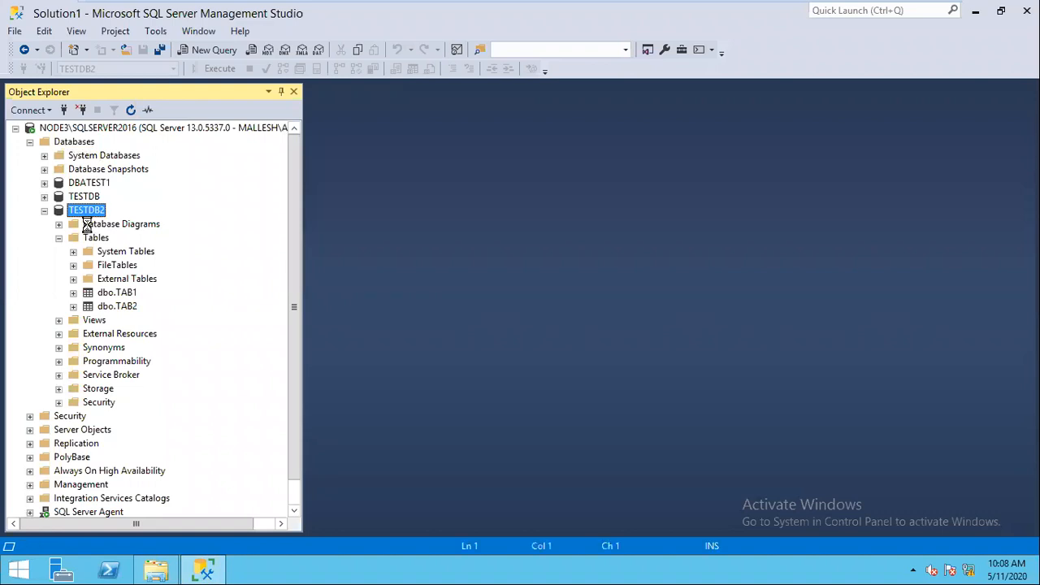
Step: Write 'create table tab3(sno int)', 'go' and 'insert into tab3 values(101)'
text(create table tab3(sno int)
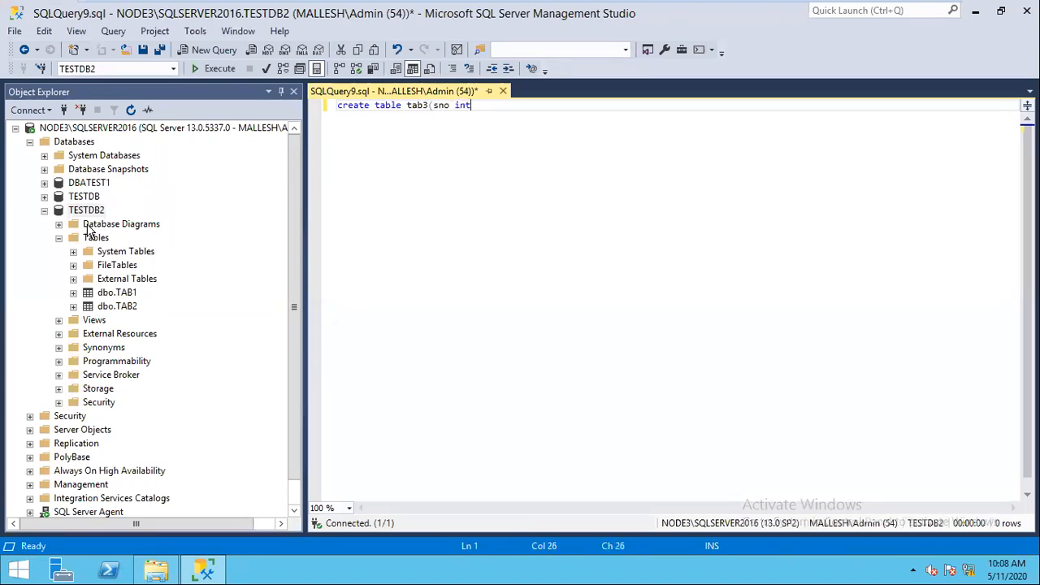
text())
key(Return)
text(go)
key(Return)
text(insert into t)
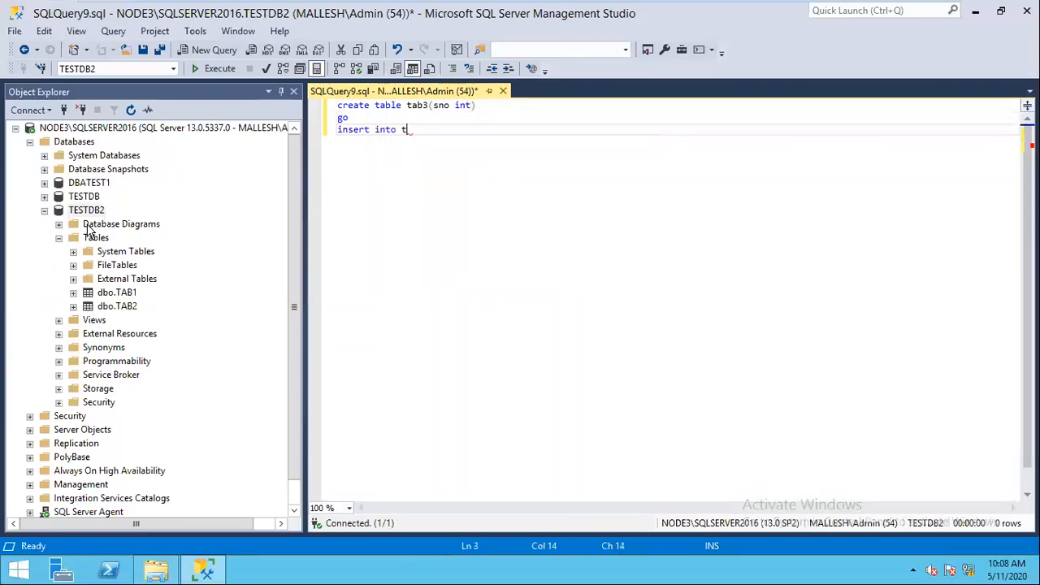
text(ab3 values(101)
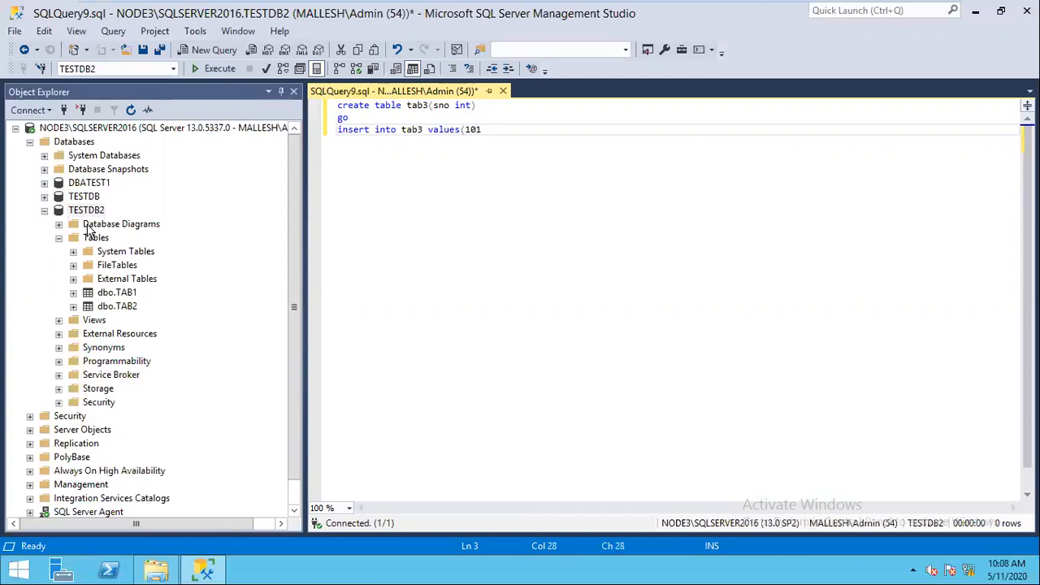
text())
Step: Execute the query creating tab3 with 101, refresh TESTDB2's tables, and close the query unsaved
click(207, 75)
click(94, 209)
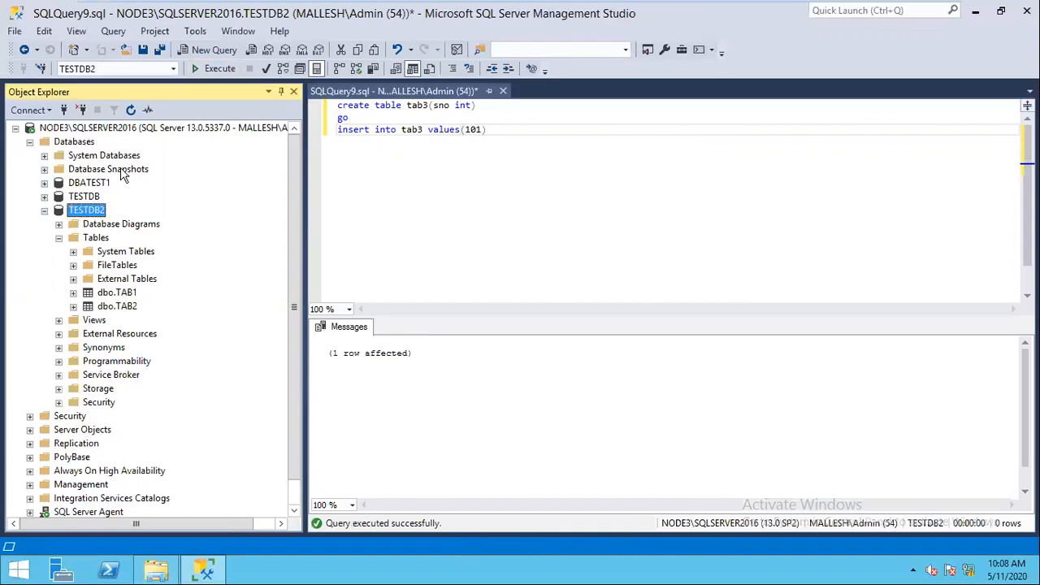
click(59, 237)
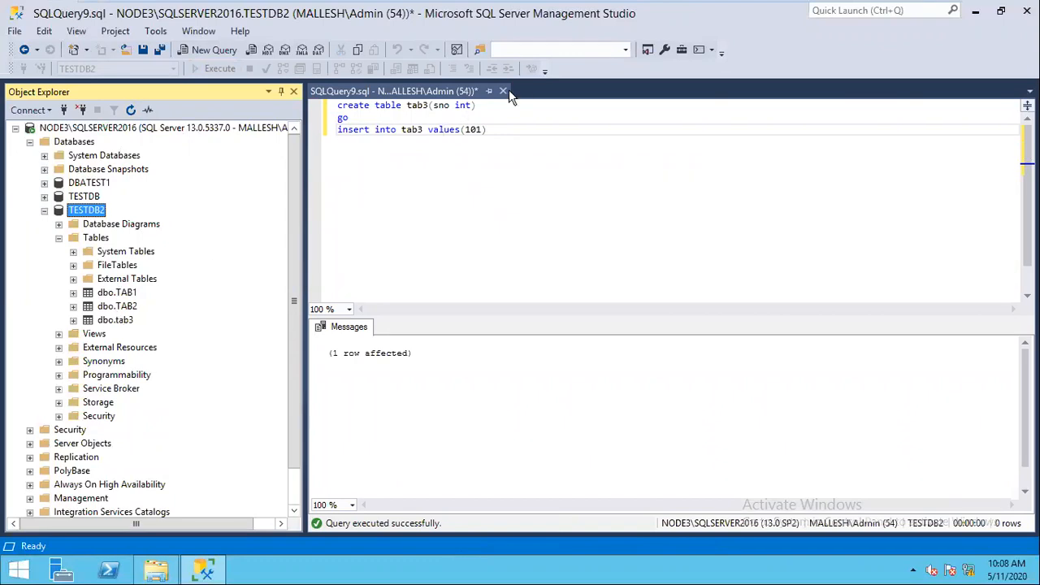
click(575, 378)
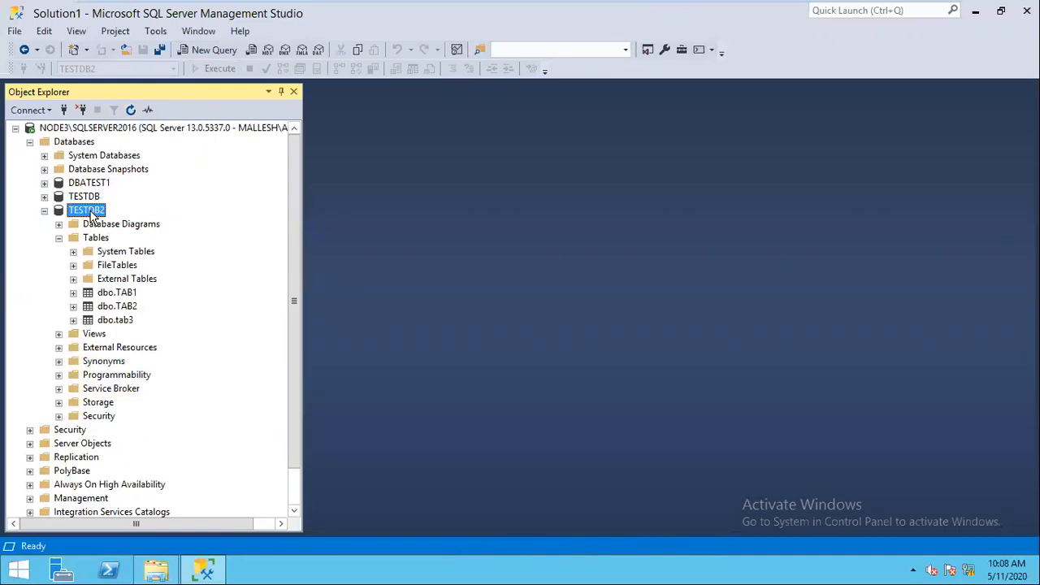
right_click(92, 216)
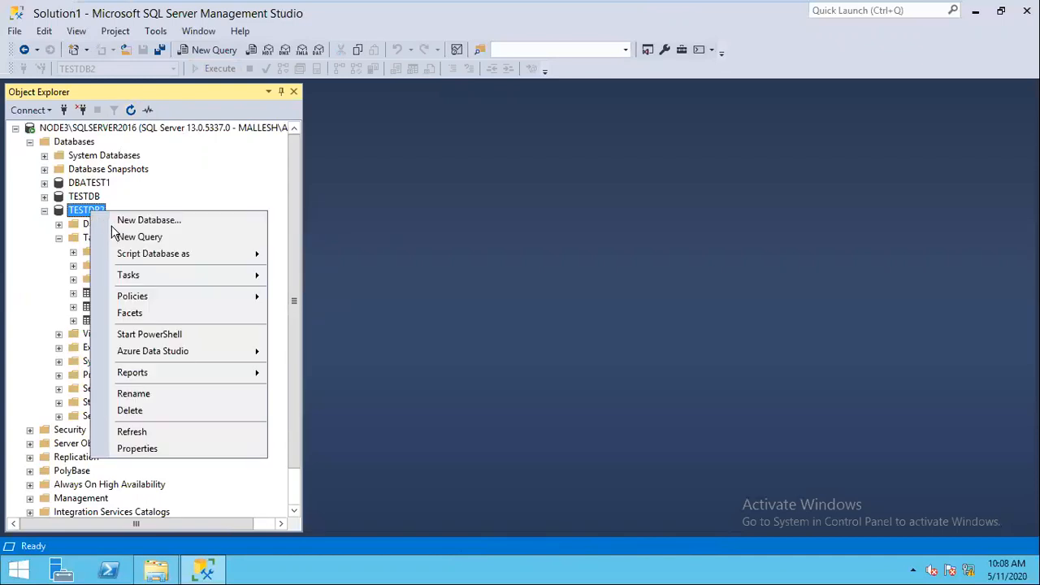
Step: Start a TESTDB2 backup, remove its existing destination, and browse for a new backup location
mouse_move(180, 276)
click(314, 216)
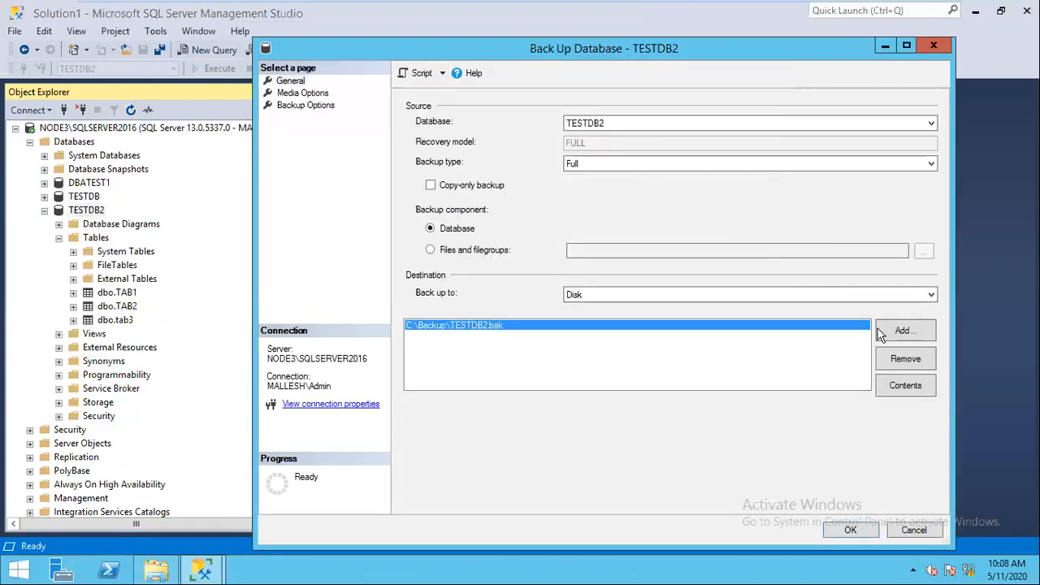
click(903, 356)
click(903, 335)
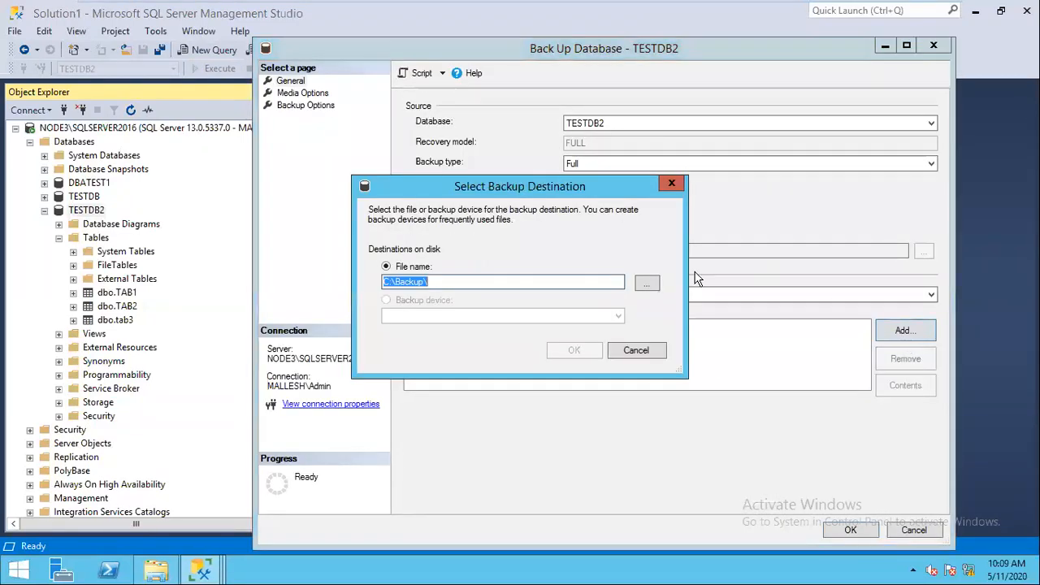
click(651, 285)
click(656, 294)
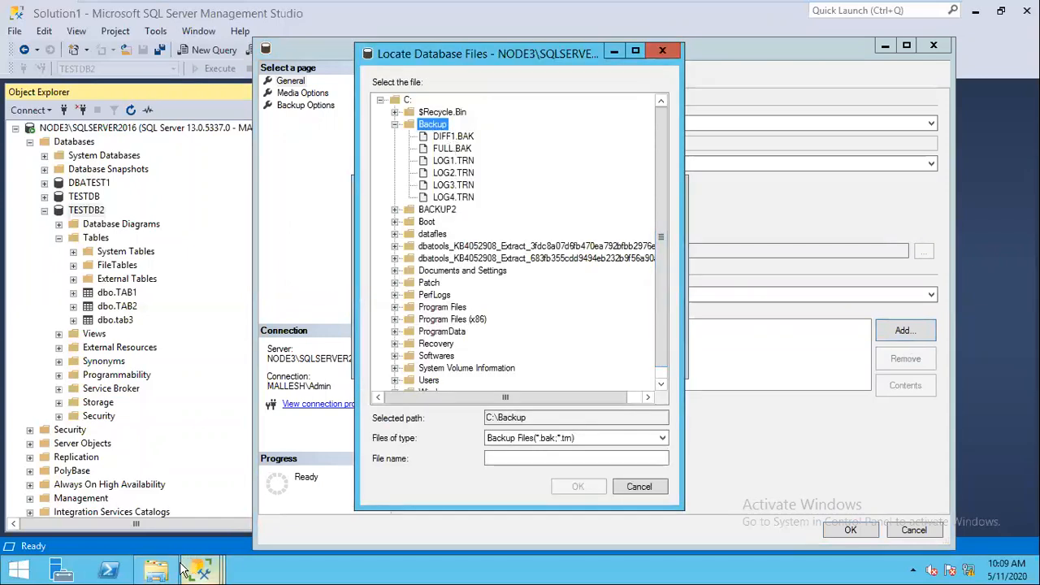
Step: Permanently delete the six old backup files in C:\Backup and return to Management Studio
click(156, 569)
key(ctrl+a)
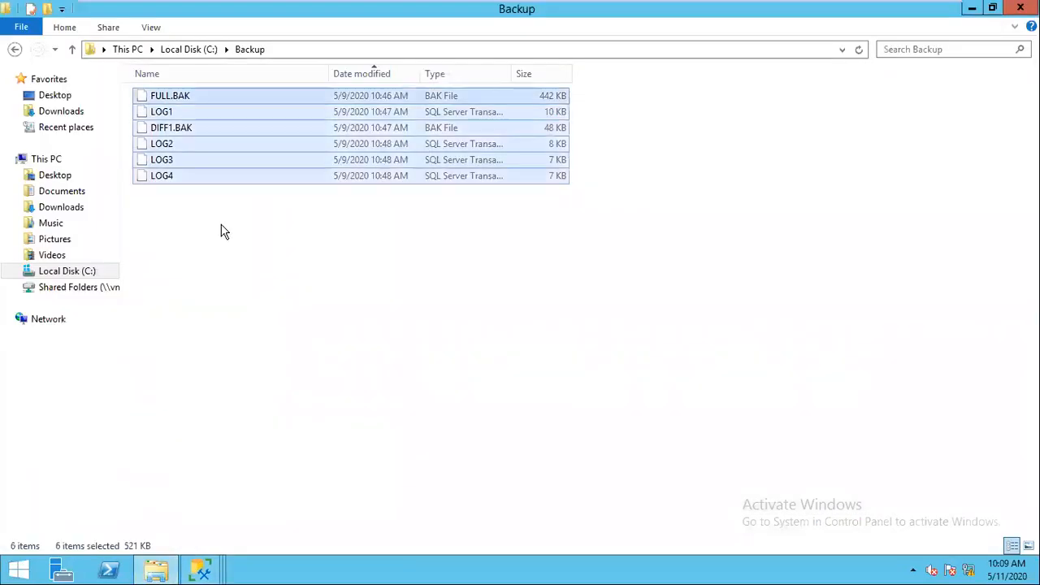
key(shift+Delete)
key(Return)
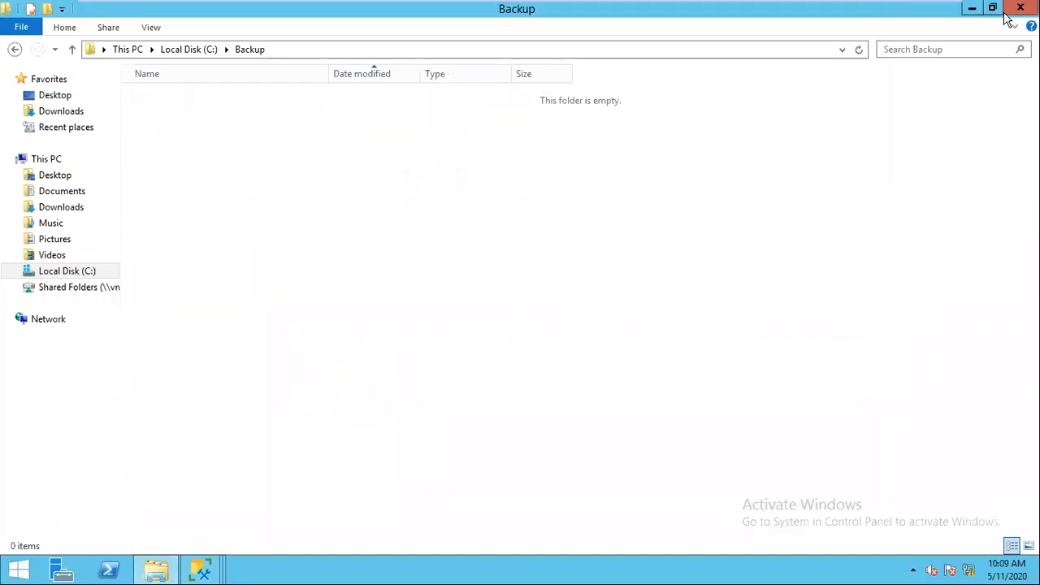
key(alt+Tab)
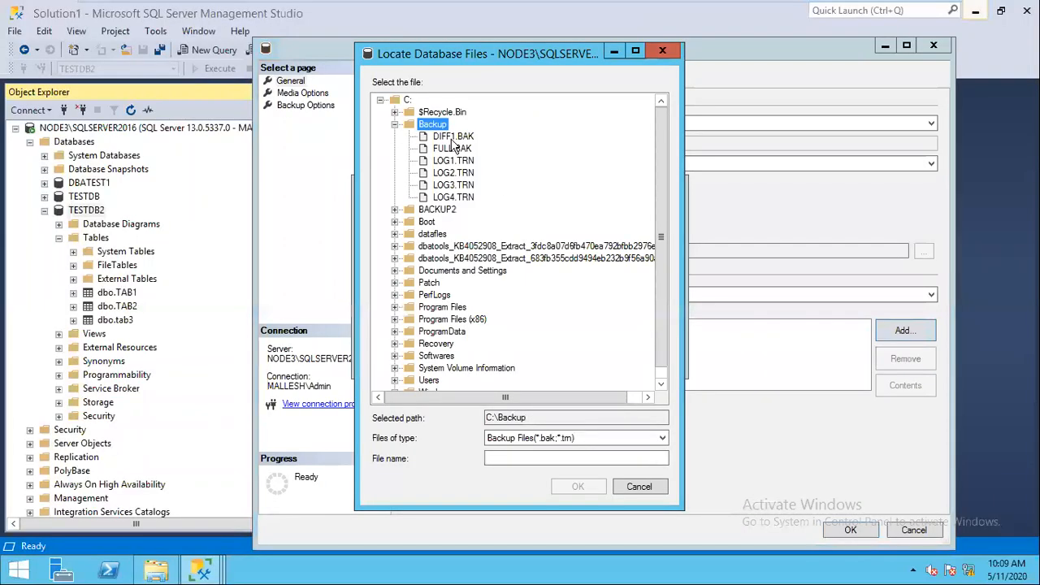
Step: Cancel the open dialogs and add C:\Backup\12AMFULL.BAK as the full backup's destination
click(640, 487)
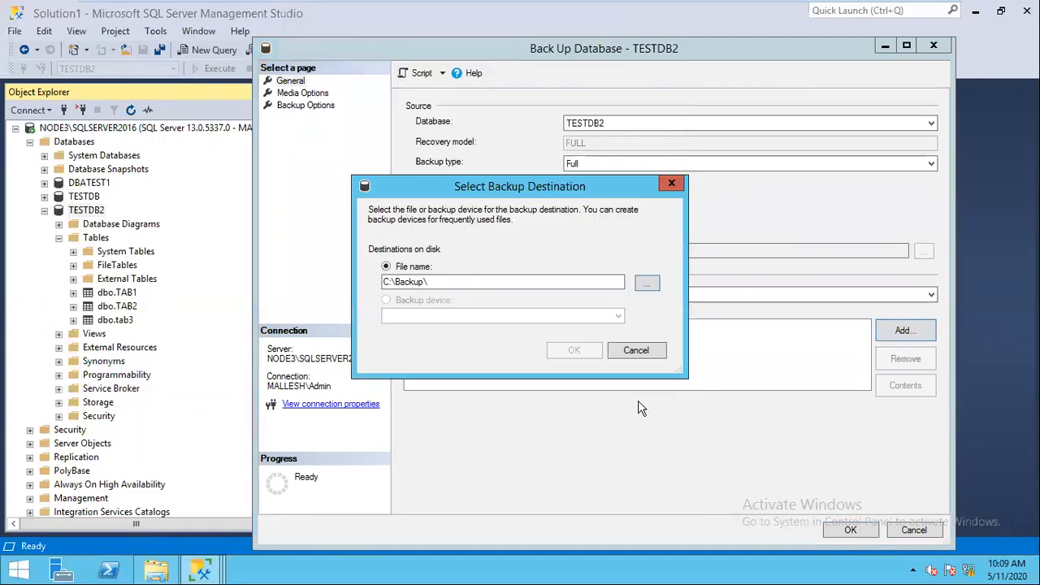
click(643, 351)
click(897, 333)
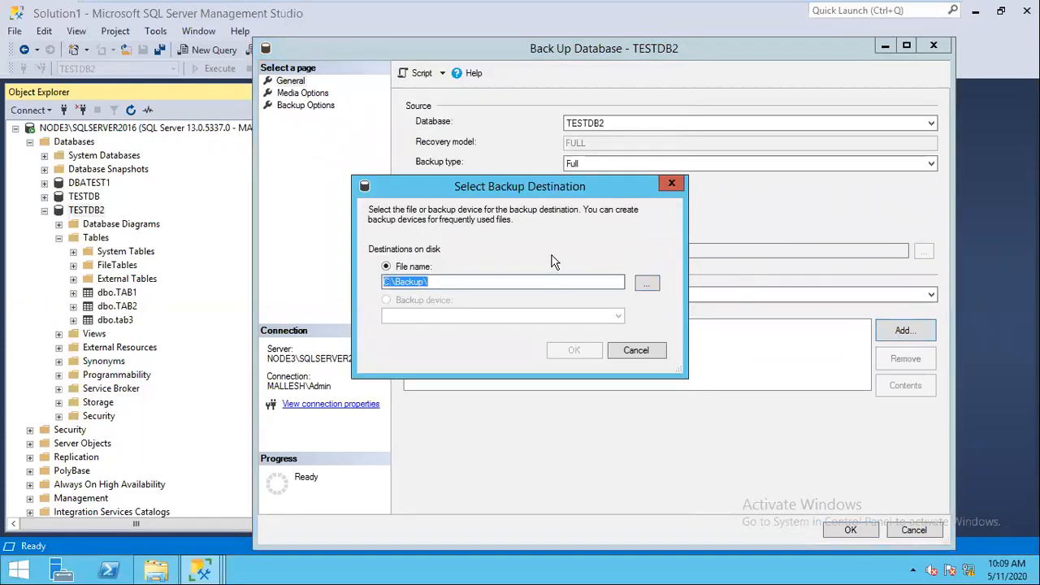
click(650, 282)
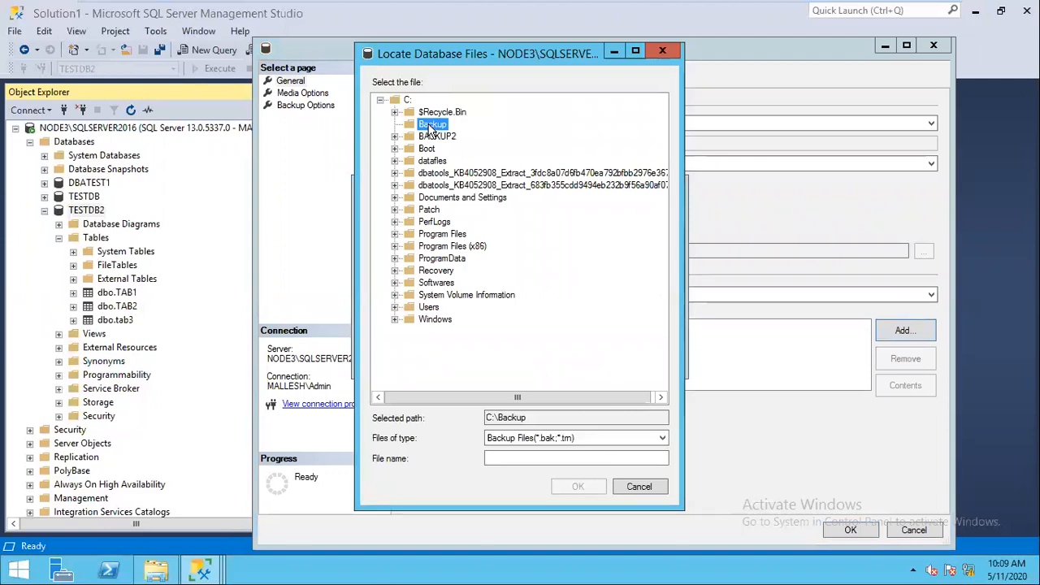
click(516, 458)
text(12amfu)
key(BackSpace)
key(BackSpace)
key(BackSpace)
key(BackSpace)
key(BackSpace)
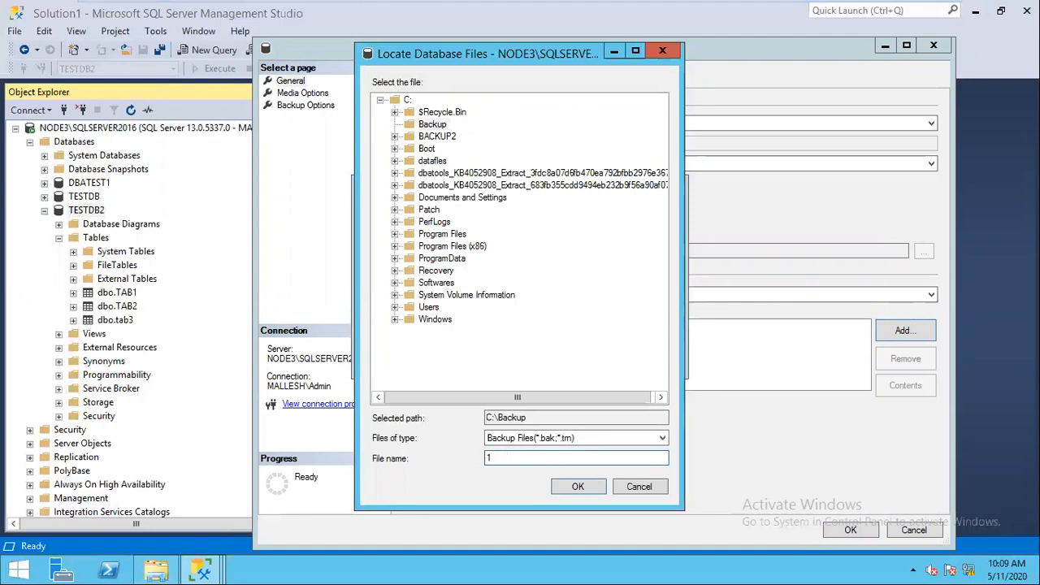
text(2AMFULL.BAK)
key(Return)
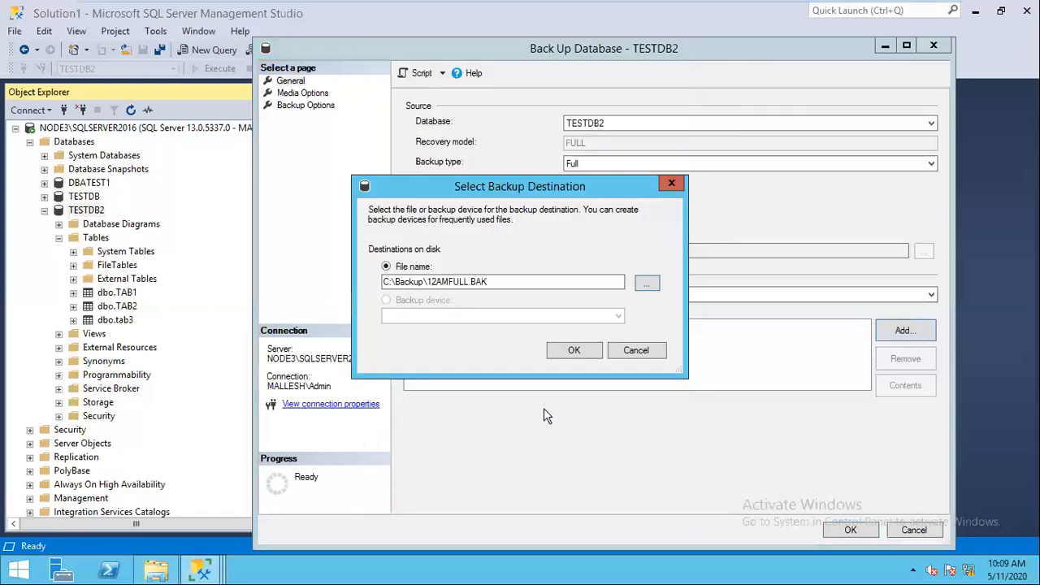
click(574, 352)
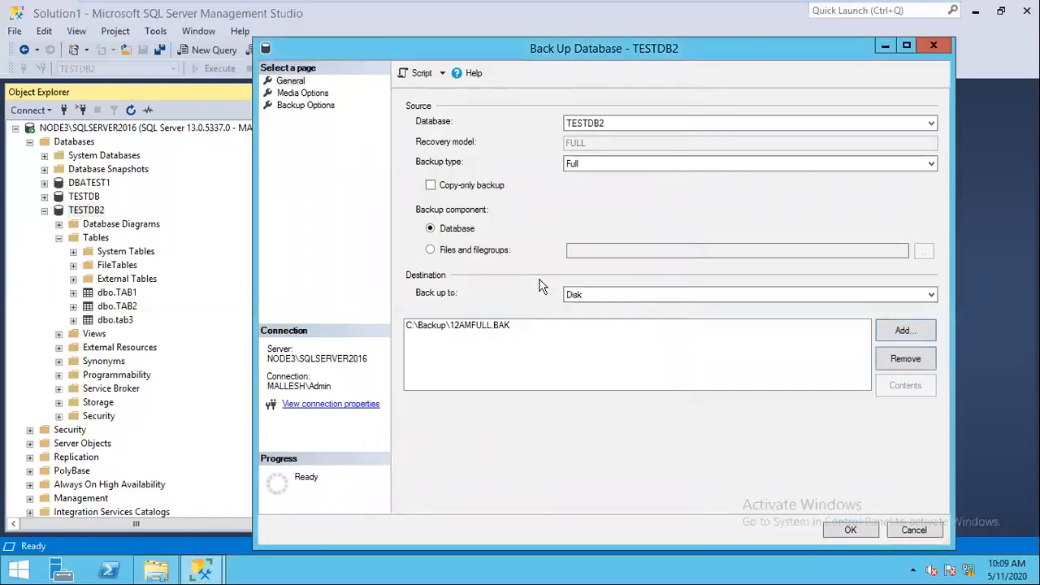
Step: Run the full backup, verify 12AMFULL.BAK (438 KB) in C:\Backup, and refresh Object Explorer
click(849, 529)
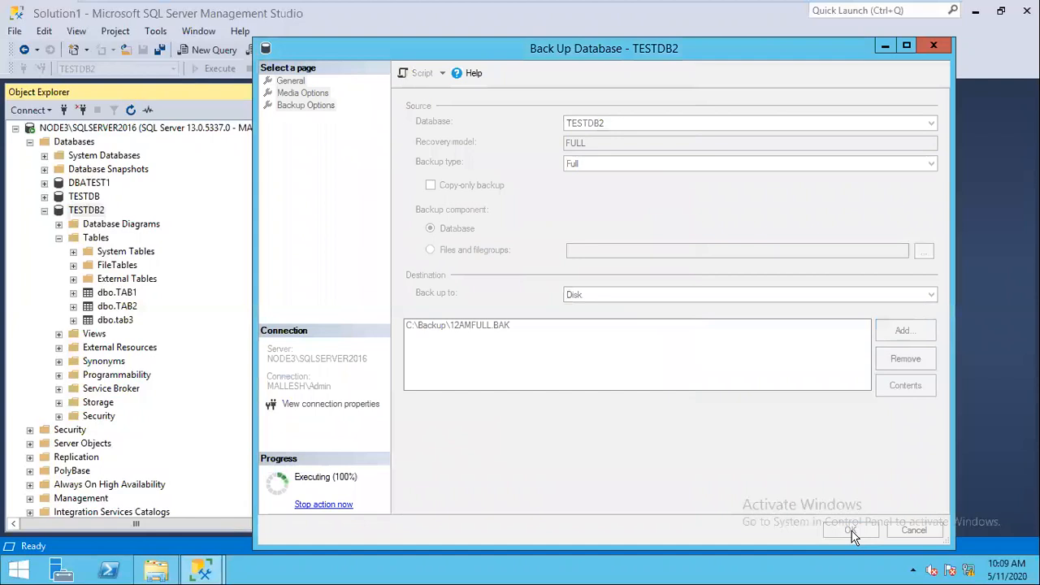
click(792, 326)
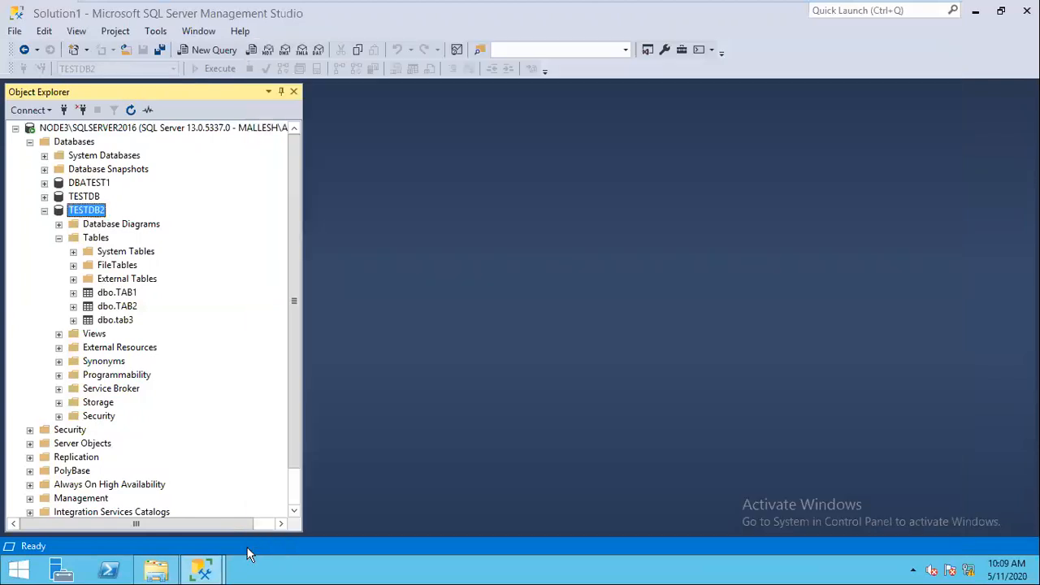
click(167, 569)
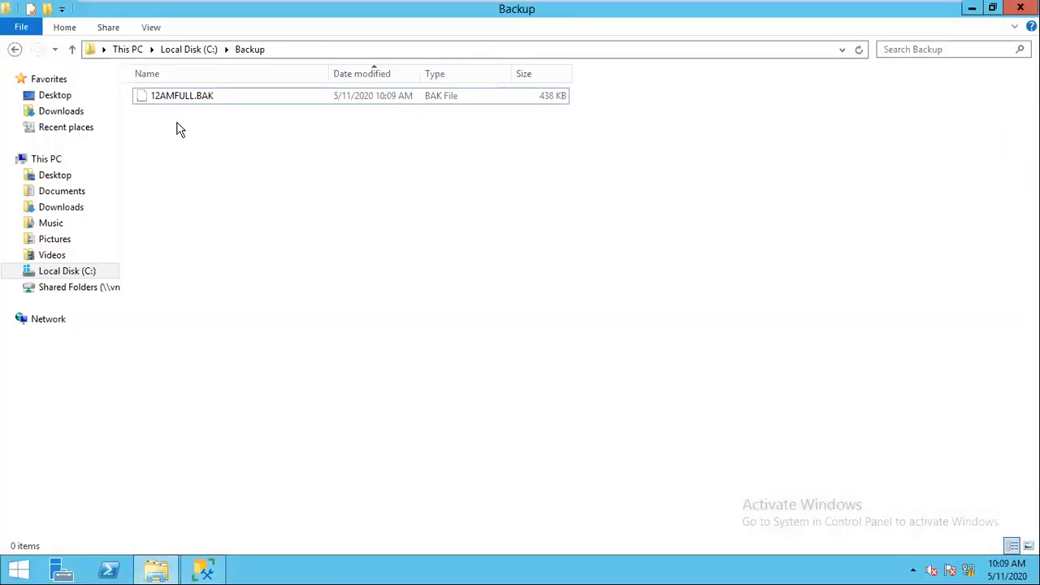
click(971, 8)
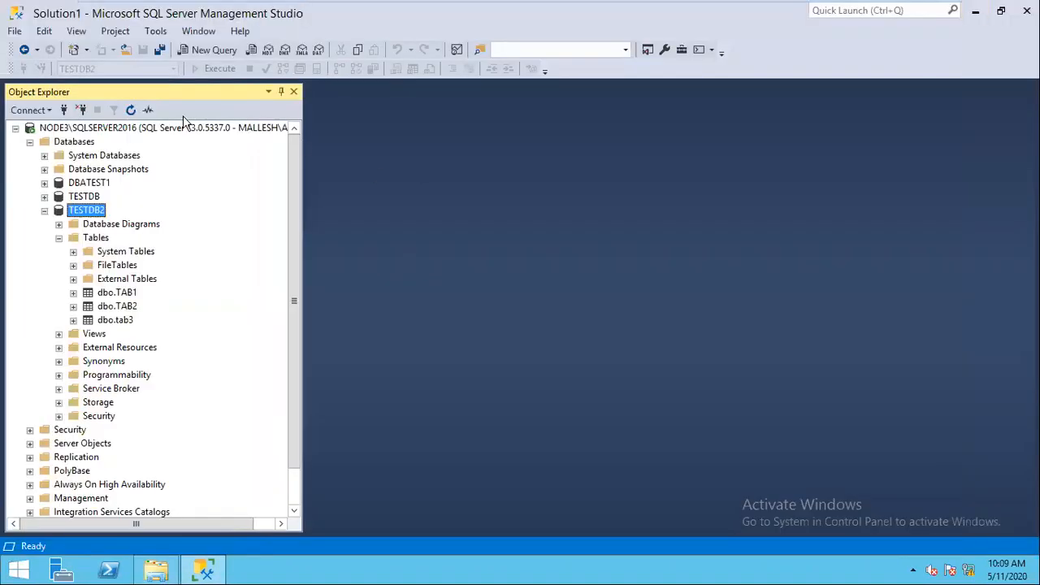
click(131, 109)
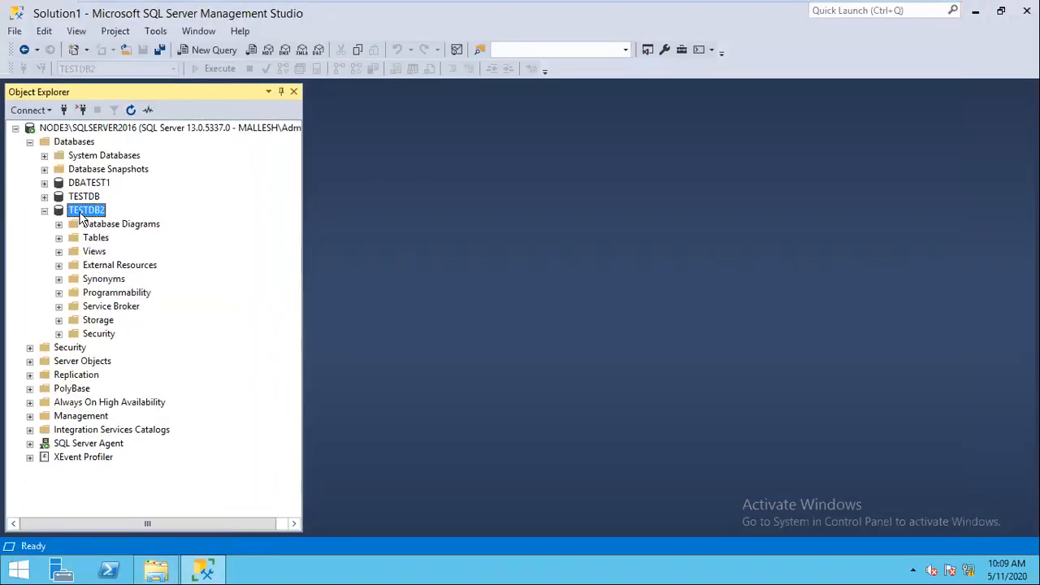
Step: Open the Back Up dialog for TESTDB2 and set the backup type to Transaction Log
right_click(79, 212)
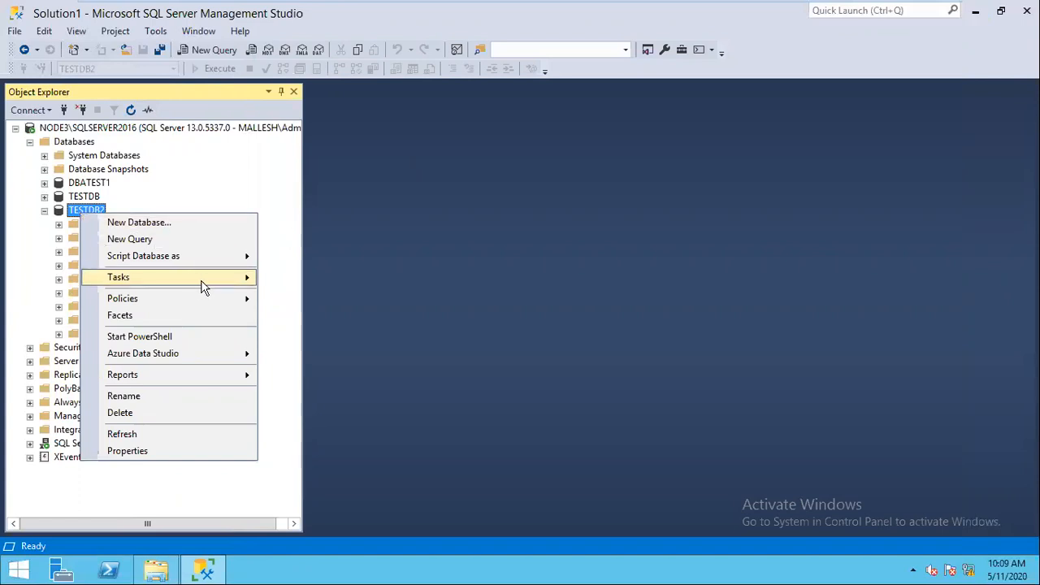
mouse_move(203, 287)
click(329, 214)
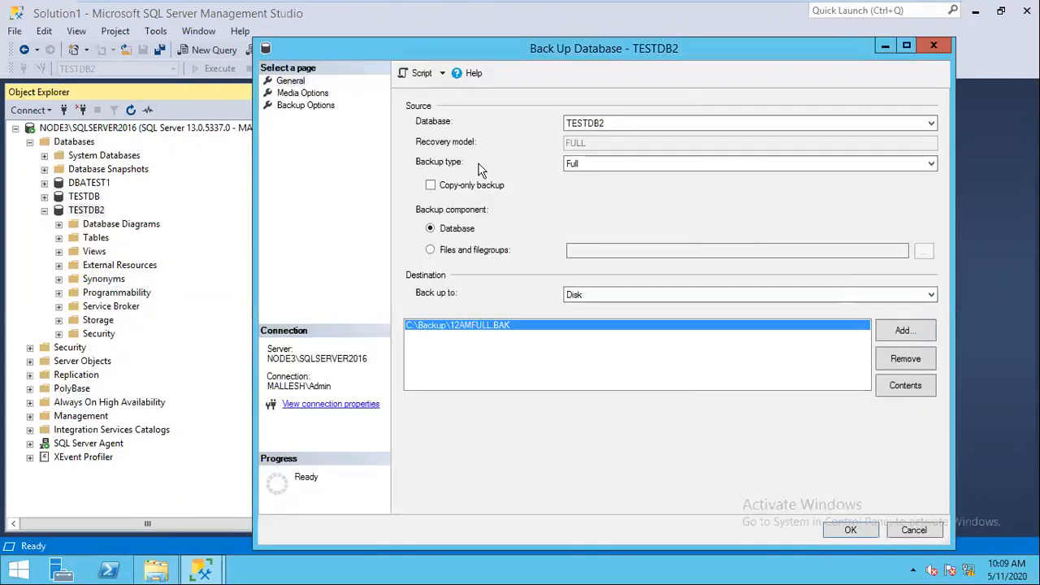
click(593, 163)
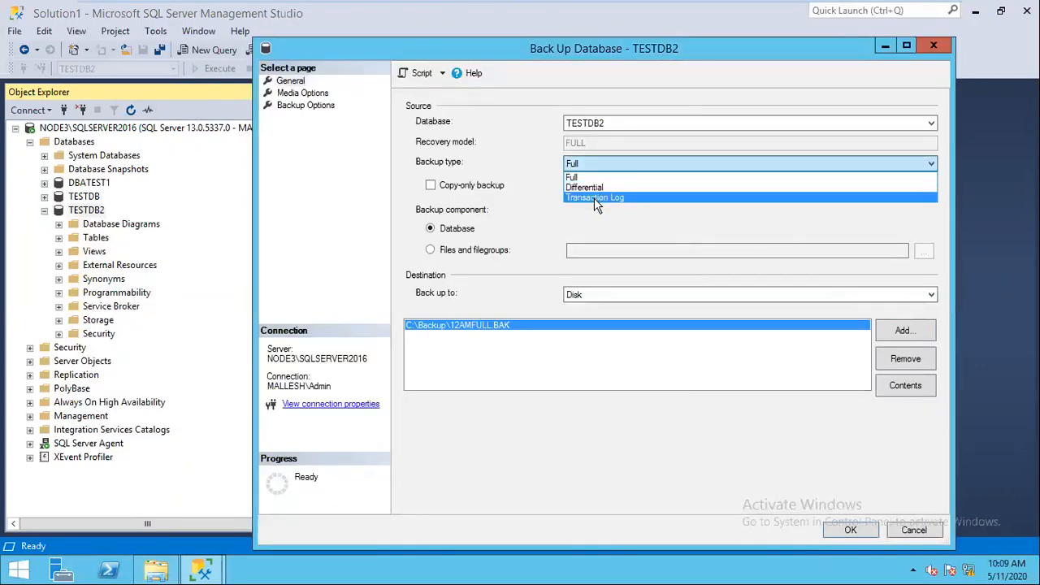
click(594, 198)
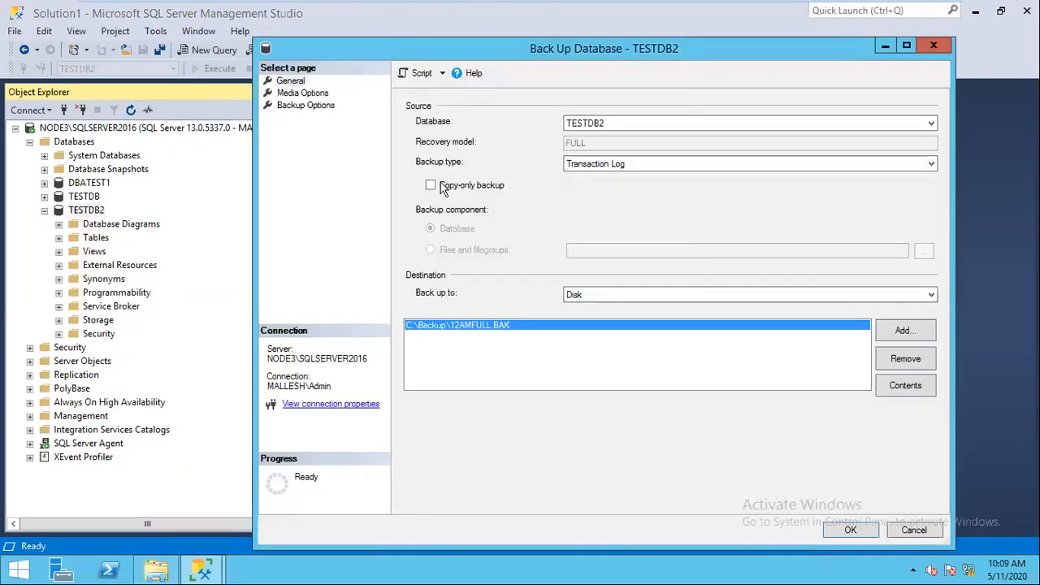
Step: Replace the 12AMFULL.BAK destination with C:\Backup\1AMLOG.TRN
click(906, 355)
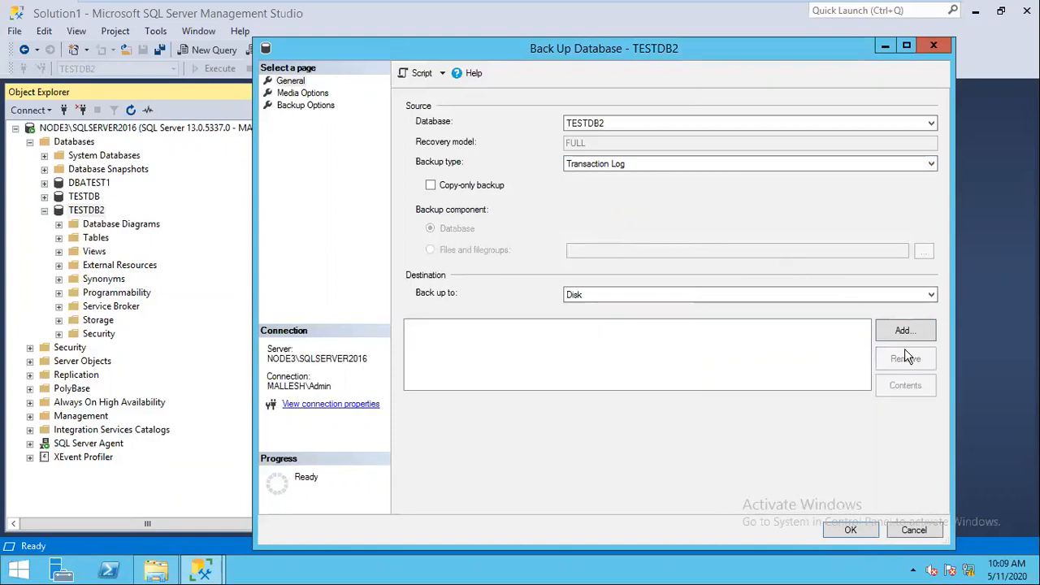
click(906, 333)
text(C:\Backup\)
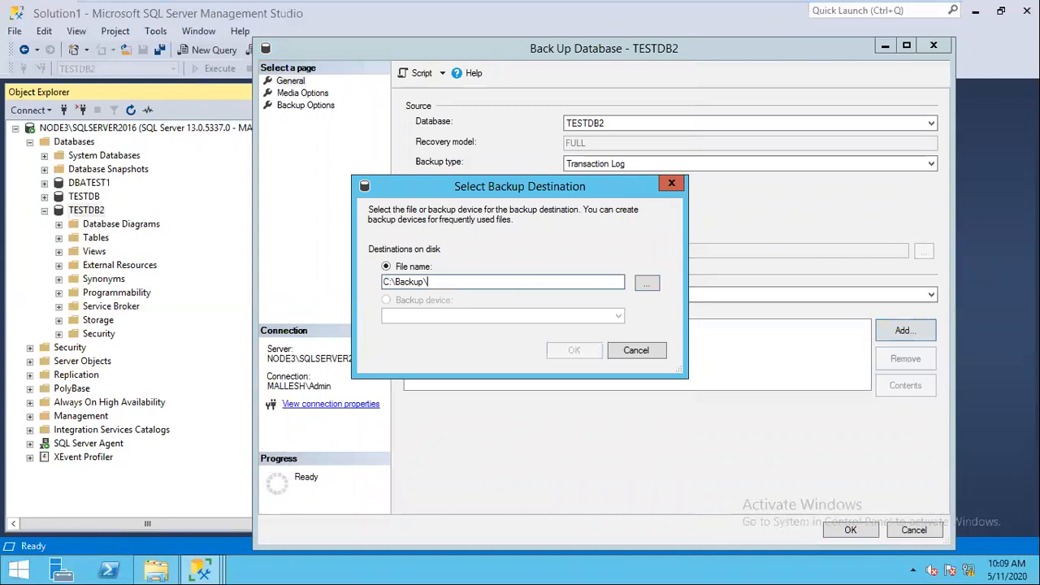
text(1AM)
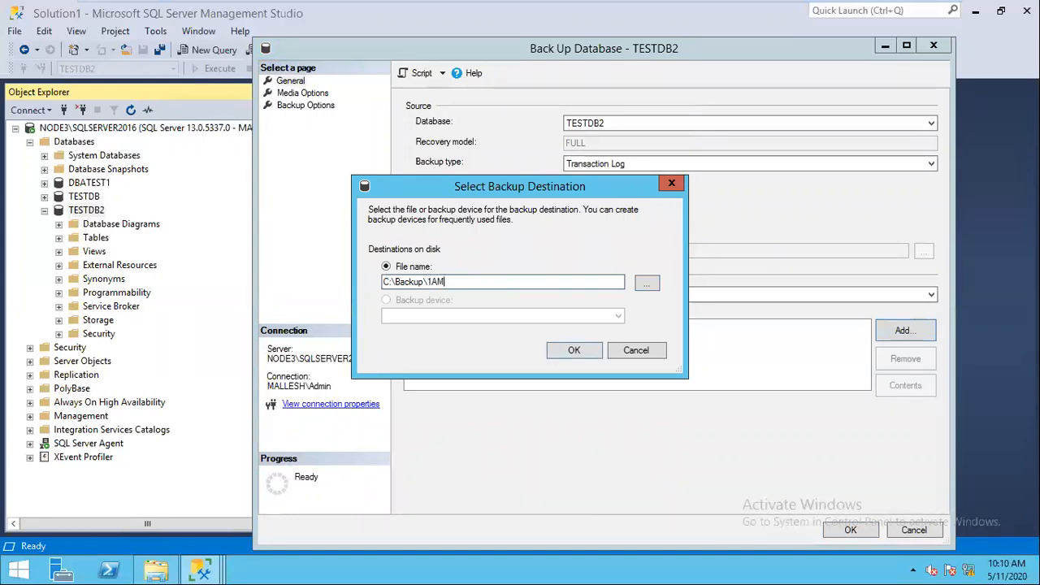
text(LOG.TRN)
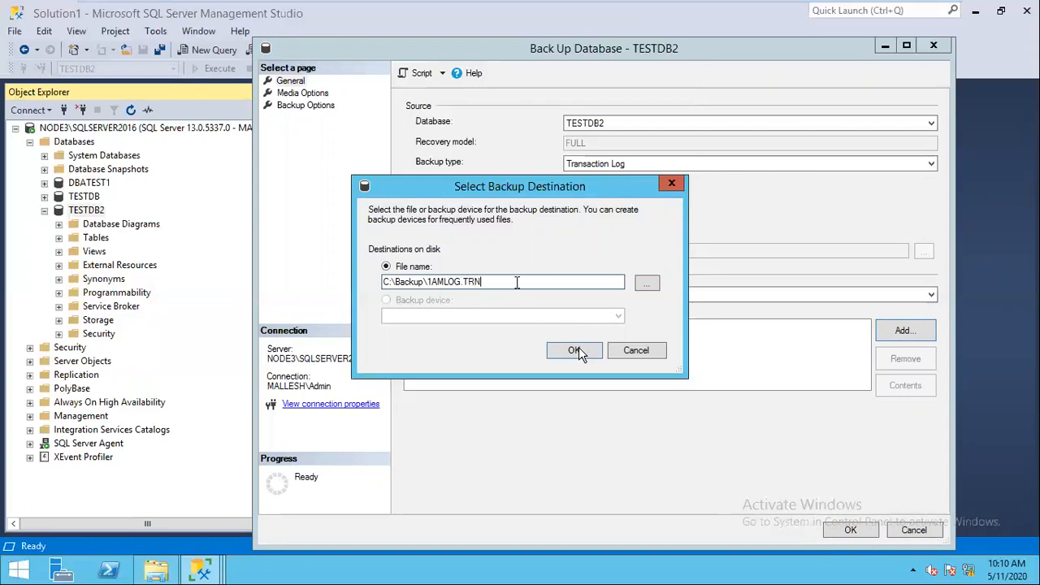
click(407, 77)
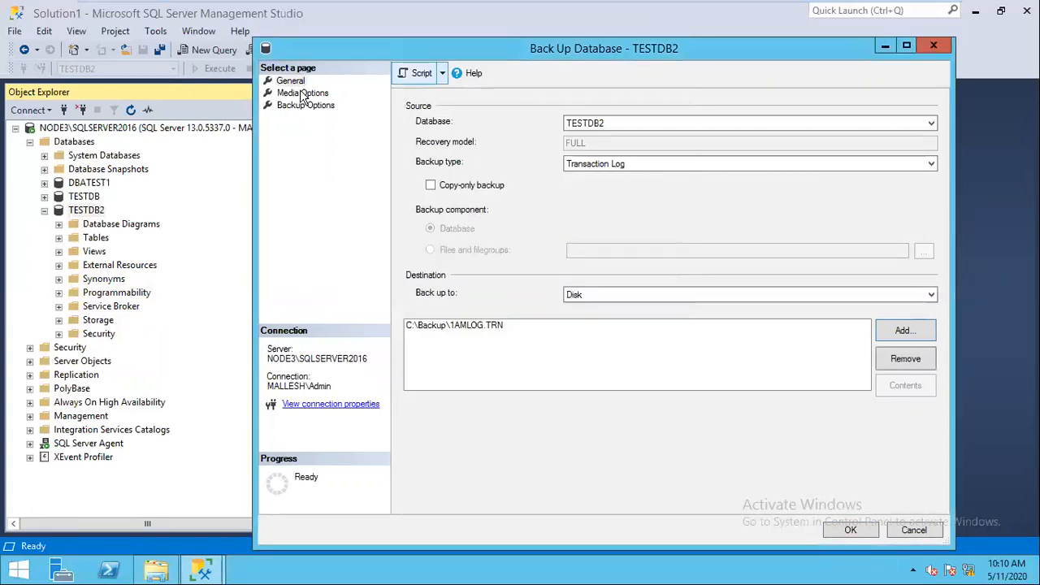
Step: Toggle Verify backup on and back off in Media Options, then cancel the Back Up dialog
click(302, 94)
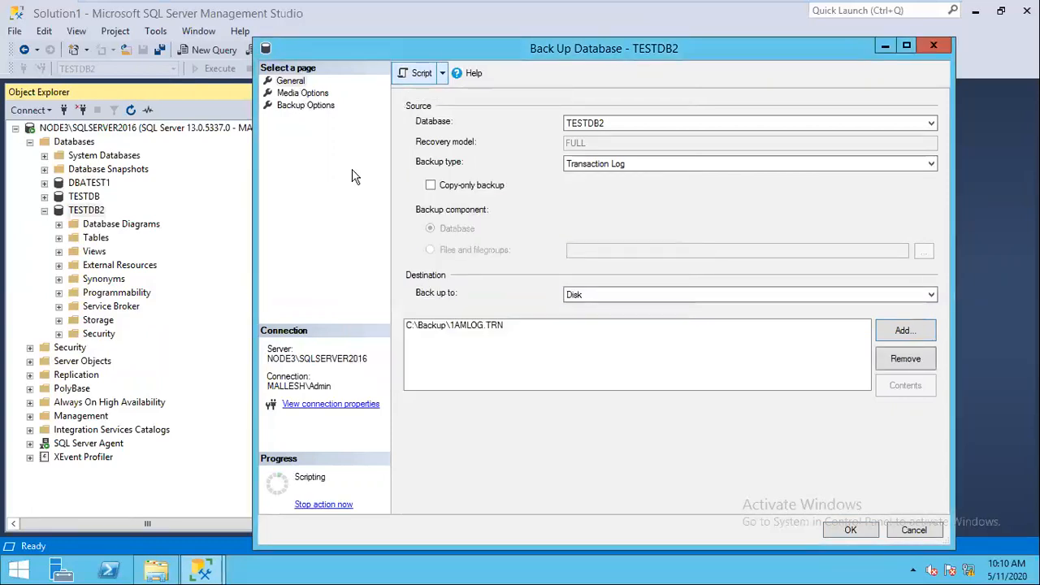
click(418, 298)
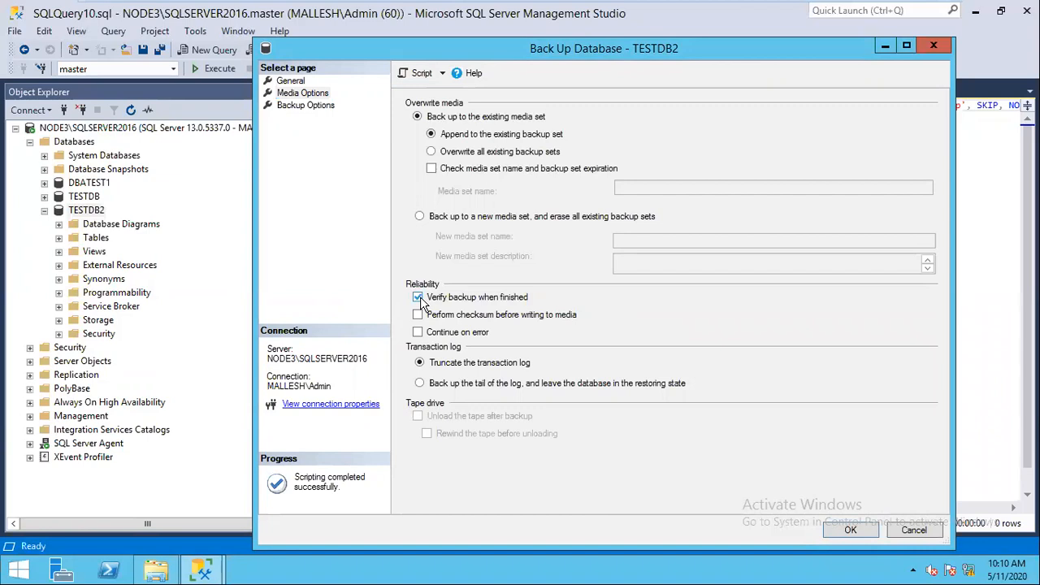
click(418, 297)
click(289, 82)
click(914, 538)
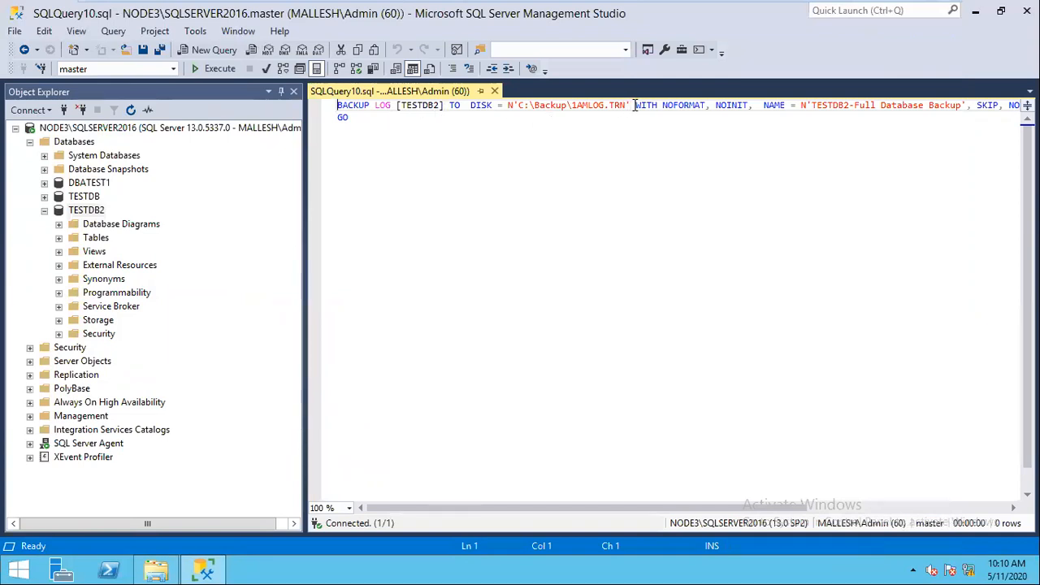
Step: Run the BACKUP LOG statement to 1AMLOG.TRN, then change it to 2AMLOG.TRN and run it again
drag(635, 105, 336, 106)
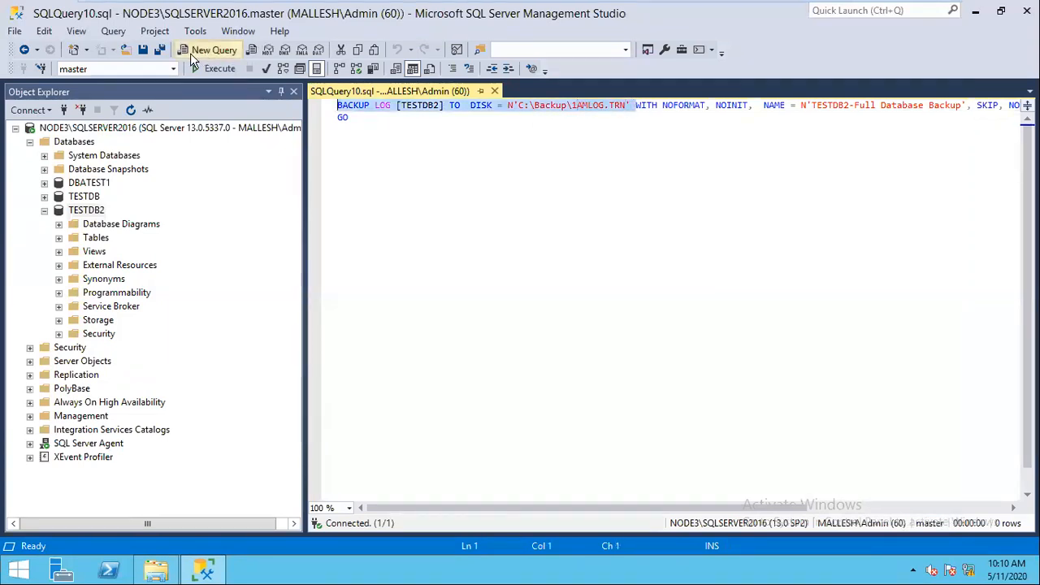
click(215, 68)
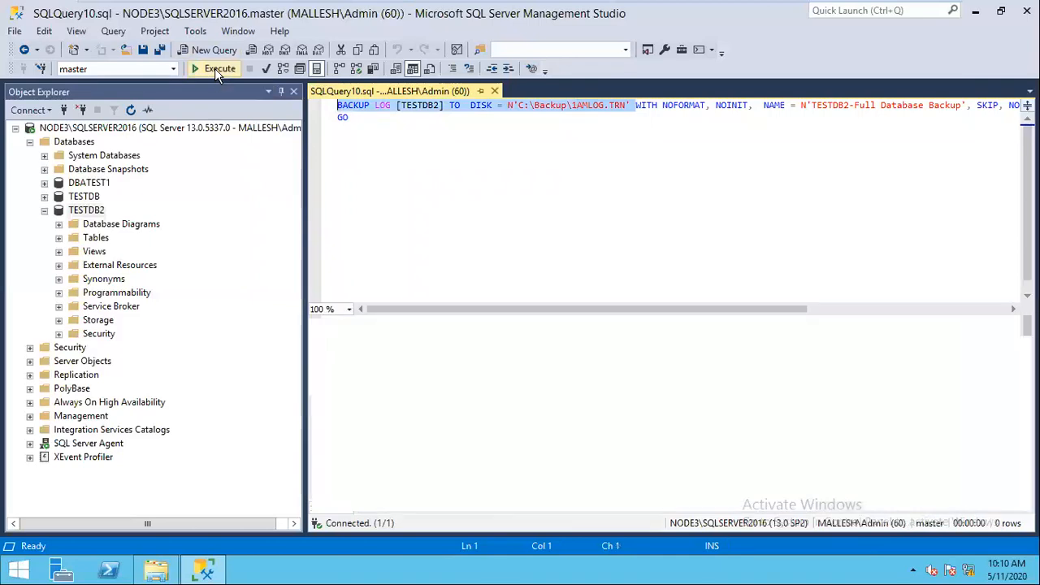
click(578, 106)
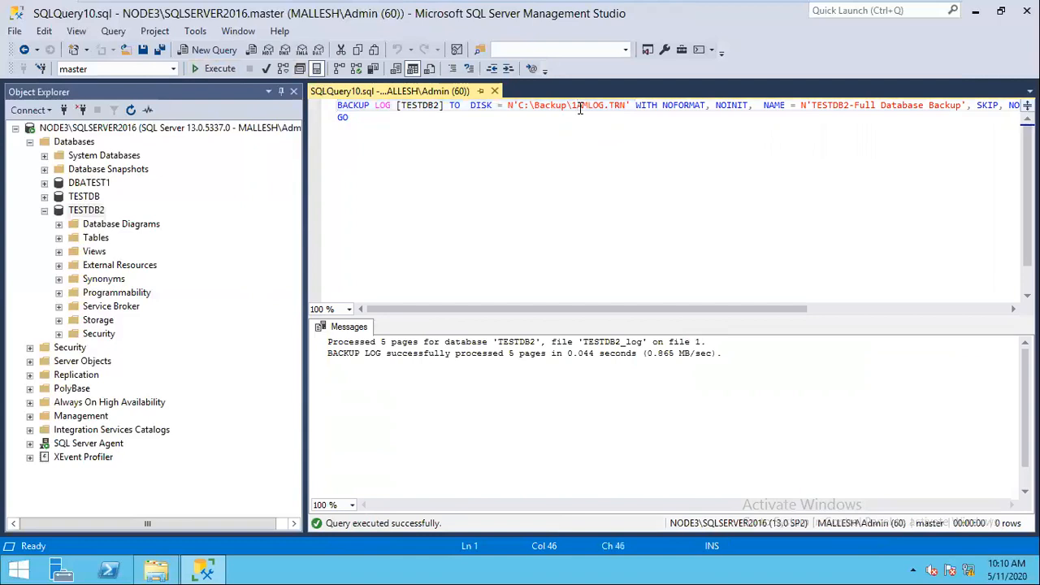
key(BackSpace)
text(2)
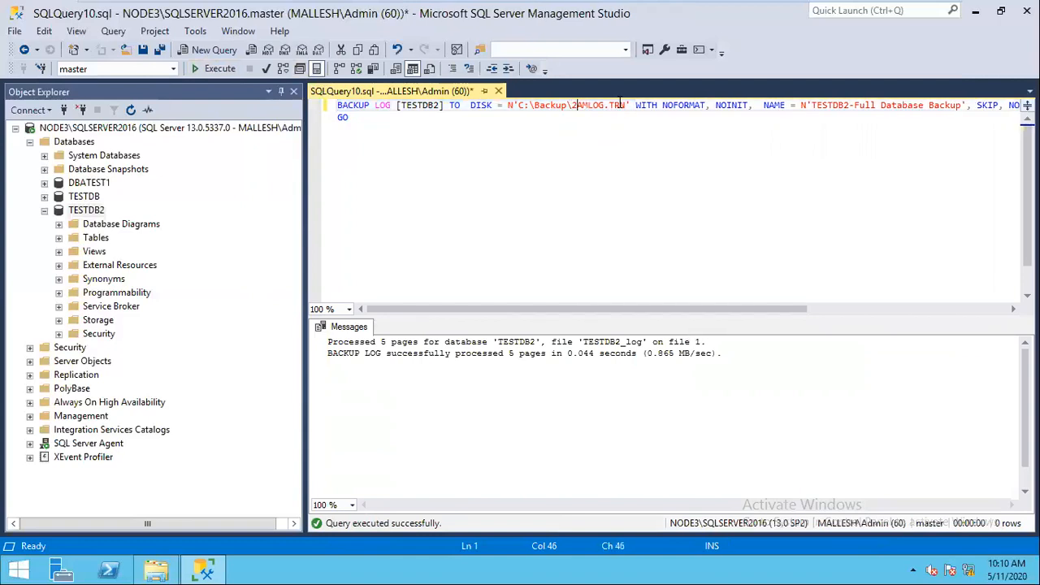
drag(630, 105, 491, 106)
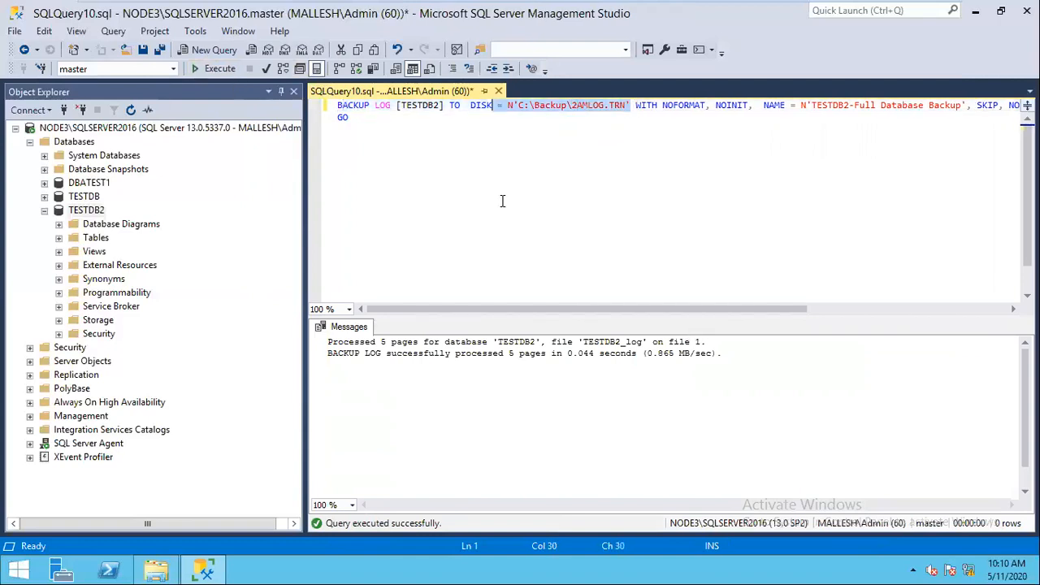
click(561, 226)
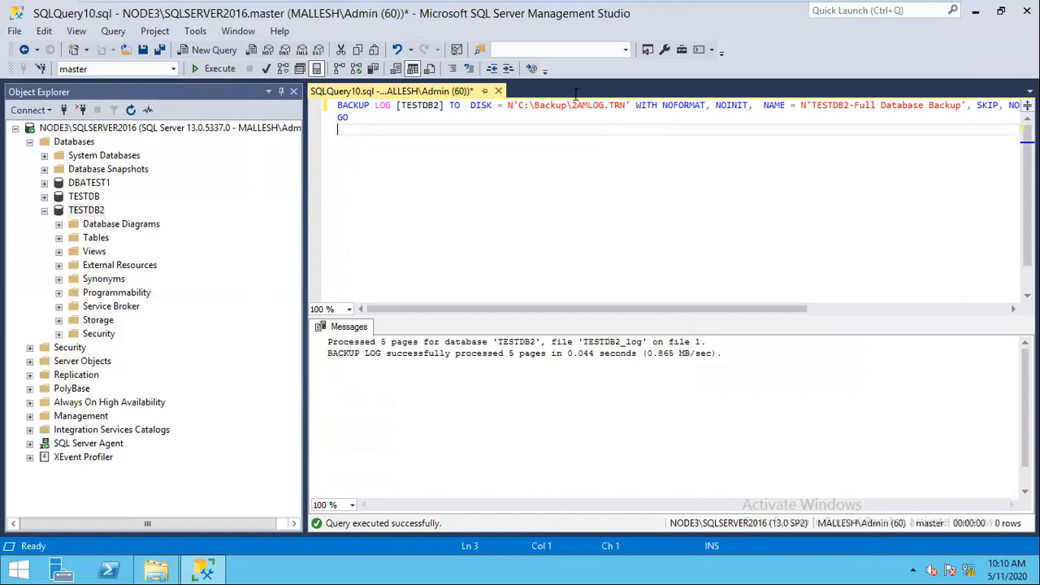
drag(630, 105, 337, 104)
click(214, 69)
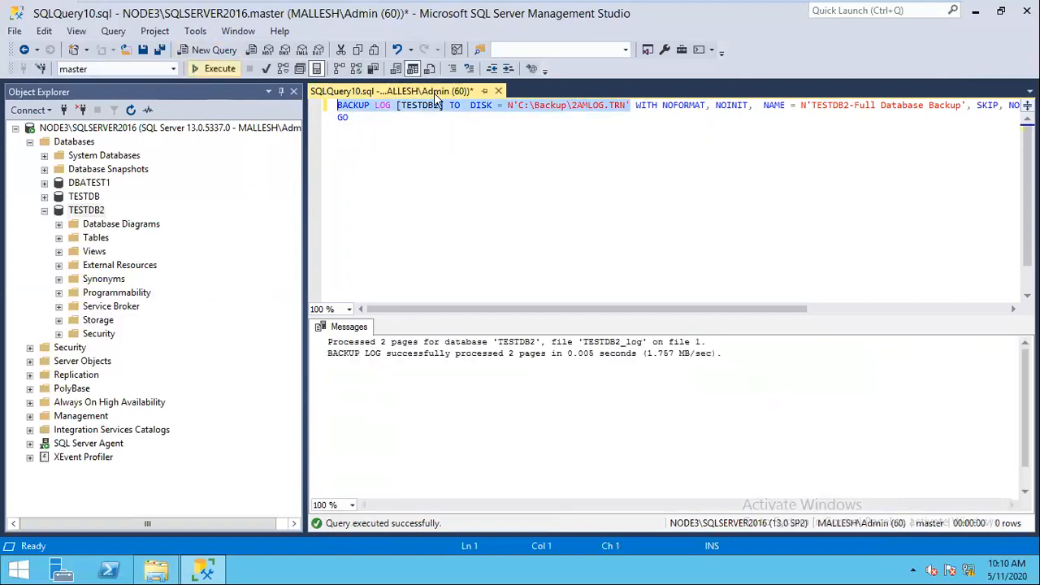
Step: Change the backup file name to 3AMLOG.TRN and run the log backup
click(576, 106)
key(BackSpace)
text(3)
drag(630, 105, 471, 105)
drag(358, 91, 205, 69)
click(215, 68)
Step: Change the backup file name to 4AMLOG.TRN and run the final log backup
click(576, 133)
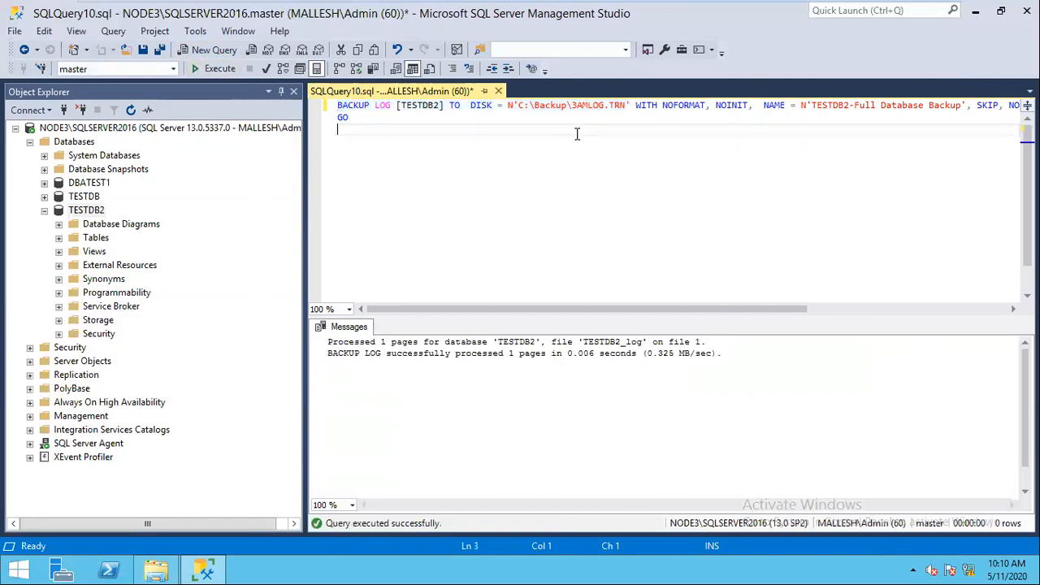
click(578, 104)
key(BackSpace)
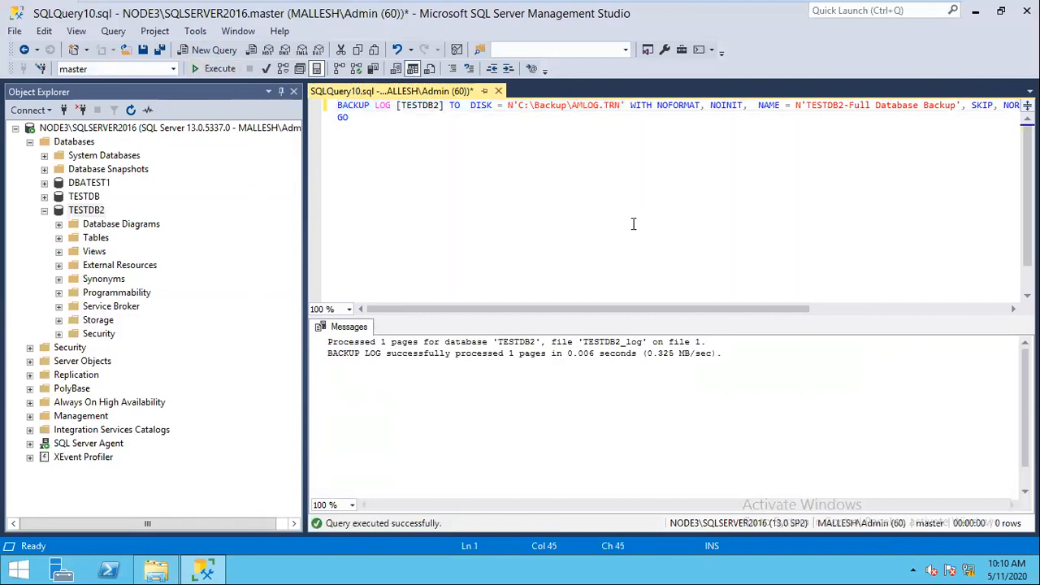
text(4)
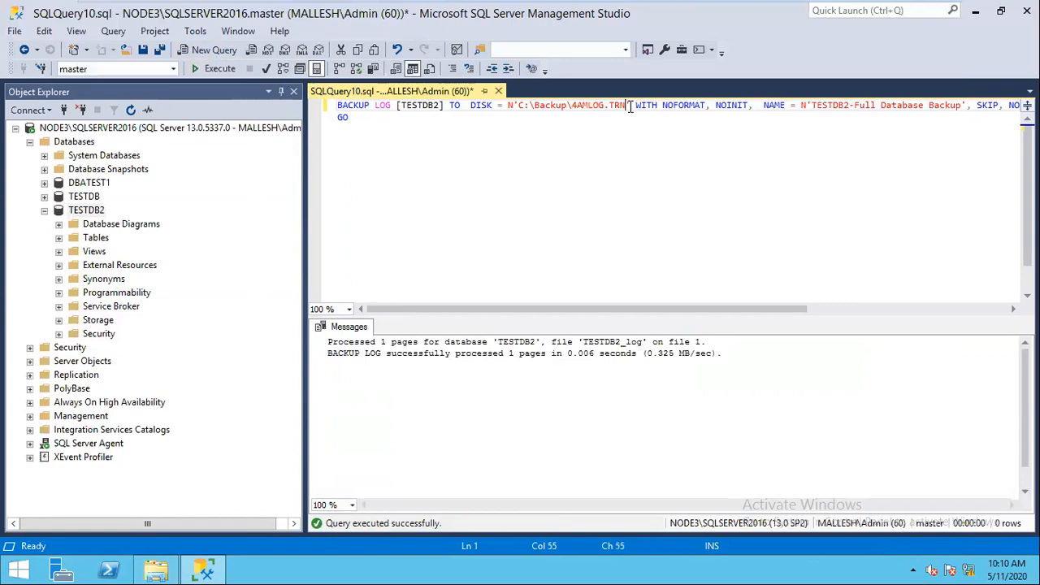
drag(629, 105, 225, 89)
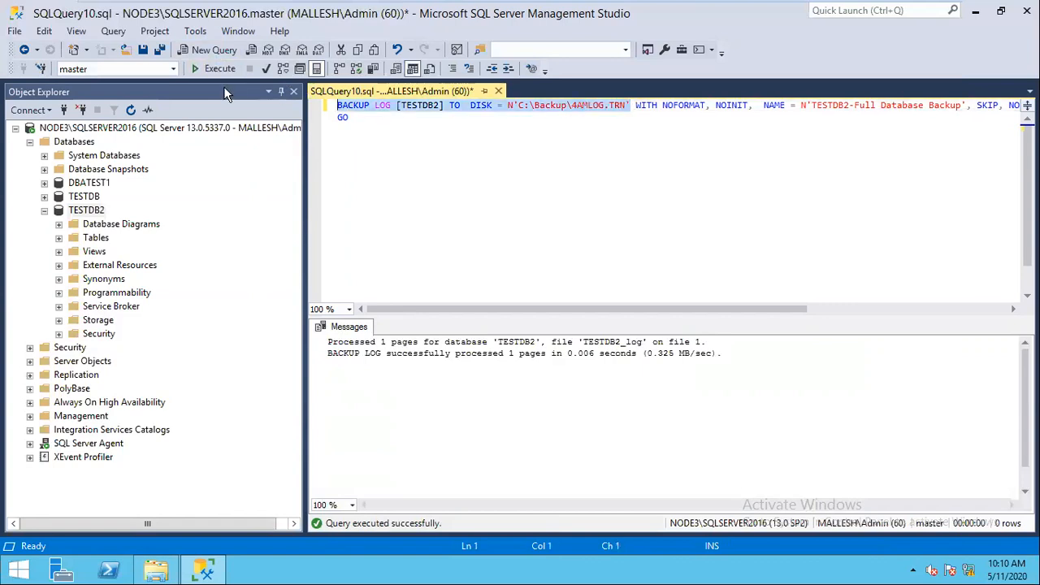
click(218, 68)
click(156, 570)
Step: Check 12AMFULL.BAK and the log backups in C:\Backup, then close the query without saving
click(174, 97)
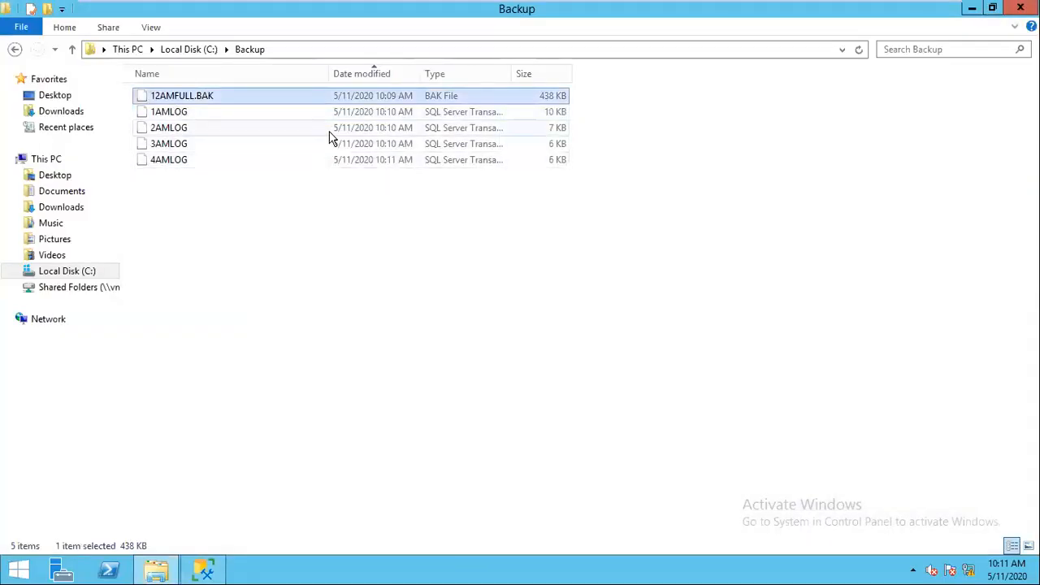
click(972, 8)
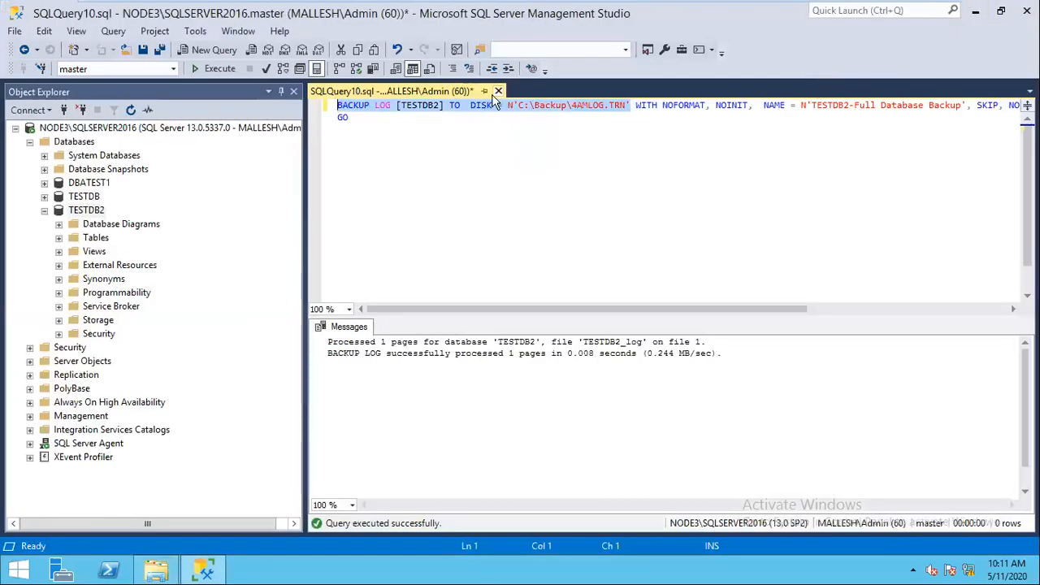
click(498, 90)
click(593, 381)
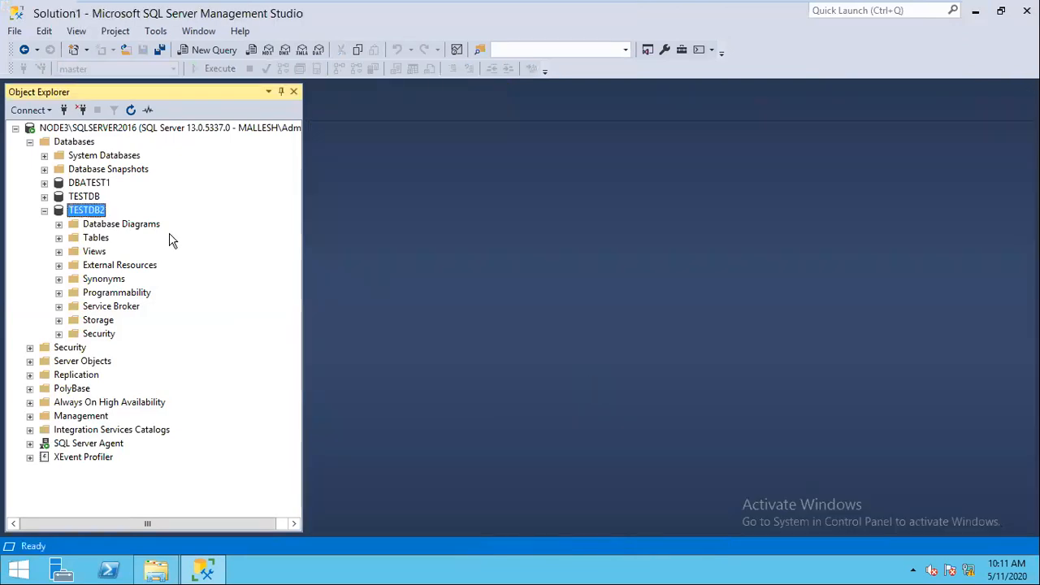
click(130, 110)
Step: Open TESTDB2 Properties on the Files page, maximized, with the data file Path selected
right_click(96, 215)
click(153, 446)
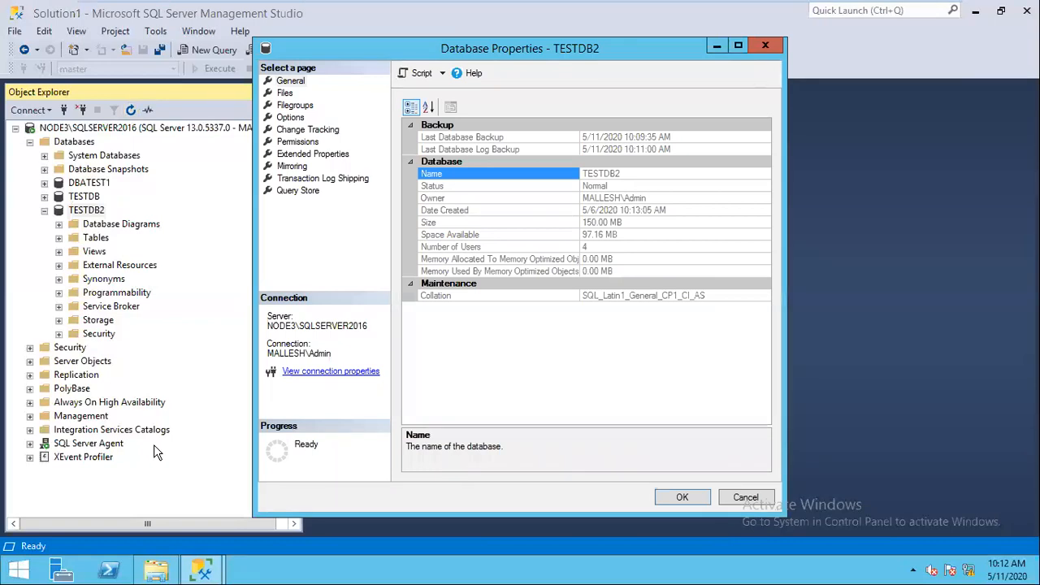
click(287, 95)
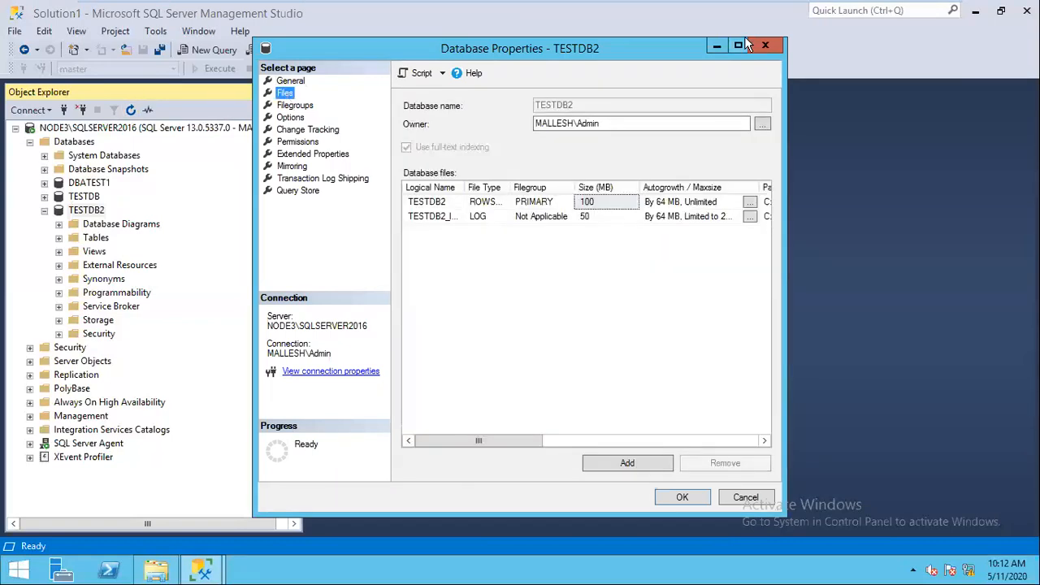
click(737, 45)
click(638, 163)
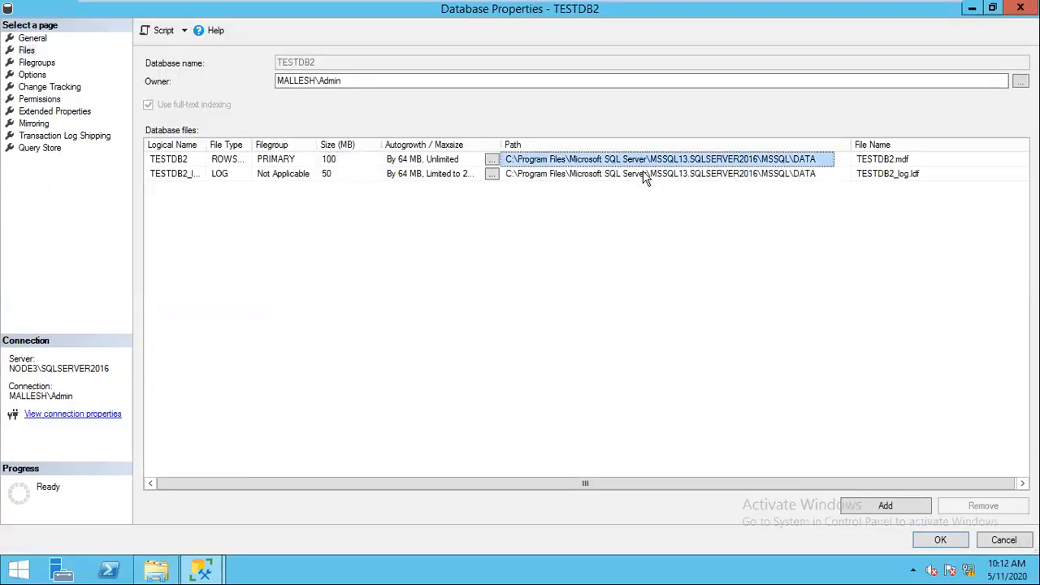
Step: Paste the TESTDB2 file path into Run and open the MSSQL\DATA folder, allowing access
click(639, 173)
click(624, 160)
key(super+r)
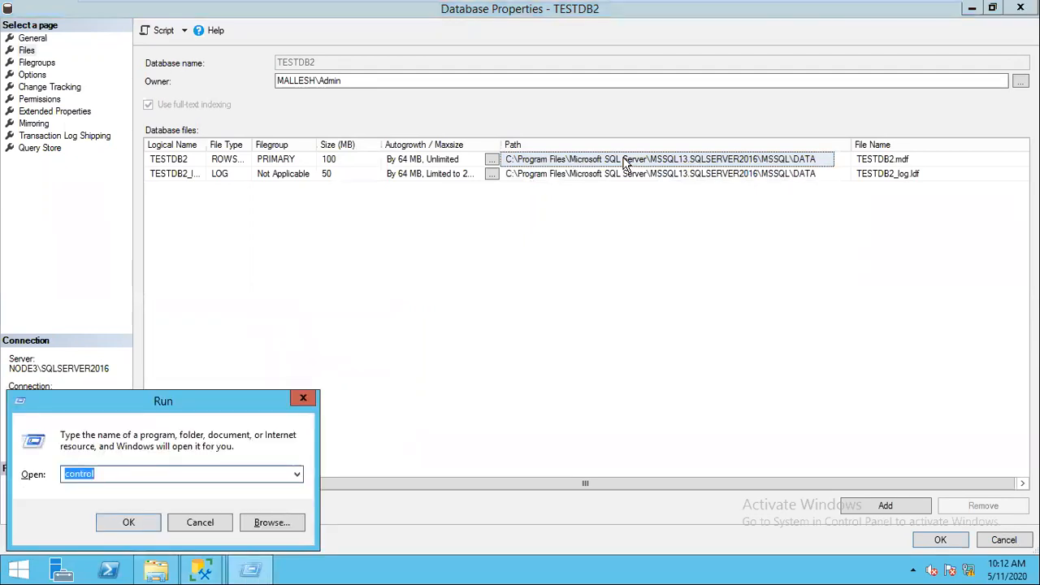
text(C:\Program Files\Microsoft SQL Server\MSSQL13.SQLSERVER2016\MSSQL\DATA)
key(Return)
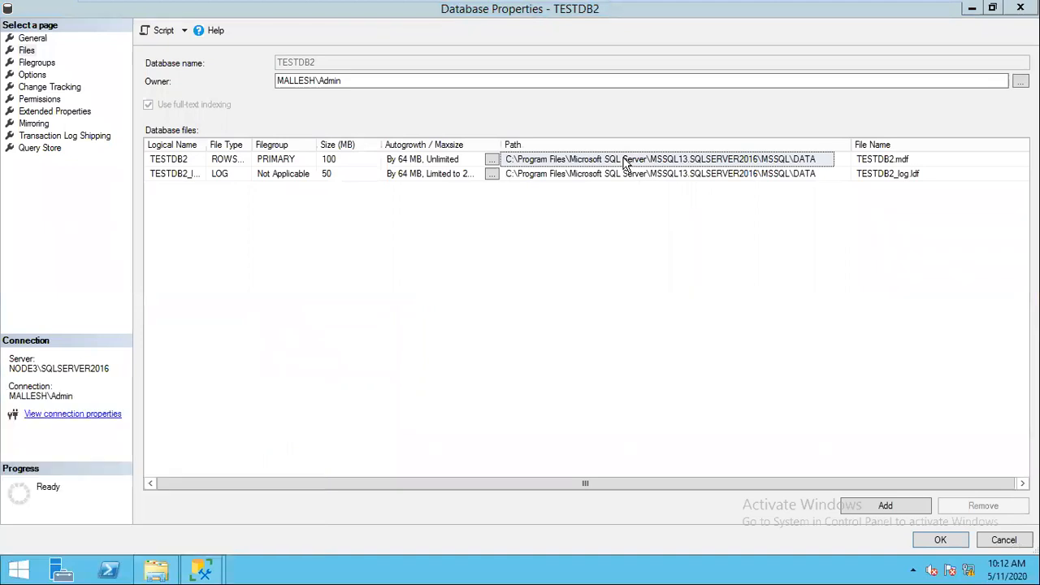
click(546, 307)
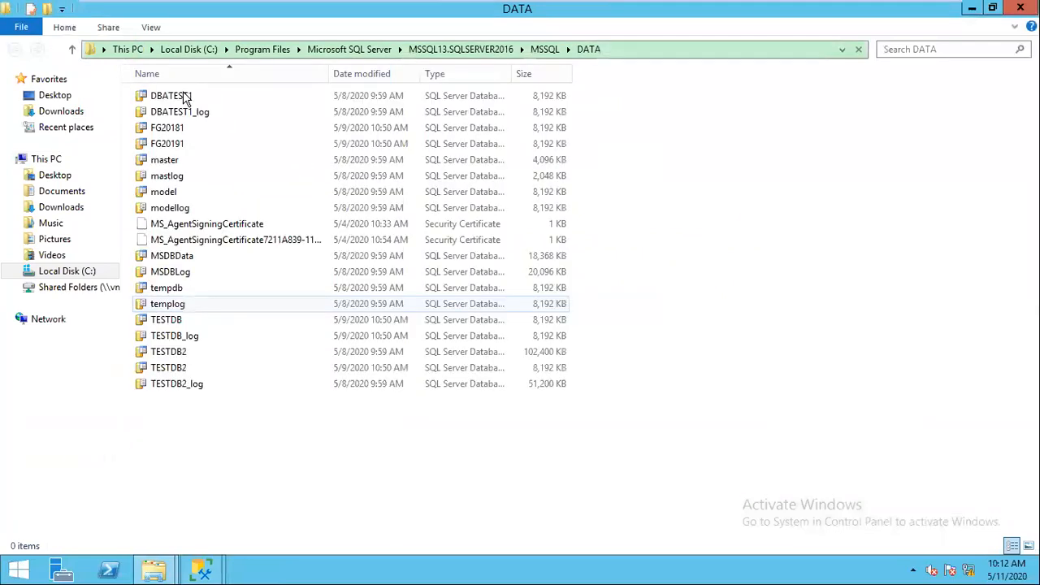
Step: Cancel TESTDB2 Properties, then inspect the 8 MB secondary data file and TESTDB2_log
key(alt+Tab)
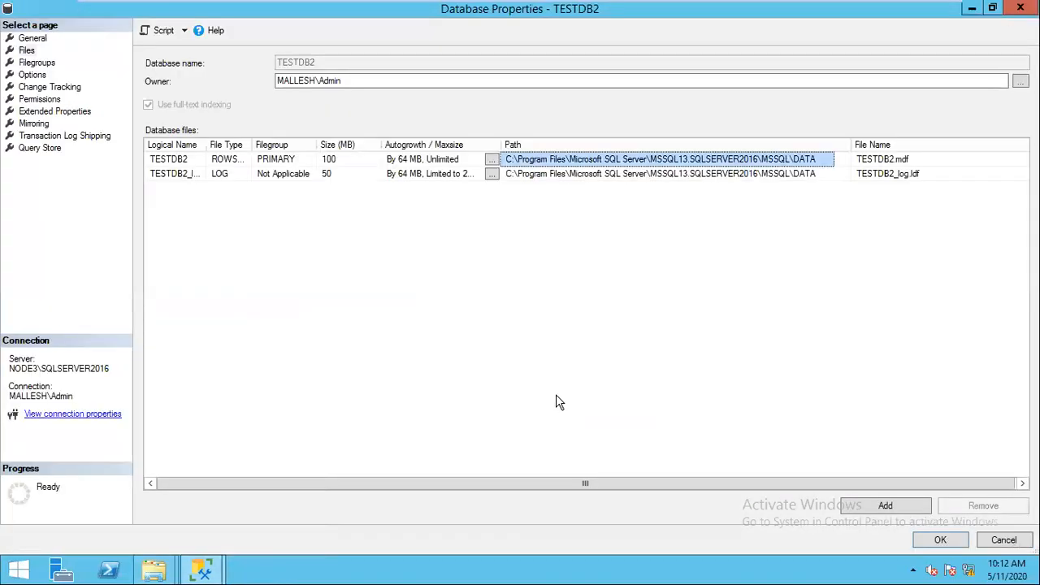
click(990, 539)
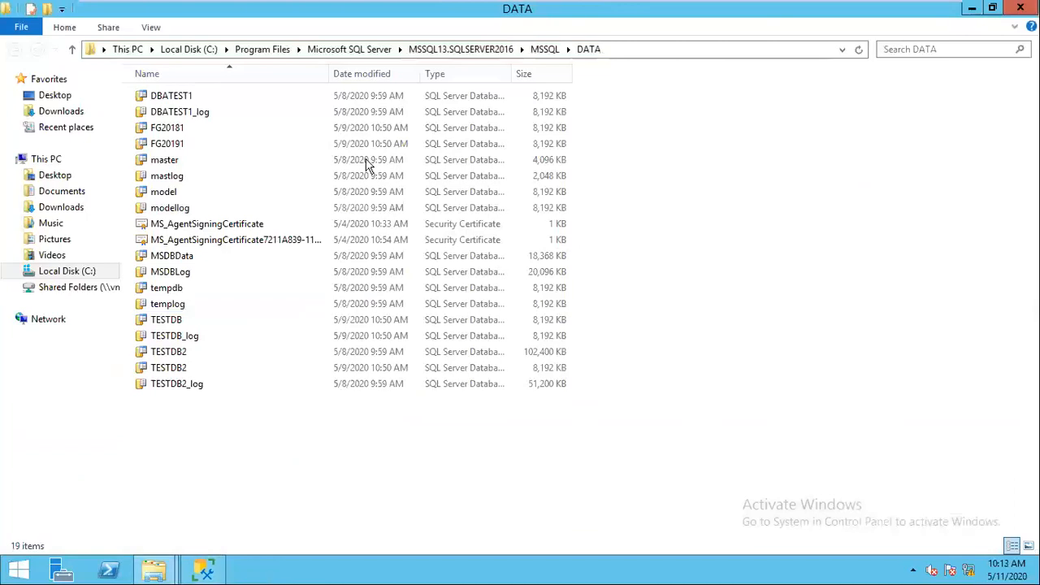
click(187, 370)
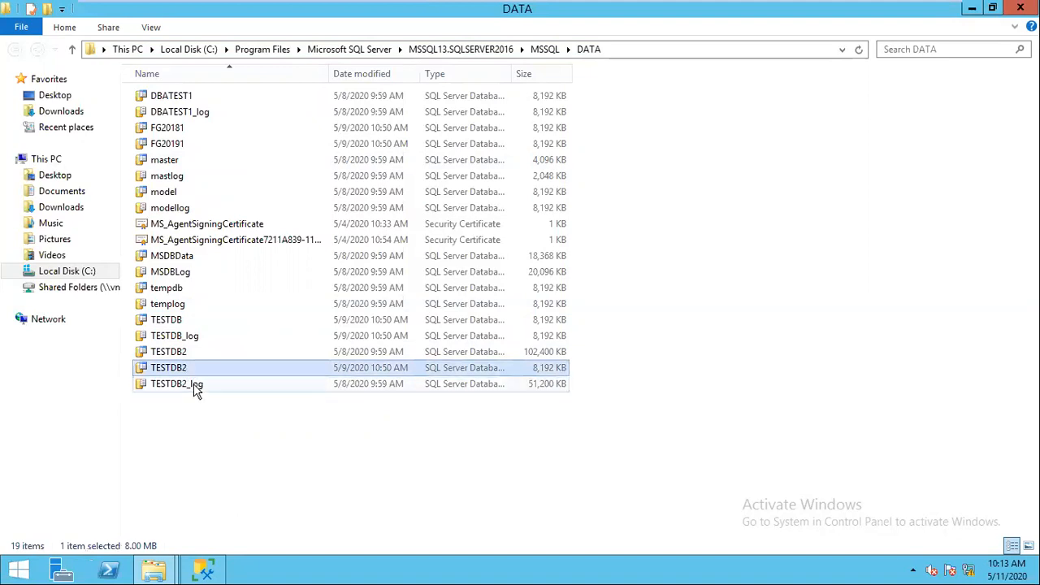
click(189, 385)
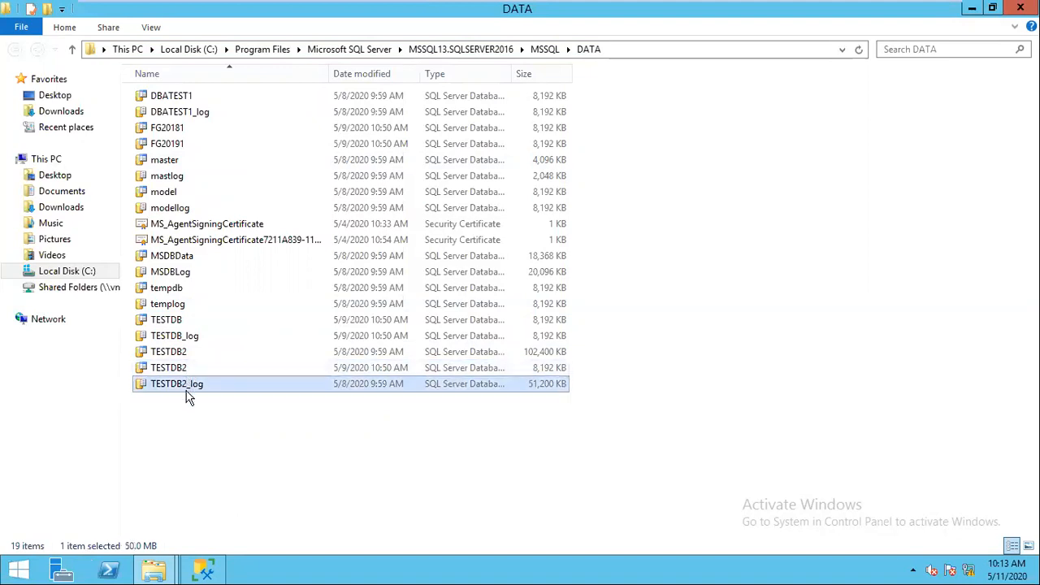
Step: Try to permanently delete TESTDB2_log, cancel on File In Use, and return to TESTDB2 in SSMS
key(shift+Delete)
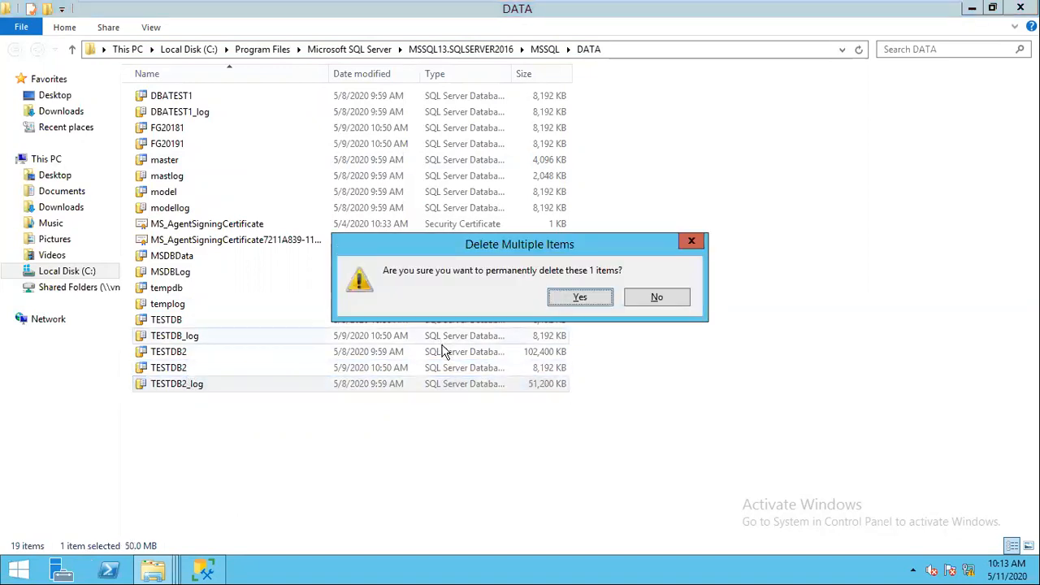
click(596, 298)
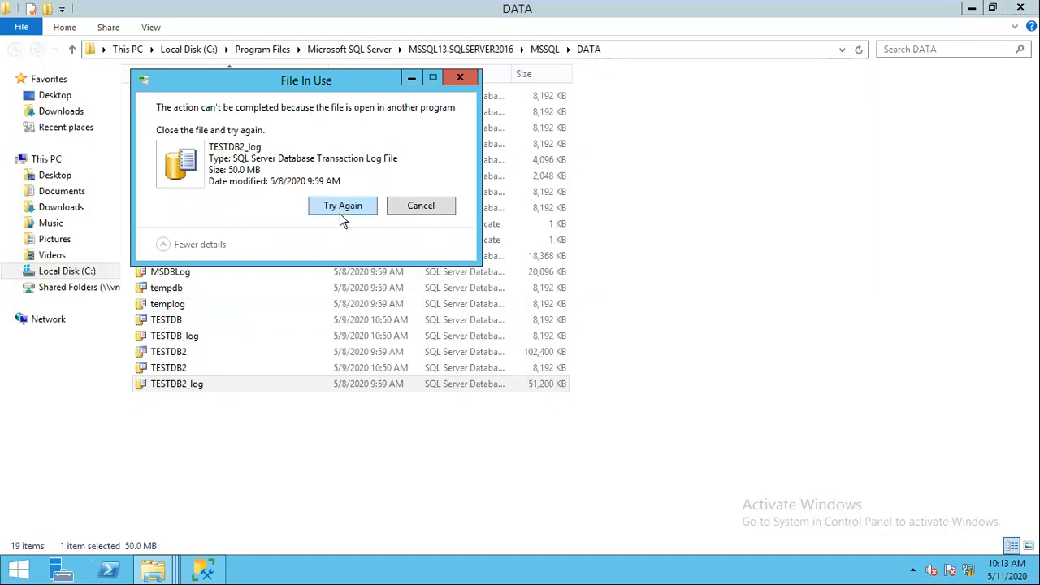
click(421, 207)
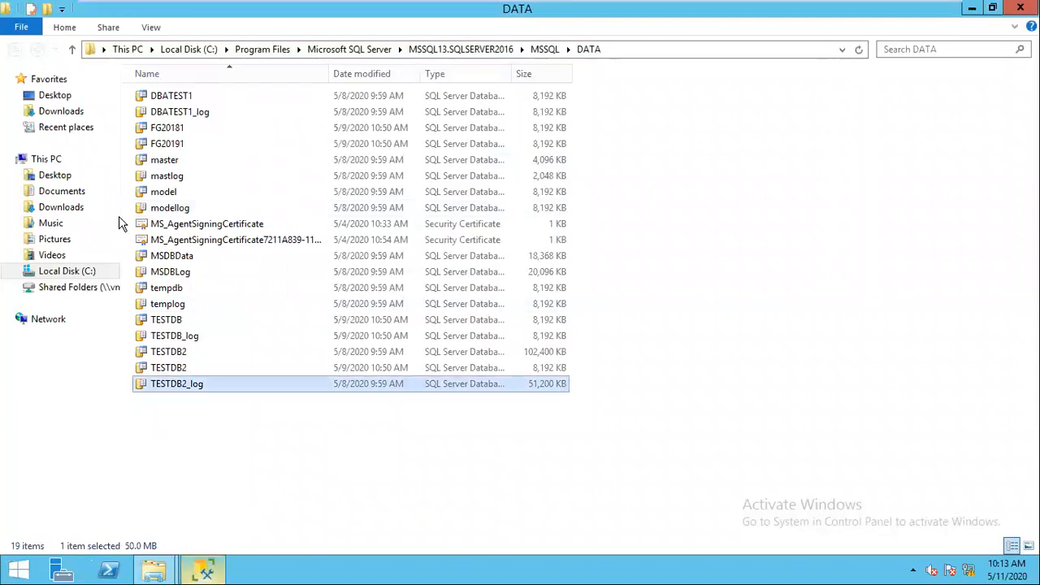
key(alt+Tab)
click(92, 211)
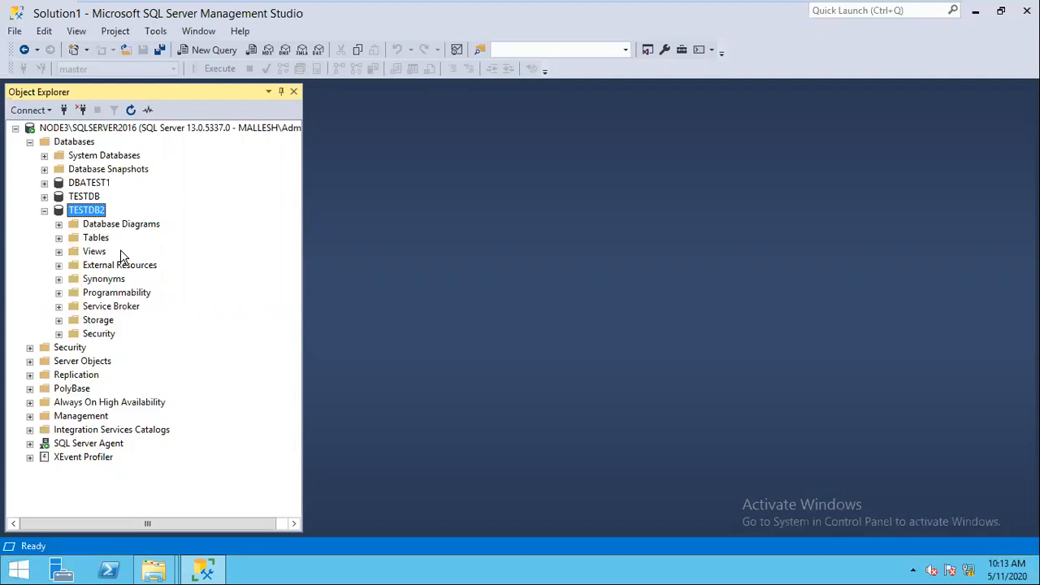
Step: Review the Files page of TESTDB2's properties and close it without changes
right_click(93, 213)
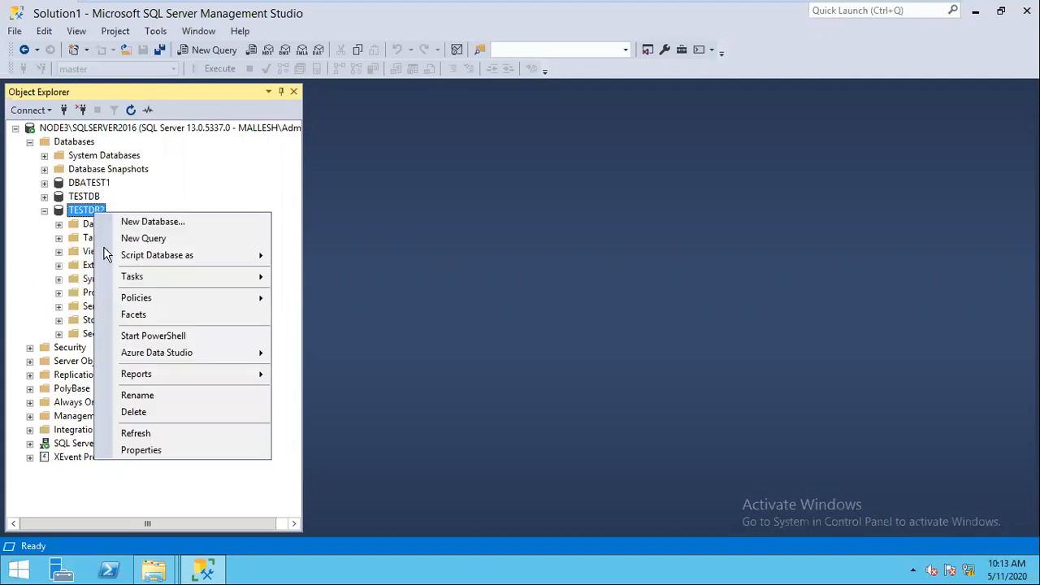
click(144, 452)
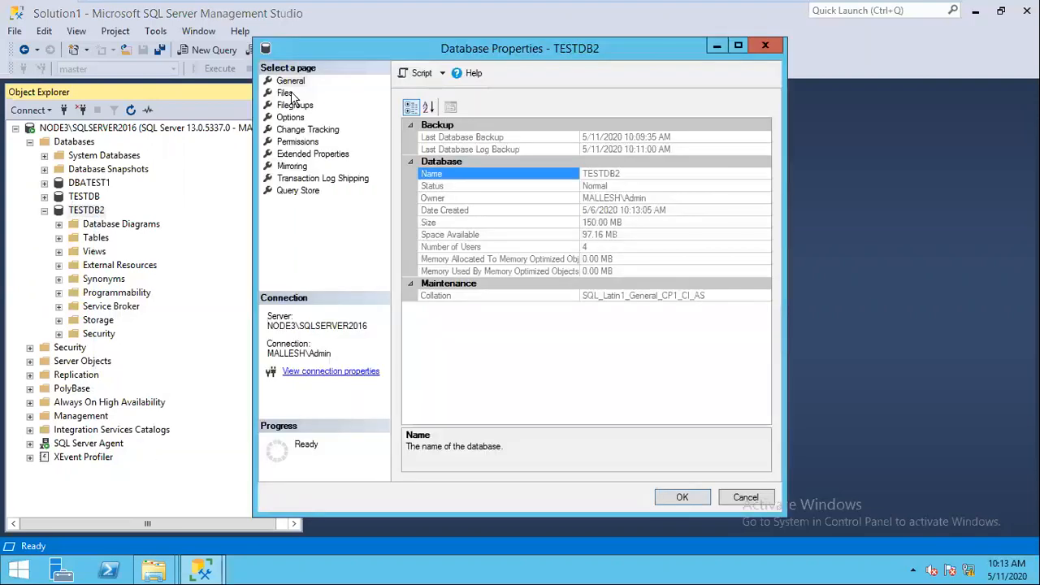
click(286, 93)
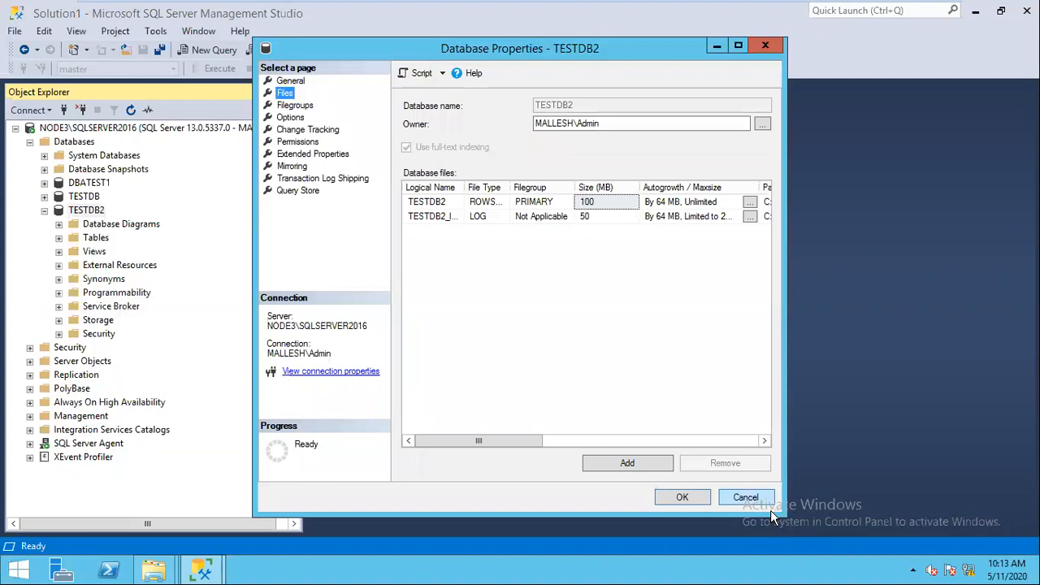
click(768, 503)
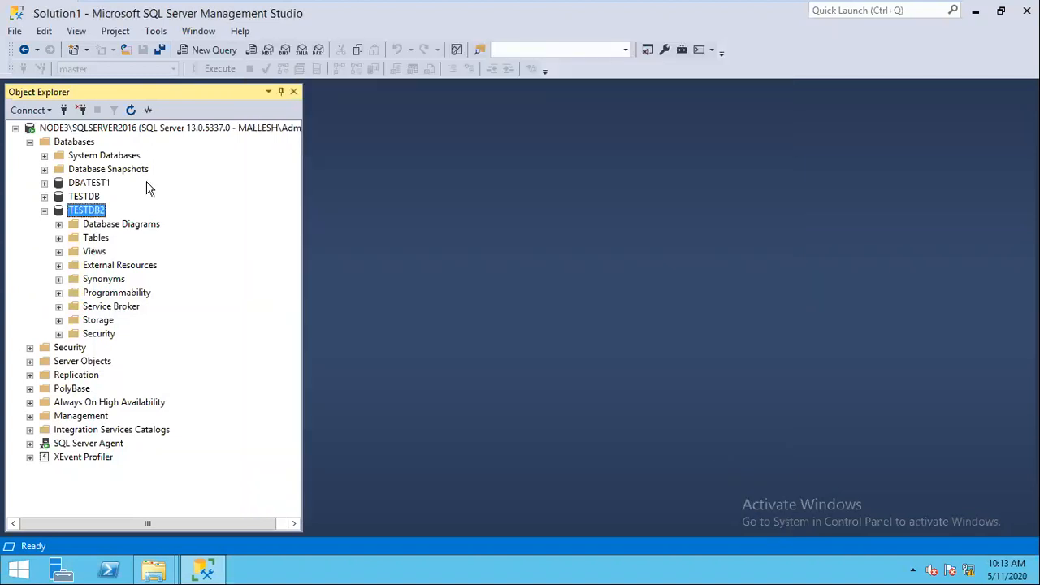
Step: Take TESTDB2 offline, dropping all active connections, then refresh and dismiss the not-accessible error
right_click(96, 208)
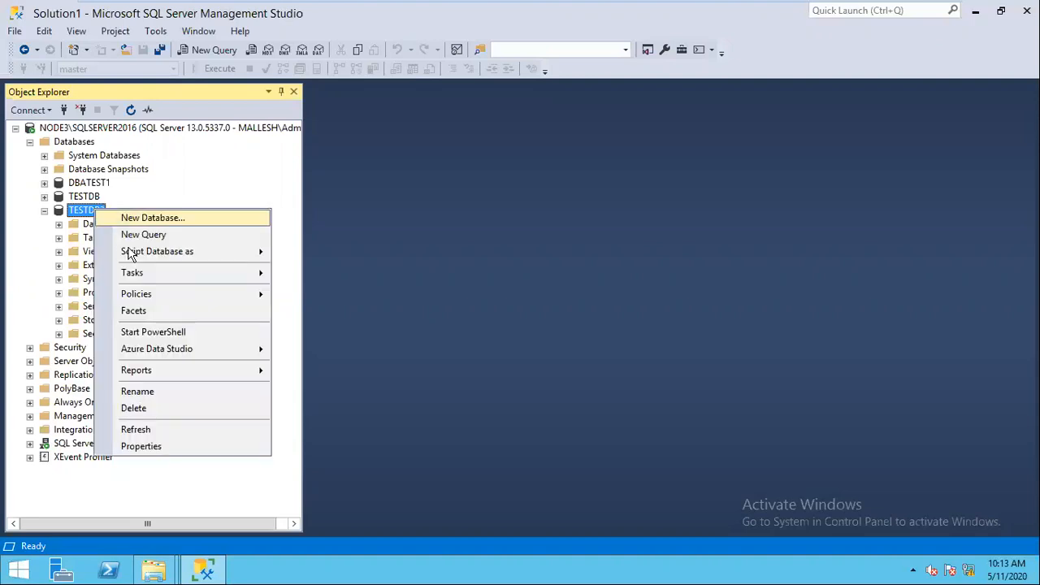
click(326, 72)
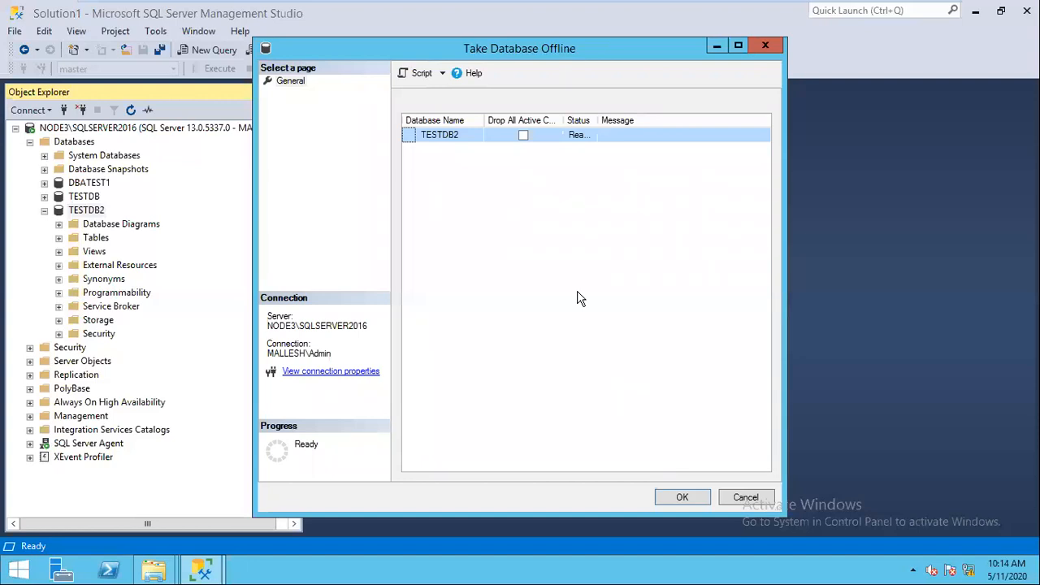
click(522, 135)
click(683, 498)
click(133, 107)
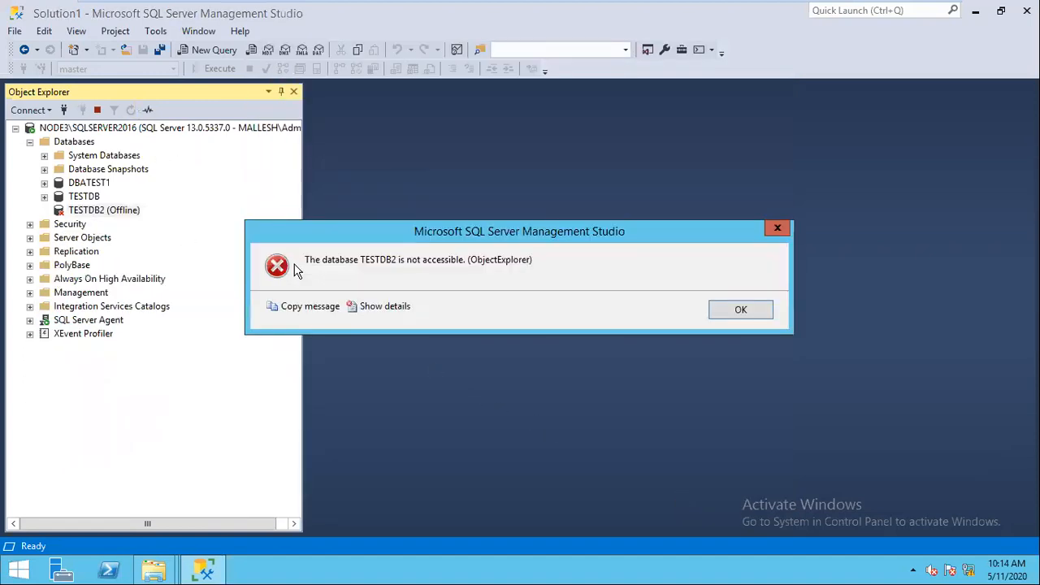
click(745, 309)
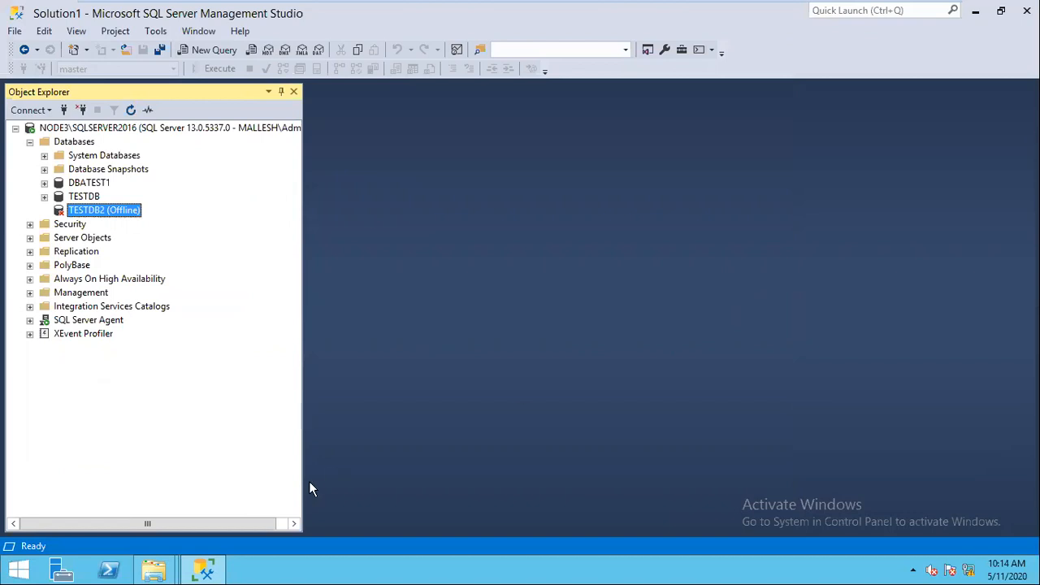
click(159, 571)
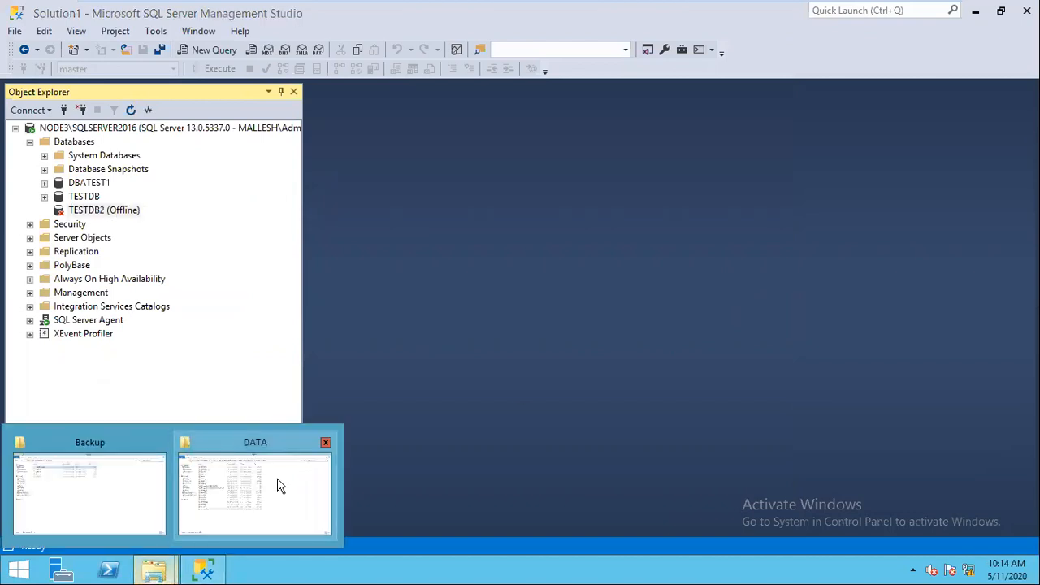
Step: Delete TESTDB2_log from the DATA folder via its right-click menu, then return to SSMS
click(277, 479)
click(187, 386)
key(Delete)
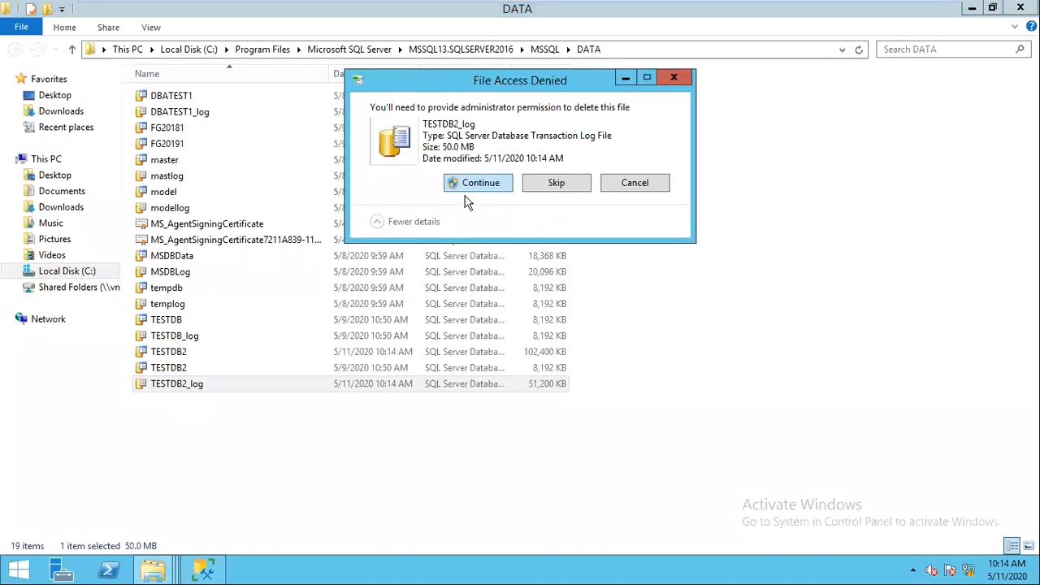
click(626, 184)
right_click(259, 390)
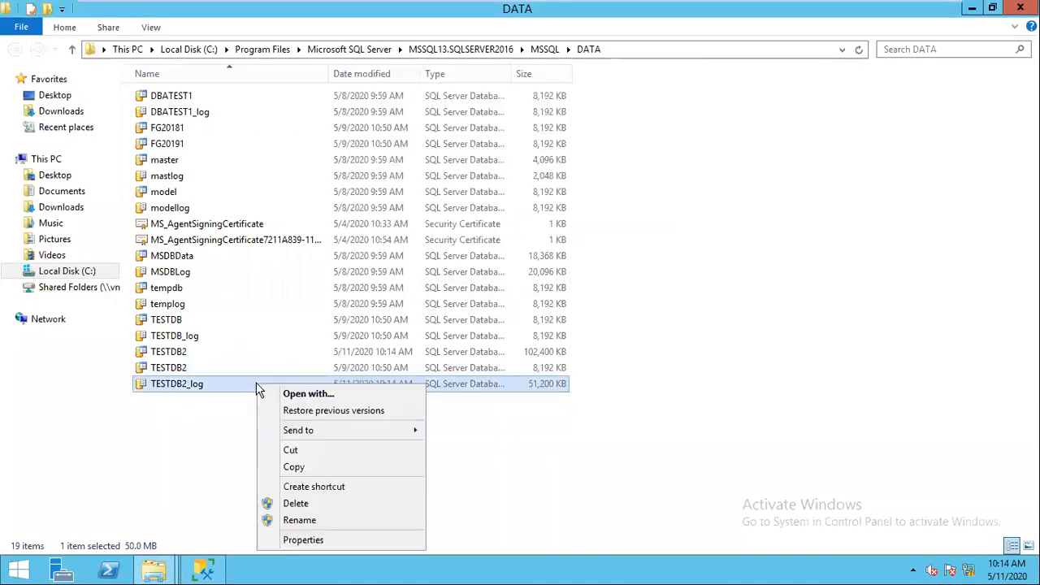
click(299, 503)
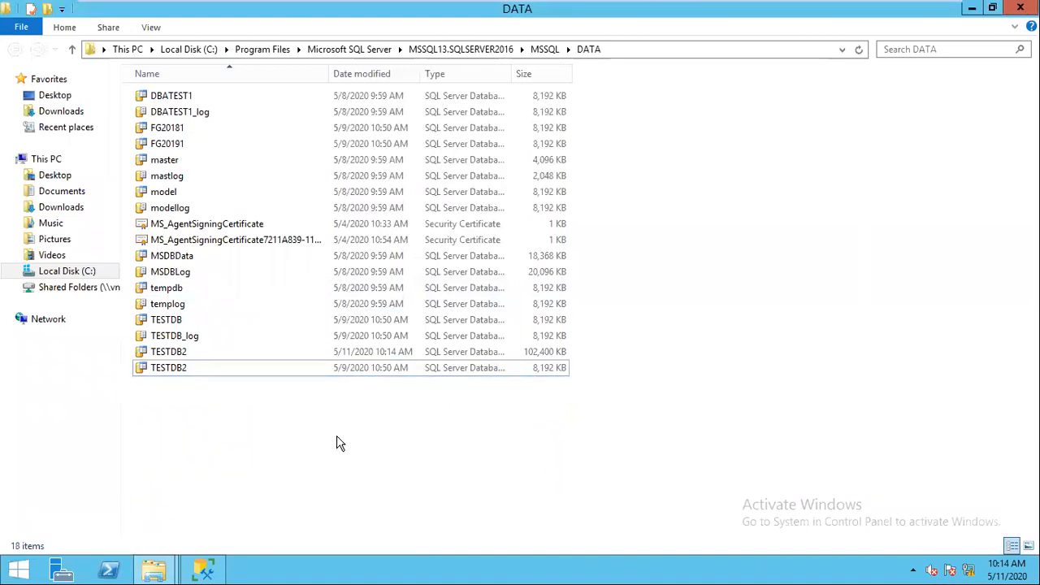
click(203, 568)
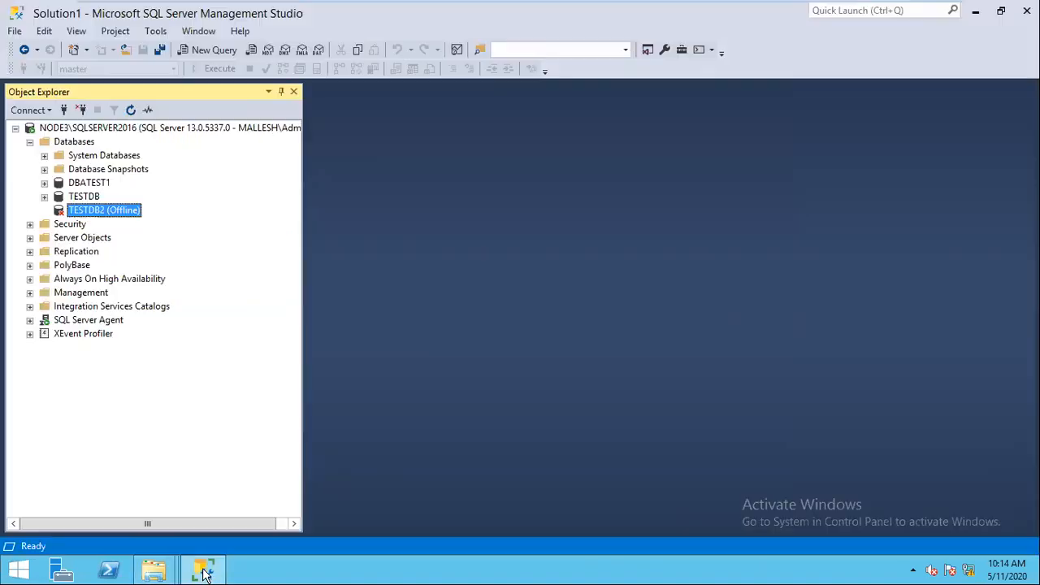
Step: Bring TESTDB2 online via Tasks, then try opening it and dismiss the not-accessible error
right_click(120, 217)
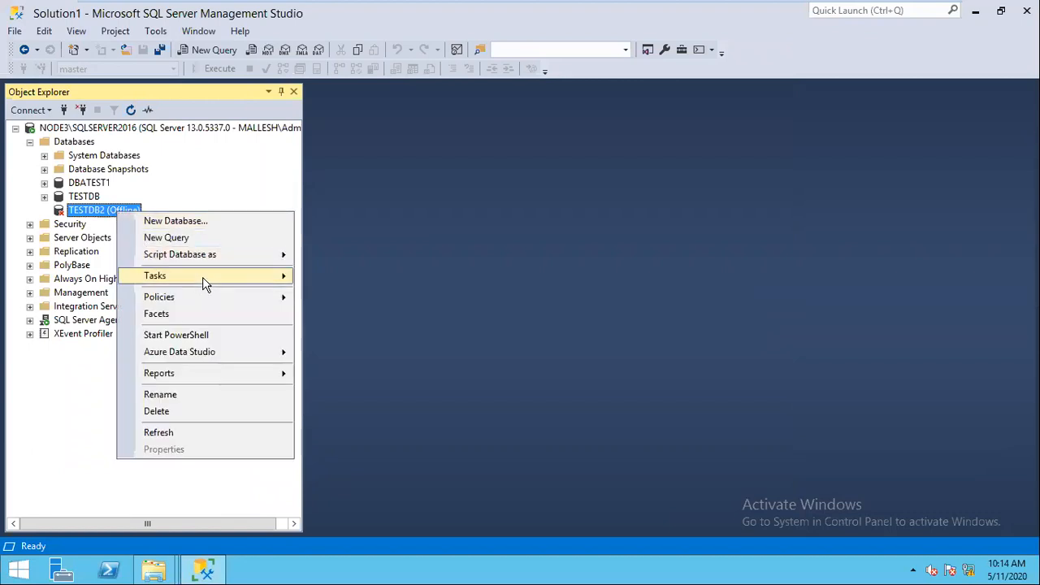
click(203, 277)
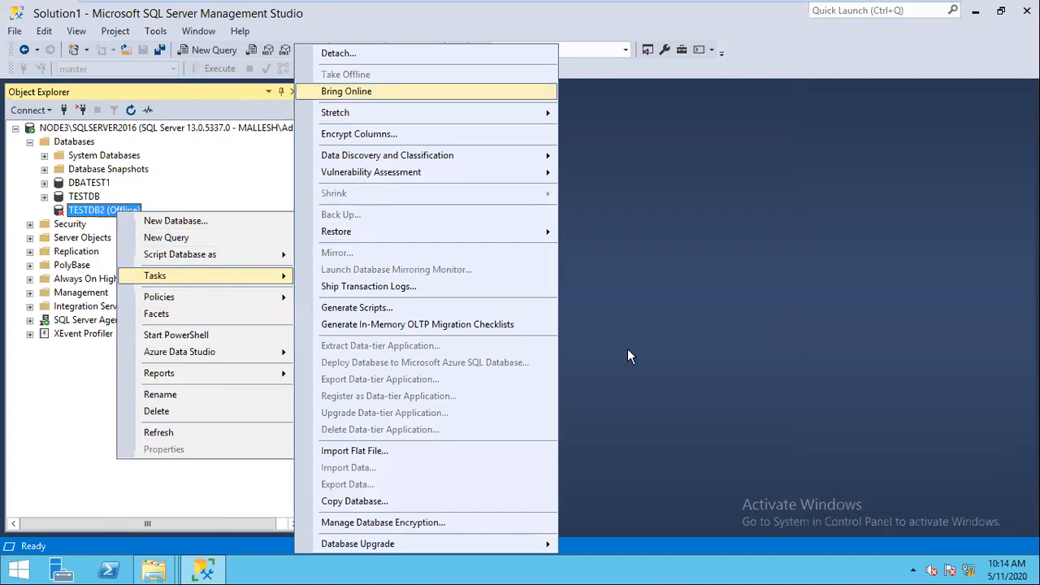
key(Return)
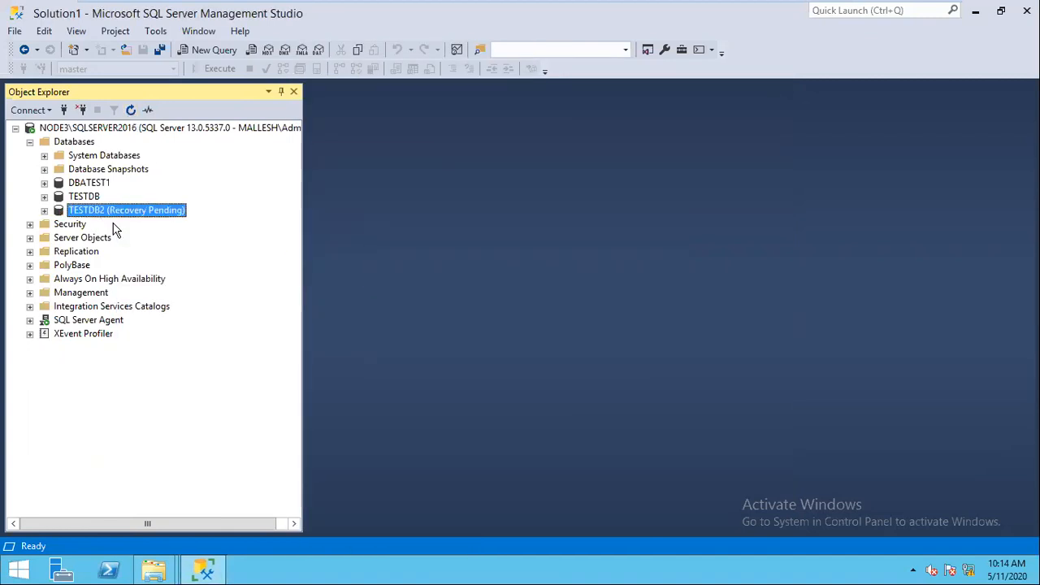
double_click(64, 212)
click(740, 312)
click(155, 569)
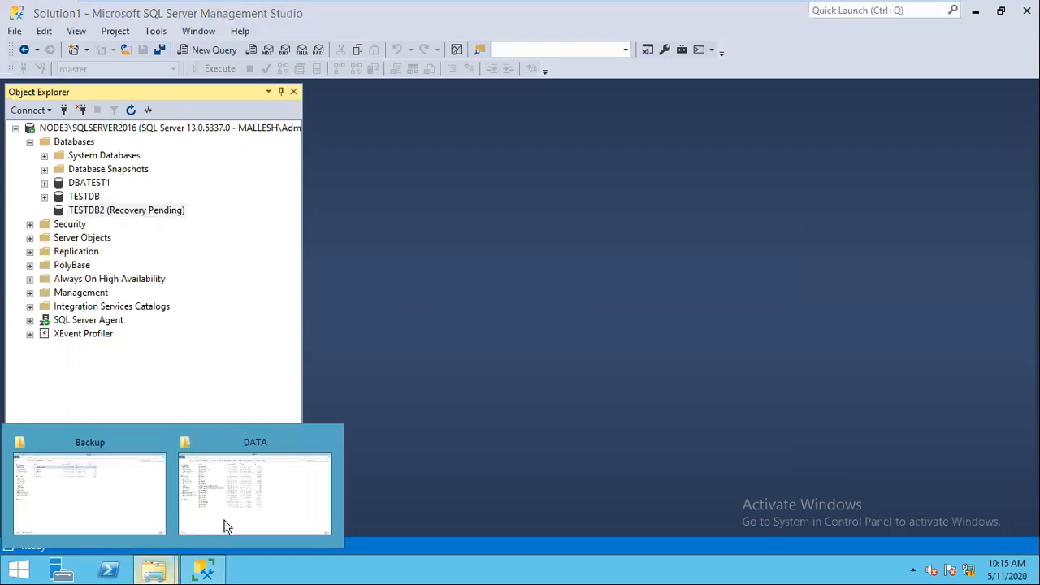
click(131, 503)
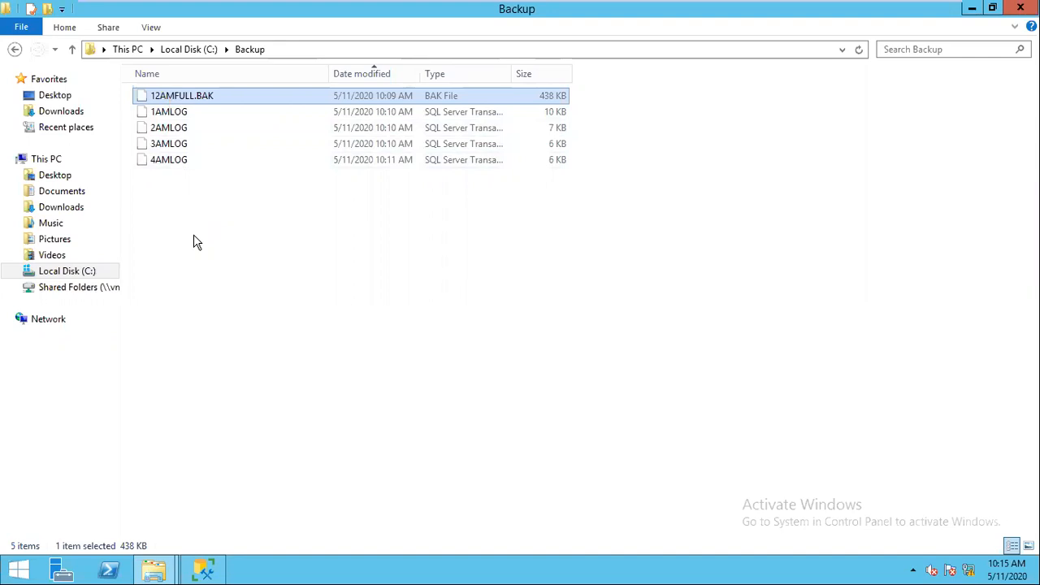
click(971, 8)
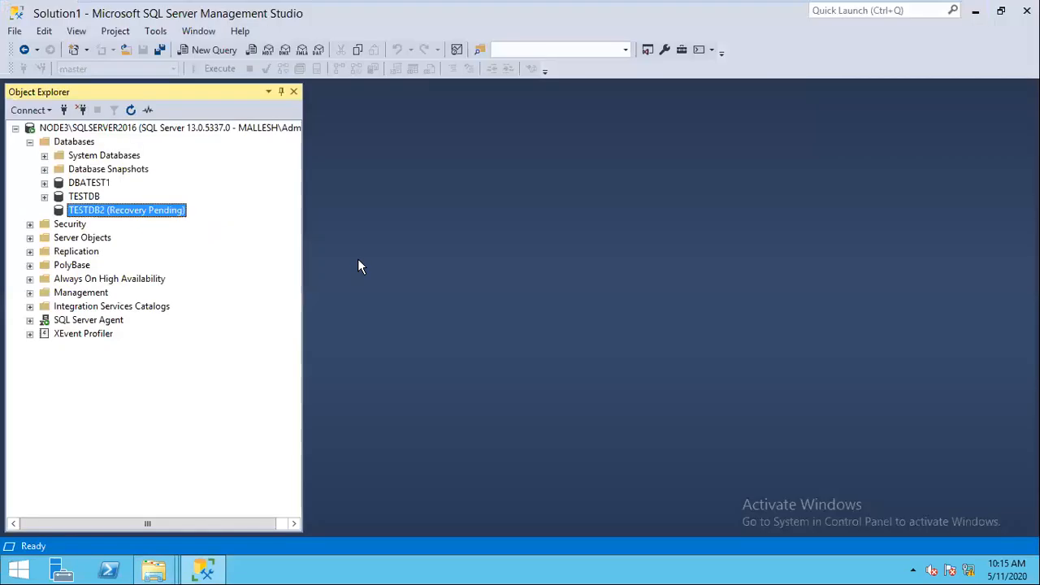
right_click(165, 214)
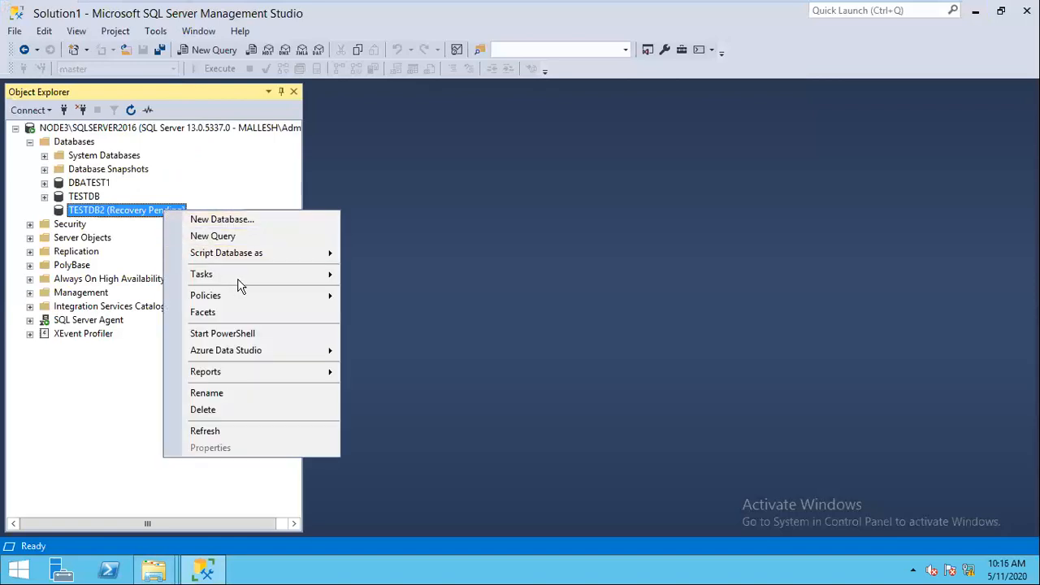
mouse_move(240, 284)
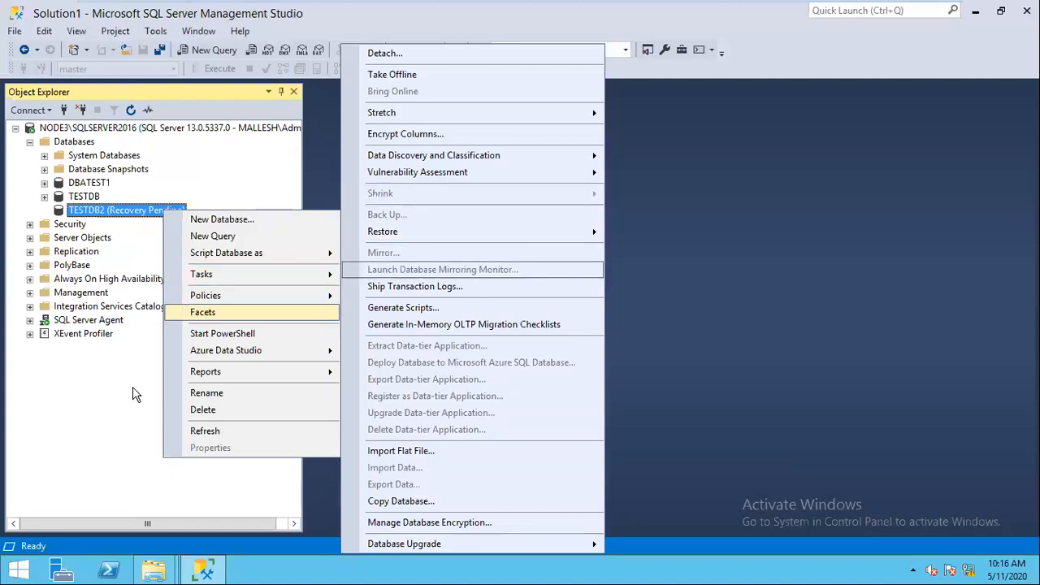
click(92, 418)
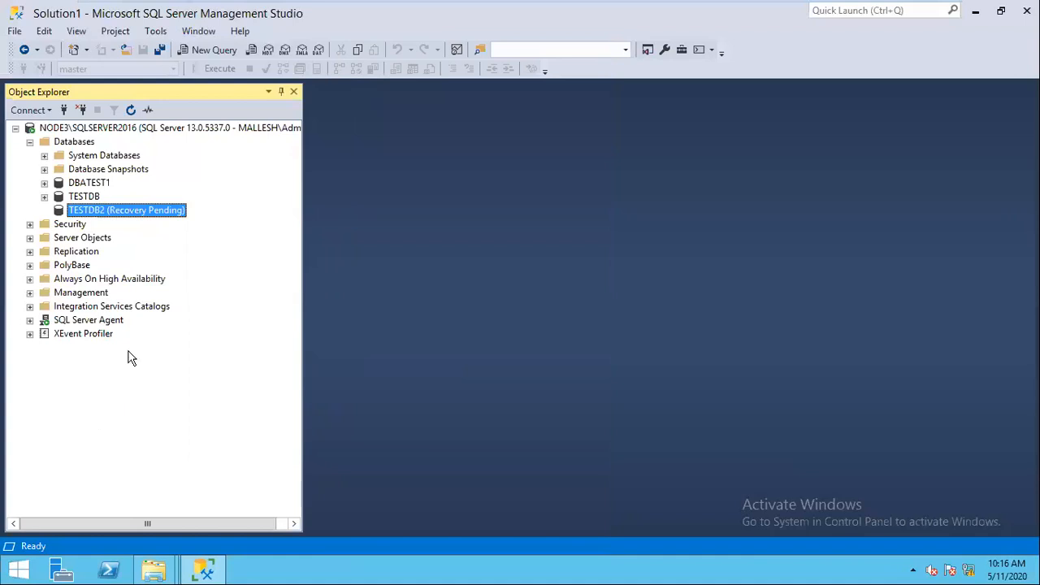
click(106, 131)
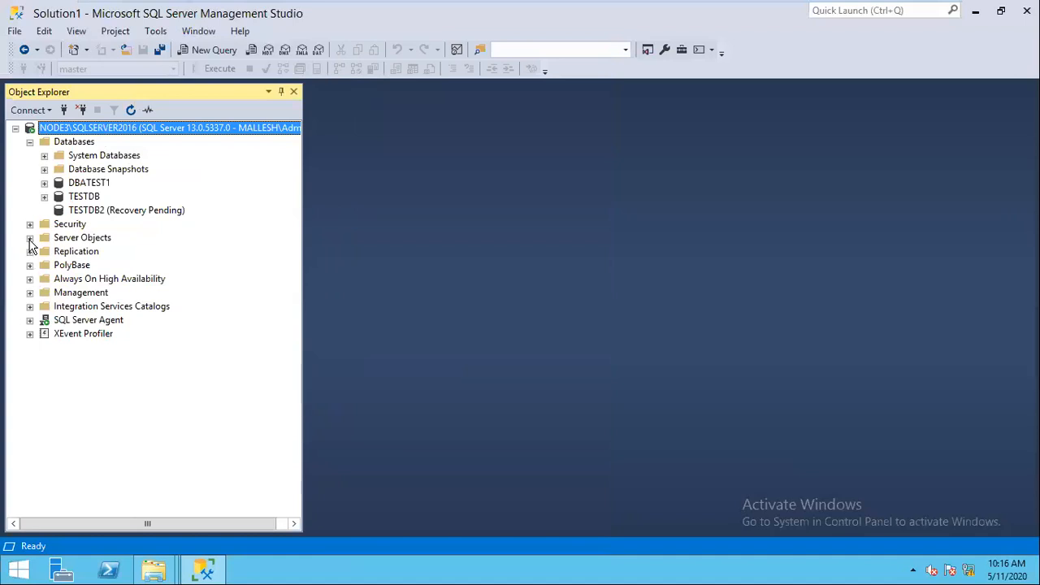
Step: Open the Current SQL Server log maximized to view TESTDB2's startup errors, then run the error-log query
click(30, 292)
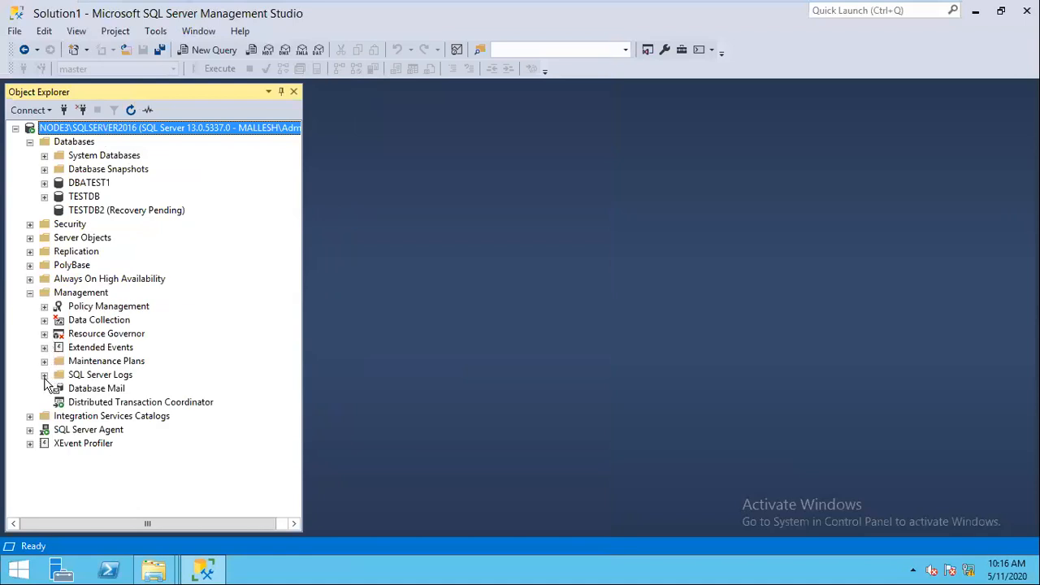
click(44, 374)
double_click(137, 388)
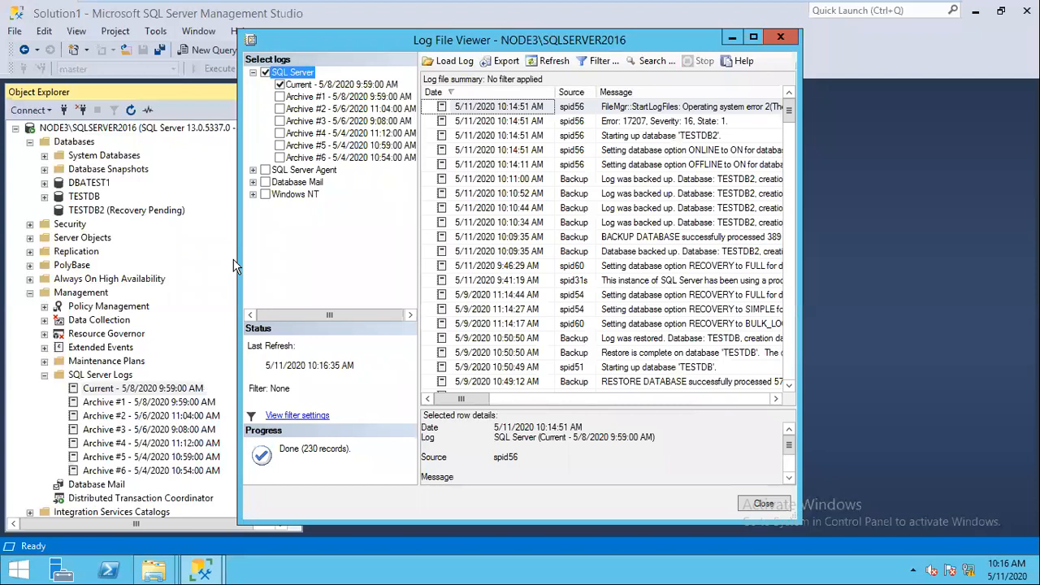
key(super+Up)
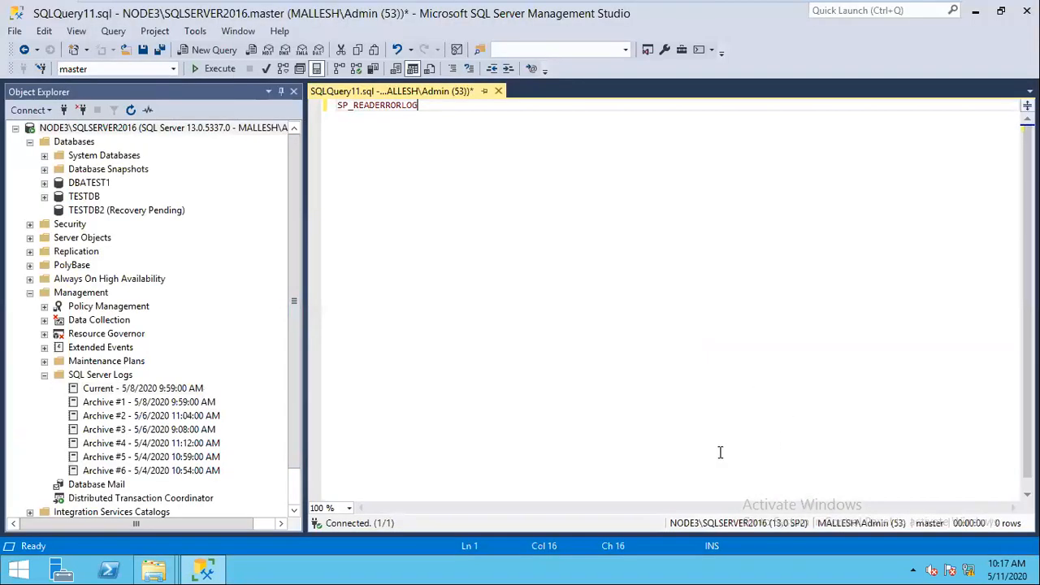
key(F5)
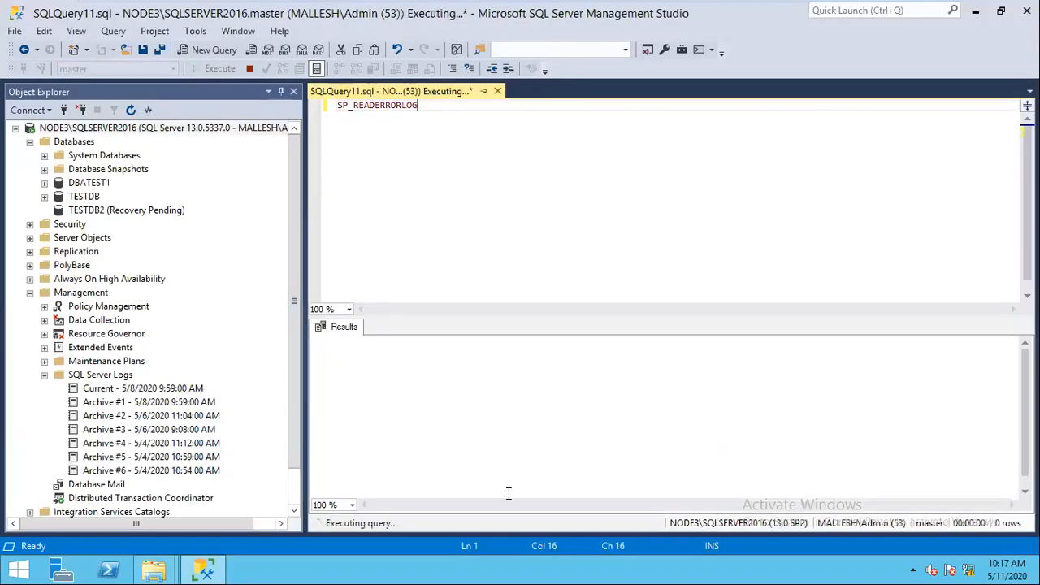
click(627, 433)
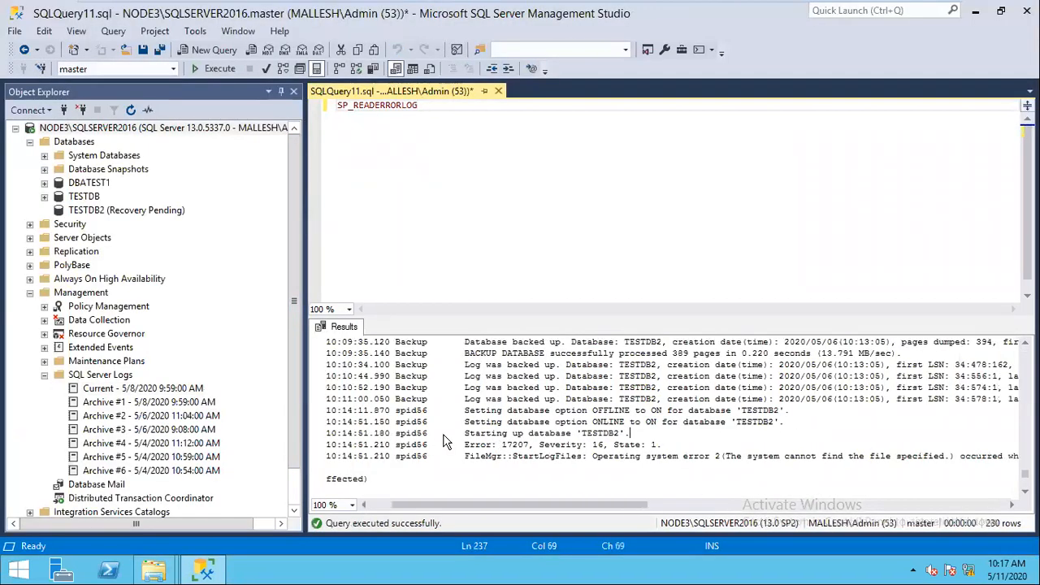
drag(445, 441, 411, 434)
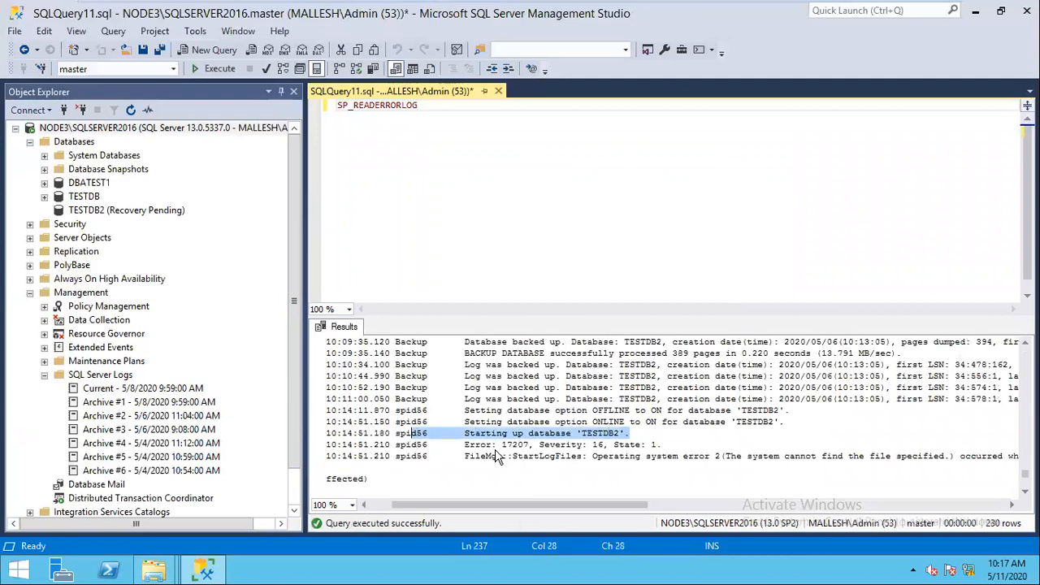
scroll(561, 462, right, 2)
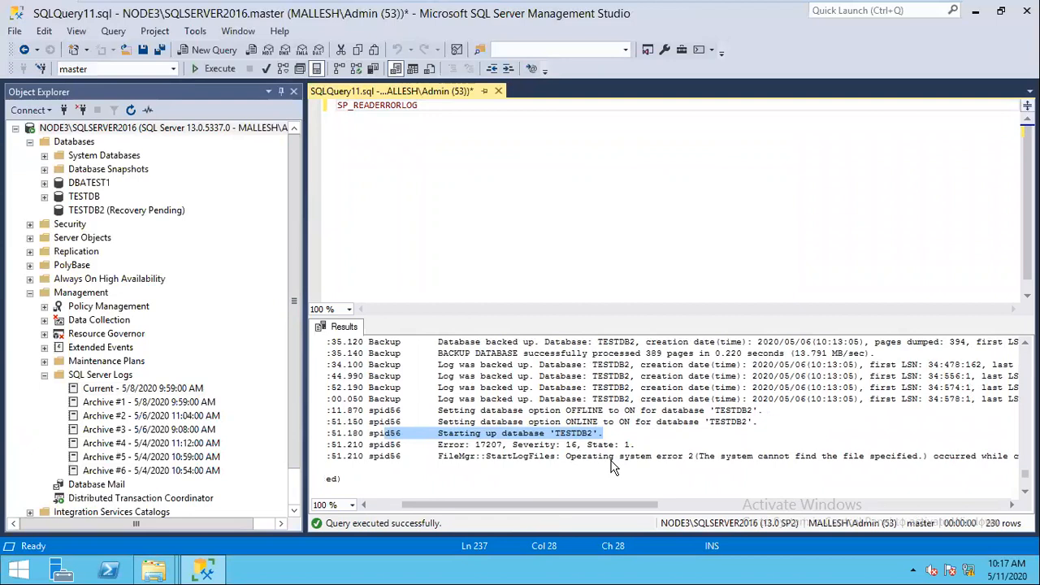
scroll(586, 507, right, 1)
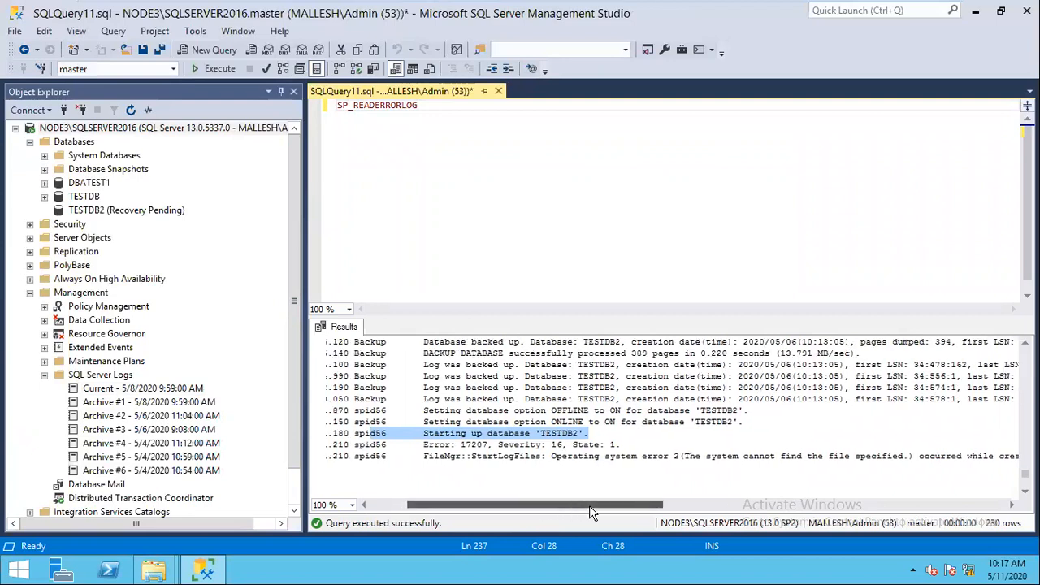
scroll(589, 505, right, 5)
drag(645, 505, 846, 506)
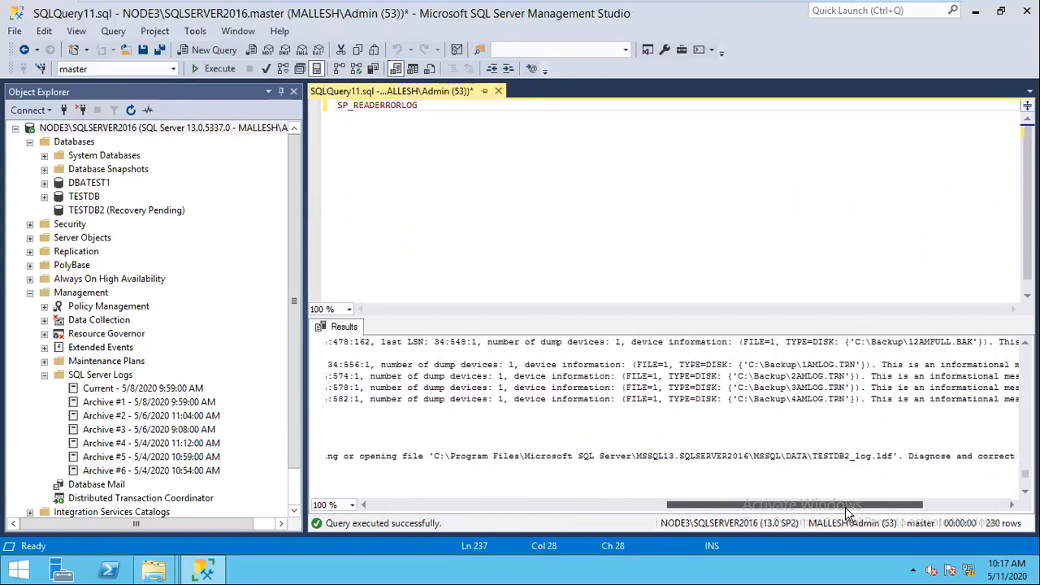
drag(840, 508, 794, 507)
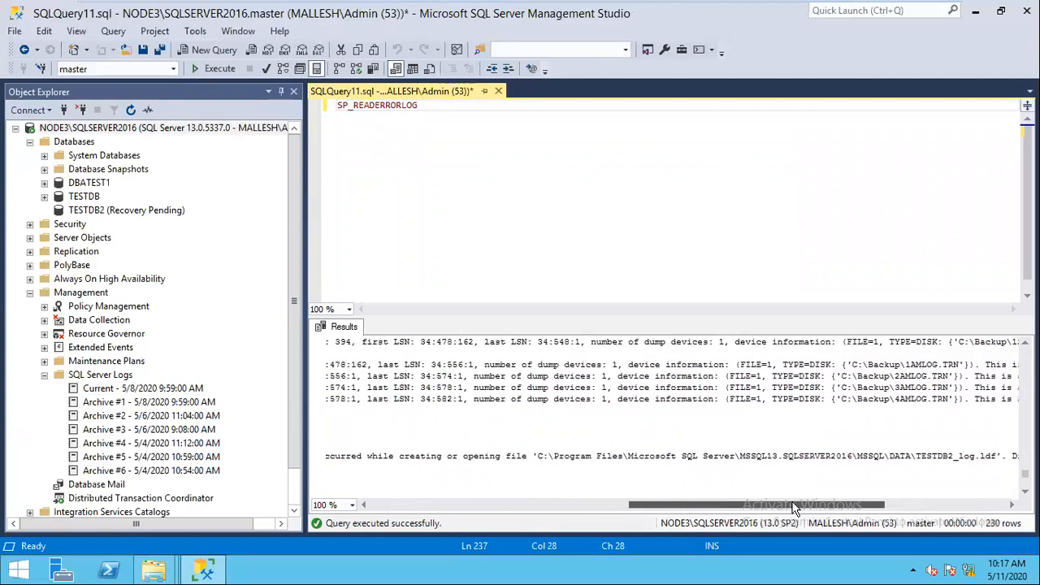
drag(794, 507, 739, 415)
drag(517, 433, 680, 434)
click(666, 445)
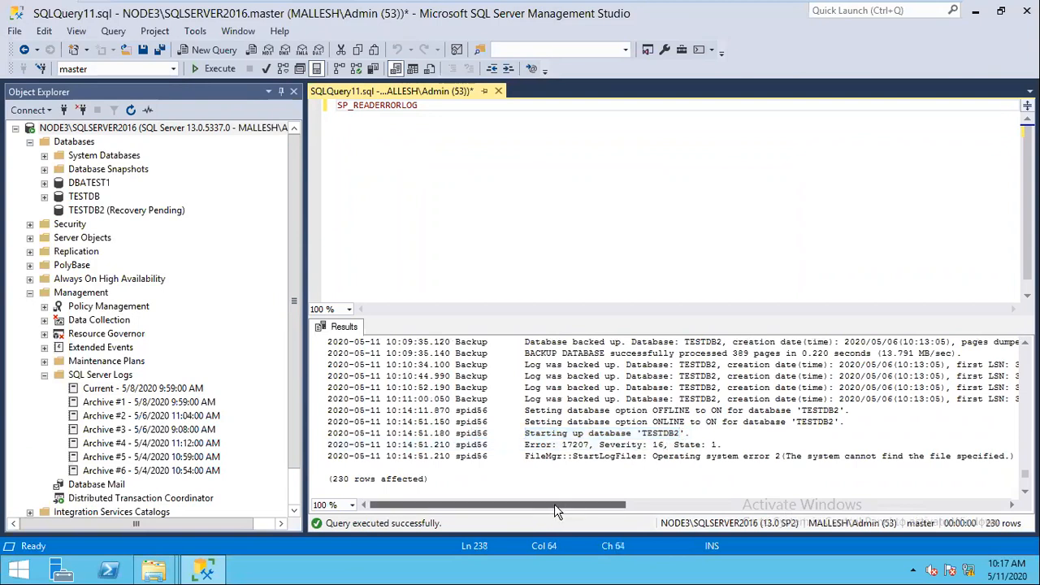
click(636, 507)
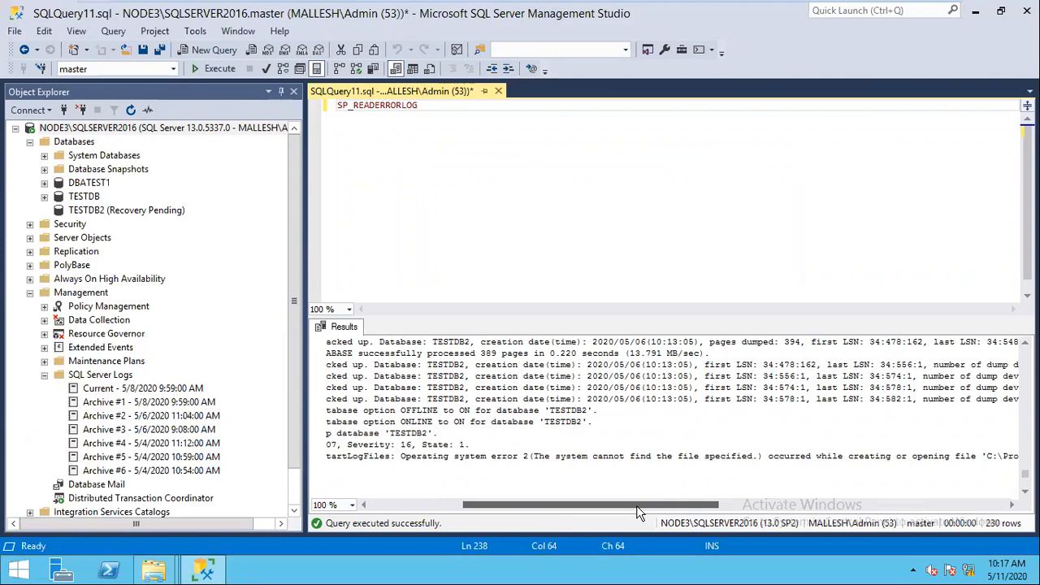
scroll(638, 505, left, 3)
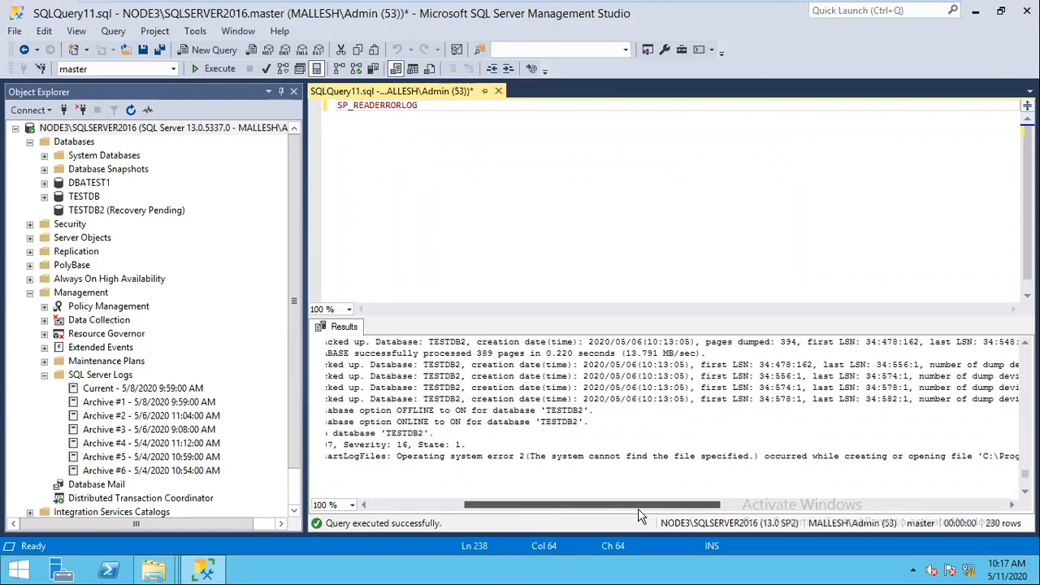
scroll(641, 519, right, 5)
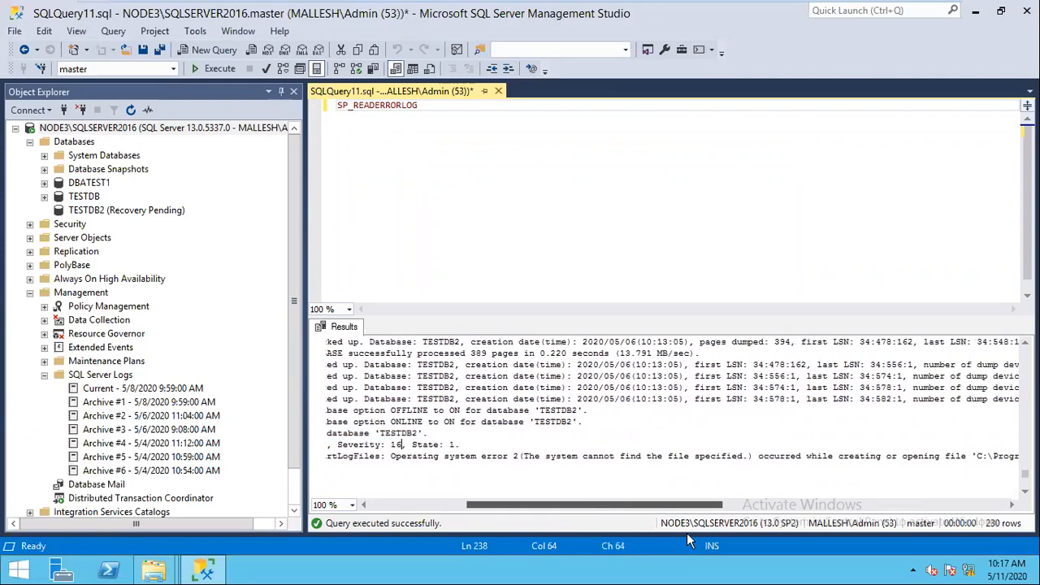
scroll(688, 536, right, 2)
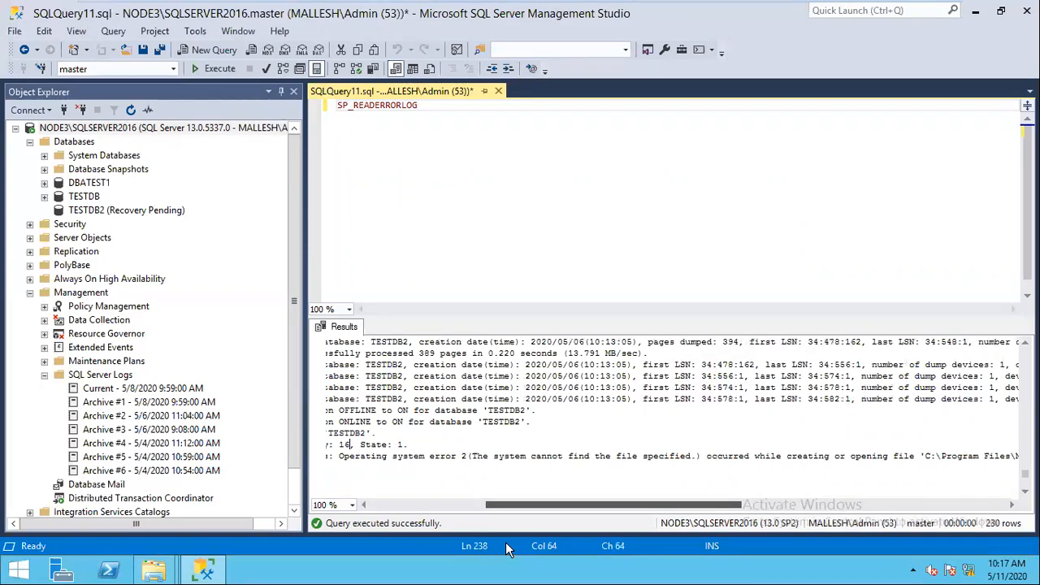
scroll(617, 467, left, 10)
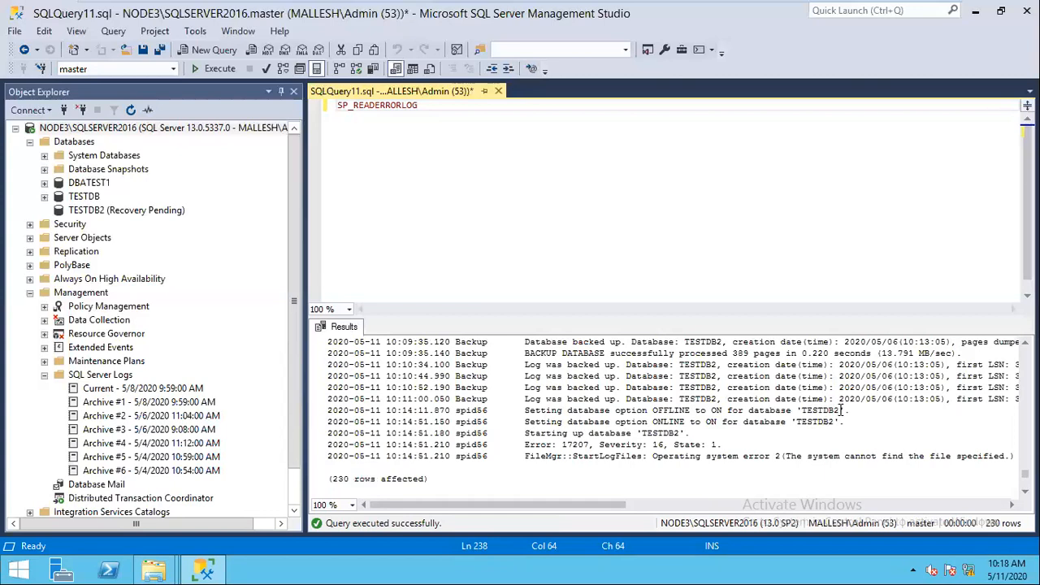
drag(524, 411, 818, 422)
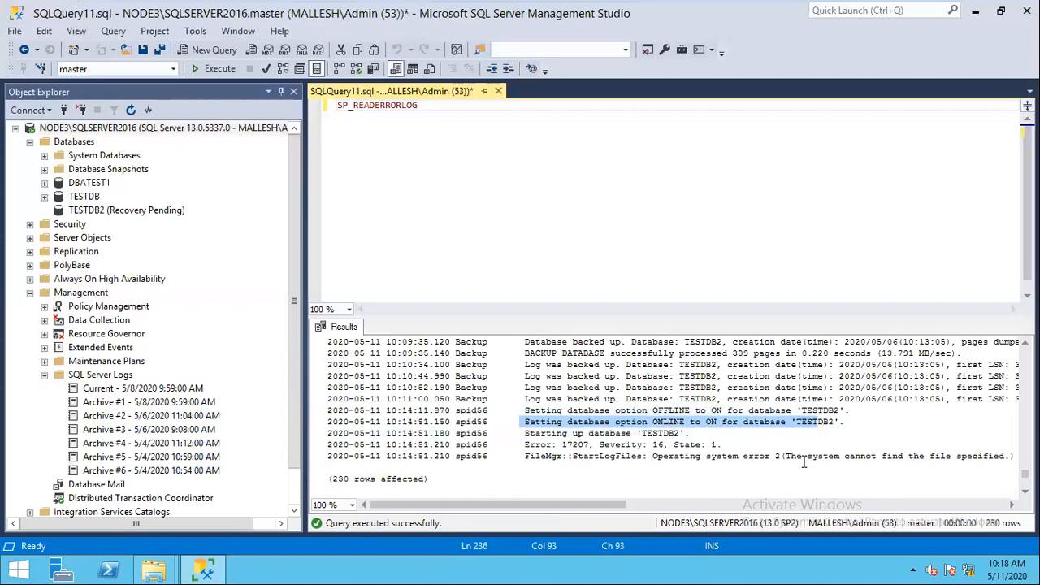
scroll(792, 455, right, 10)
drag(792, 456, 851, 456)
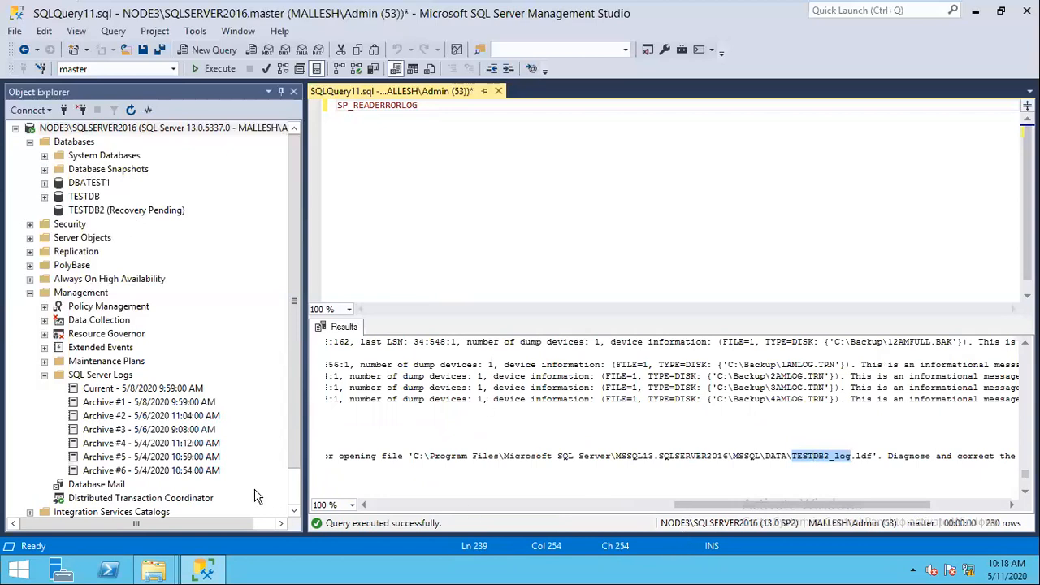
scroll(528, 461, left, 5)
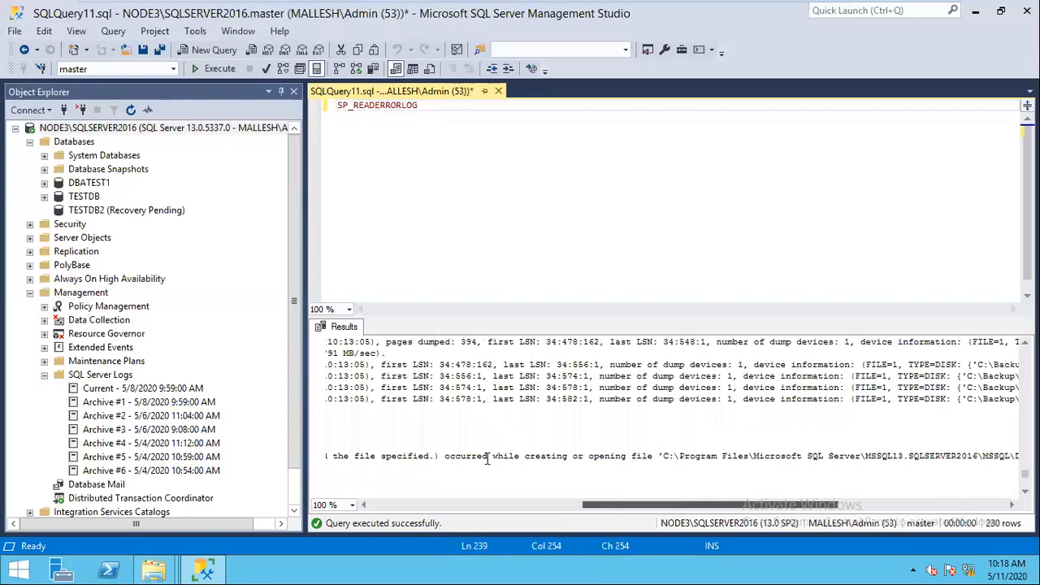
scroll(528, 461, left, 10)
click(526, 456)
shift+click(605, 456)
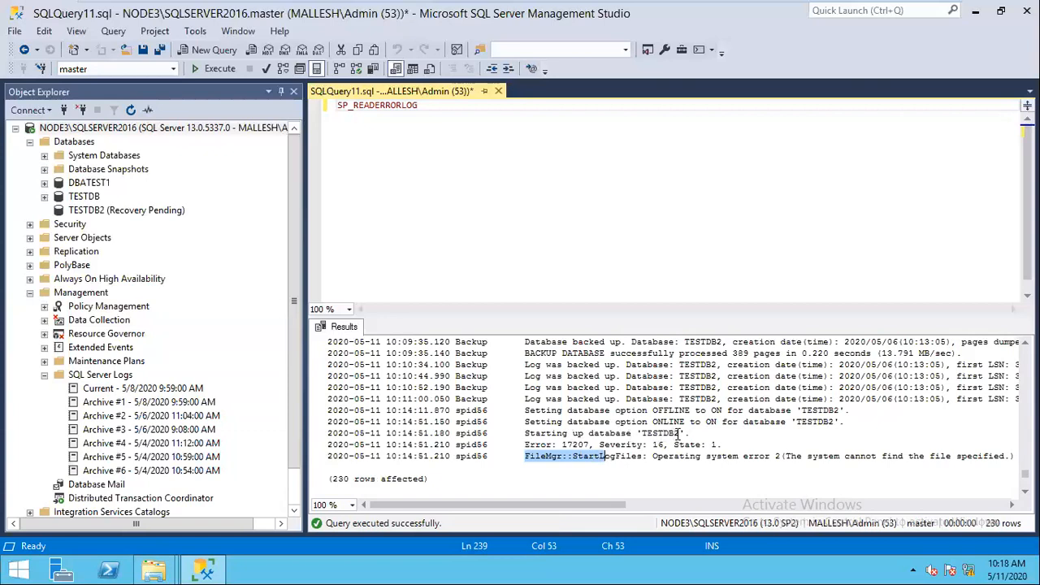
drag(520, 433, 692, 434)
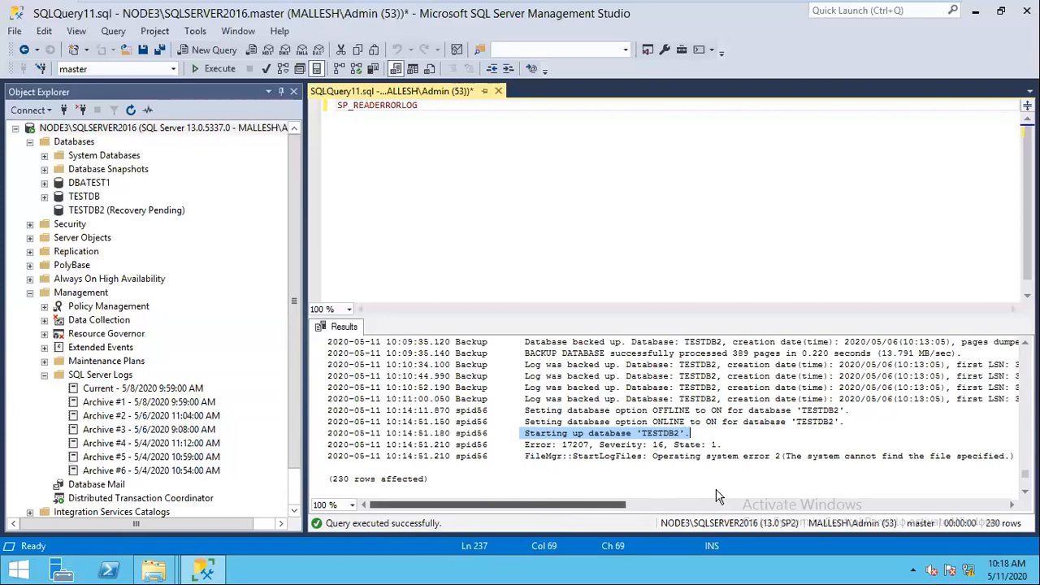
scroll(833, 491, right, 3)
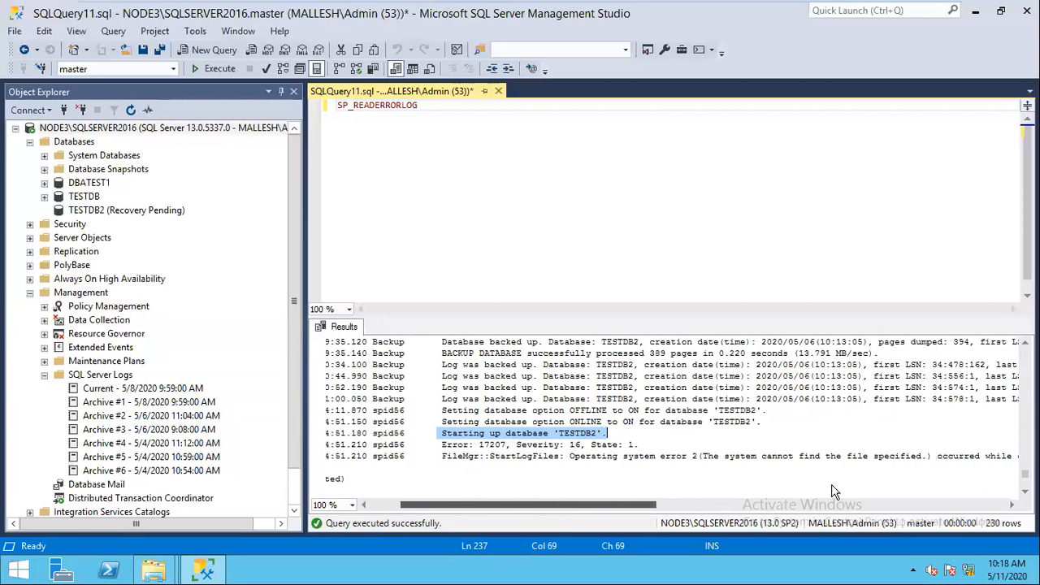
scroll(832, 488, right, 10)
double_click(697, 456)
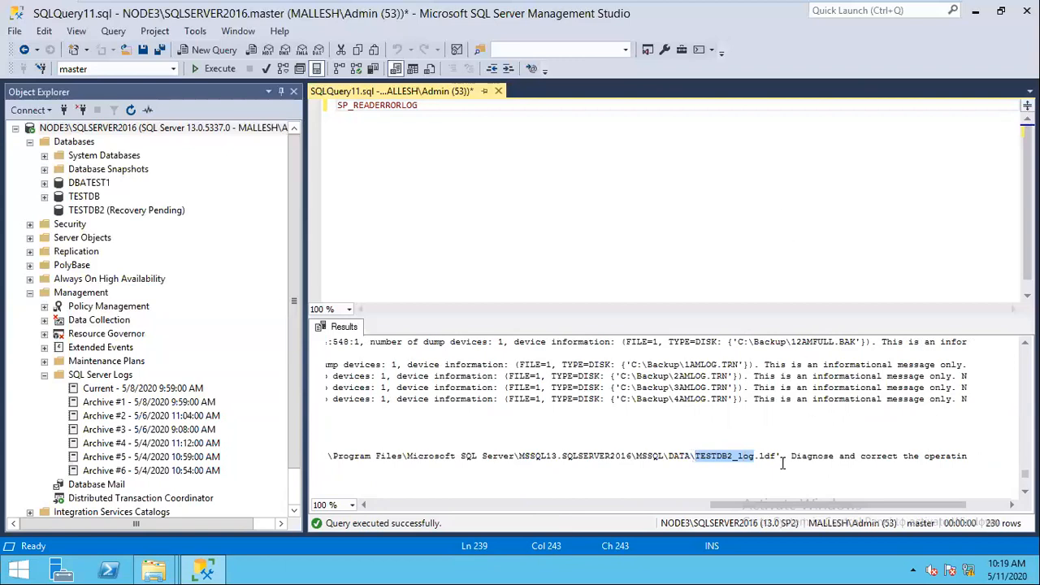
drag(737, 508, 377, 510)
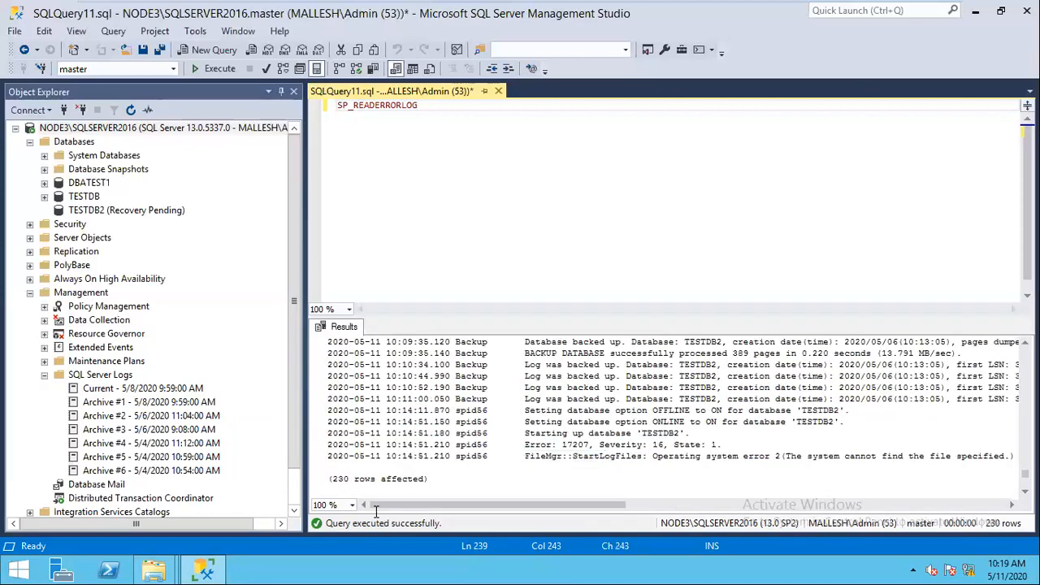
click(45, 197)
click(45, 184)
click(45, 183)
click(45, 197)
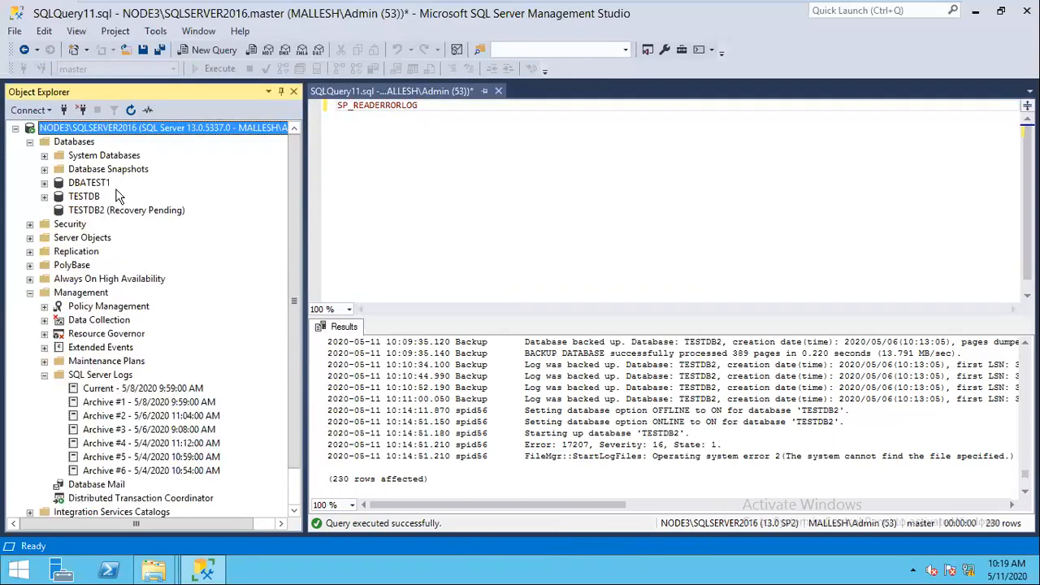
click(429, 107)
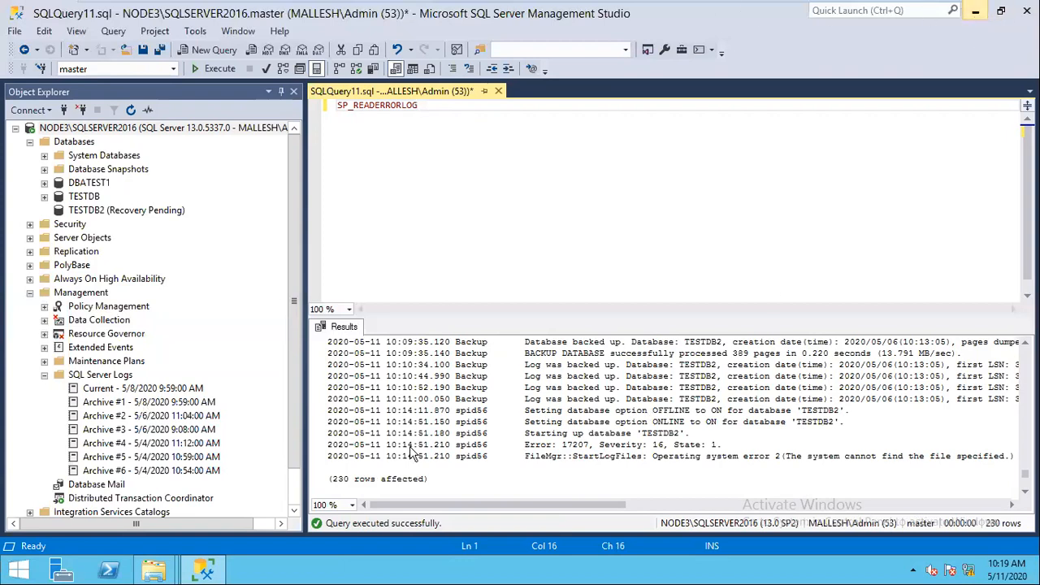
click(203, 569)
key(alt+Tab)
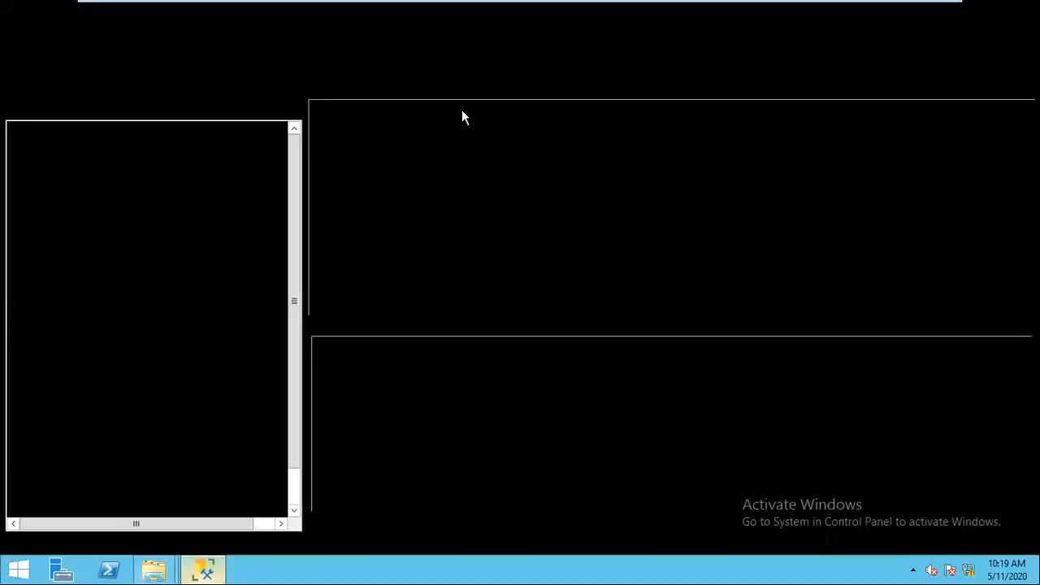
click(498, 91)
Step: Start a TESTDB2 database restore using the C:\Backup\12AMFULL.BAK backup file as the device
right_click(113, 211)
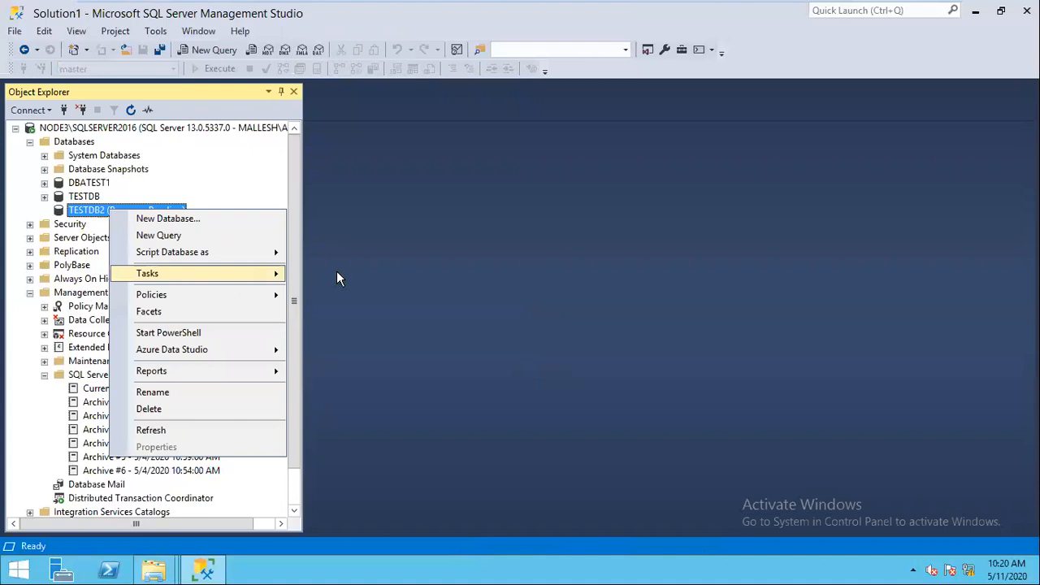
mouse_move(200, 277)
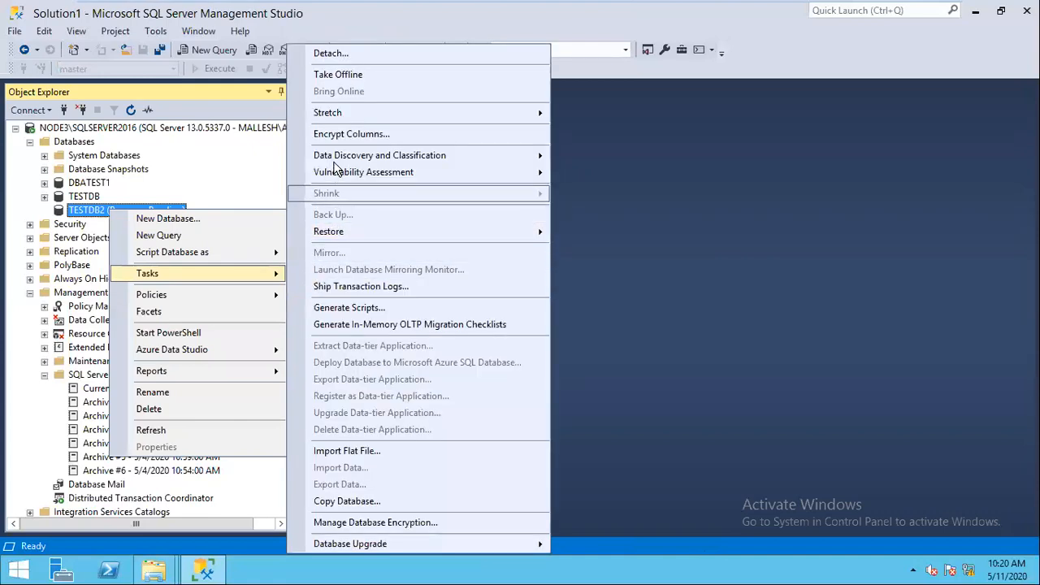
key(Escape)
key(Escape)
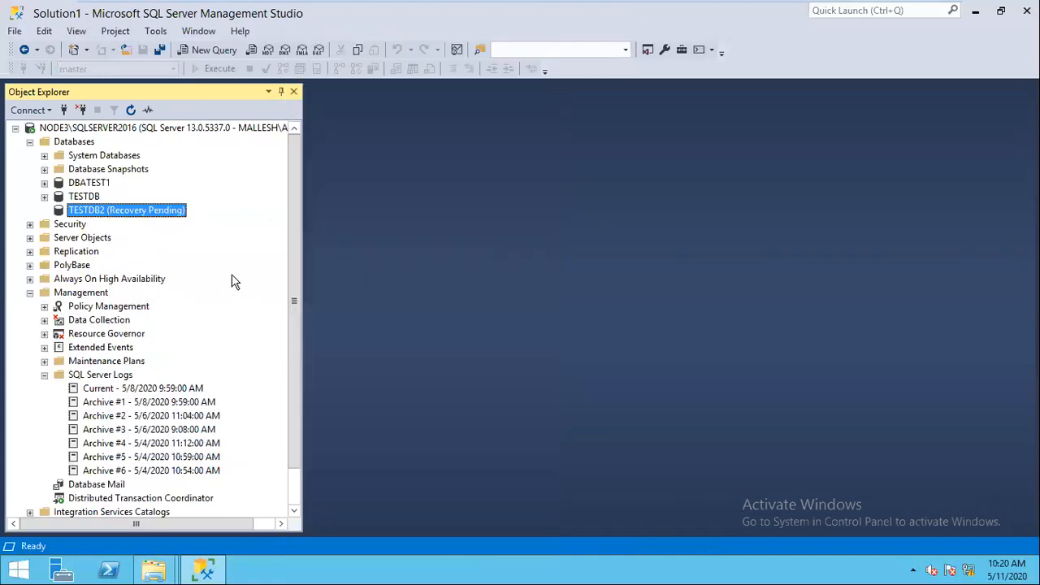
right_click(169, 211)
mouse_move(268, 277)
mouse_move(488, 231)
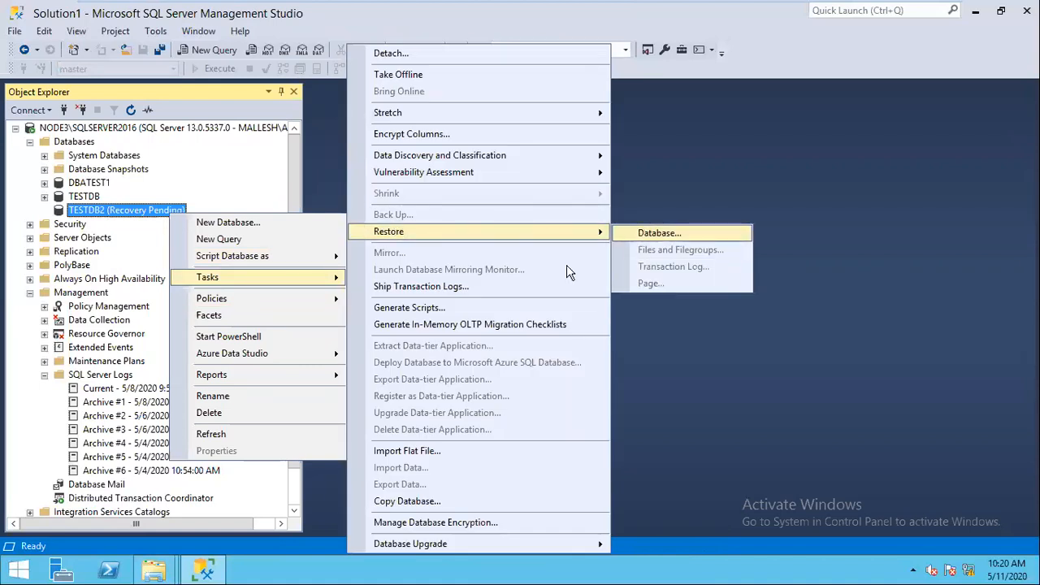
click(645, 235)
click(377, 121)
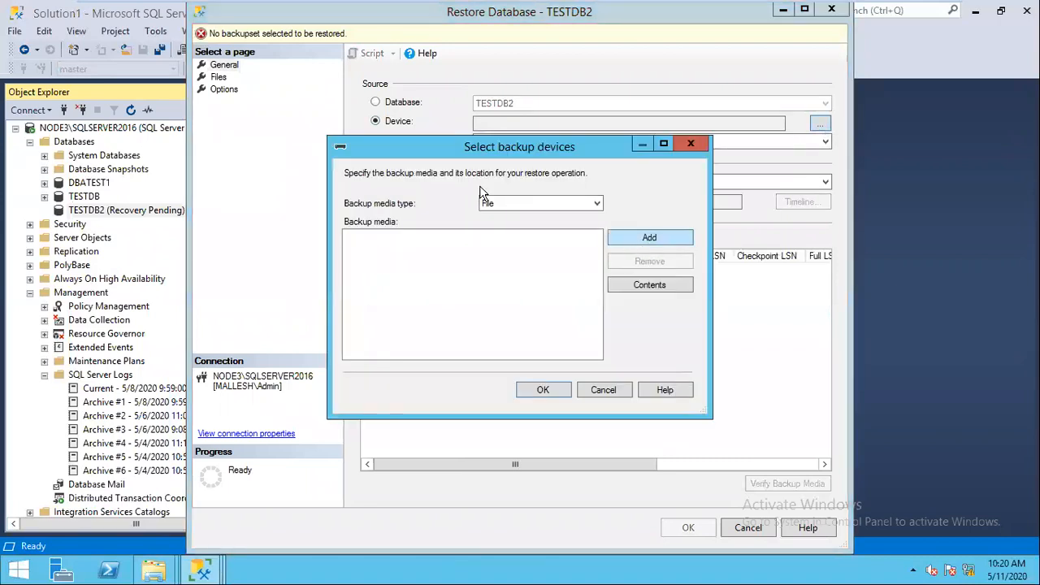
key(Return)
click(520, 157)
click(622, 436)
click(544, 389)
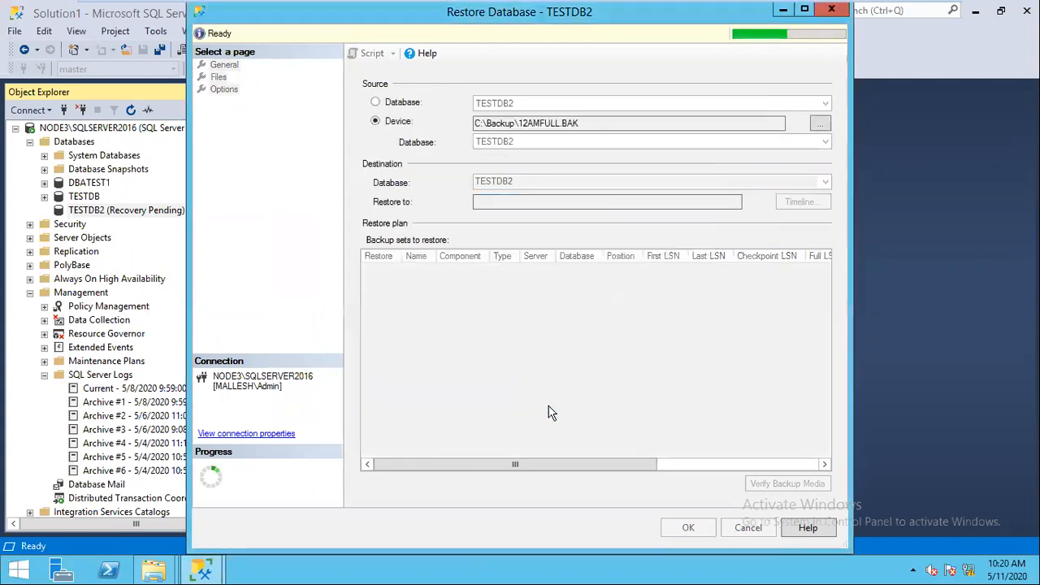
Step: Restore with WITH REPLACE and RESTORE WITH NORECOVERY, then run it and acknowledge success
click(225, 90)
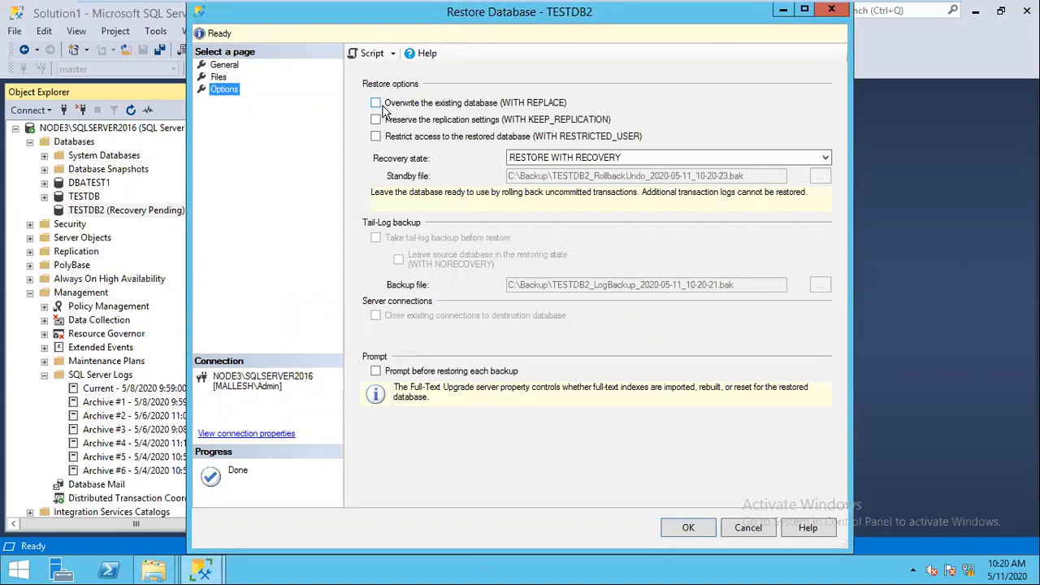
click(375, 107)
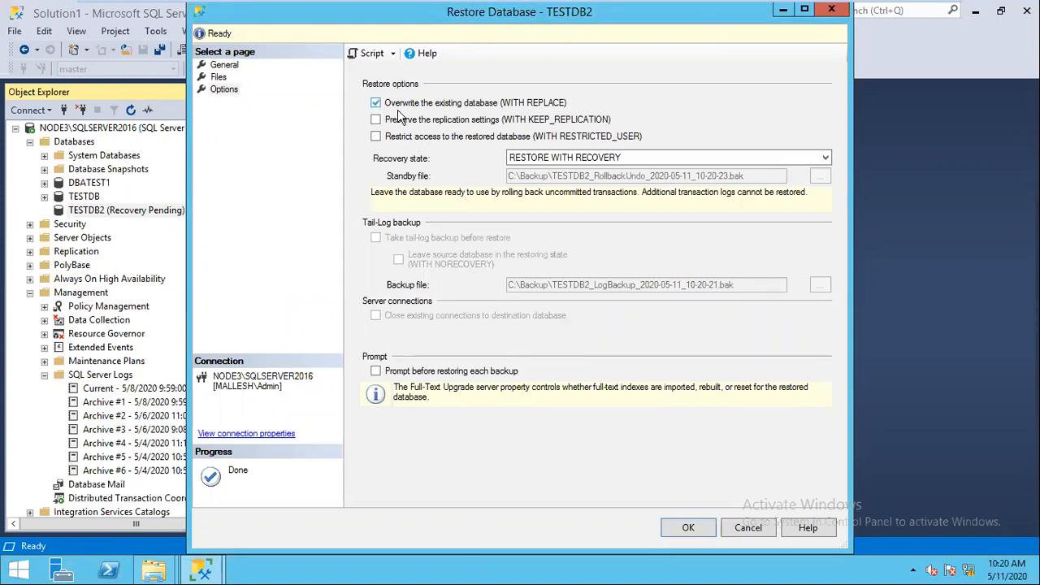
click(624, 160)
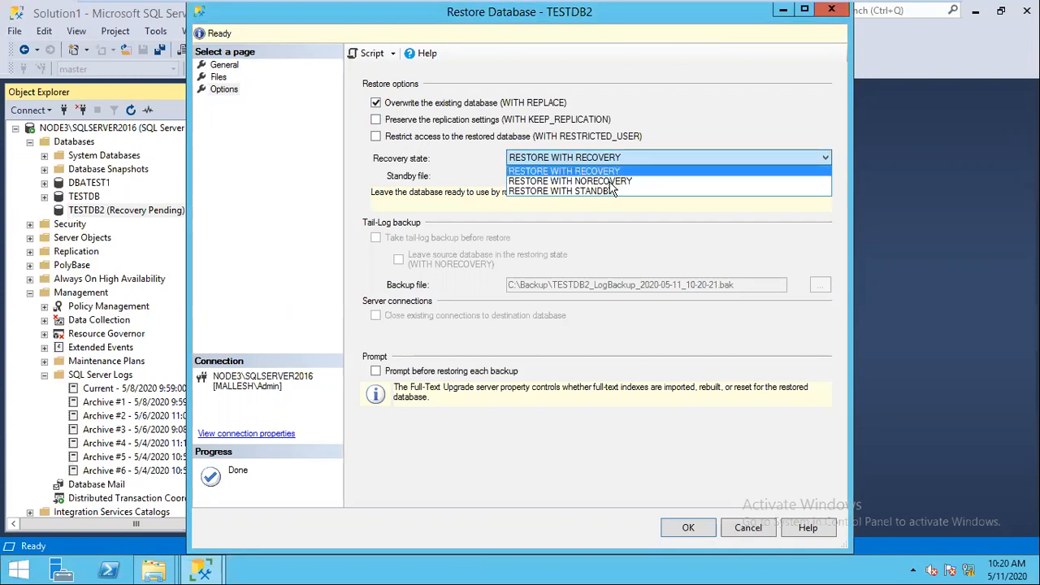
click(607, 182)
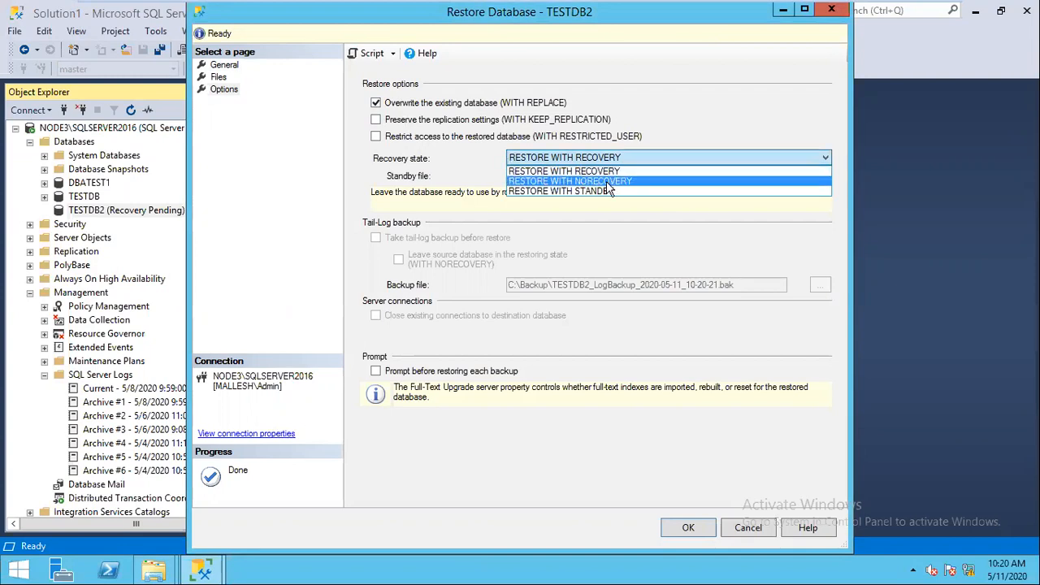
click(219, 77)
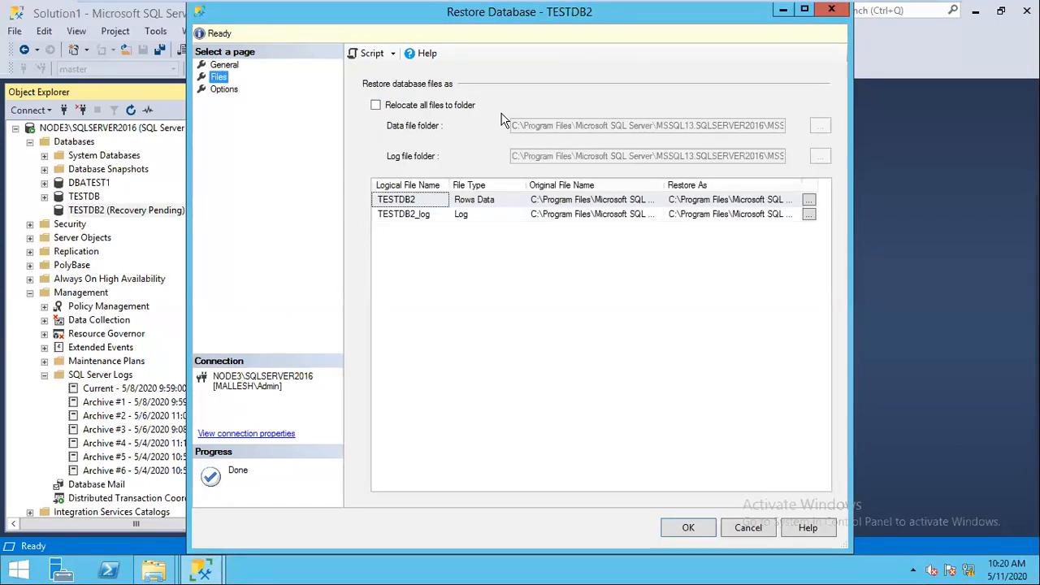
click(224, 65)
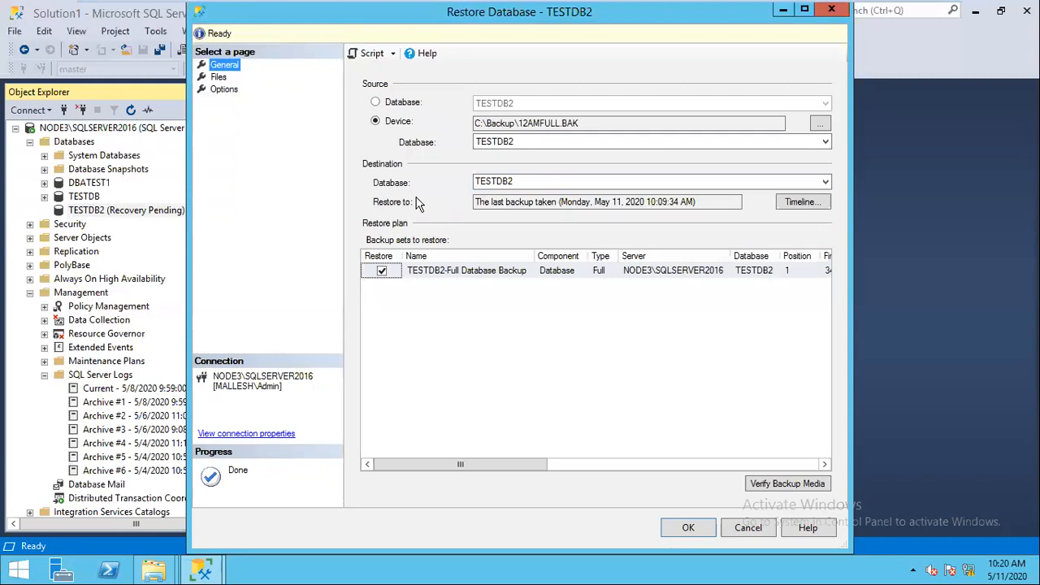
click(697, 530)
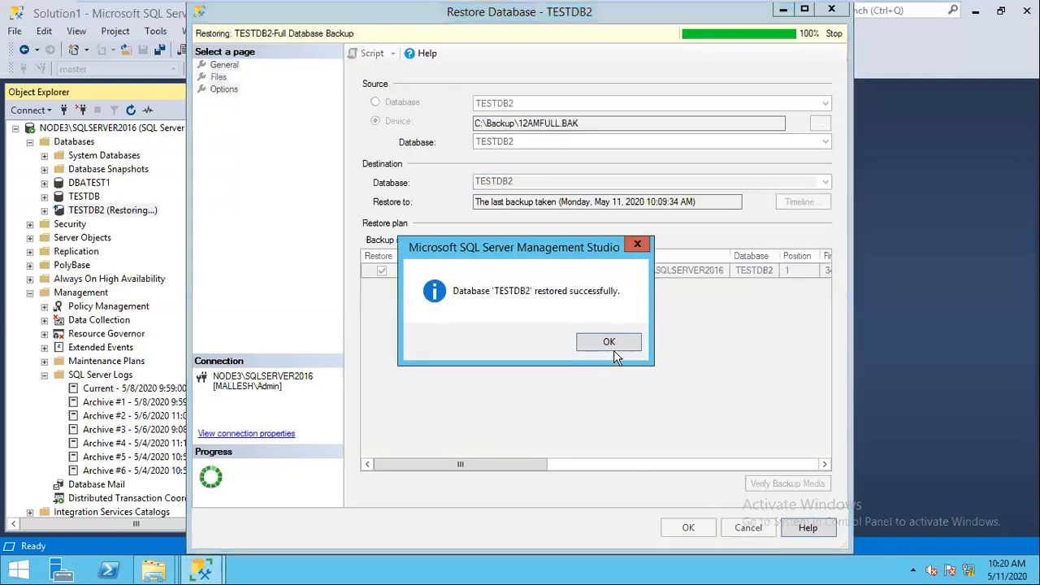
key(Return)
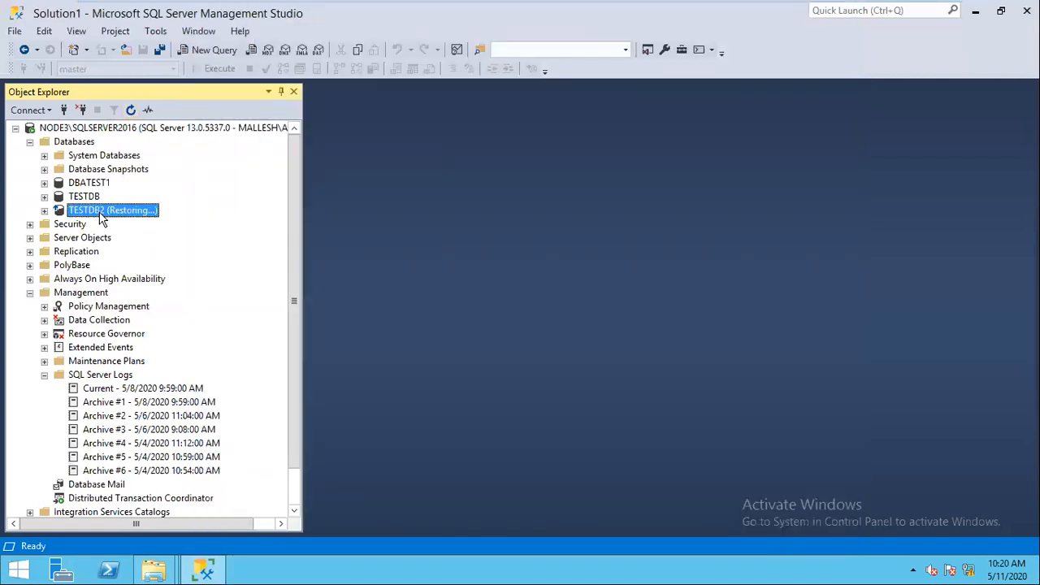
Step: Open the TESTDB2 transaction log restore with C:\Backup\1AMLOG.TRN as the backup source
key(shift+F10)
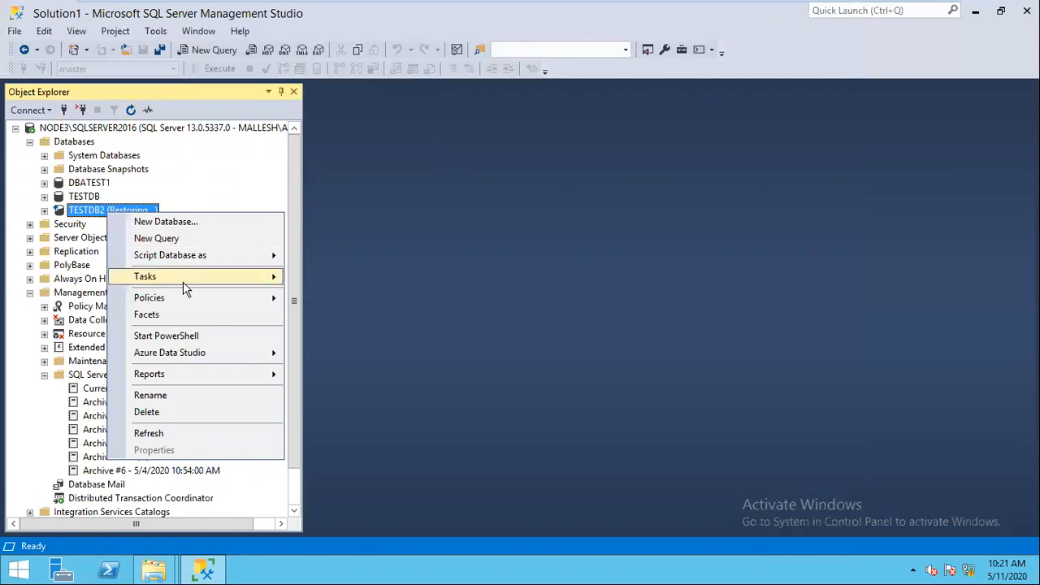
mouse_move(186, 278)
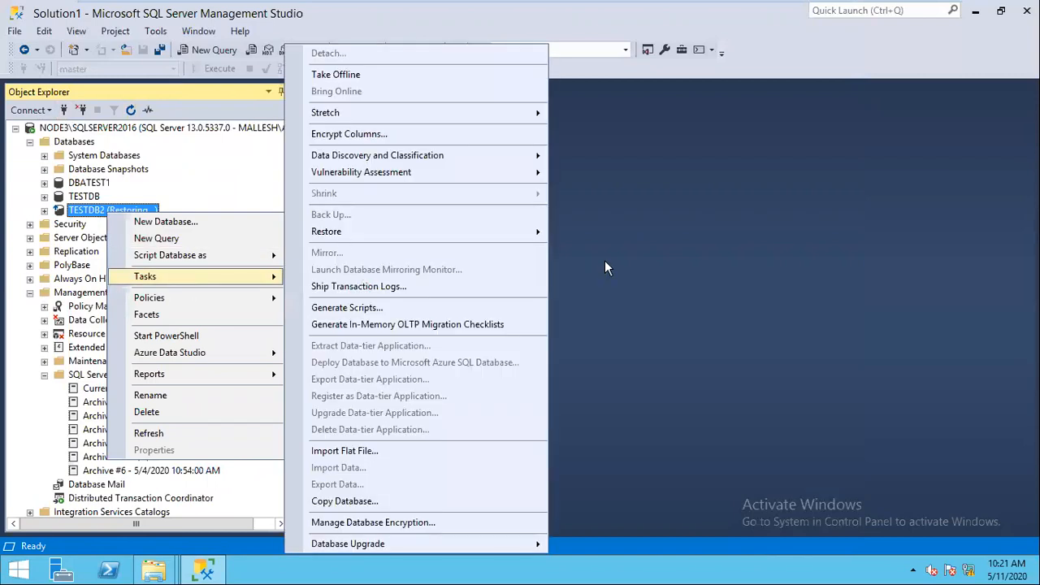
mouse_move(423, 231)
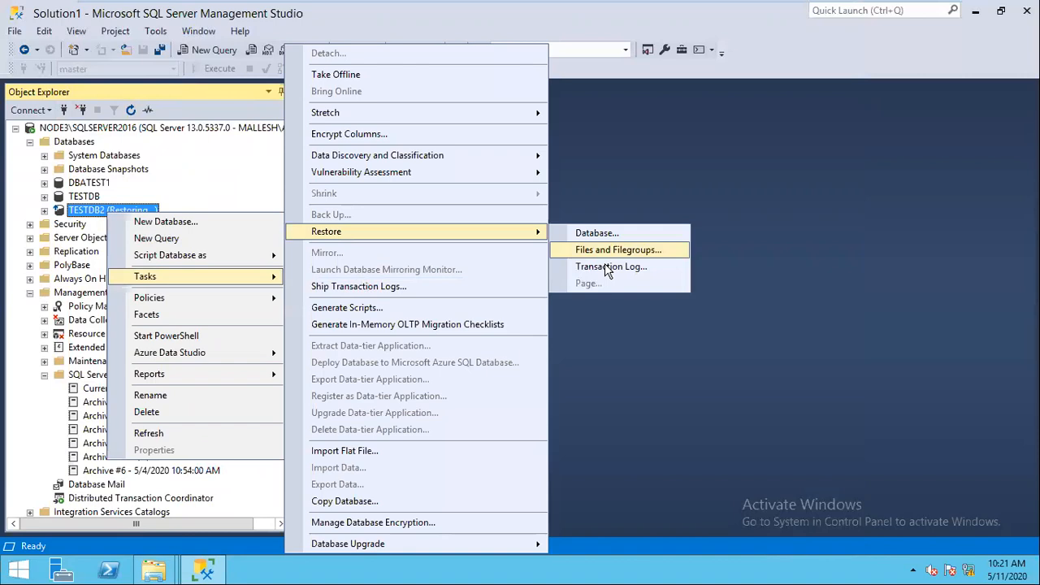
click(604, 267)
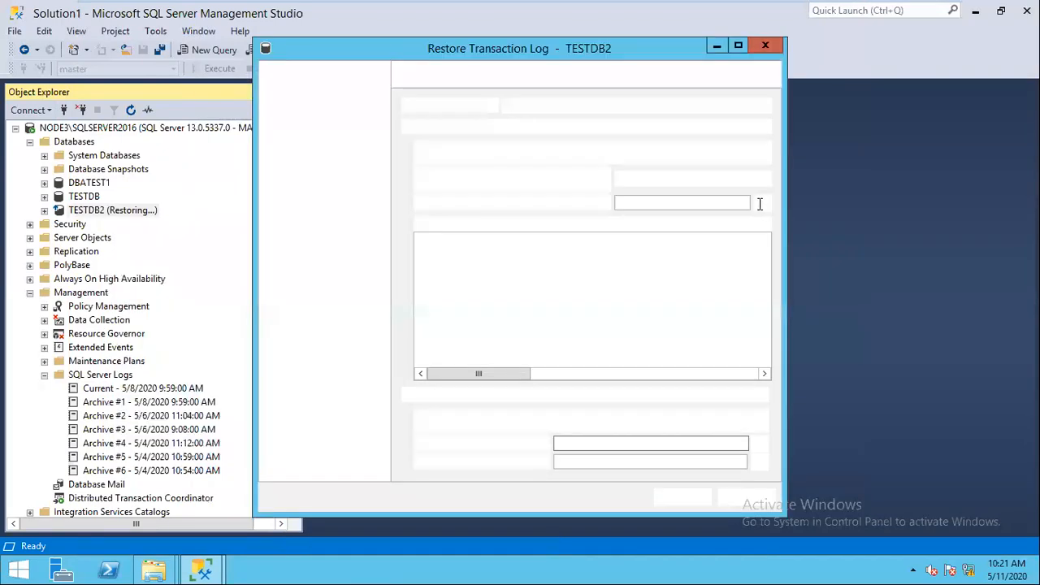
click(762, 202)
click(634, 235)
click(620, 433)
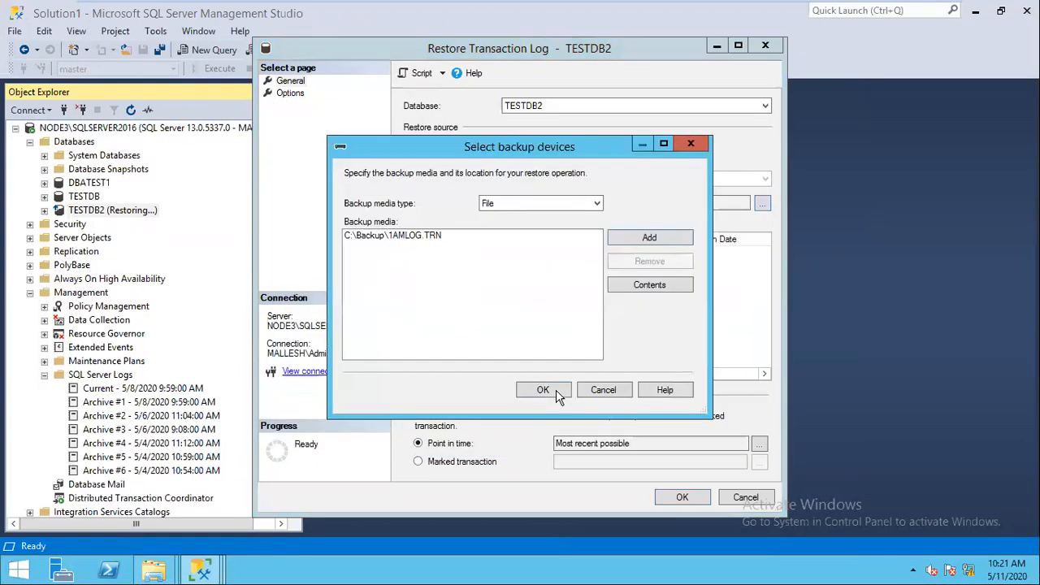
click(541, 387)
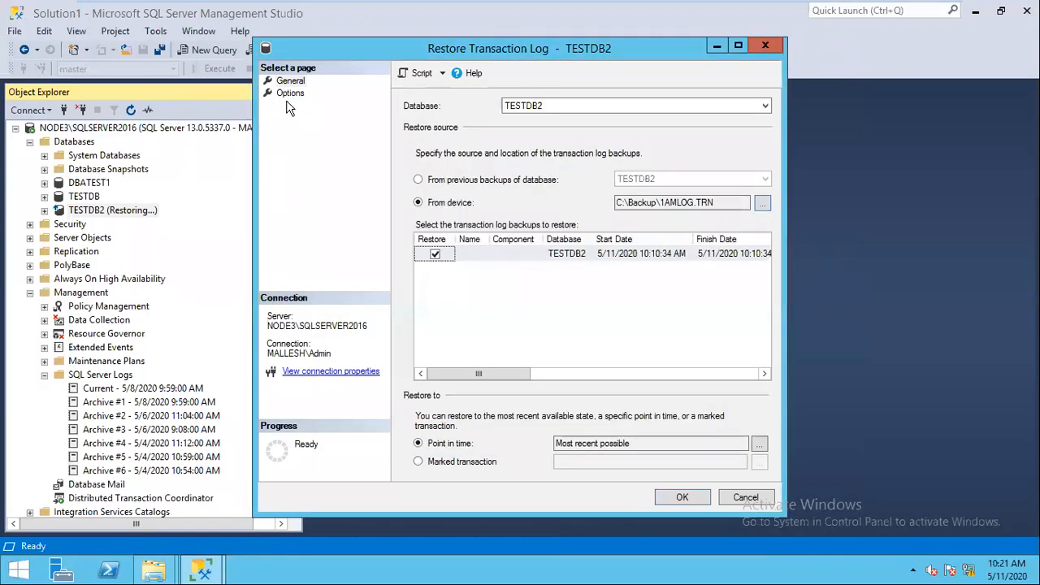
Step: Set RESTORE WITH NORECOVERY, script it to a new query window, and cancel the dialog
click(289, 94)
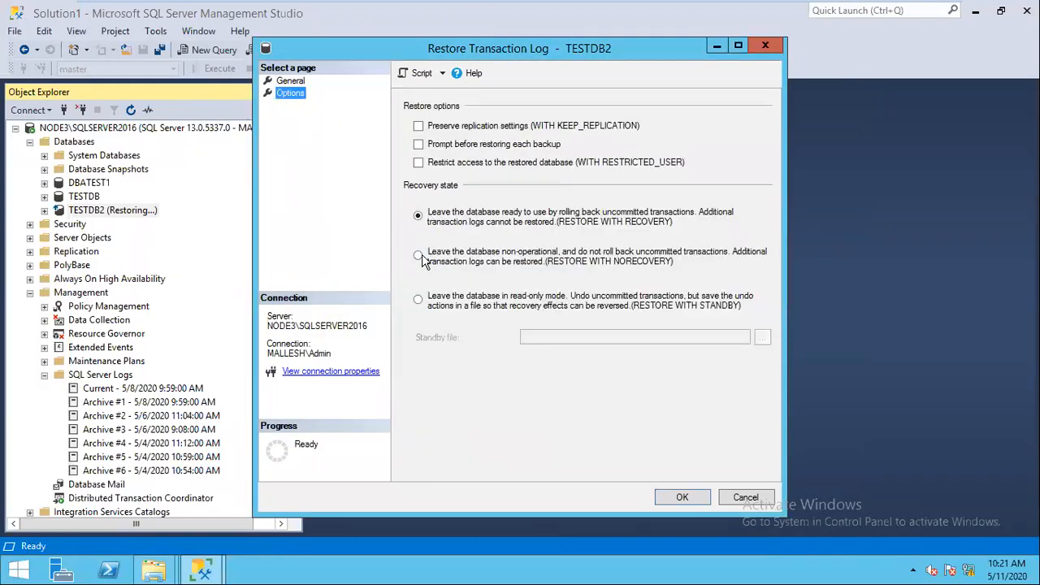
click(419, 255)
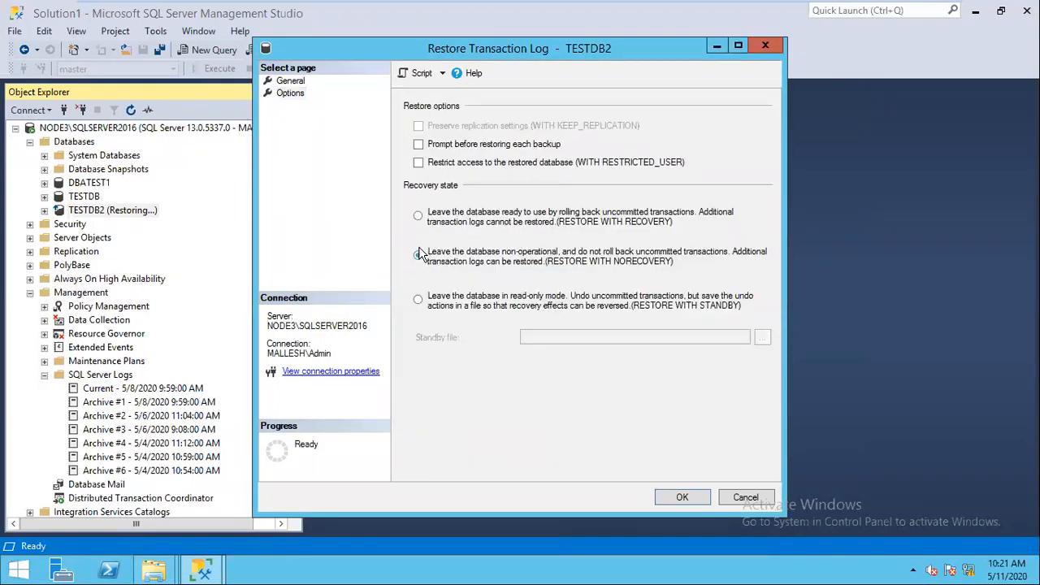
click(422, 74)
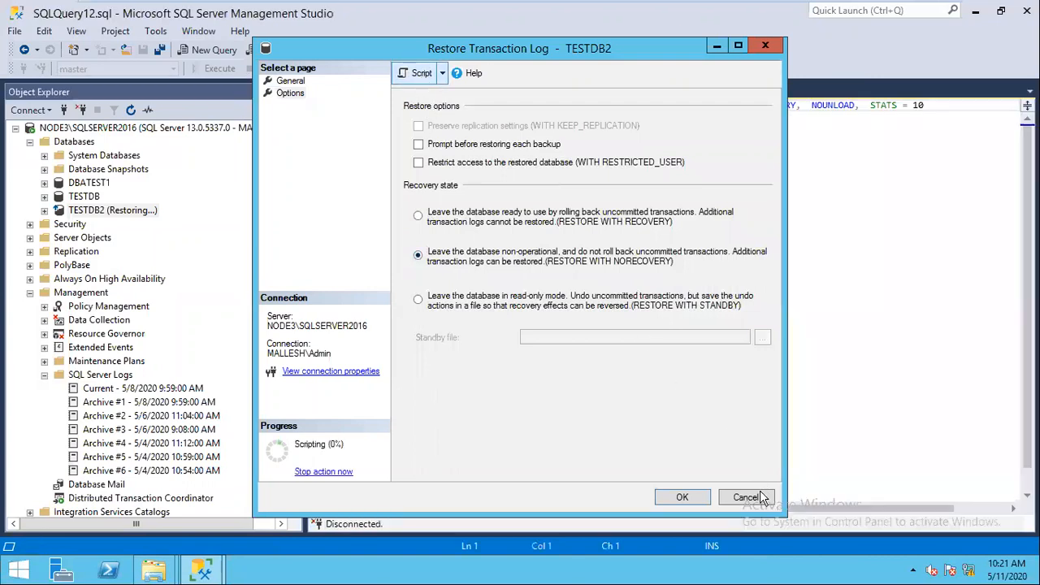
click(745, 497)
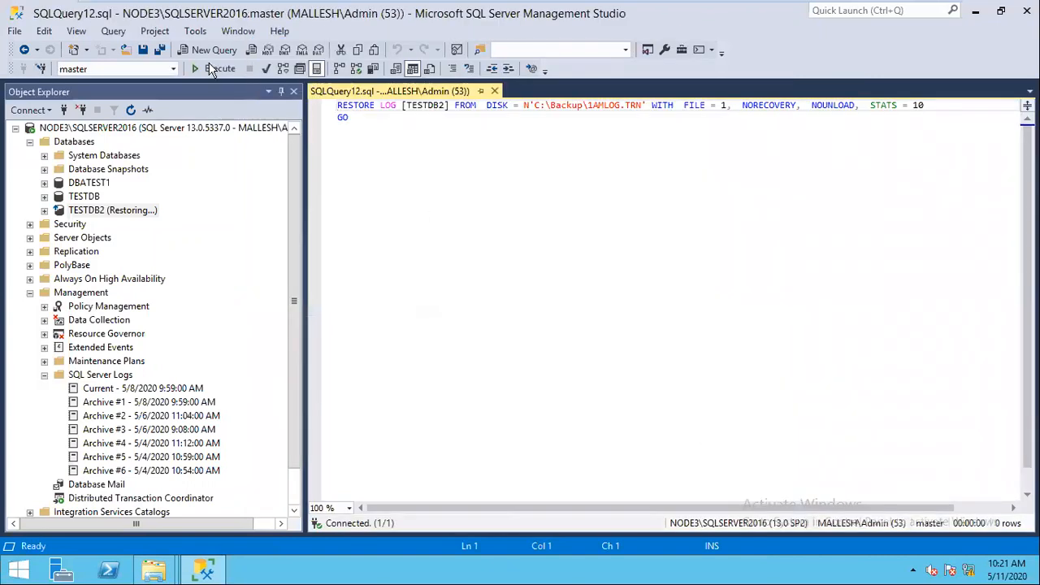
Step: Run the log restores from 1AMLOG.TRN, 2AMLOG.TRN and 3AMLOG.TRN with NORECOVERY
click(214, 69)
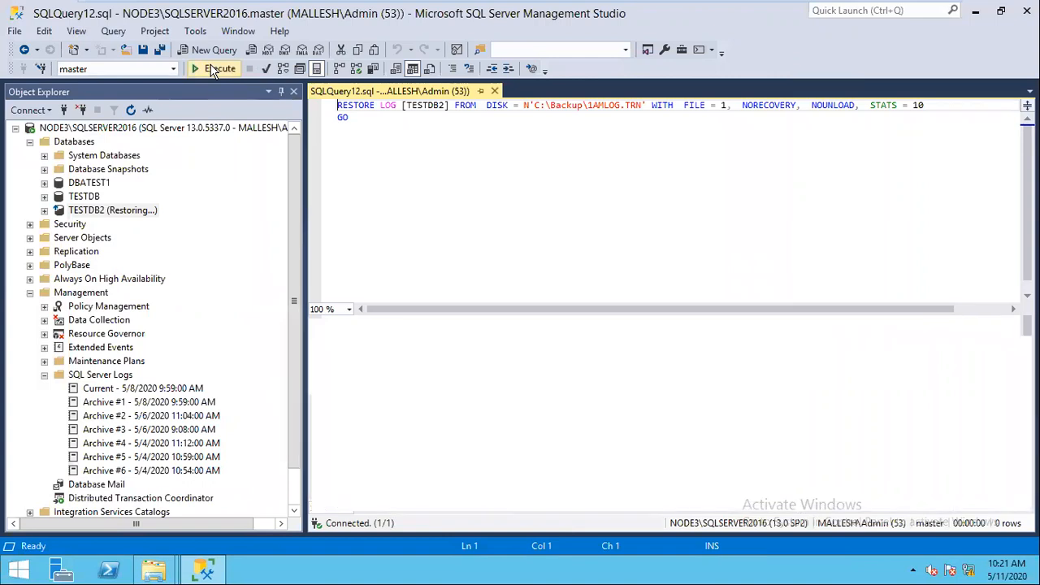
click(131, 110)
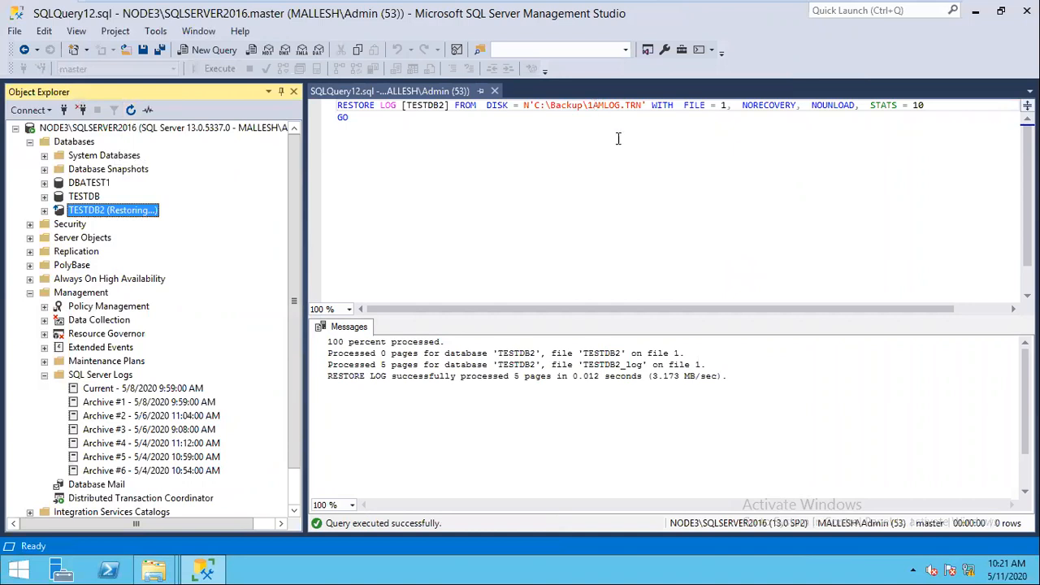
click(593, 106)
key(BackSpace)
text(2)
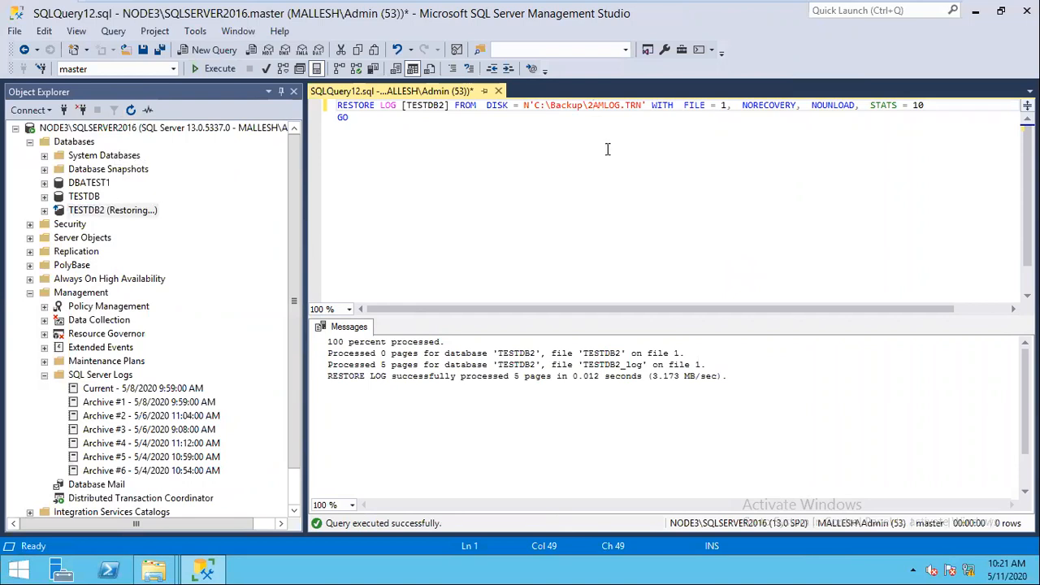
click(214, 69)
key(BackSpace)
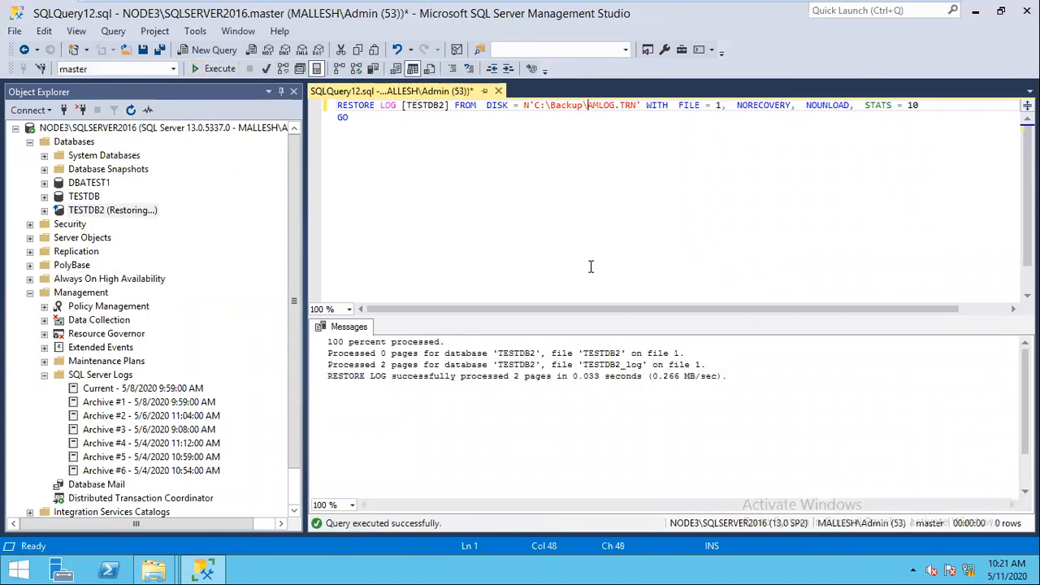
text(3)
click(214, 69)
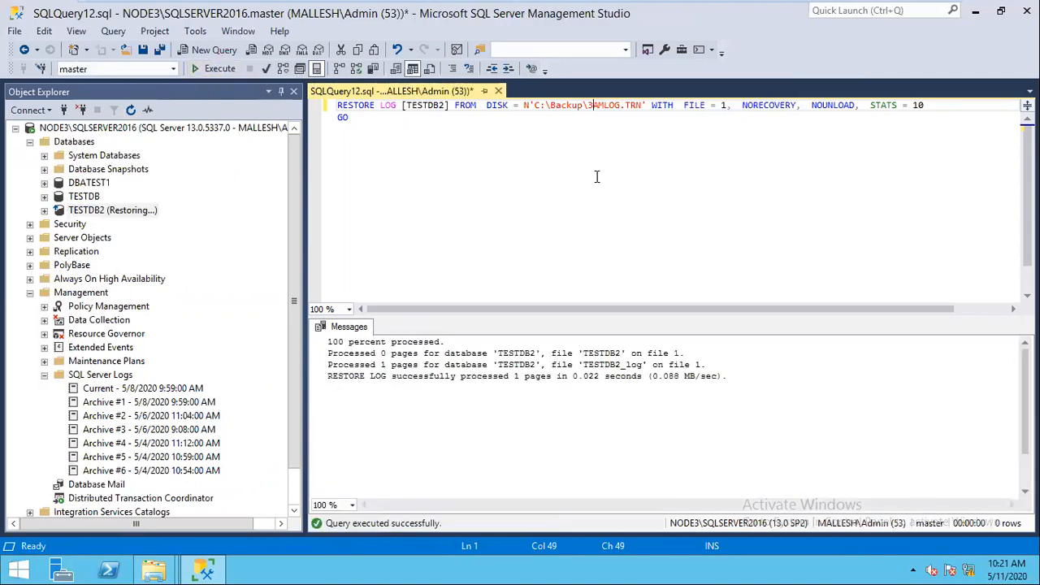
Step: Restore 4AMLOG.TRN WITH RECOVERY to bring TESTDB2 out of Restoring
key(BackSpace)
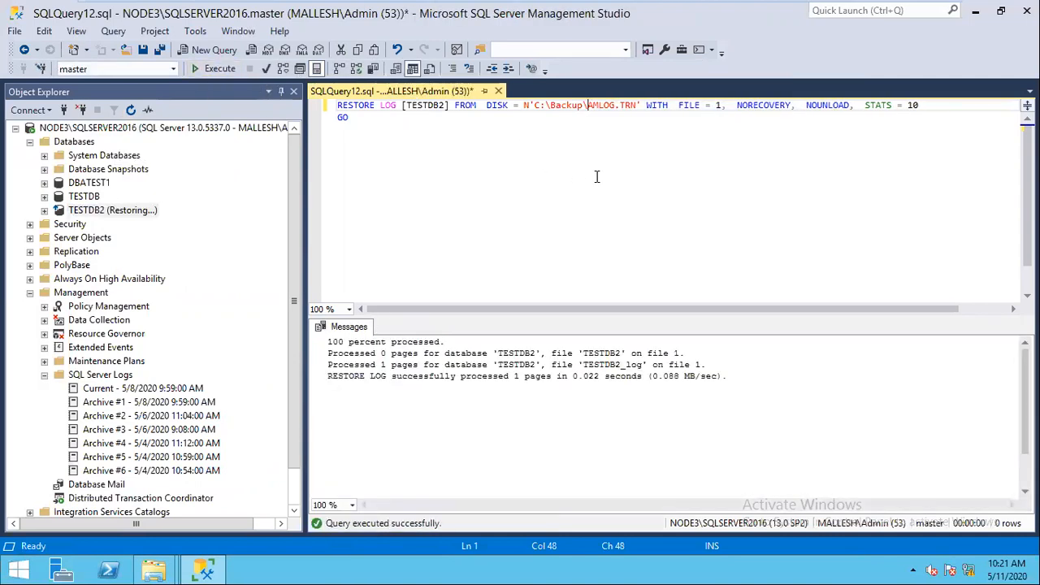
text(4)
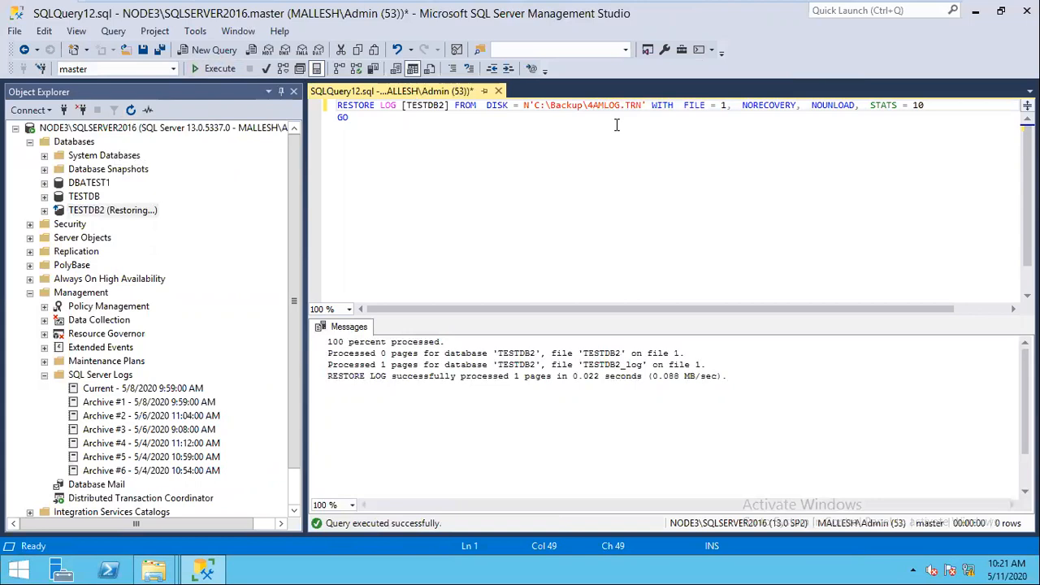
click(752, 107)
key(BackSpace)
key(BackSpace)
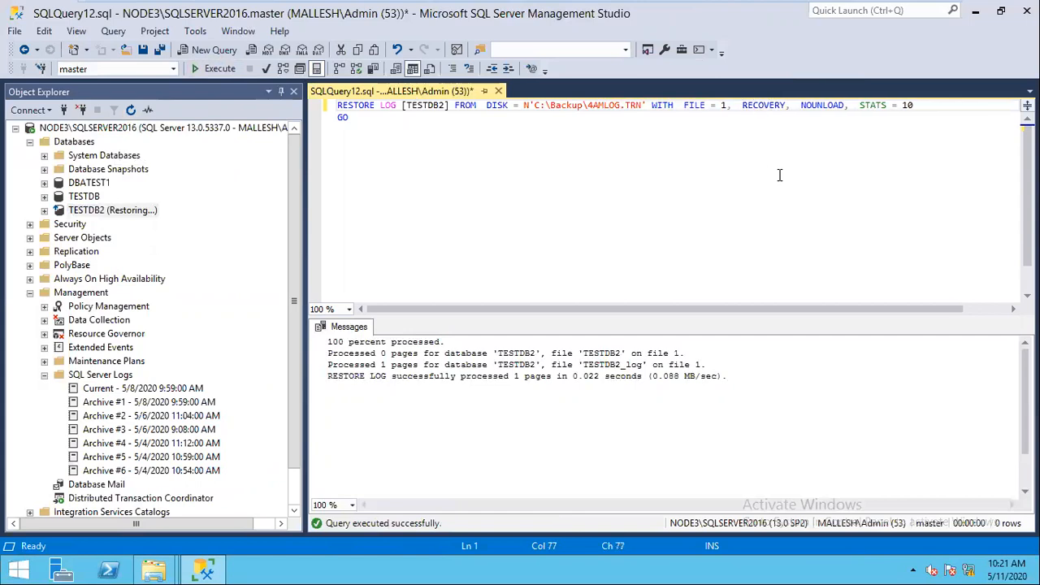
click(209, 70)
click(74, 141)
Step: Refresh Databases and expand TESTDB2 > Tables > dbo.TAB1 to confirm it's online
click(130, 110)
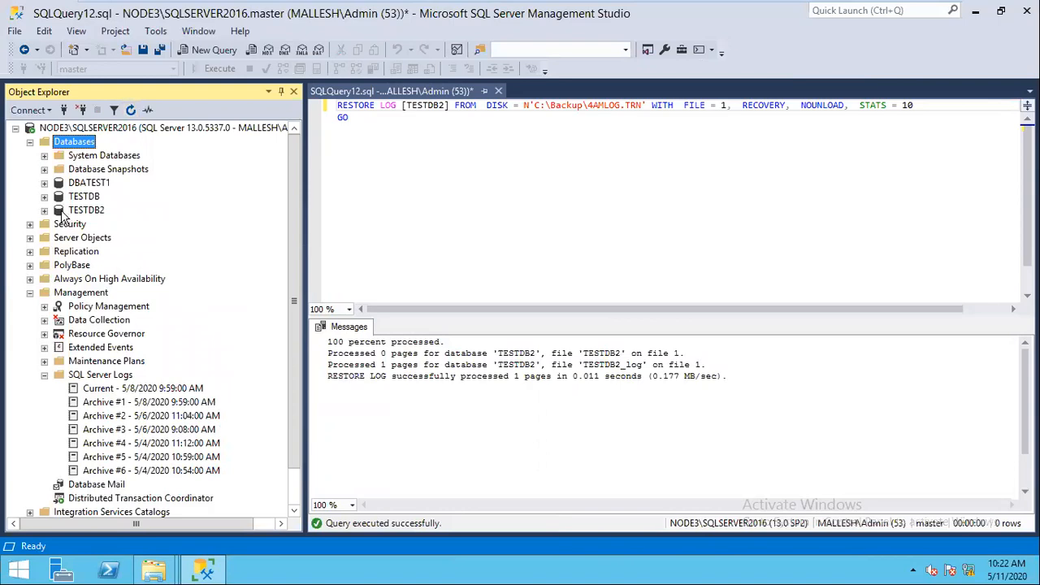
click(44, 210)
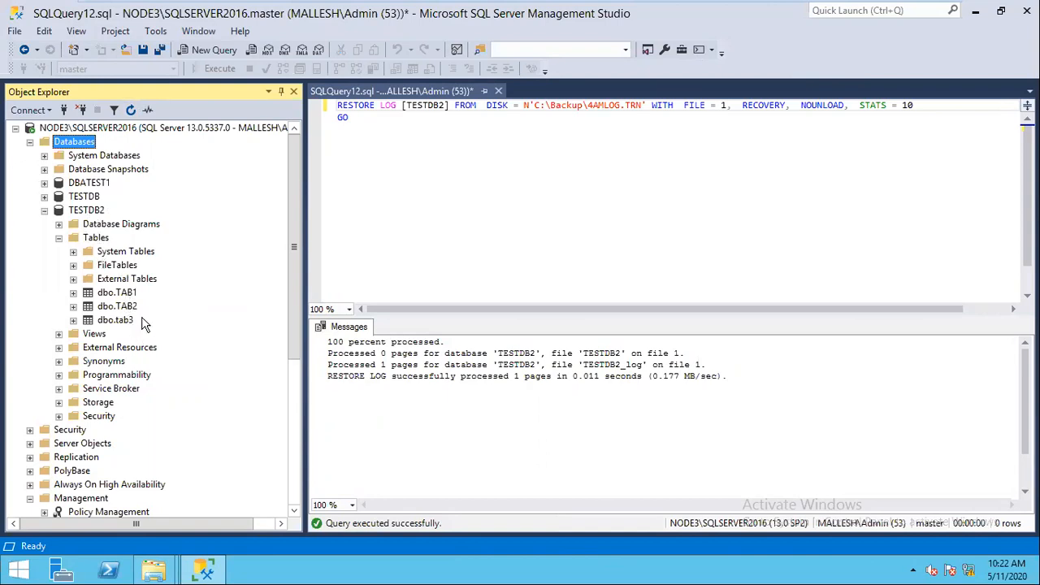
click(61, 238)
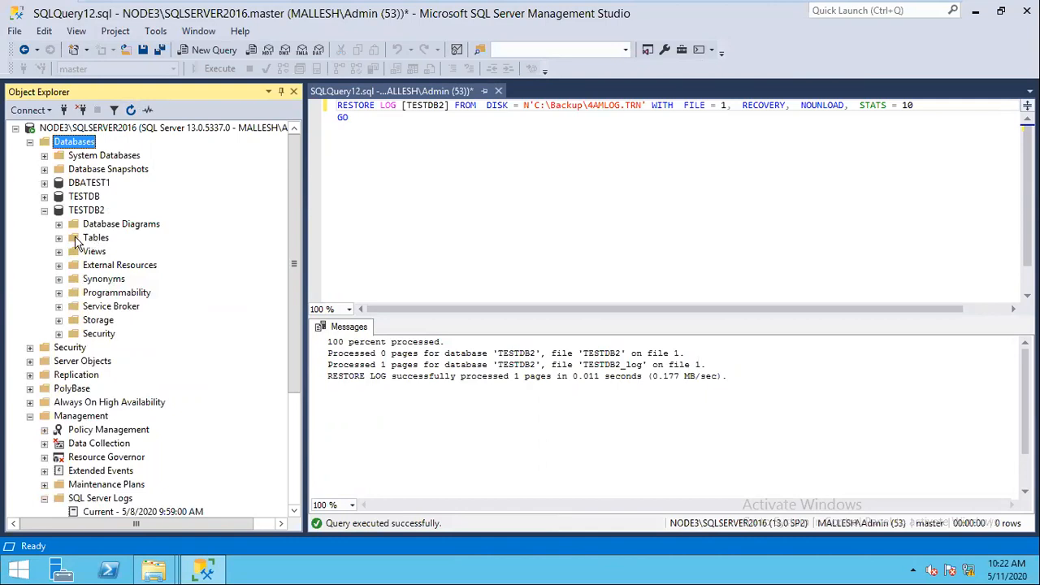
click(59, 237)
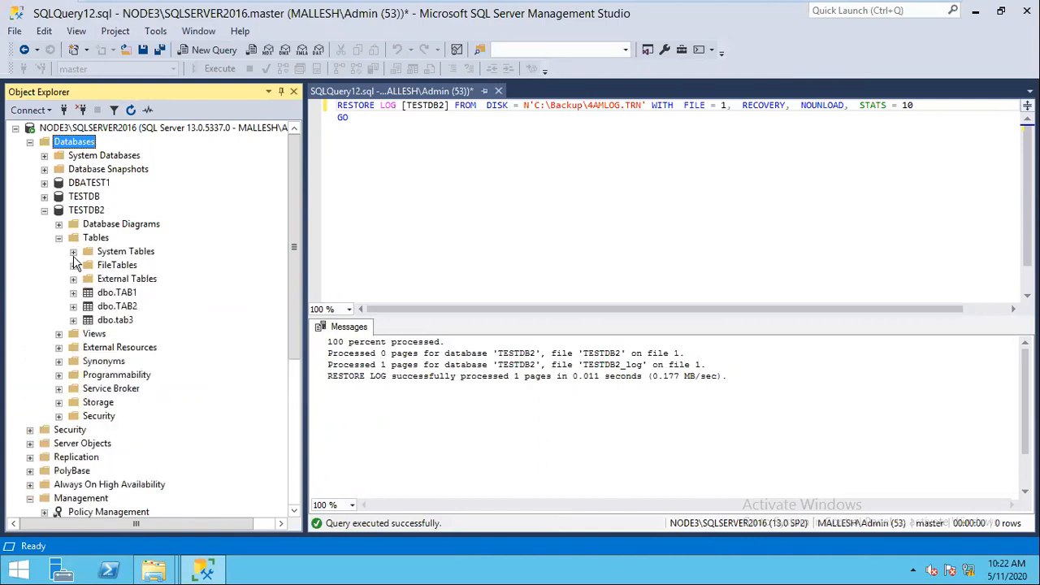
click(73, 293)
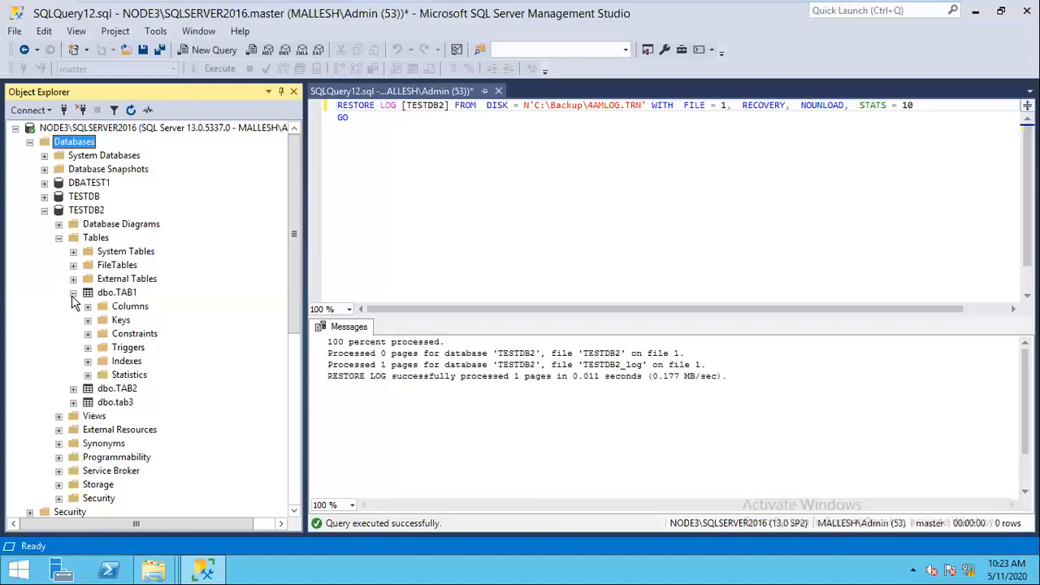
Step: Close the restore query unsaved and delete all five backup files from C:\Backup
click(498, 91)
click(573, 374)
click(155, 570)
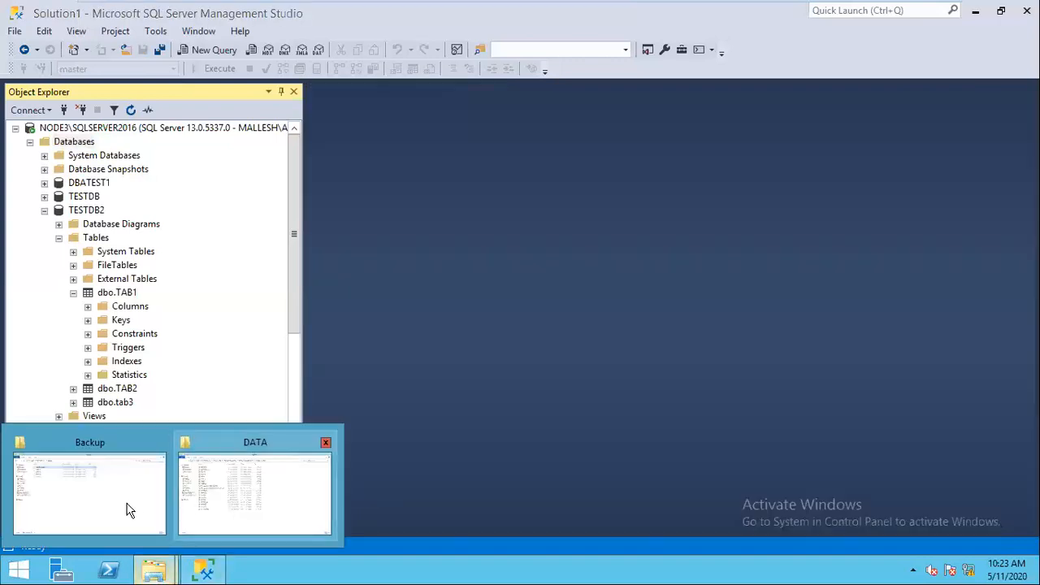
key(ctrl+a)
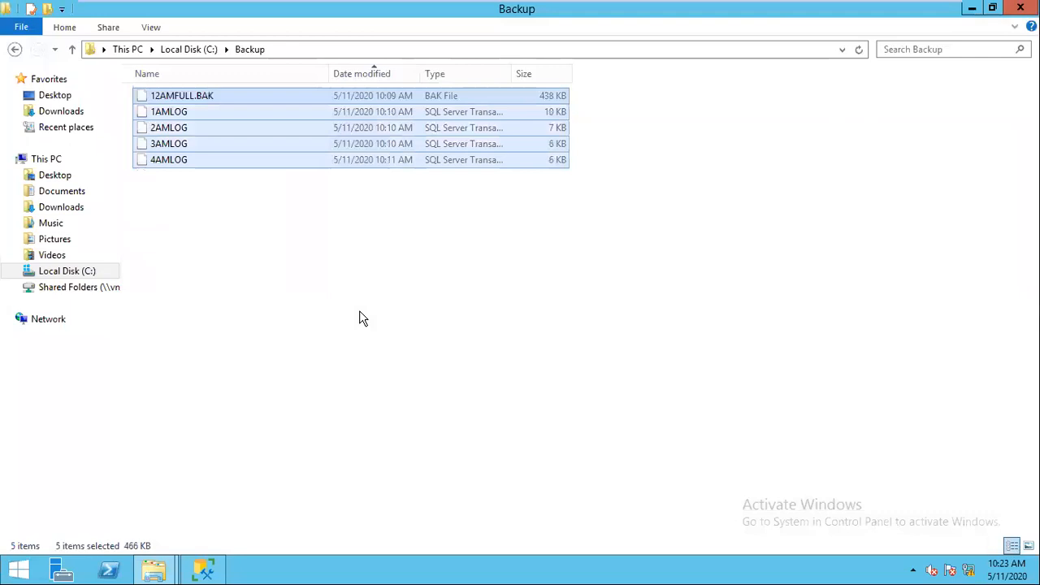
key(Delete)
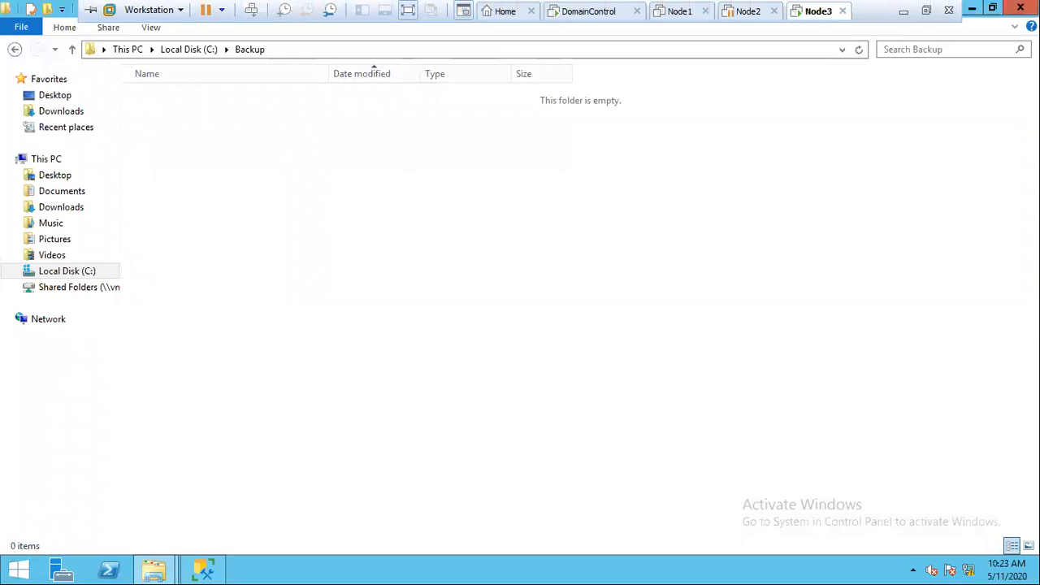
scroll(513, 325, down, 1)
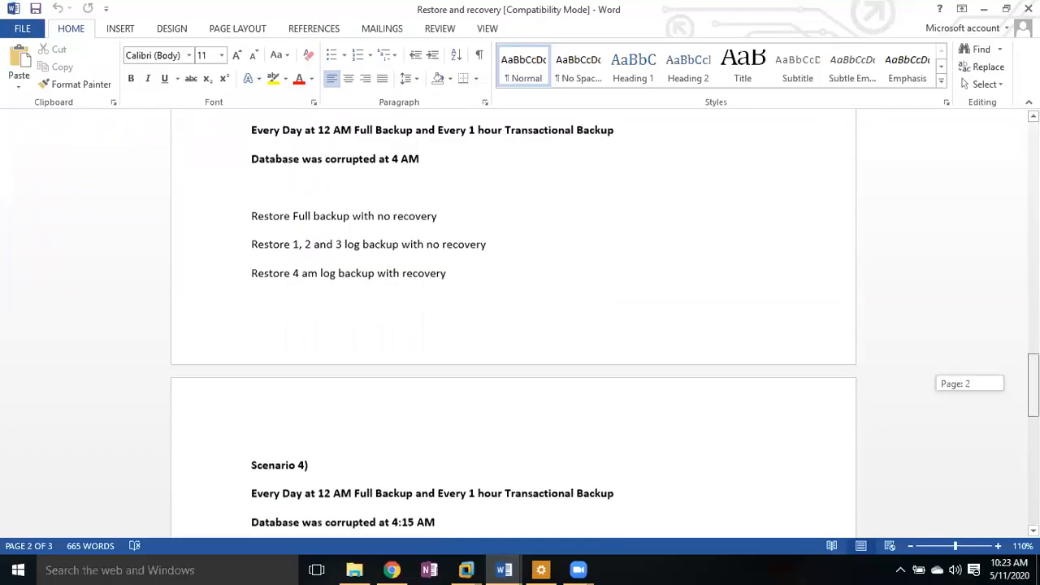
Step: Scroll the Restore and recovery document down to the Scenario 4 section
scroll(332, 251, down, 5)
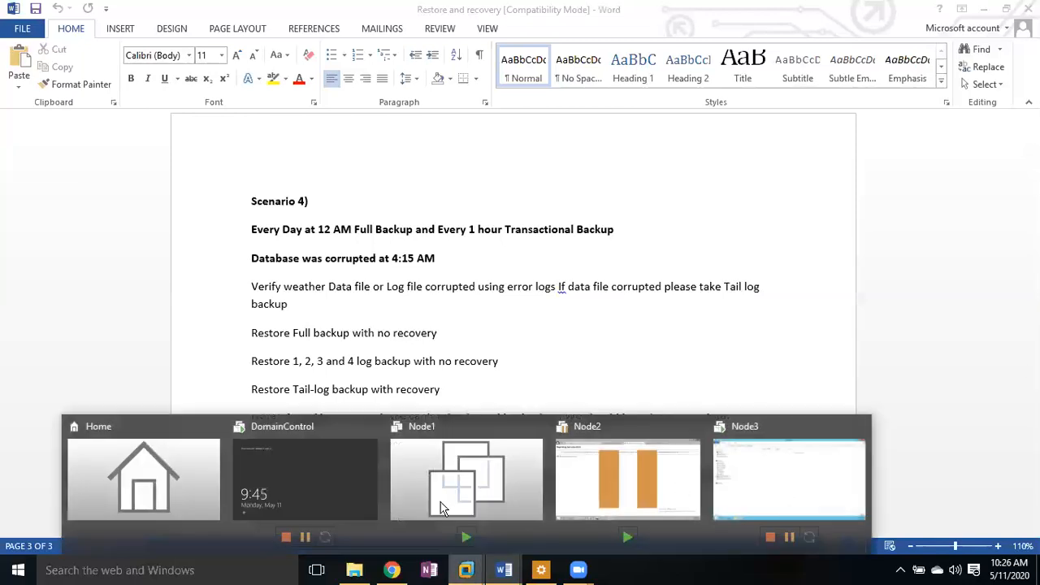
Step: Return to SSMS on the Node3 machine and expand TESTDB2's Tables folder
click(333, 541)
click(202, 569)
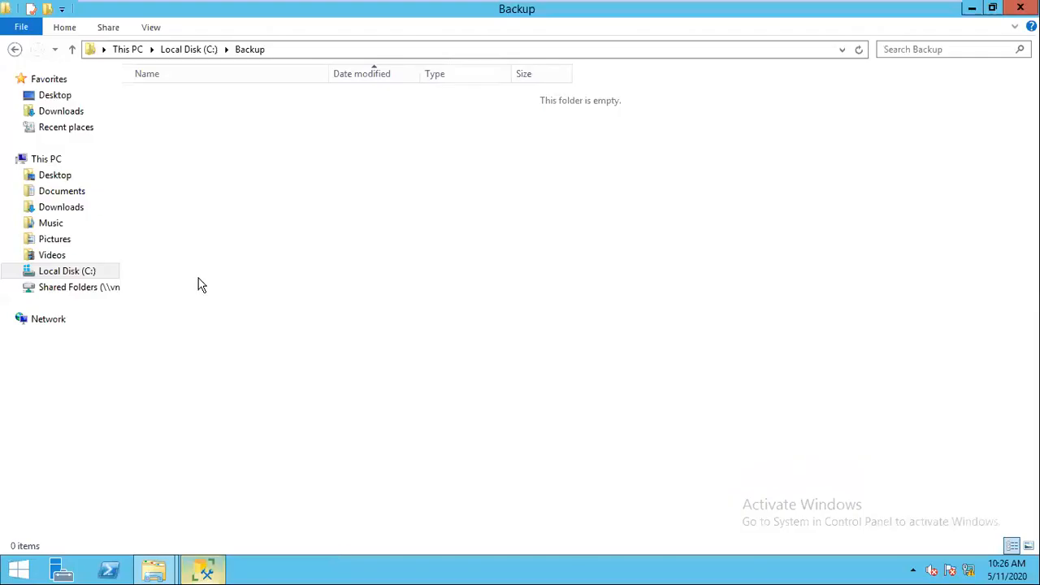
click(45, 212)
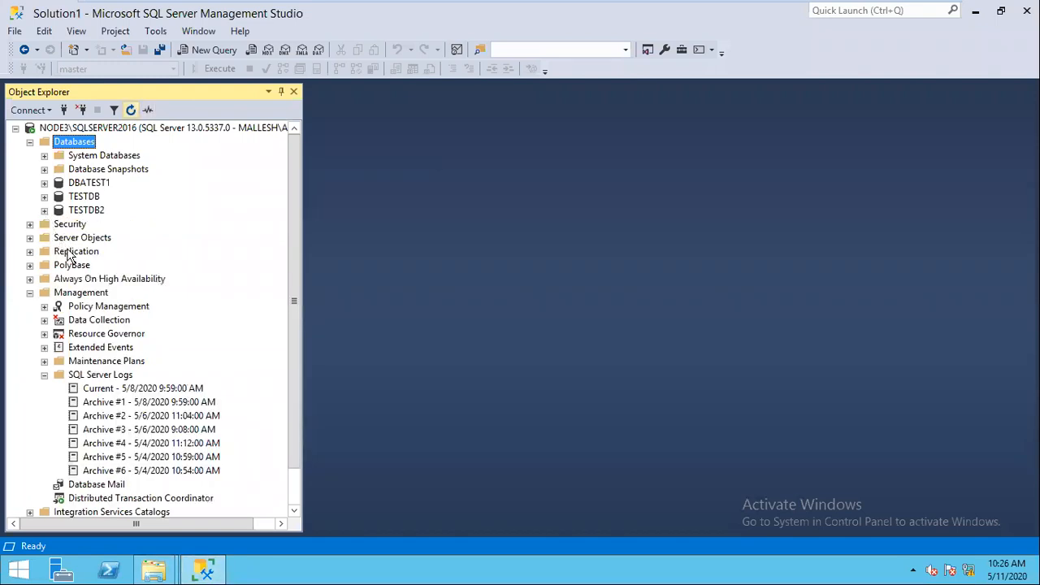
click(58, 238)
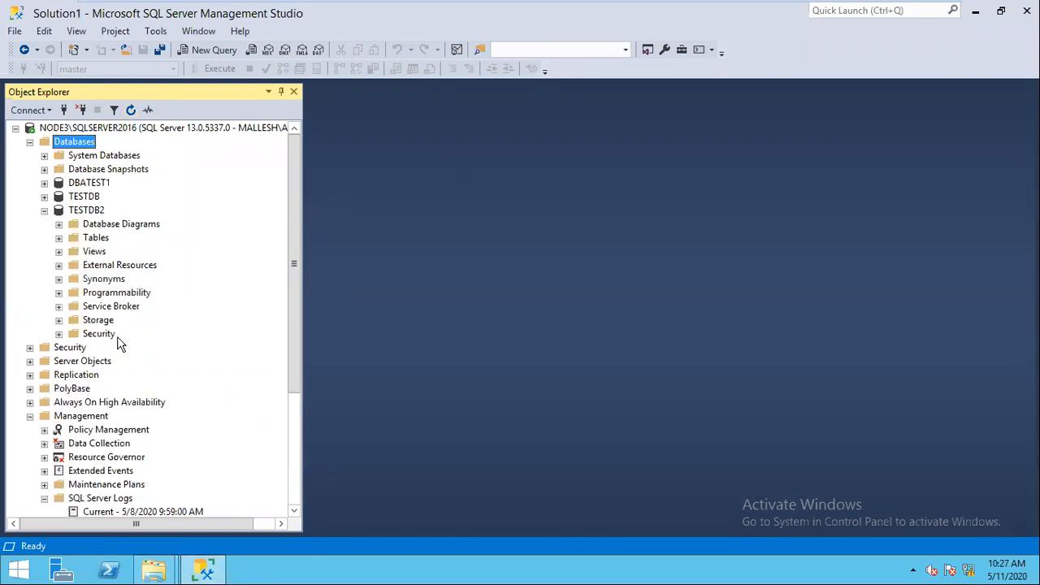
Step: Run a full backup of TESTDB2 to C:\Backup\12AMFULL.BAK, replacing the default destination
right_click(91, 212)
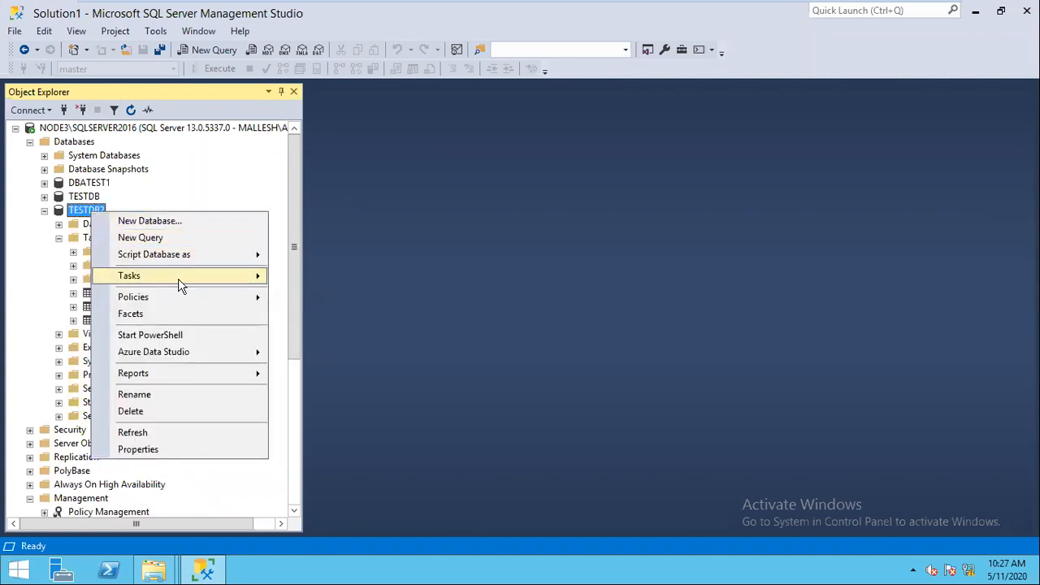
mouse_move(215, 276)
click(312, 211)
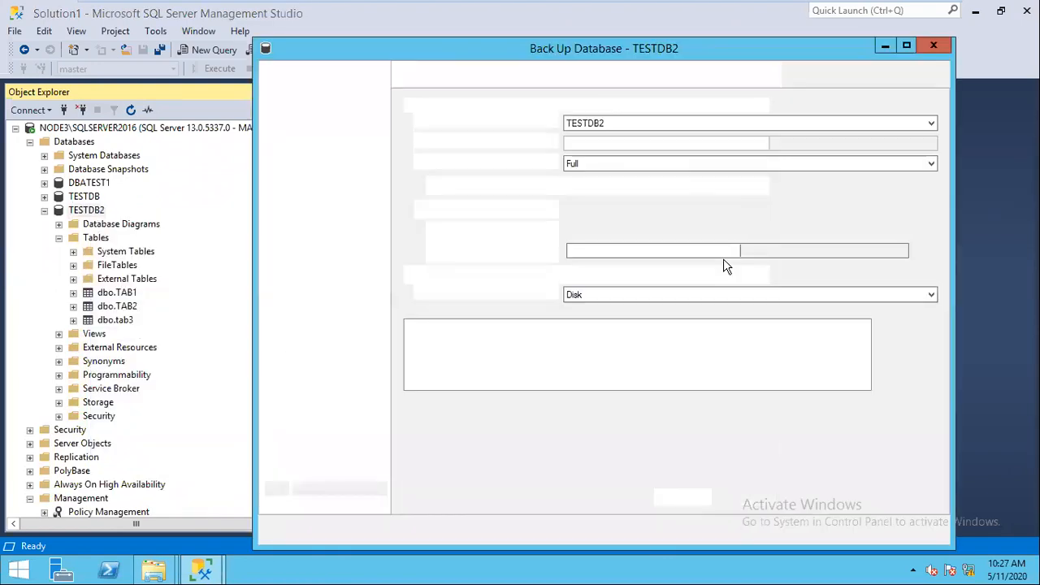
click(906, 358)
click(905, 329)
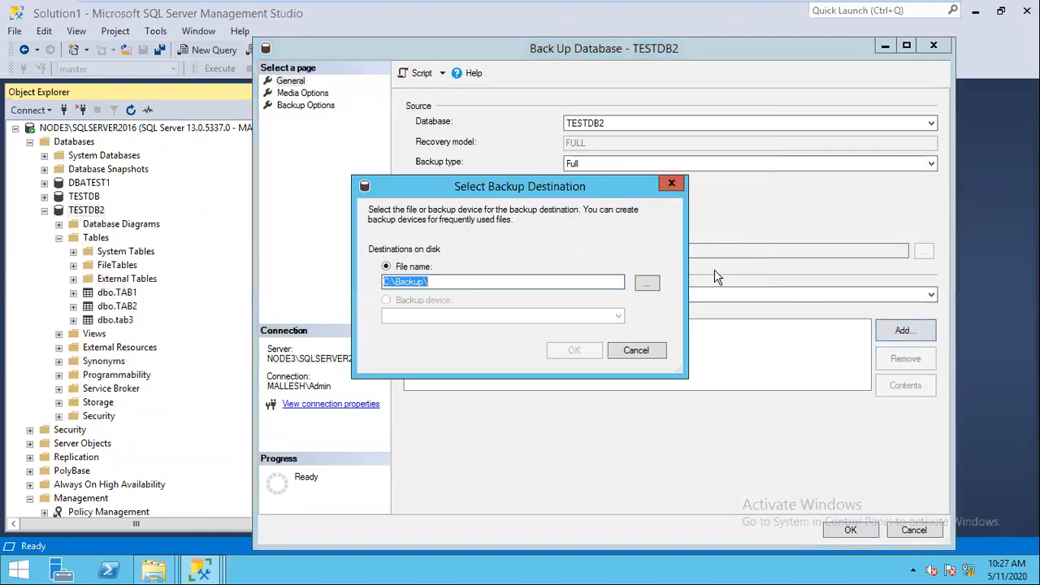
click(647, 284)
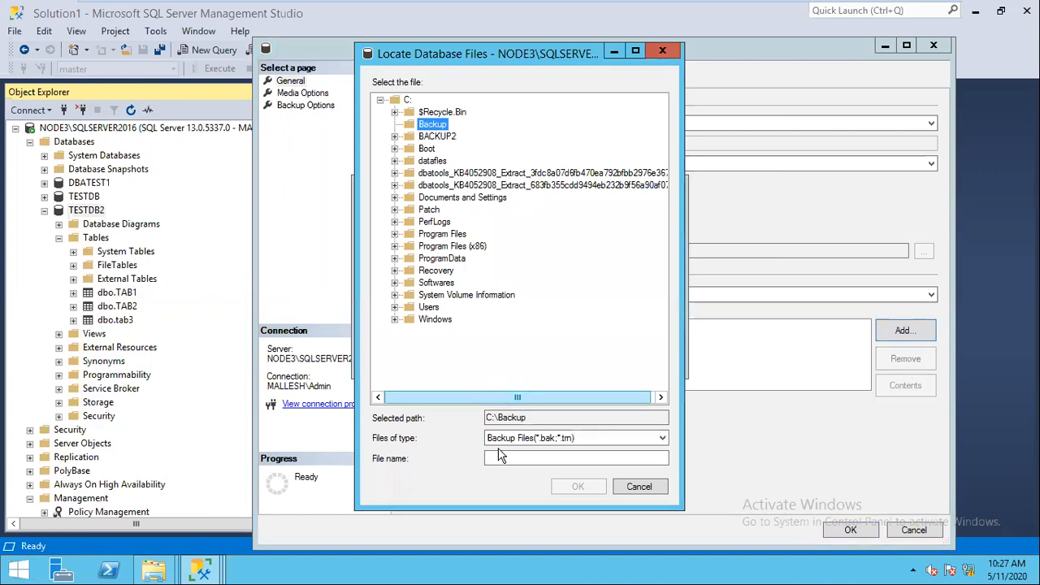
click(498, 457)
text(12)
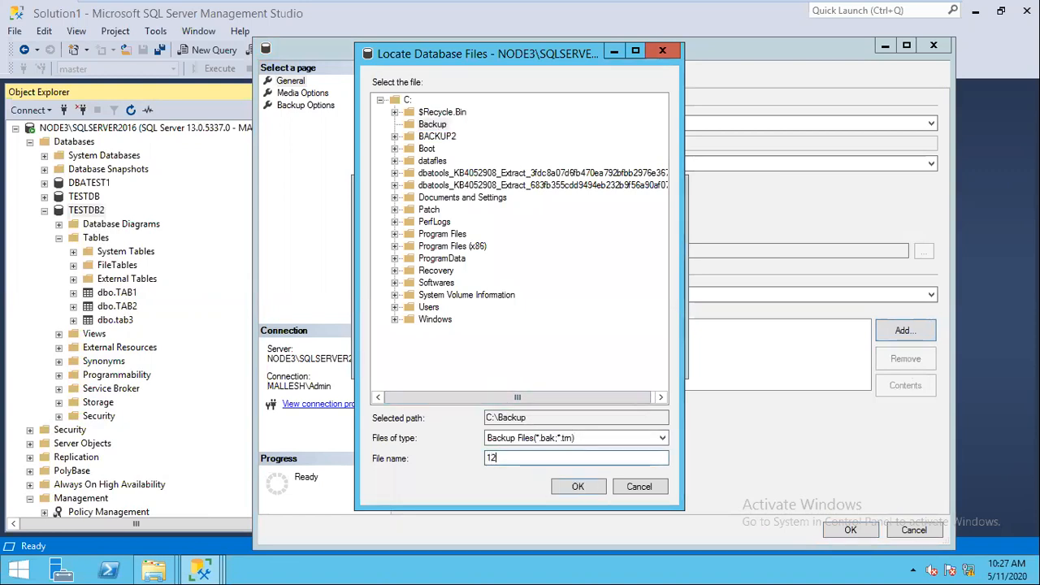
text(AMFULL.BAK)
key(Return)
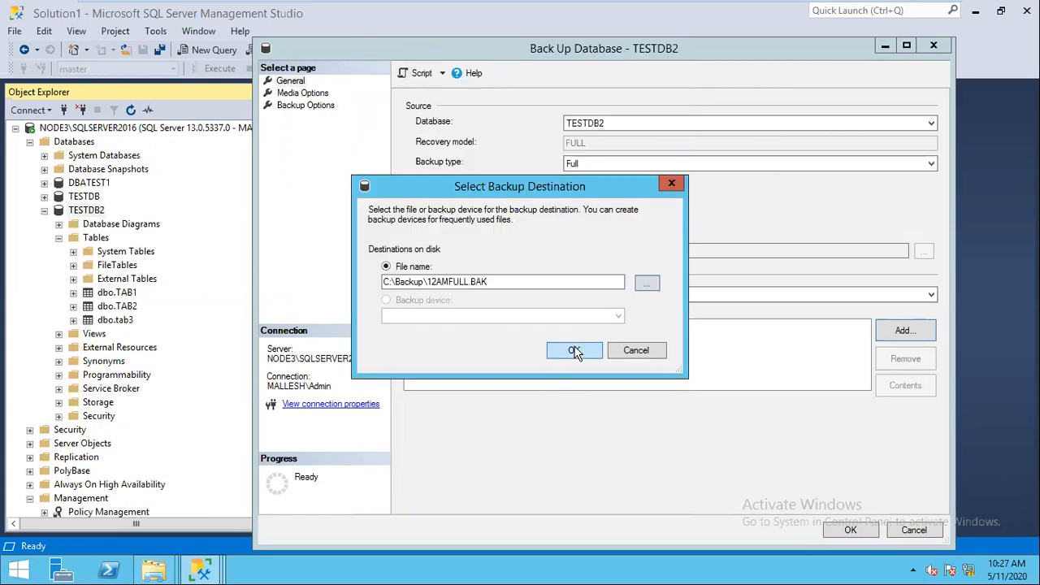
click(575, 348)
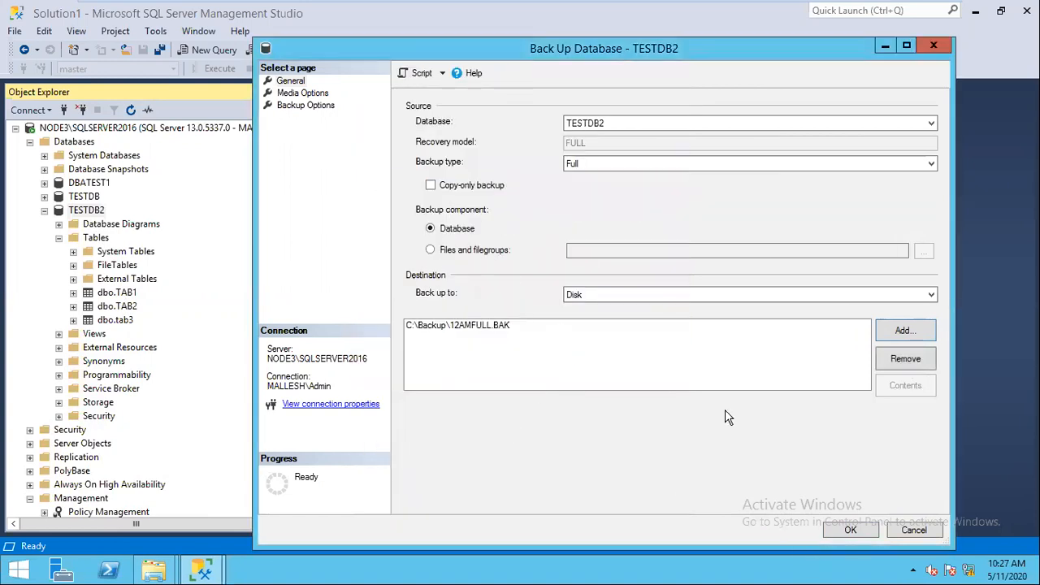
click(843, 536)
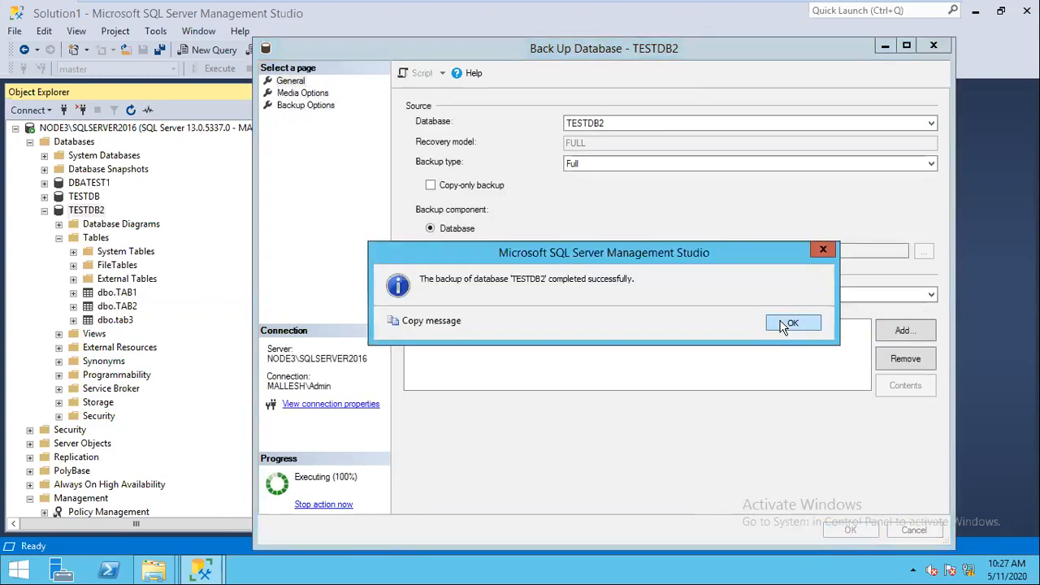
click(784, 326)
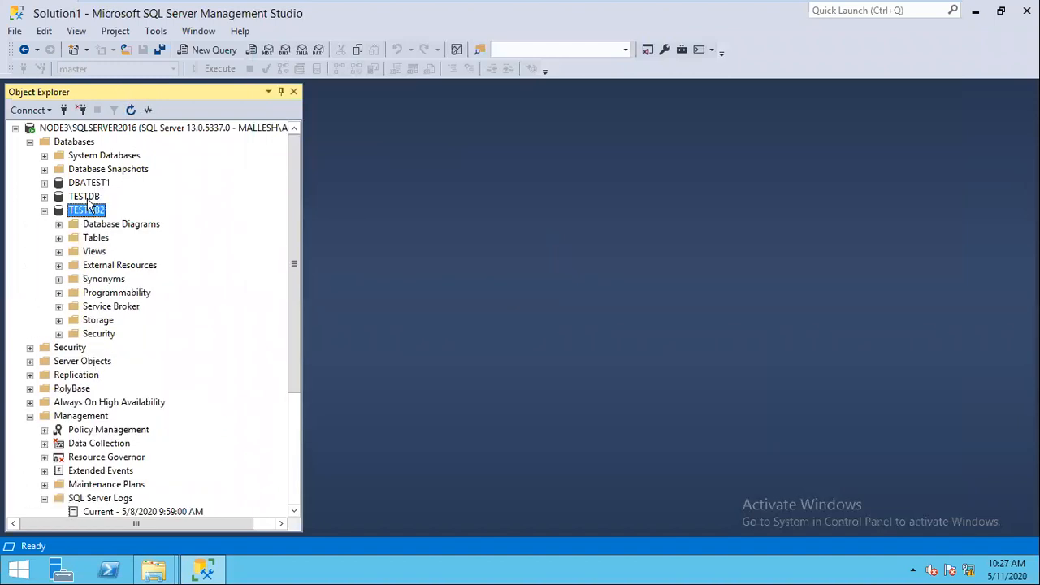
Step: Set up a Transaction Log backup of TESTDB2 to C:\Backup\1AMLOG.TRN and script it
right_click(86, 207)
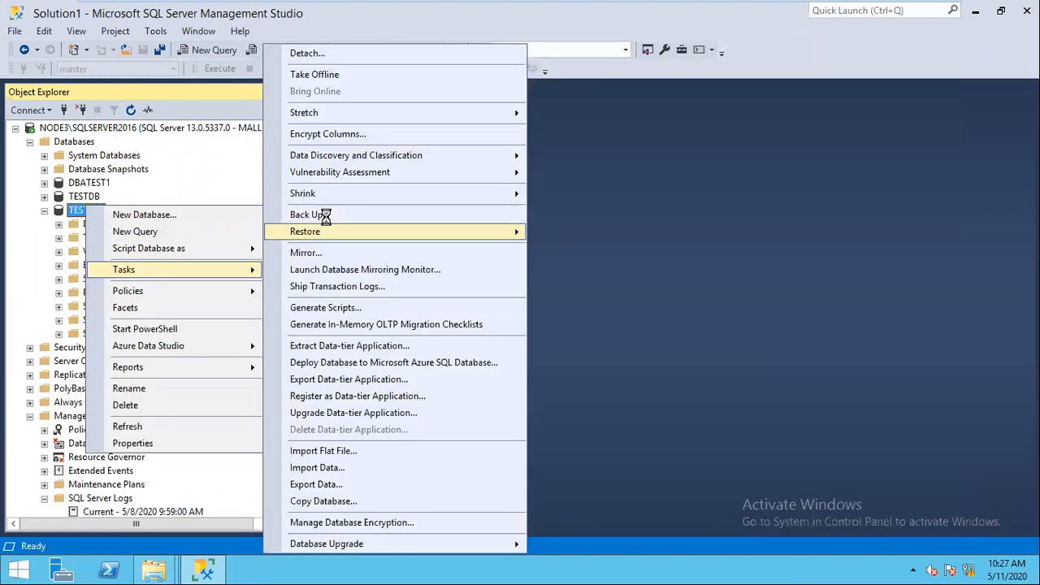
click(319, 214)
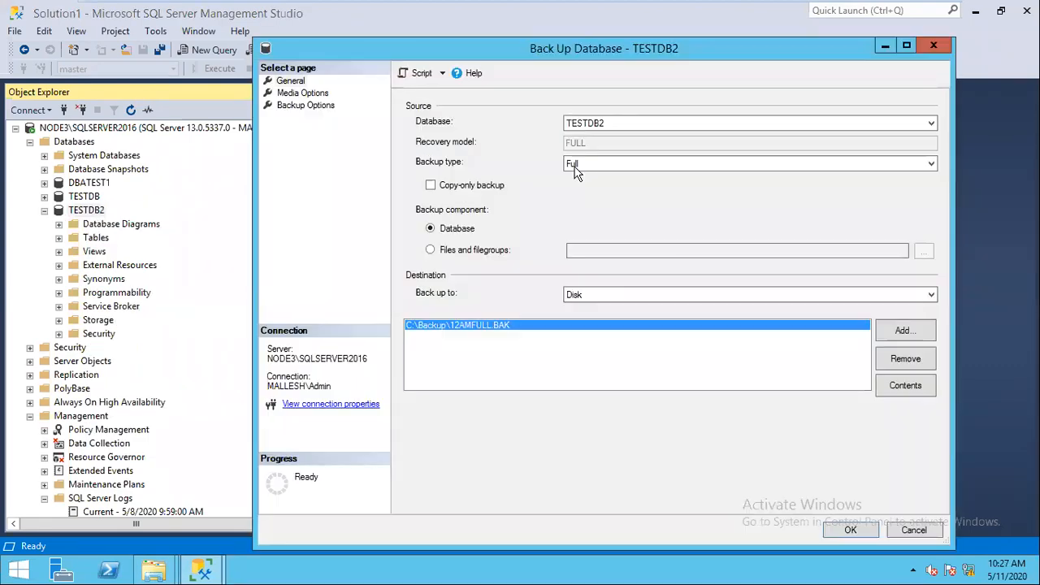
click(599, 164)
click(595, 198)
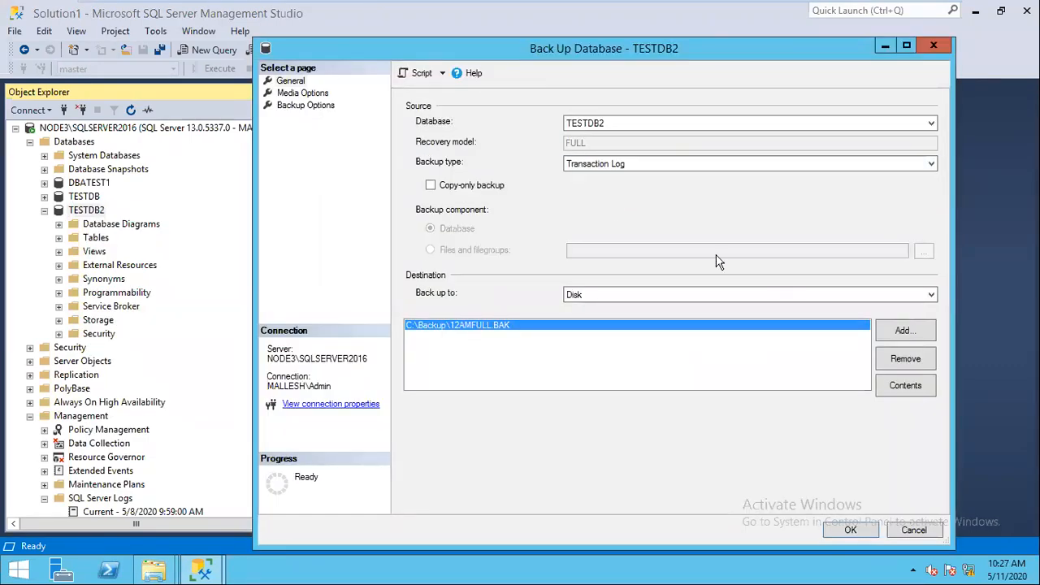
click(894, 360)
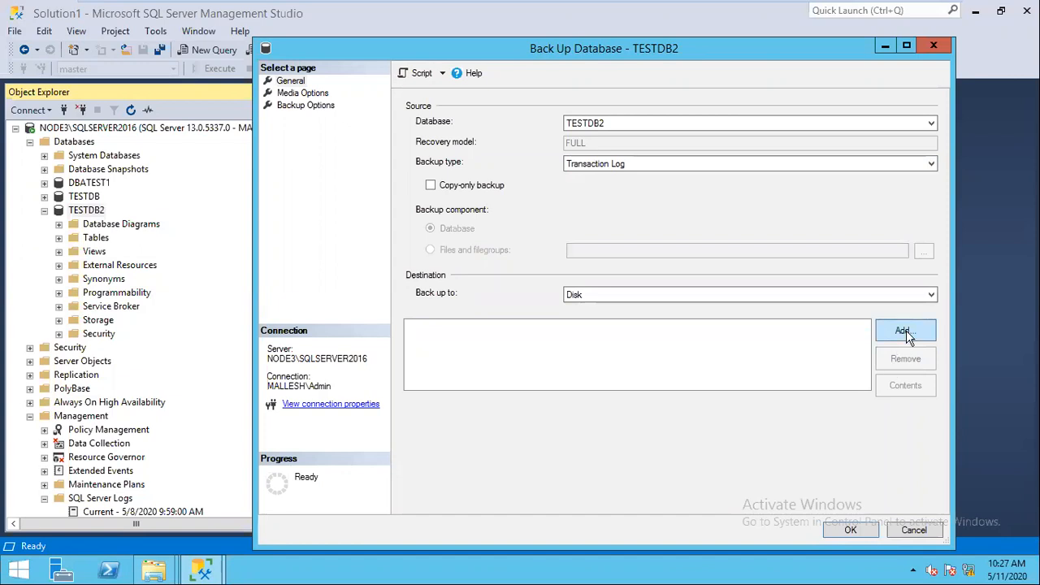
click(905, 330)
click(547, 283)
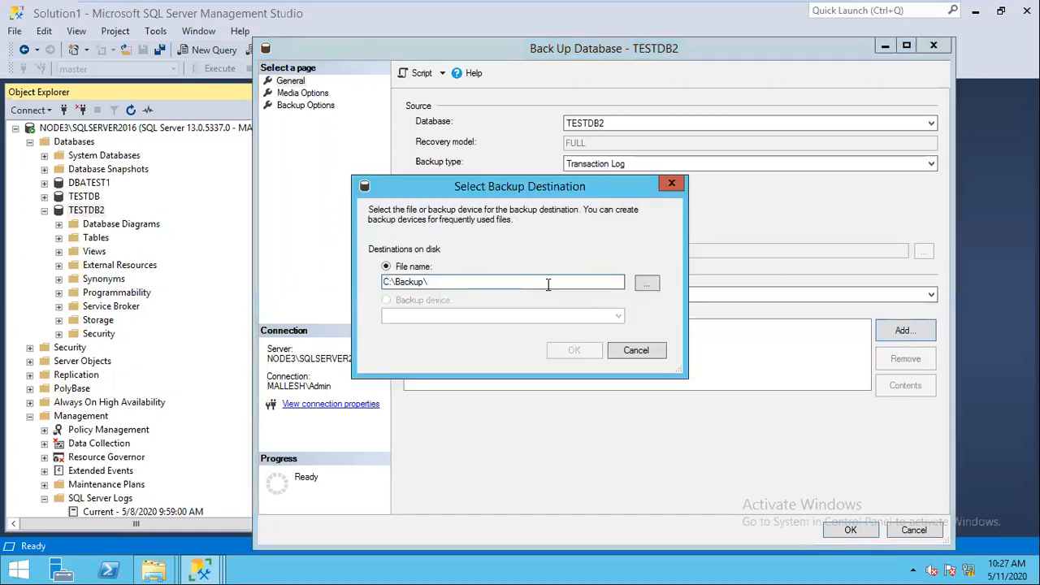
text(1AMLOG TRN)
click(574, 350)
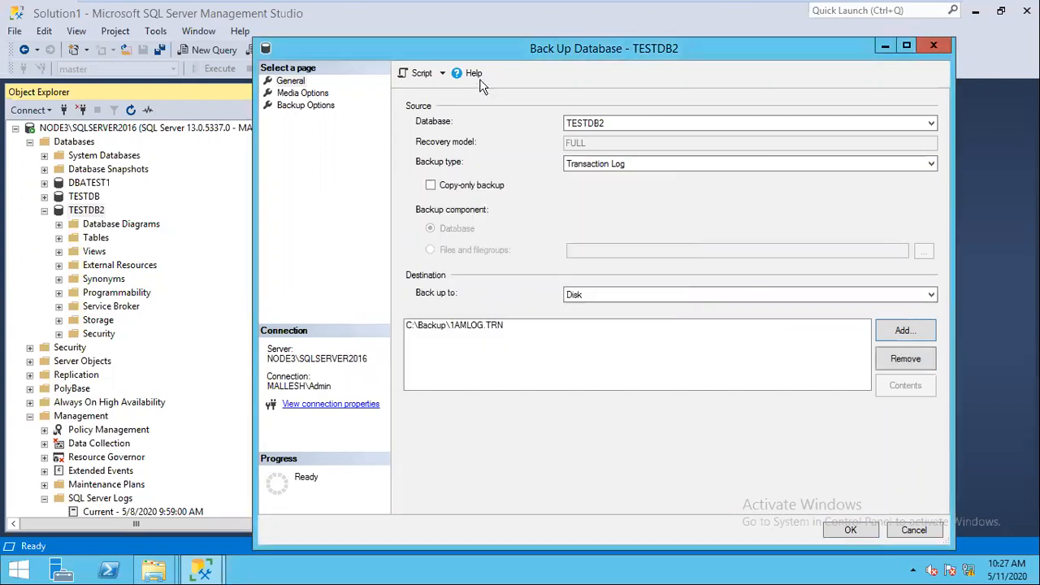
click(419, 73)
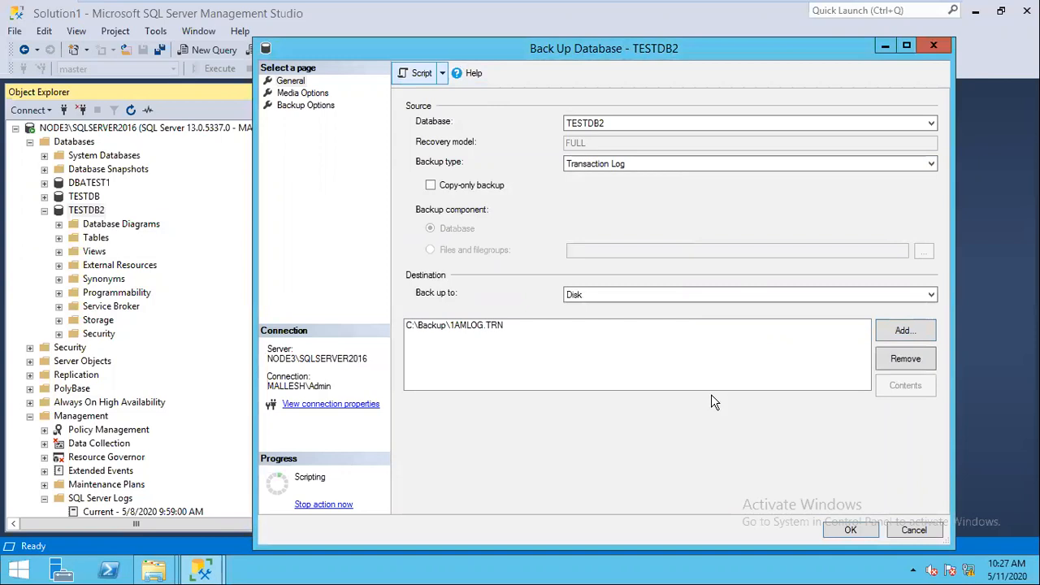
Step: Execute the BACKUP LOG script for 1AMLOG.TRN, then edit and rerun it for 2AMLOG.TRN and 3AMLOG.TRN
click(913, 530)
click(203, 68)
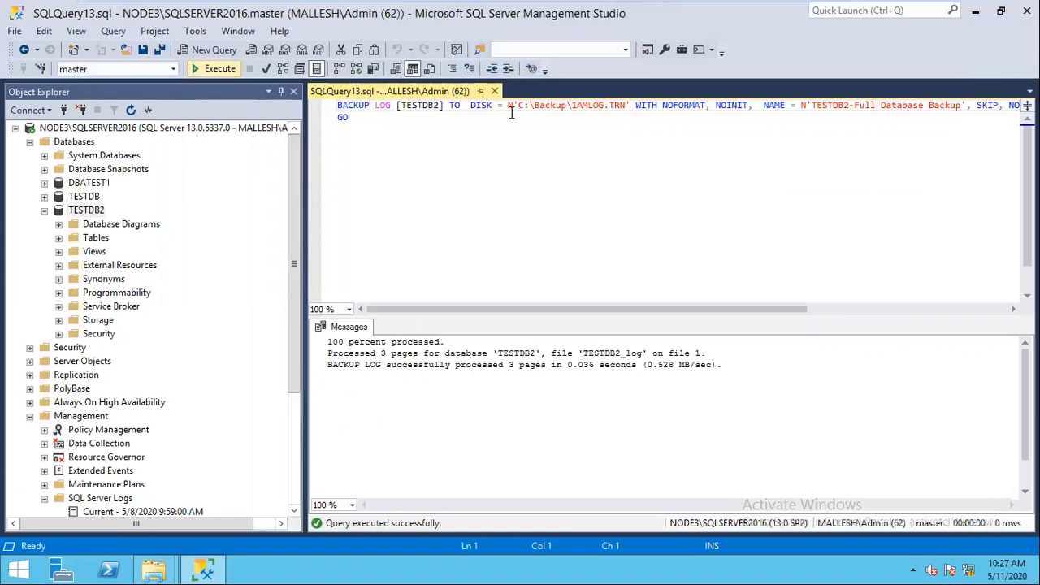
click(576, 105)
key(BackSpace)
text(2)
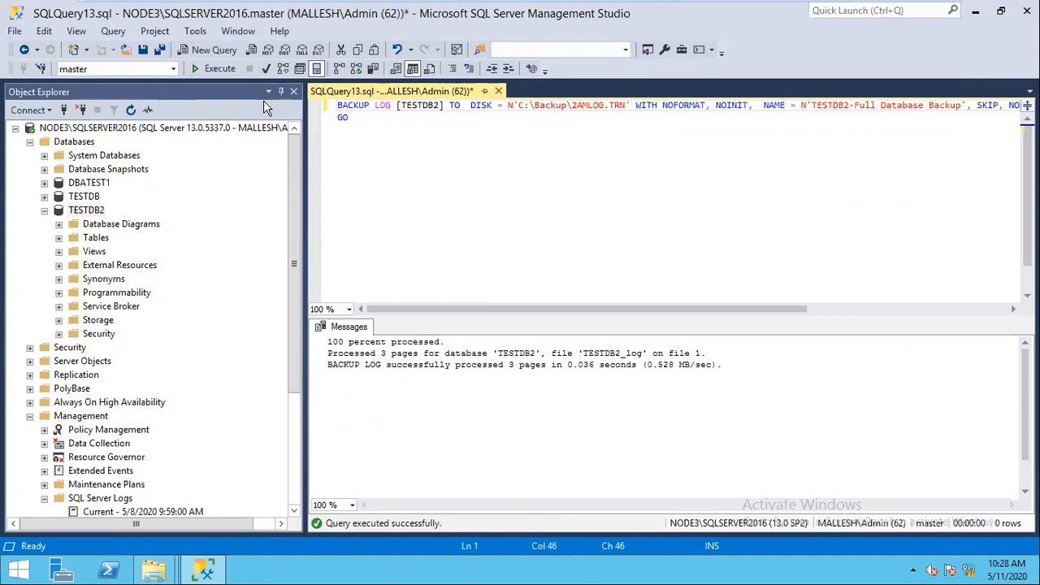
key(BackSpace)
text(3)
click(215, 68)
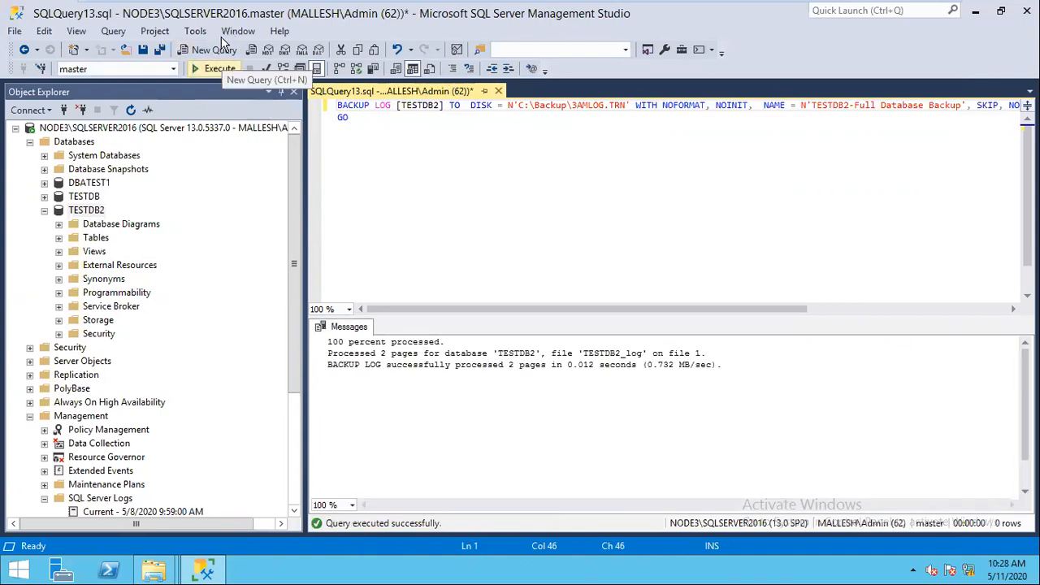
click(157, 570)
Step: Check that C:\Backup holds 12AMFULL.BAK and 1AMLOG–4AMLOG, then close the backup query unsaved
click(73, 487)
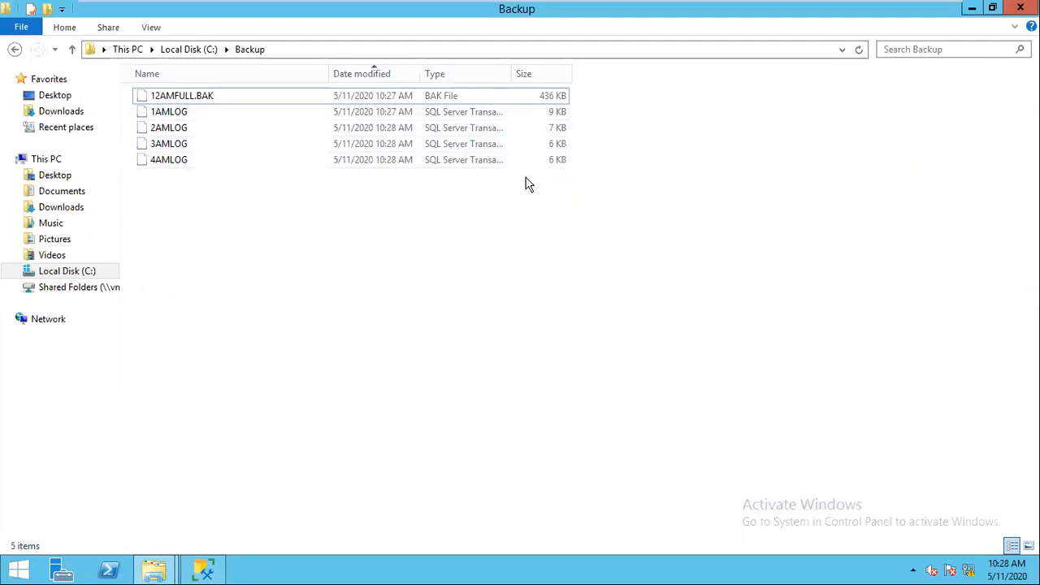
key(alt+Tab)
key(ctrl+F4)
key(n)
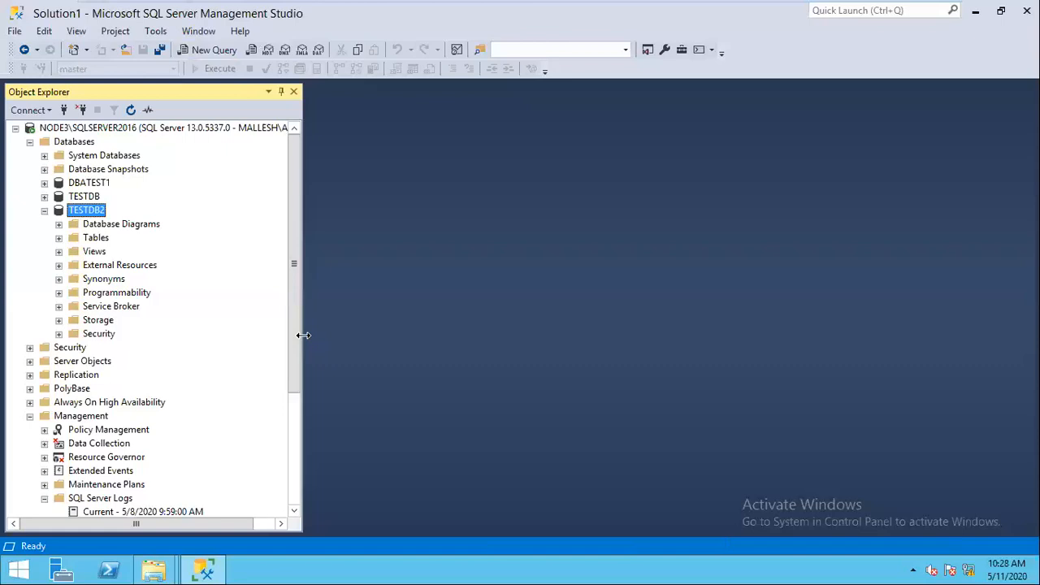
Step: Expand TESTDB2's Tables folder and select dbo.tab3
click(59, 237)
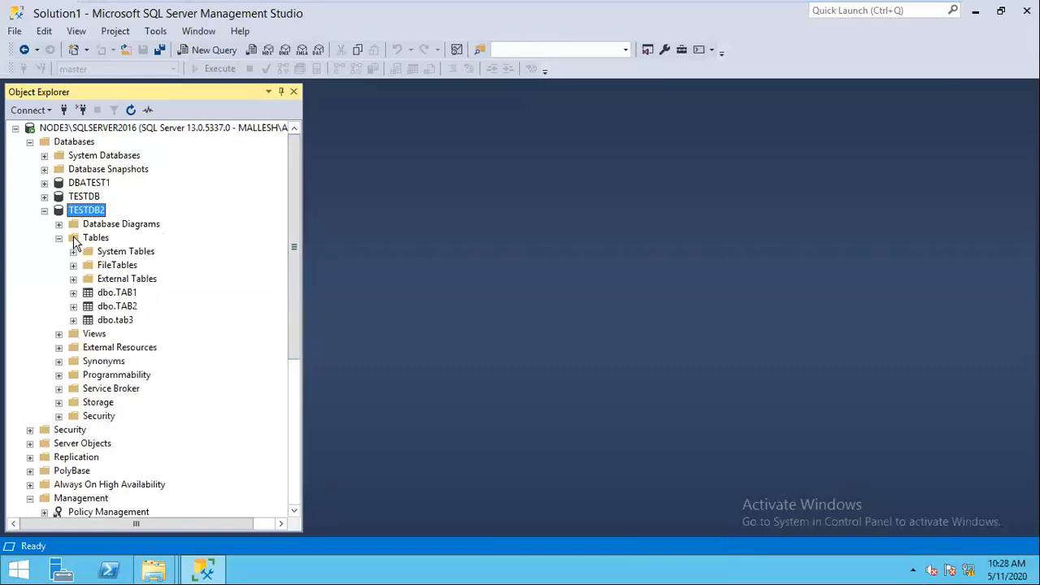
click(122, 321)
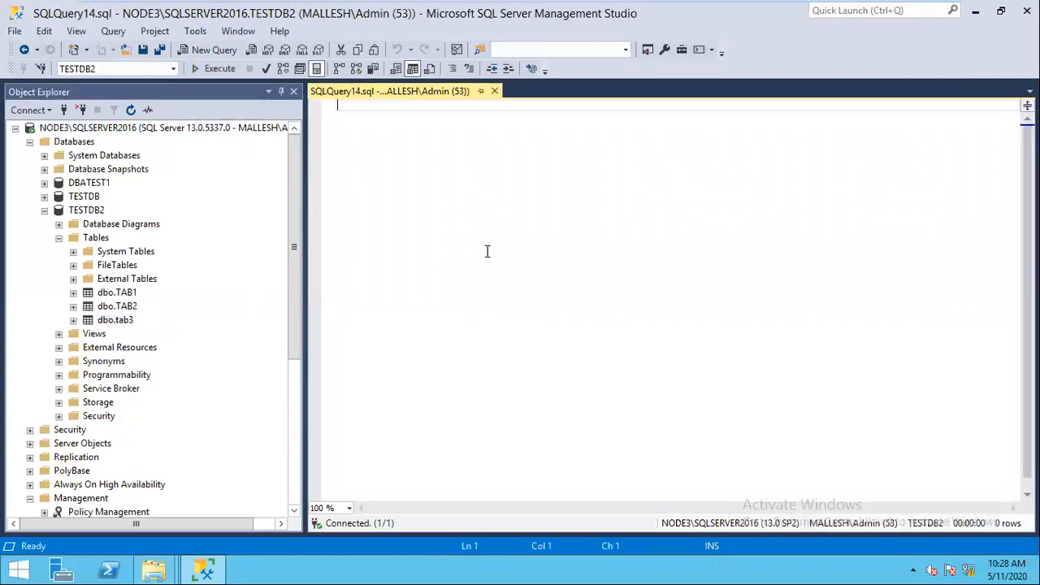
Step: Run SELECT * FROM TAB3 to list the table's rows
text(sele)
key(BackSpace)
key(BackSpace)
key(BackSpace)
key(BackSpace)
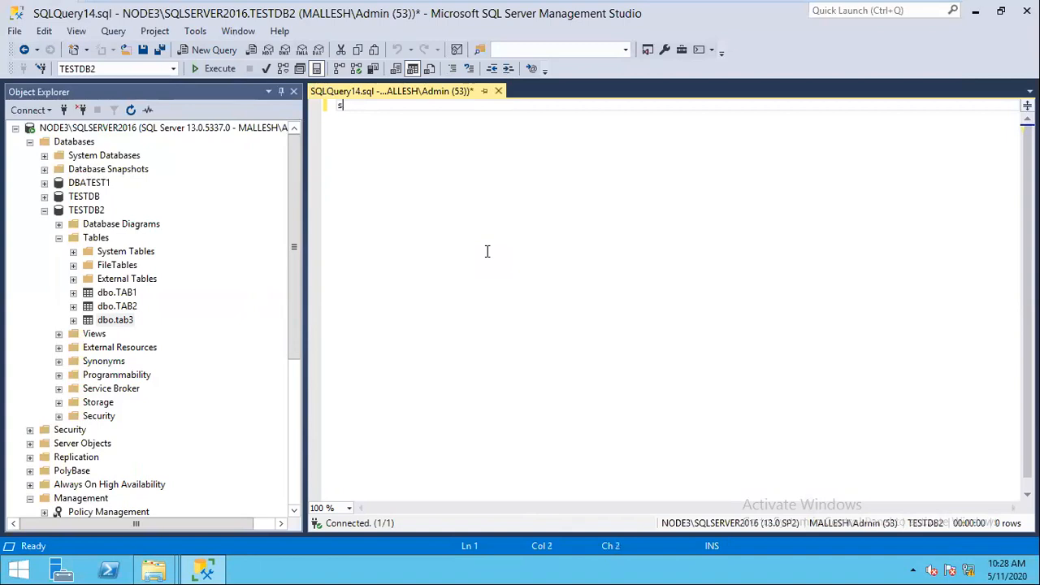
text(q)
key(BackSpace)
text(SELECT * FROM T)
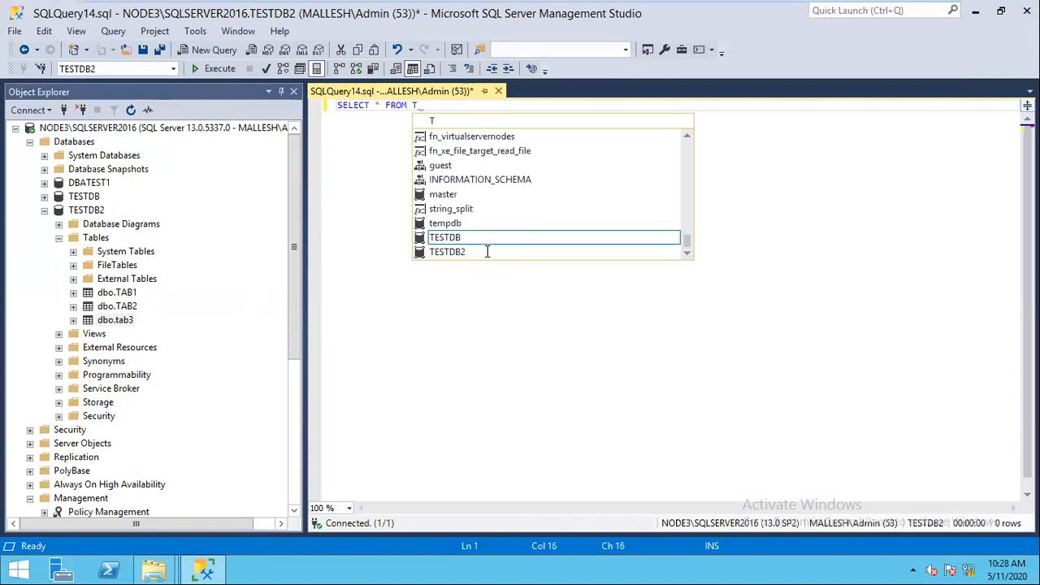
text(AB3)
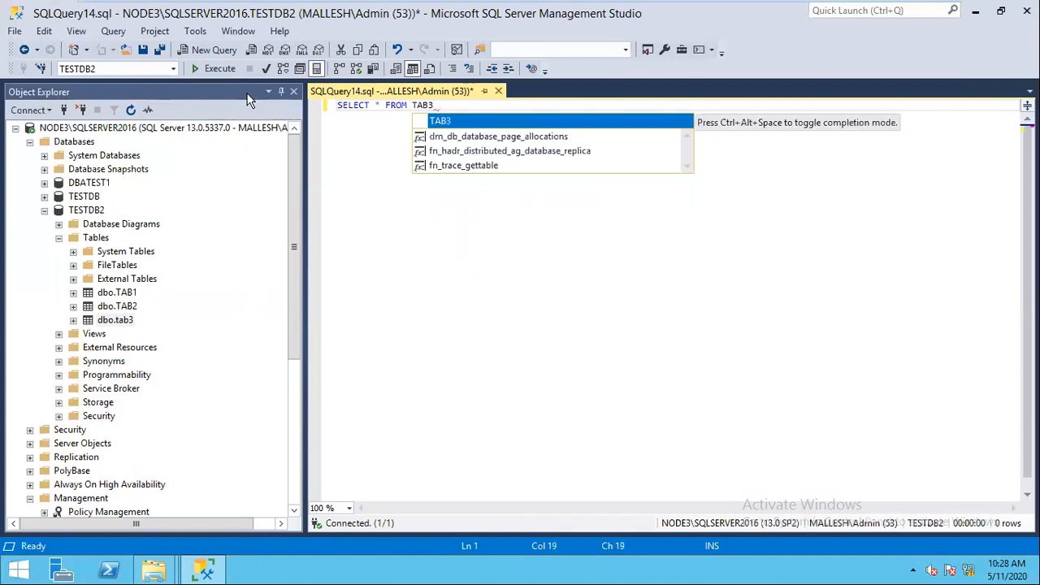
click(217, 68)
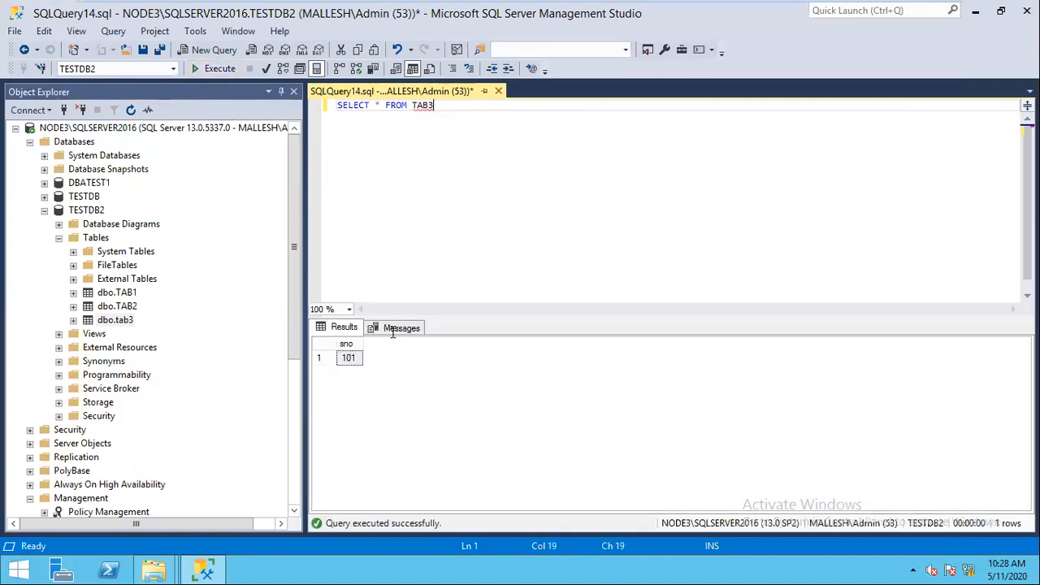
Step: Add INSERT INTO TAB3 SELECT * FROM TAB3 and re-run it until 1048576 rows are affected
key(Return)
key(Return)
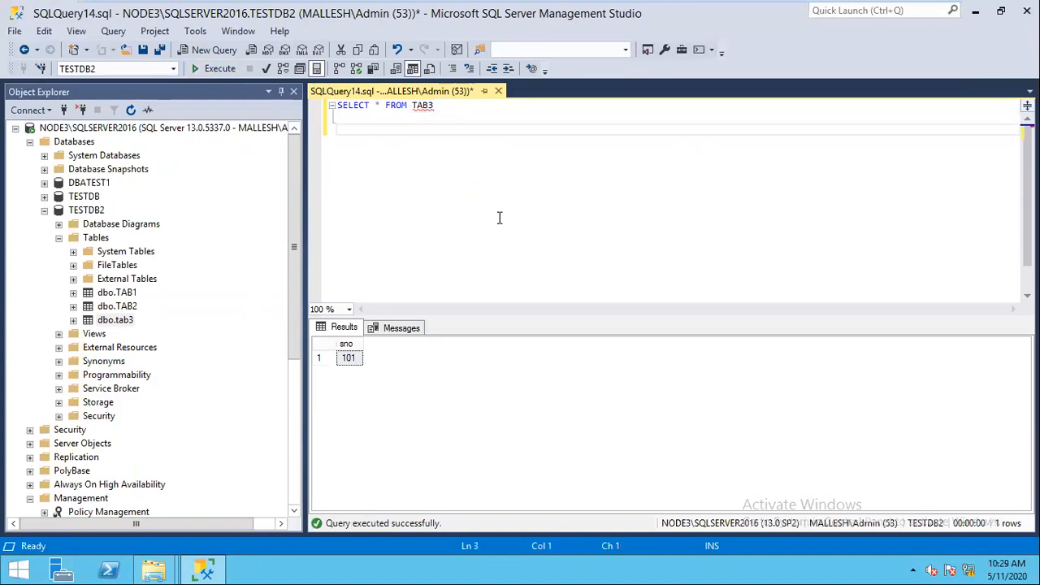
text(INSET)
key(BackSpace)
key(BackSpace)
text(RT I)
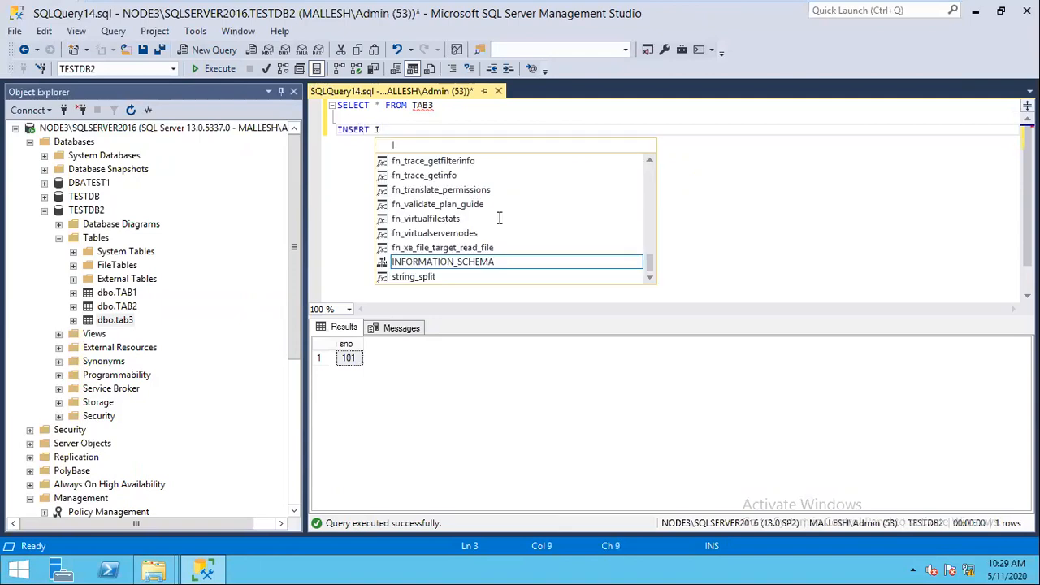
text(NTO TAB3)
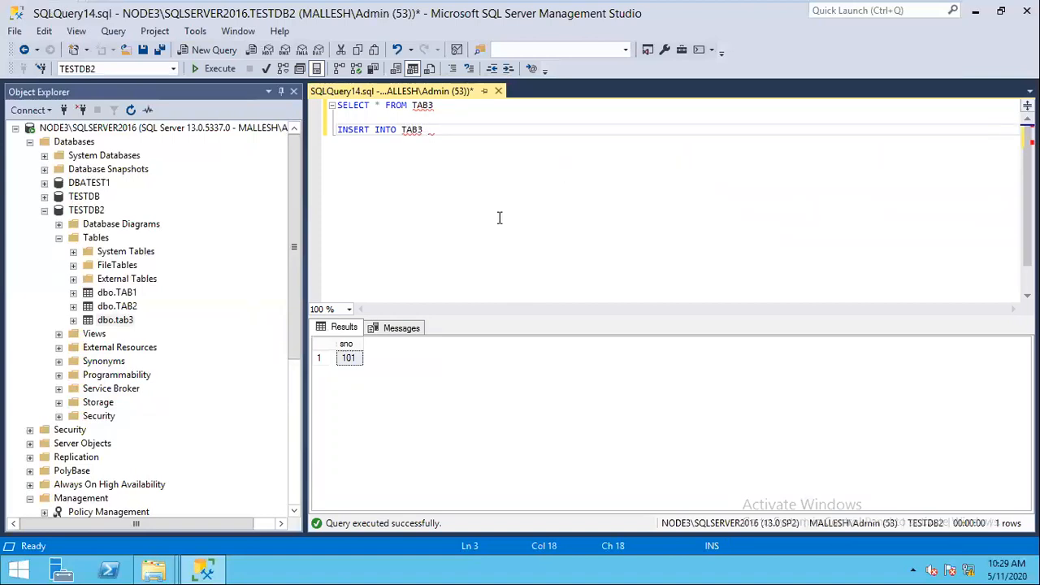
text( SELECT * FROM TAB3)
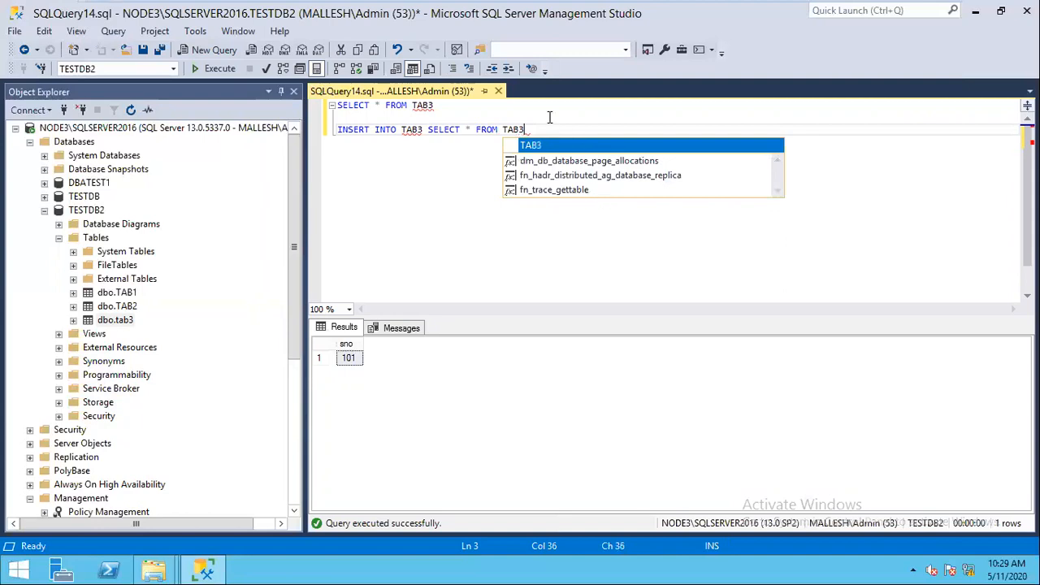
key(shift+Home)
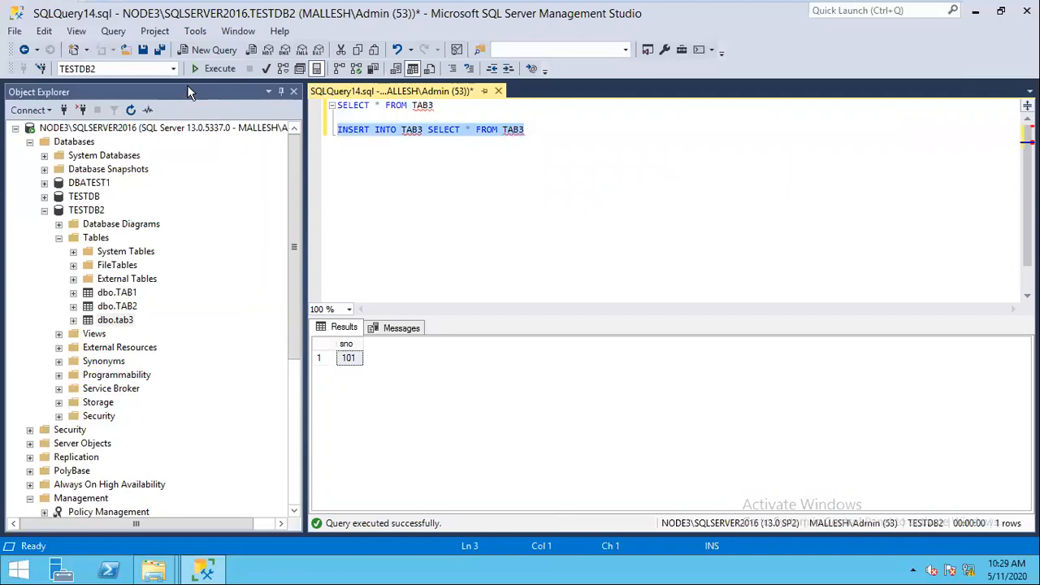
click(211, 70)
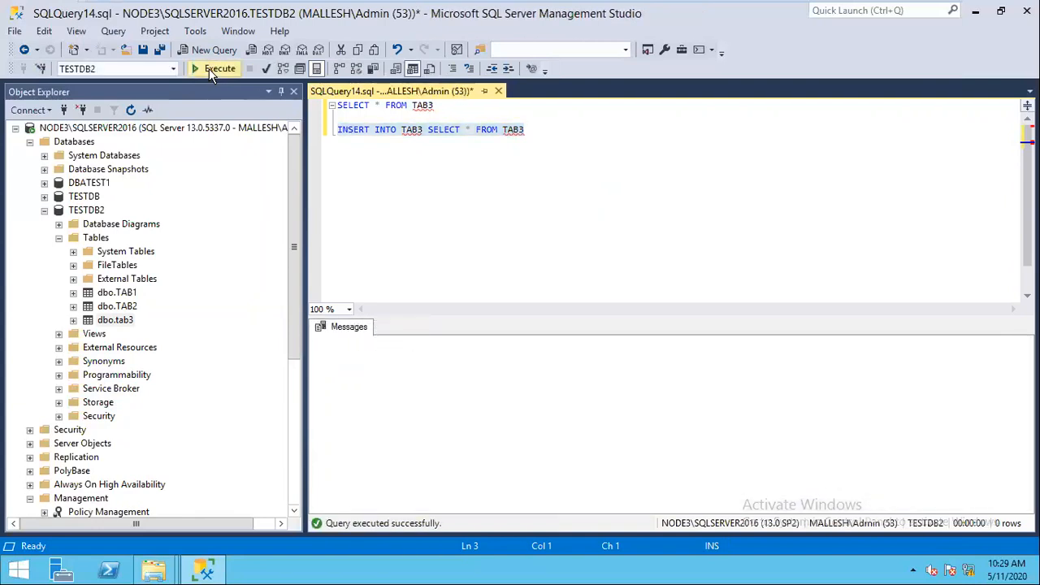
click(218, 69)
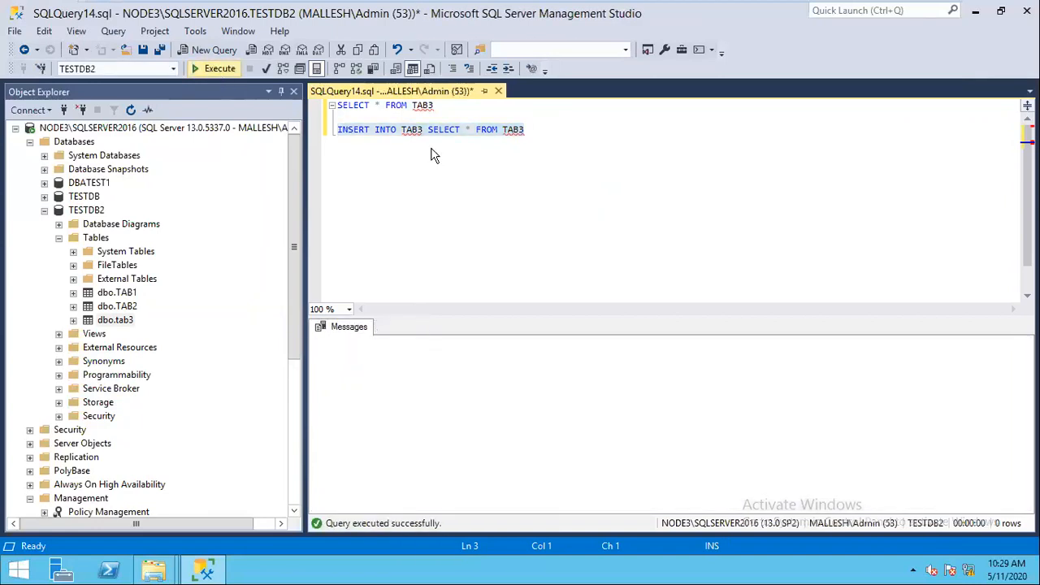
key(F5)
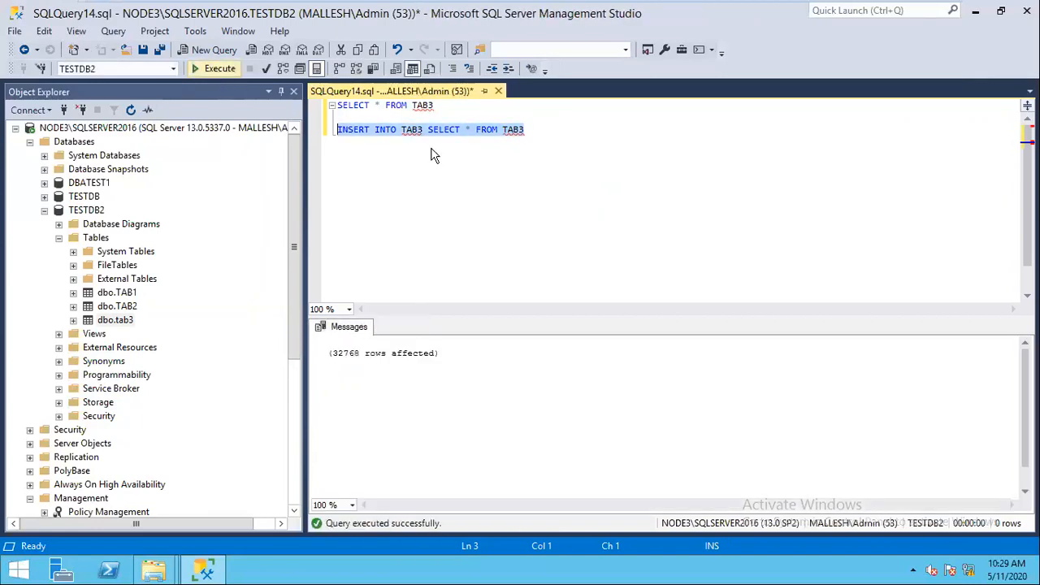
click(218, 69)
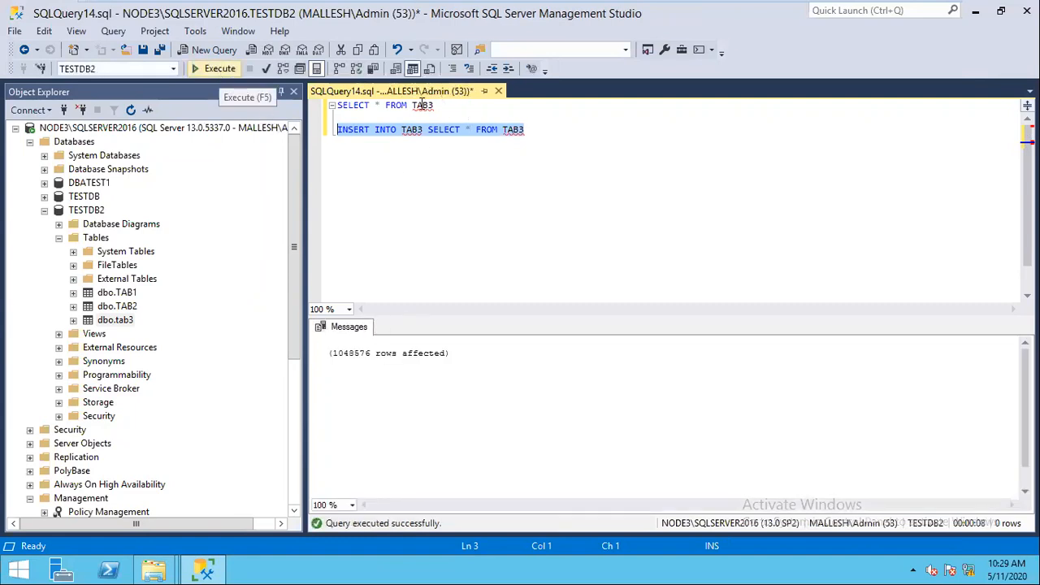
Step: Run SELECT COUNT(*) FROM TAB3, get 2097152 rows, then close the query window
click(375, 105)
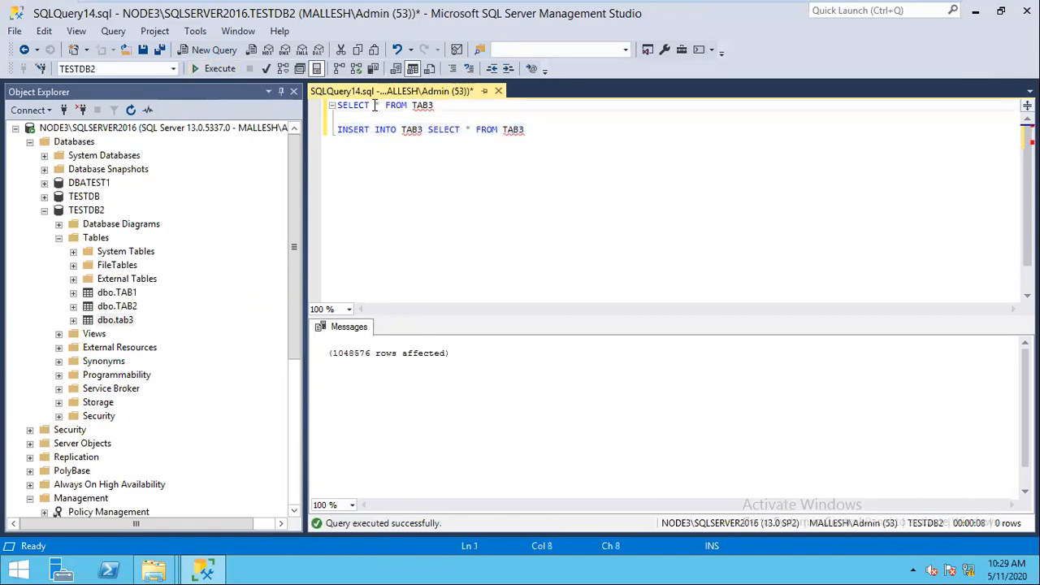
text(COUNT)
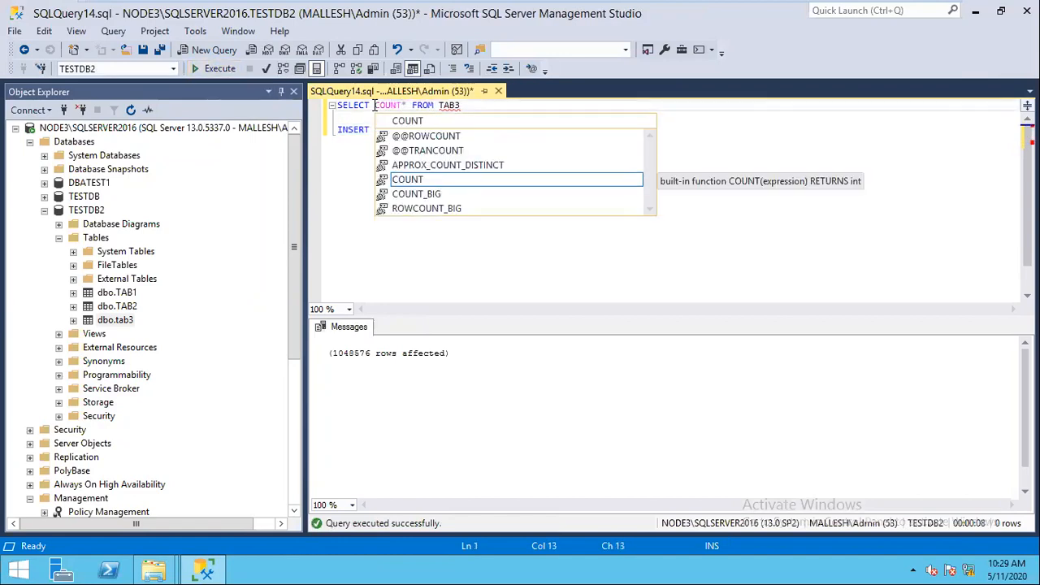
text(()
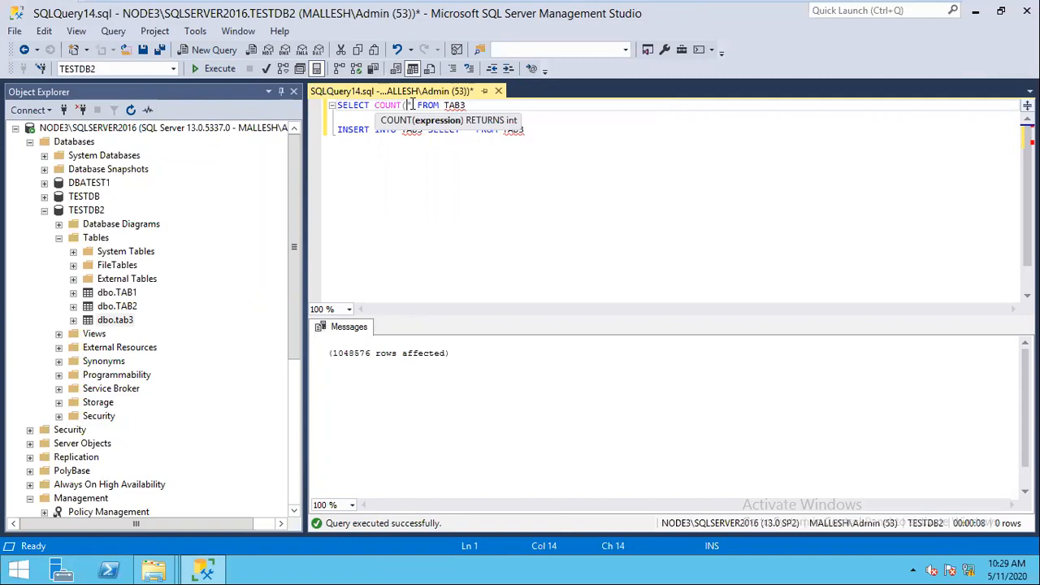
key(Right)
text())
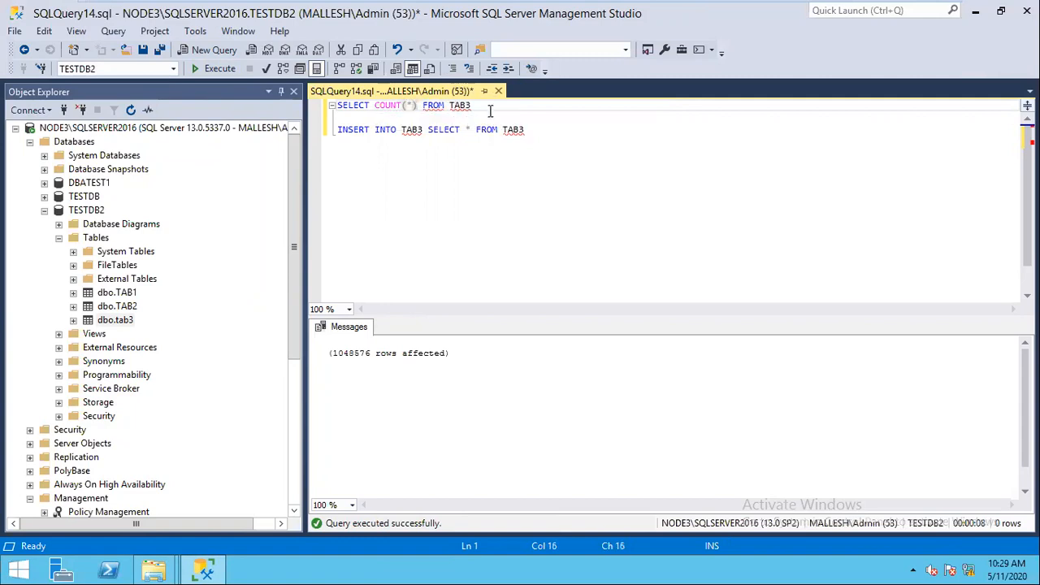
key(shift+Home)
click(217, 70)
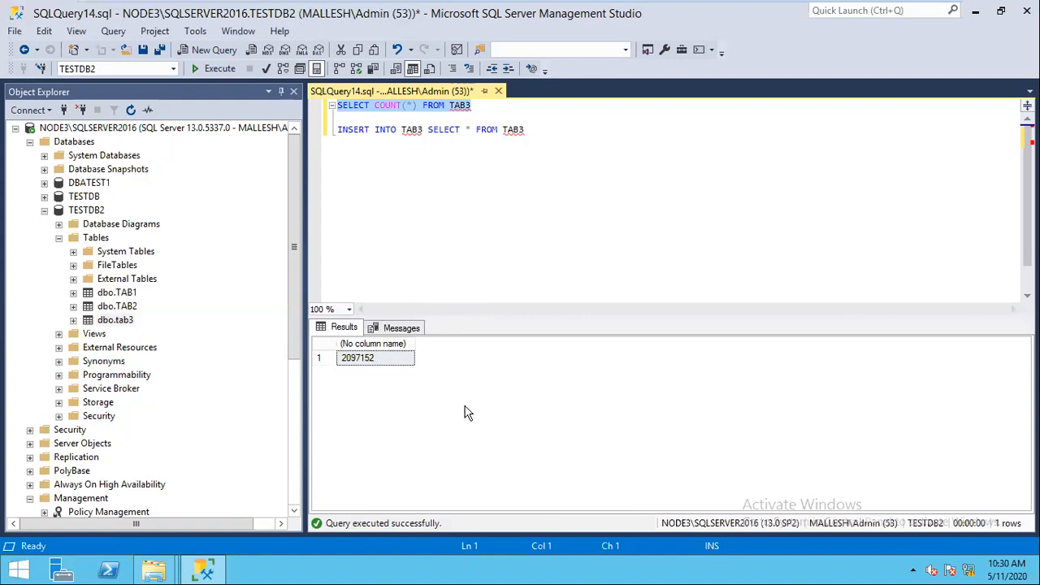
click(501, 93)
Step: Discard the unsaved query and refresh Object Explorer with TESTDB2 selected
click(598, 378)
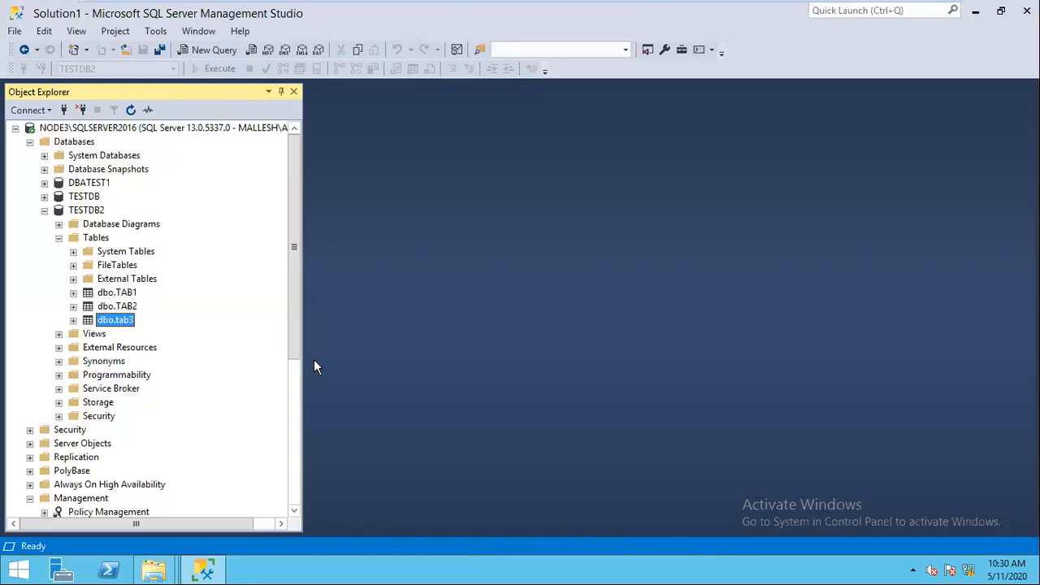
click(94, 211)
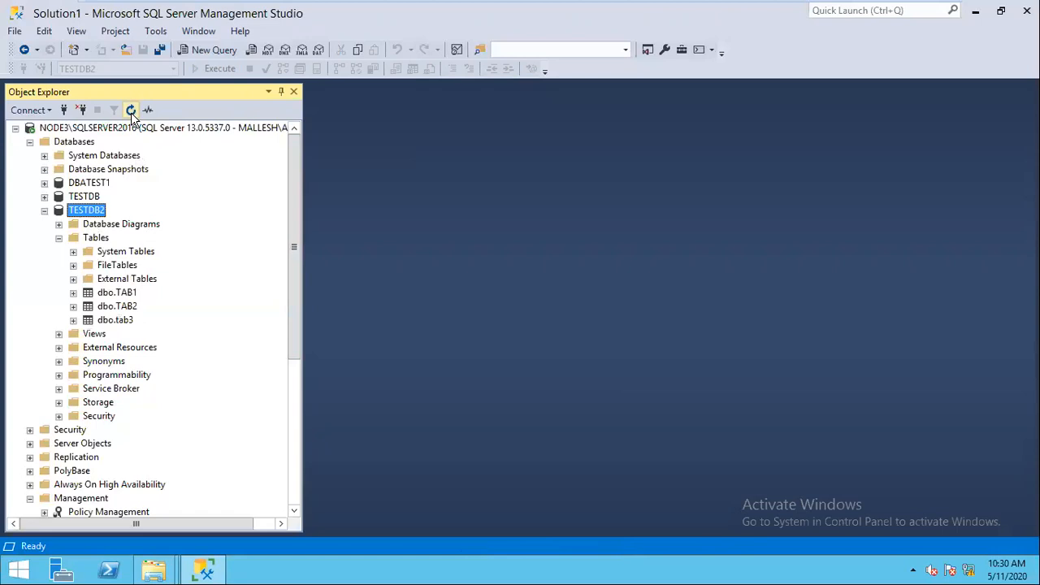
click(131, 111)
Step: Take TESTDB2 offline with Drop All Active Connections ticked, dismissing the not accessible error
right_click(86, 211)
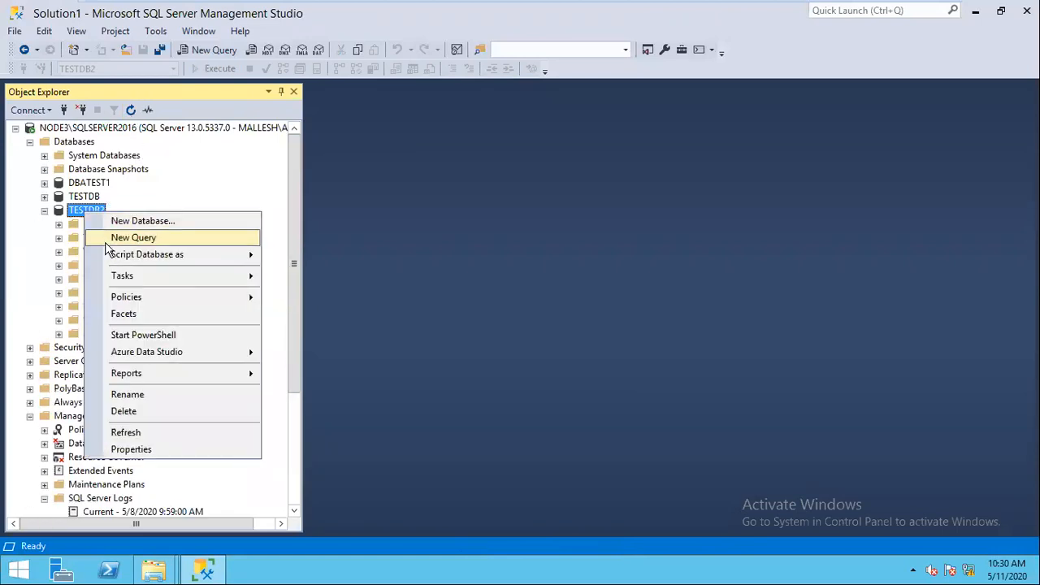
mouse_move(138, 280)
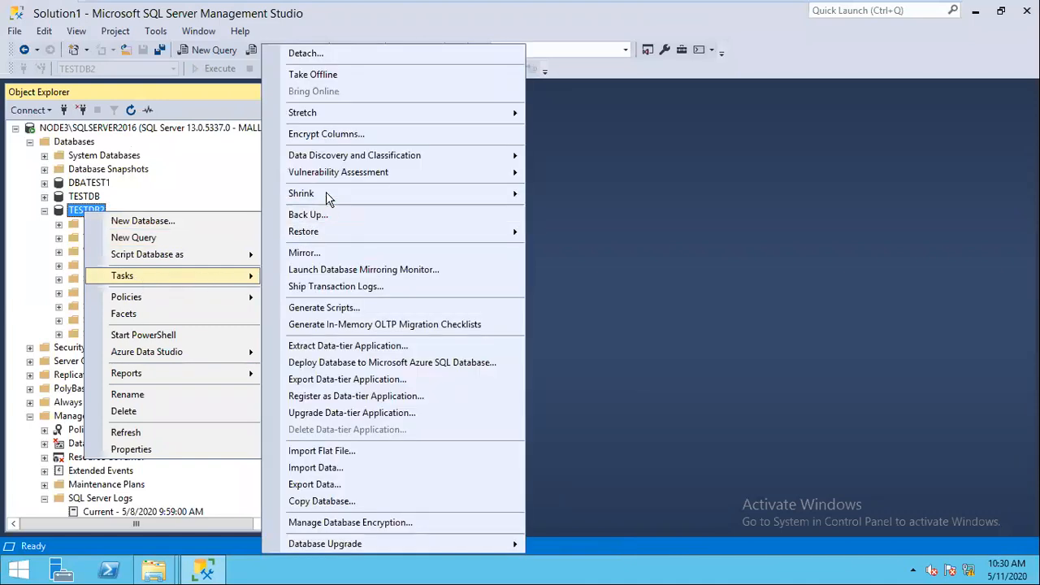
click(323, 72)
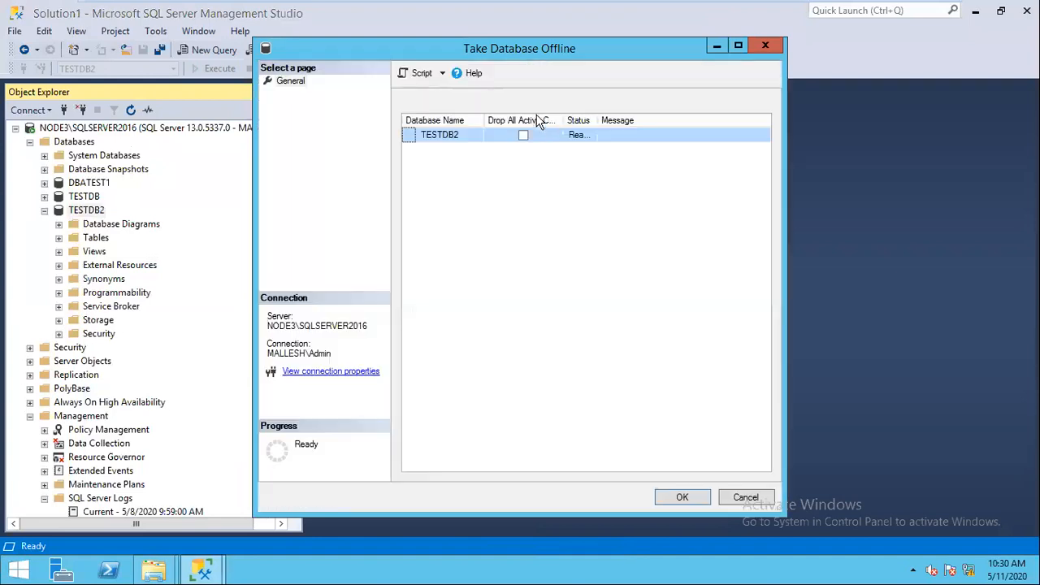
click(523, 136)
click(737, 46)
drag(431, 77, 558, 71)
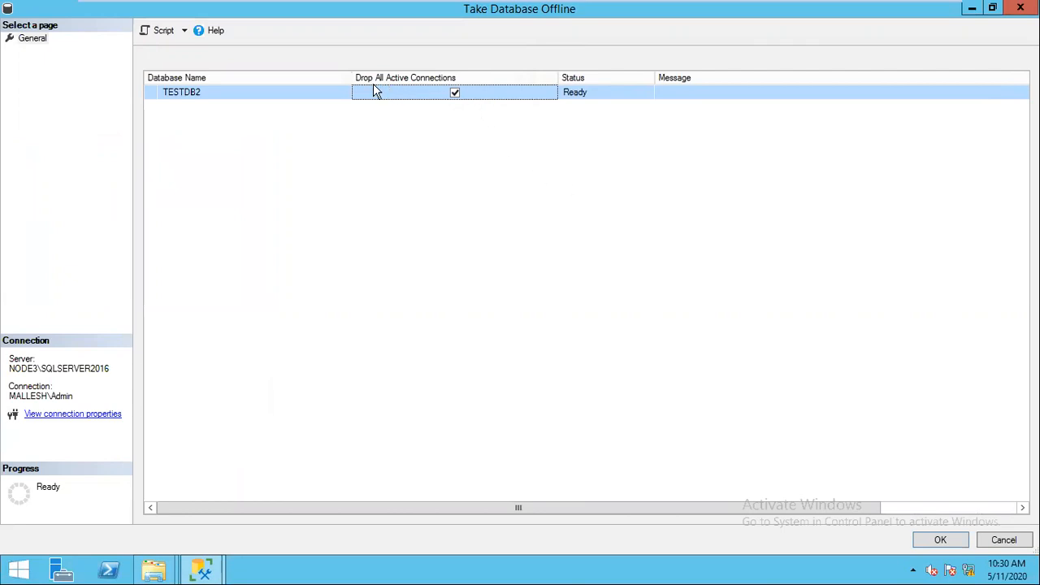
click(932, 536)
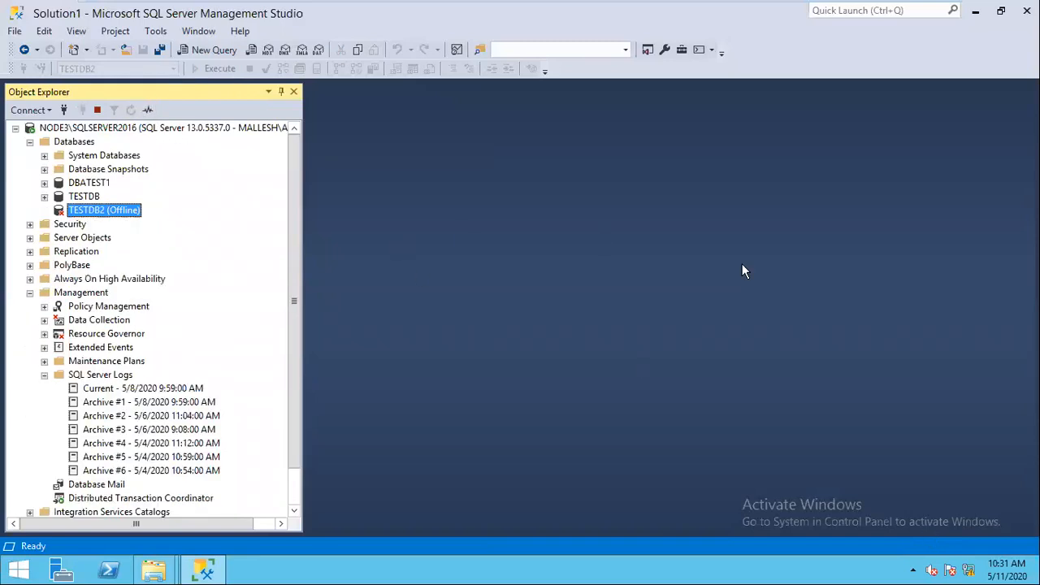
click(754, 304)
Step: Attempt to delete the 8 MB TESTDB2 data file, which is reported as in use
mouse_move(155, 569)
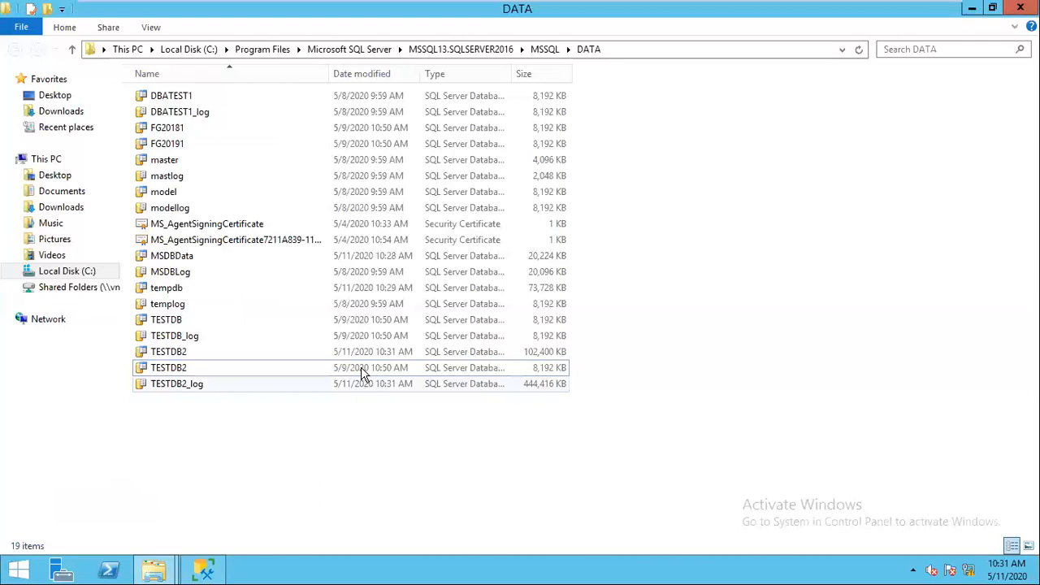
click(360, 369)
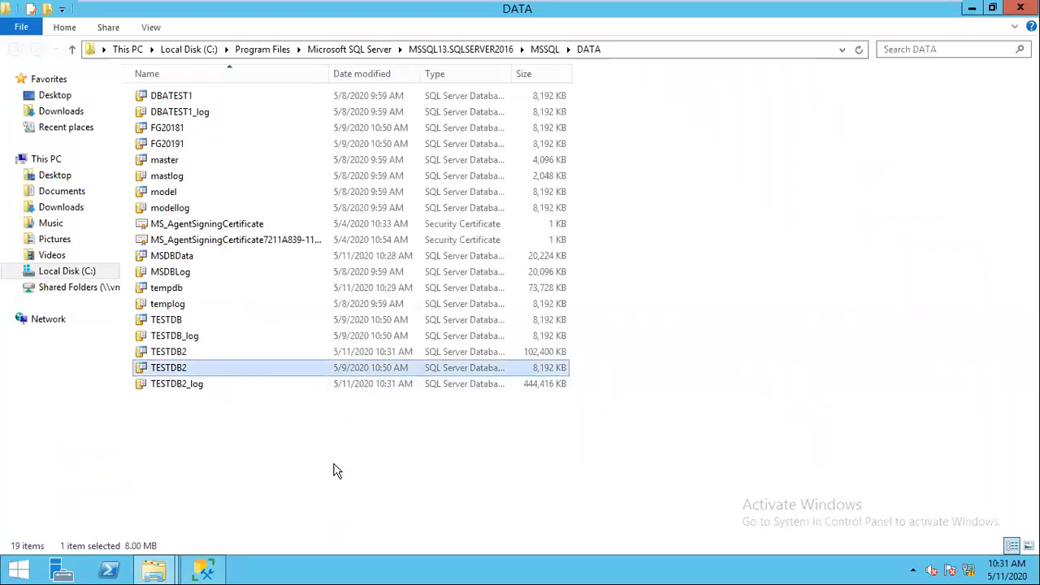
key(Delete)
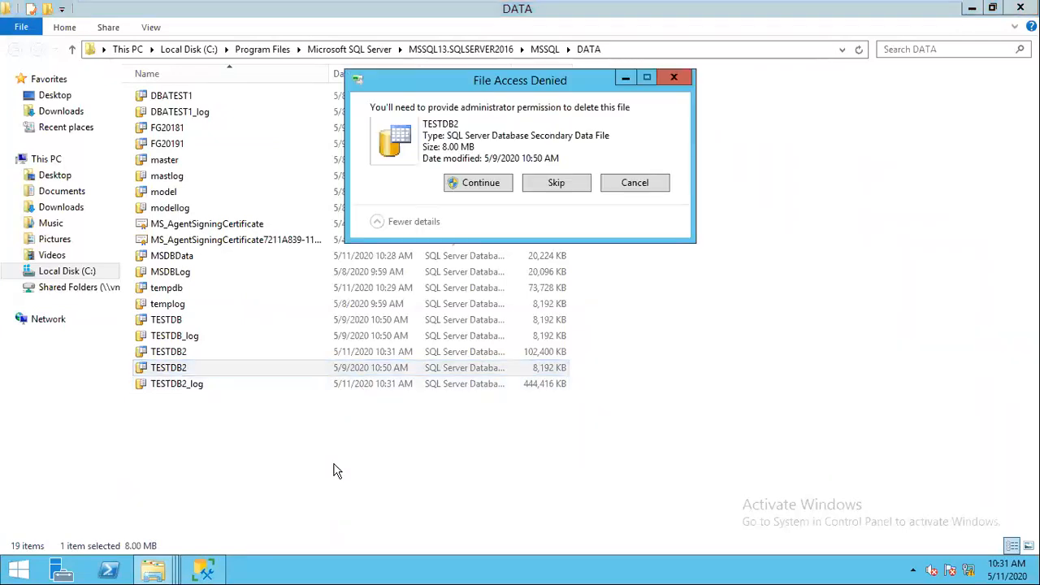
click(488, 184)
click(554, 214)
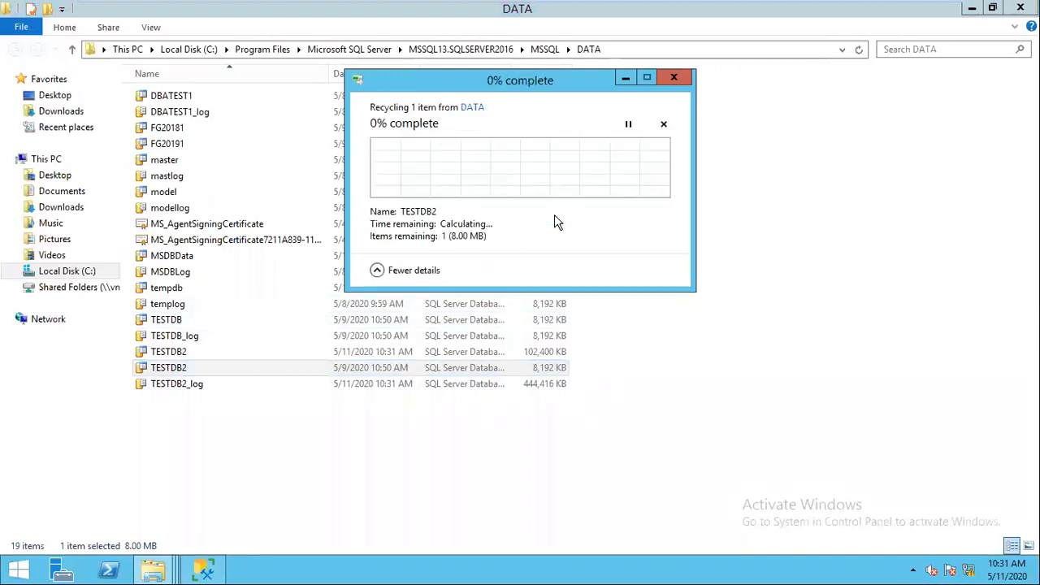
click(673, 79)
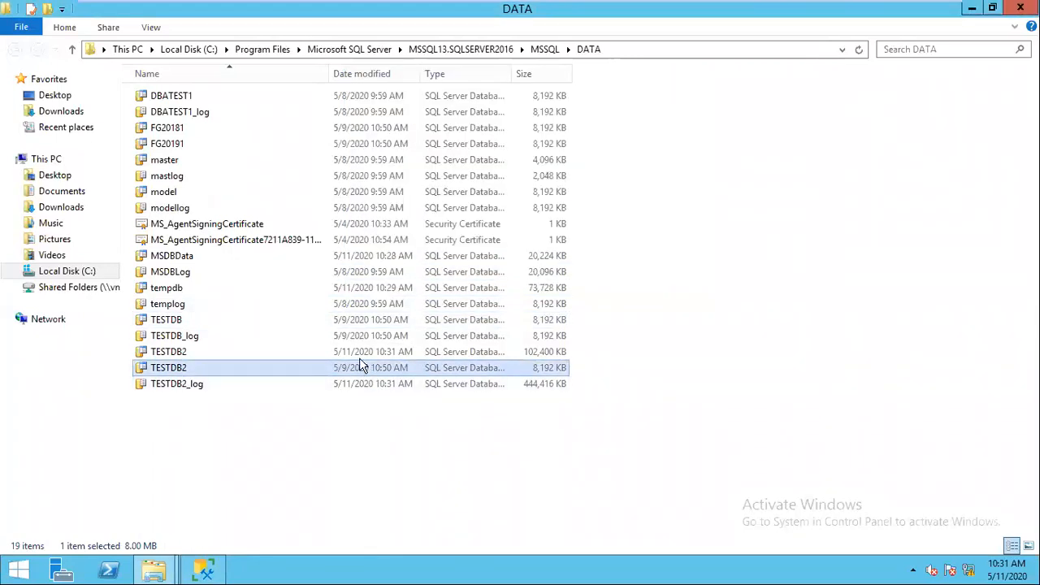
Step: Delete the 102,400 KB TESTDB2 data file and review the remaining TESTDB2 files
click(361, 353)
key(Delete)
click(477, 185)
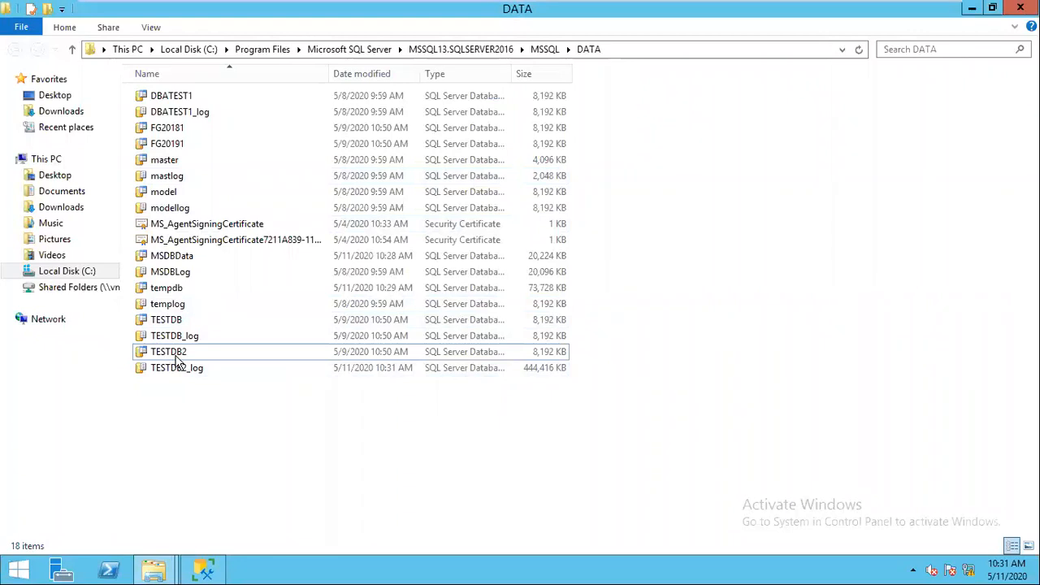
click(171, 356)
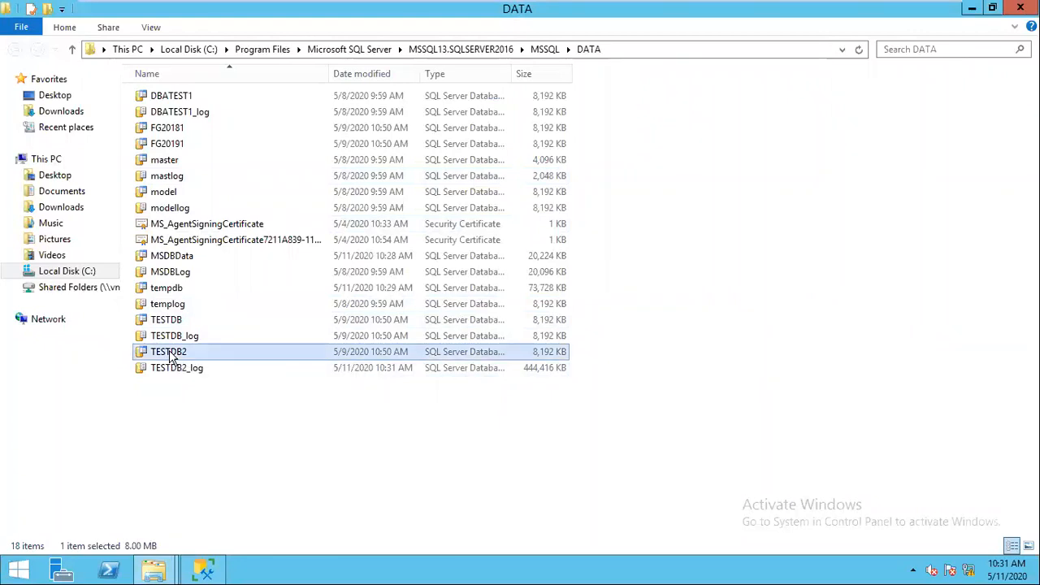
click(175, 374)
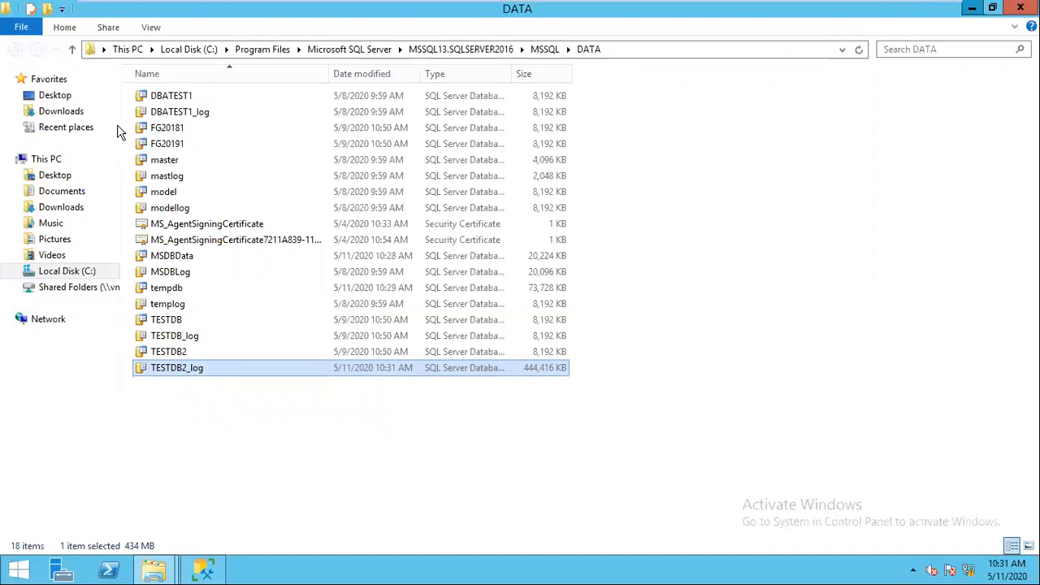
key(alt+Tab)
Step: Try bringing the offline TESTDB2 back online and close the resulting error
right_click(114, 211)
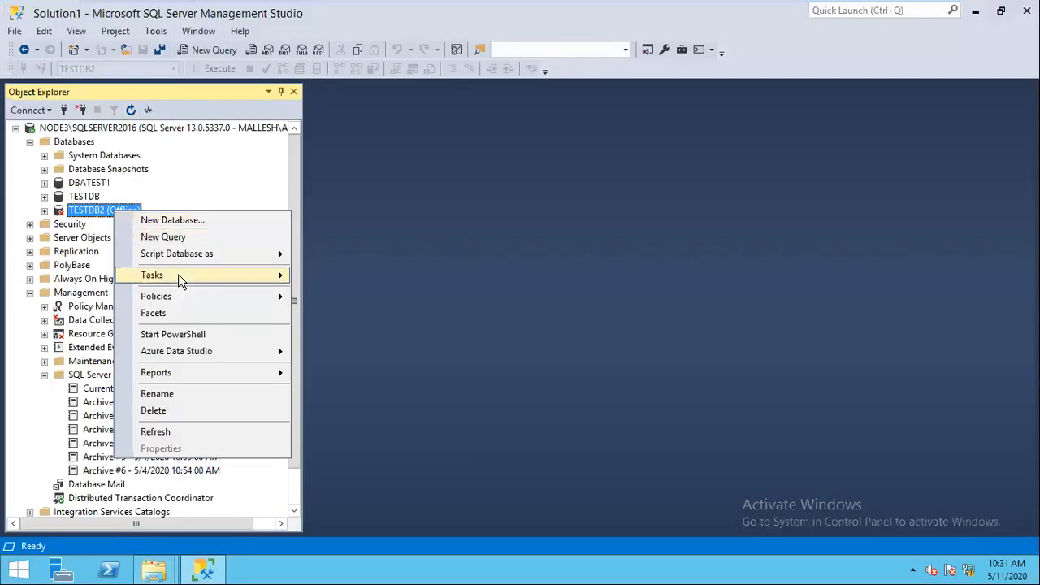
mouse_move(178, 274)
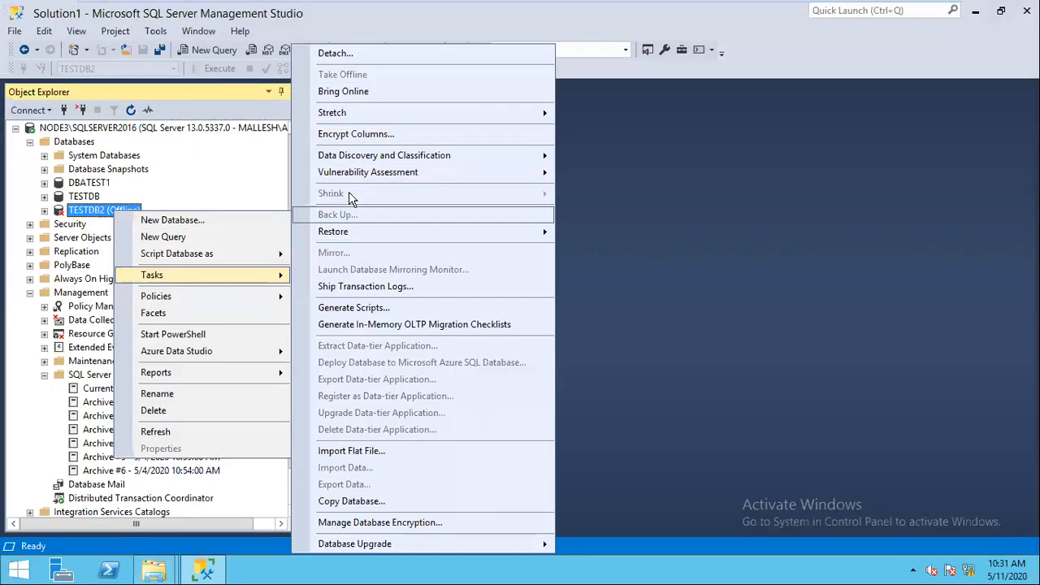
click(350, 90)
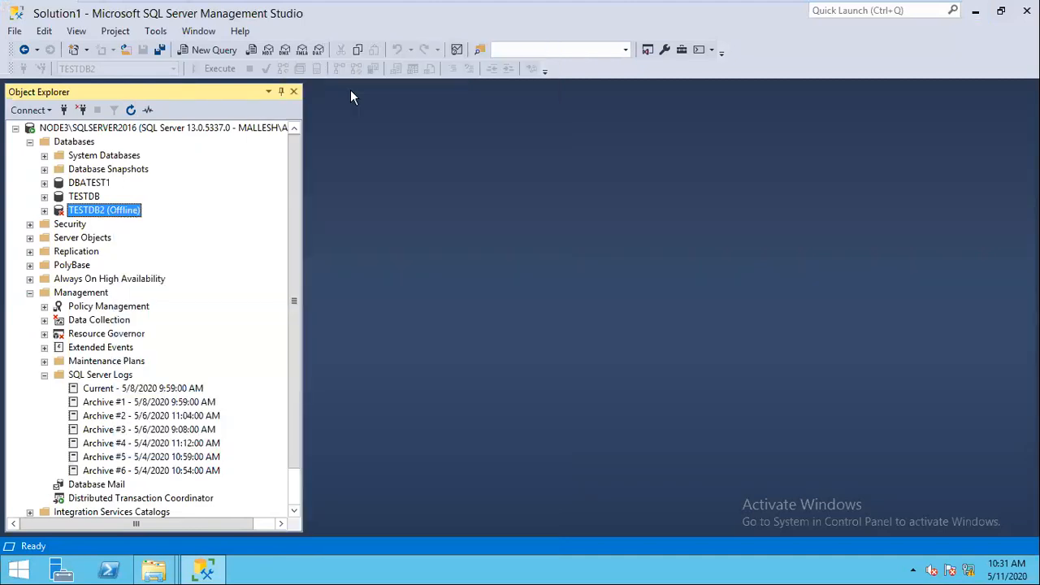
click(622, 349)
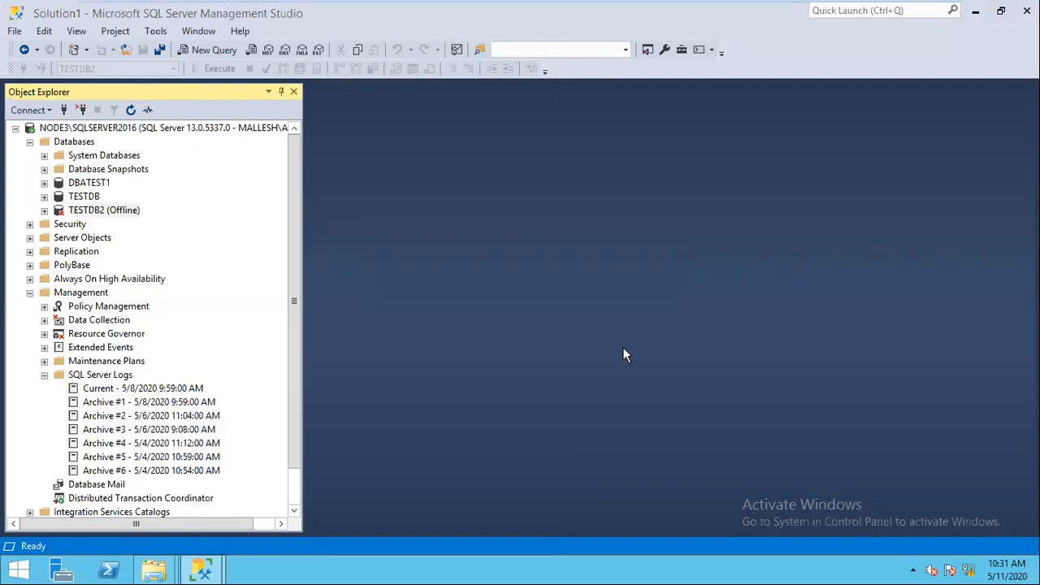
Step: Refresh and expand TESTDB2 twice, dismissing the 'not accessible' error each time
click(131, 111)
click(46, 211)
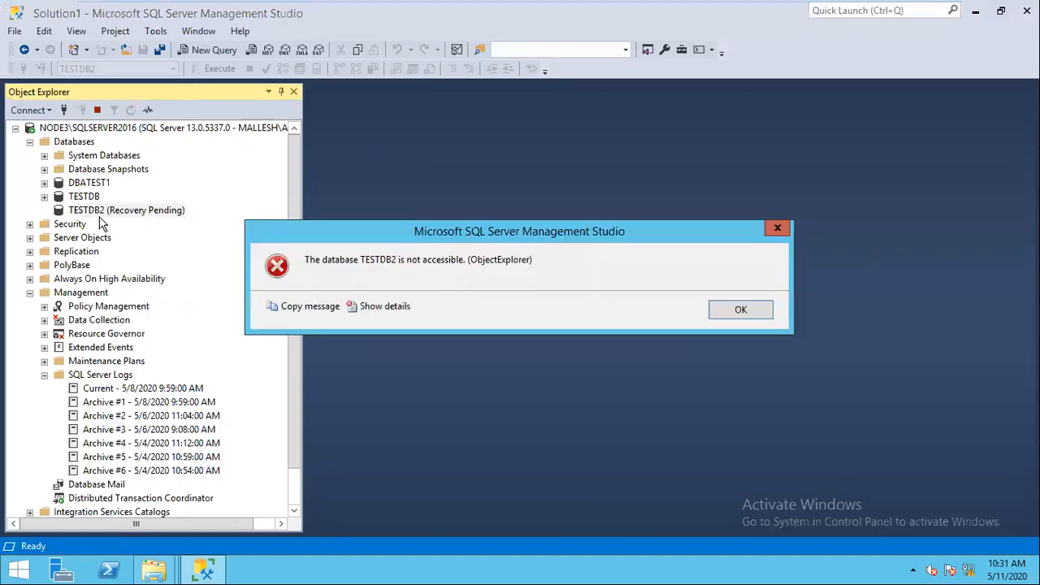
click(748, 311)
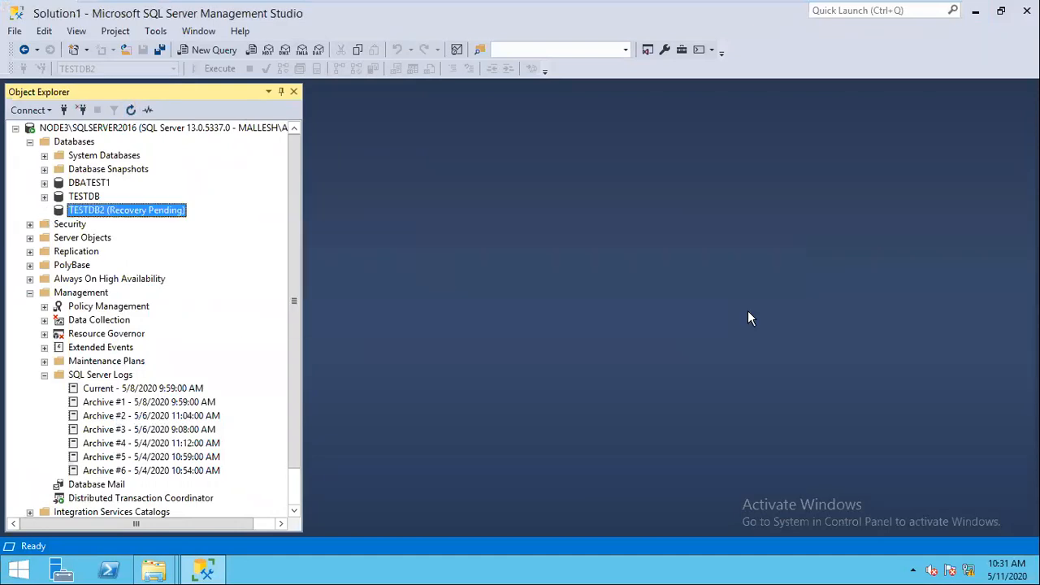
click(132, 112)
click(45, 210)
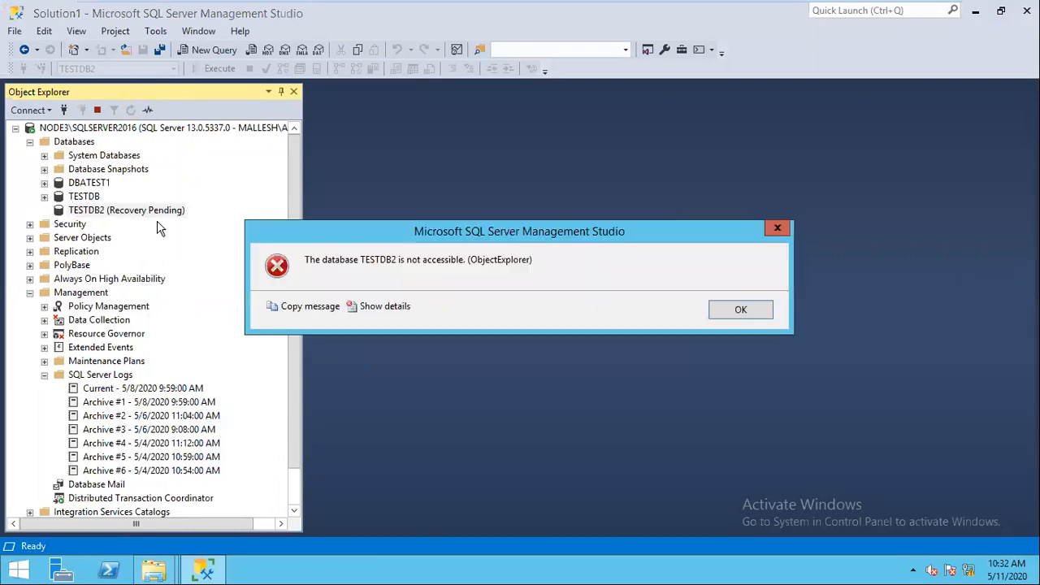
click(741, 312)
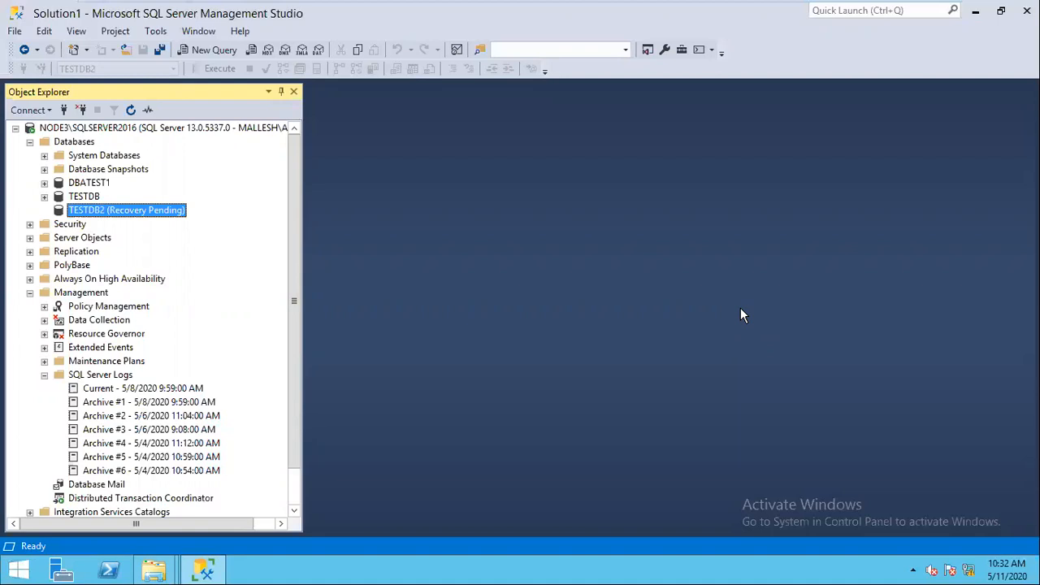
Step: Run SP_READERRORLOG in a new query against the server
click(177, 129)
key(ctrl+n)
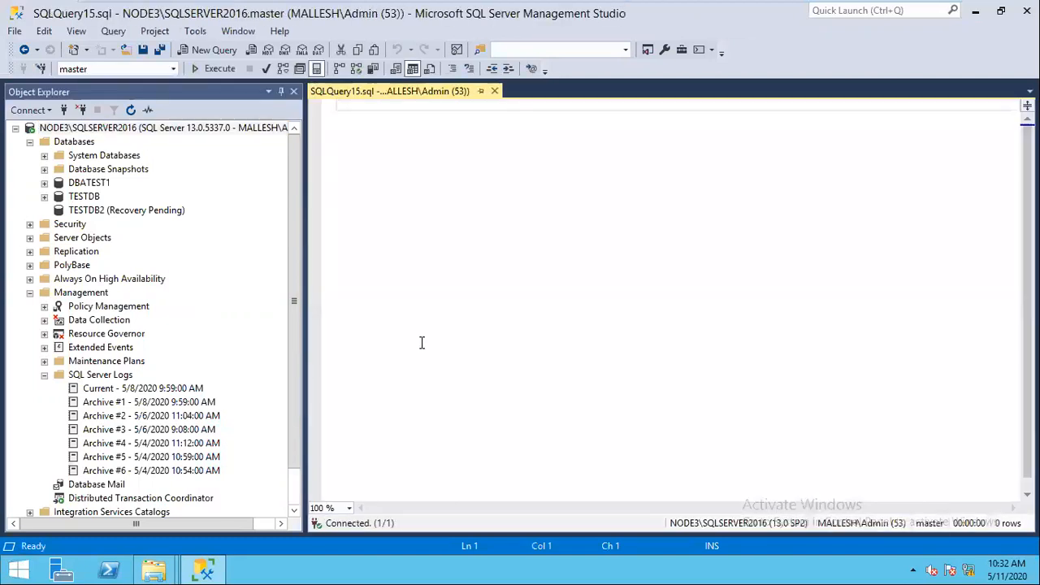
text(SP_READE)
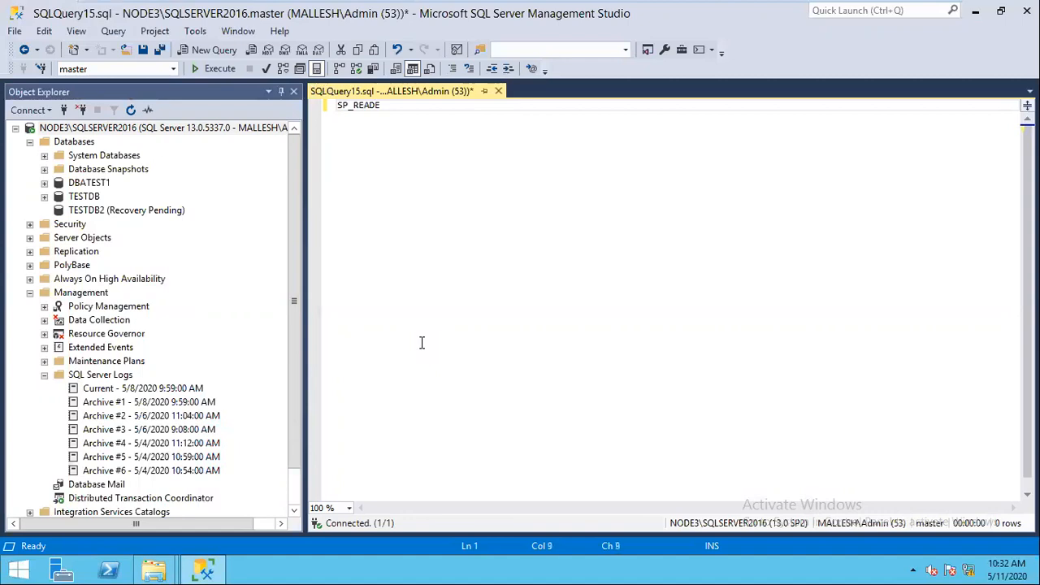
text(RRORLOG)
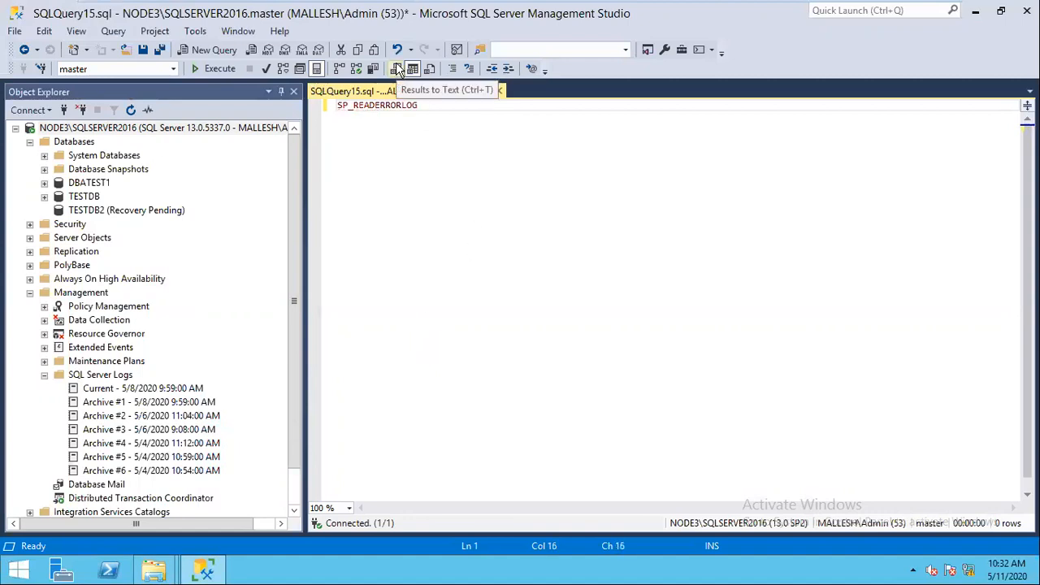
click(218, 71)
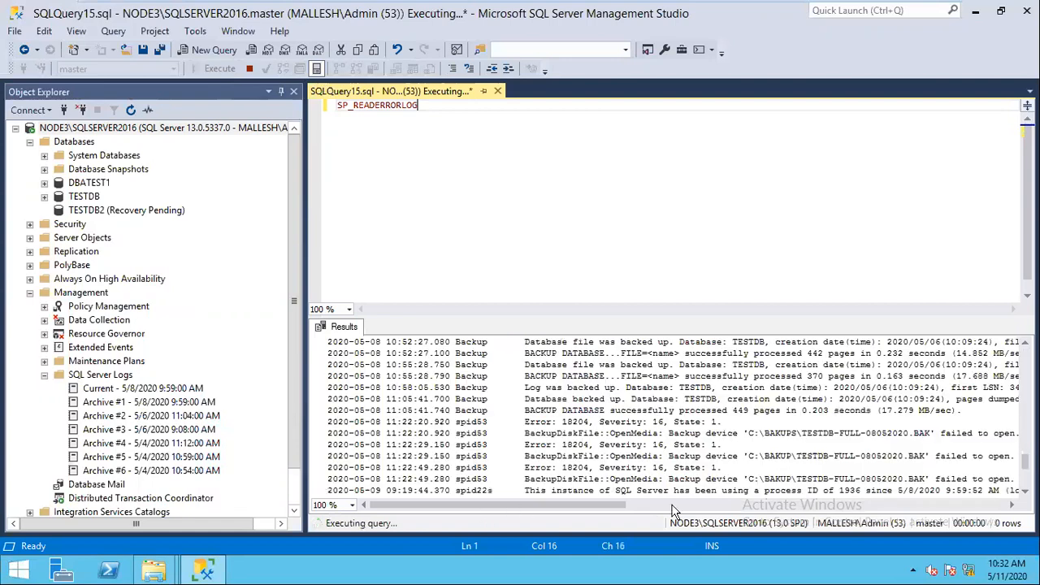
Step: Highlight the missing TESTDB2.mdf path in the FCB::Open failed error, then bring up the DATA folder
click(674, 506)
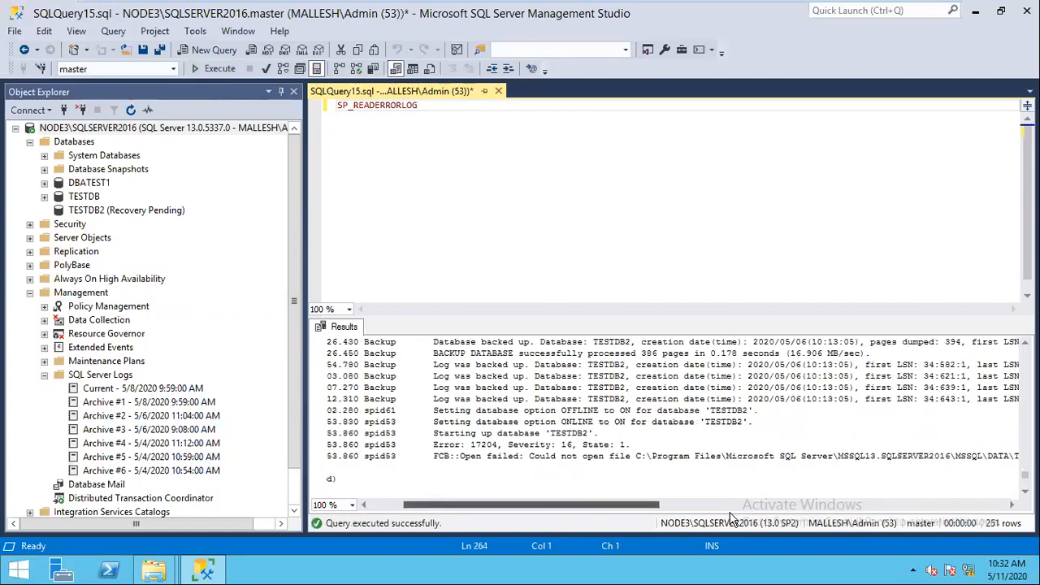
drag(480, 456, 274, 486)
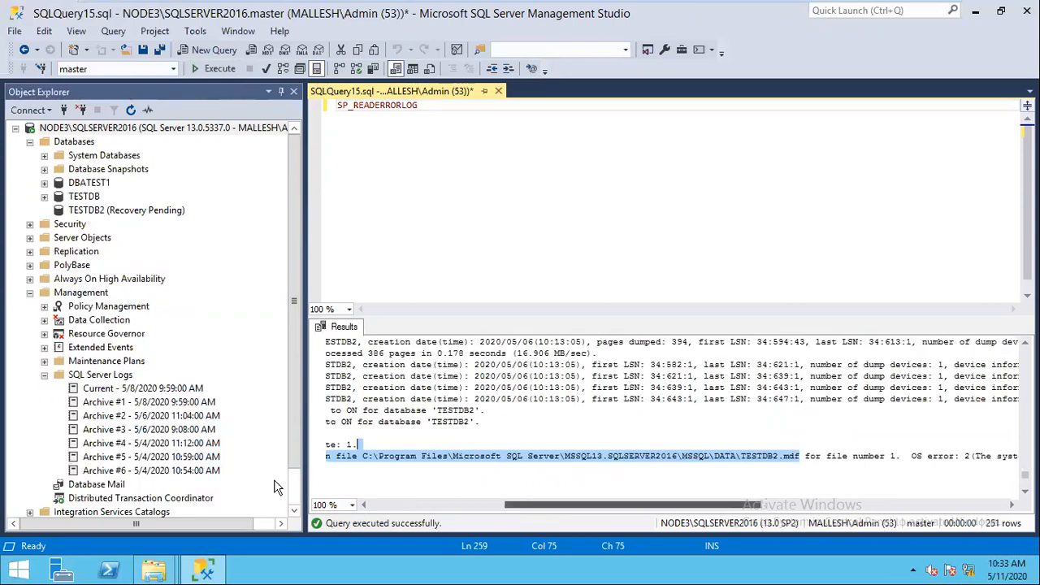
drag(663, 505, 528, 471)
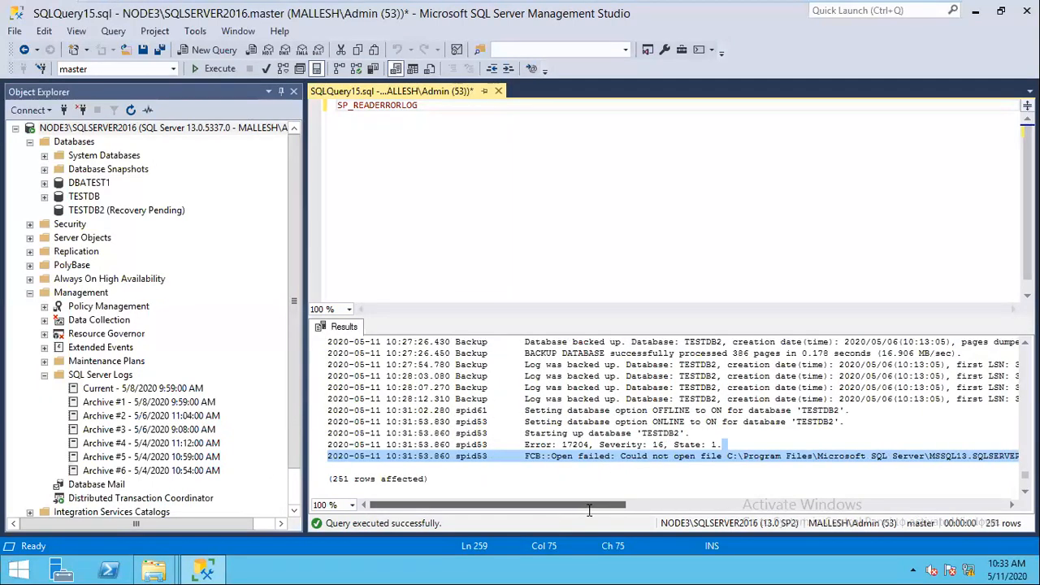
drag(615, 510, 789, 507)
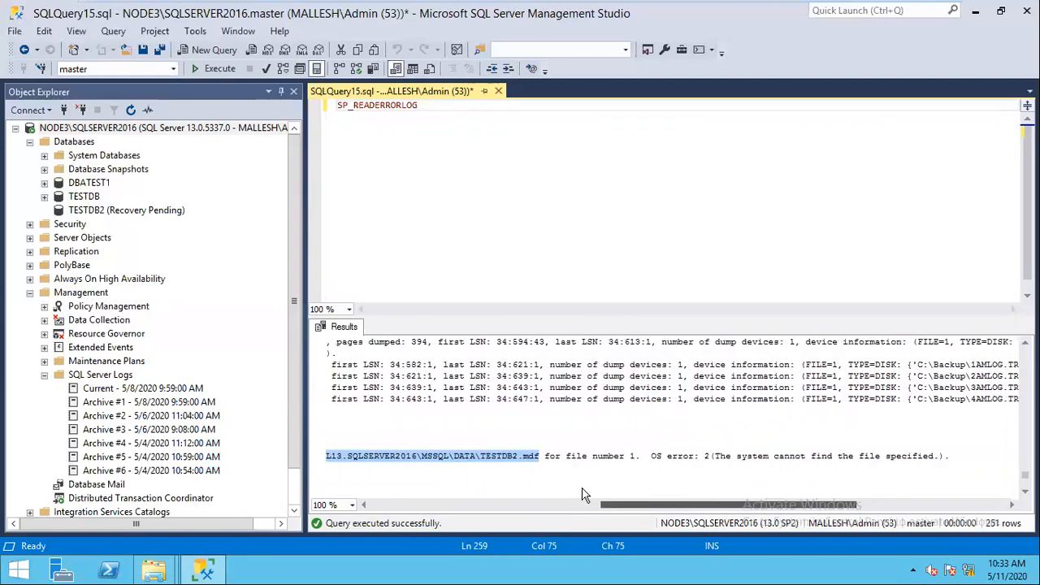
click(543, 504)
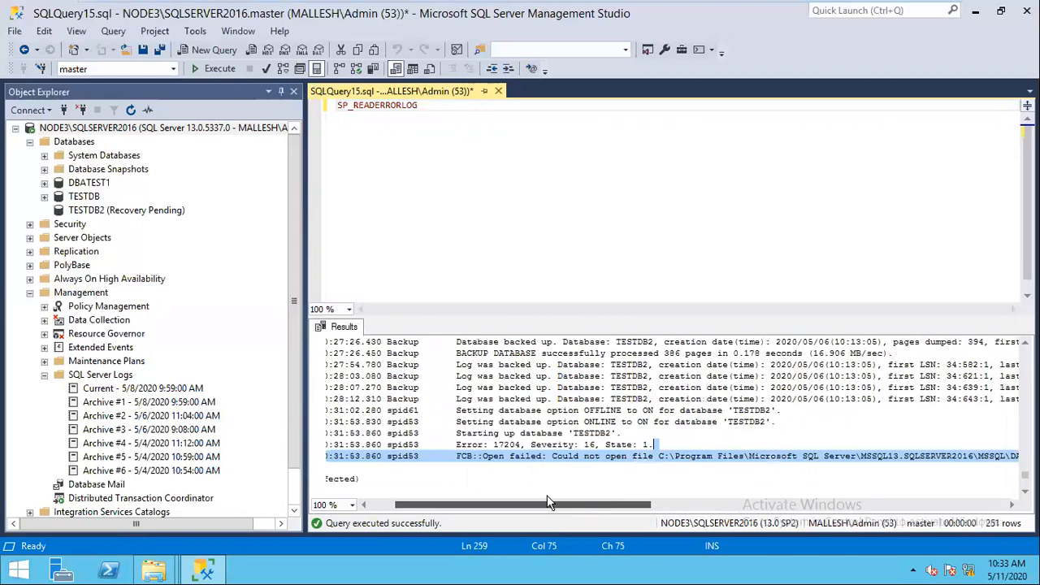
drag(543, 496, 509, 496)
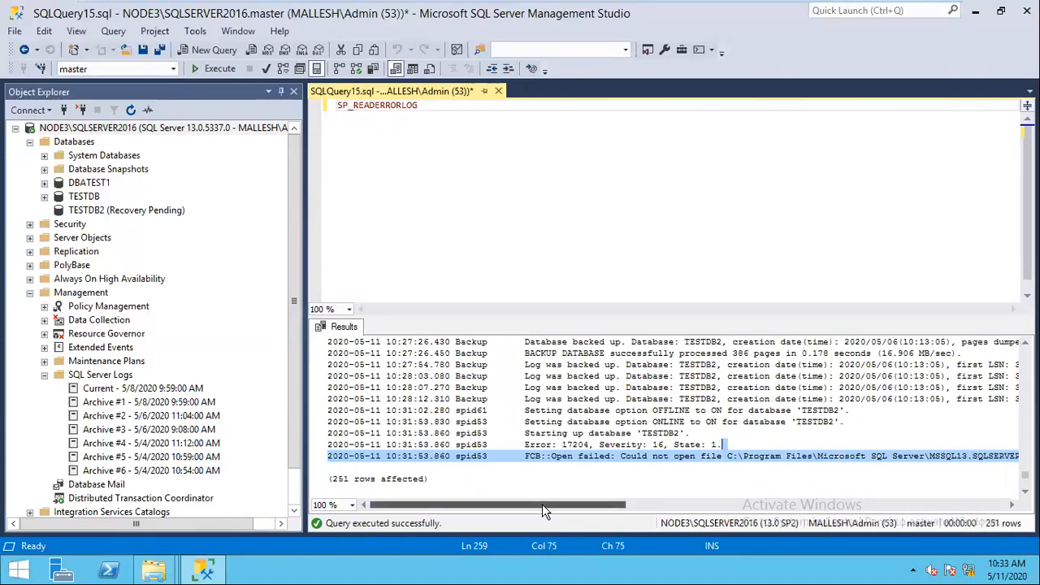
drag(542, 504, 660, 504)
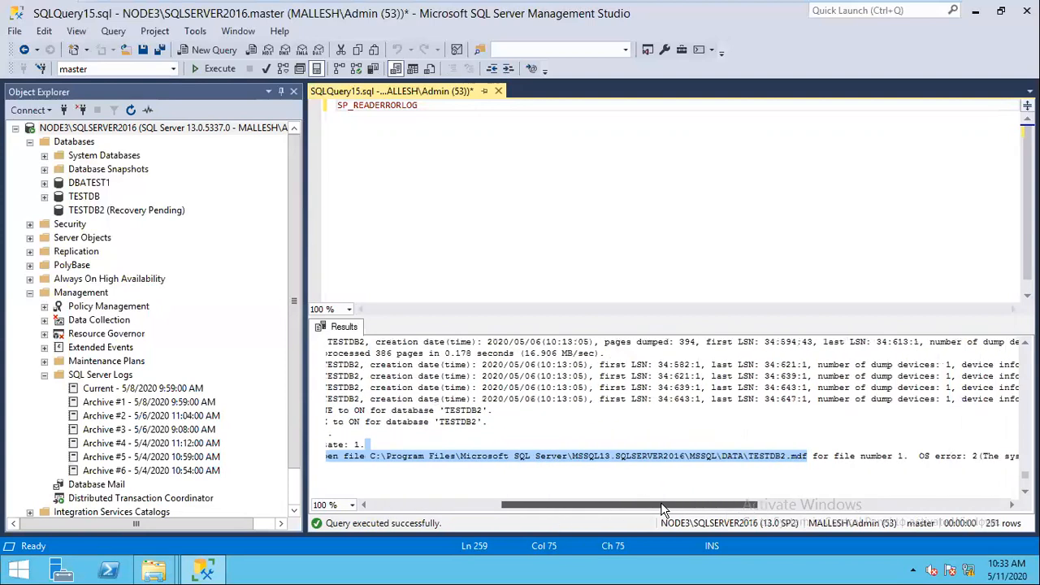
drag(660, 504, 672, 506)
click(154, 570)
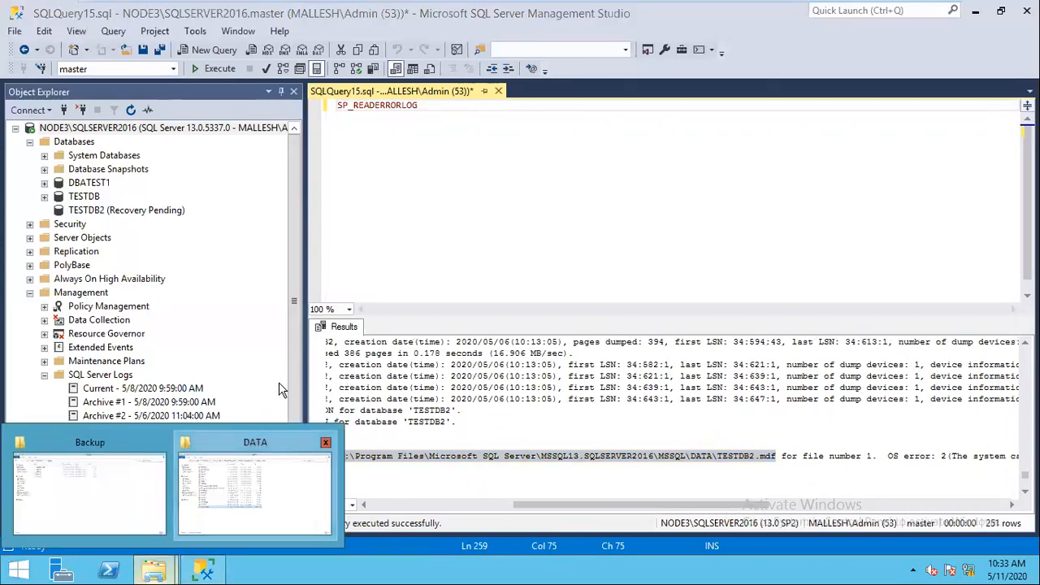
click(254, 479)
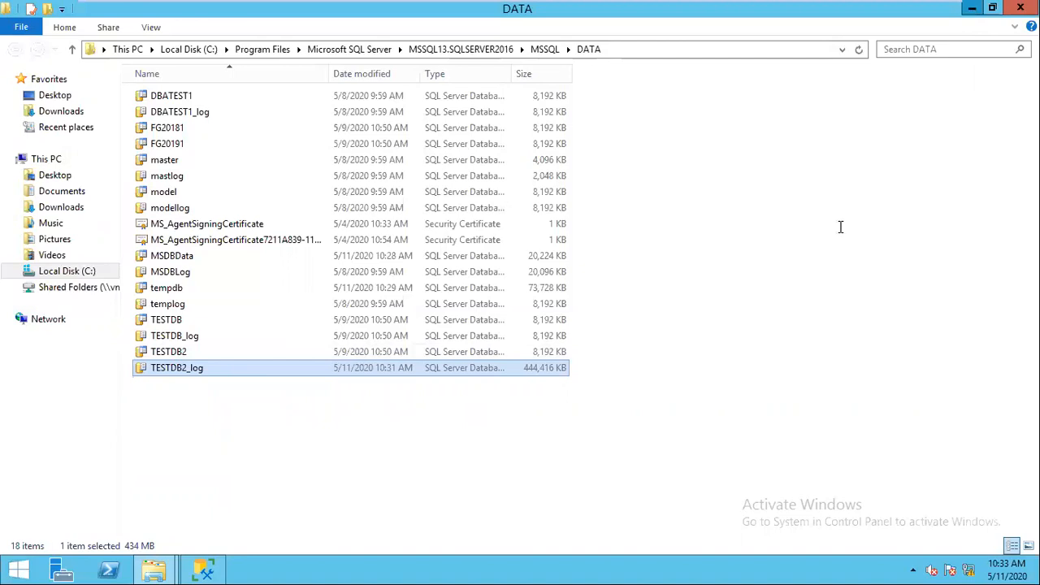
key(alt+Tab)
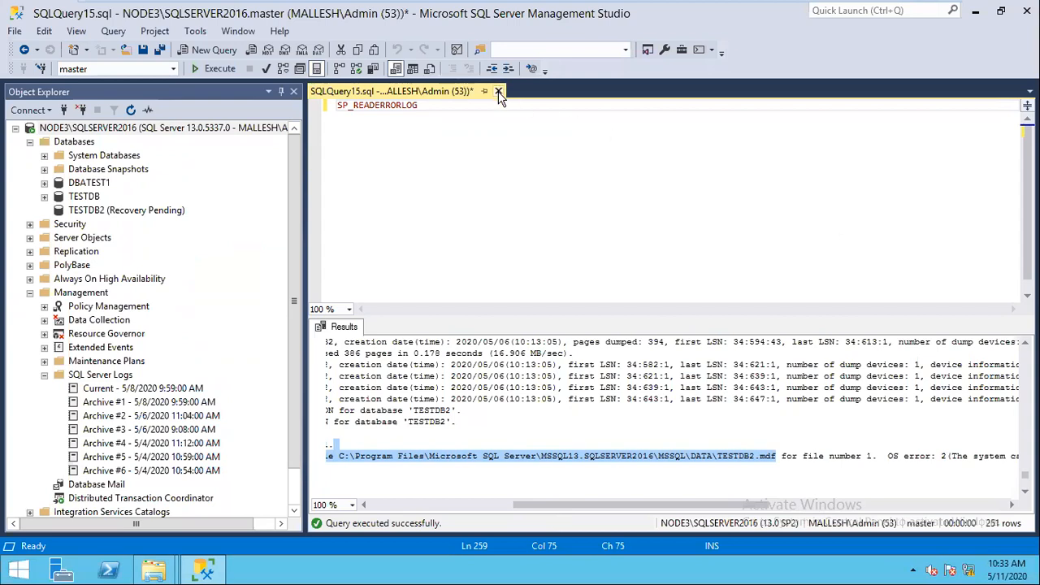
Step: Close the SQLQuery15.sql error-log query without saving and start a fresh blank query
key(ctrl+F4)
click(585, 375)
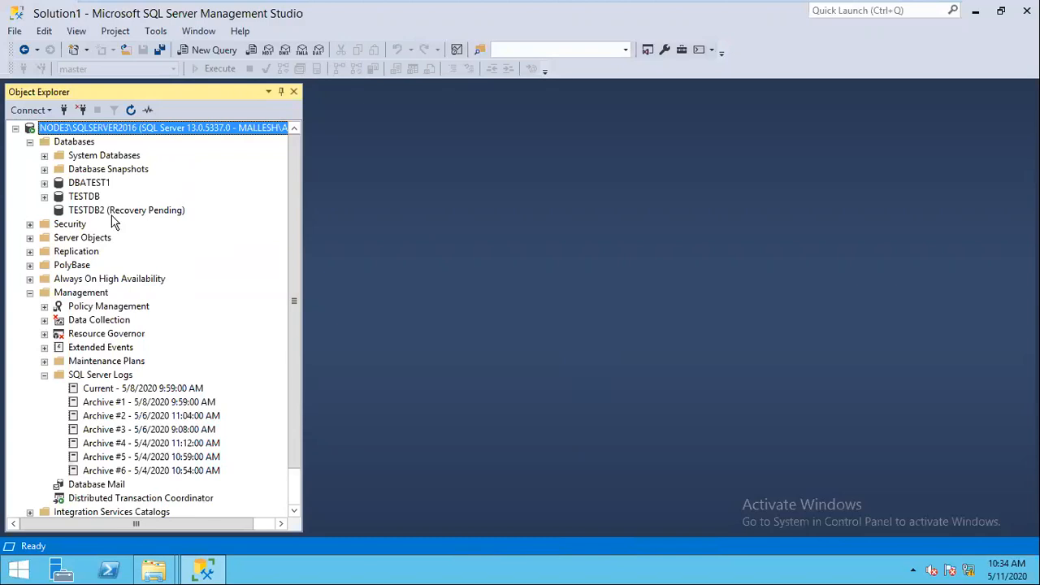
click(207, 50)
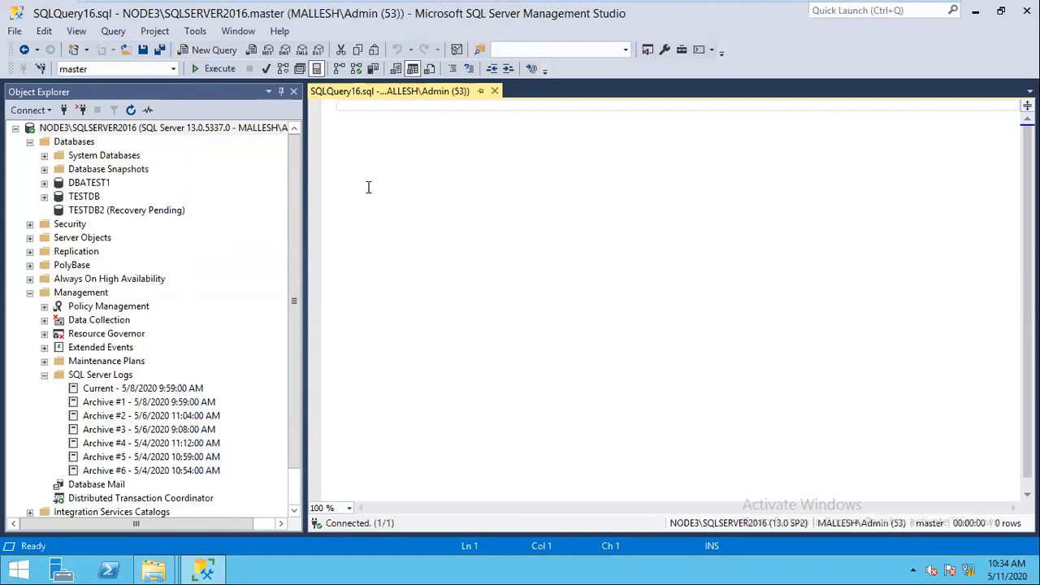
Step: Type BACKUP LOG TESTDB2 TO DISK = 'C:\BACKUP\TAILLOG.TRN' WITH NO_TRUNCATE
text(BACKUP LOG )
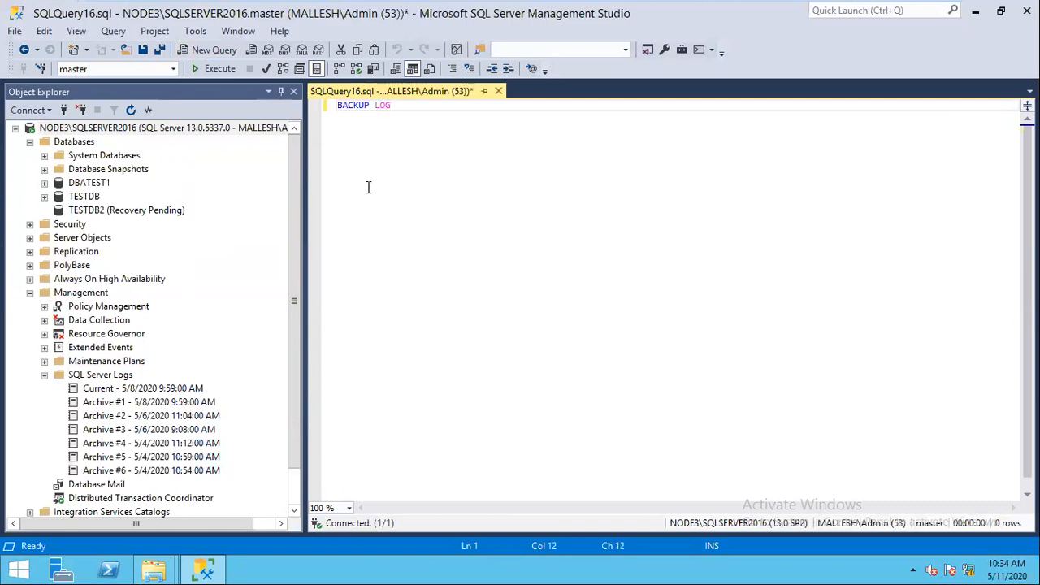
text(TESTDB2 T)
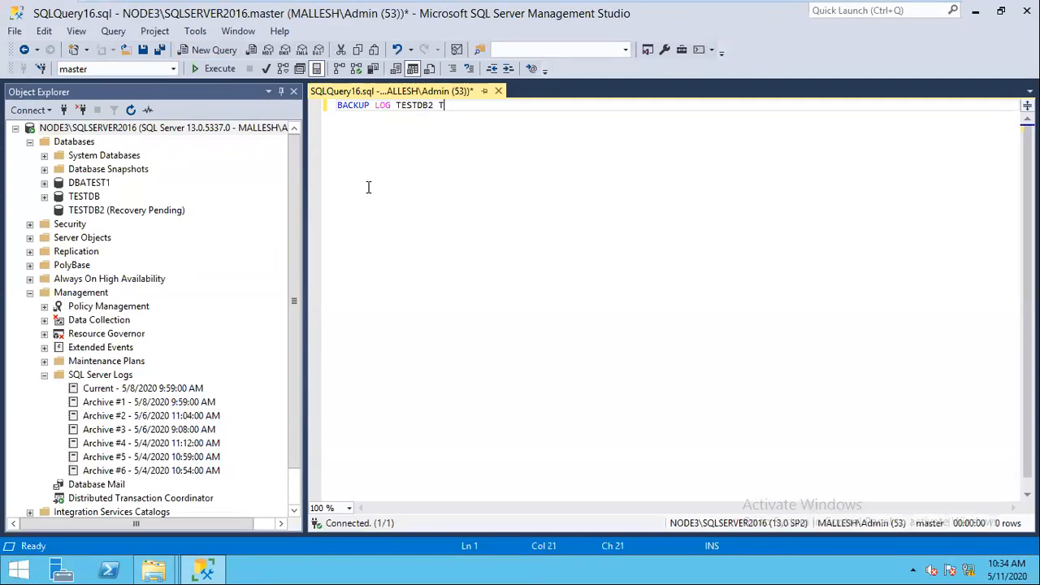
text(O DISK = 'C:\BACK)
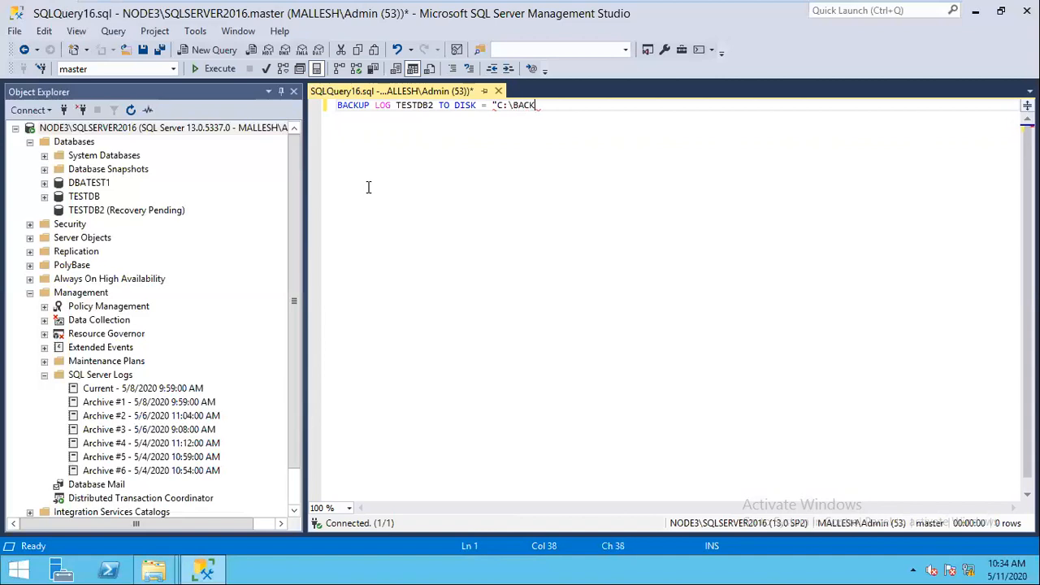
text(UP\TAILO)
text(LG)
key(BackSpace)
key(BackSpace)
key(BackSpace)
text(LOG)
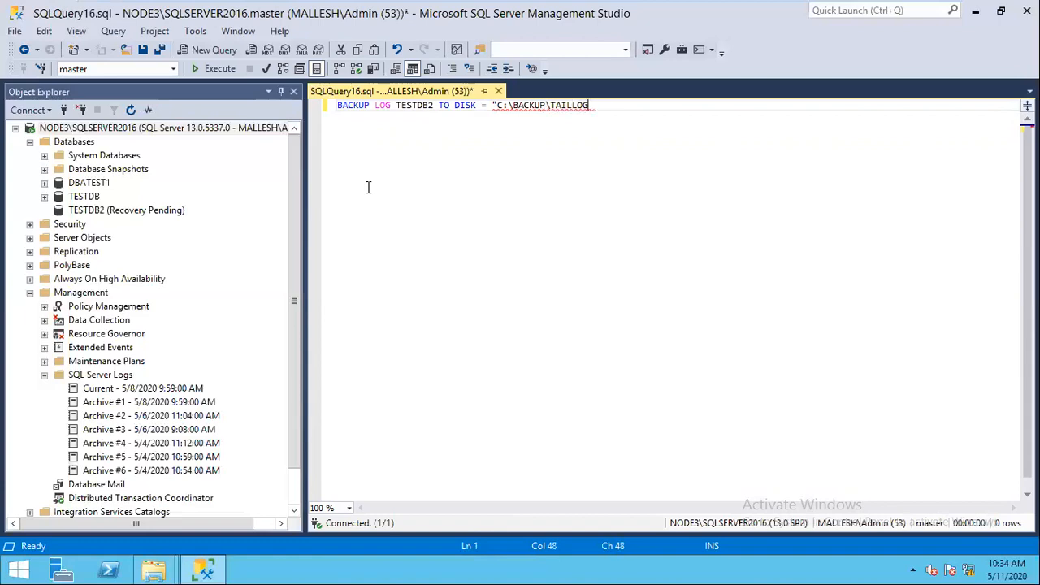
text(.TRN' WITH NO)
key(BackSpace)
key(BackSpace)
key(BackSpace)
text(NO_)
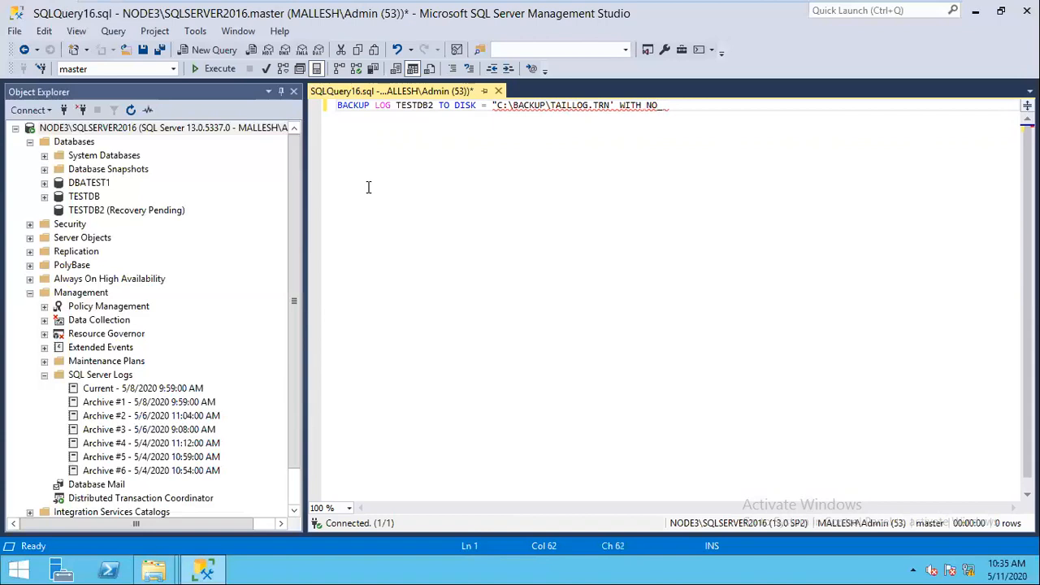
text(TRUNCATE)
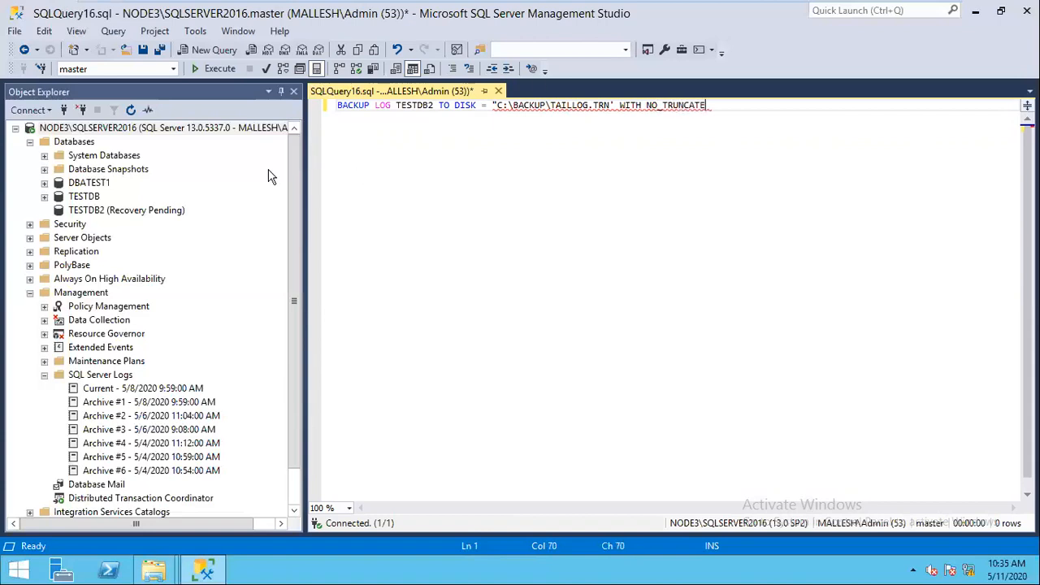
Step: Fix the path's opening quote, then parse and execute the tail-log backup
click(497, 106)
key(BackSpace)
text(')
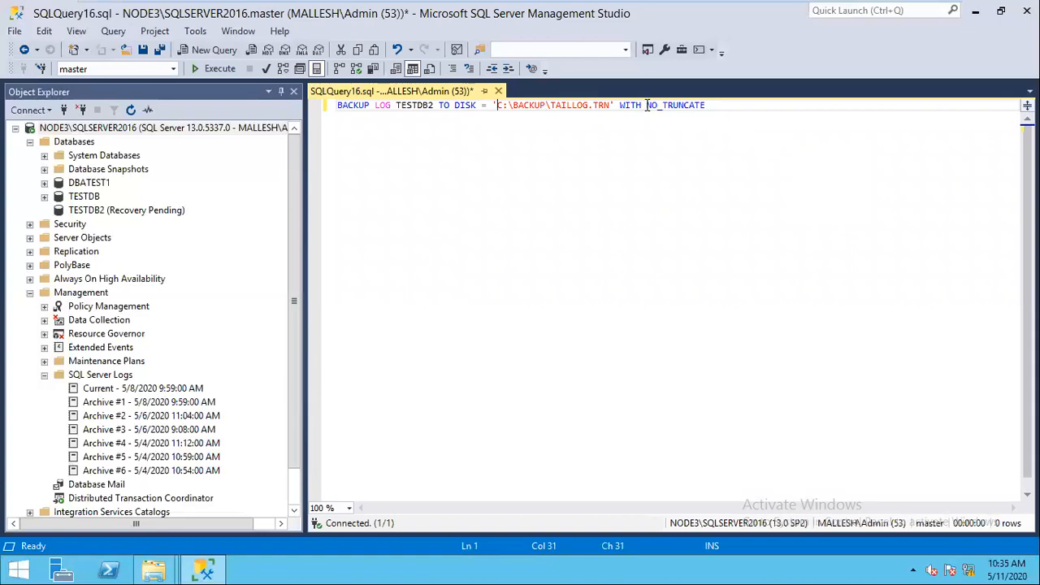
double_click(686, 105)
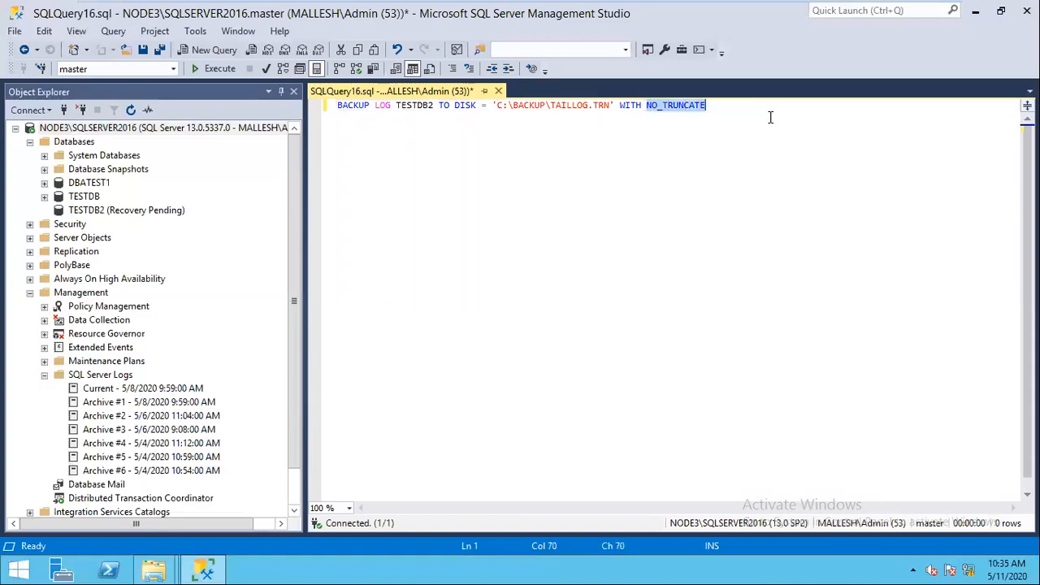
click(776, 208)
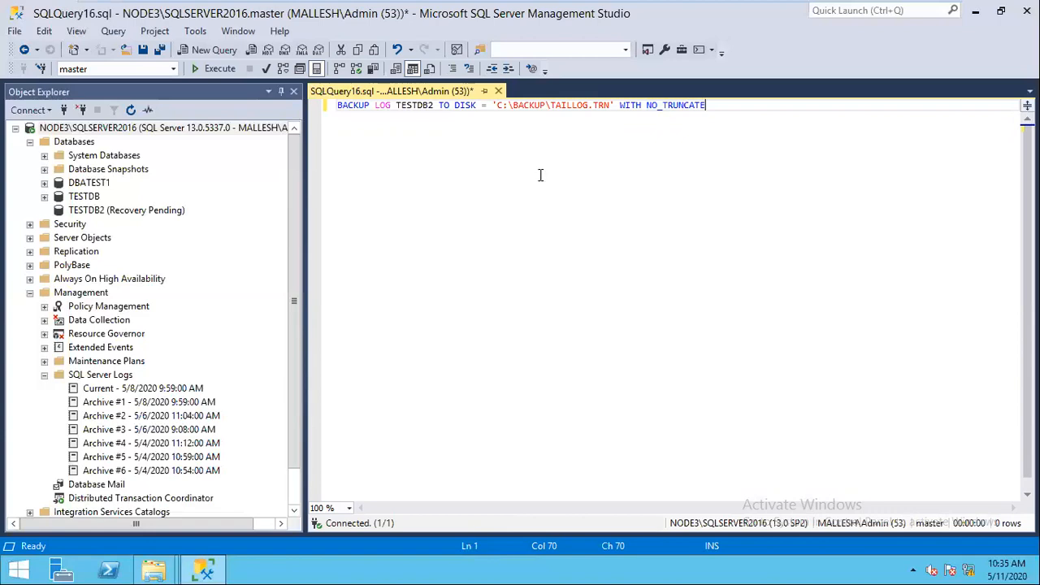
click(270, 73)
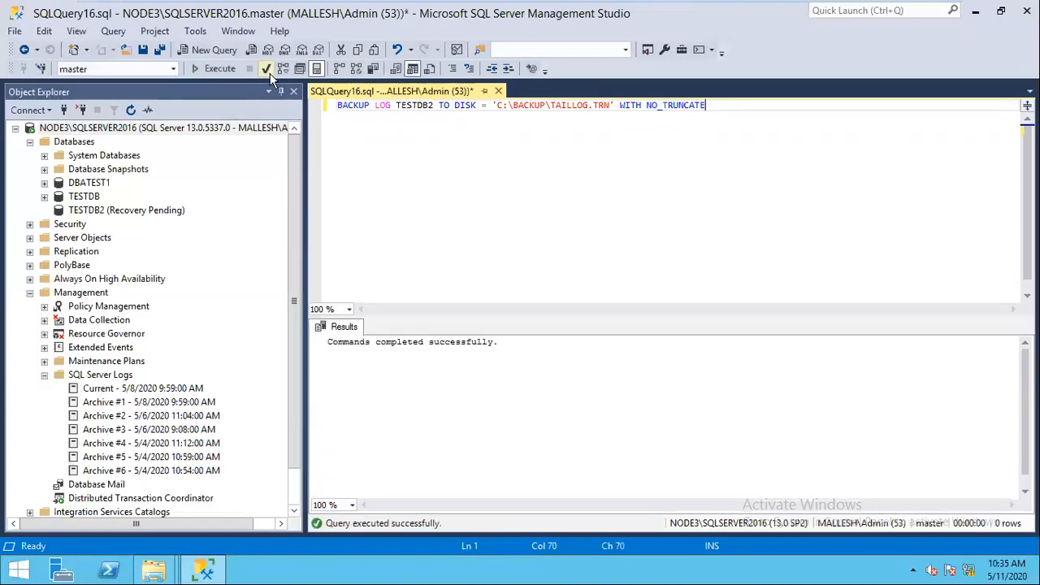
click(221, 71)
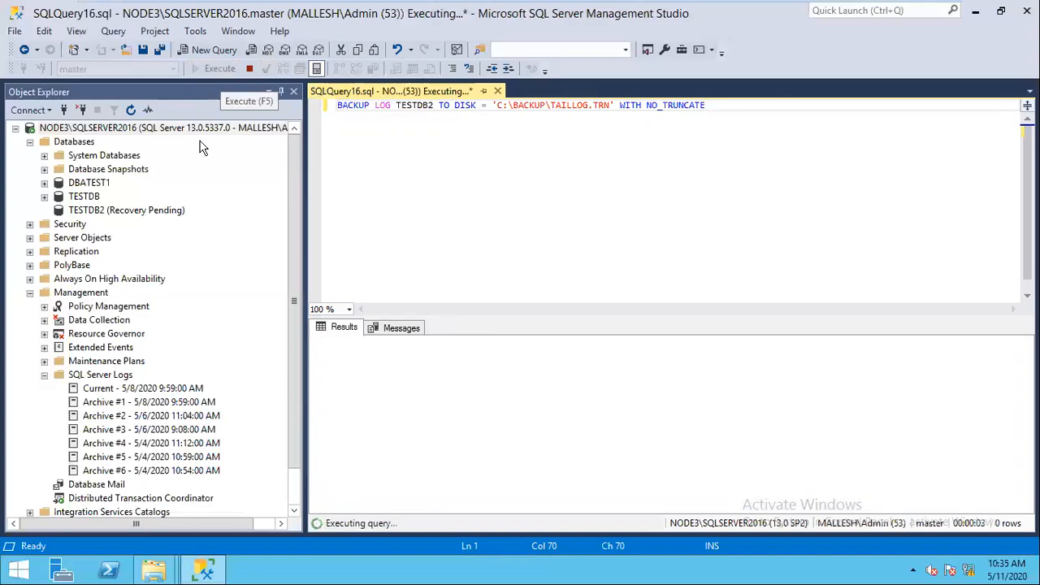
Step: Confirm TAILLOG.TRN sits in C:\Backup, then close the finished backup query in SSMS
mouse_move(158, 572)
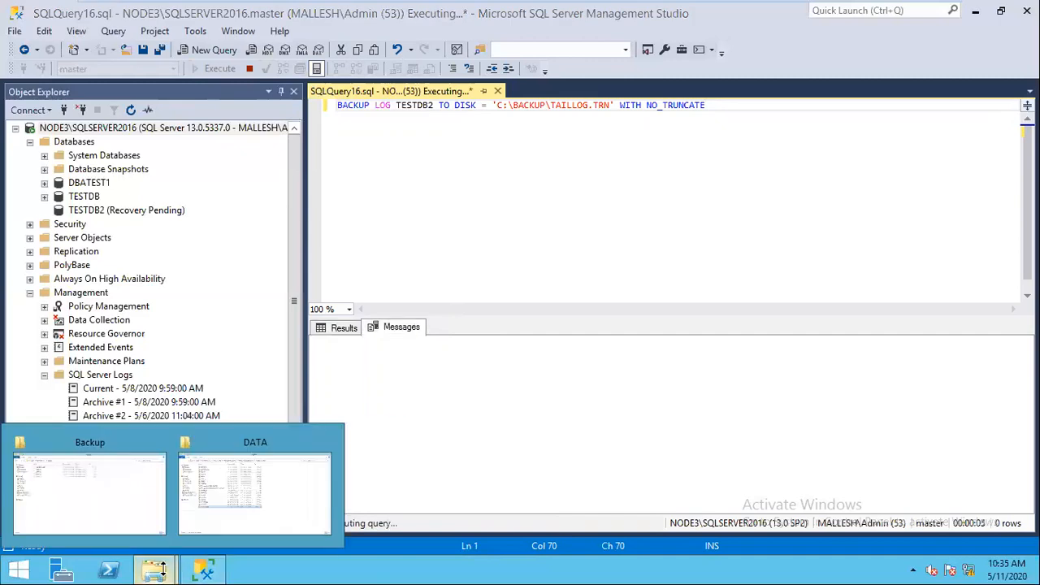
click(111, 520)
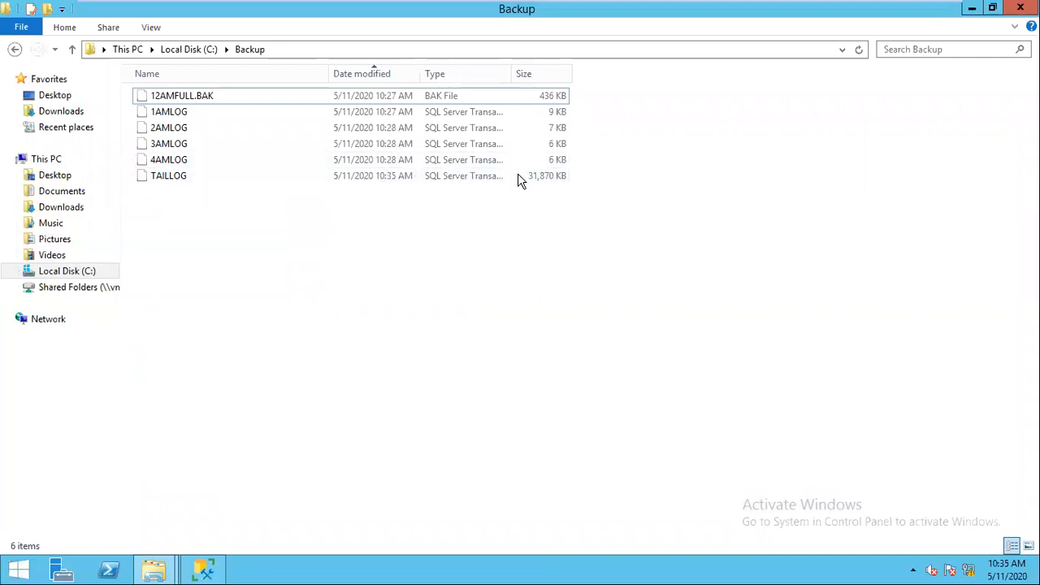
key(alt+Tab)
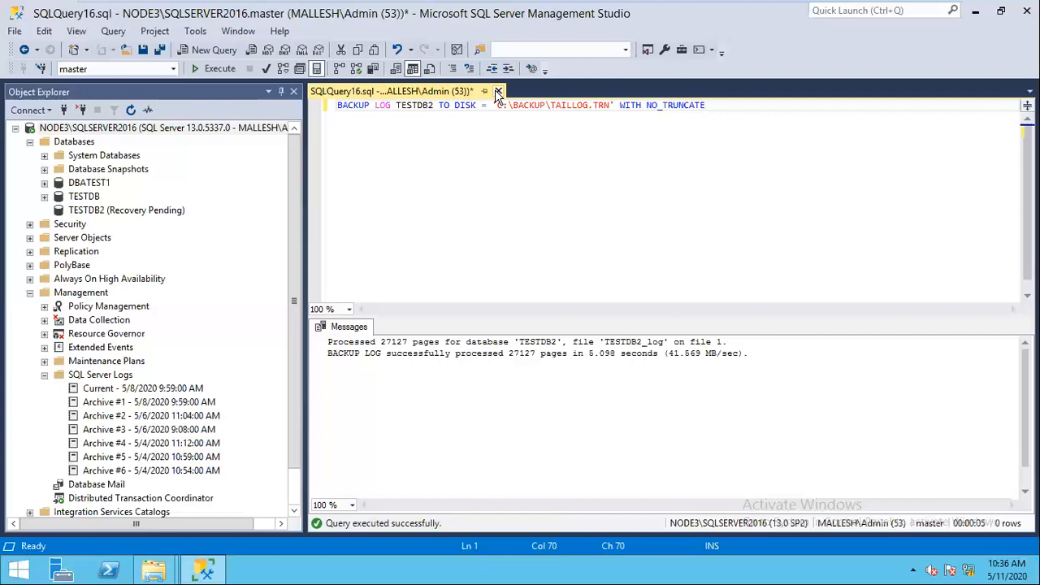
click(498, 92)
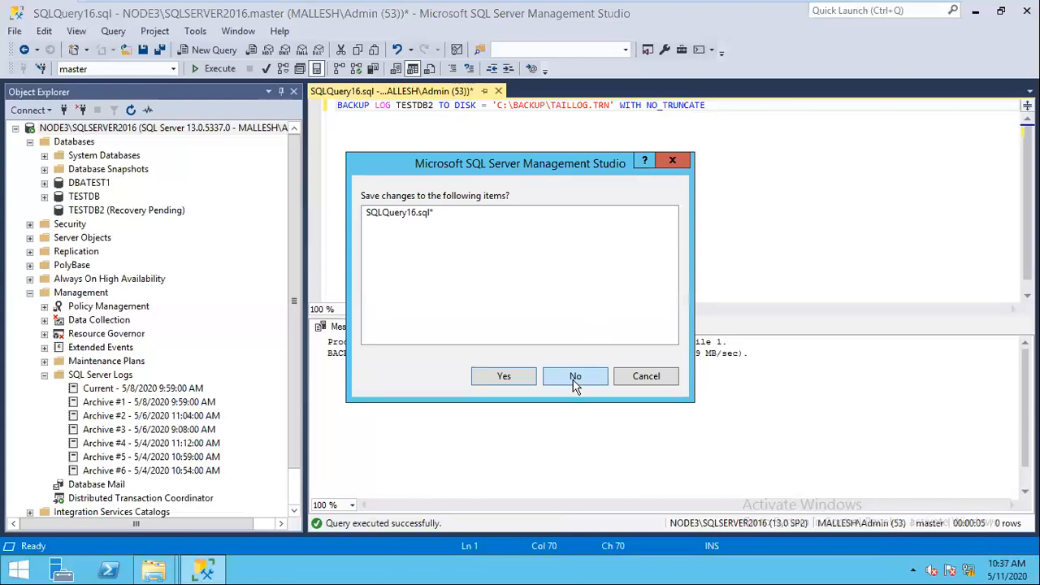
Step: Discard the unsaved query, refresh the databases, and start a Restore Database for TESTDB2
click(575, 377)
click(131, 111)
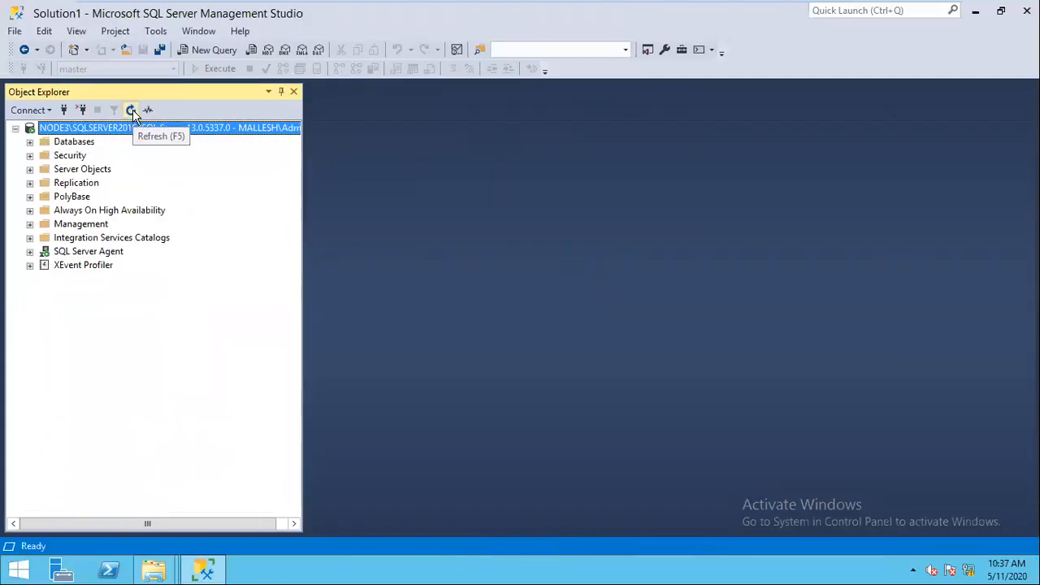
click(29, 142)
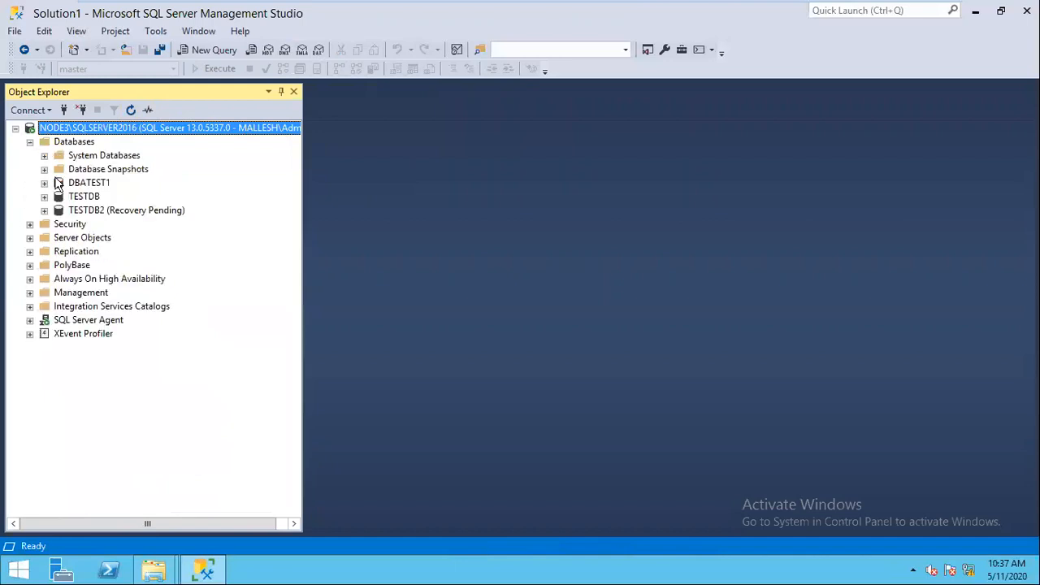
right_click(119, 210)
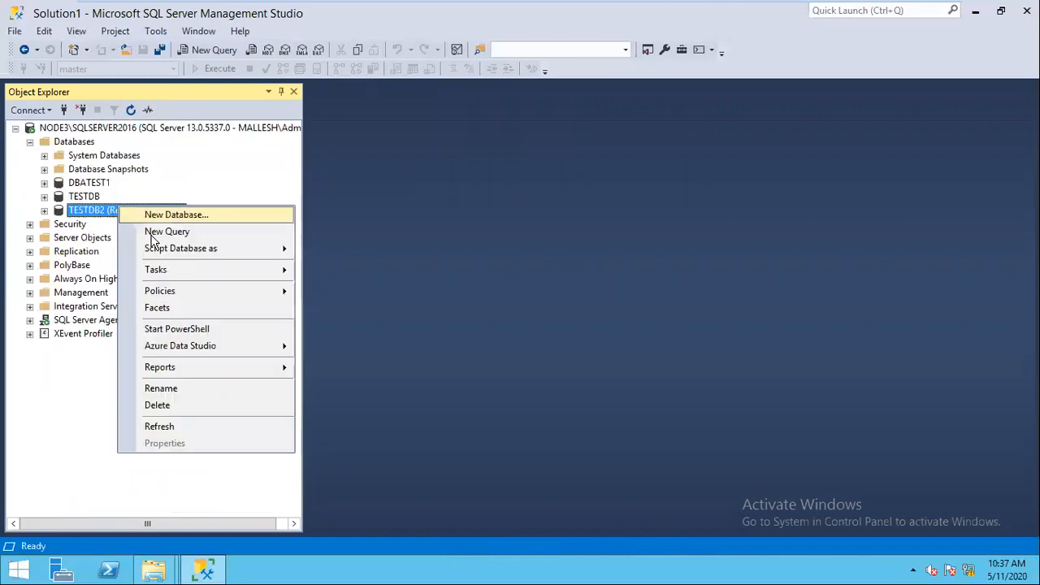
mouse_move(224, 273)
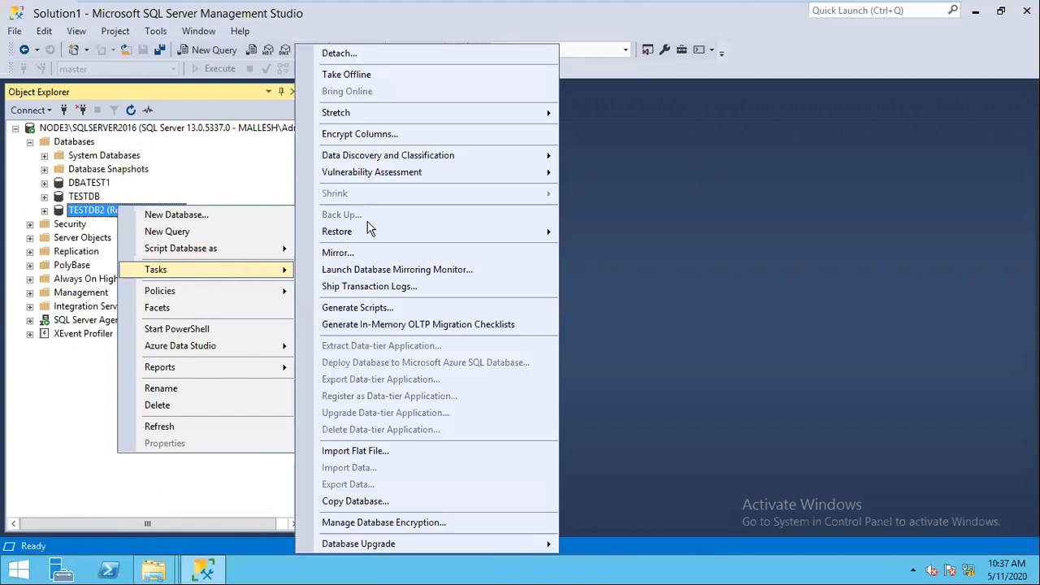
mouse_move(417, 231)
click(606, 236)
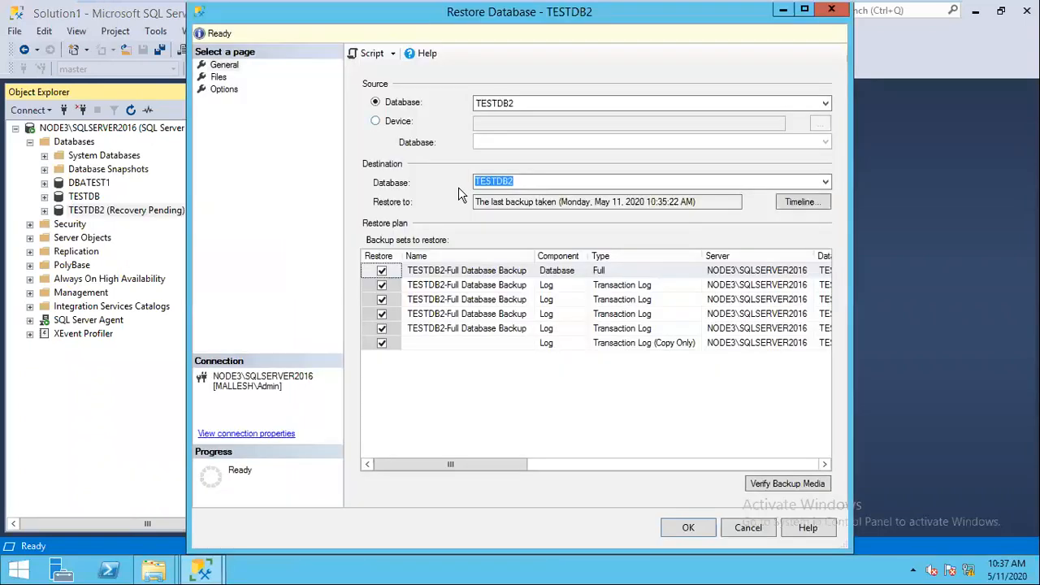
Step: Select C:\Backup\12AMFULL.BAK as the restore device
click(375, 120)
click(820, 123)
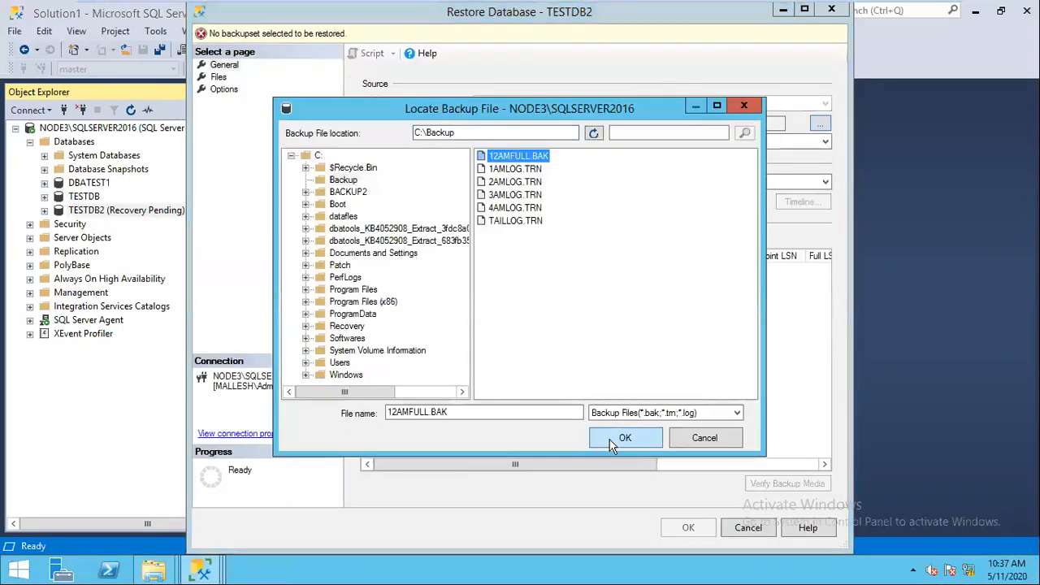
click(613, 444)
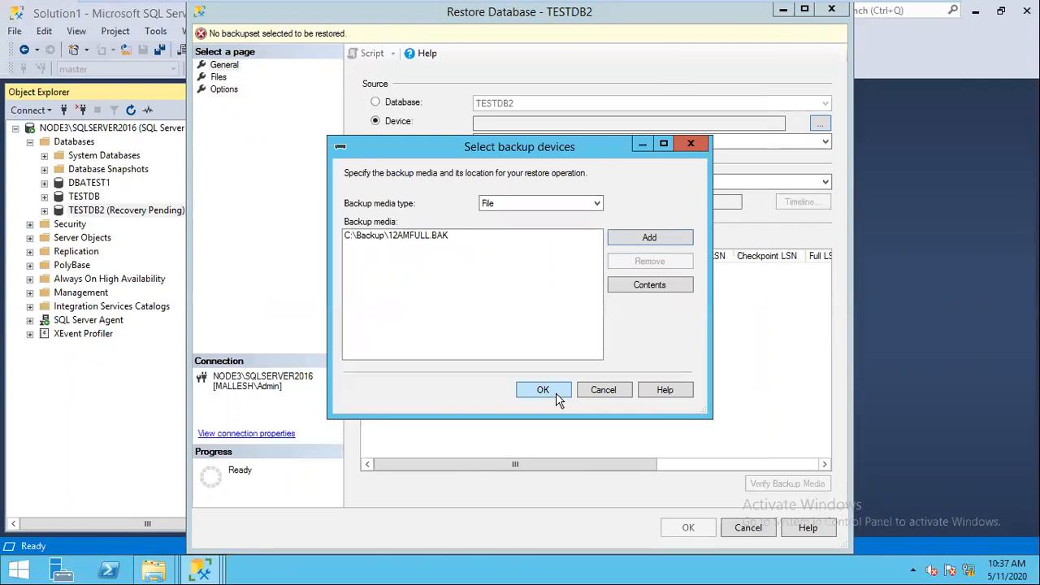
click(556, 393)
Step: Restore with REPLACE and RESTORE WITH NORECOVERY, then acknowledge the success message
click(224, 90)
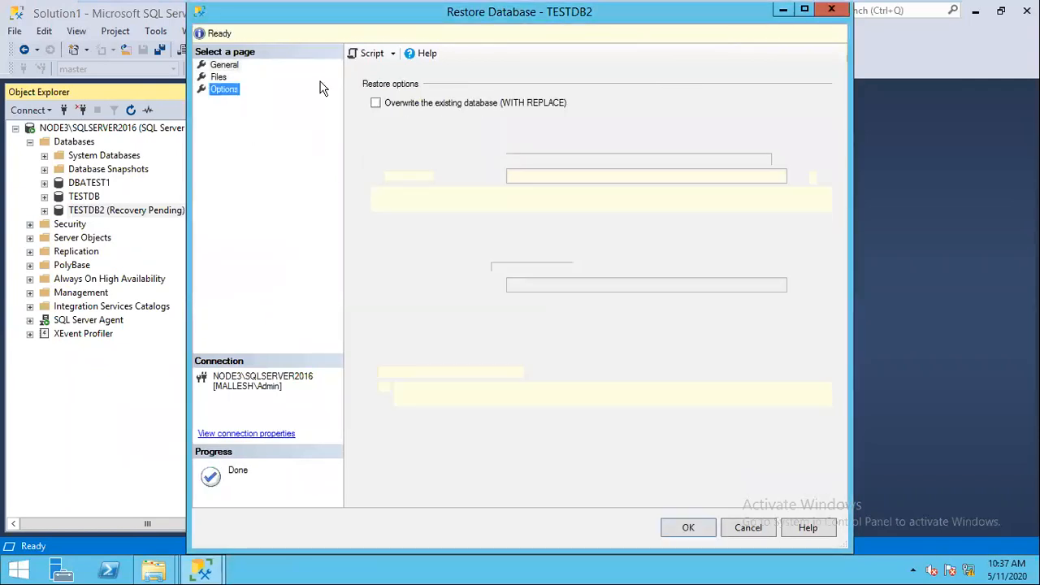
click(405, 102)
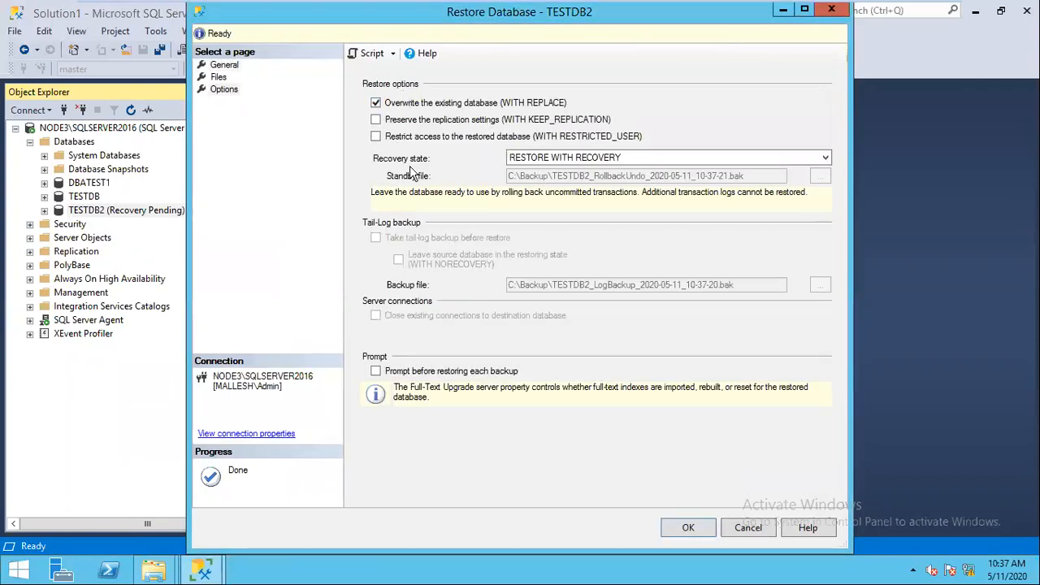
click(569, 159)
click(571, 182)
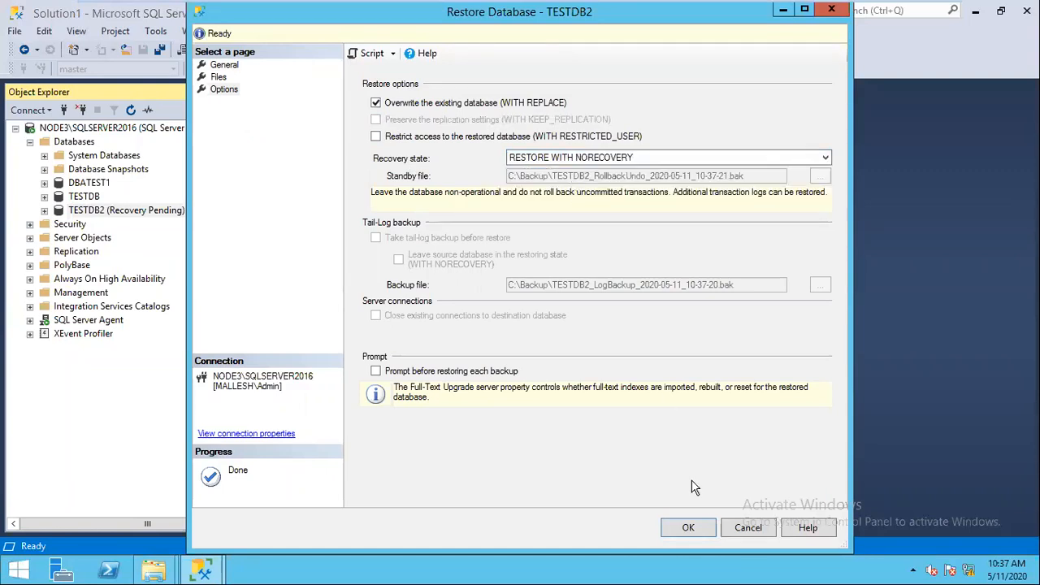
click(687, 528)
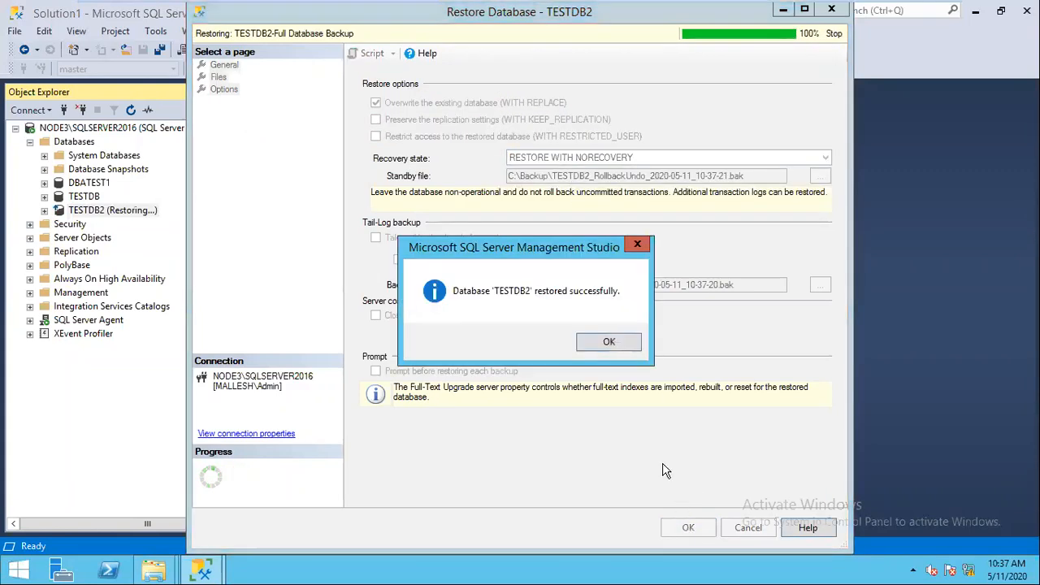
click(609, 340)
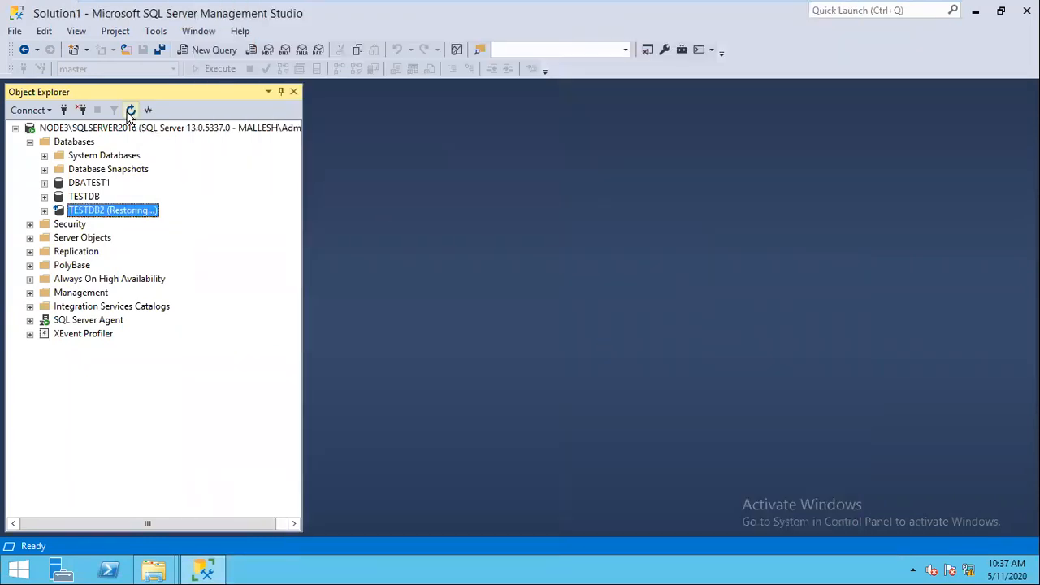
Step: Start a TESTDB2 transaction log restore from device C:\Backup\1AMLOG.TRN
right_click(134, 214)
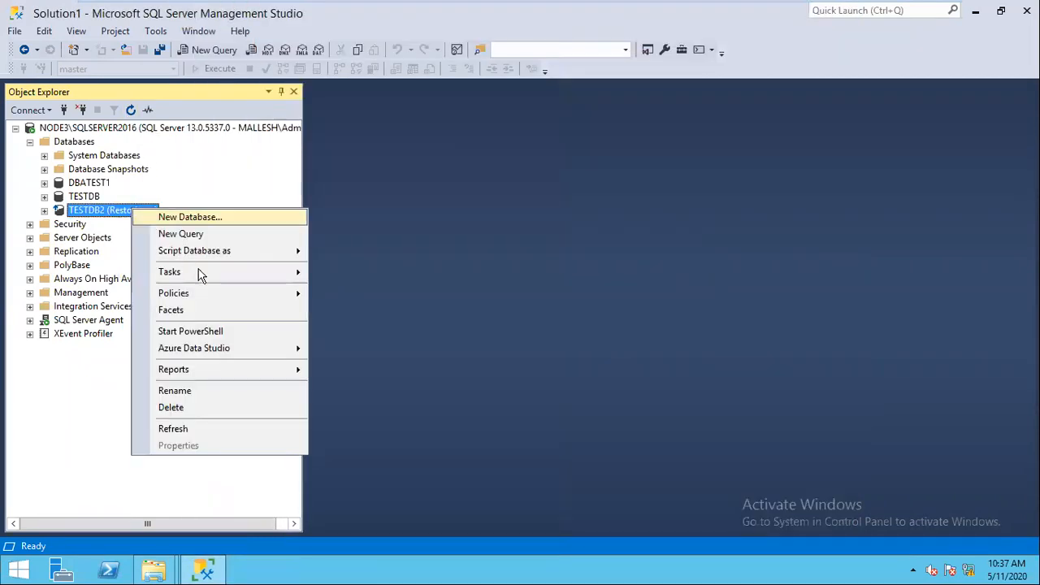
mouse_move(253, 273)
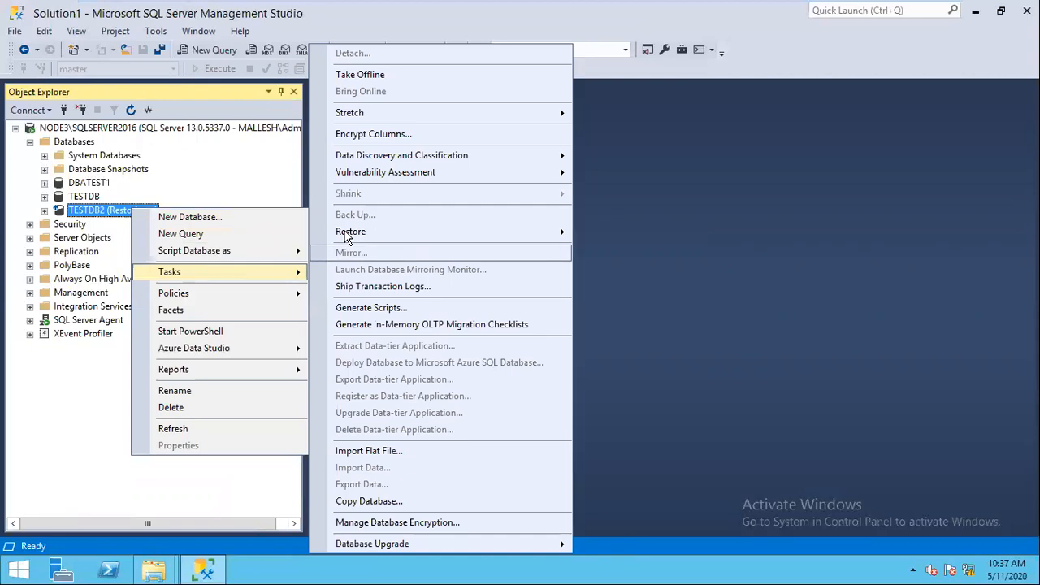
mouse_move(349, 234)
click(631, 270)
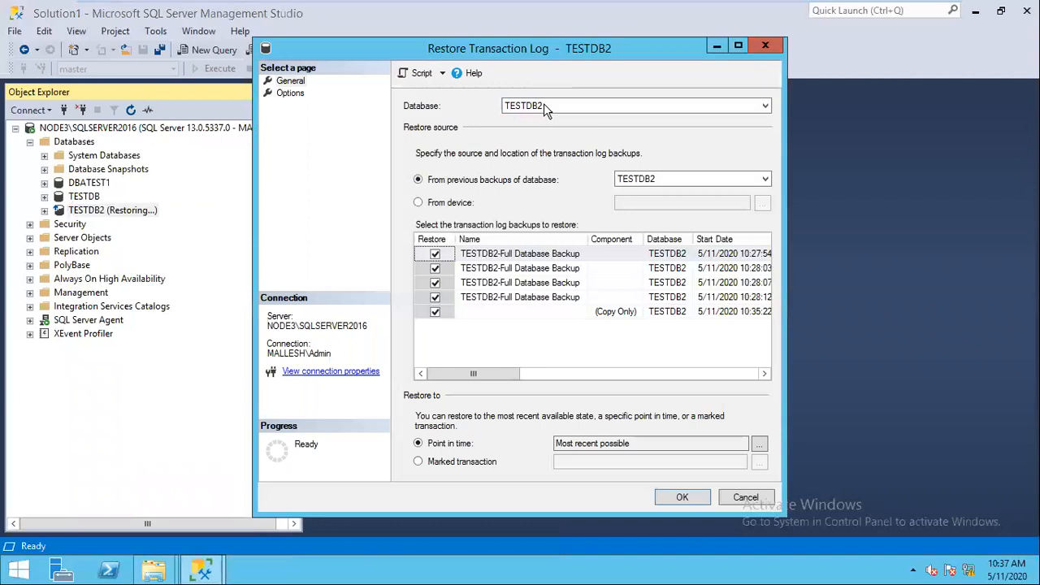
click(420, 202)
click(762, 203)
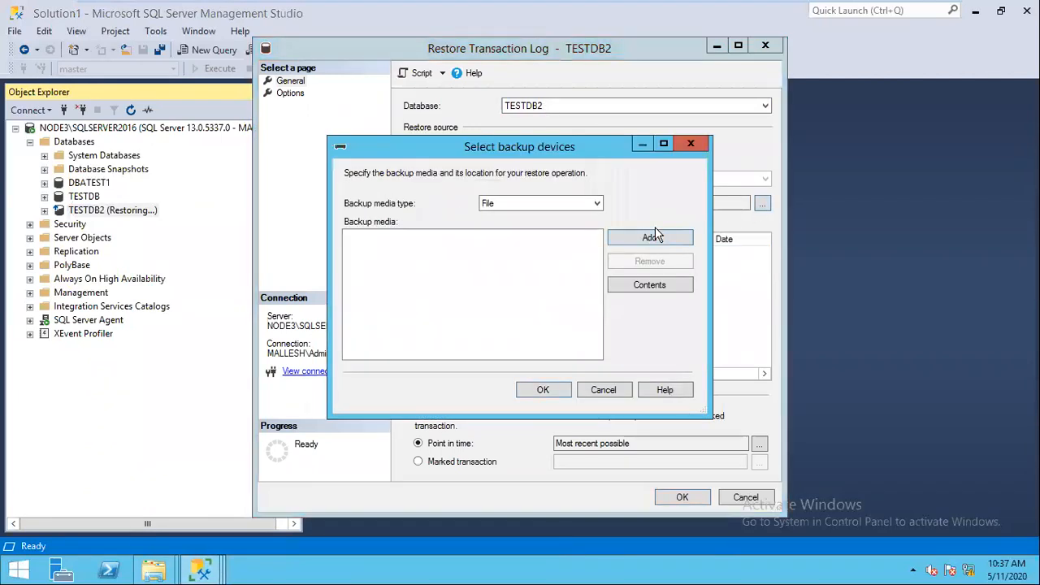
click(654, 251)
click(524, 168)
click(623, 438)
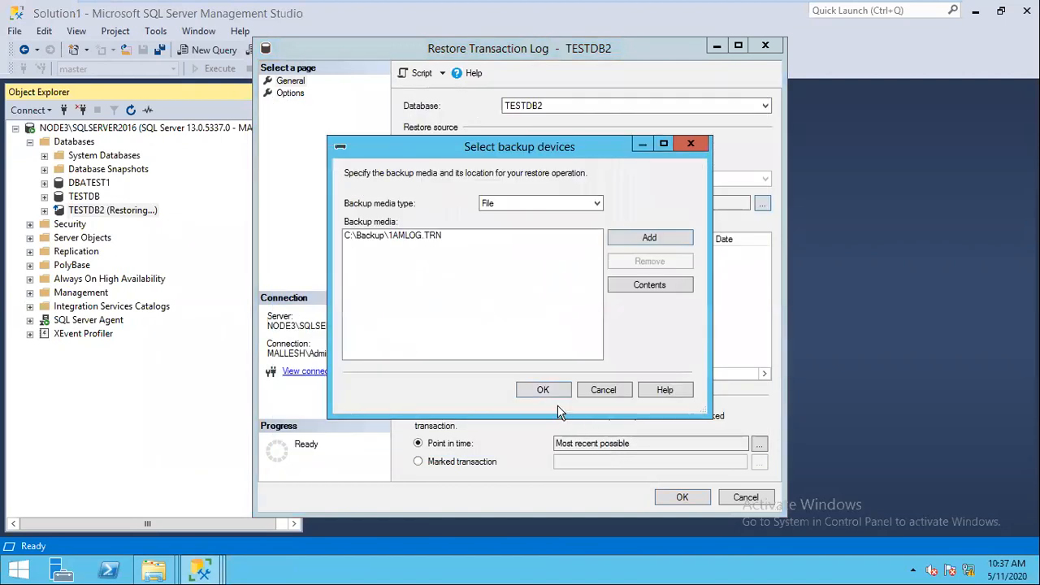
click(544, 391)
Step: Choose NORECOVERY and script the log restore into a query window
click(290, 93)
click(417, 254)
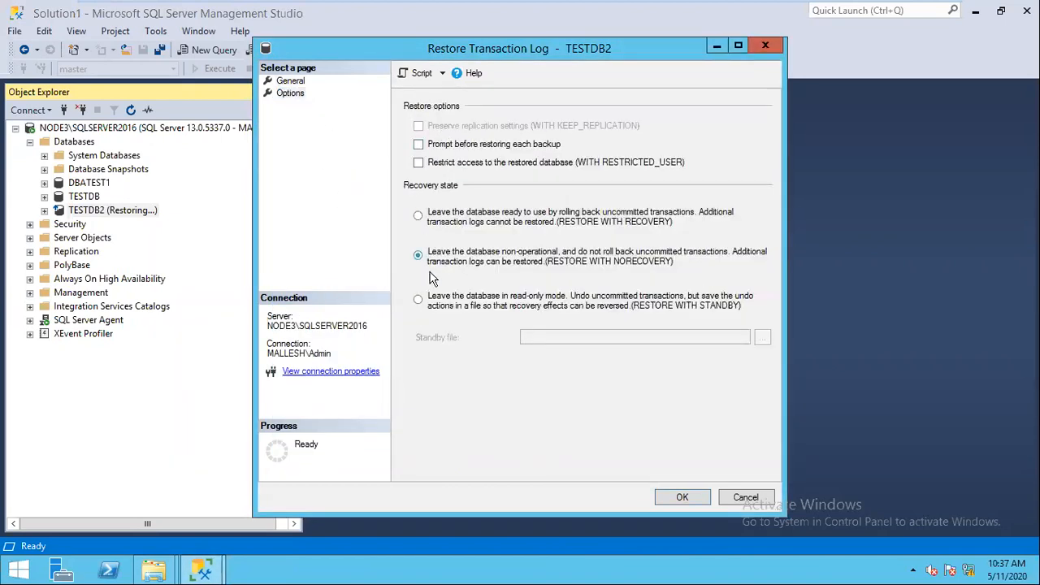
click(419, 73)
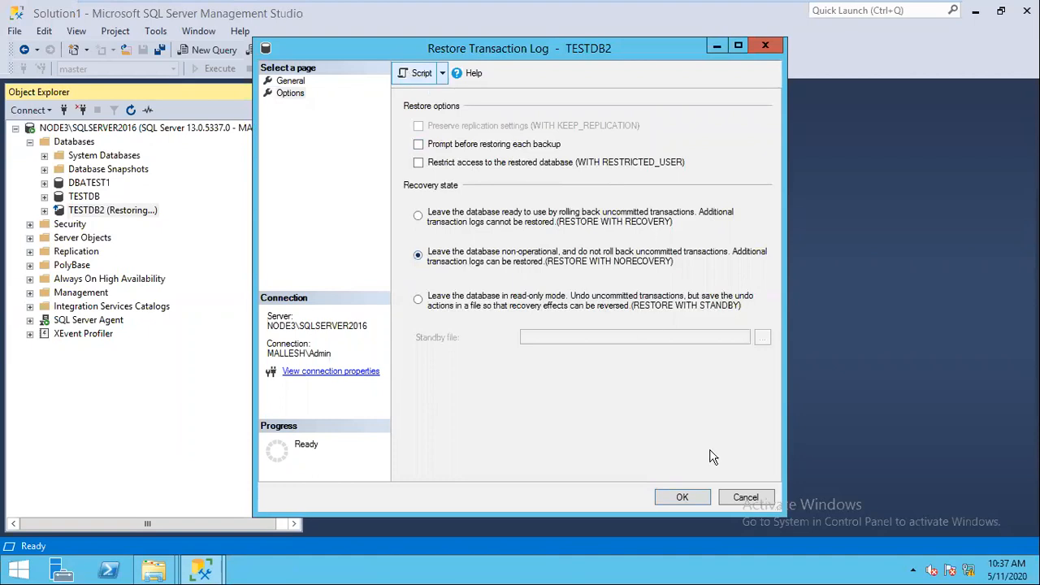
click(745, 497)
Step: Run the RESTORE LOG script for 1AMLOG, 2AMLOG, 3AMLOG and 4AMLOG.TRN in turn
key(F5)
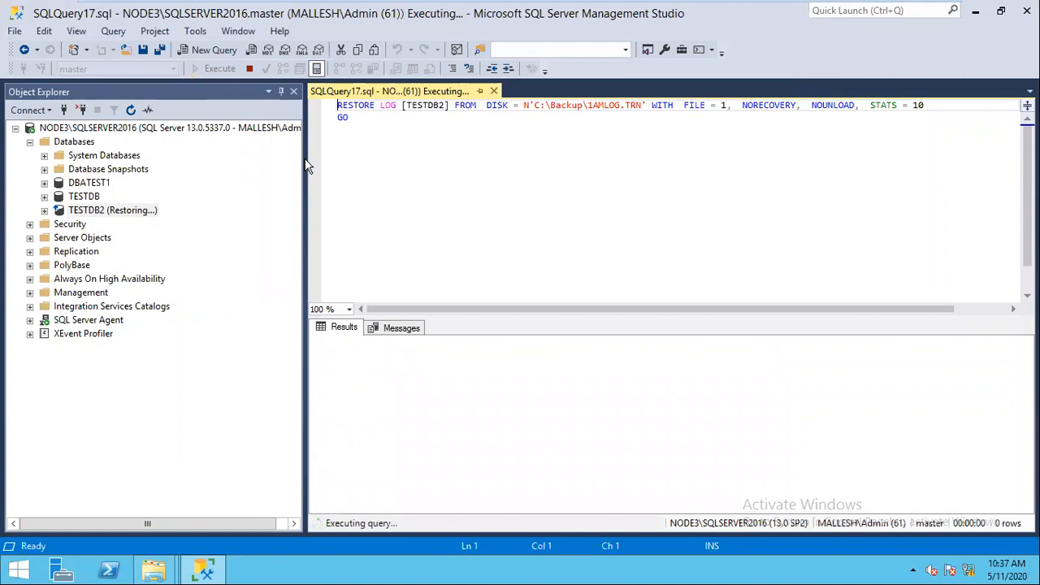
click(593, 105)
key(BackSpace)
text(2)
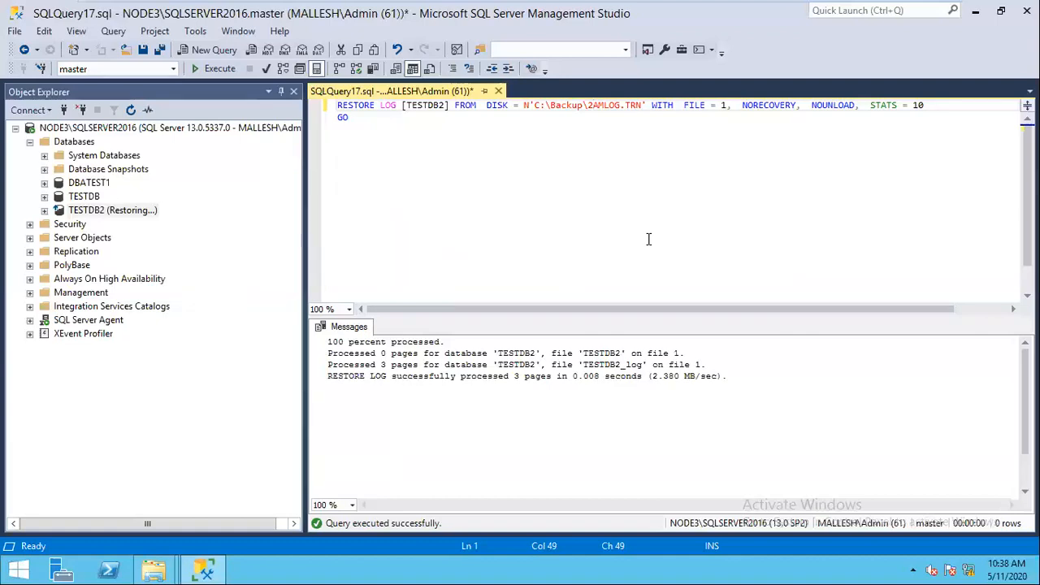
key(F5)
key(BackSpace)
text(3)
click(207, 66)
key(BackSpace)
text(4)
click(208, 70)
Step: Change the restore script's file name to TAILLOG.TRN
click(619, 105)
key(BackSpace)
key(BackSpace)
key(BackSpace)
key(BackSpace)
key(BackSpace)
key(BackSpace)
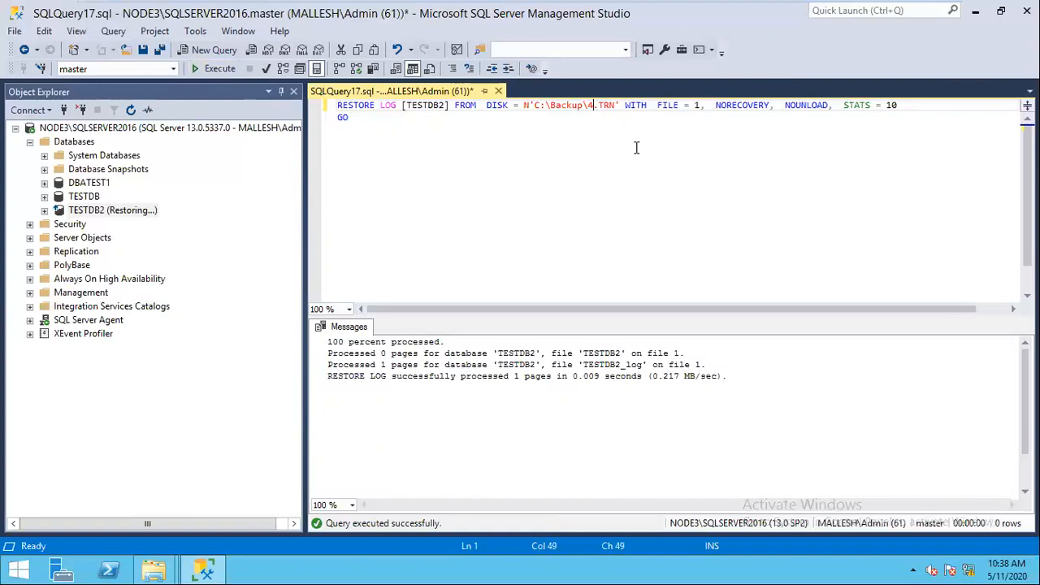
text(TAILLOG)
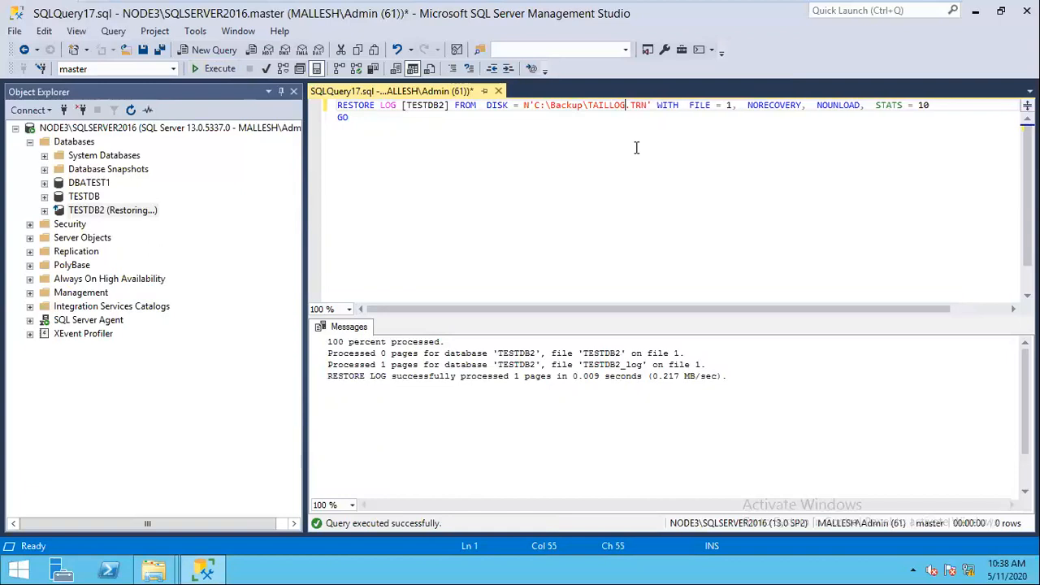
Step: Switch the TAILLOG.TRN restore from NORECOVERY to RECOVERY, parse it and execute it
click(753, 105)
key(BackSpace)
key(Delete)
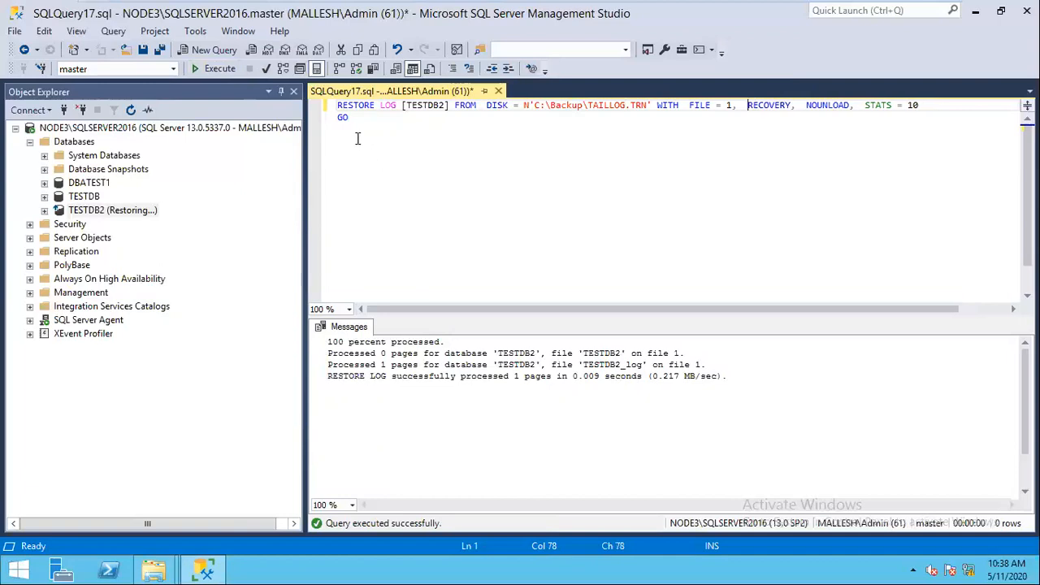
click(266, 73)
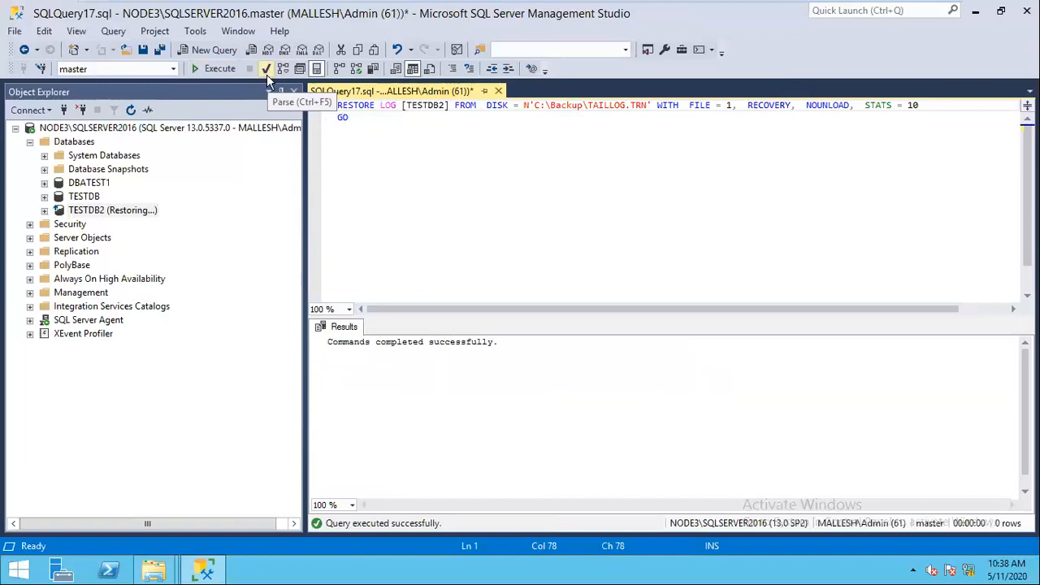
click(213, 70)
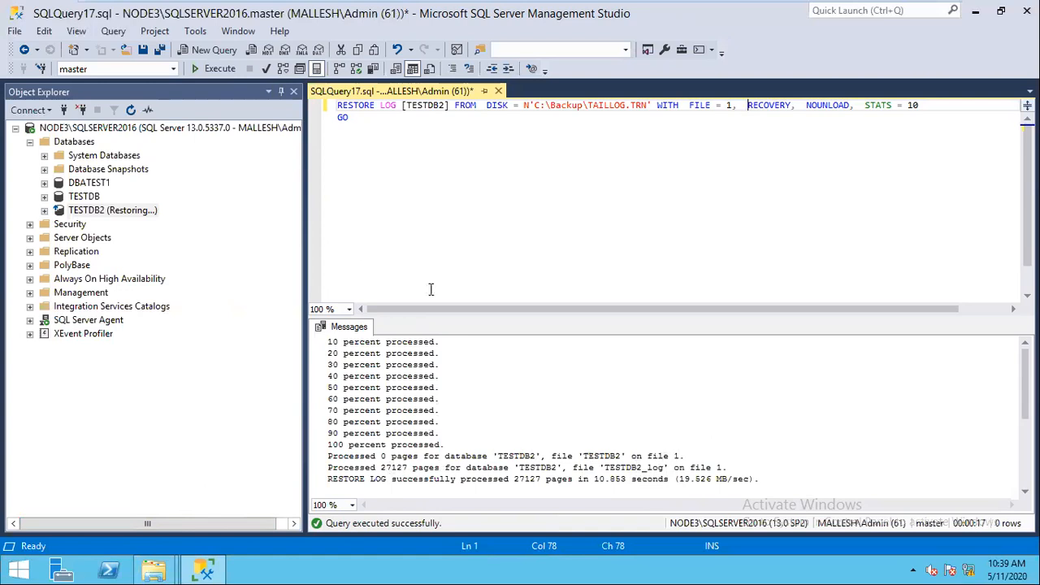
Step: Refresh the databases and expand TESTDB2 to show its tables
click(68, 143)
click(131, 111)
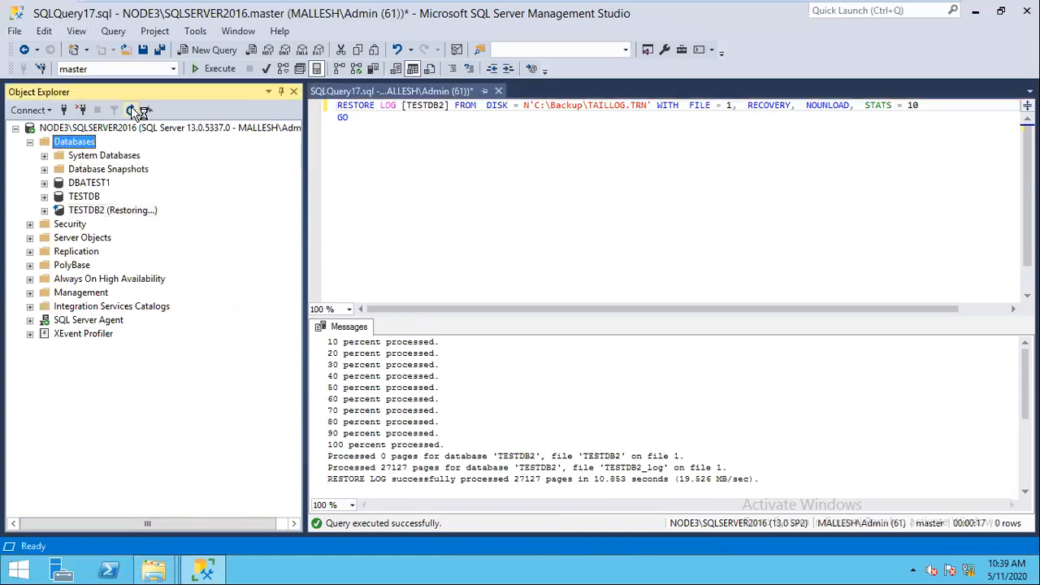
click(45, 211)
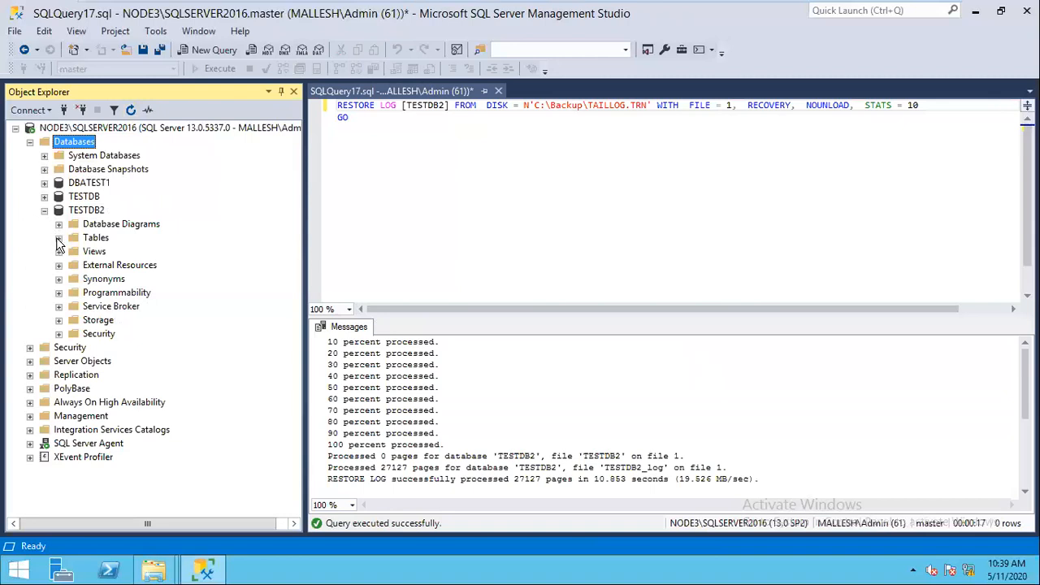
click(59, 238)
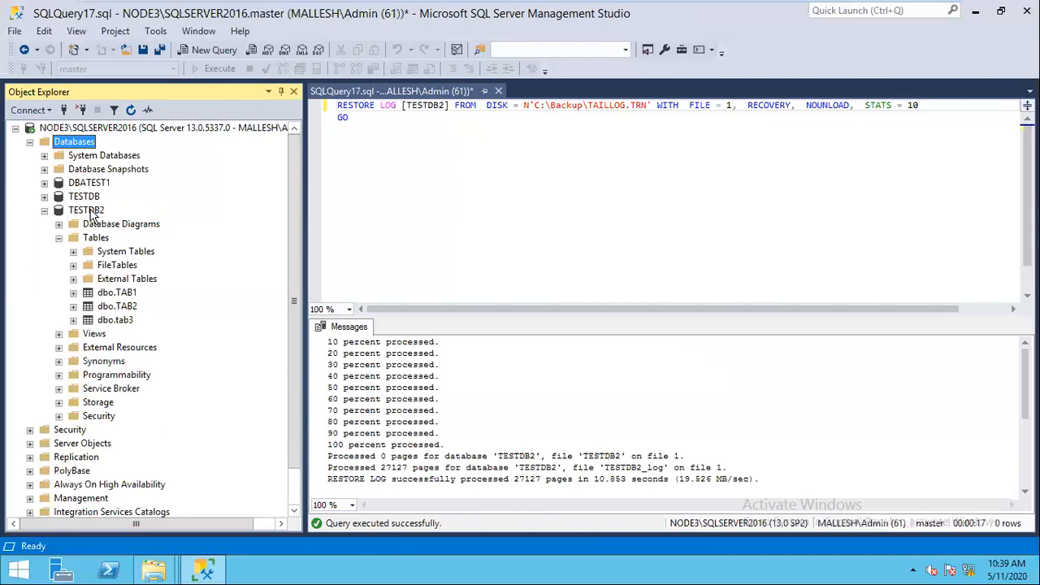
click(91, 213)
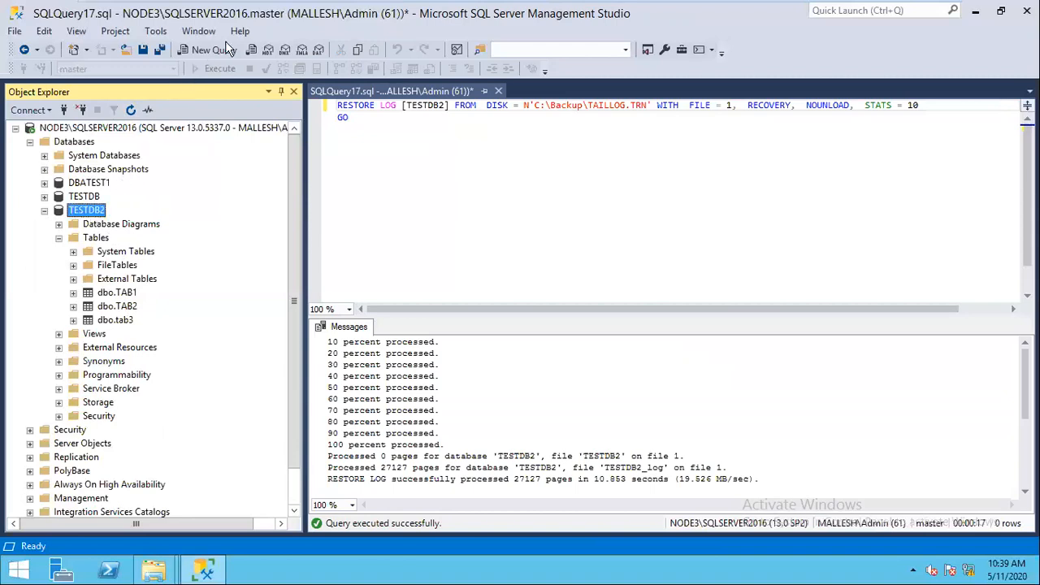
Step: Run SELECT COUNT(*) FROM TAB3 on TESTDB2, returning 2097152
click(215, 49)
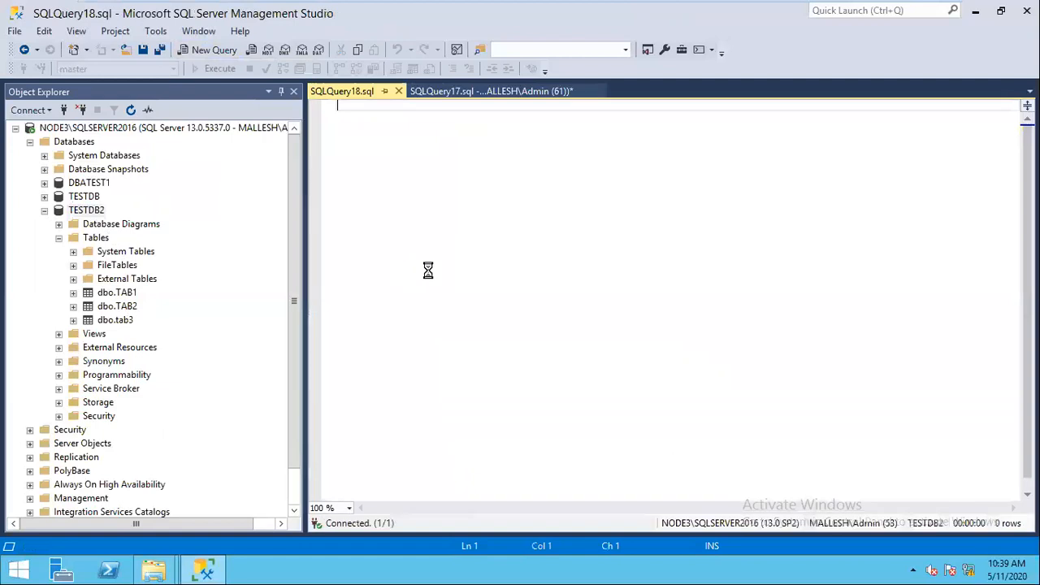
text(S)
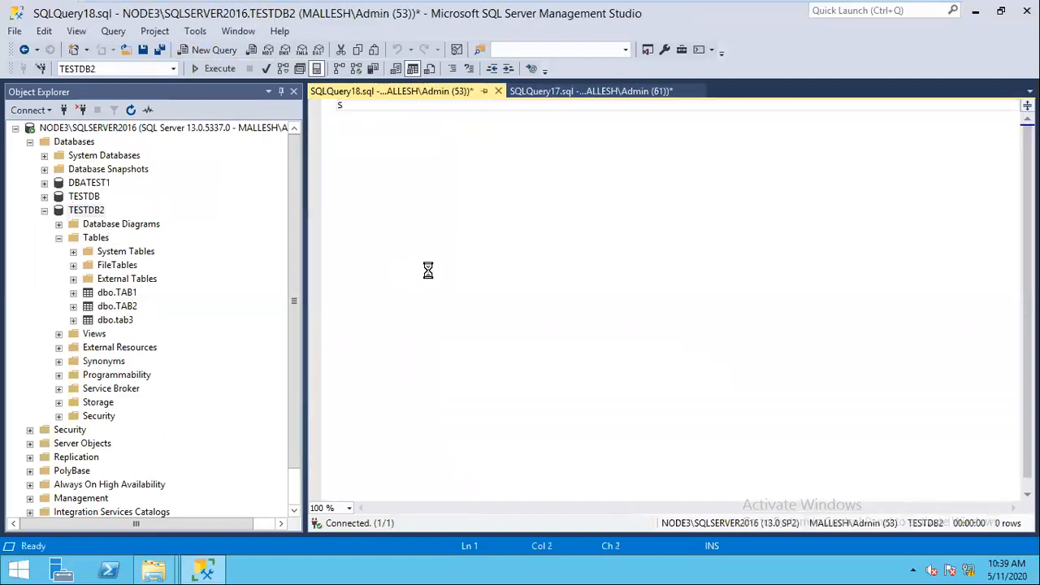
text(ELECT CO)
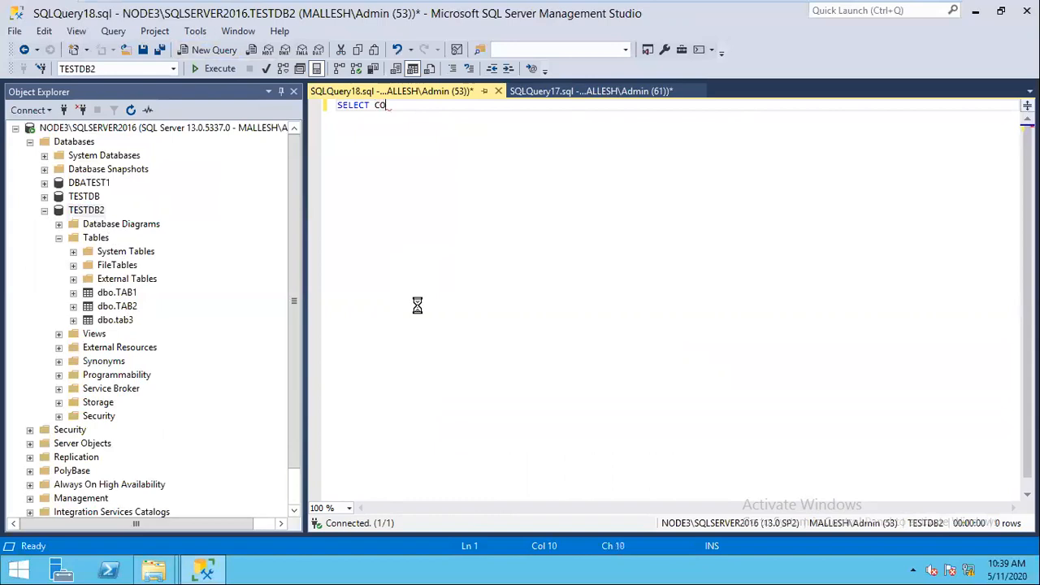
text(UNT)
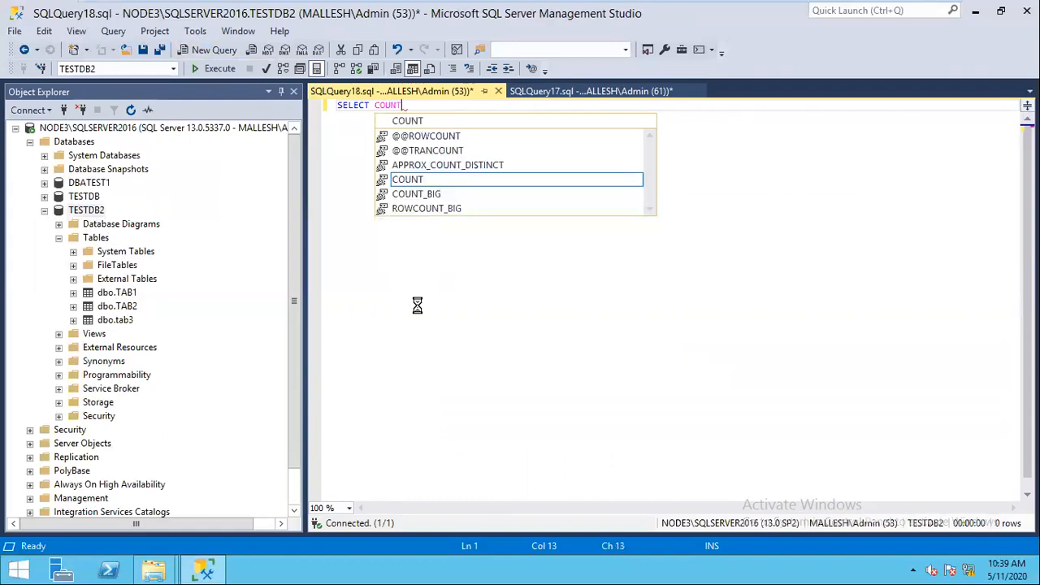
text((*) FROM TAB3)
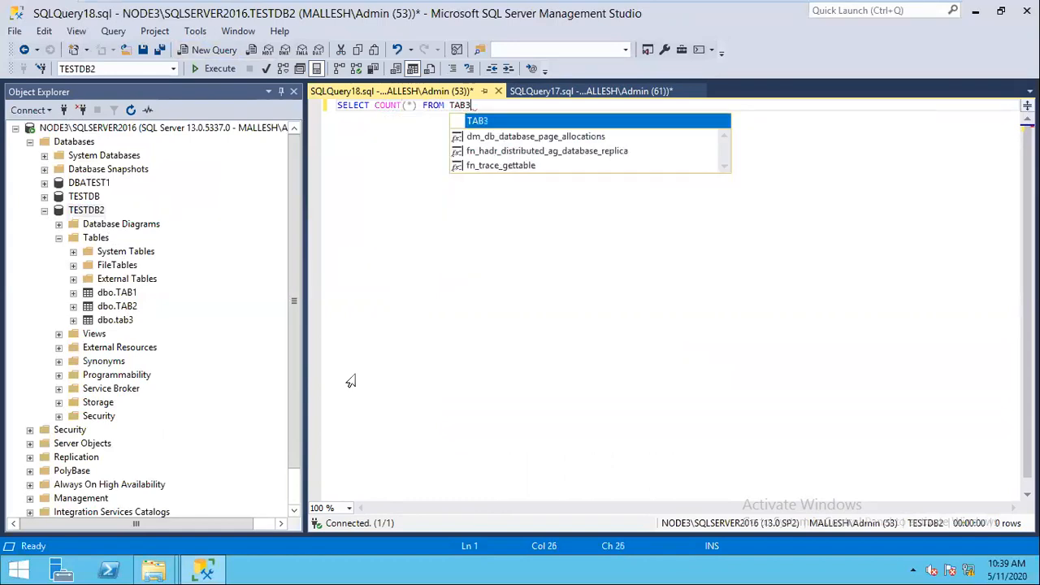
key(F5)
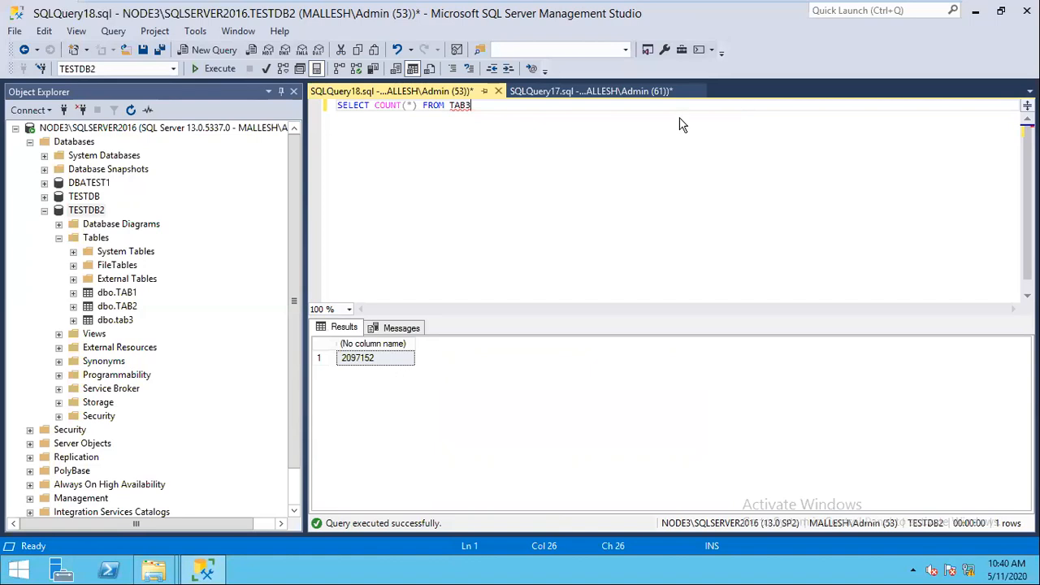
mouse_move(905, 12)
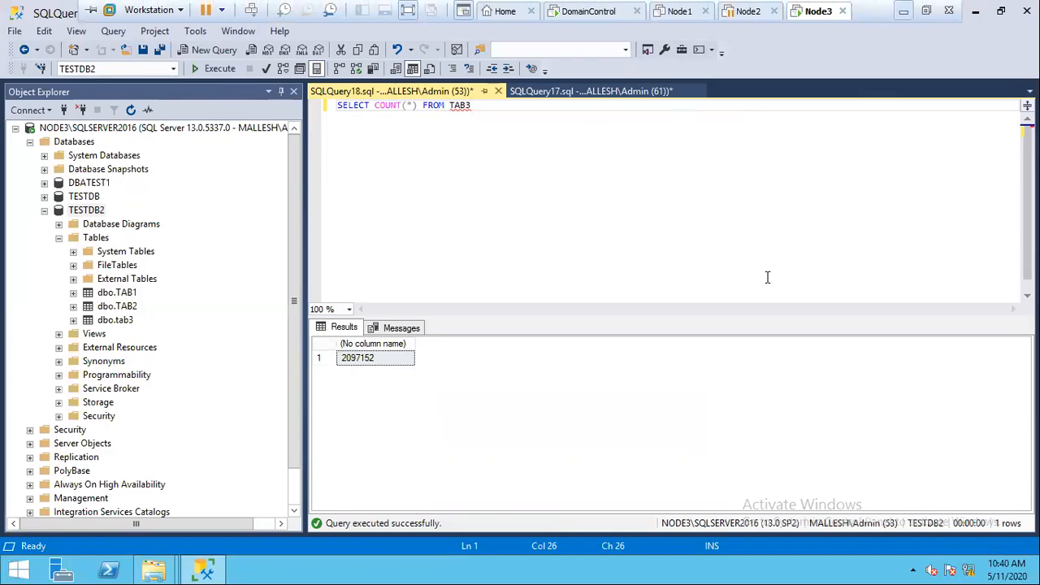
Step: Switch to the Restore and recovery Word notes and scroll to Scenario 1 and Scenario 2
key(alt+Tab)
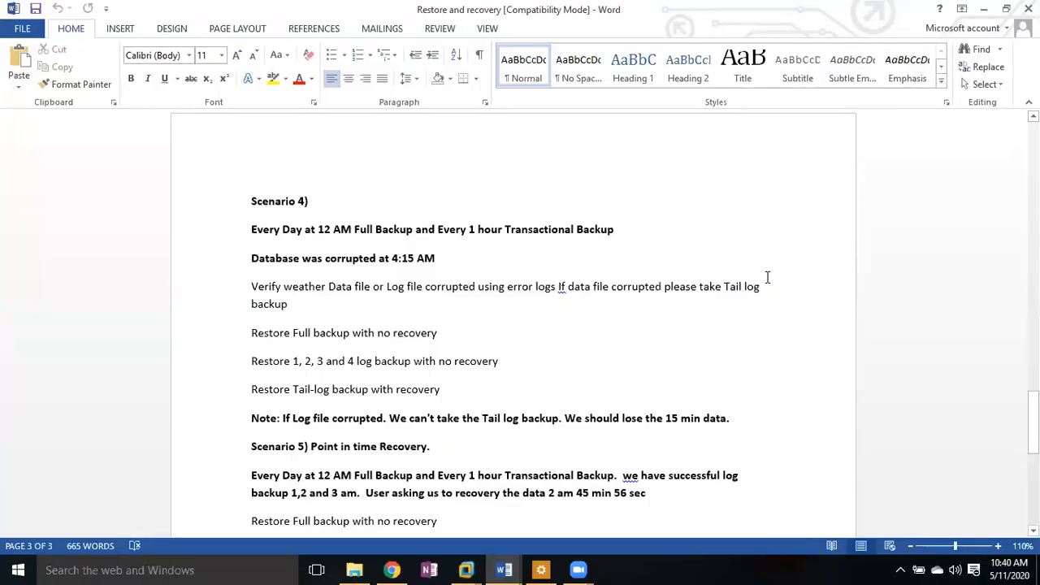
click(1032, 423)
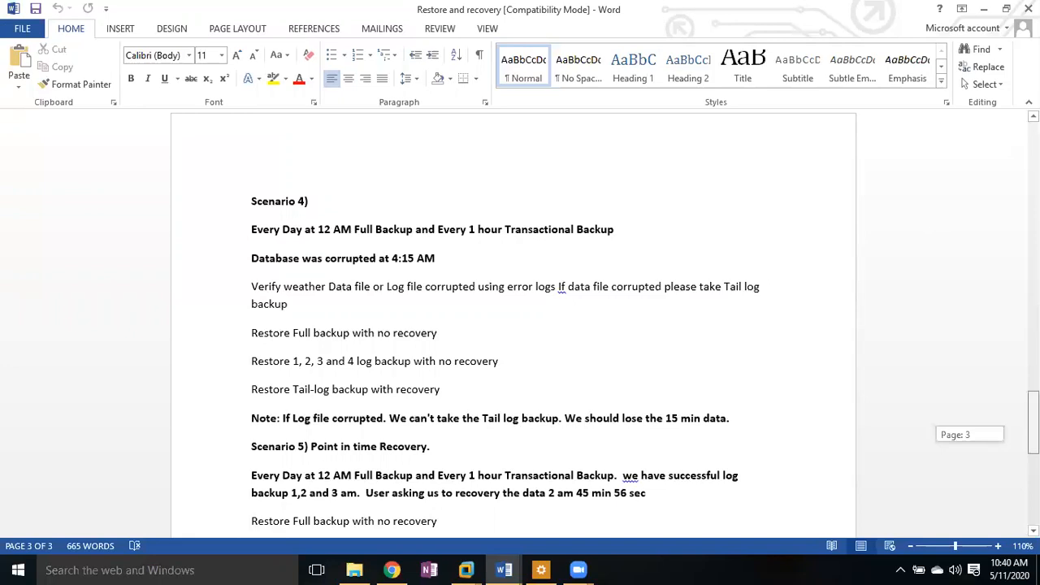
scroll(993, 251, up, 6)
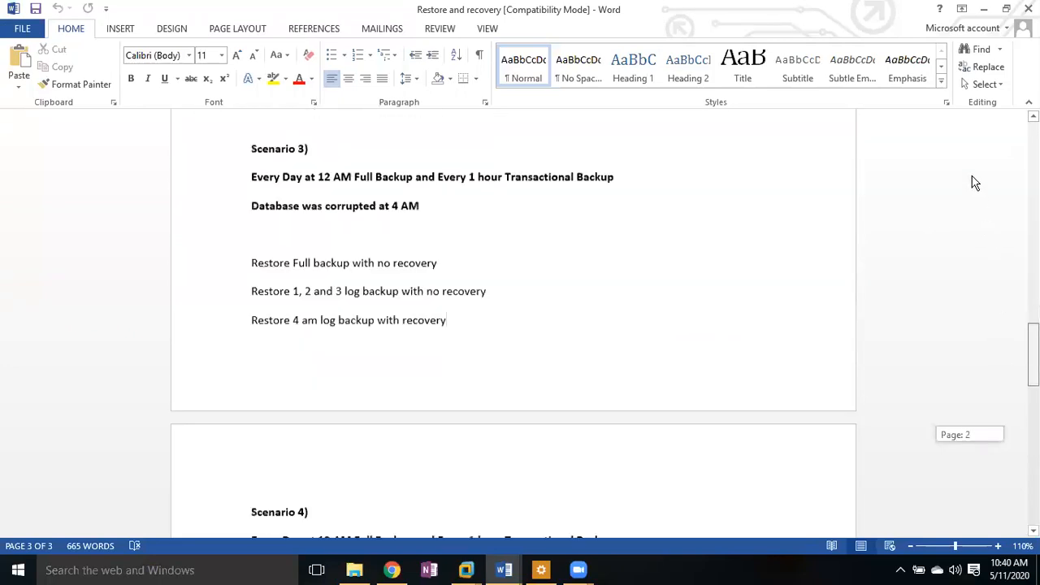
scroll(975, 182, up, 20)
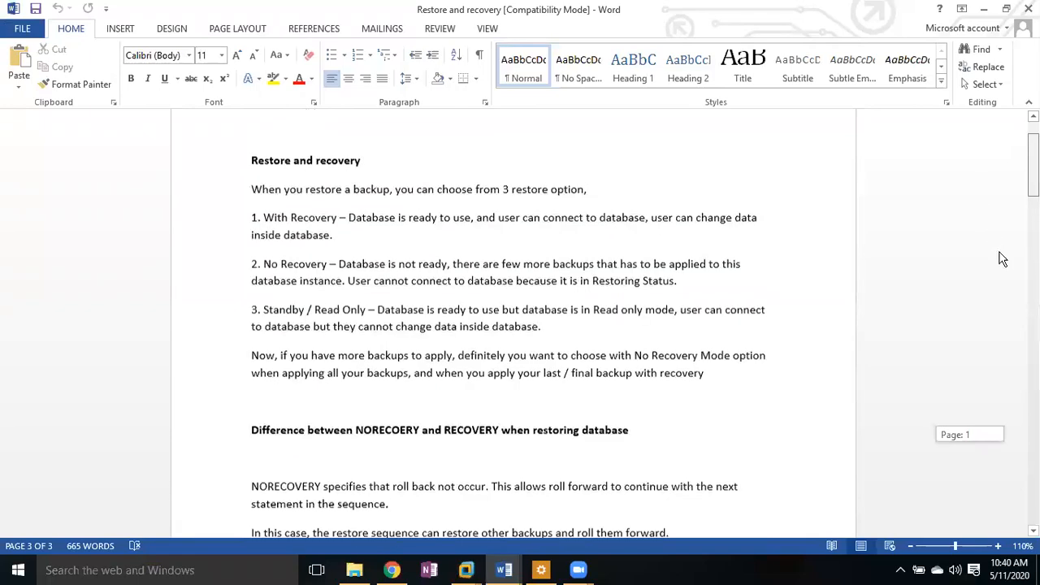
scroll(1014, 284, down, 8)
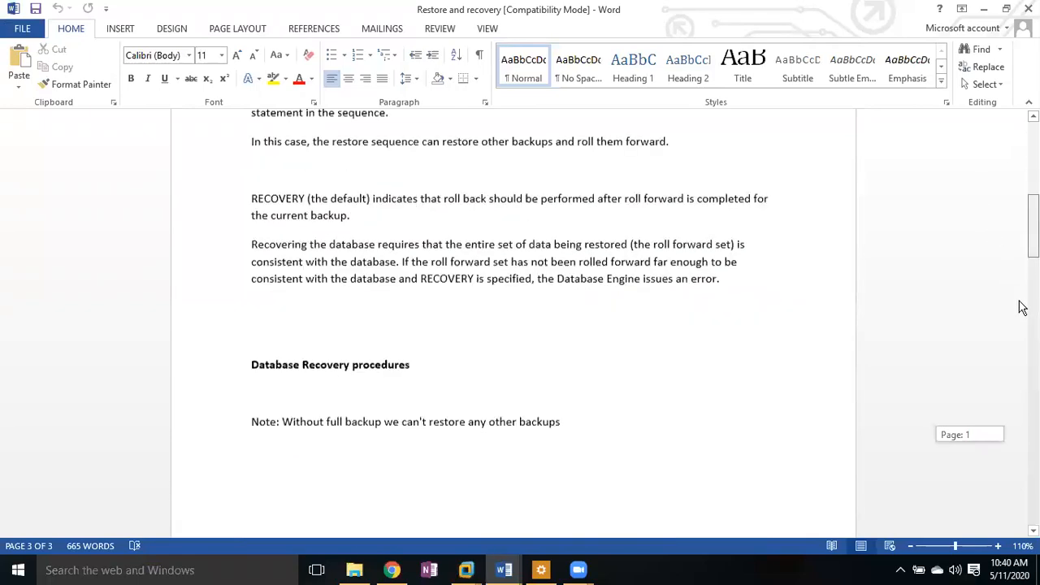
scroll(1022, 307, down, 6)
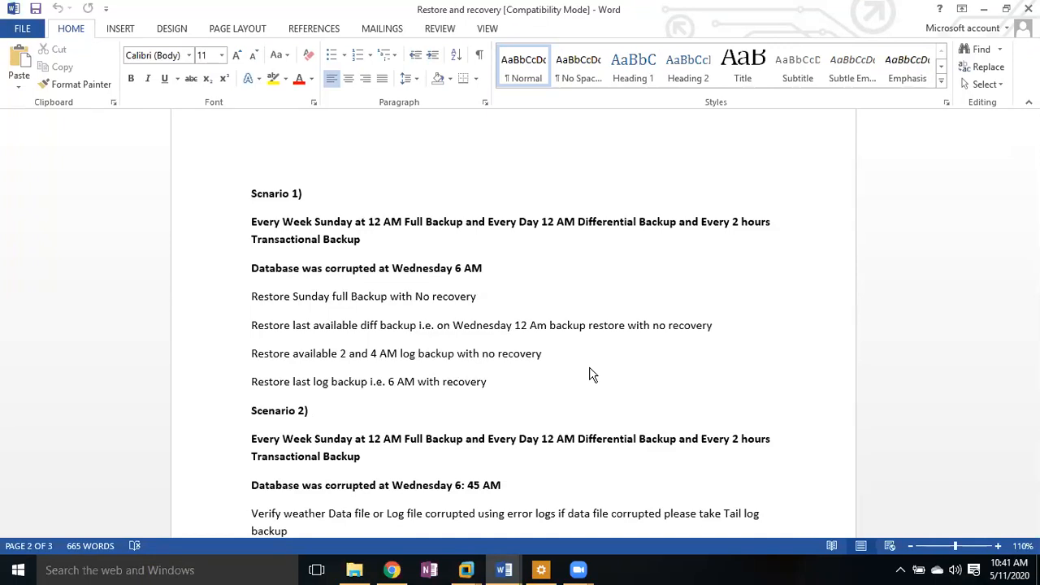
Step: Highlight 'Wednesday 6 AM' and Scenario 1's backup schedule lines in Word, then show the VM thumbnails
click(485, 276)
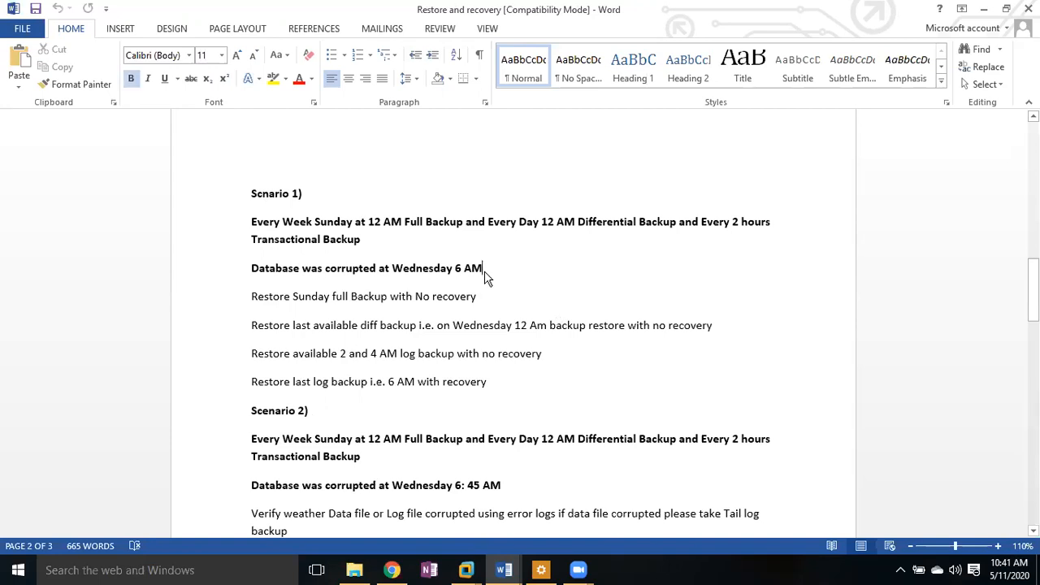
drag(485, 277, 454, 276)
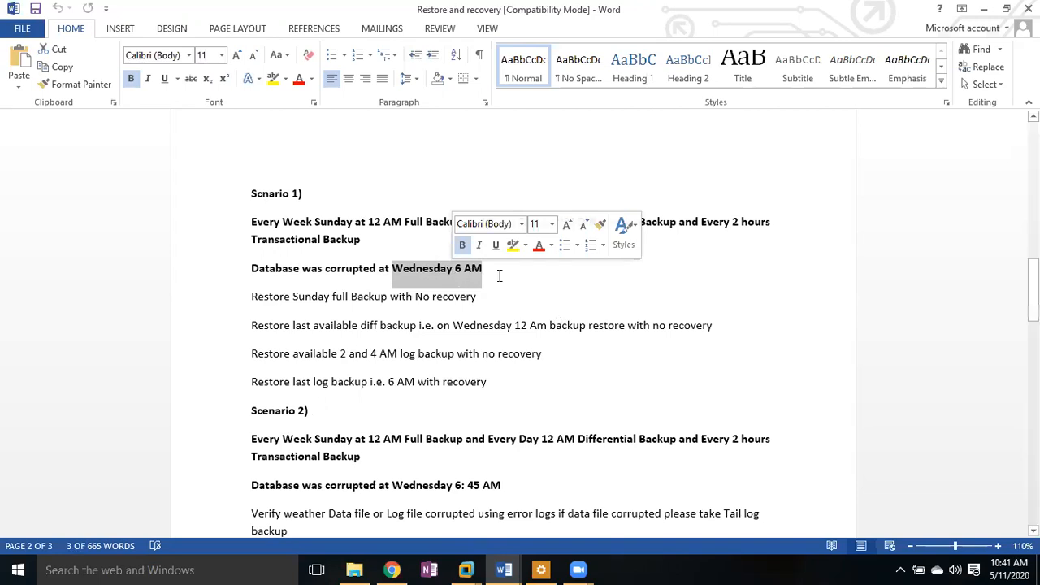
click(543, 280)
drag(494, 268, 228, 233)
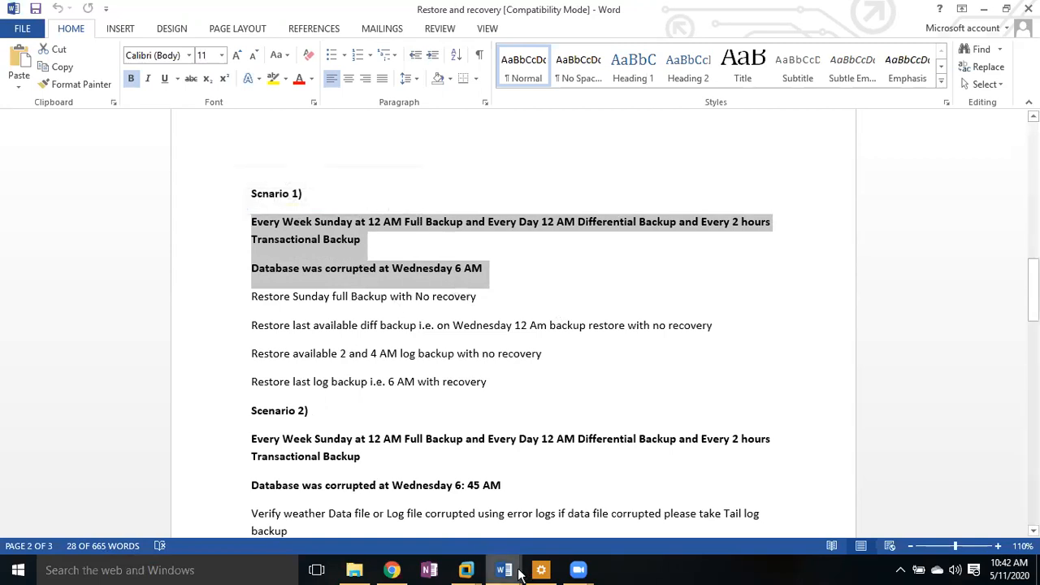
click(467, 570)
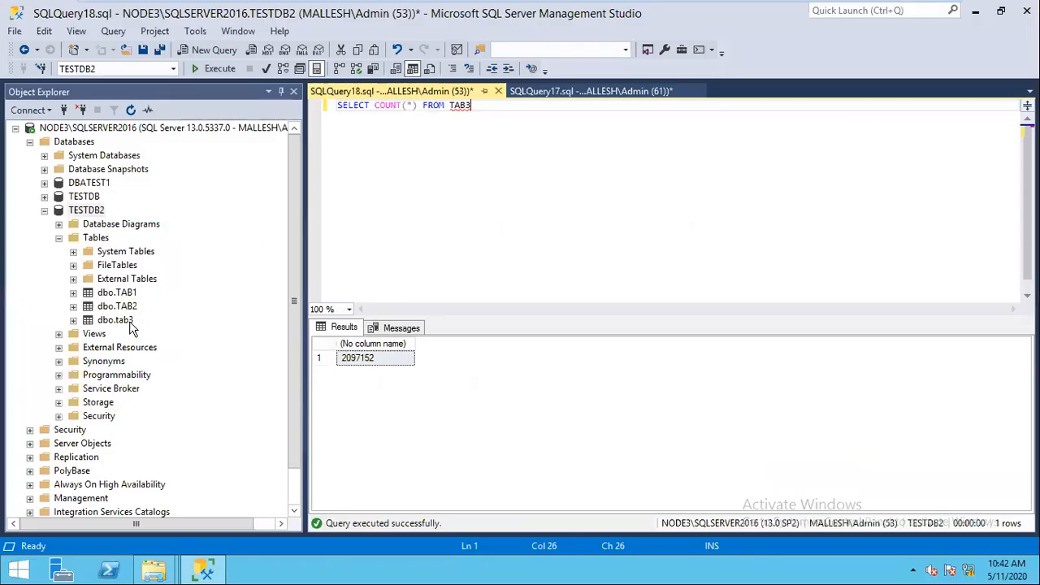
Step: Delete the dbo.tab3 table from TESTDB2 and refresh its object list
click(130, 322)
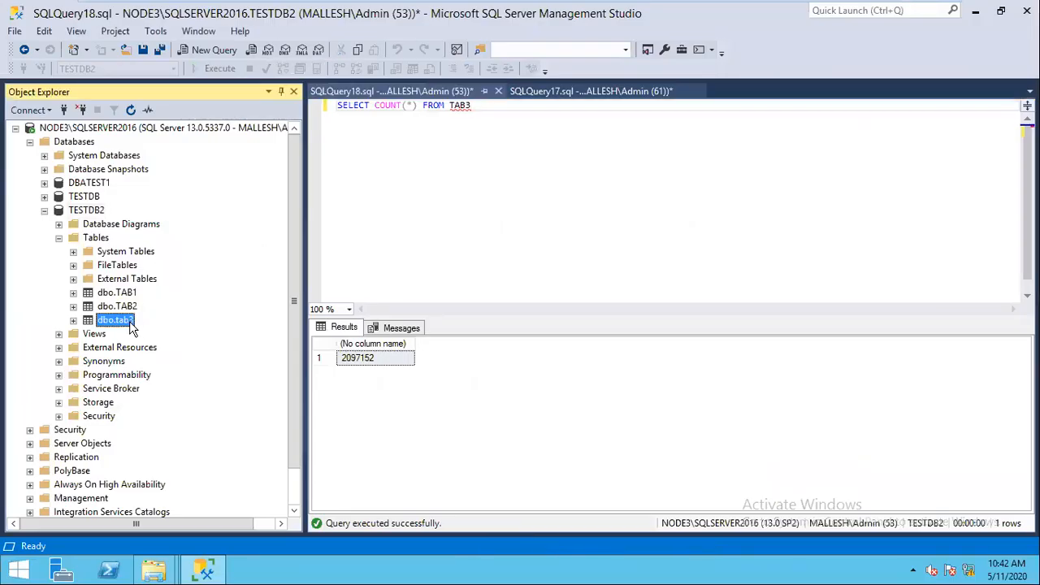
key(Delete)
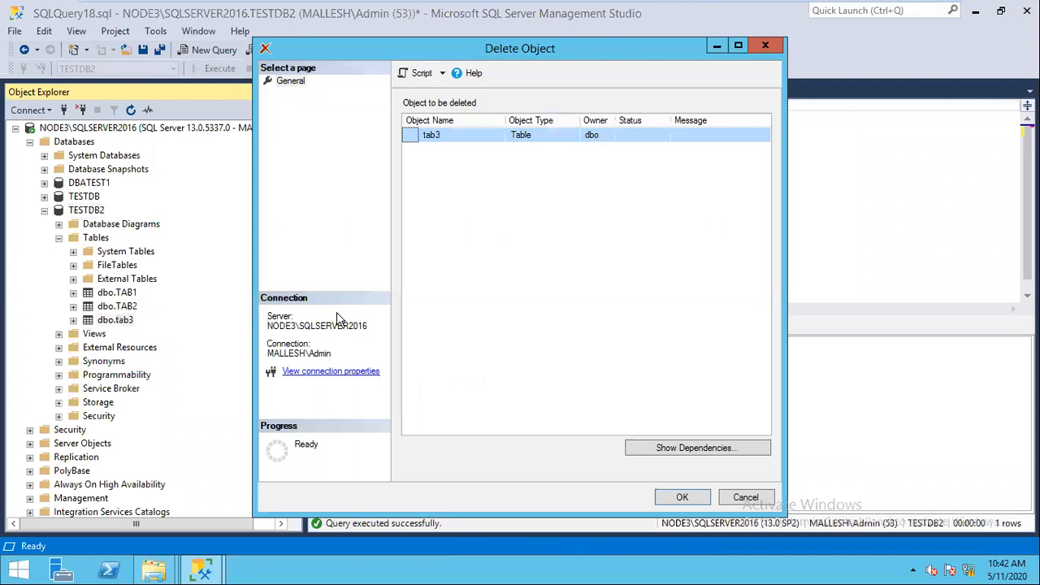
click(679, 498)
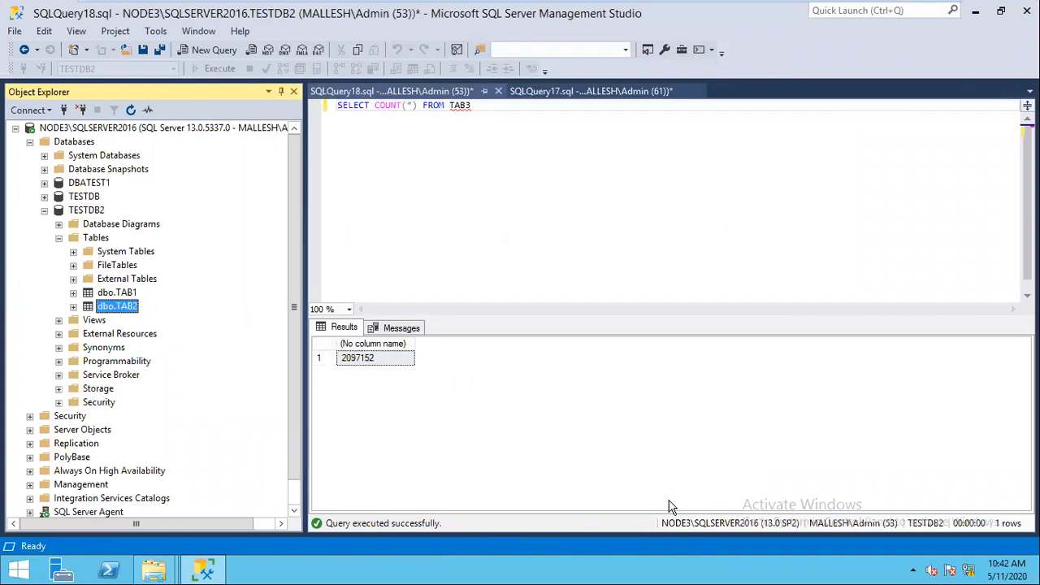
click(94, 213)
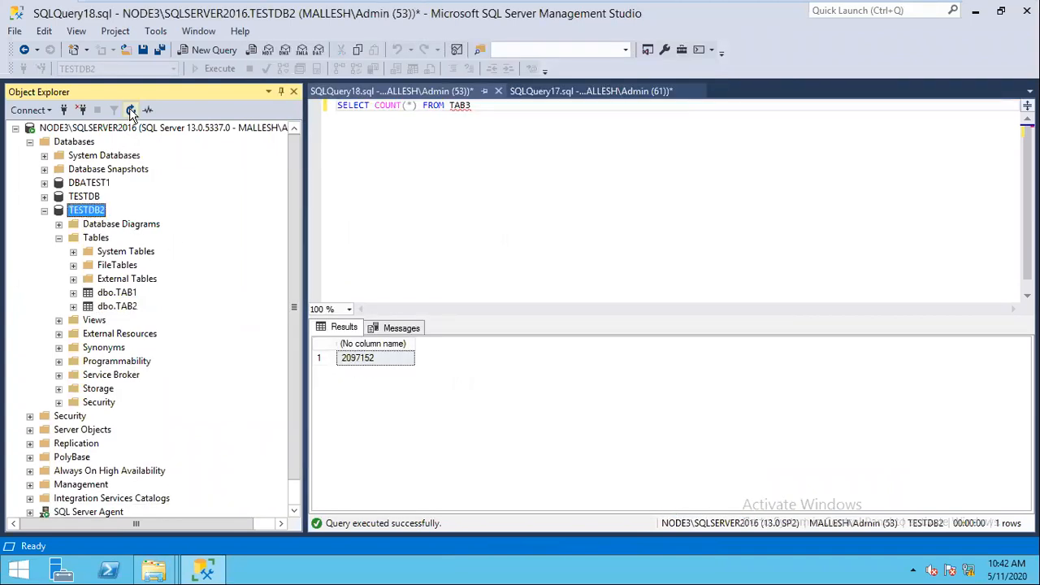
click(131, 110)
Step: Close both query windows without saving
click(498, 91)
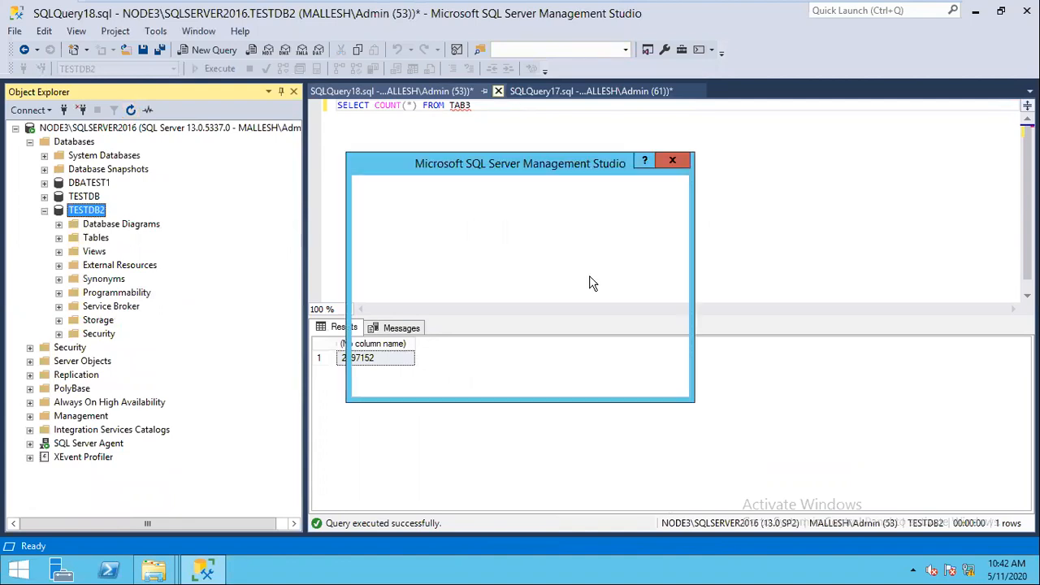
click(574, 377)
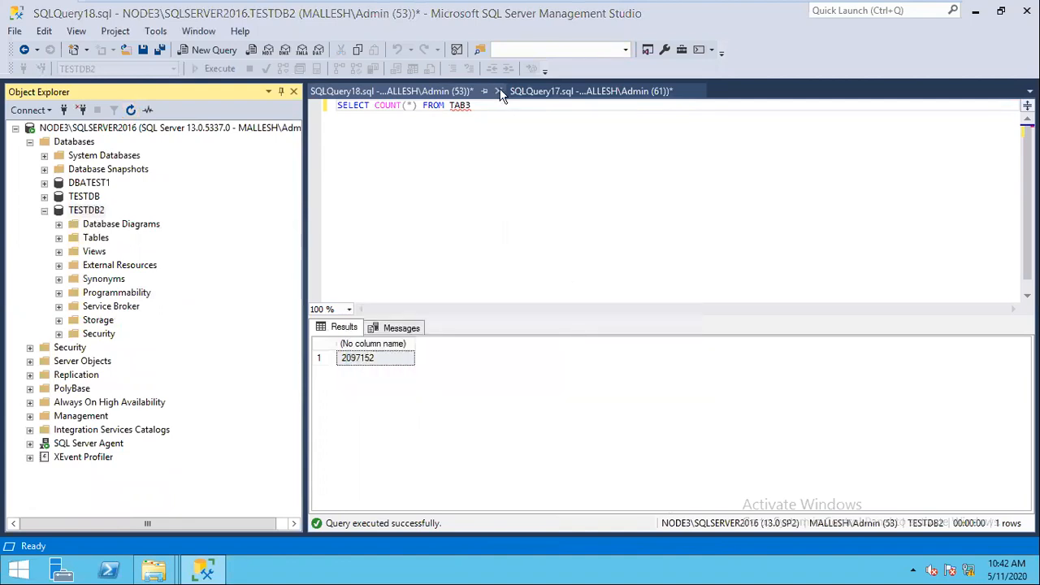
click(498, 91)
click(574, 375)
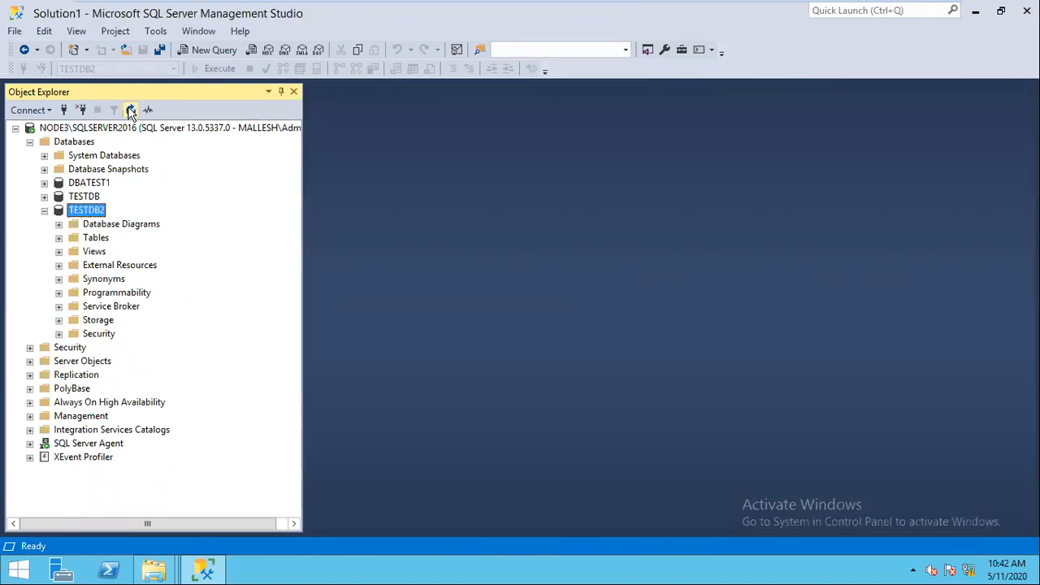
click(153, 568)
Step: Select and delete all six backup files in the C:\Backup folder
click(126, 528)
key(ctrl+a)
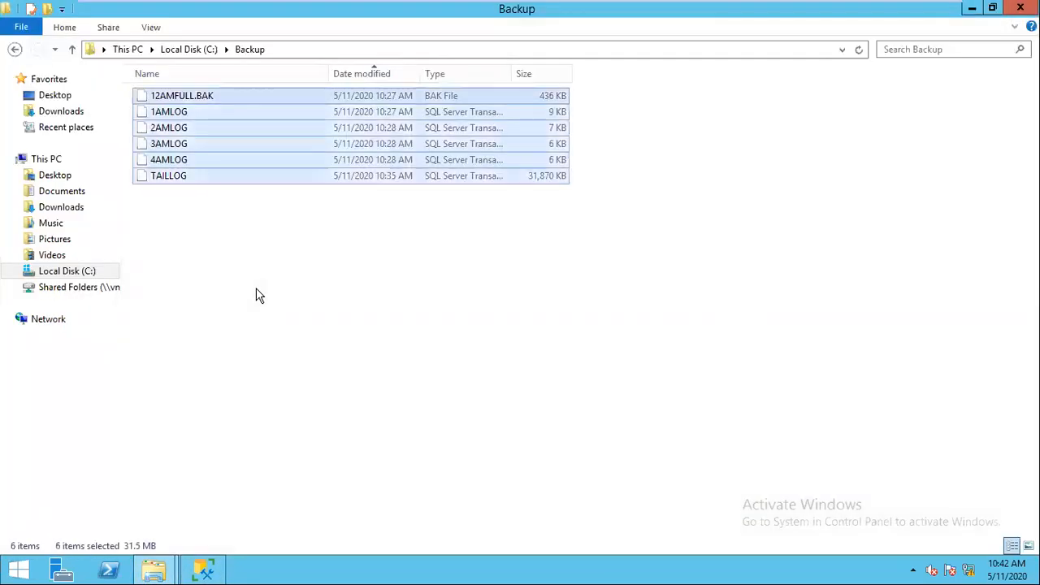
key(Delete)
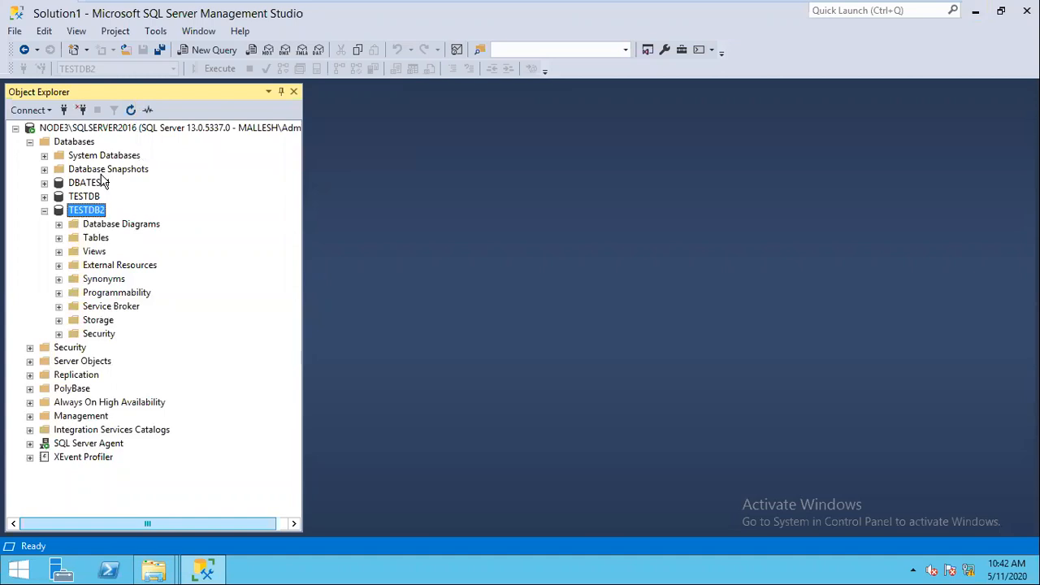
Step: Run a full backup of TESTDB2 to C:\Backup\SUNDAY12AMFULL.BAK, replacing the default destination
right_click(88, 210)
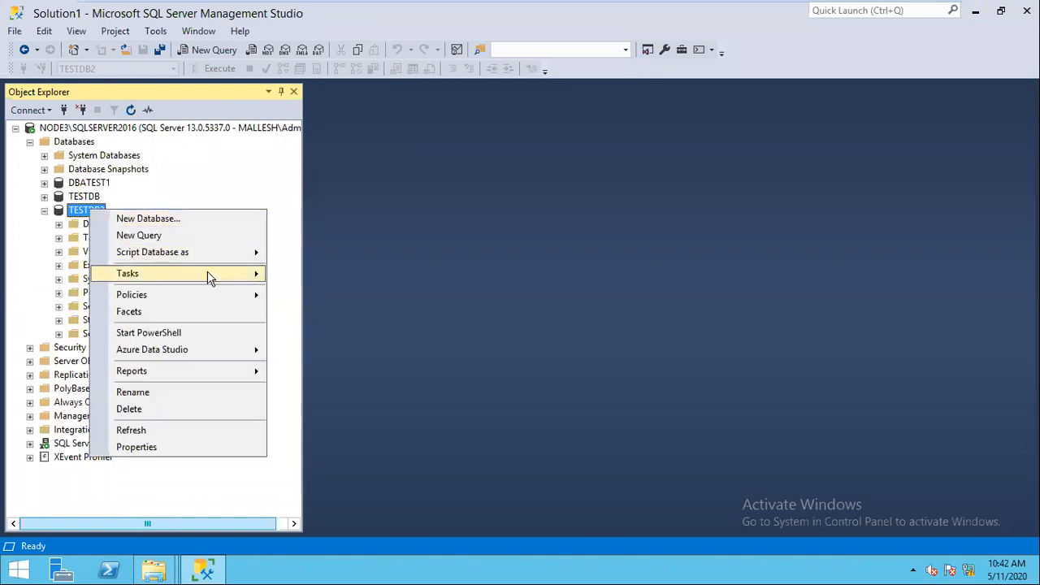
mouse_move(209, 276)
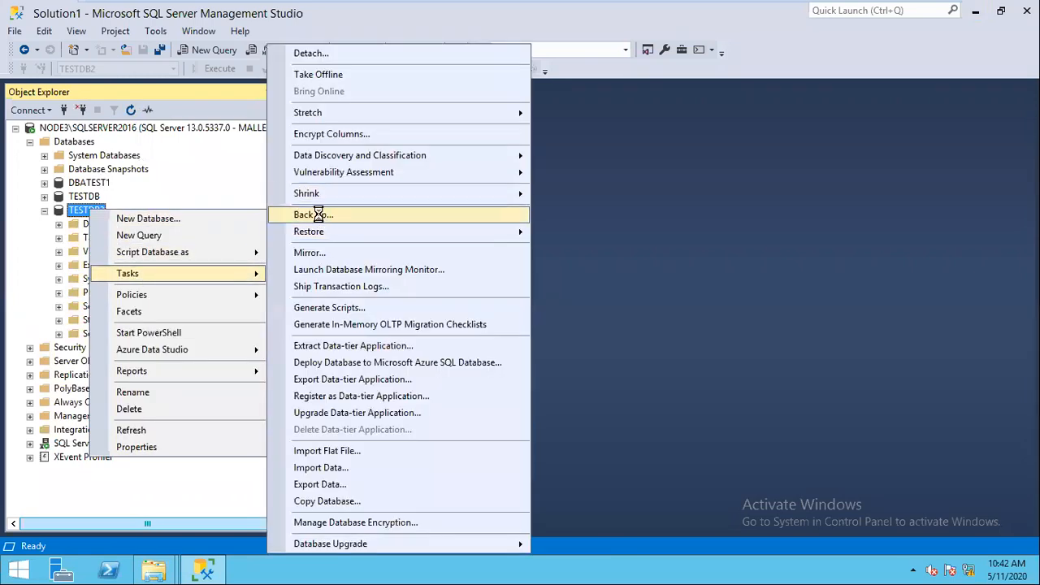
click(319, 215)
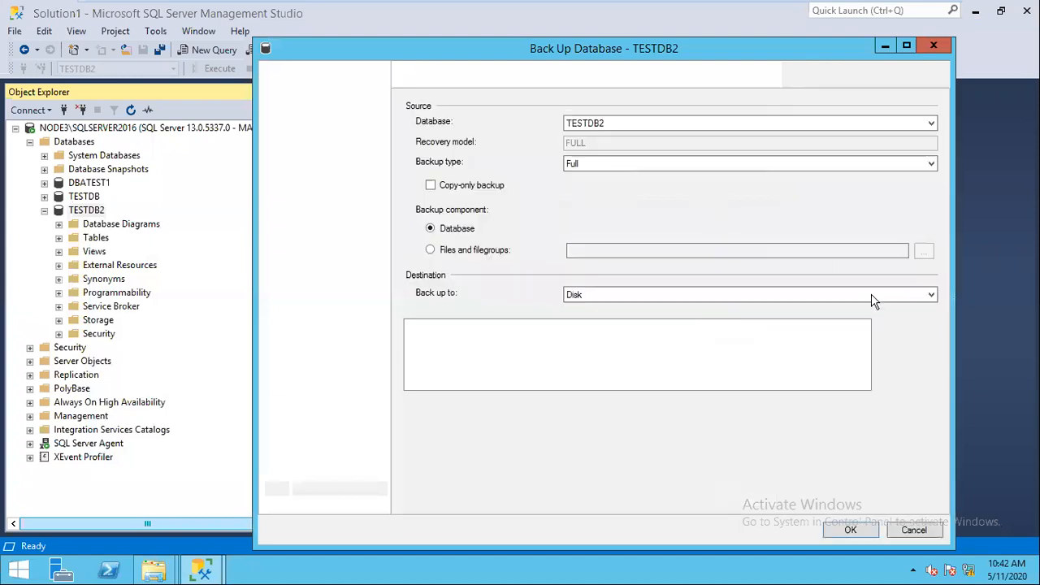
click(905, 359)
click(905, 330)
text(SUNDAY12AMFULL.BAK)
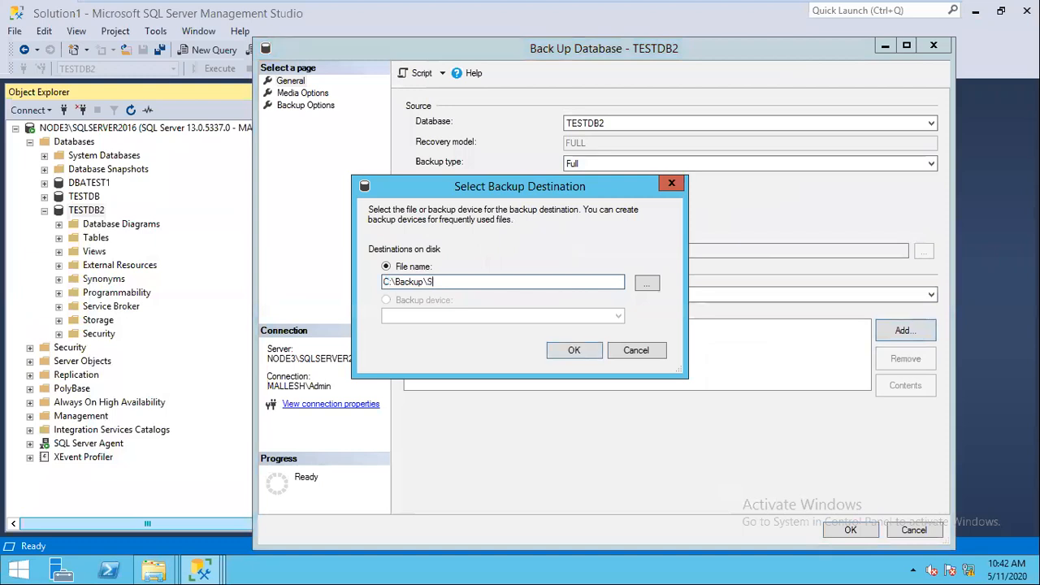
click(573, 350)
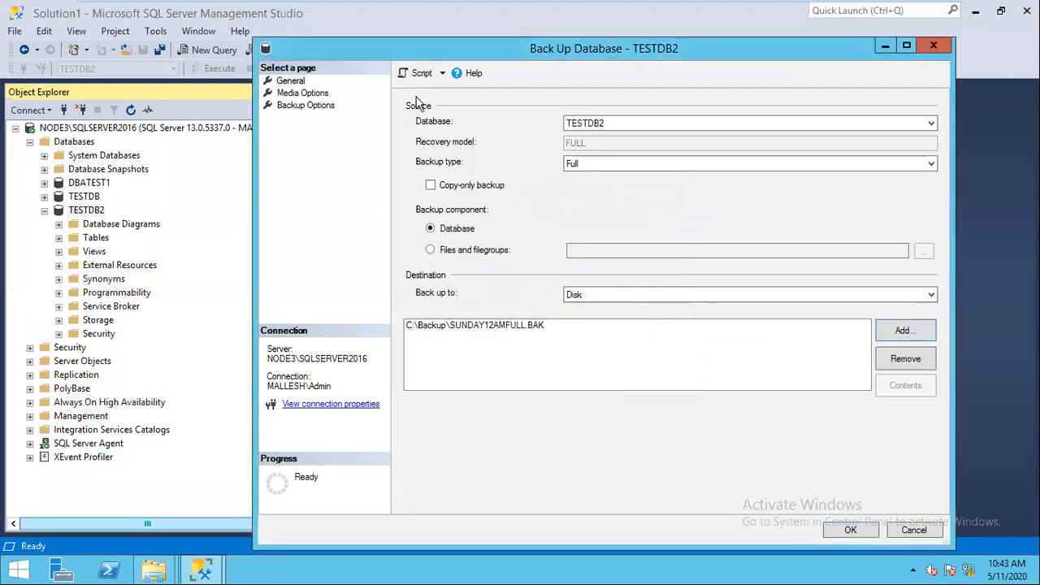
click(849, 533)
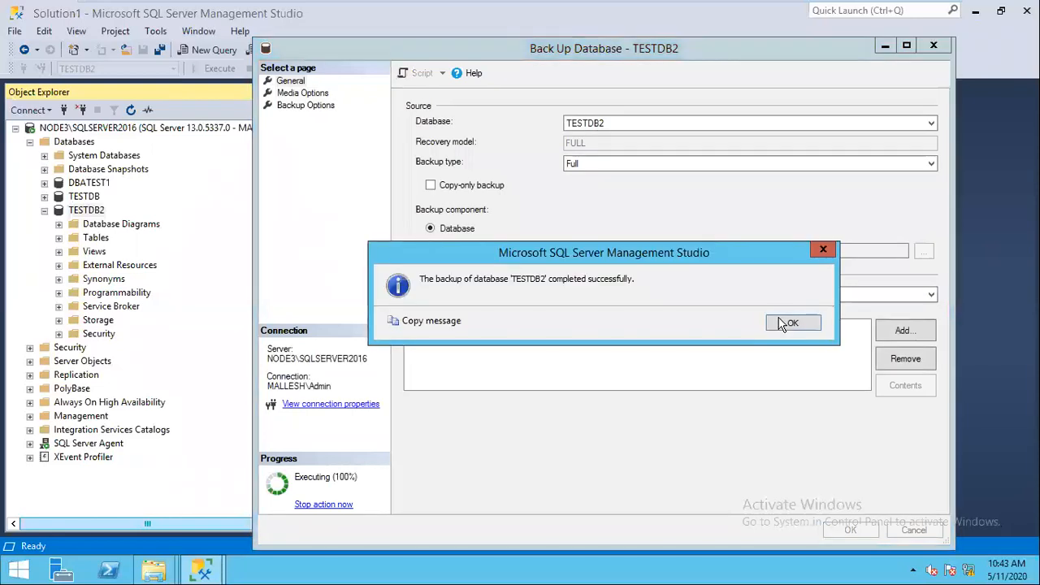
click(781, 323)
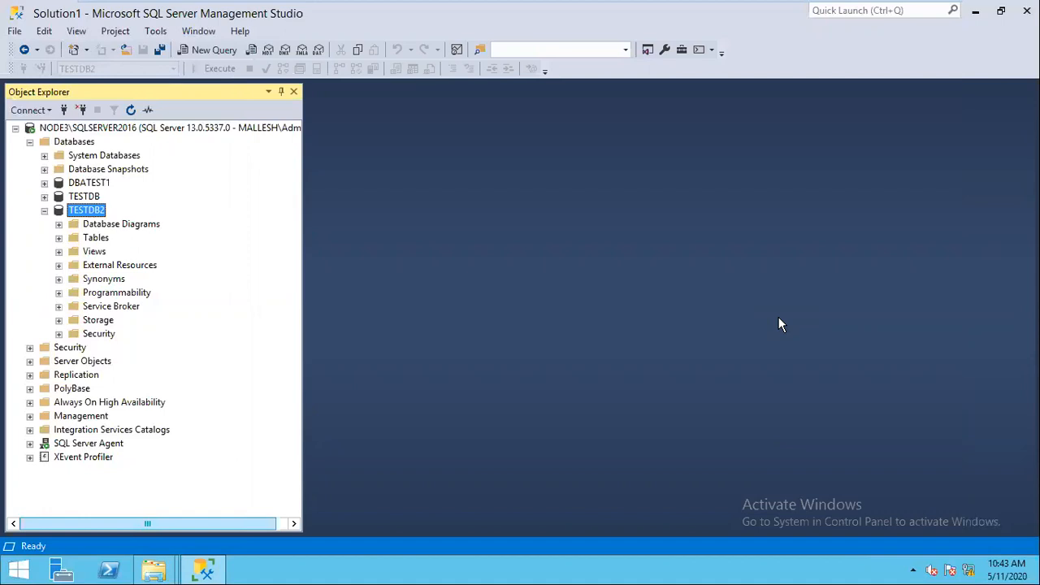
Step: Script a TESTDB2 backup to C:\Backup\SUNDAY2AMLOG.TRN, still using the default differential type
right_click(90, 218)
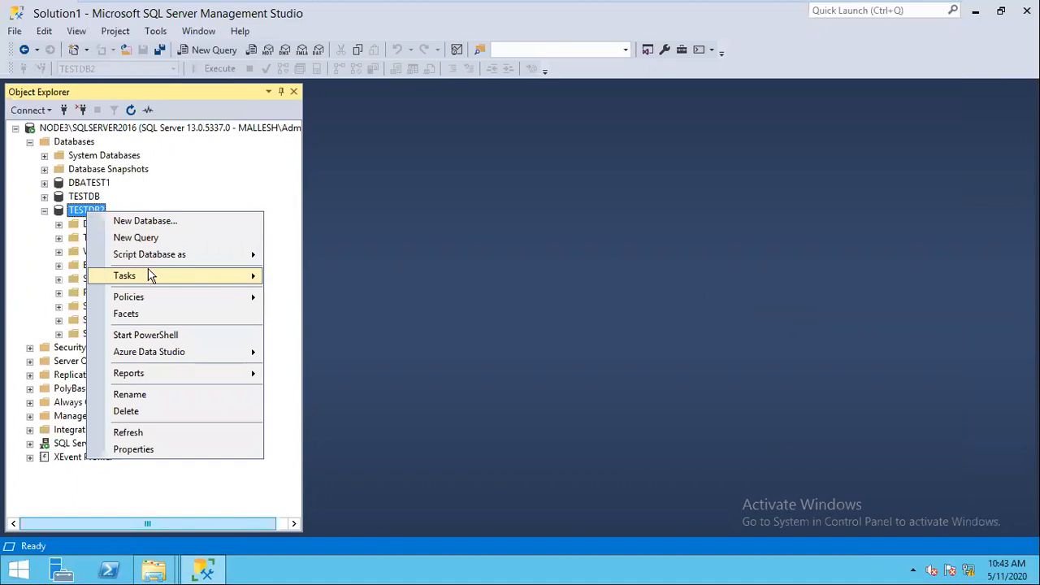
mouse_move(160, 277)
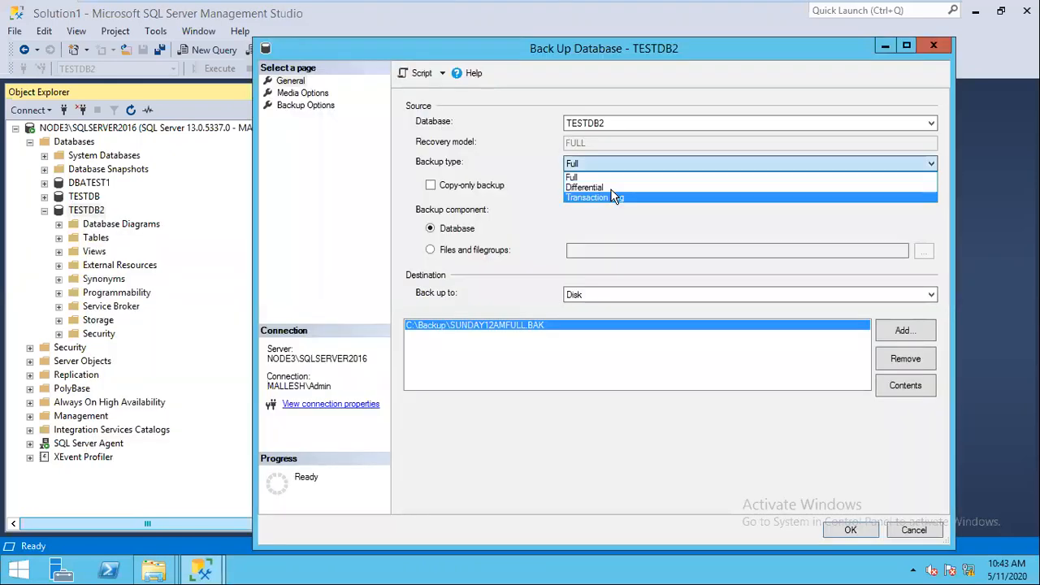
click(609, 186)
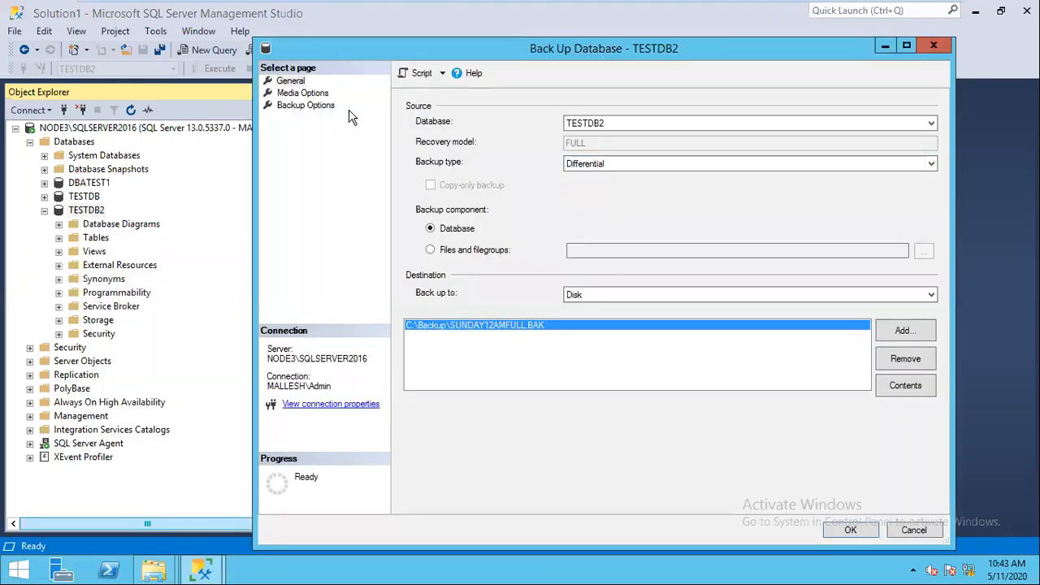
click(905, 359)
click(904, 330)
click(467, 281)
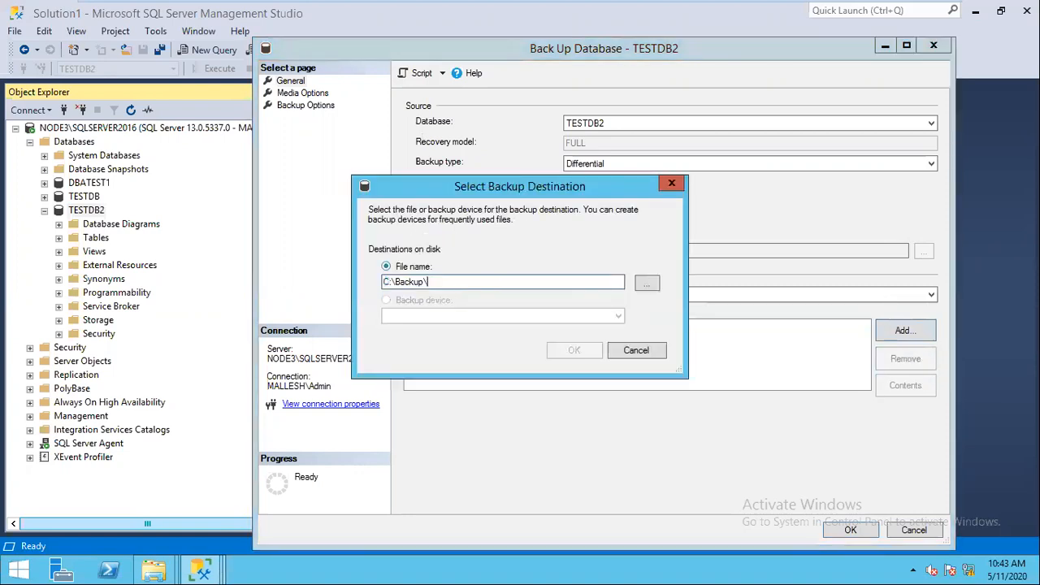
text(SUNDAY)
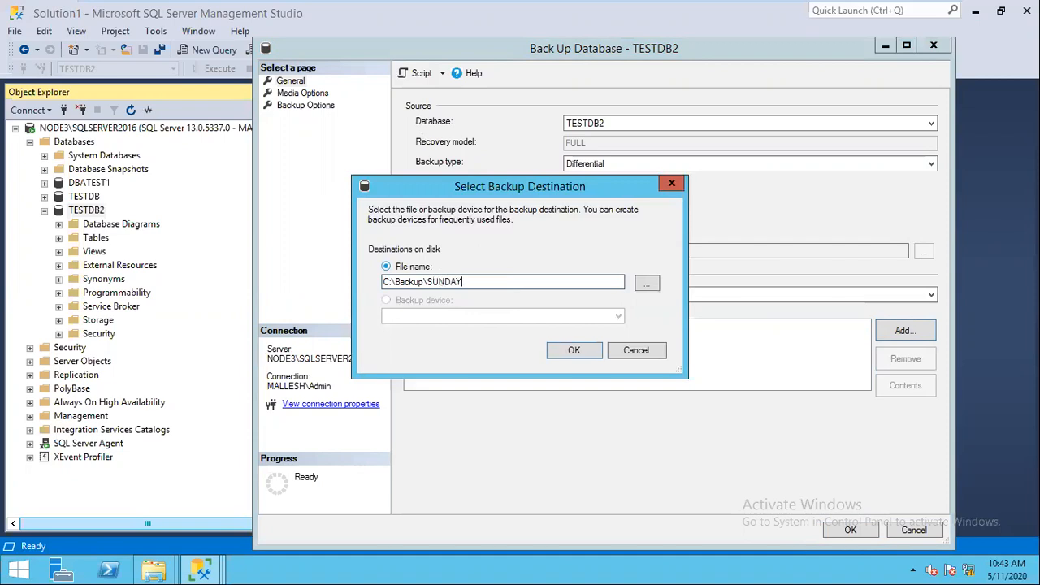
text(2AMLOG.TRN)
key(Return)
click(423, 81)
Step: Switch the backup type to Transaction Log, re-add SUNDAY2AMLOG.TRN, script it and cancel the dialog
click(773, 163)
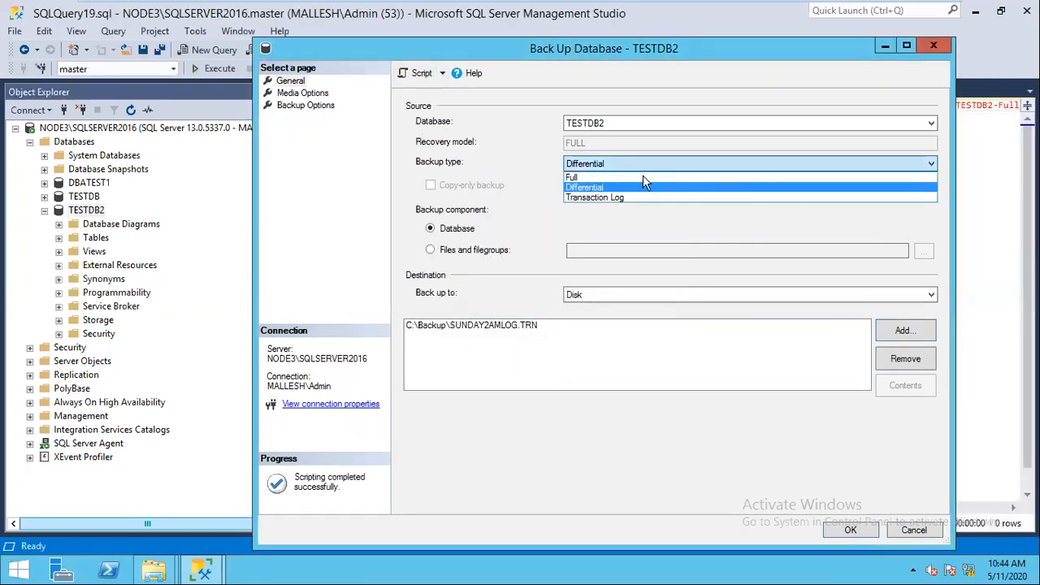
click(604, 197)
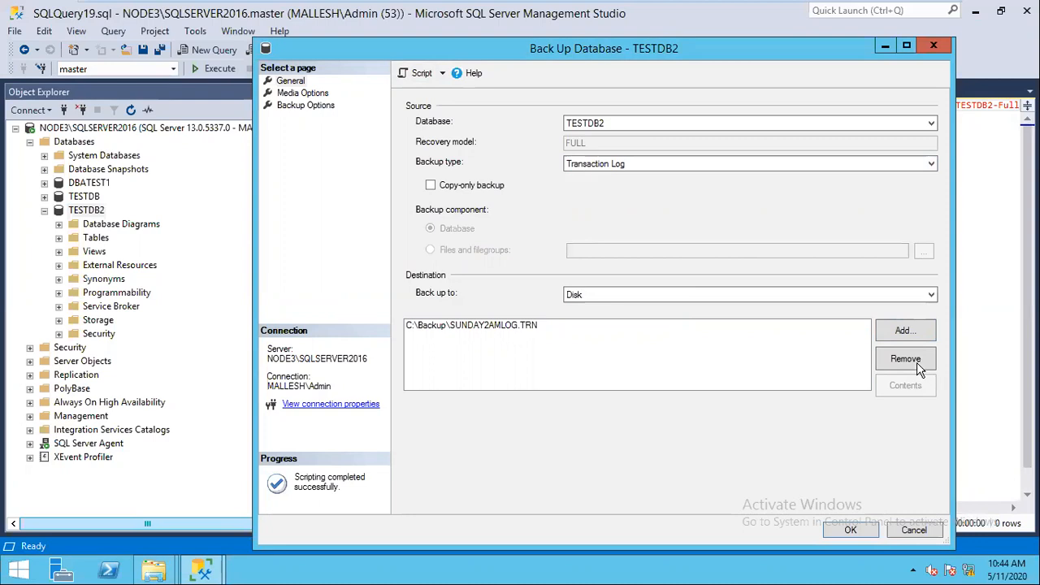
click(851, 325)
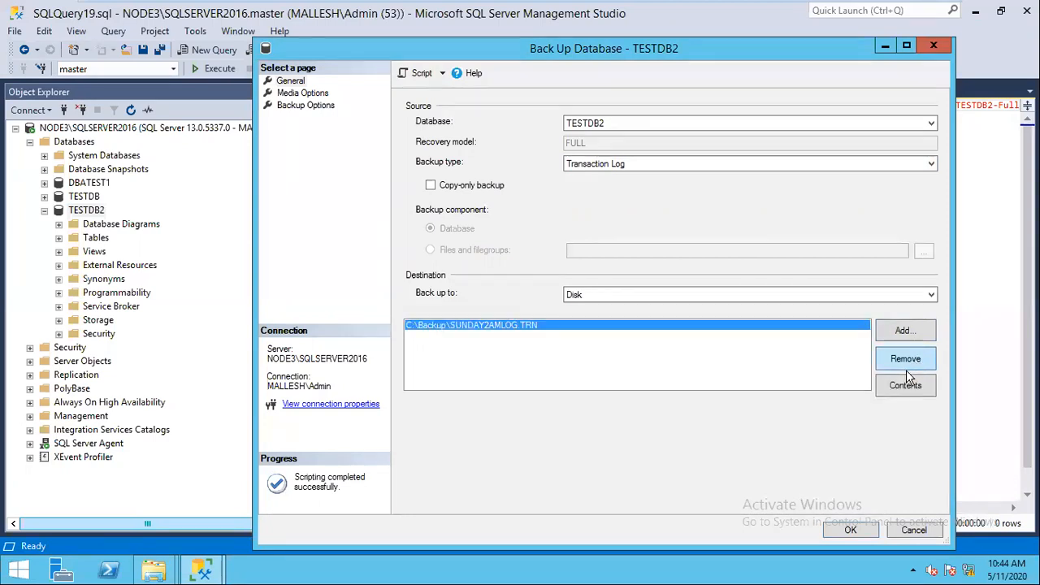
click(907, 361)
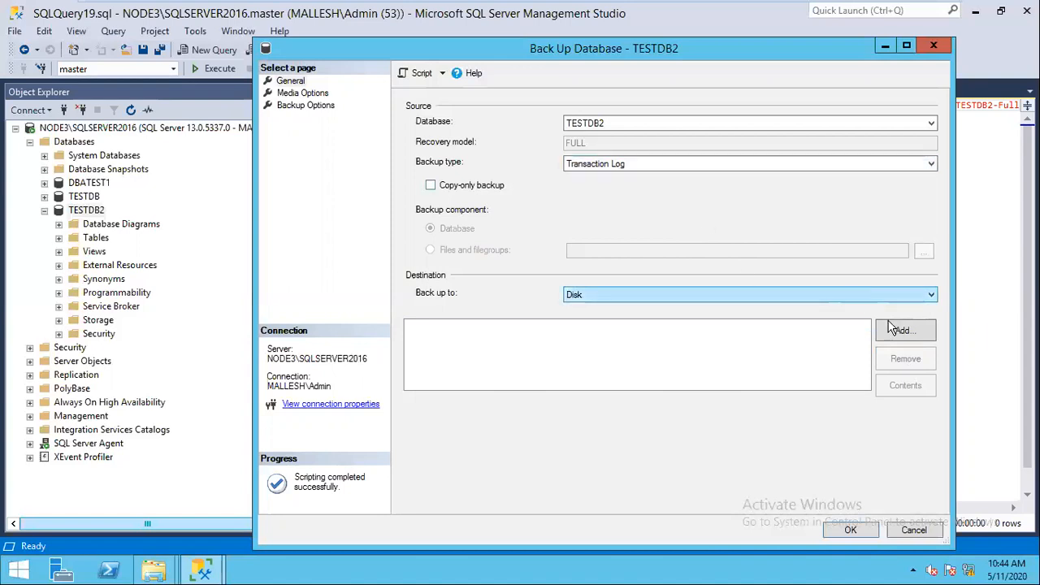
click(906, 345)
click(464, 280)
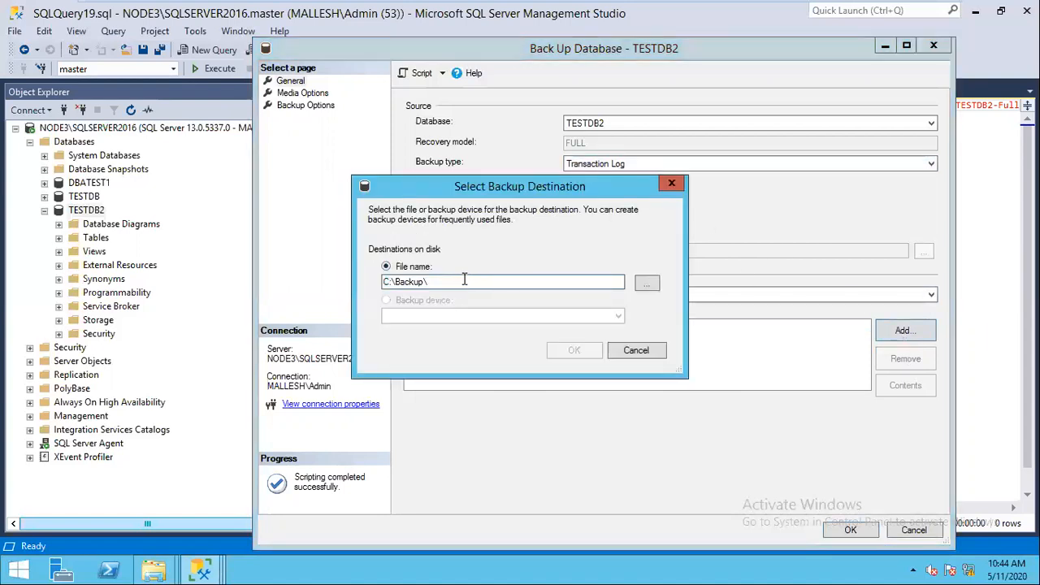
text(SUNDAY)
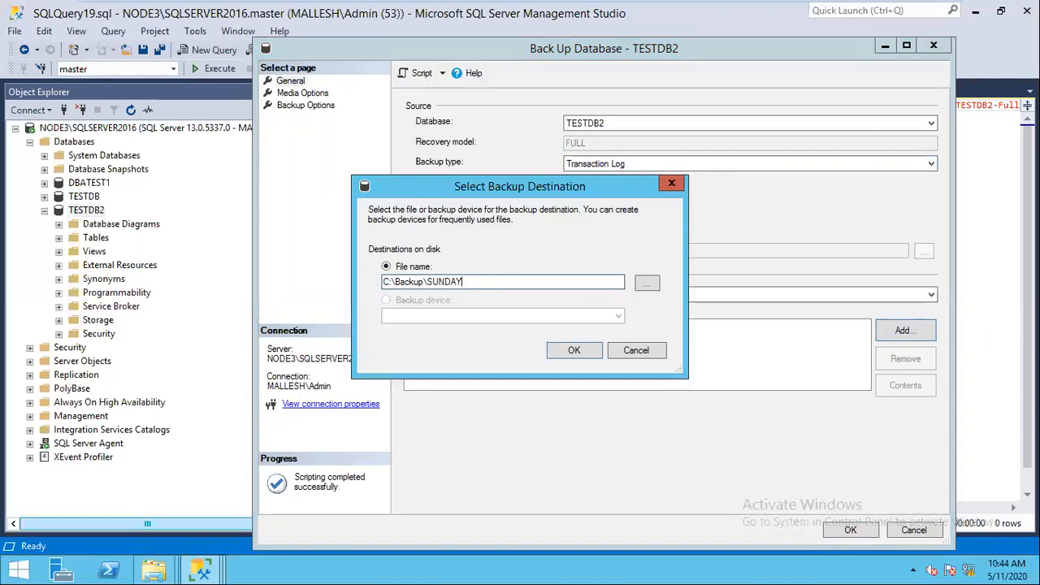
text(2AMLOG.TRN)
click(571, 351)
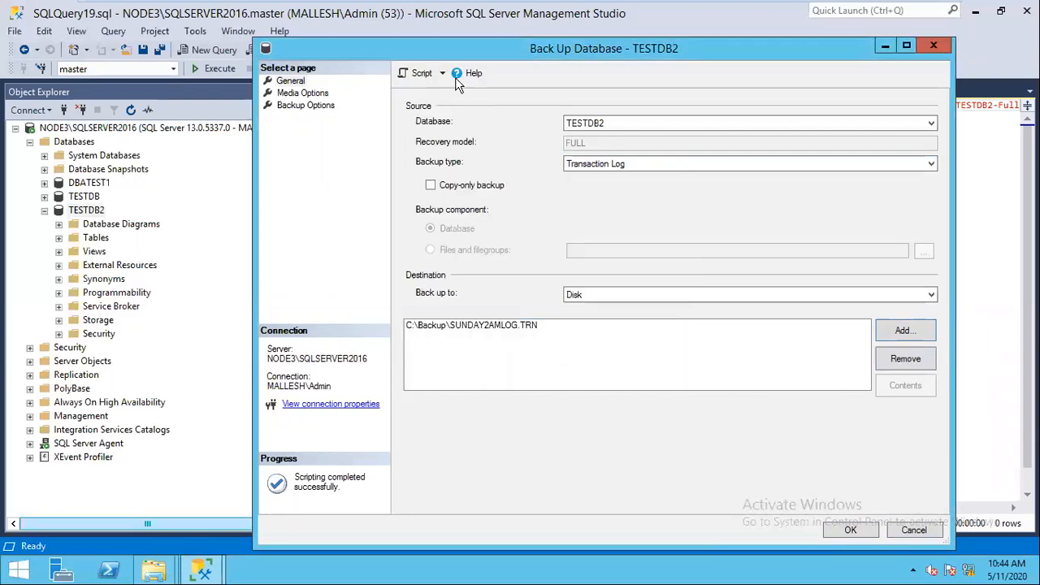
click(419, 73)
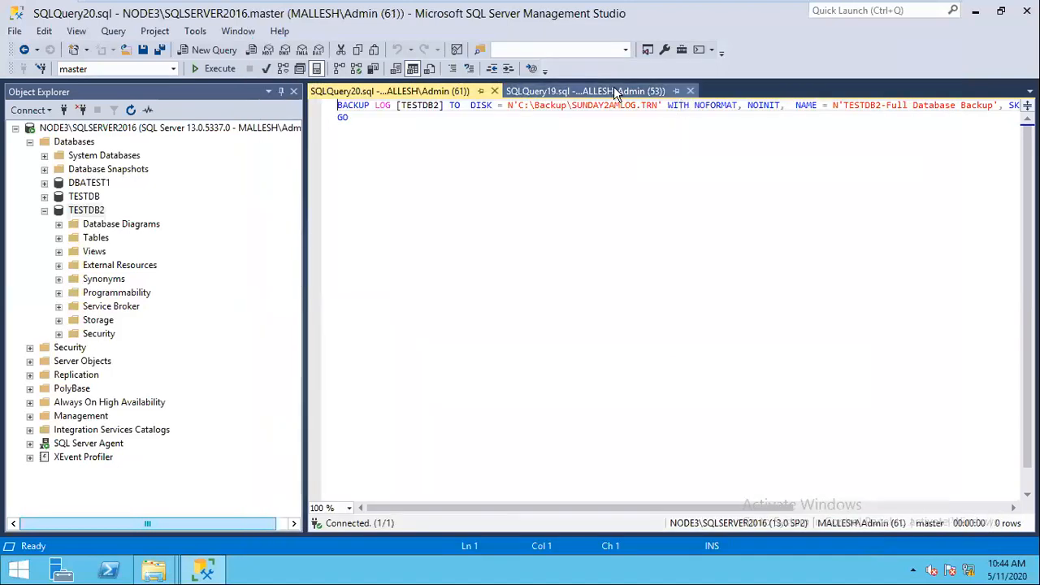
click(614, 89)
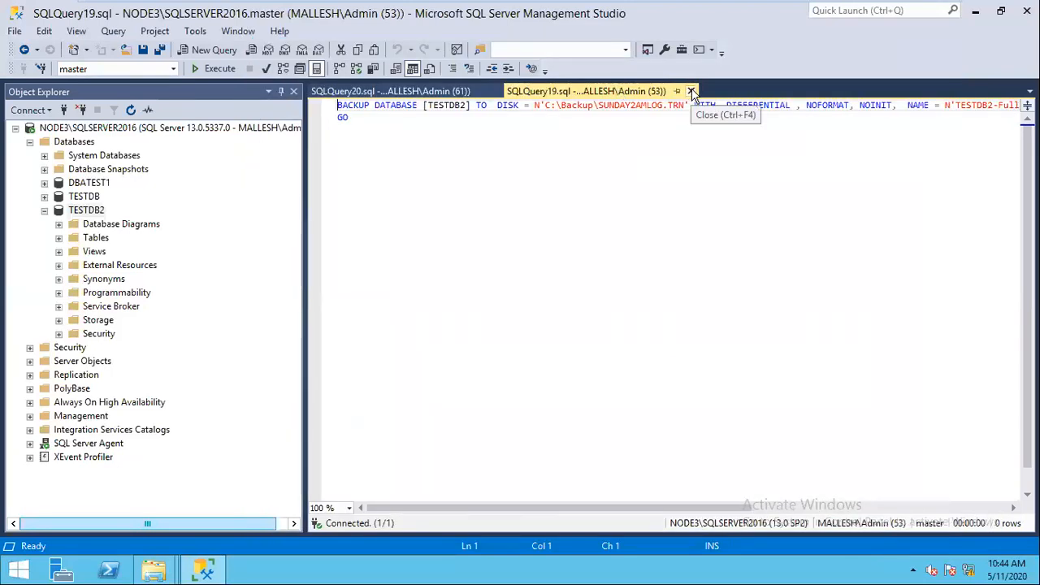
Step: Close the mistaken differential script, strip the WITH options and GO, and run BACKUP LOG
click(691, 91)
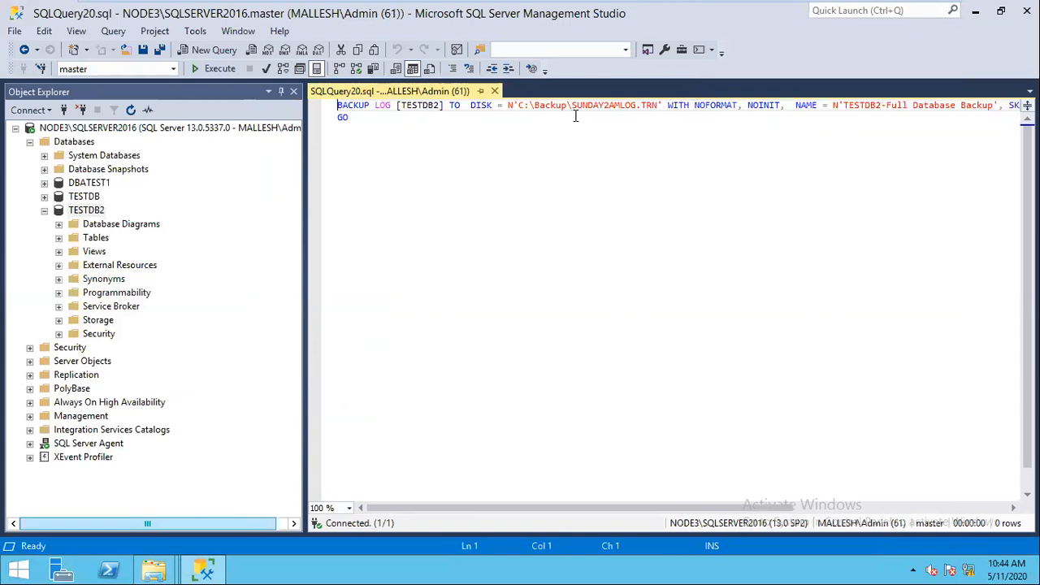
drag(666, 106, 338, 130)
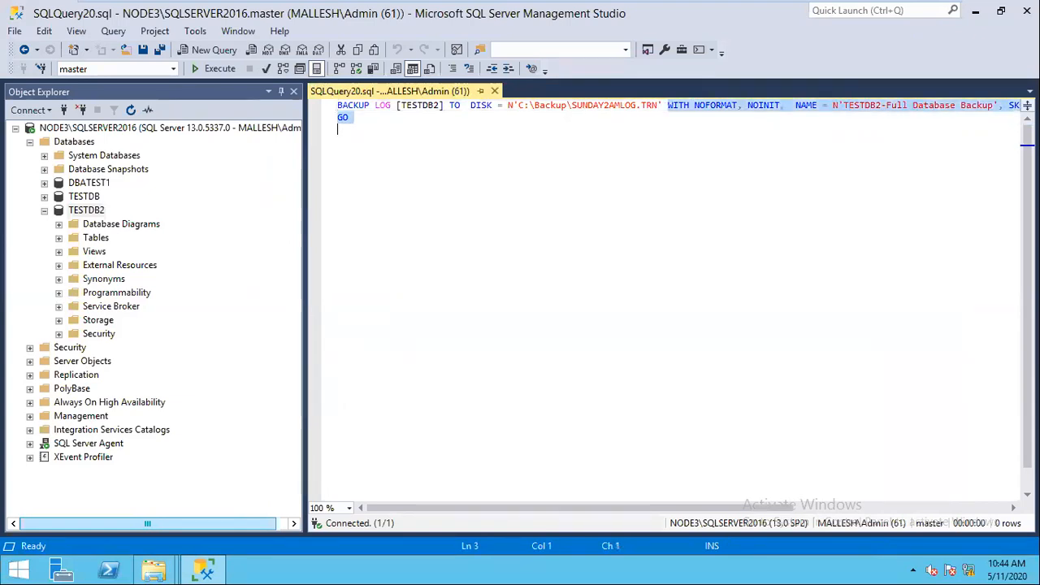
key(Delete)
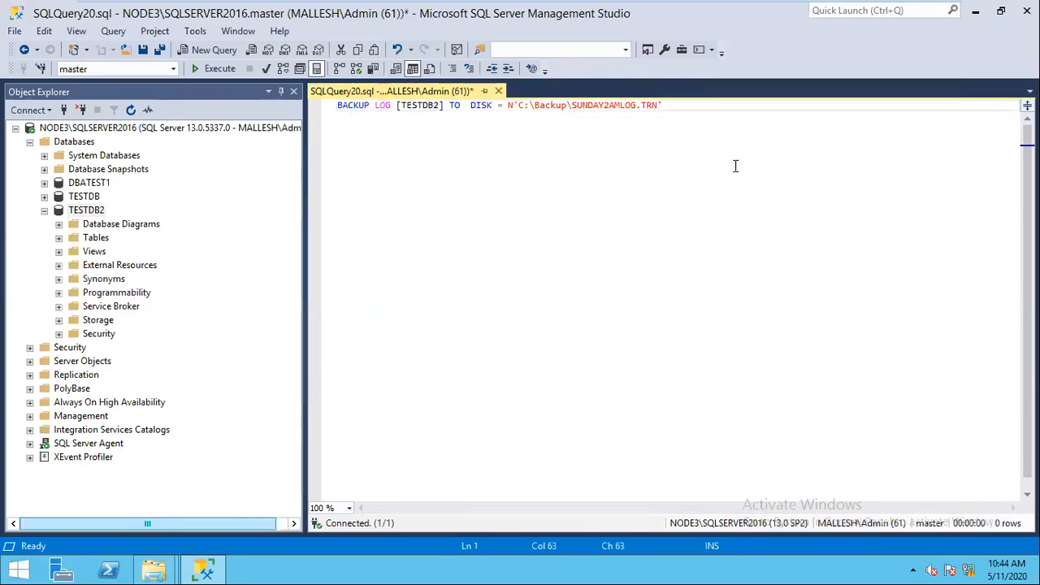
click(213, 68)
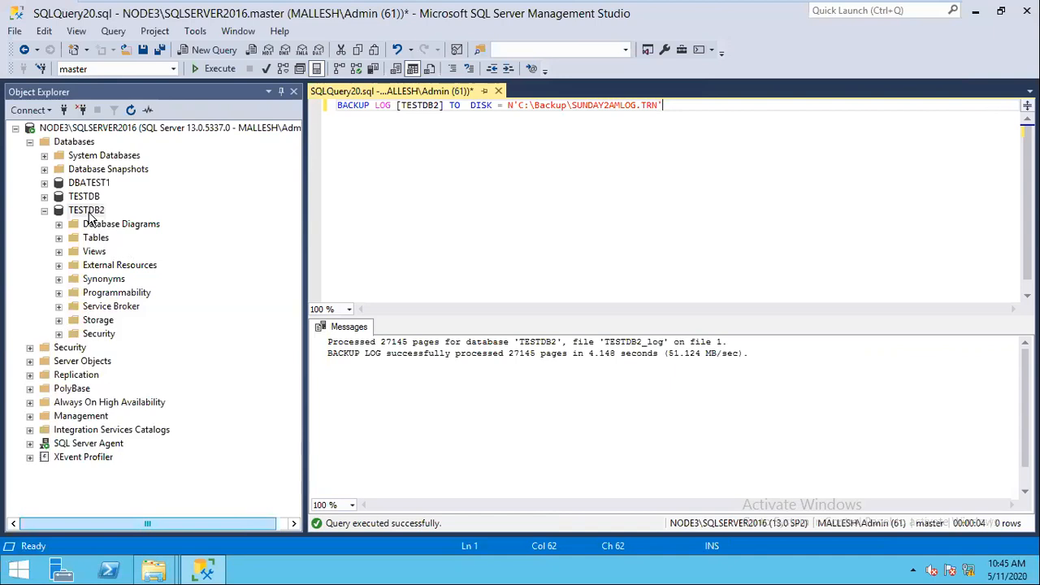
Step: Script a differential TESTDB2 backup to C:\Backup\MON12AMDIFF.BAK and select the options after DIFFERENTIAL
right_click(90, 213)
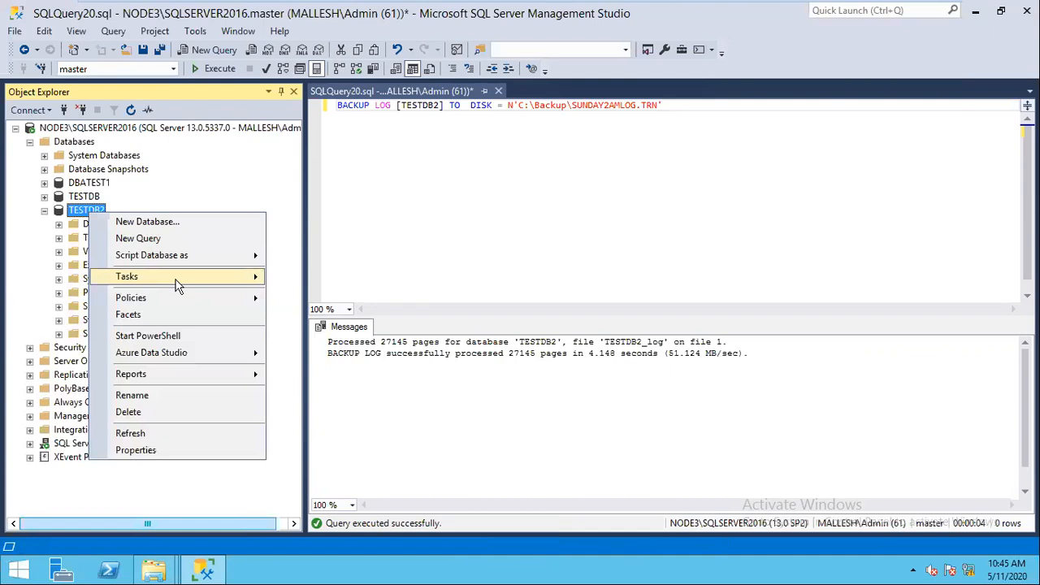
click(176, 278)
click(325, 211)
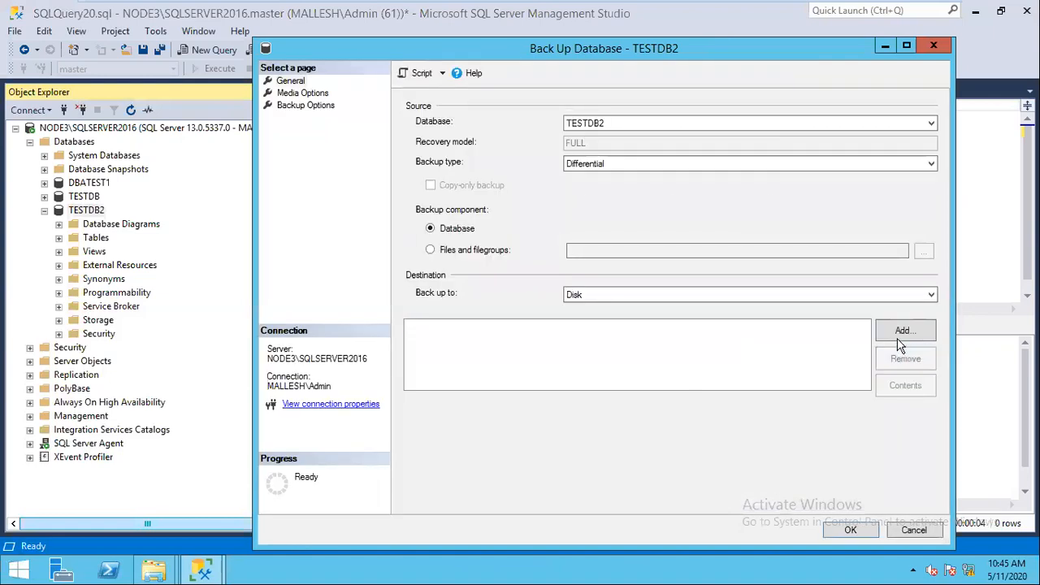
click(901, 333)
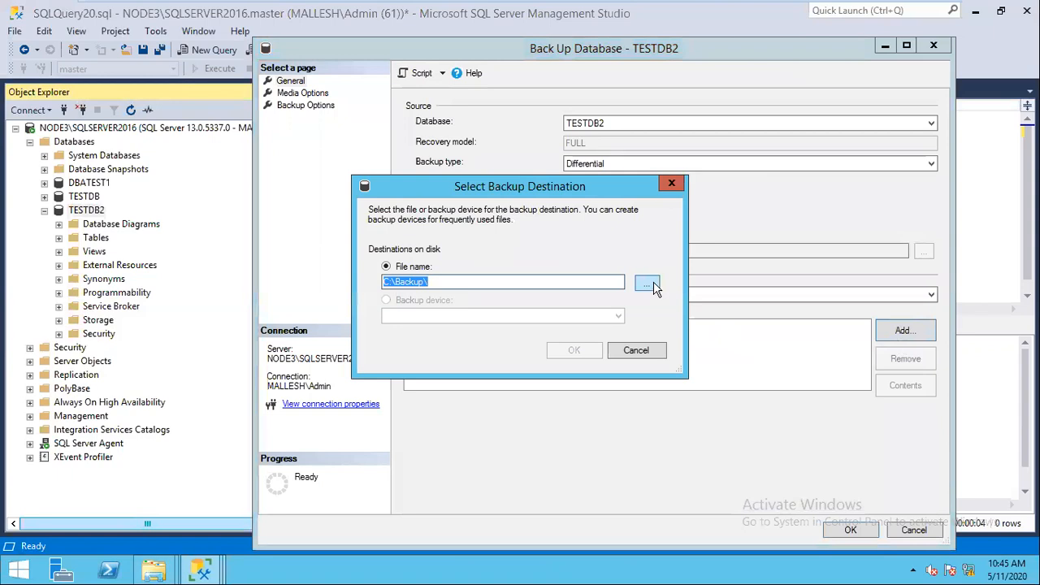
click(647, 285)
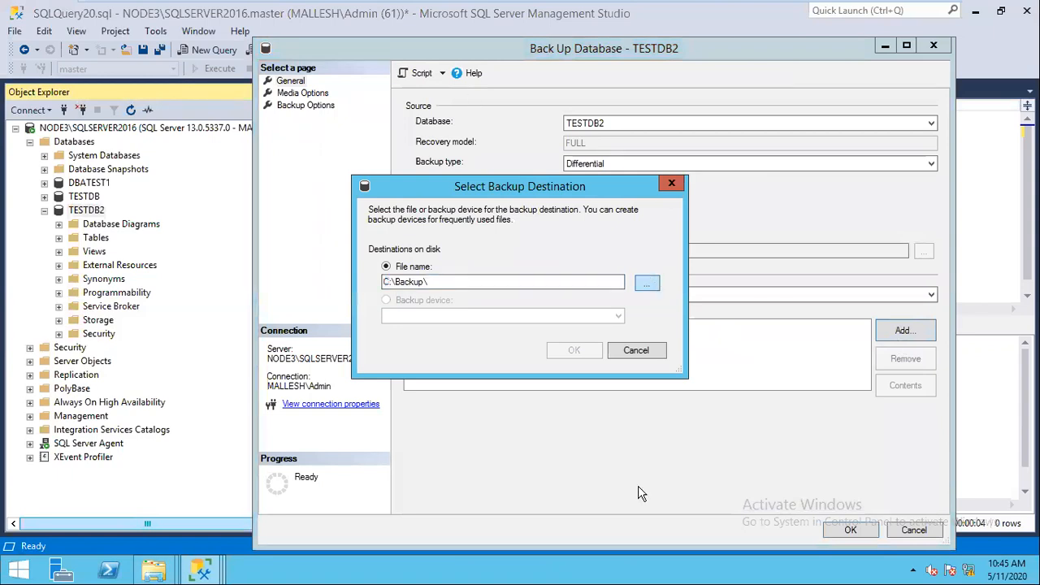
click(639, 488)
click(489, 282)
text(MON12AM)
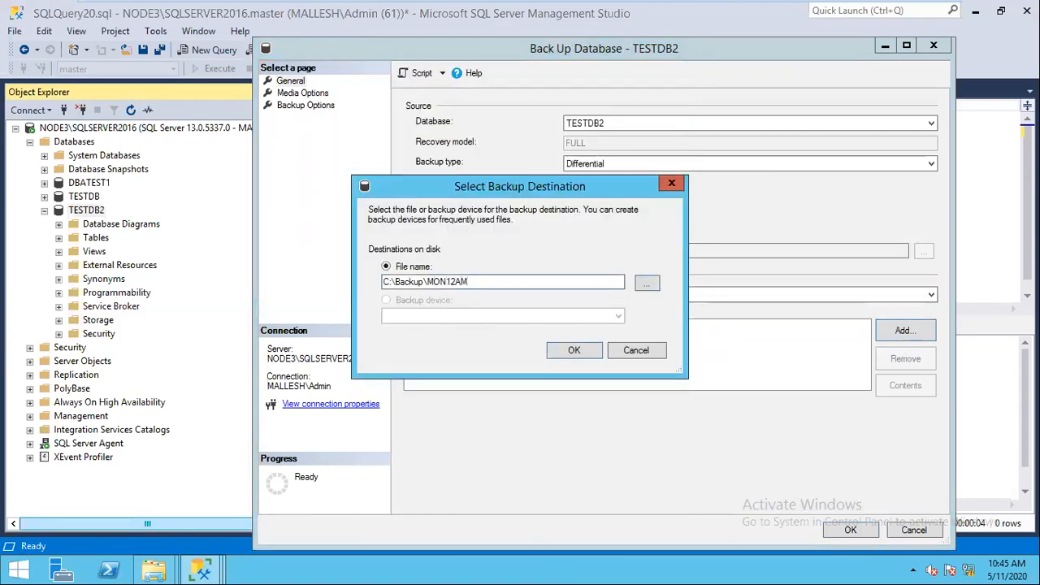
text(DIFF.BAK)
click(570, 356)
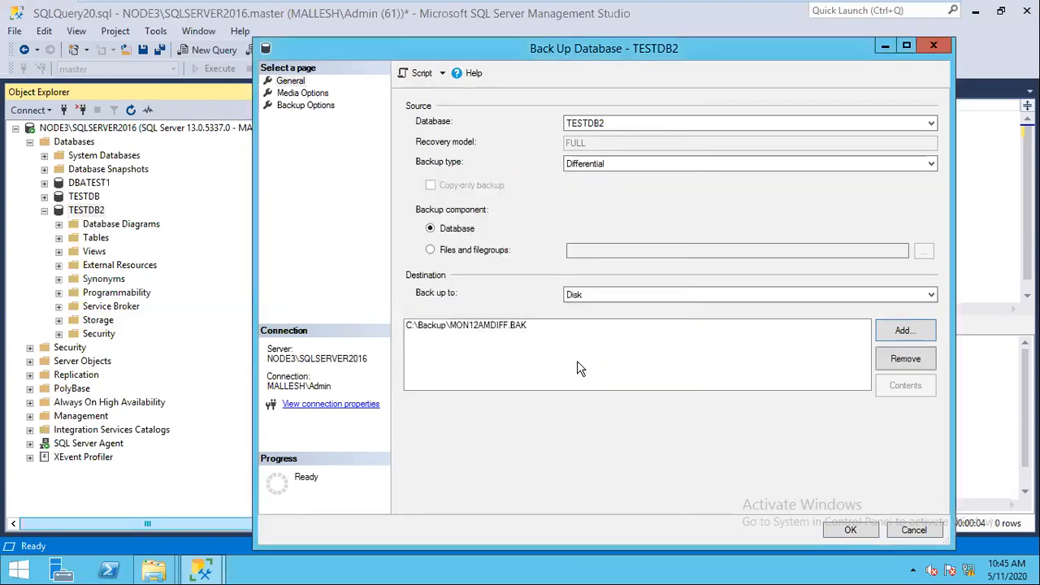
click(421, 73)
click(908, 530)
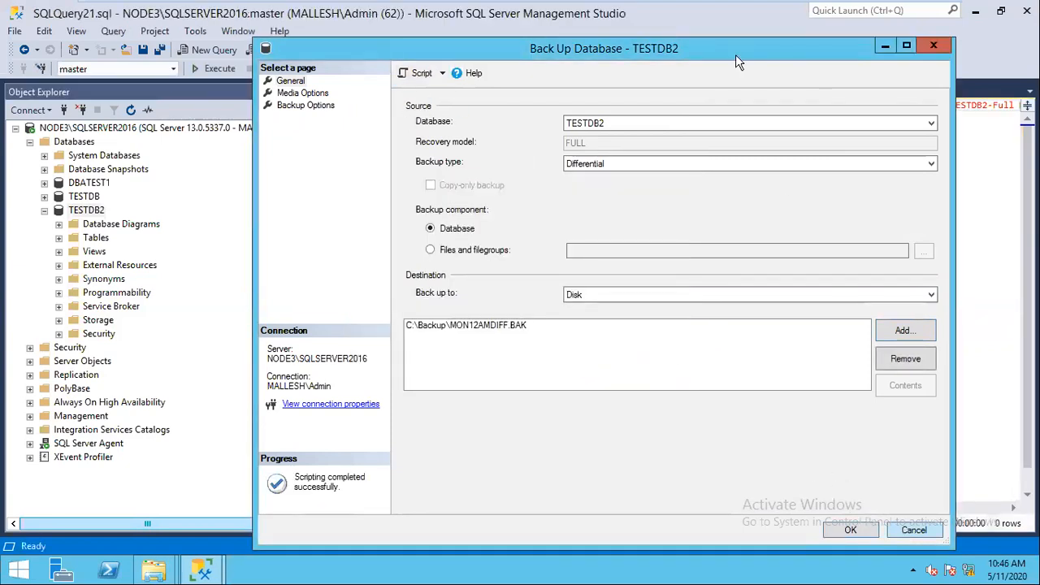
drag(791, 105, 997, 105)
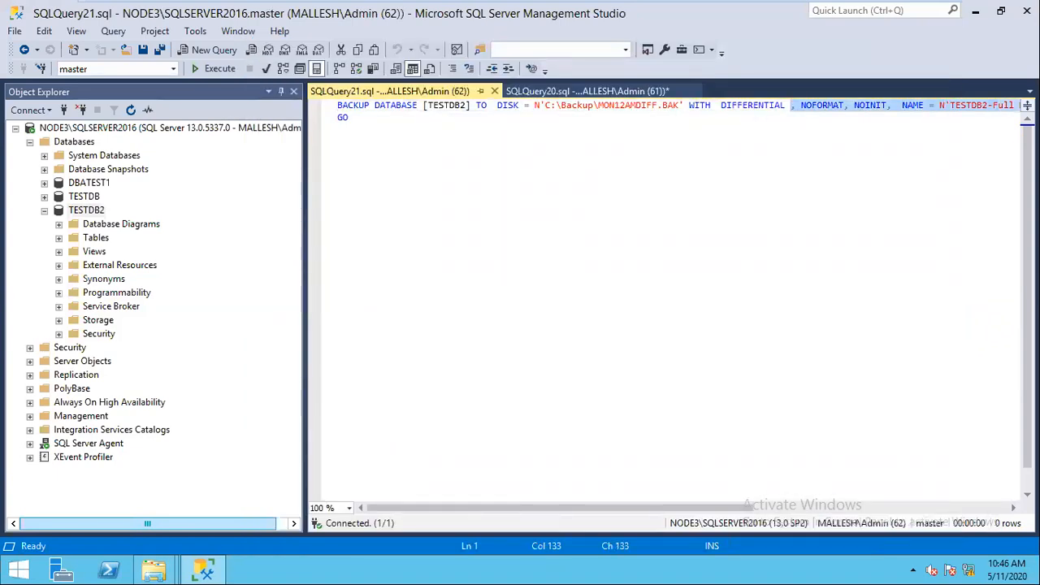
Step: Remove the options after DIFFERENTIAL, run the MON12AMDIFF.BAK backup, and return to SQLQuery20
key(Delete)
key(Delete)
key(Delete)
key(Delete)
key(Delete)
key(Delete)
key(Delete)
key(Delete)
key(Delete)
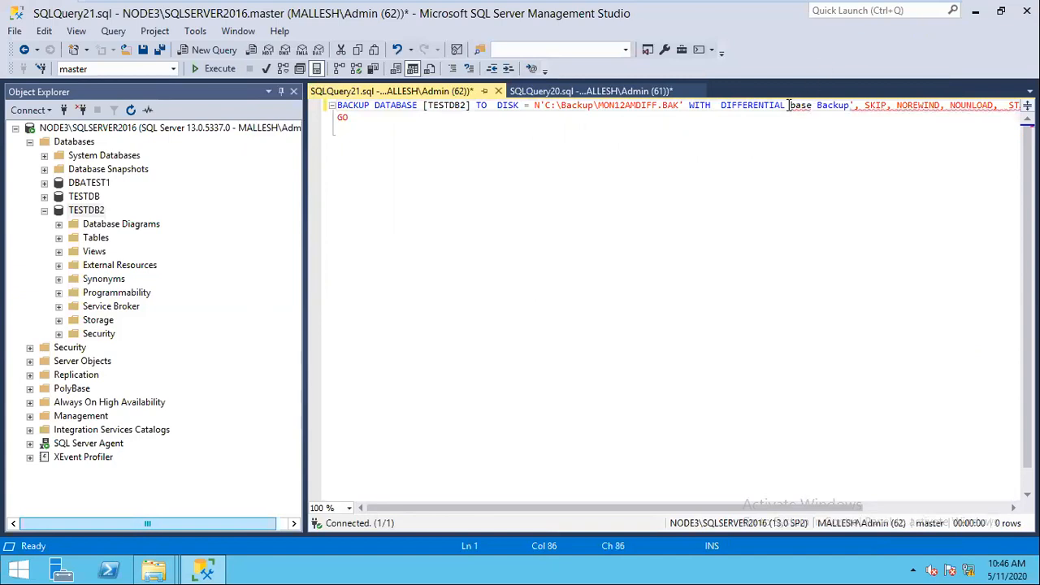
drag(788, 105, 1020, 106)
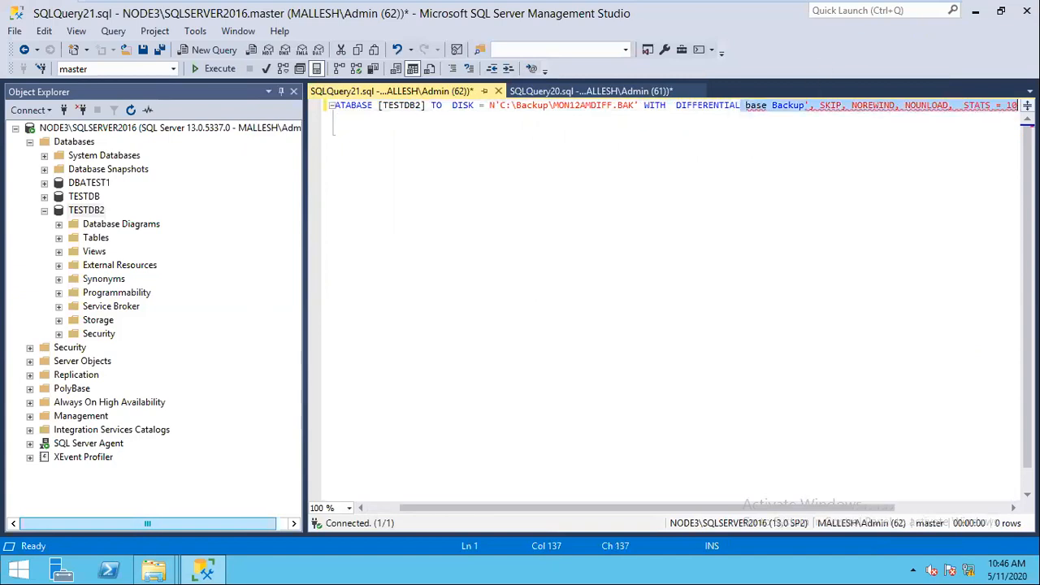
key(Delete)
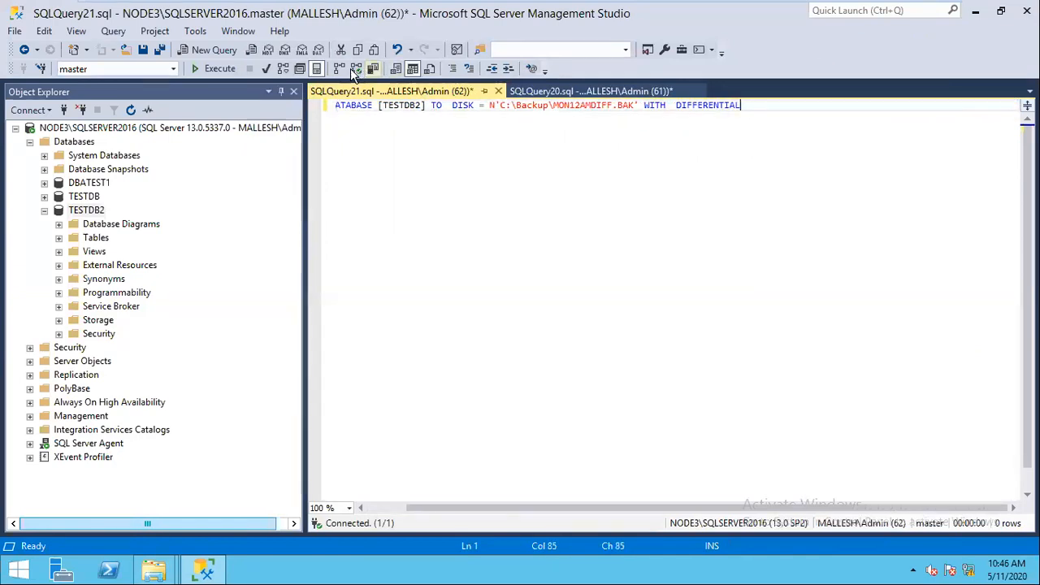
click(215, 69)
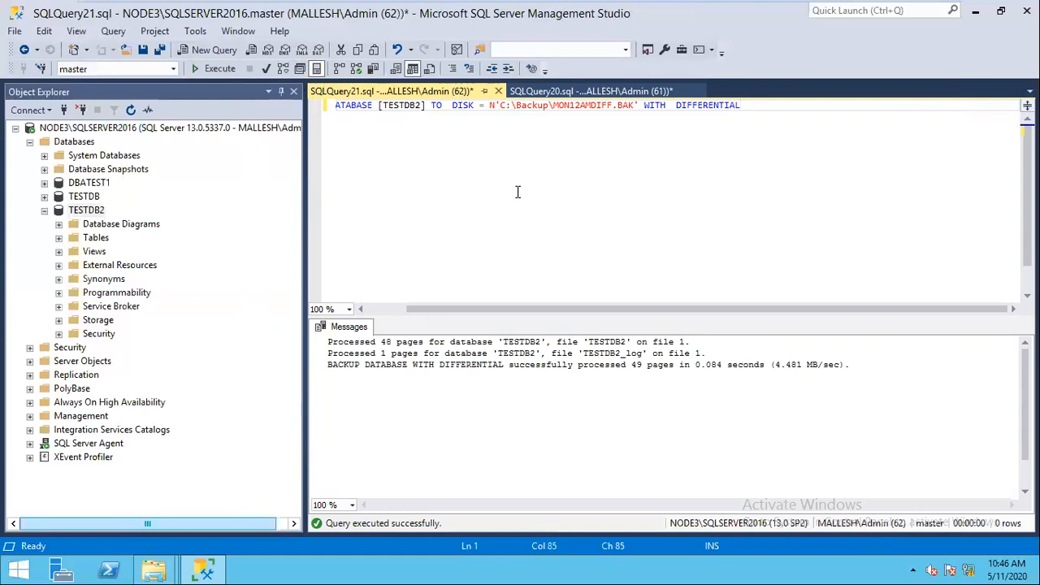
click(557, 91)
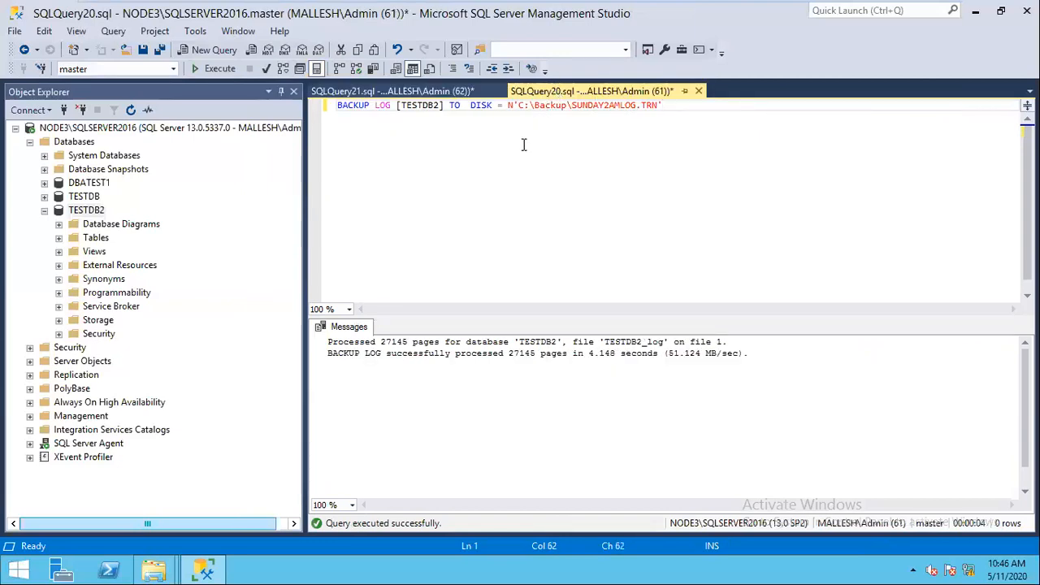
Step: Change the log backup file to MON2AMLOG.TRN and run the BACKUP LOG
click(605, 105)
key(BackSpace)
key(BackSpace)
key(BackSpace)
key(BackSpace)
key(BackSpace)
key(BackSpace)
text(MON)
click(215, 70)
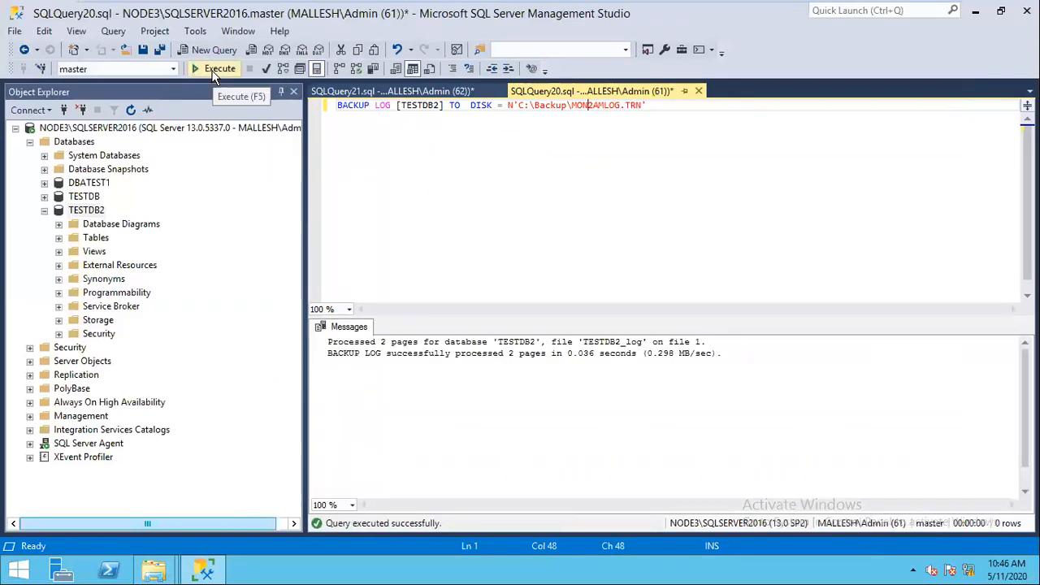
Step: Float the SQLQuery21 differential query in its own window and select its text
click(395, 91)
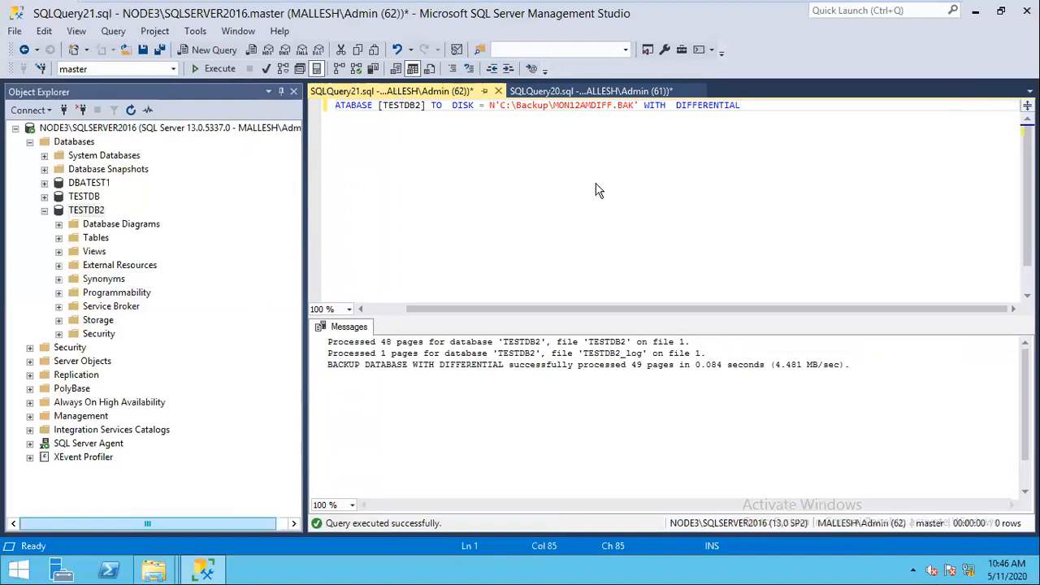
key(ctrl+F4)
drag(412, 120, 596, 185)
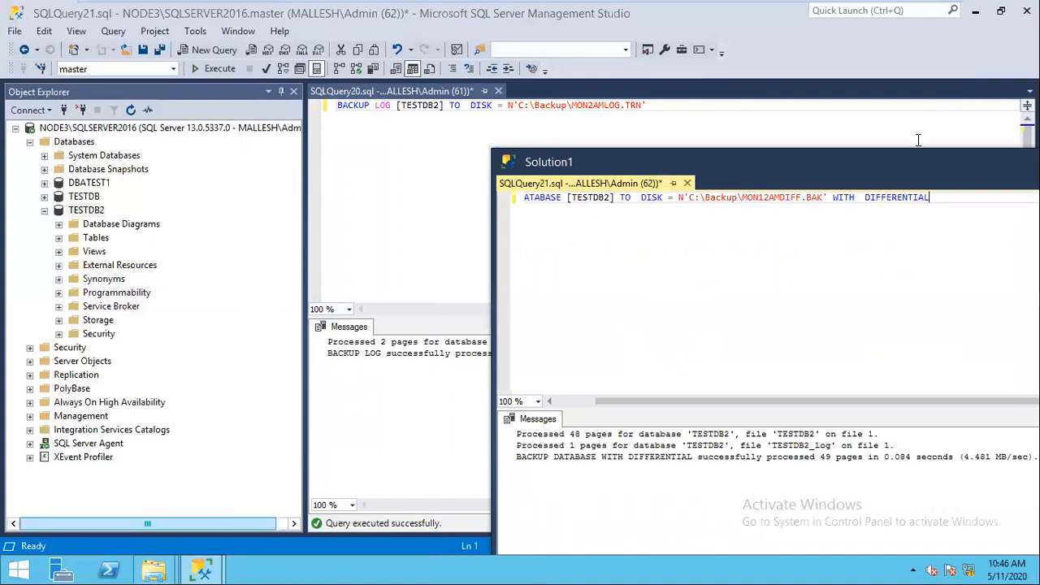
key(ctrl+a)
key(ctrl+c)
Step: Cut the differential query text and close the floating window without saving
key(Delete)
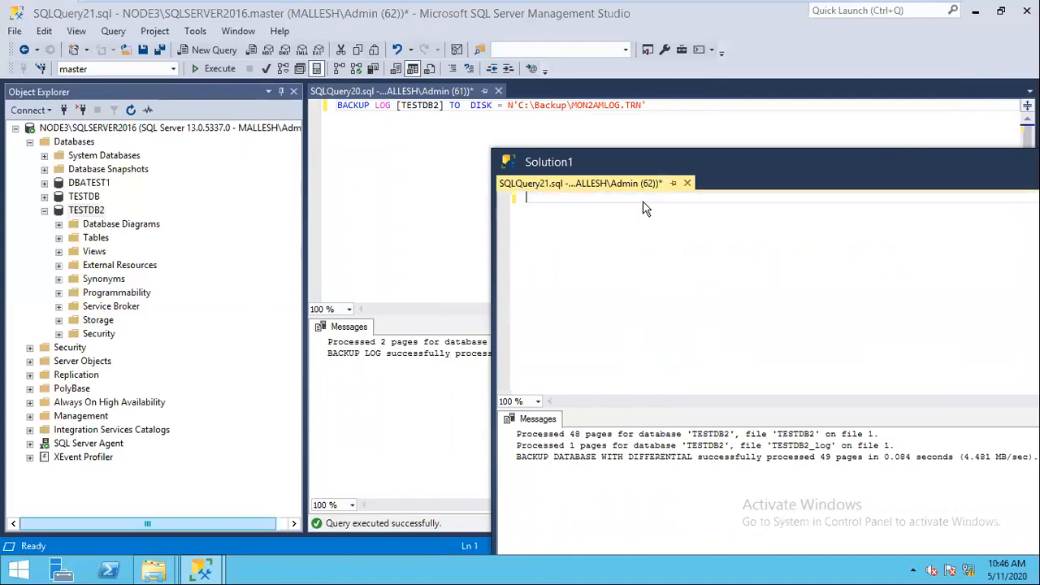
drag(763, 162, 350, 207)
click(801, 203)
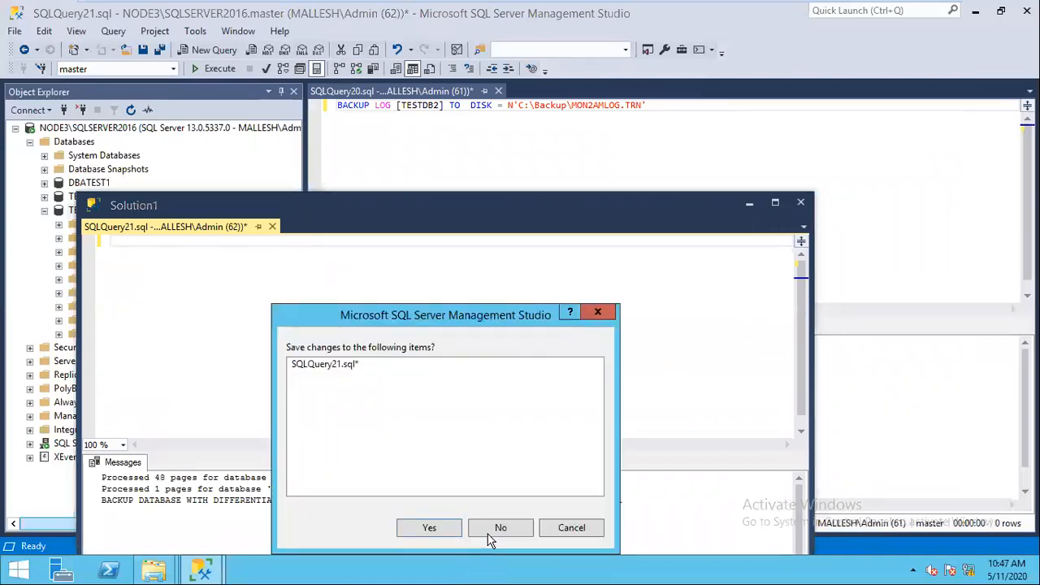
click(497, 530)
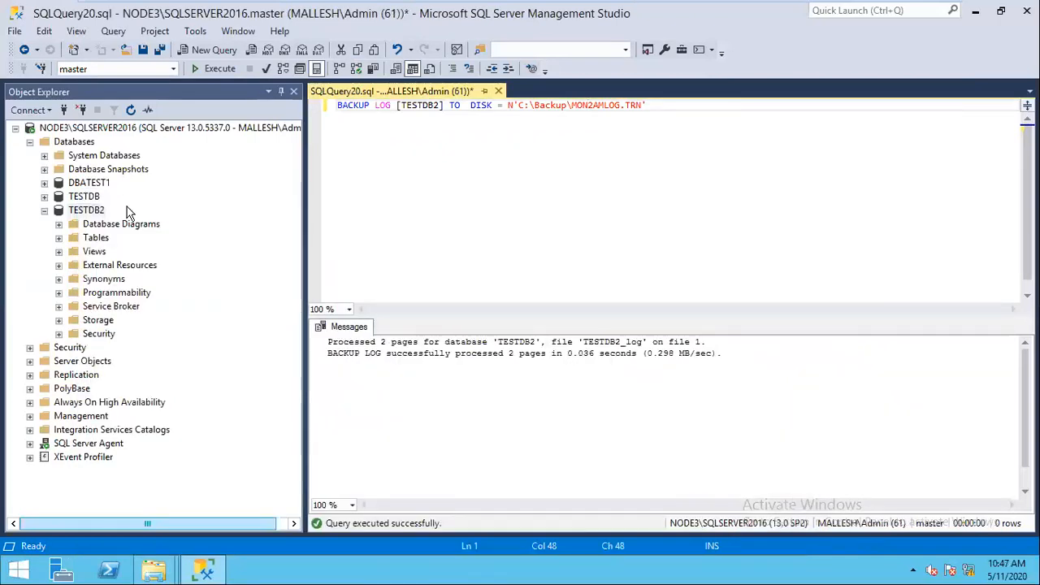
Step: Paste the script into a new query, rename the file to TUE12AMDIFF.BAK, and run it
key(ctrl+n)
key(ctrl+v)
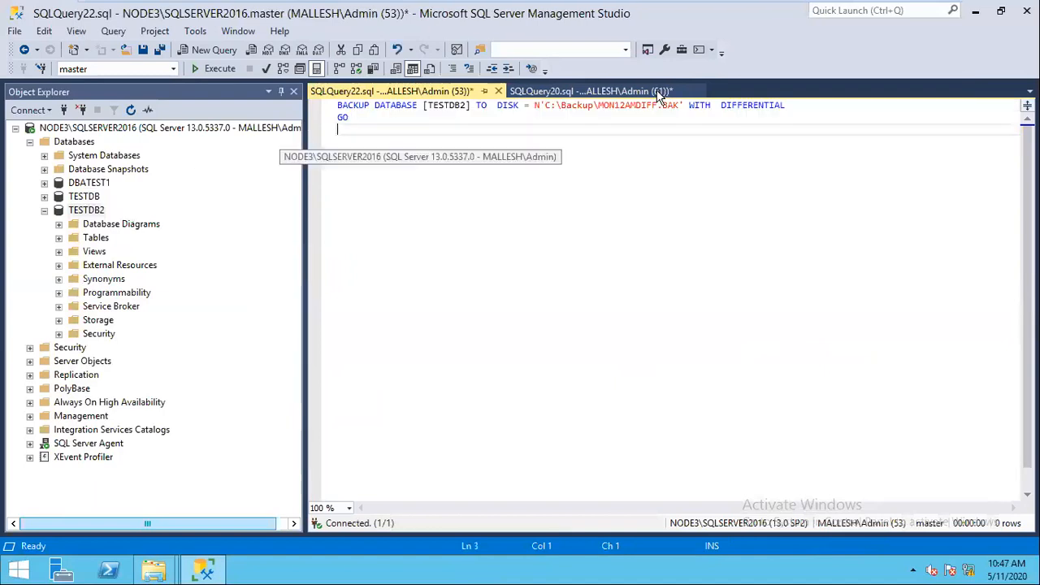
click(615, 105)
key(BackSpace)
key(BackSpace)
key(BackSpace)
text(TUE)
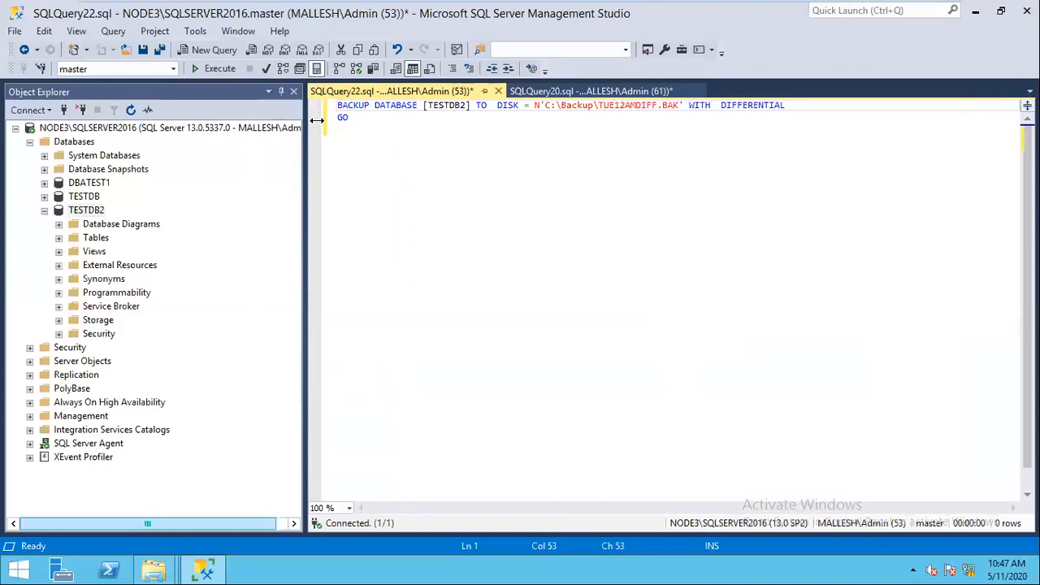
click(216, 69)
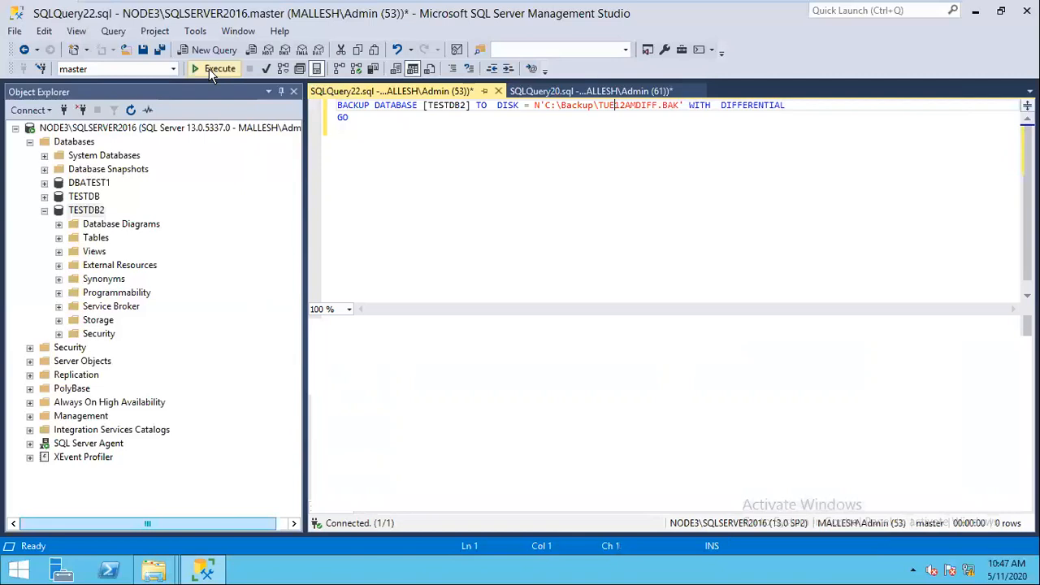
click(216, 69)
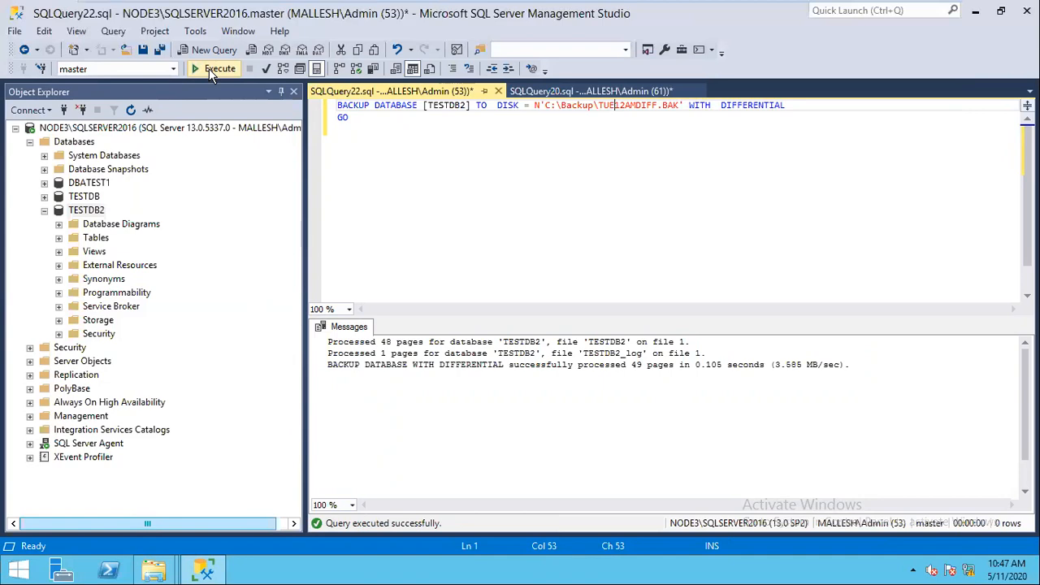
Step: In SQLQuery20, change the log file to TUES2AMLOG.TRN and run the log backup
click(553, 91)
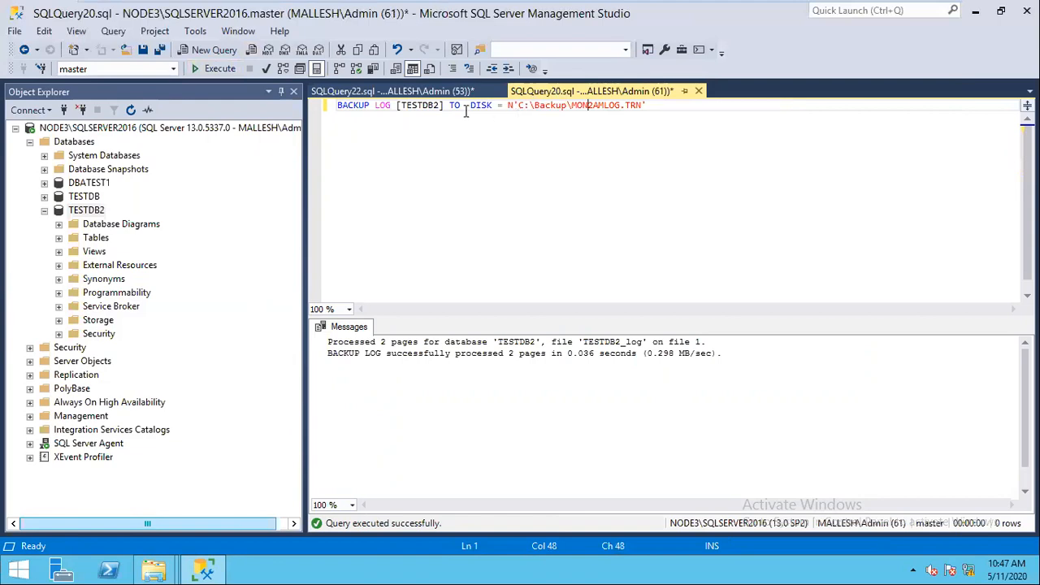
key(BackSpace)
key(BackSpace)
key(BackSpace)
text(TUES)
click(220, 70)
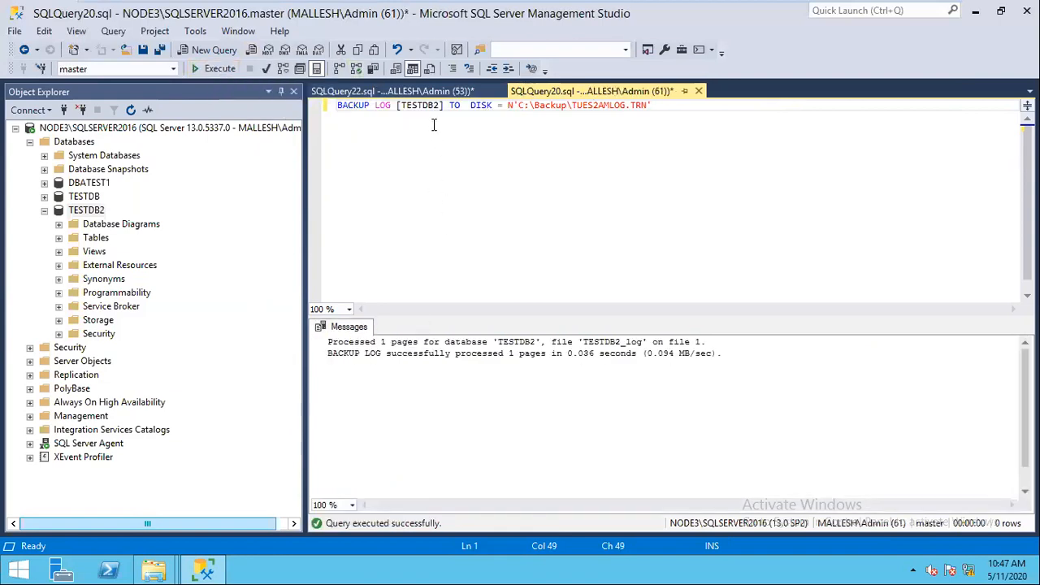
Step: Take the WED12AMDIFF.BAK differential backup by changing TUE to WED in the query
click(415, 92)
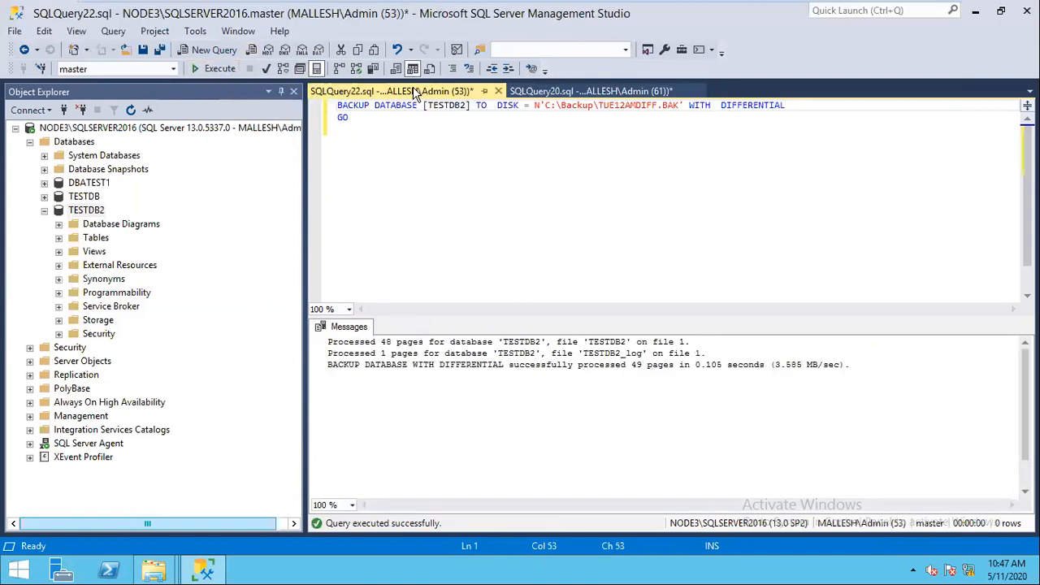
click(615, 127)
click(614, 106)
key(BackSpace)
key(BackSpace)
key(BackSpace)
text(WED)
click(218, 69)
Step: Back up TESTDB2's transaction log to WED2AMLOG.TRN
click(555, 93)
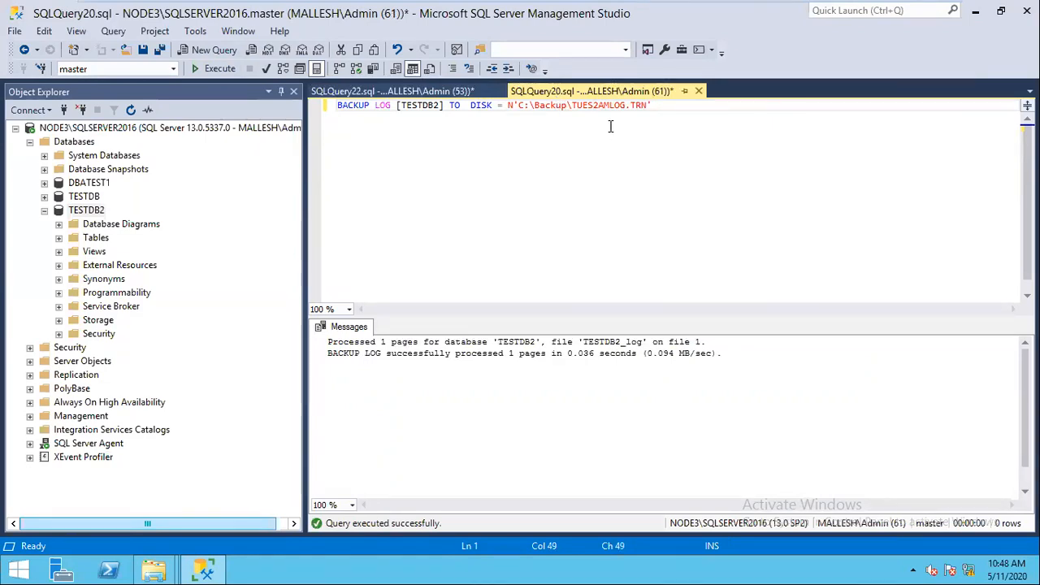
key(BackSpace)
key(BackSpace)
key(BackSpace)
key(BackSpace)
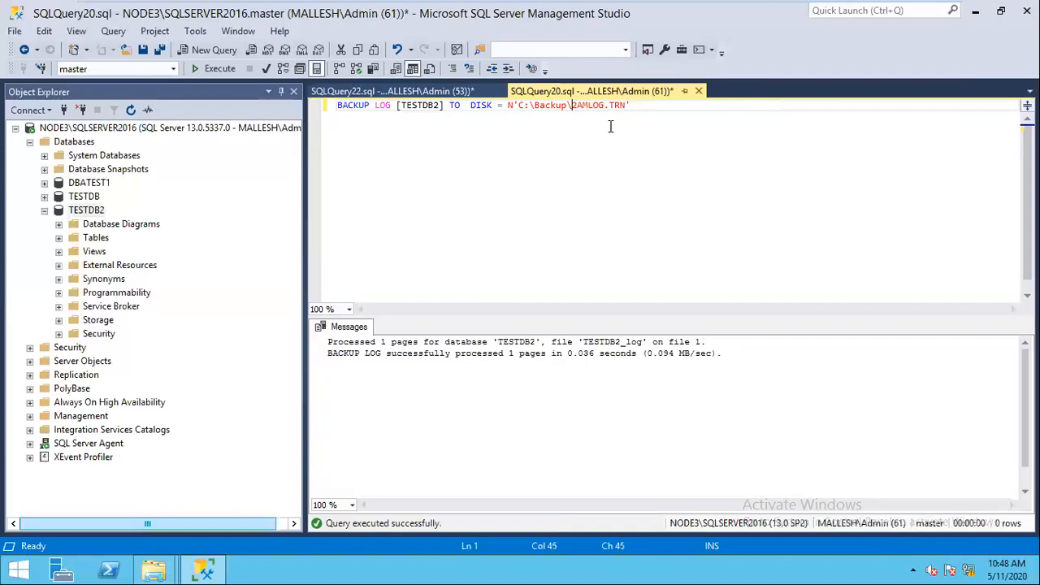
text(WED)
click(218, 68)
Step: Take the WED4AMLOG.TRN and WED6AMLOG.TRN log backups, then view the Backup folder
click(596, 105)
key(BackSpace)
text(4)
click(208, 73)
key(BackSpace)
text(6)
click(218, 72)
click(153, 570)
click(130, 501)
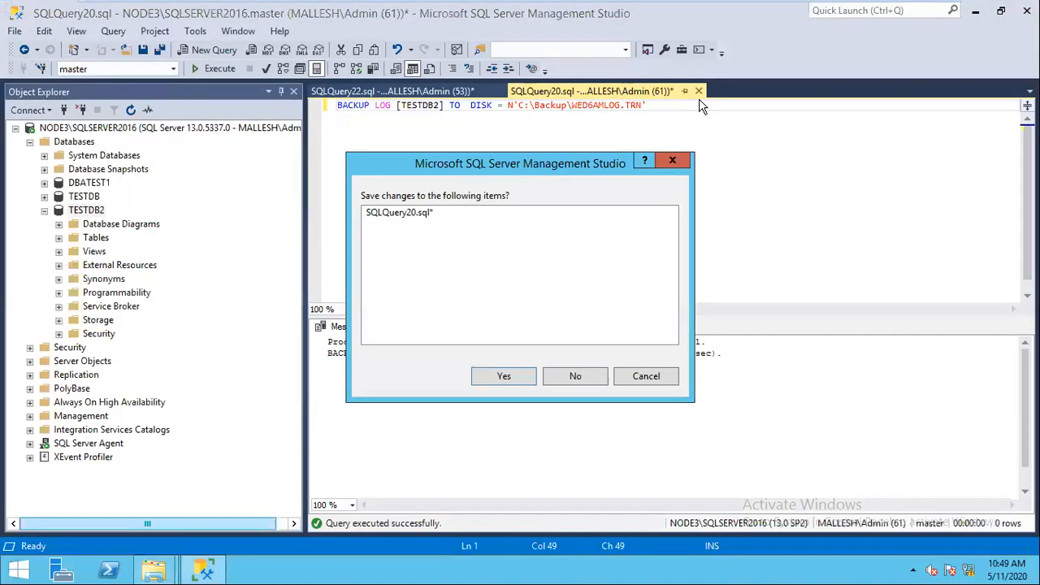
Step: Close the open query tabs without saving changes
key(n)
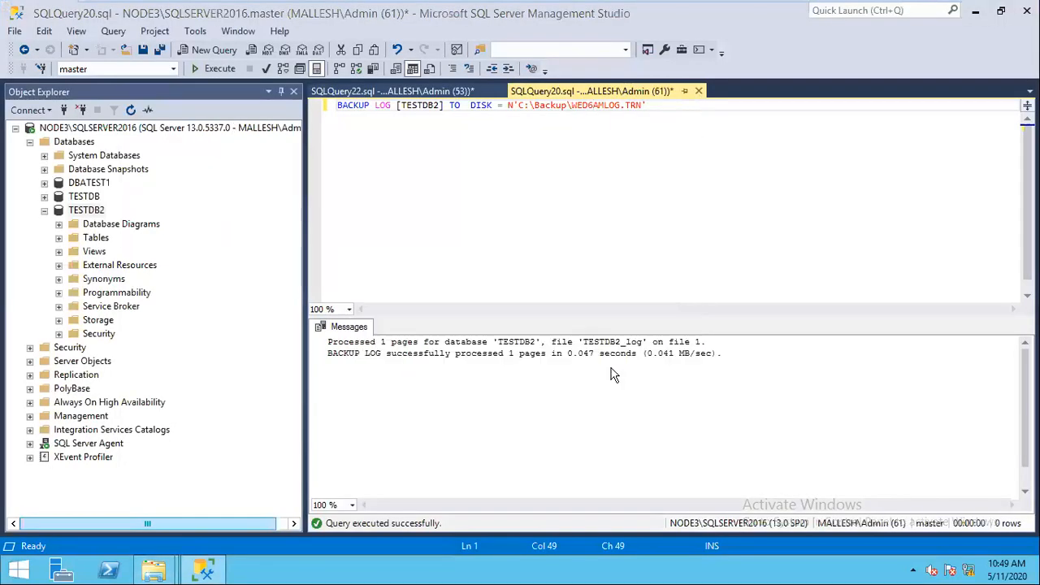
key(ctrl+F4)
key(n)
Step: Take TESTDB2 offline with all active connections dropped, then show the DATA folder
right_click(87, 209)
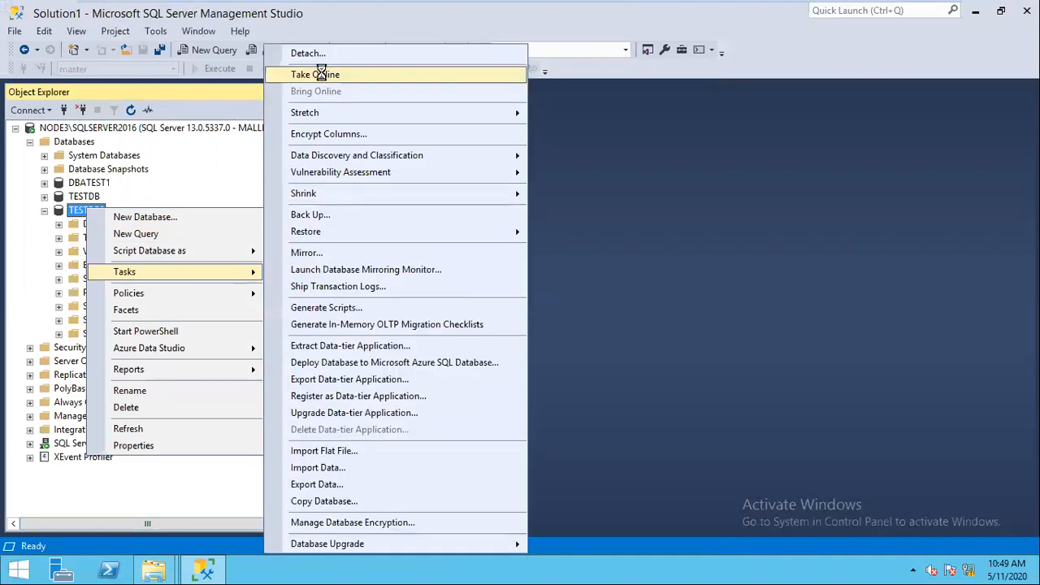
click(312, 73)
click(524, 135)
click(695, 504)
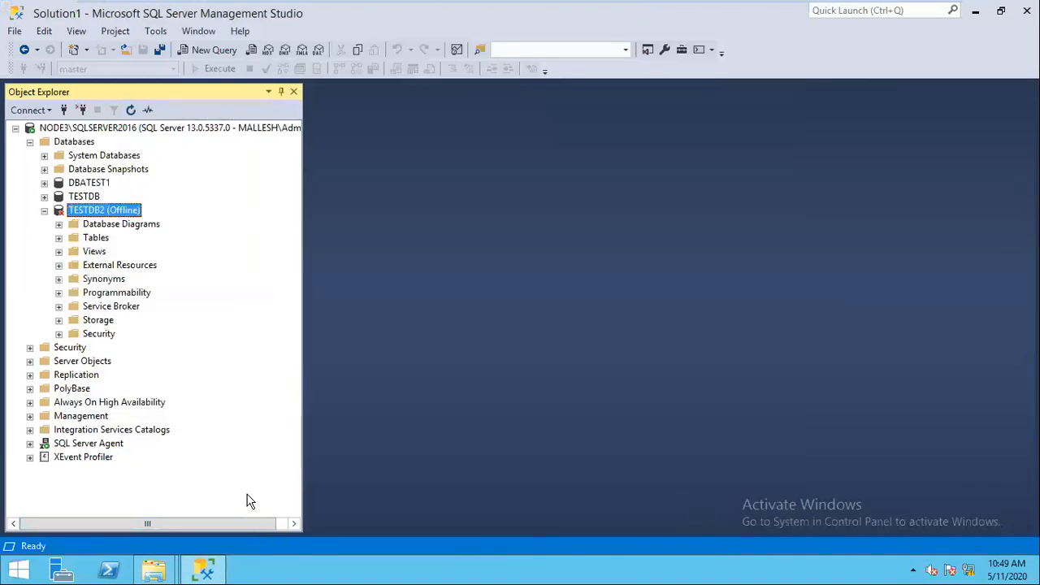
click(154, 571)
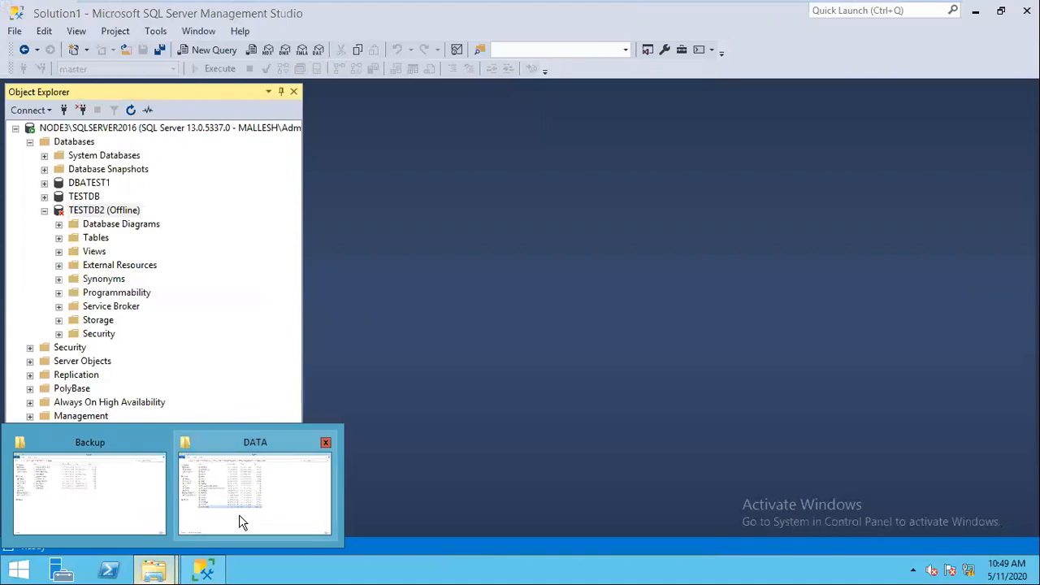
click(239, 515)
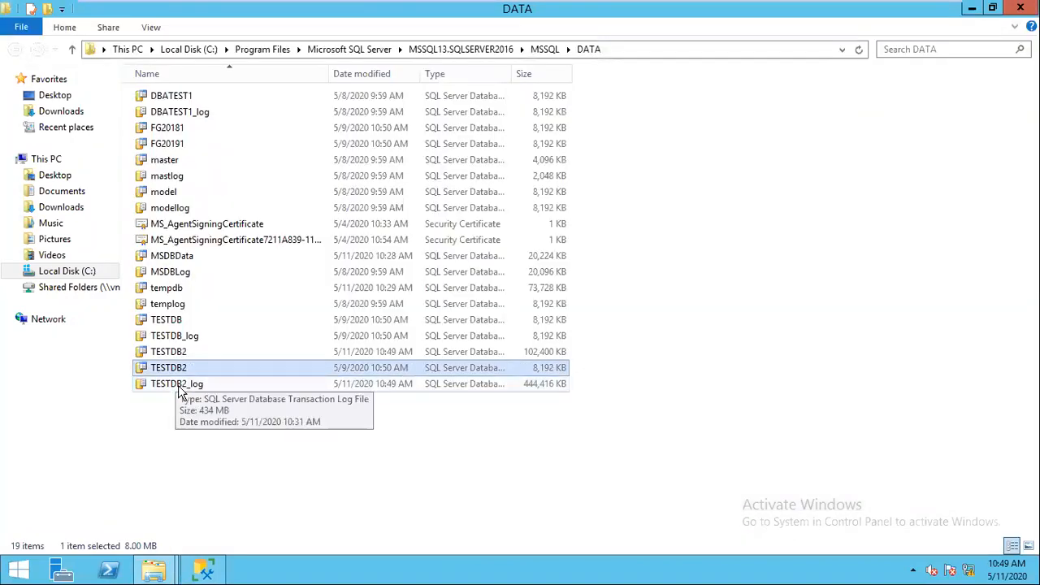
Step: Delete the TESTDB2_log file past the access warning and return to Management Studio
click(178, 385)
key(Delete)
click(475, 182)
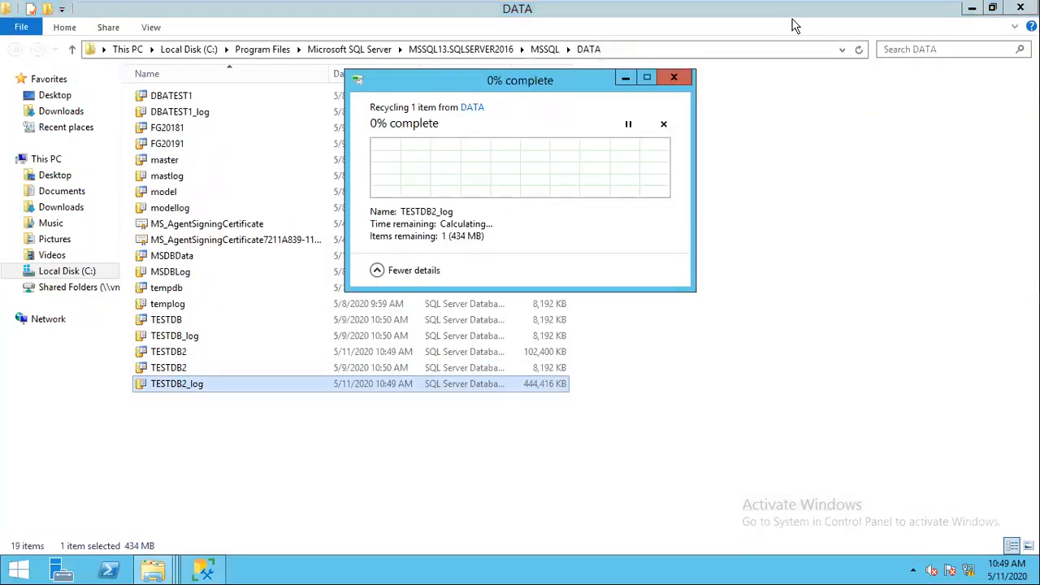
click(971, 8)
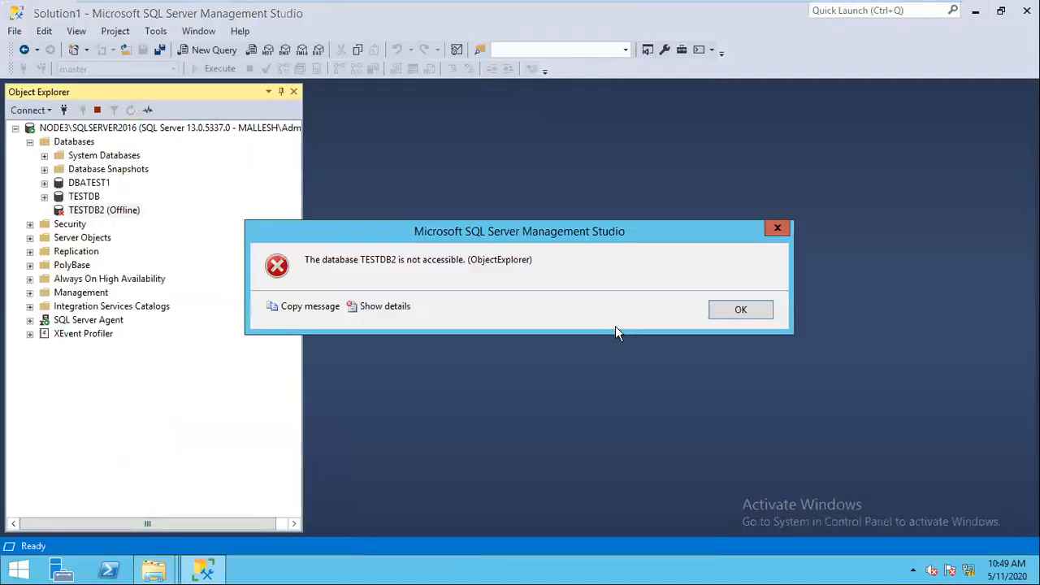
Step: Dismiss the not-accessible error and start a new query with 'BACKUP LOG T'
click(740, 309)
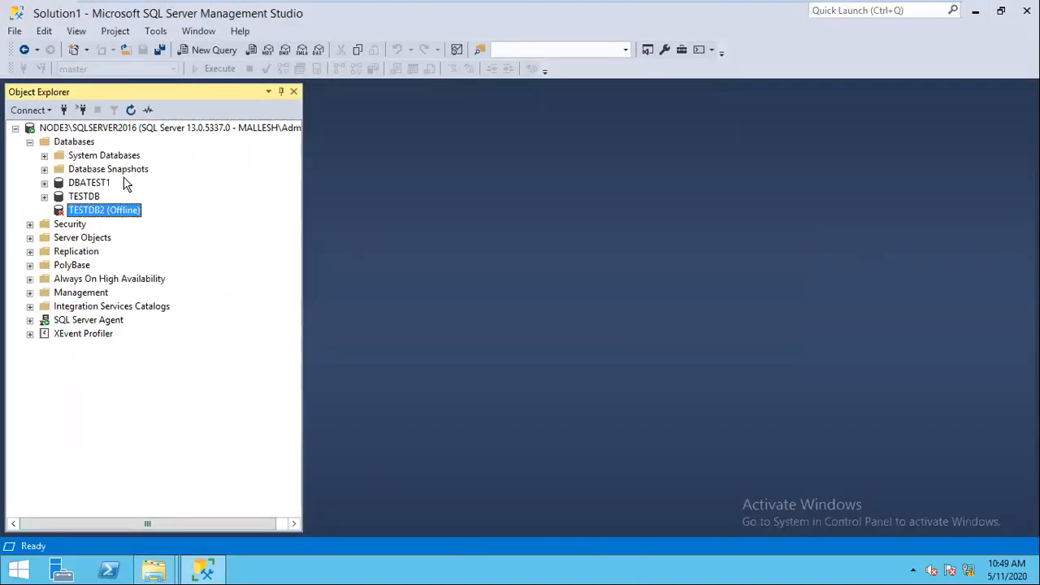
click(81, 142)
key(ctrl+n)
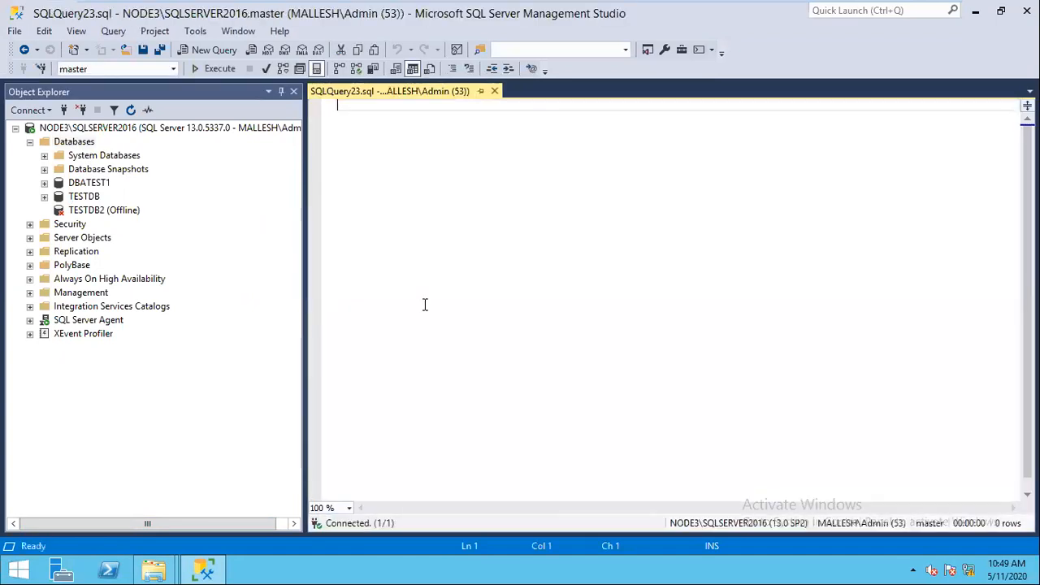
text(BACKUP )
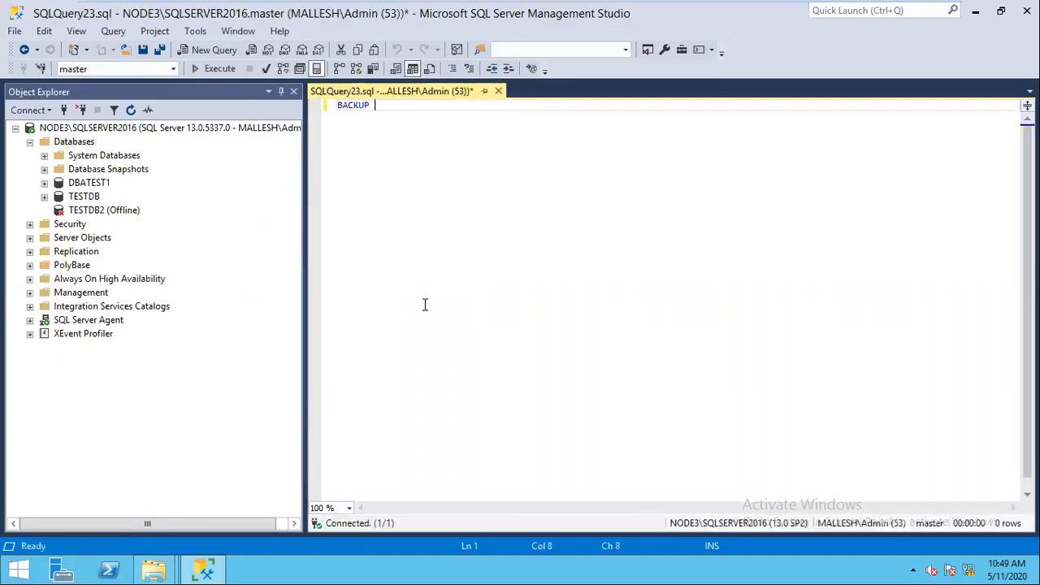
text(LOG T)
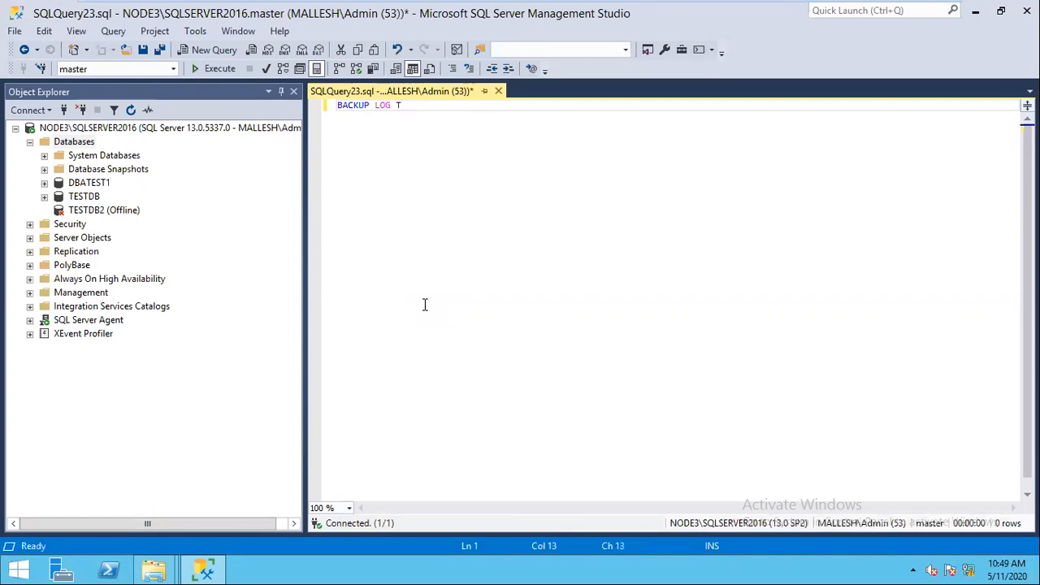
Step: Bring TESTDB2 online, refresh it, and extend the query to 'BACKUP LOG TESTDB2 TO DISK'
right_click(115, 216)
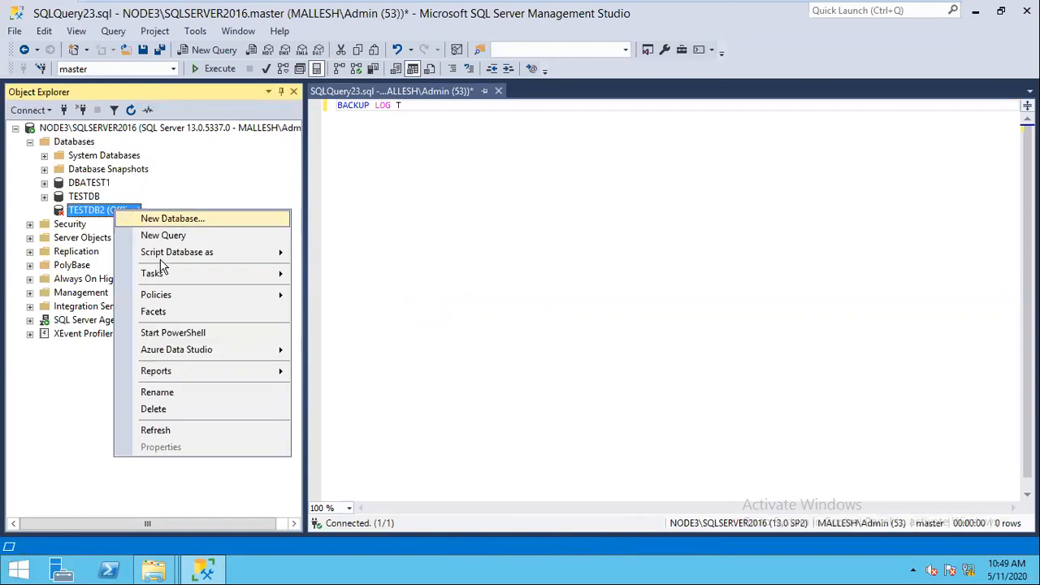
mouse_move(172, 279)
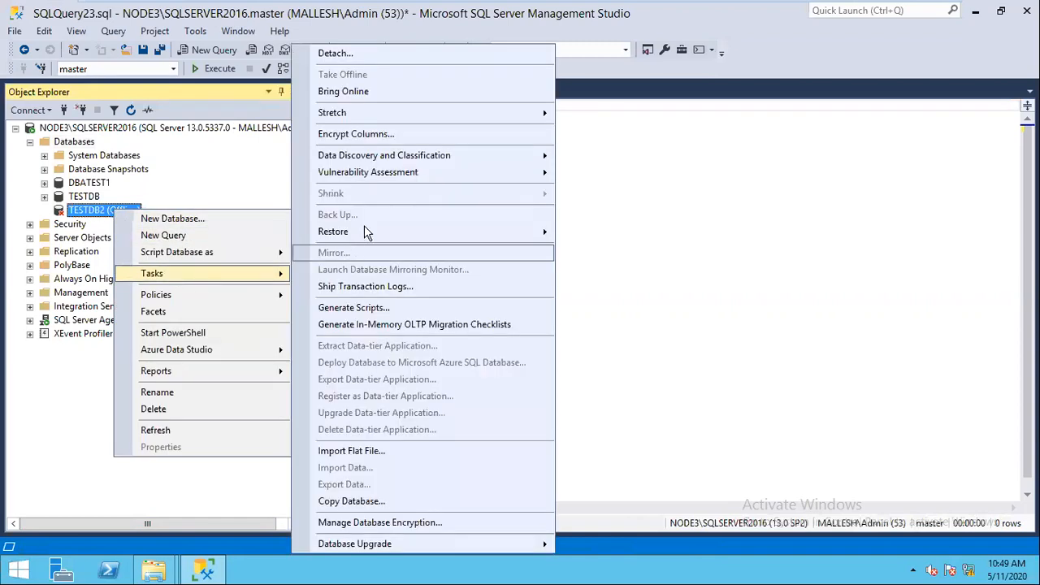
click(343, 91)
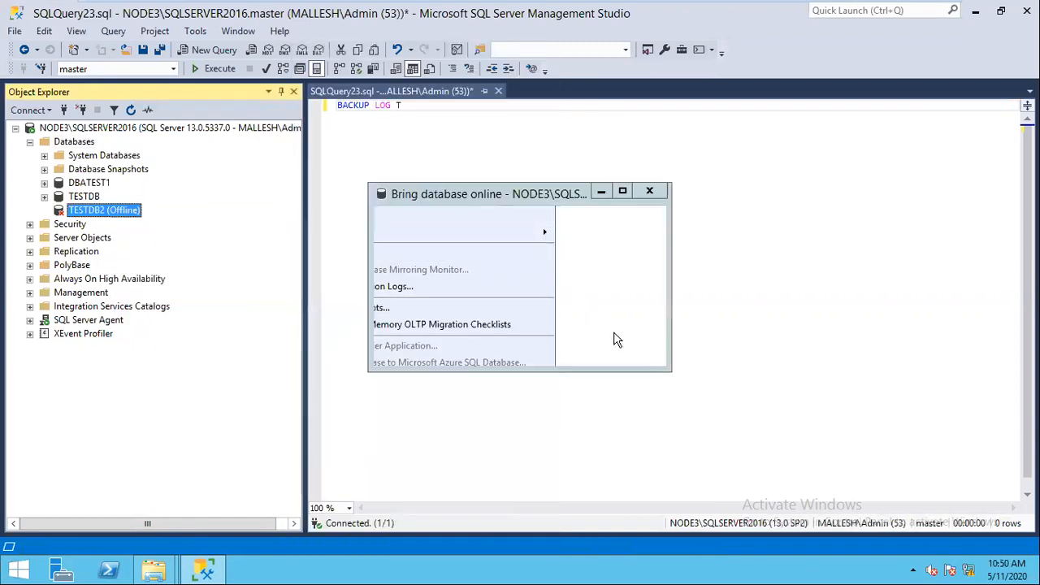
click(624, 347)
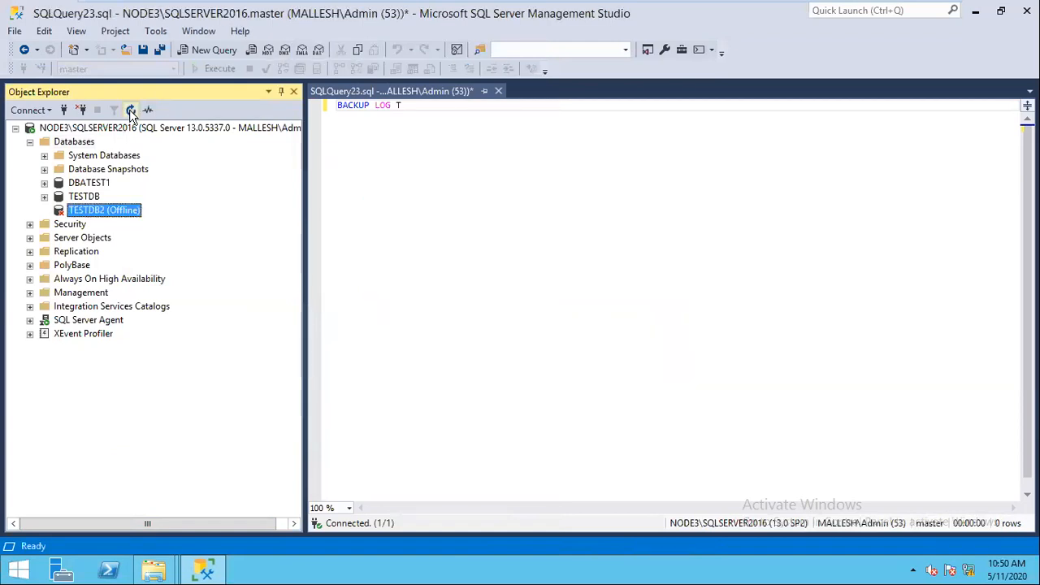
click(130, 110)
click(416, 113)
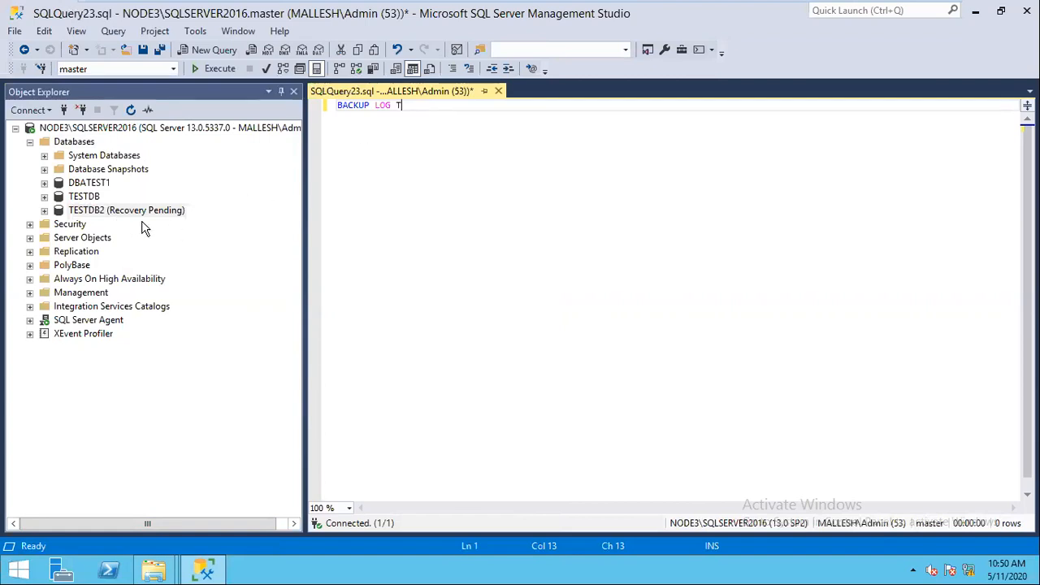
text(ESTDB2 TO DISK)
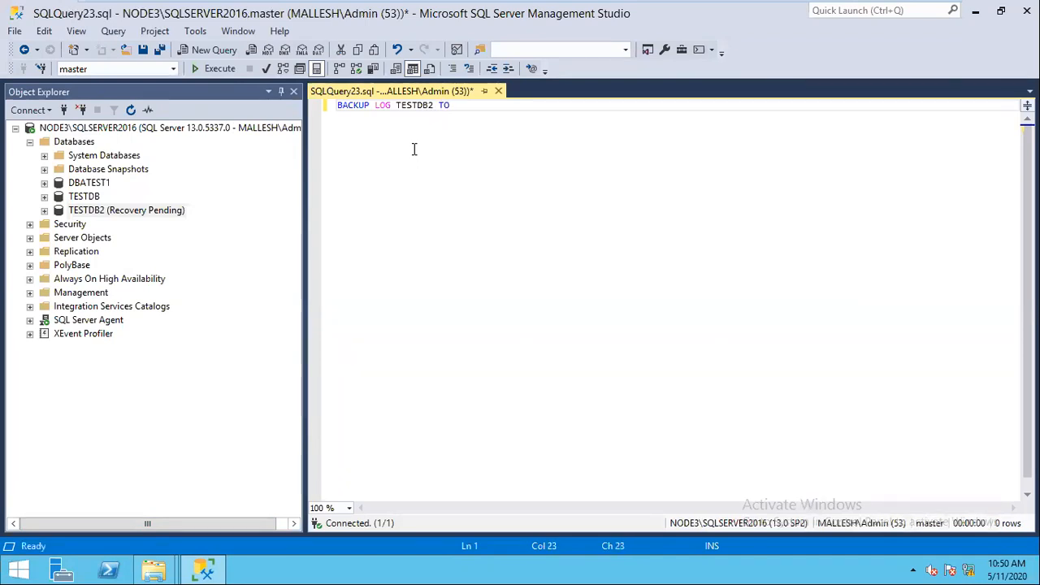
Step: Finish the tail-log backup to 'C:\BACKUP\TAILLOG.TRN' WITH NO_TRUNCATE, then parse and run it
text('C:\BAKCU)
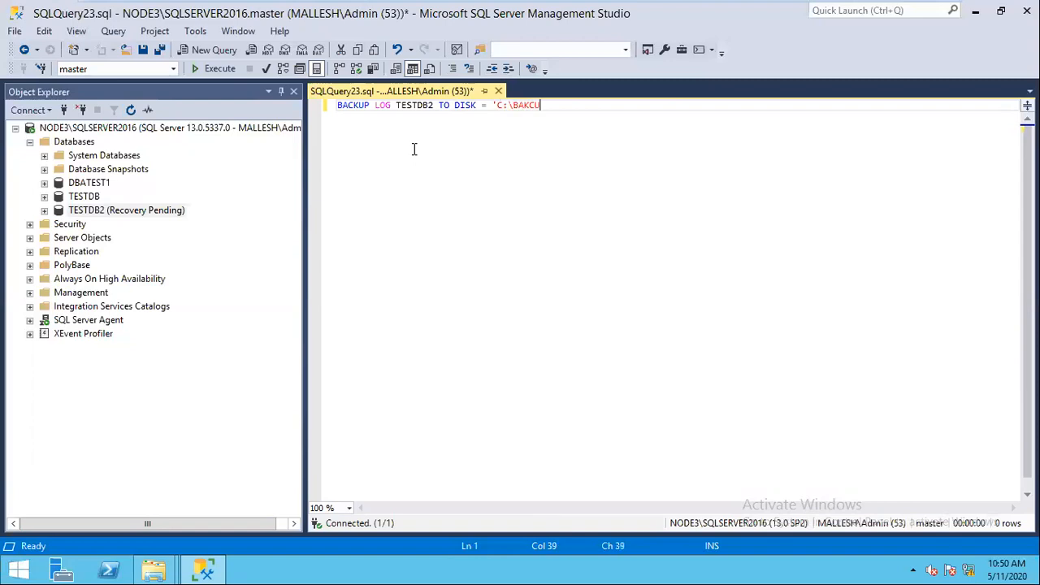
key(BackSpace)
key(BackSpace)
key(BackSpace)
text(CKUP\TAILLOG.TRN' WITH )
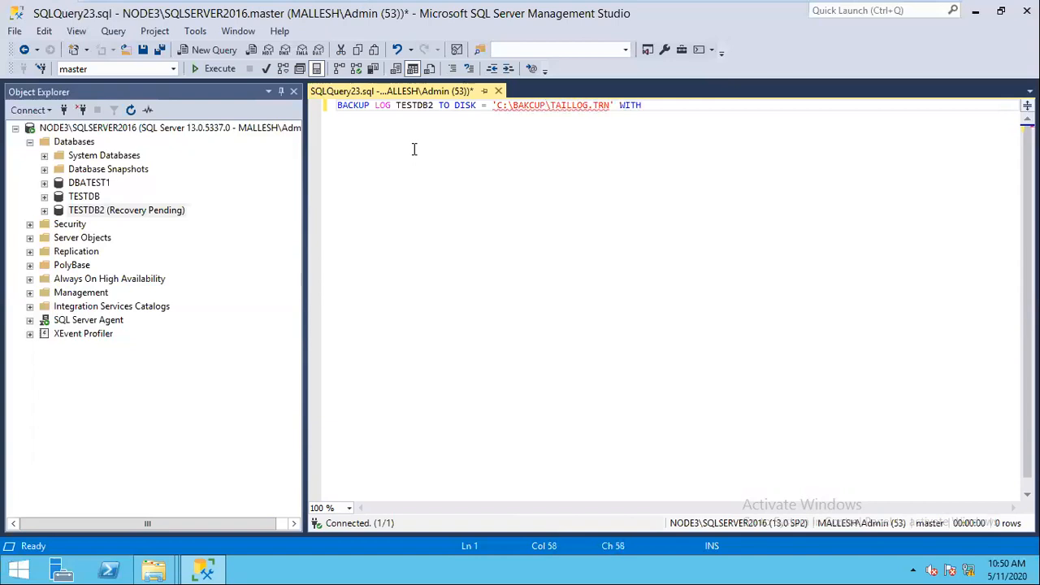
text(NO_TRUNCATE)
click(267, 71)
click(219, 69)
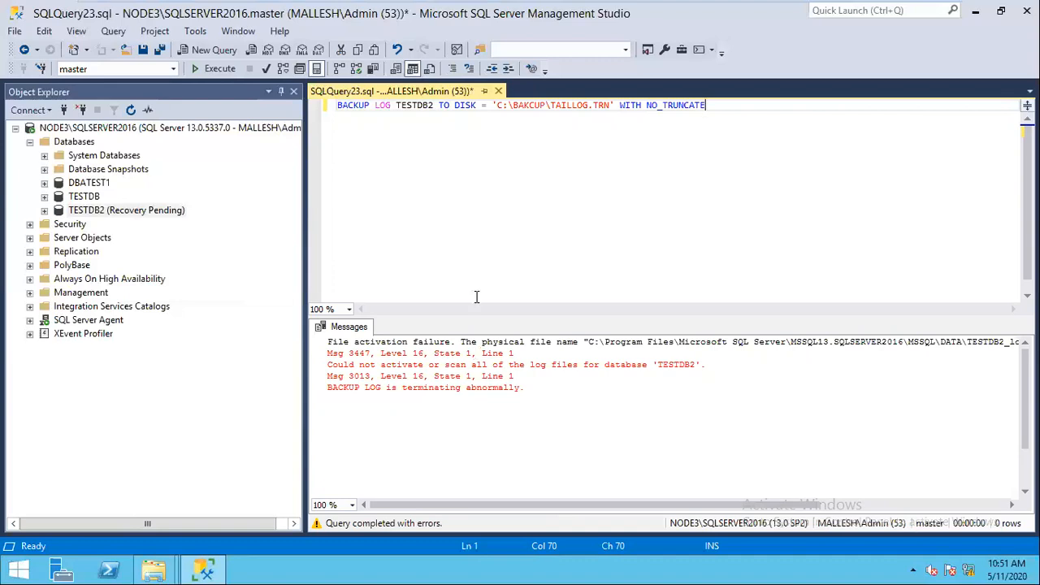
Step: Close the query window without saving it
click(498, 90)
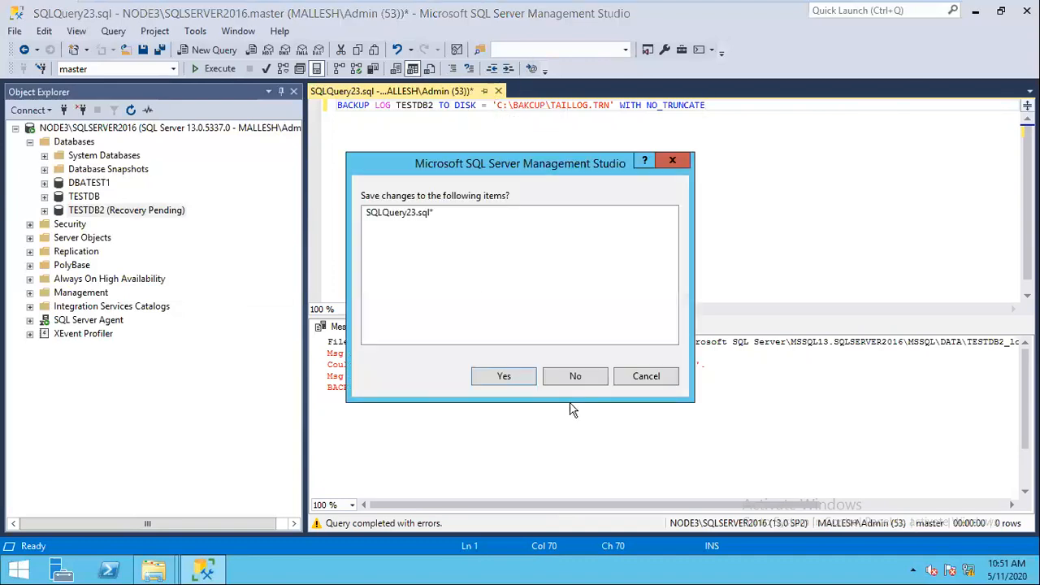
click(578, 380)
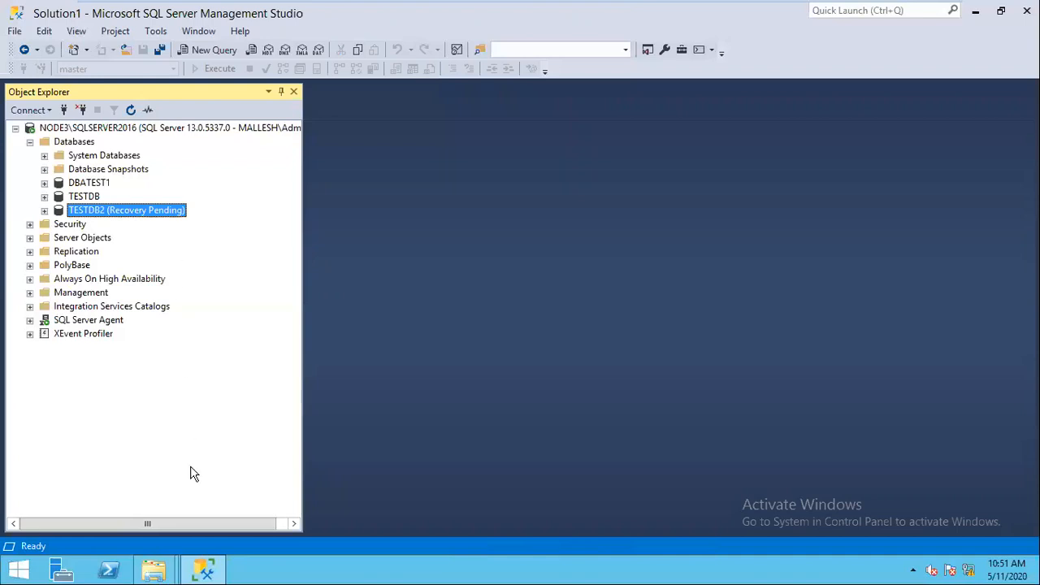
click(156, 573)
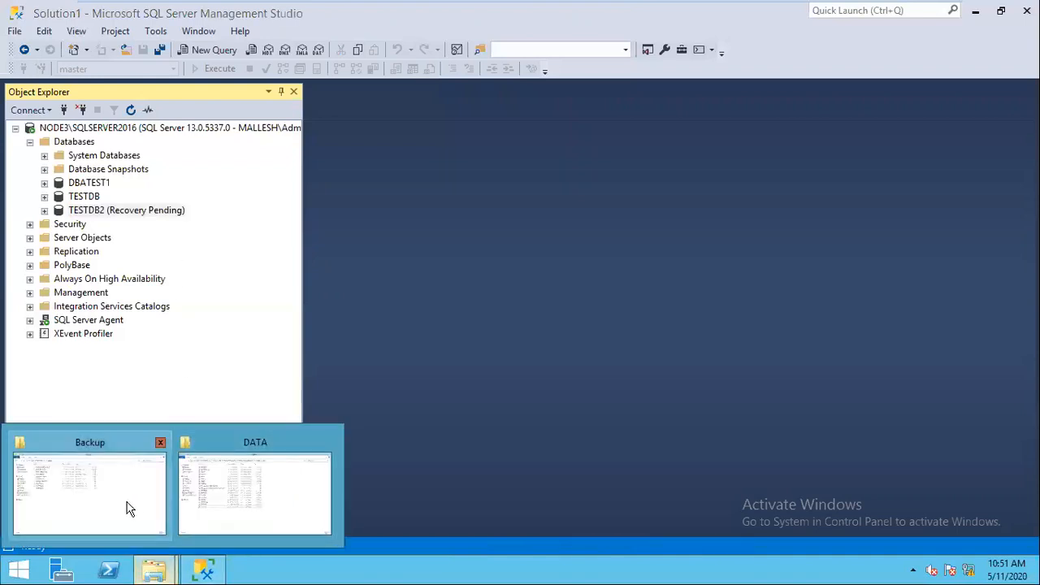
Step: Check WED12AMDIFF.BAK in C:\Backup, then refresh the Databases list in Management Studio
click(126, 508)
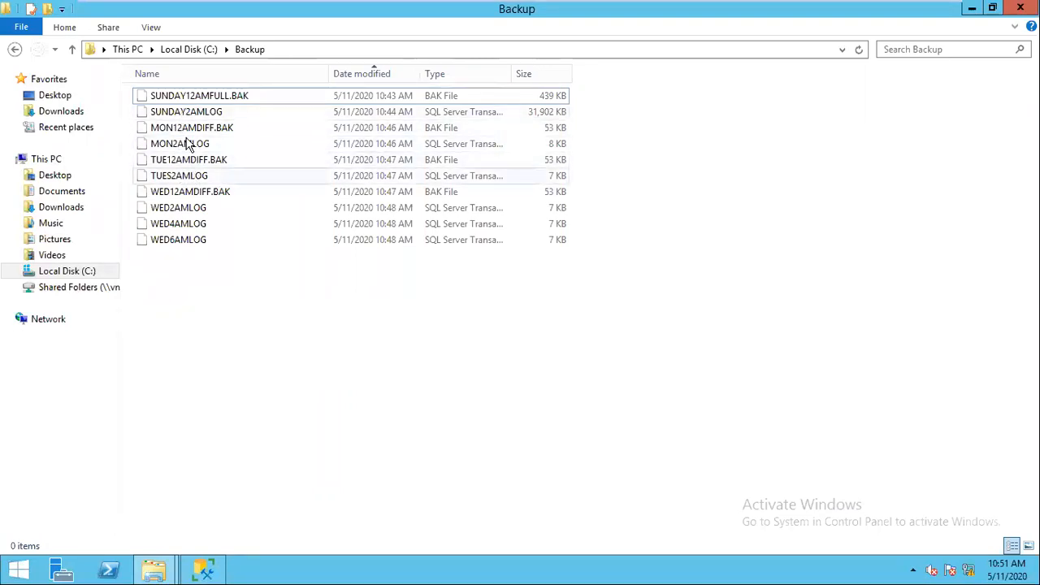
click(188, 195)
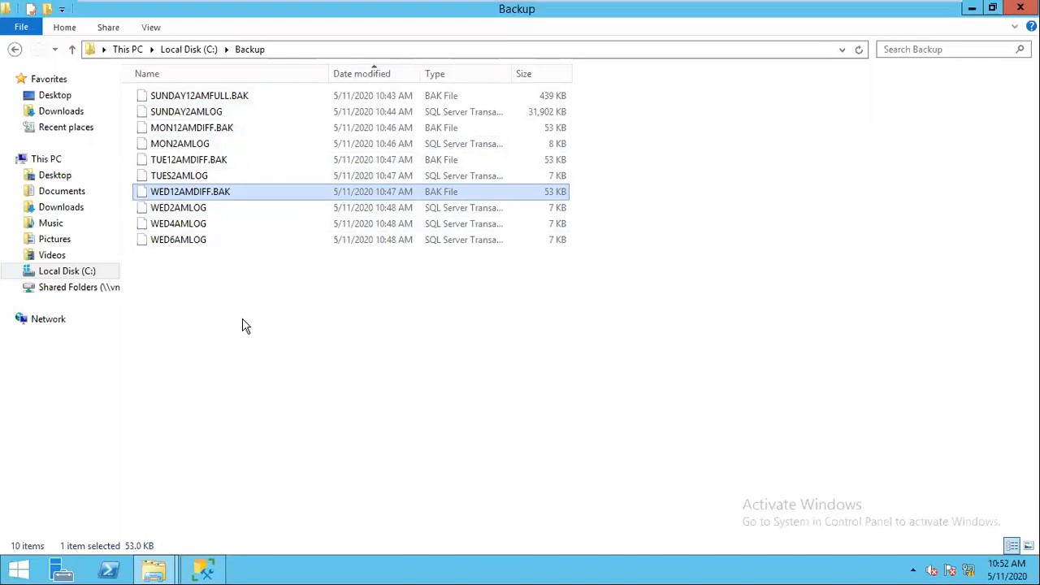
click(205, 569)
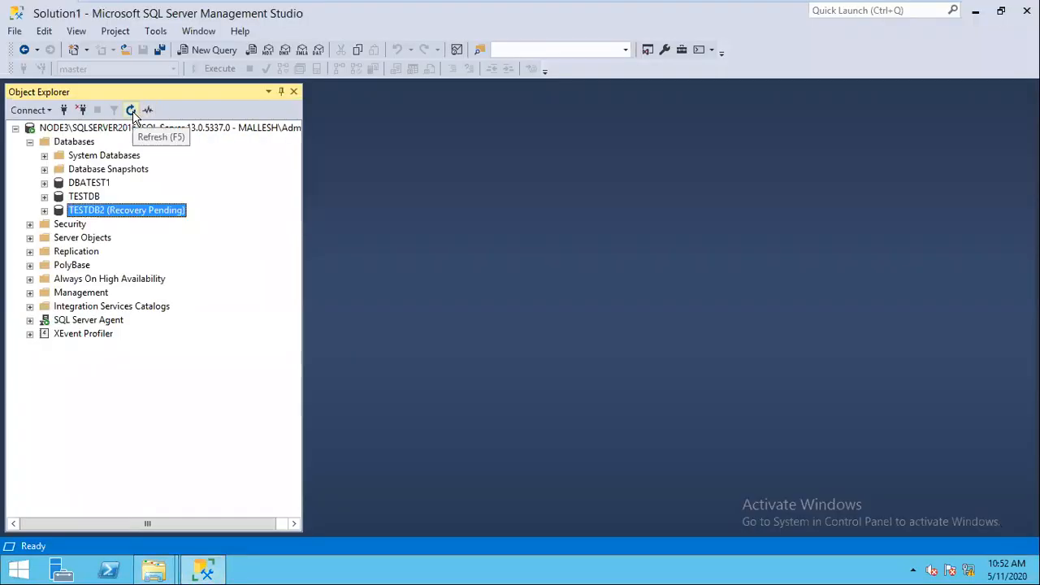
click(132, 114)
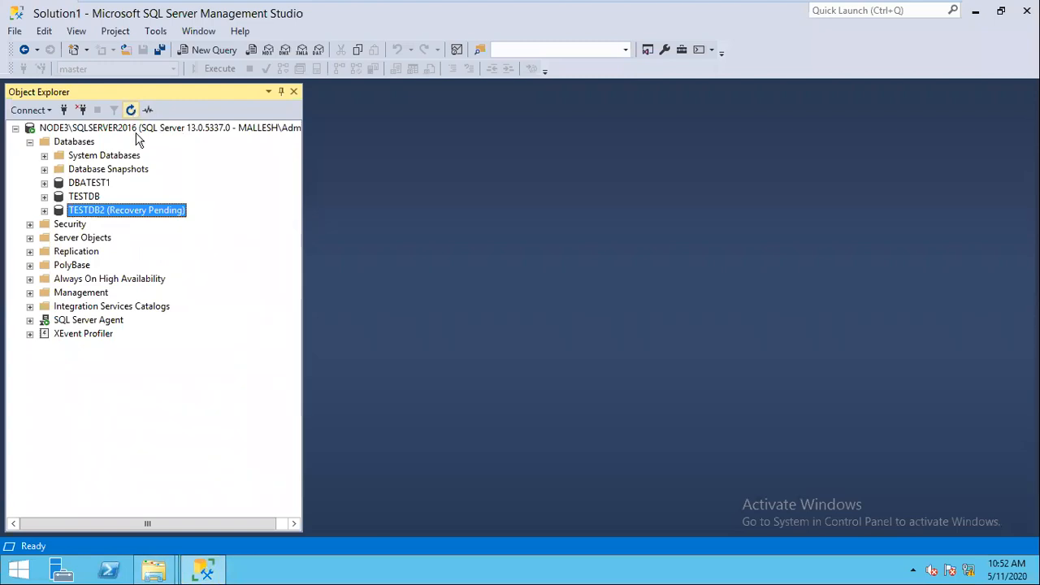
right_click(149, 213)
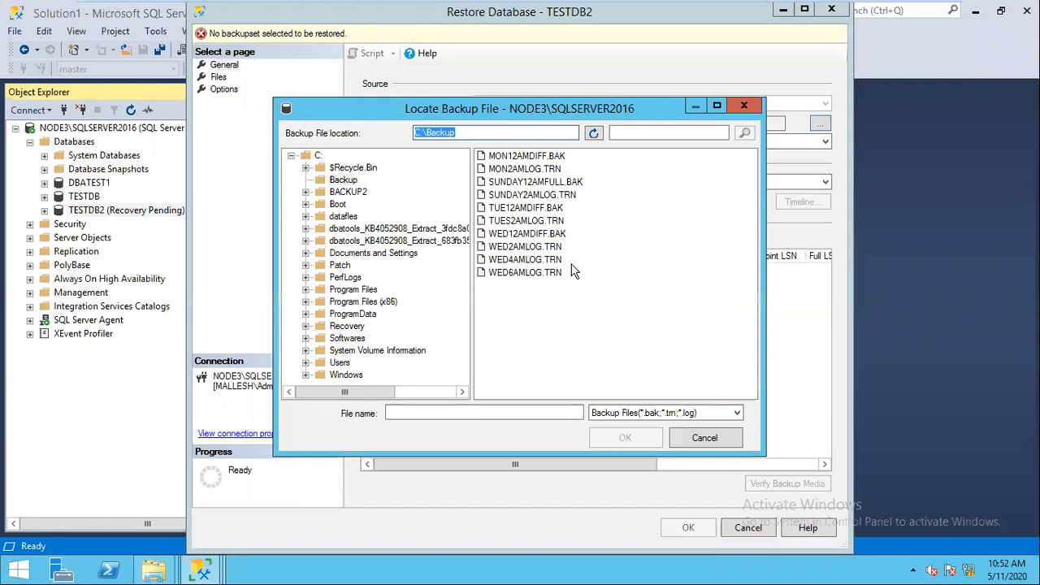
Step: Script a TESTDB2 restore from SUNDAY12AMFULL.BAK WITH NORECOVERY to a new query, then cancel
click(535, 182)
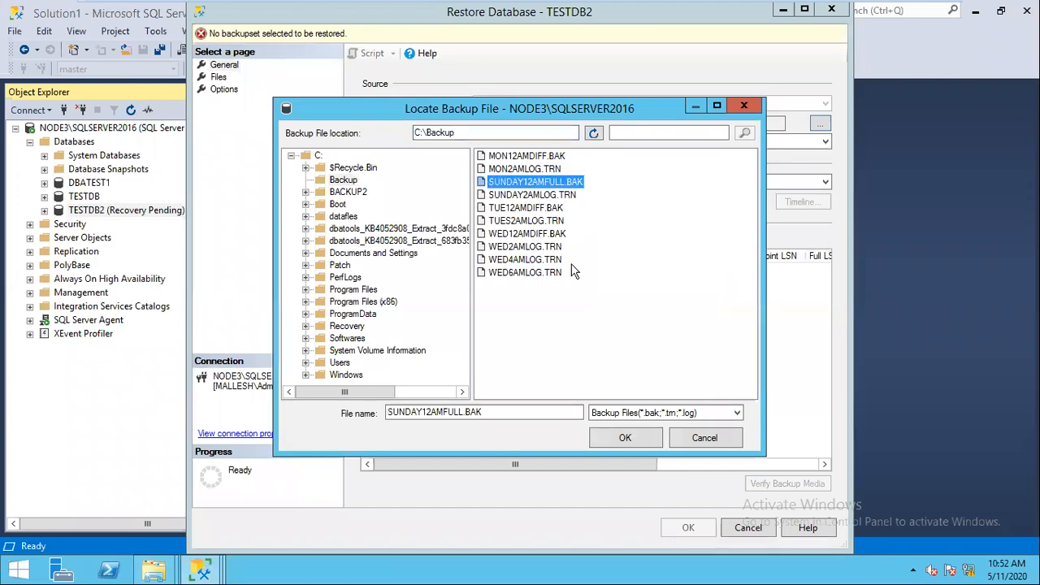
click(624, 437)
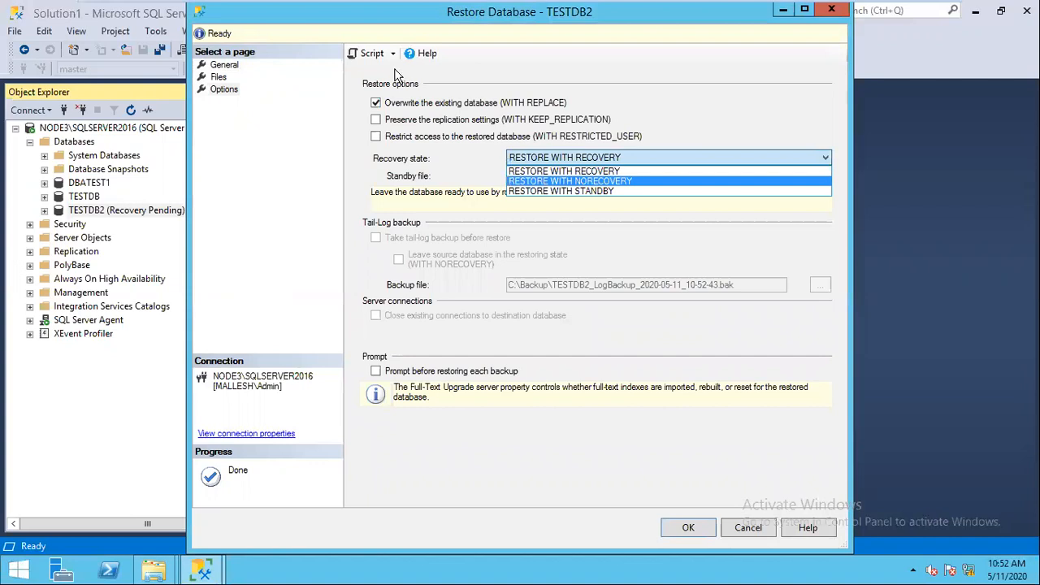
click(569, 181)
click(226, 65)
click(355, 56)
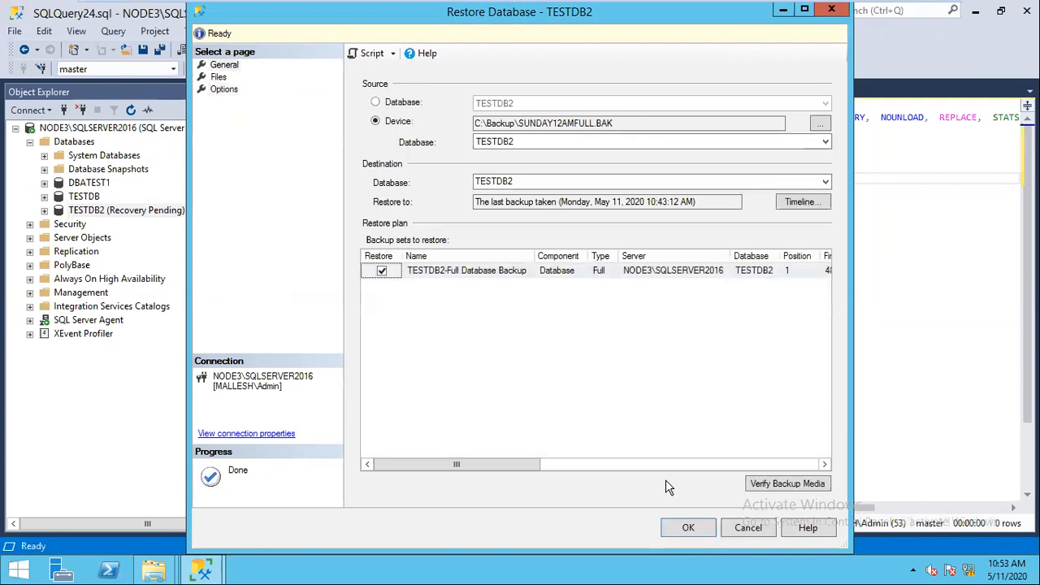
click(748, 529)
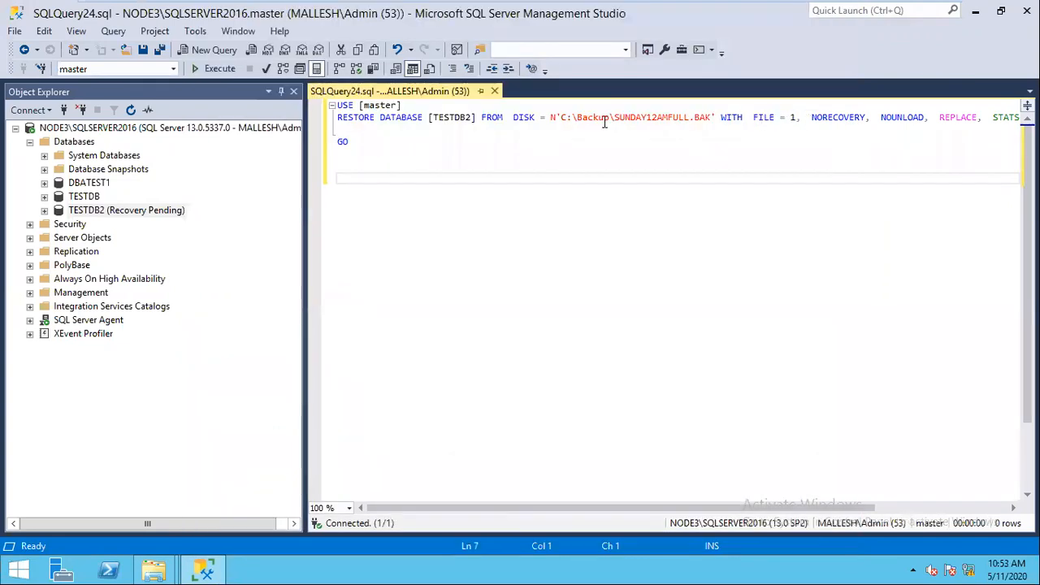
Step: Run the full restore, then retarget the script to WED12AMDIFF.BAK and run it
click(219, 69)
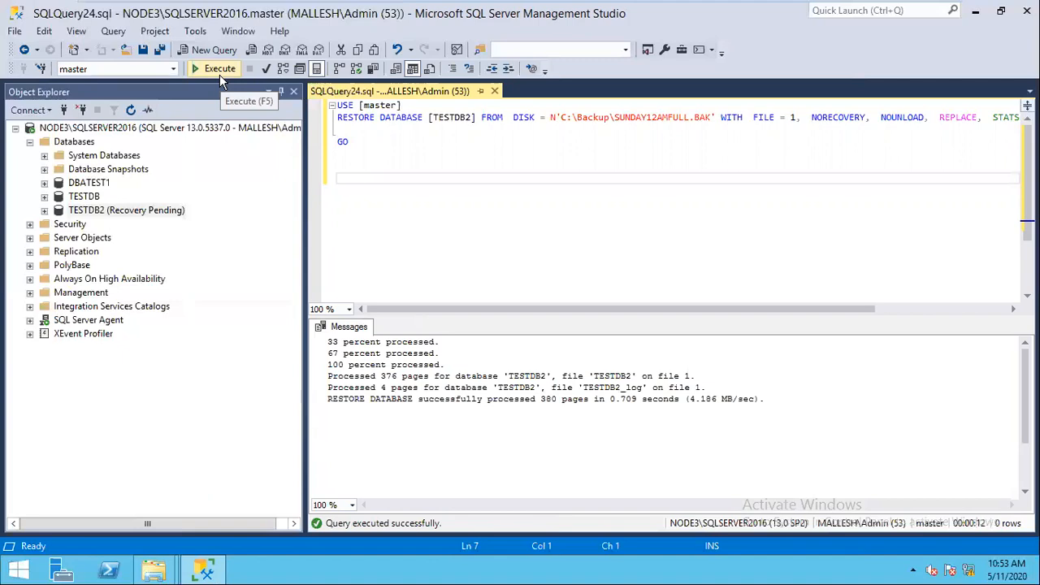
click(647, 118)
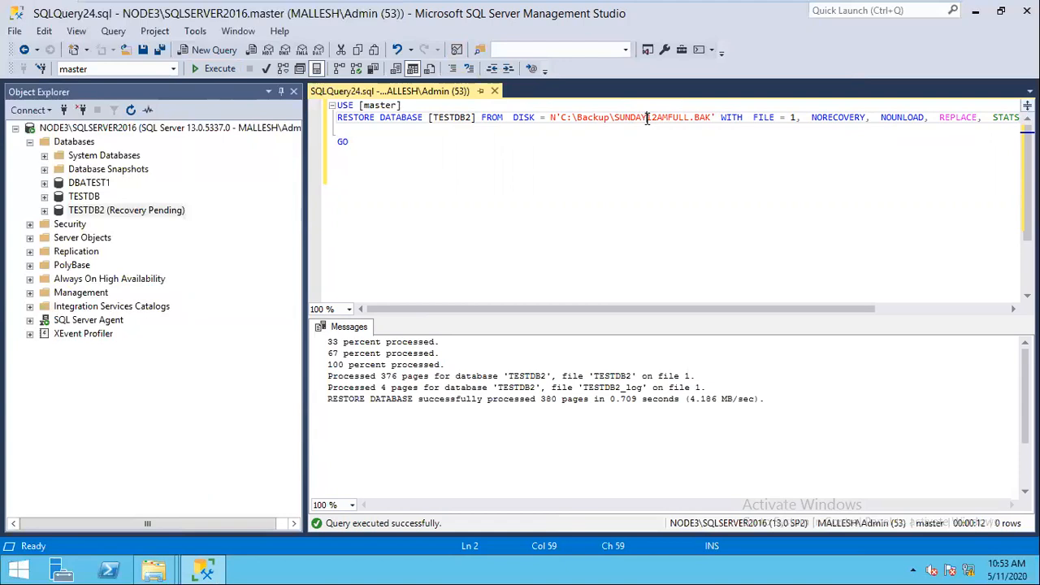
key(BackSpace)
key(BackSpace)
key(BackSpace)
key(BackSpace)
key(BackSpace)
key(BackSpace)
text(WE)
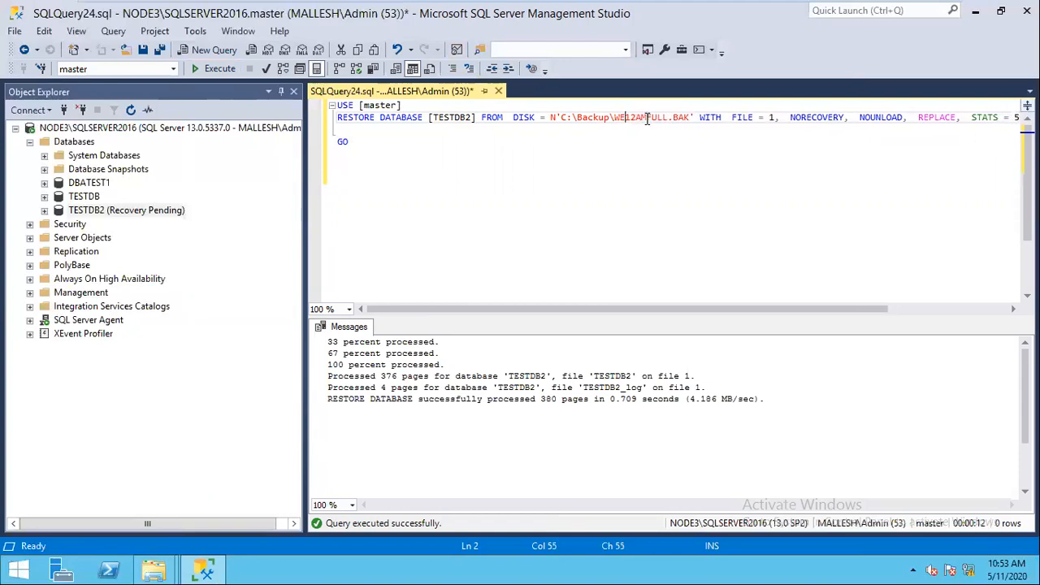
text(D)
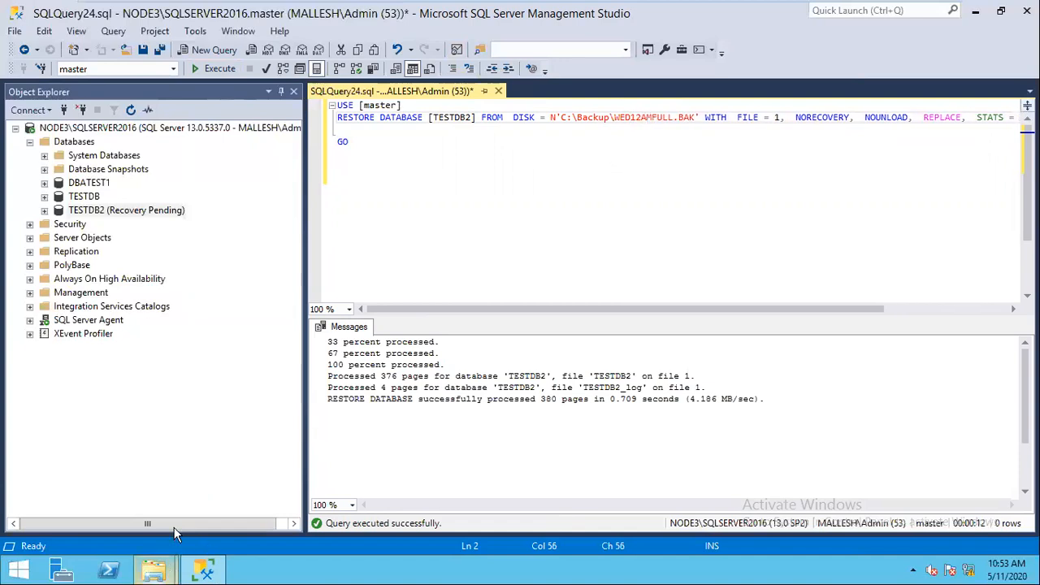
click(153, 570)
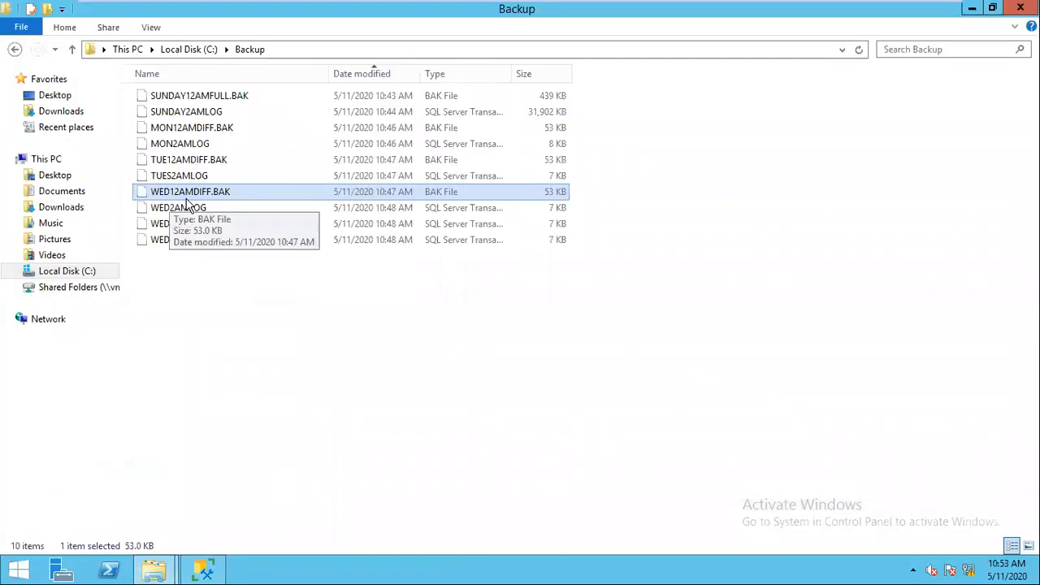
click(674, 118)
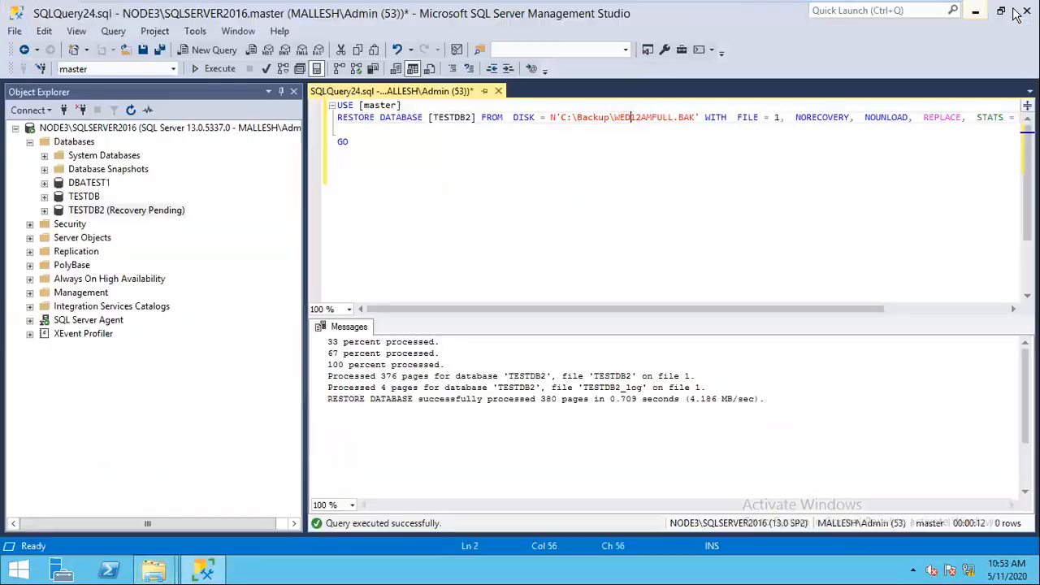
key(BackSpace)
key(BackSpace)
key(BackSpace)
key(BackSpace)
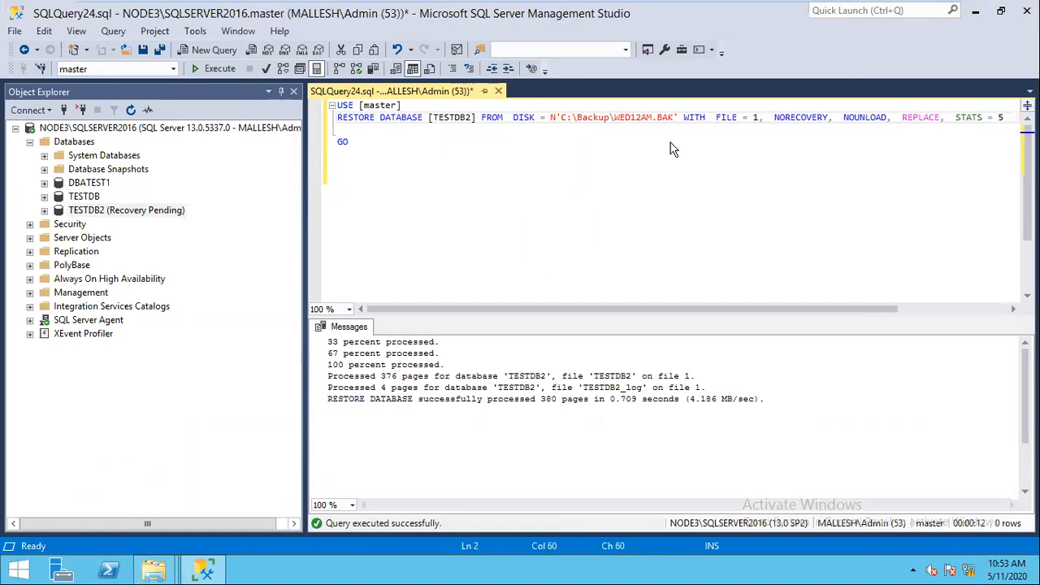
text(DIFF)
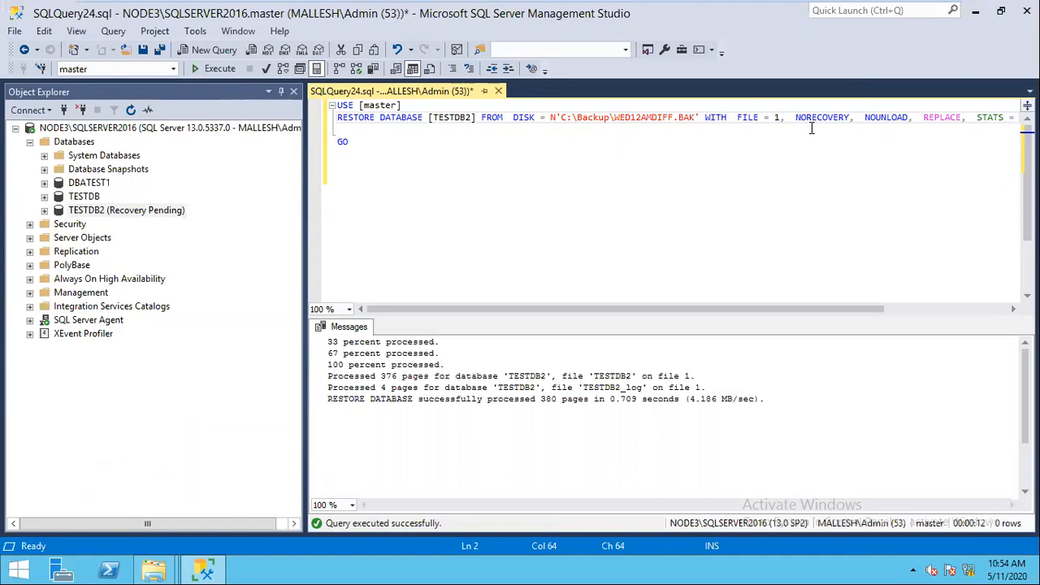
click(211, 72)
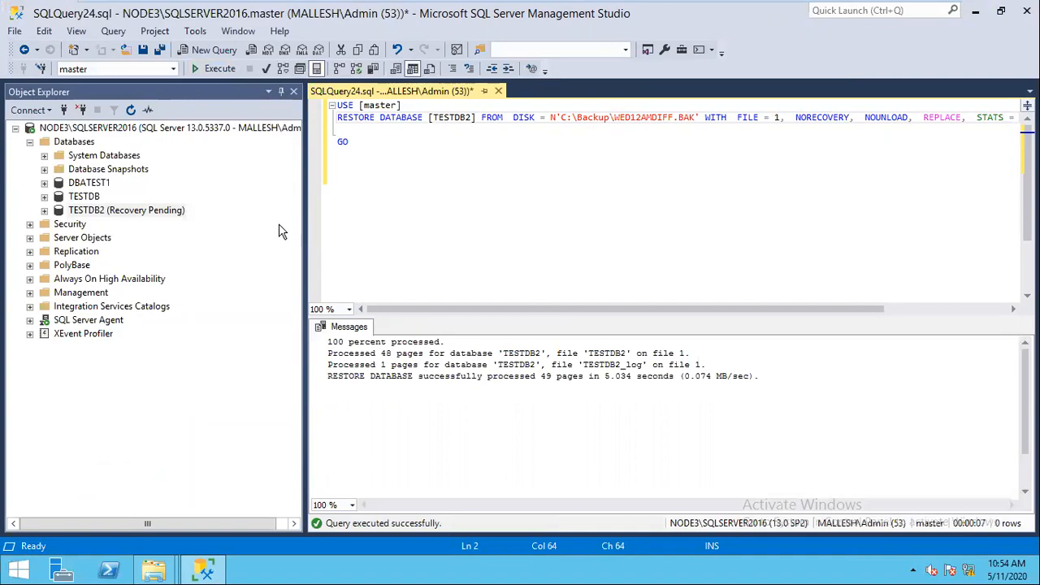
Step: Look at TESTDB2's restore options, close the menus, and refresh the database list
click(173, 216)
right_click(170, 215)
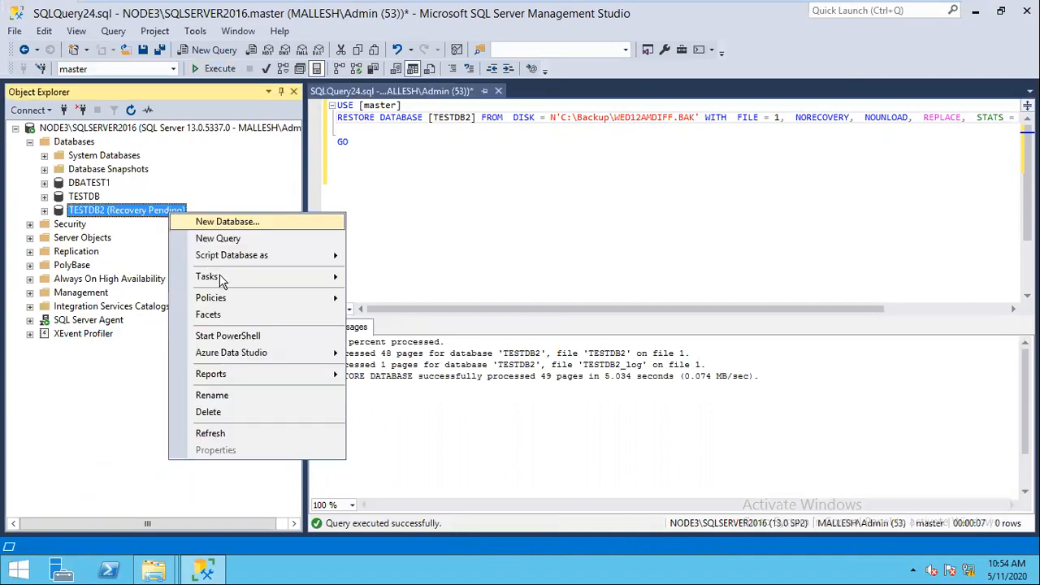
mouse_move(225, 280)
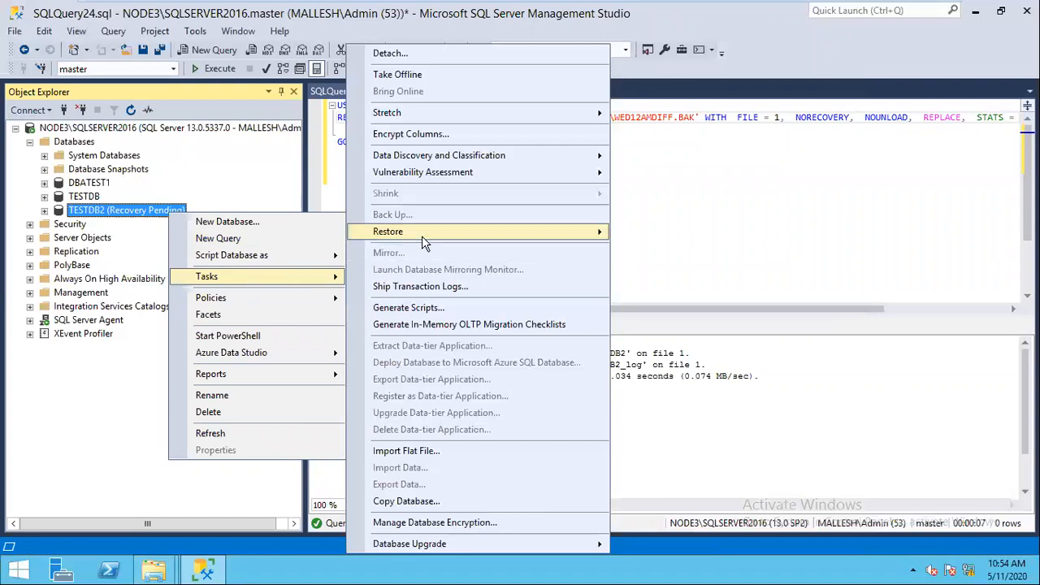
click(598, 232)
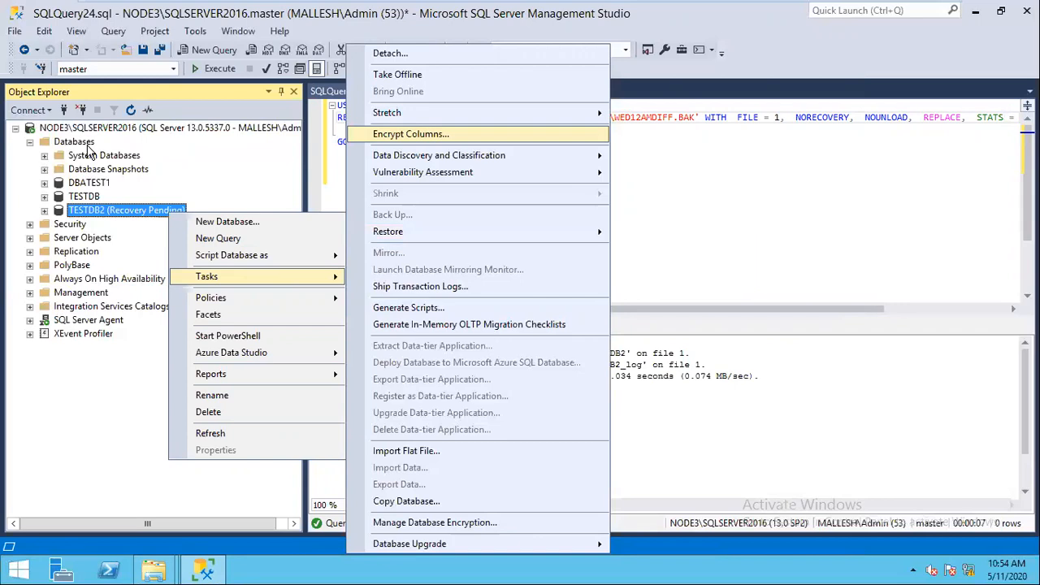
click(85, 143)
click(130, 110)
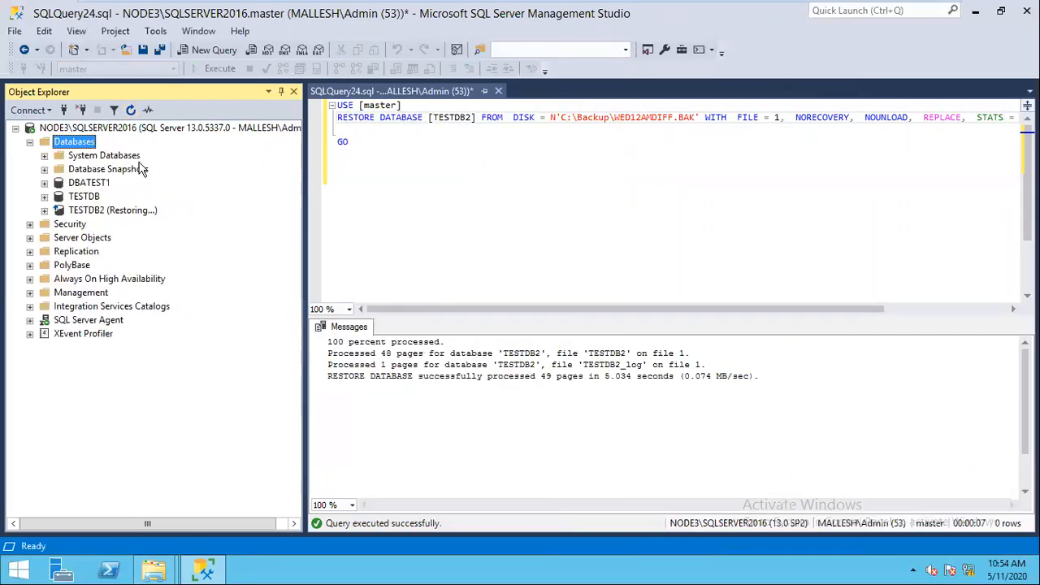
Step: Script a transaction-log restore of TESTDB2 from the WED2AMLOG.TRN file to a new query
right_click(118, 211)
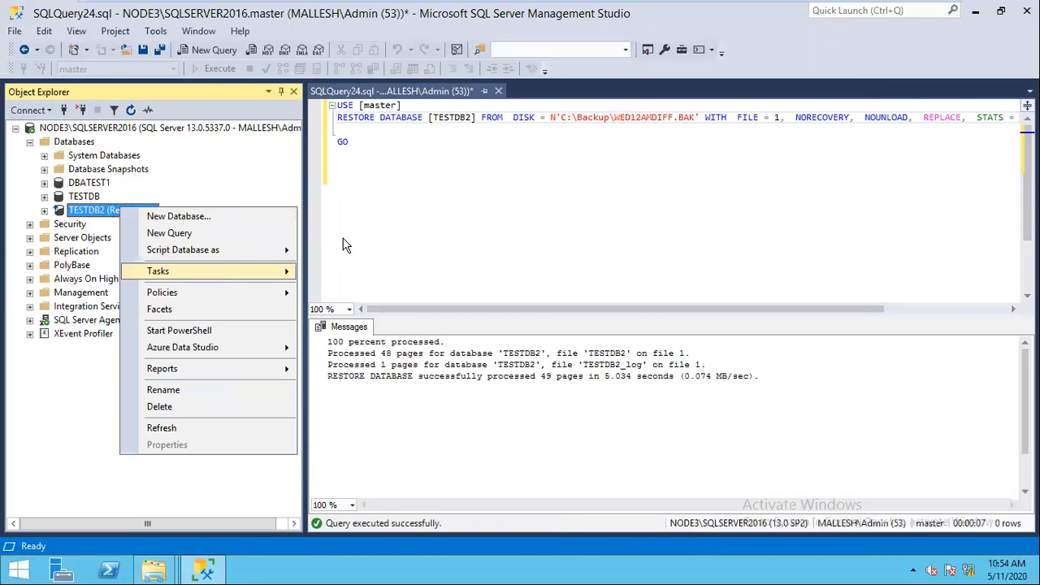
mouse_move(348, 242)
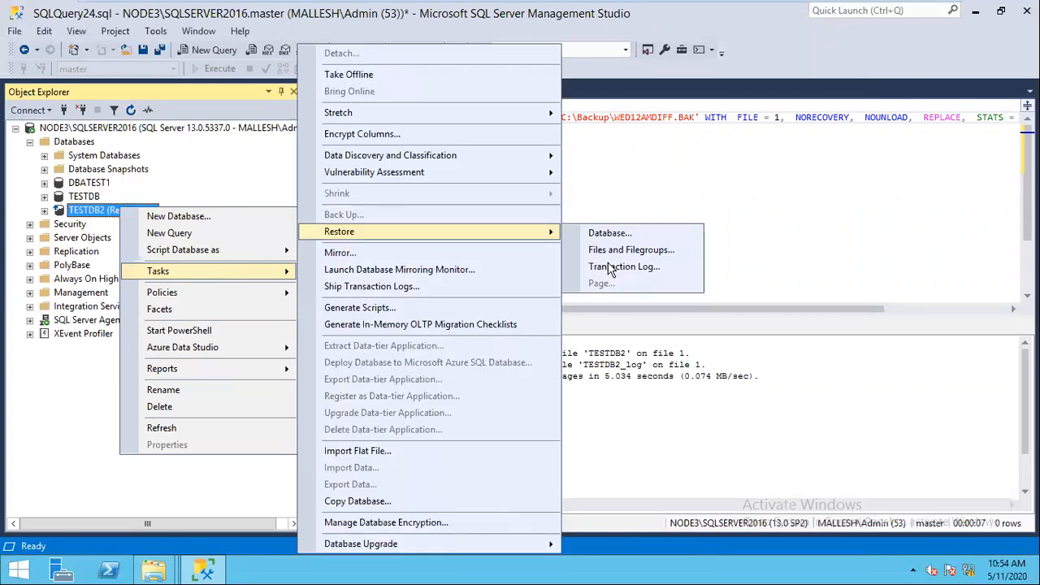
click(612, 271)
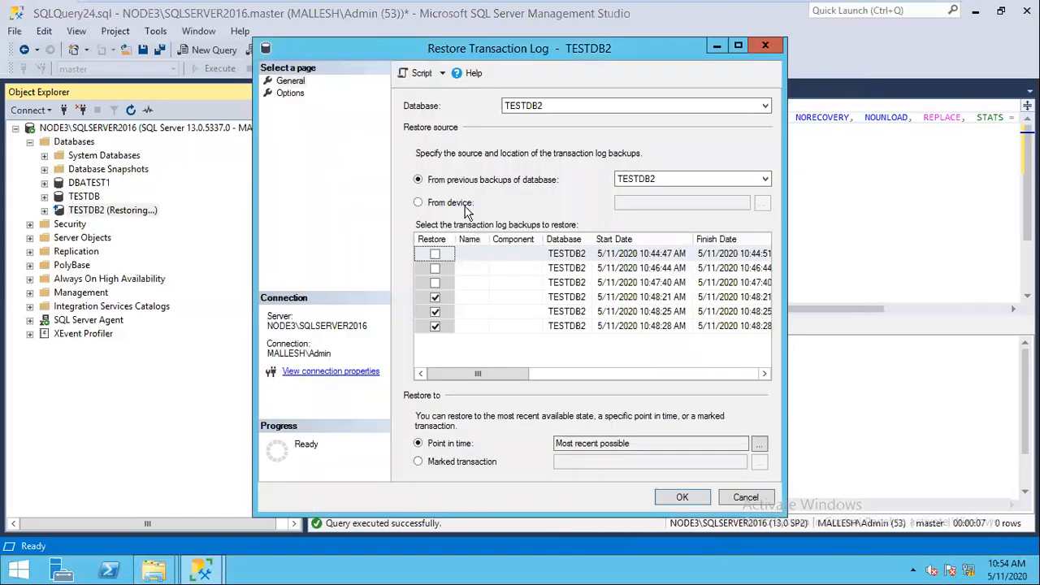
click(419, 202)
click(761, 203)
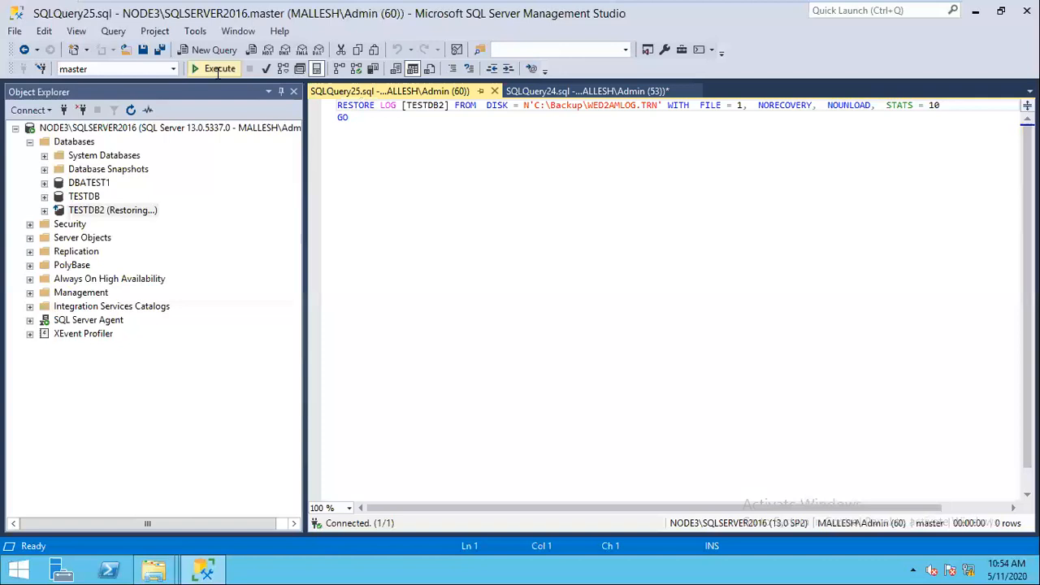
click(218, 71)
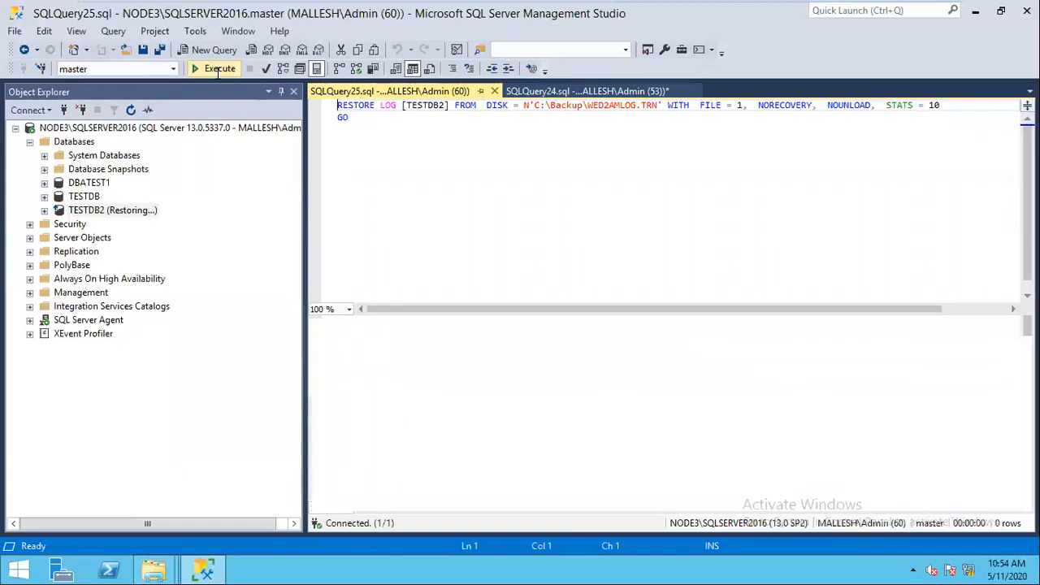
Step: Restore WED2AMLOG, WED4AMLOG and WED6AMLOG.TRN in turn, the last WITH RECOVERY
click(218, 69)
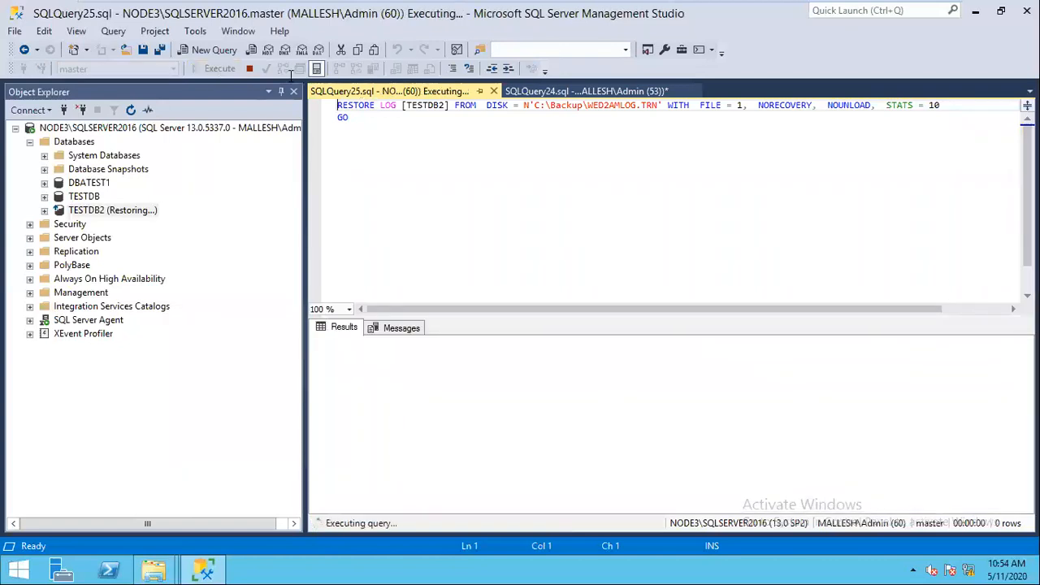
key(BackSpace)
text(4)
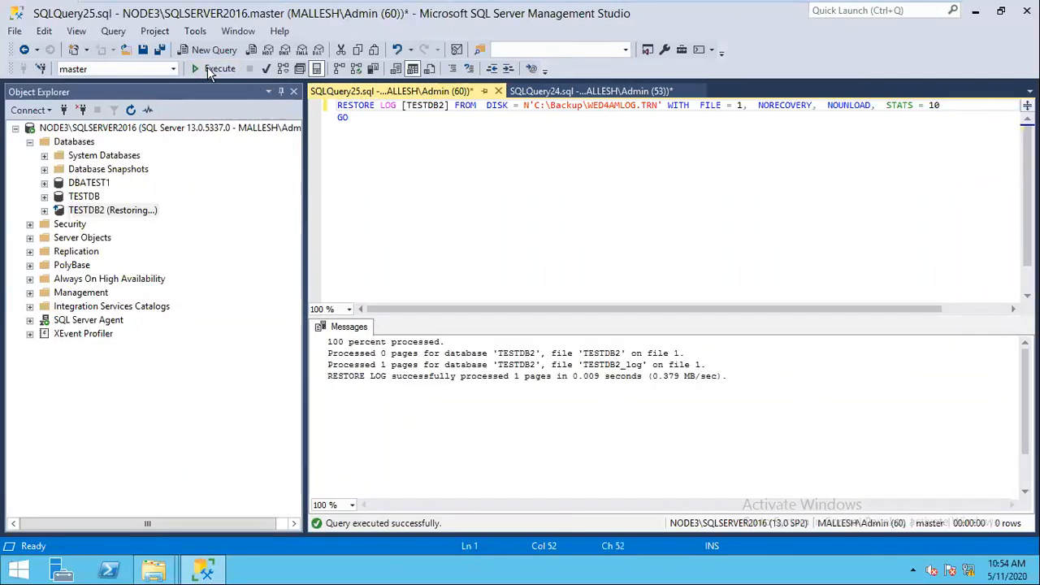
click(215, 71)
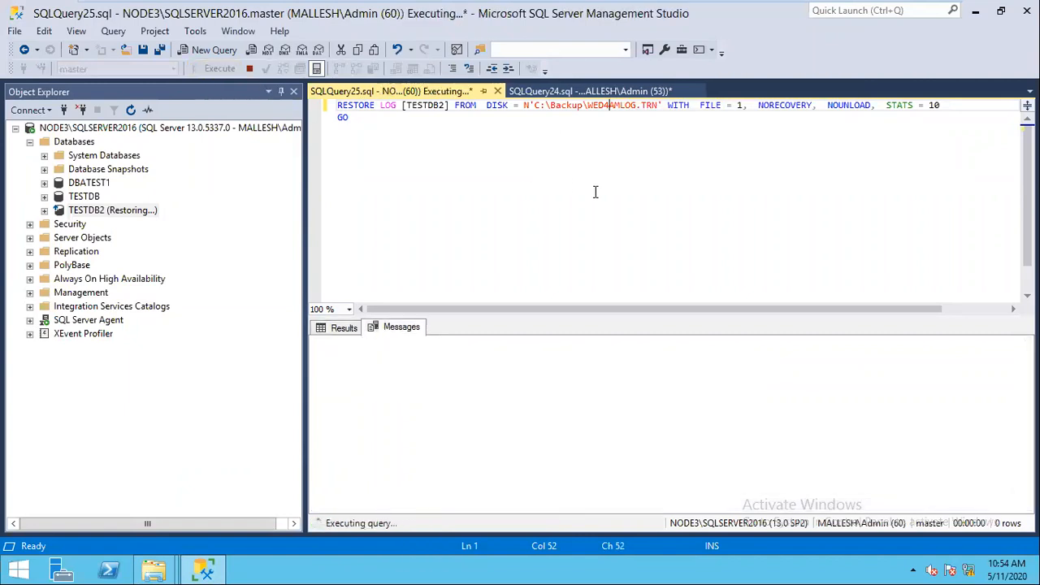
key(BackSpace)
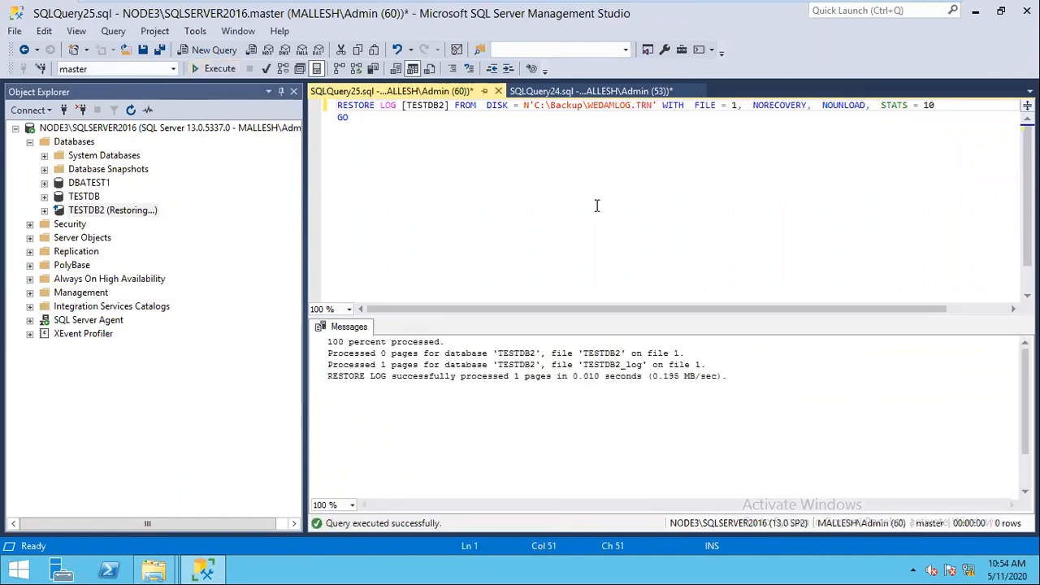
text(6)
click(769, 106)
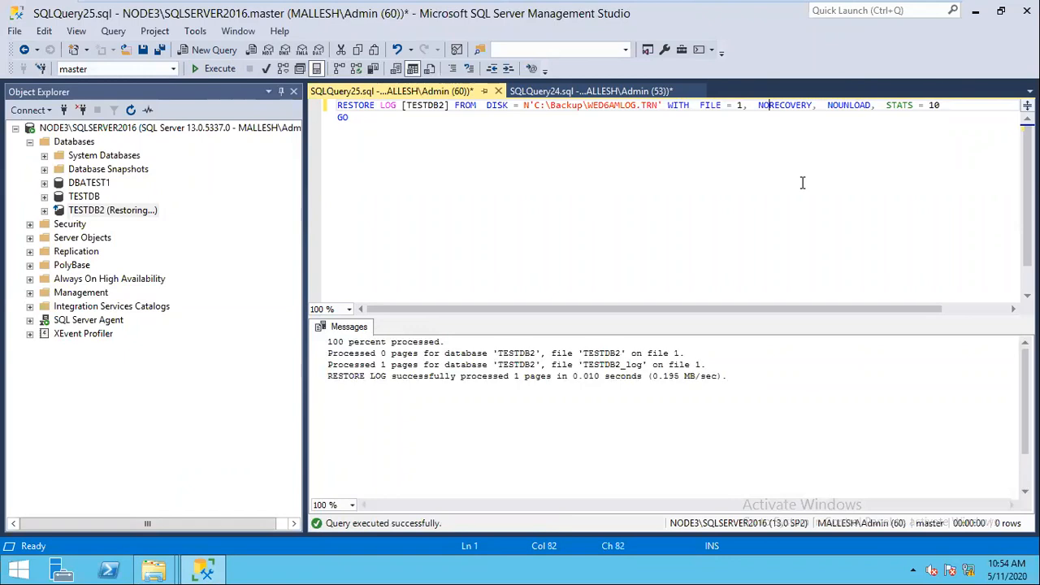
key(BackSpace)
key(BackSpace)
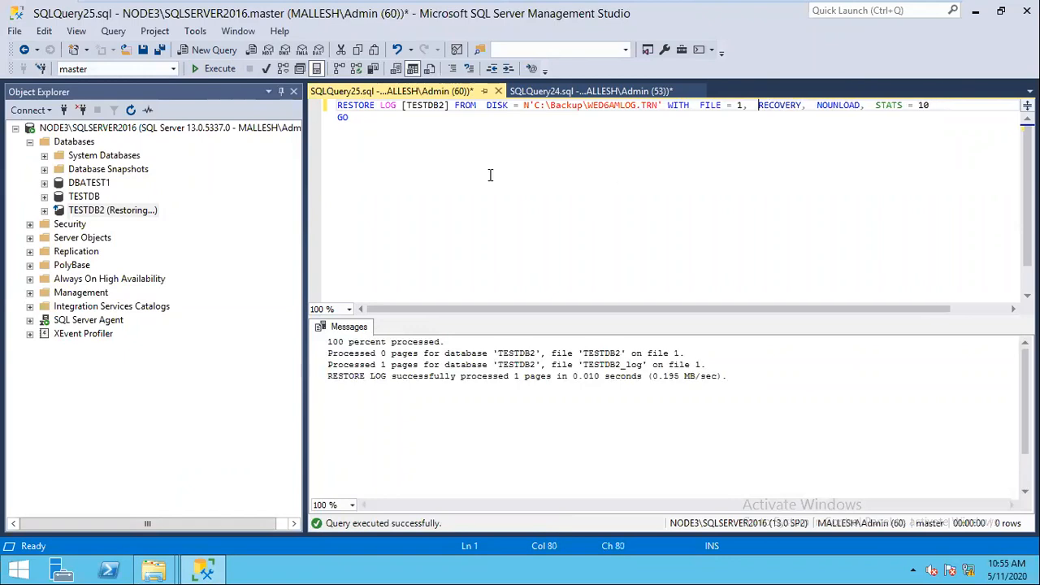
click(213, 70)
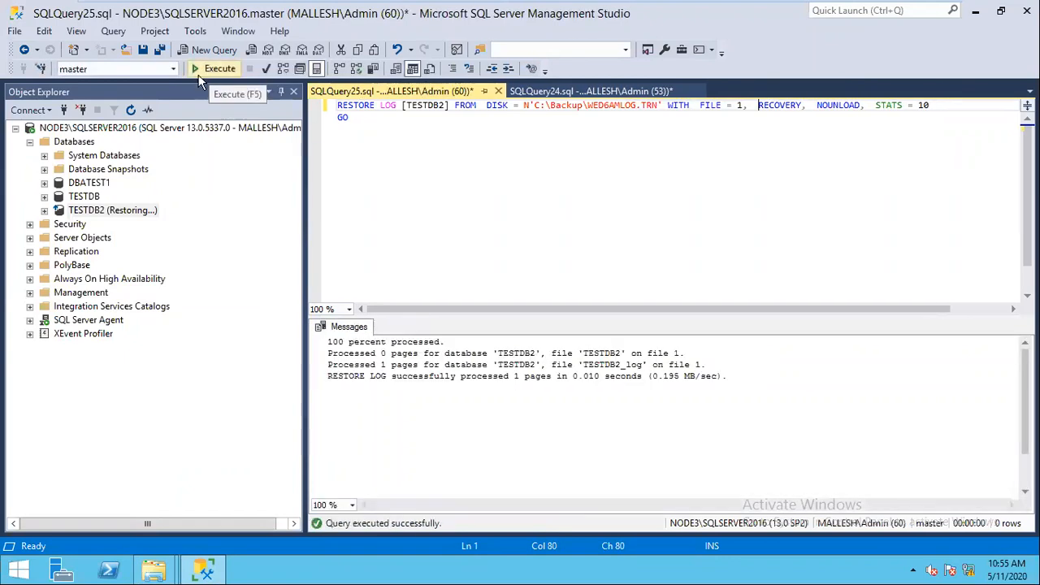
Step: Refresh Databases, expand TESTDB2's Tables to confirm them, then minimize Management Studio
click(77, 143)
key(F5)
click(44, 210)
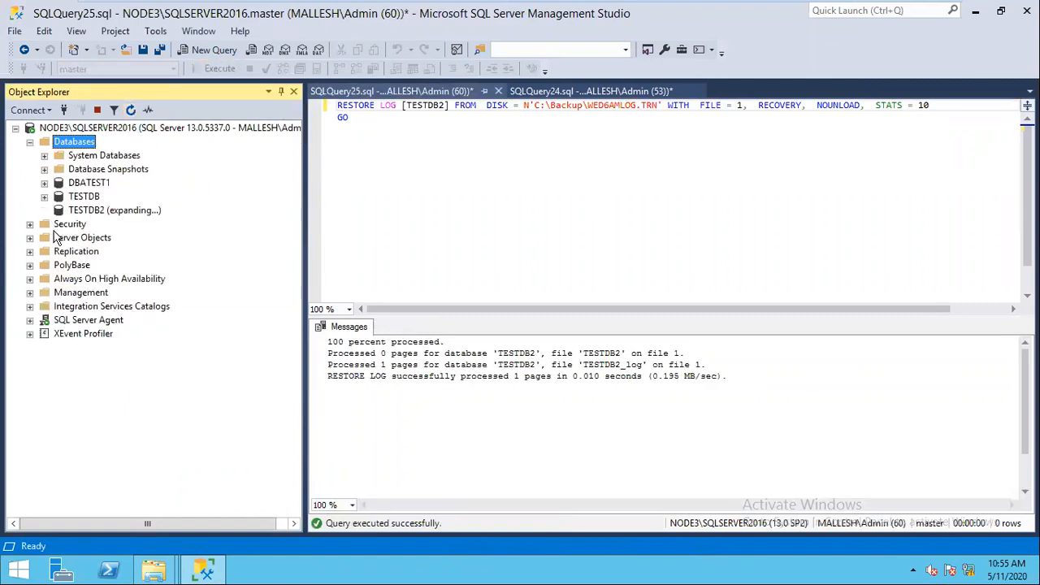
click(59, 237)
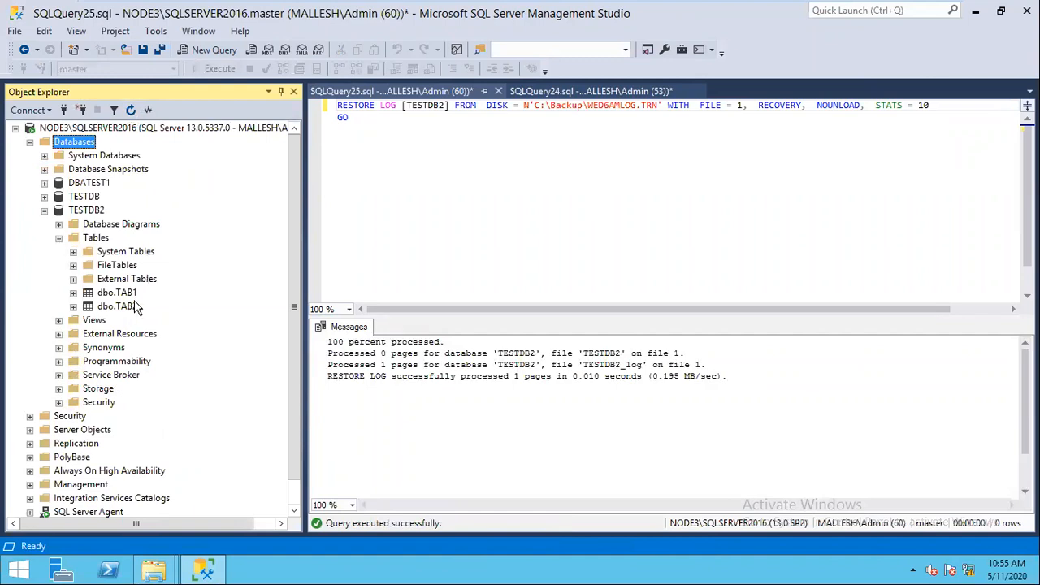
click(972, 13)
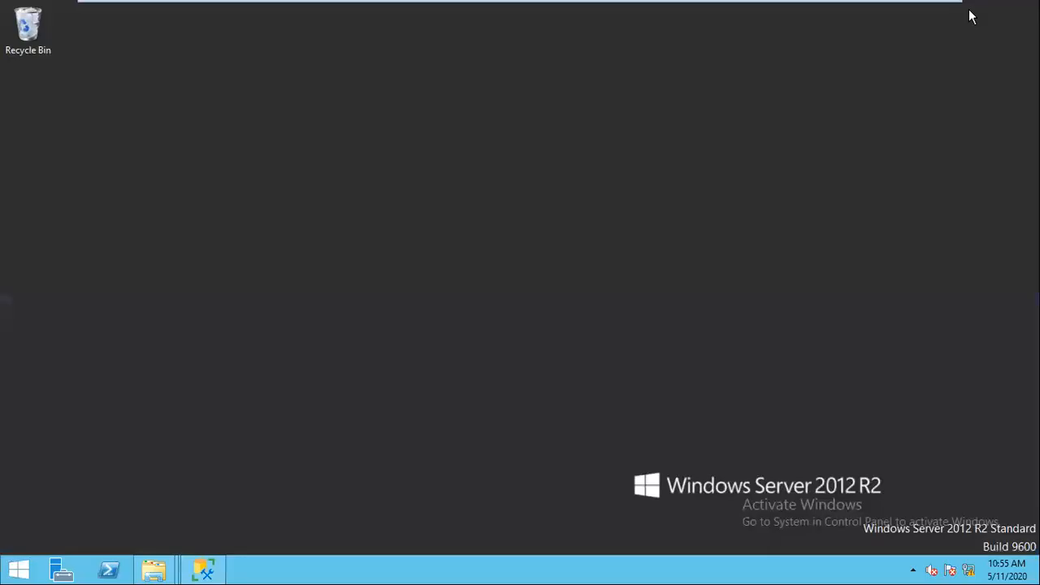
Step: Bring back Management Studio, then leave the full-screen VM to review the Scenario 1 restore notes in Word
click(206, 569)
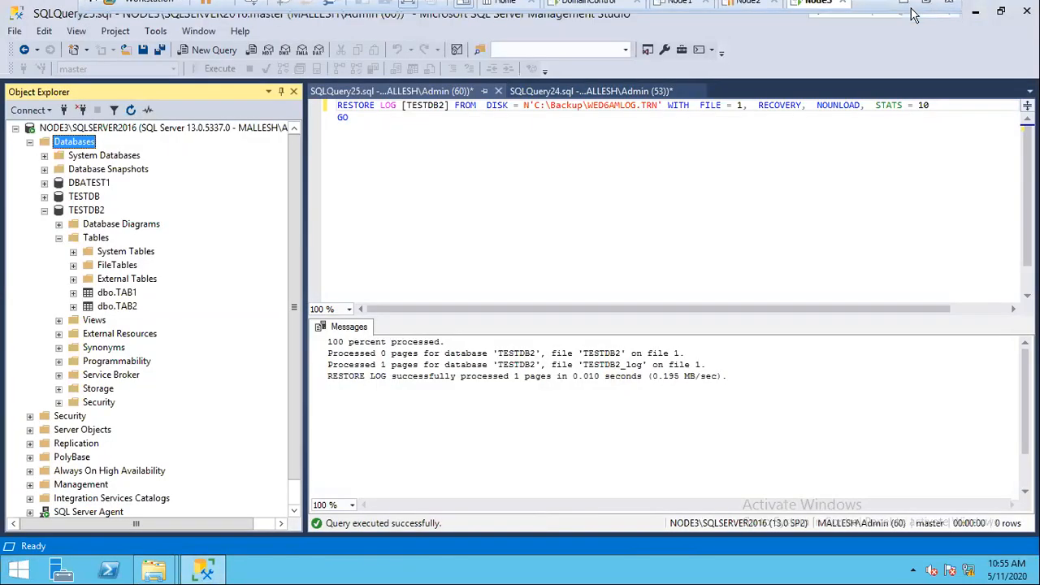
mouse_move(904, 10)
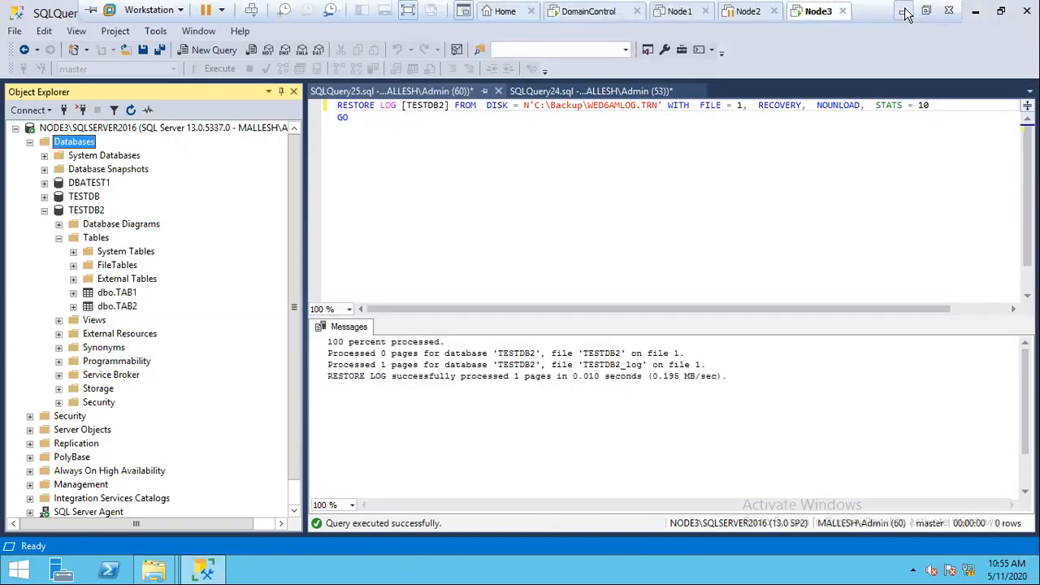
click(905, 11)
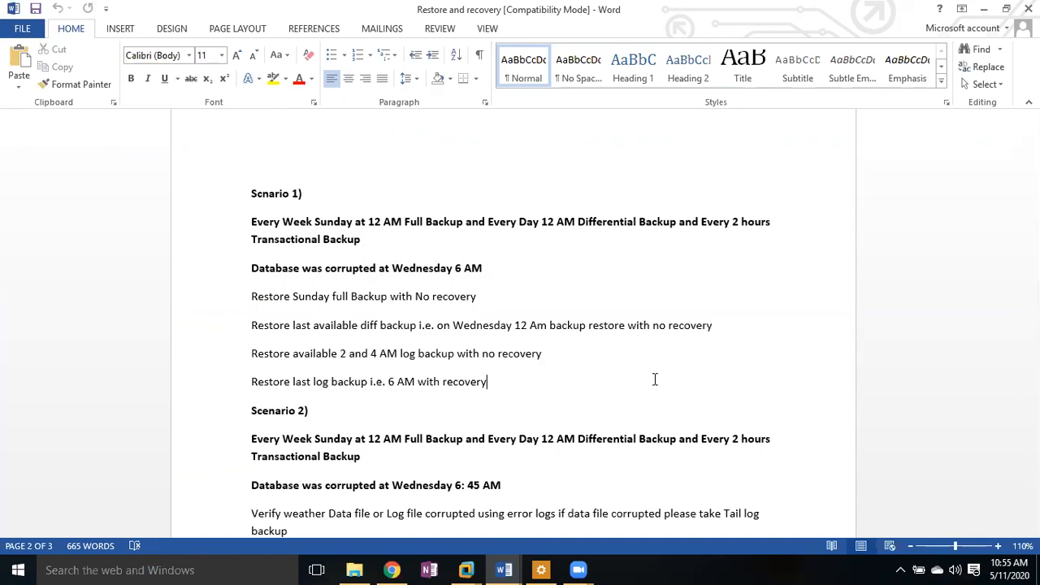
click(370, 574)
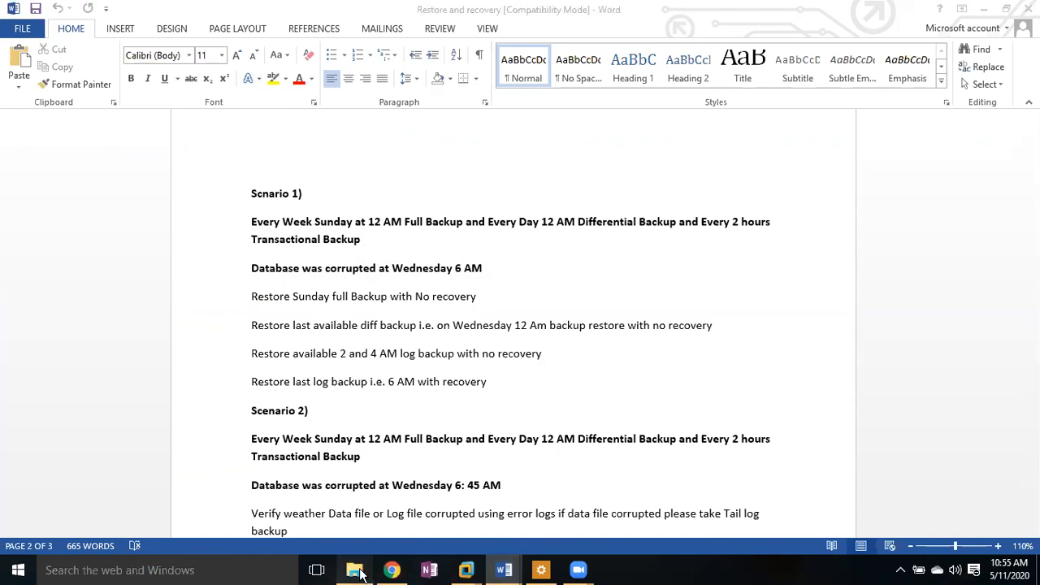
Step: Return to the Home virtual machine and bring up the C:\Backup folder listing the ten backup files
click(355, 571)
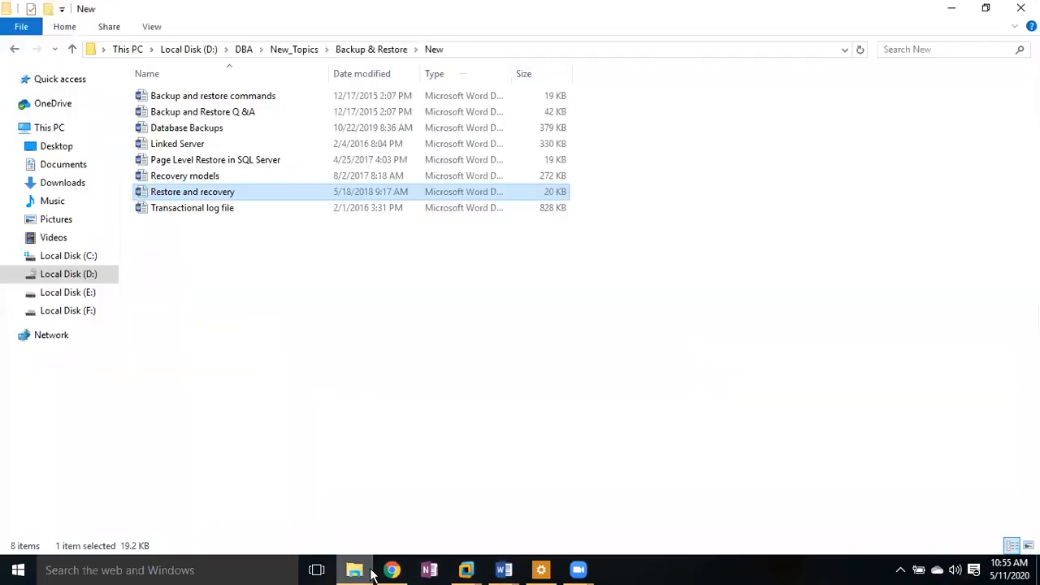
click(466, 570)
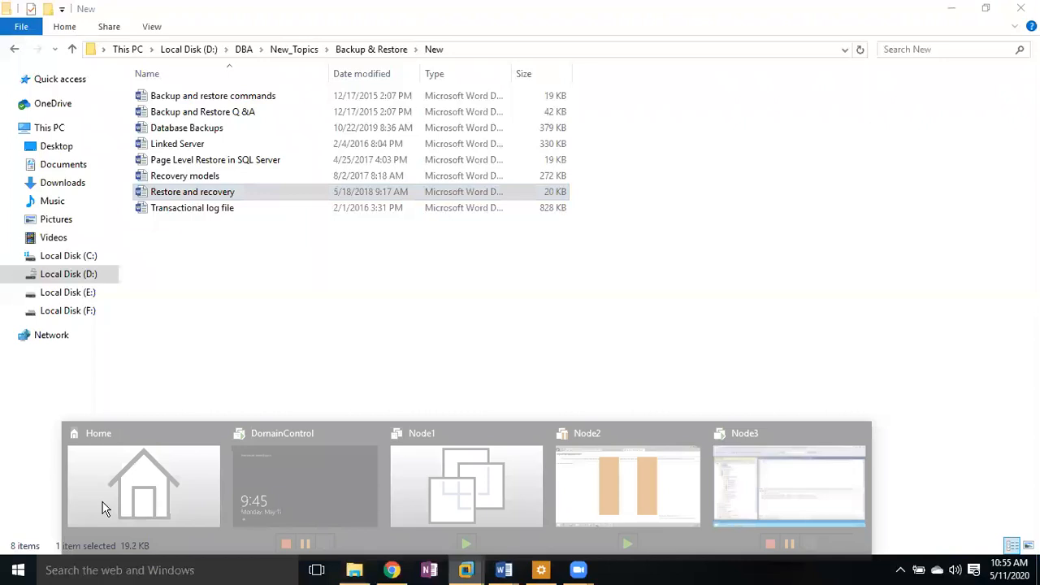
click(103, 507)
click(163, 417)
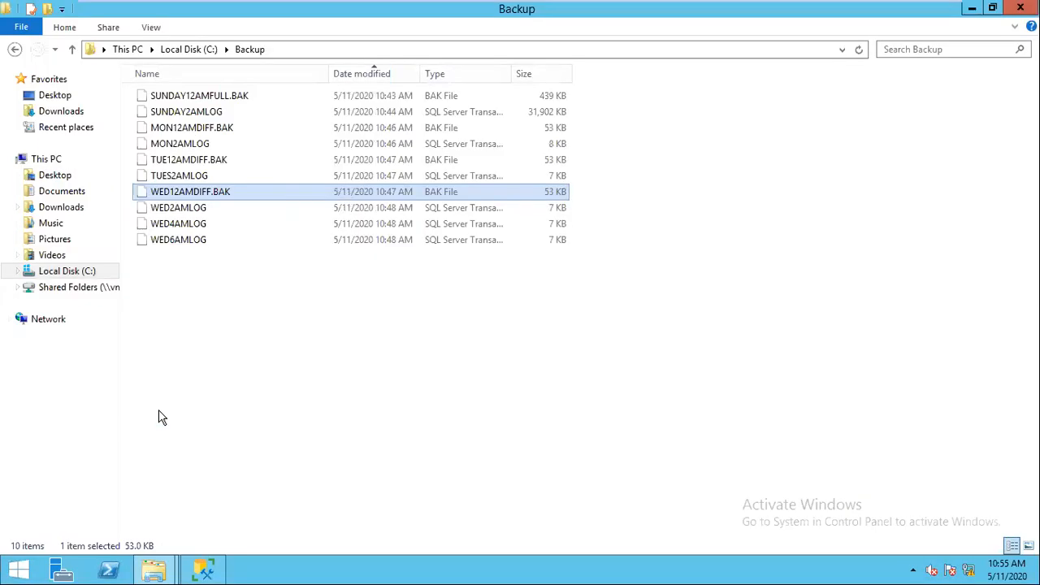
click(220, 163)
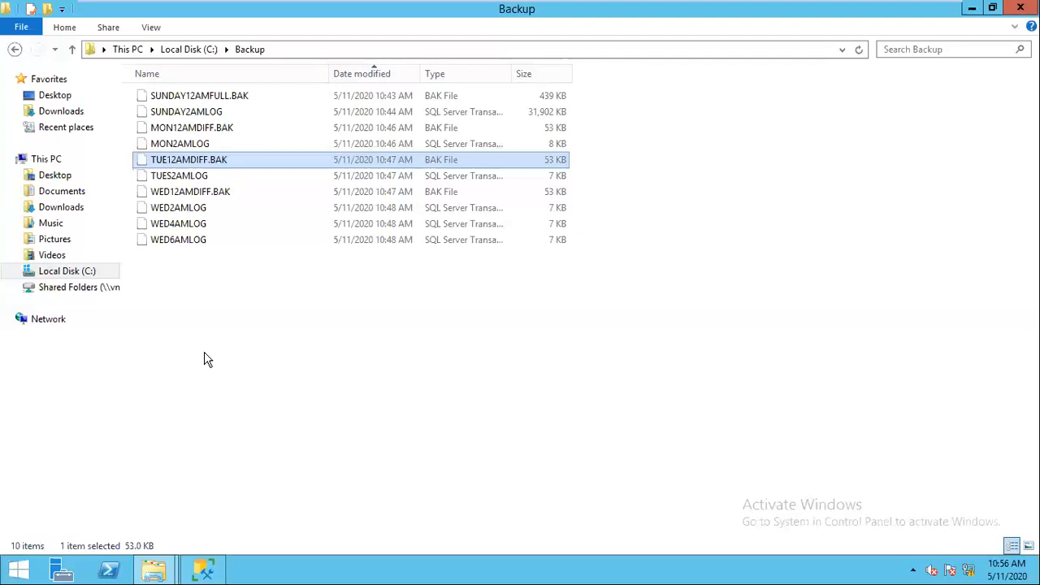
click(196, 100)
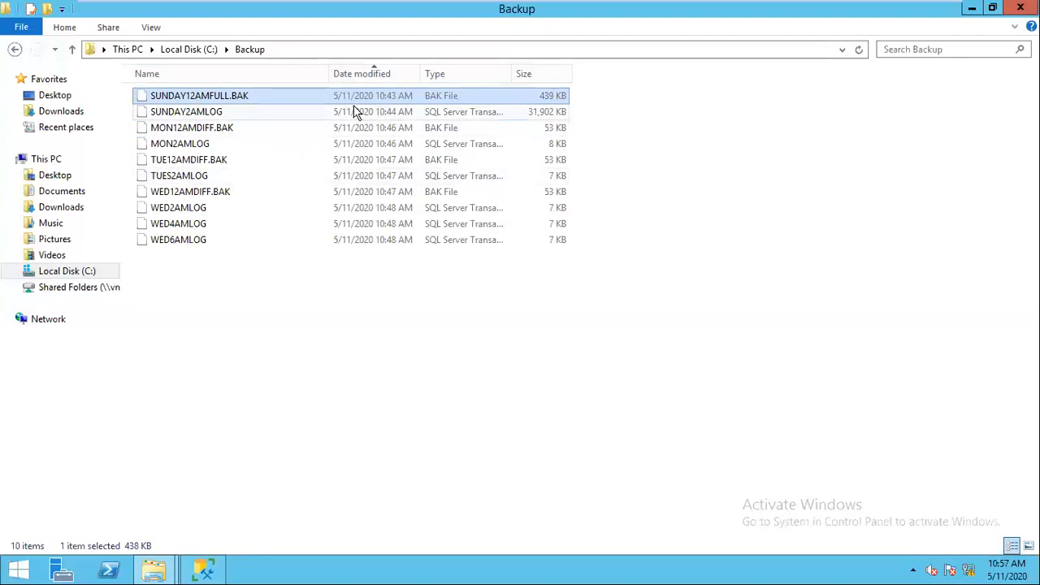
click(1018, 574)
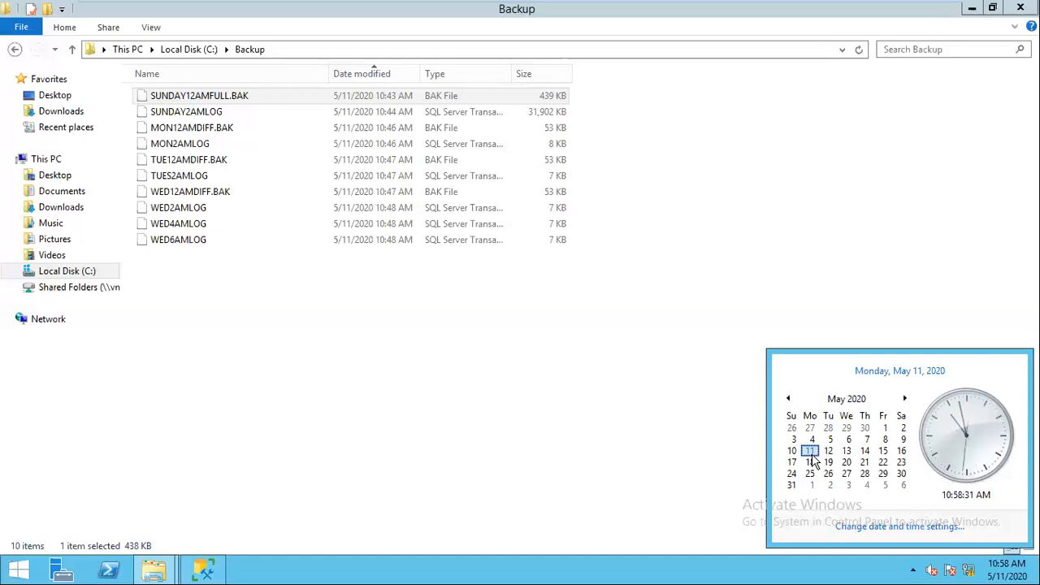
Step: Dismiss the calendar, leave the VM for the host, and show the open Word documents from the New folder
click(975, 13)
mouse_move(640, 6)
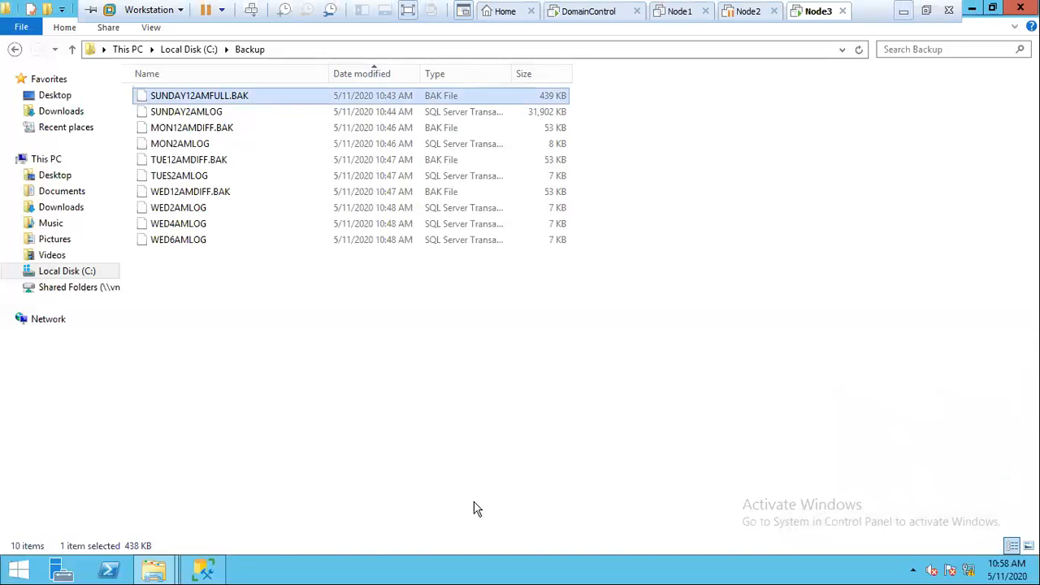
key(alt+Tab)
click(502, 571)
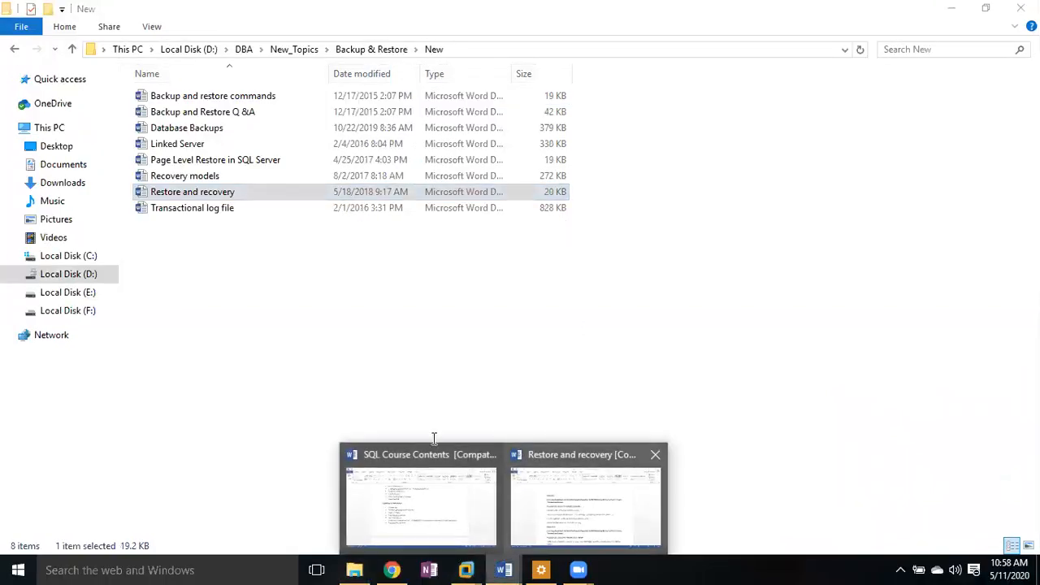
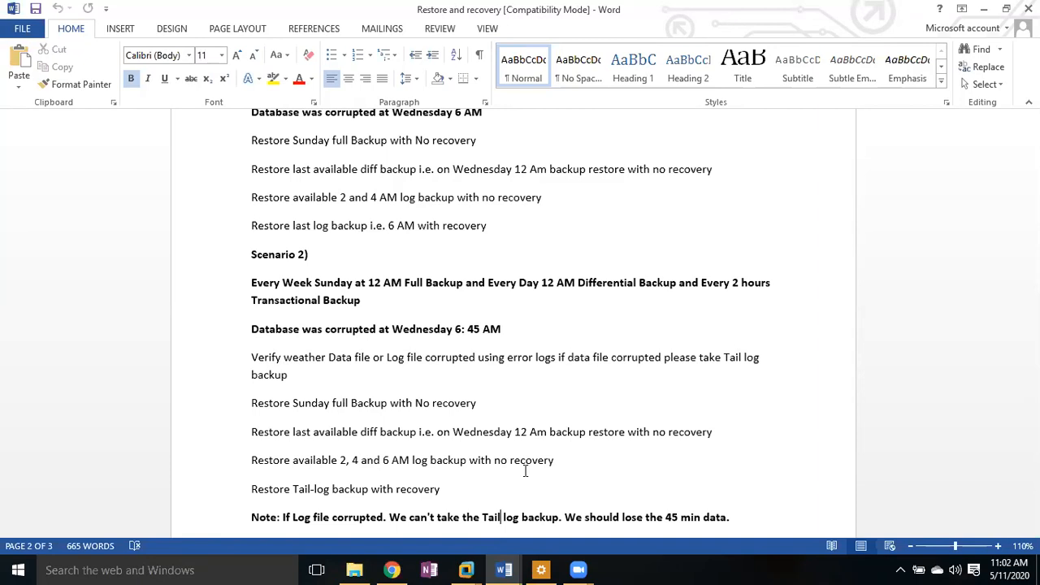
Step: Read the recovery notes down to the Scenario 6 repair steps, then switch to the Node3 VM
click(671, 476)
key(Down)
key(Down)
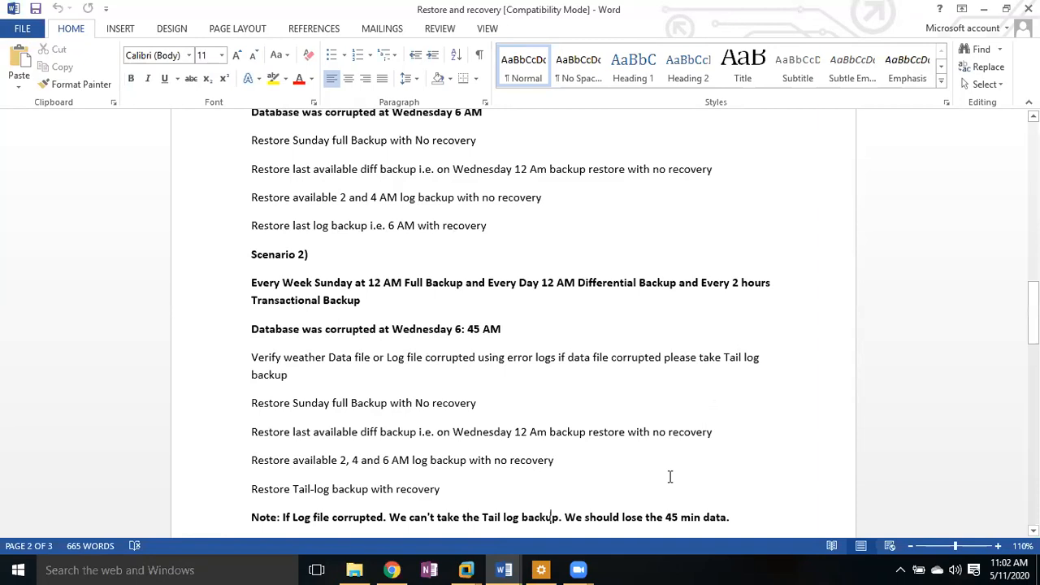
key(Down)
key(Down)
key(Down)
key(Down)
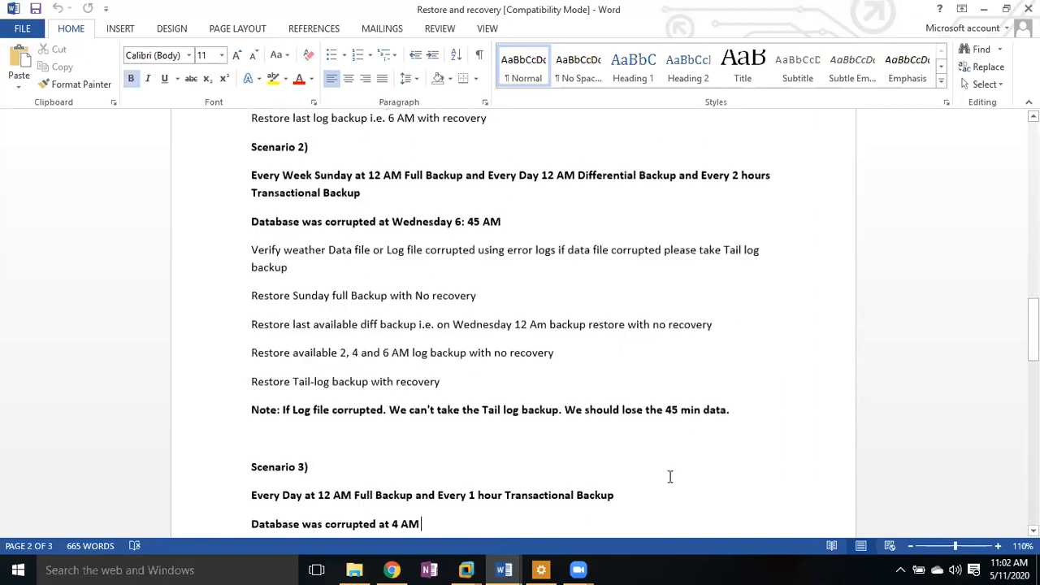
key(Down)
key(Down)
key(Down)
key(Down)
key(Down)
key(Down)
key(Down)
key(Down)
key(Down)
key(Down)
key(Down)
key(Down)
key(Down)
key(Down)
key(Down)
key(Down)
key(Down)
key(Down)
key(Down)
key(Down)
key(Up)
key(Up)
key(Up)
key(Up)
key(Up)
key(Up)
key(Up)
key(Up)
key(Up)
key(Up)
key(Up)
key(Up)
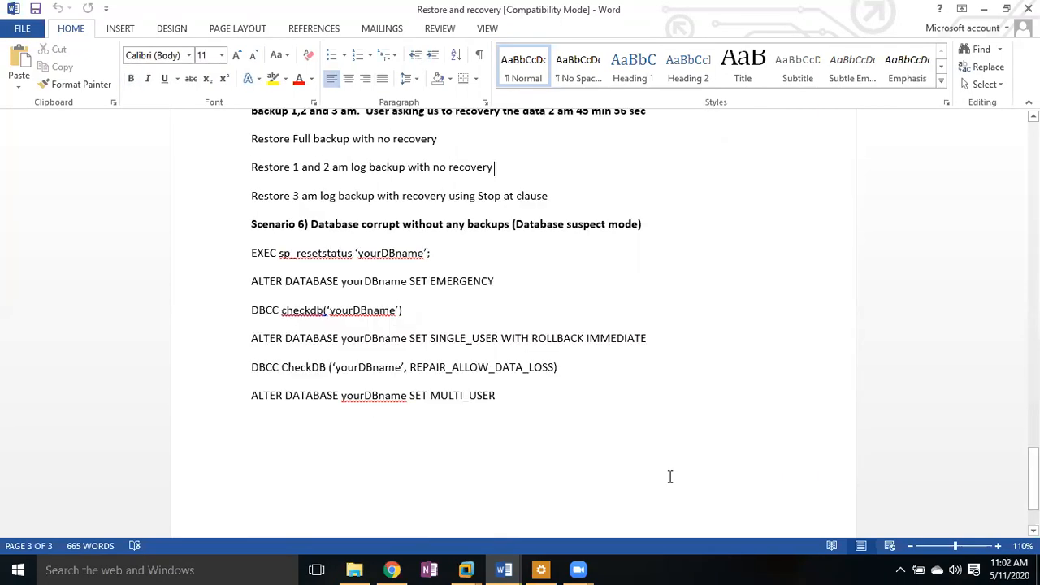
scroll(670, 476, up, 1)
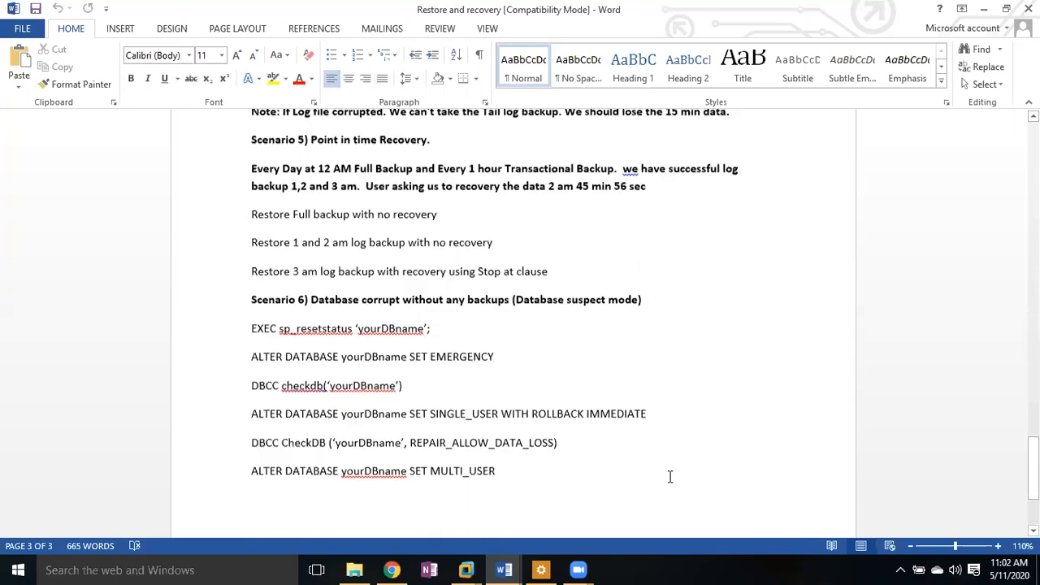
scroll(670, 476, up, 2)
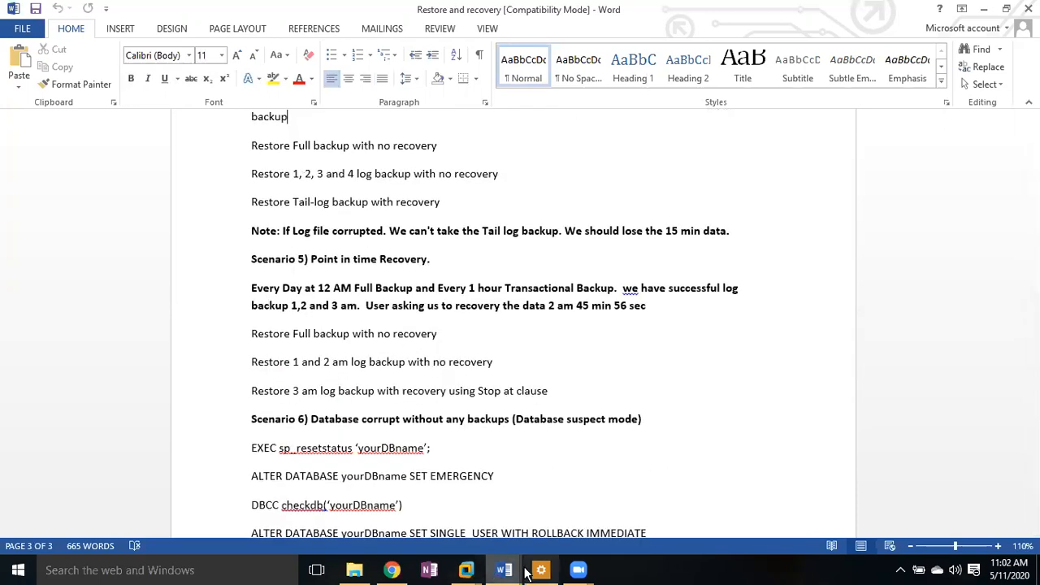
click(466, 569)
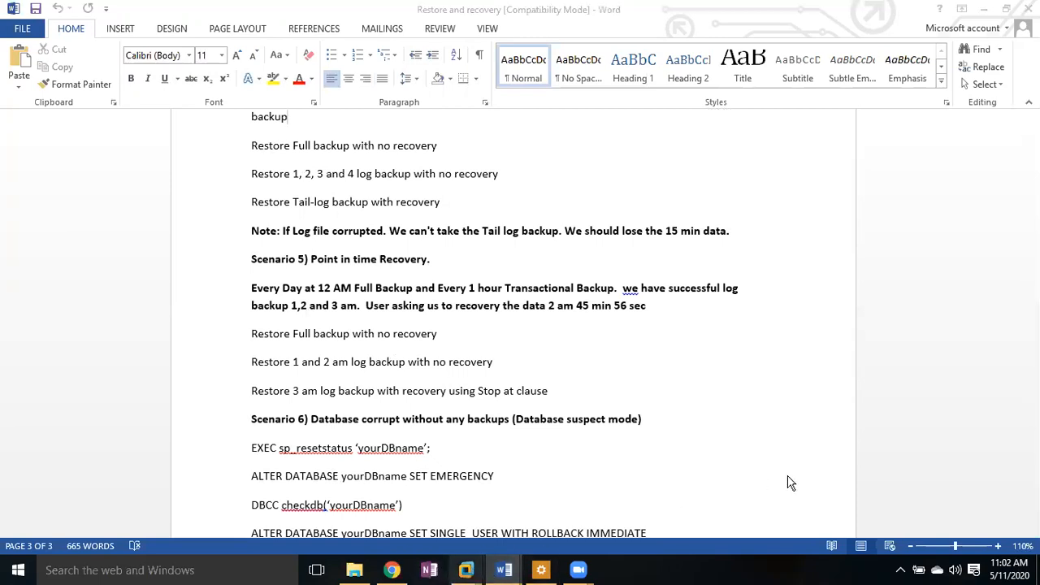
click(789, 482)
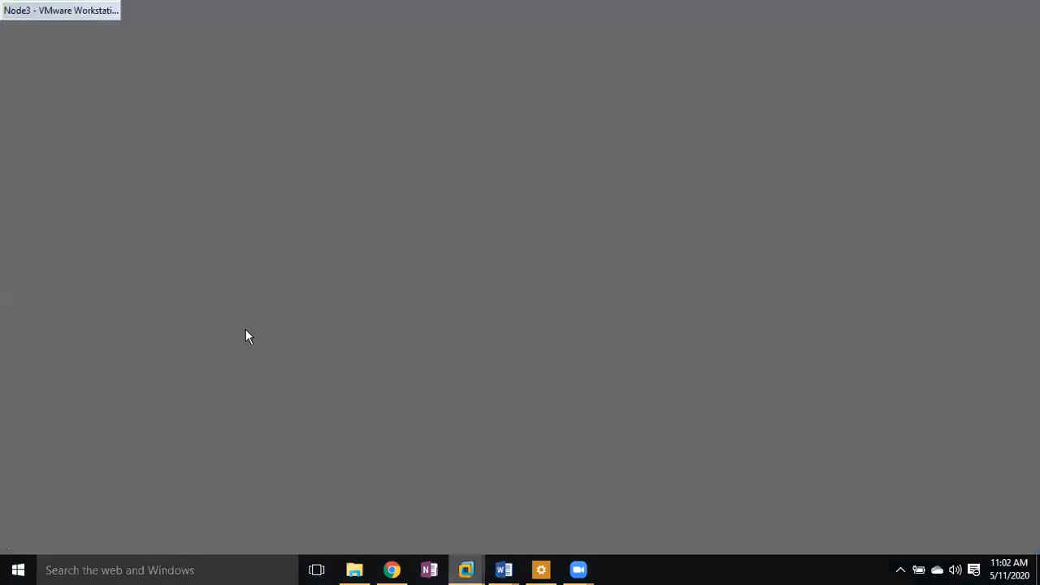
Step: Permanently delete the C:\Backup files and close SQLQuery25 and SQLQuery24 without saving
key(shift+Delete)
key(Return)
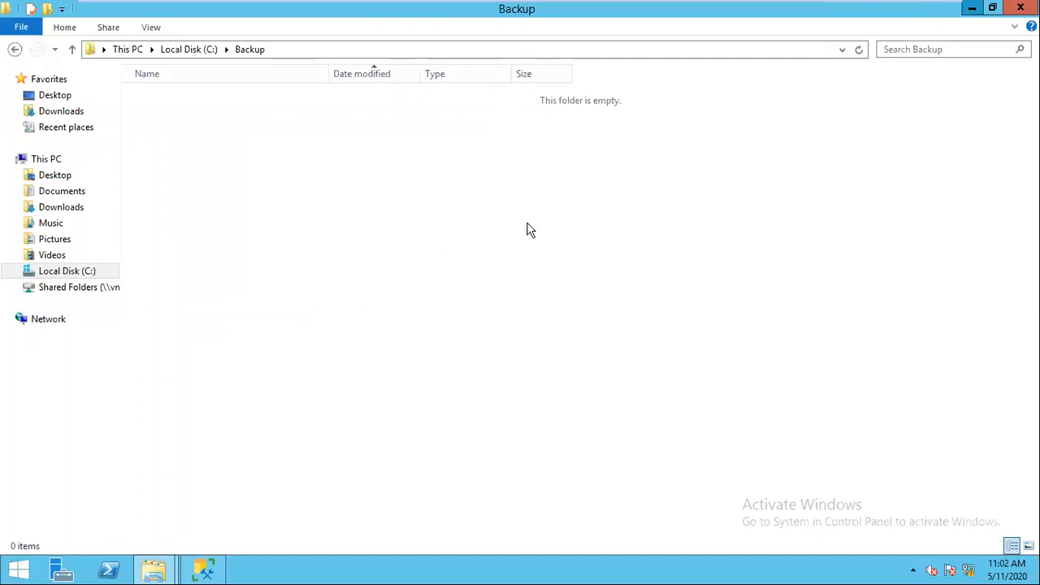
key(alt+Tab)
key(ctrl+F4)
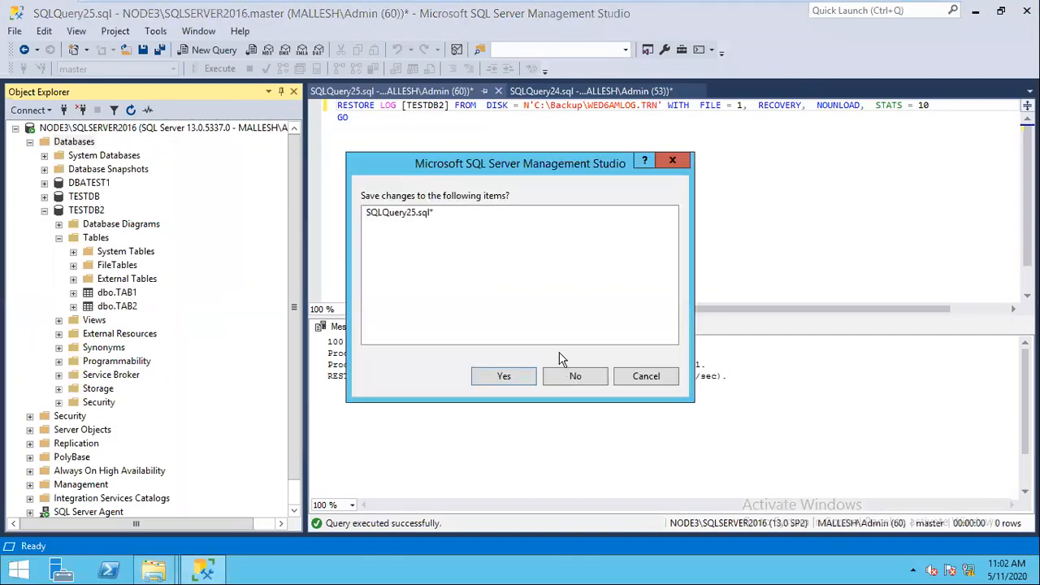
click(563, 374)
key(ctrl+F4)
click(564, 373)
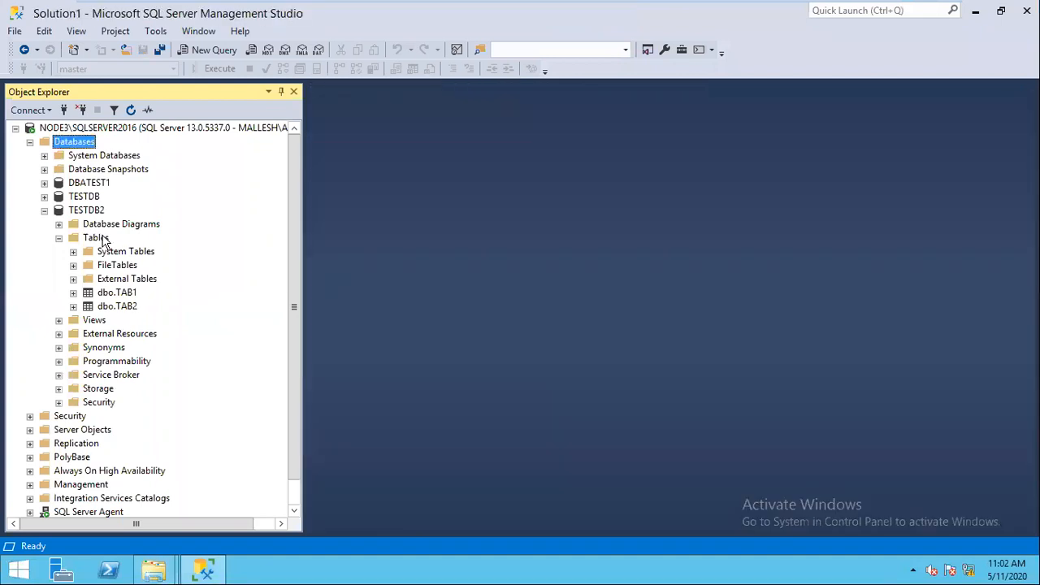
click(128, 294)
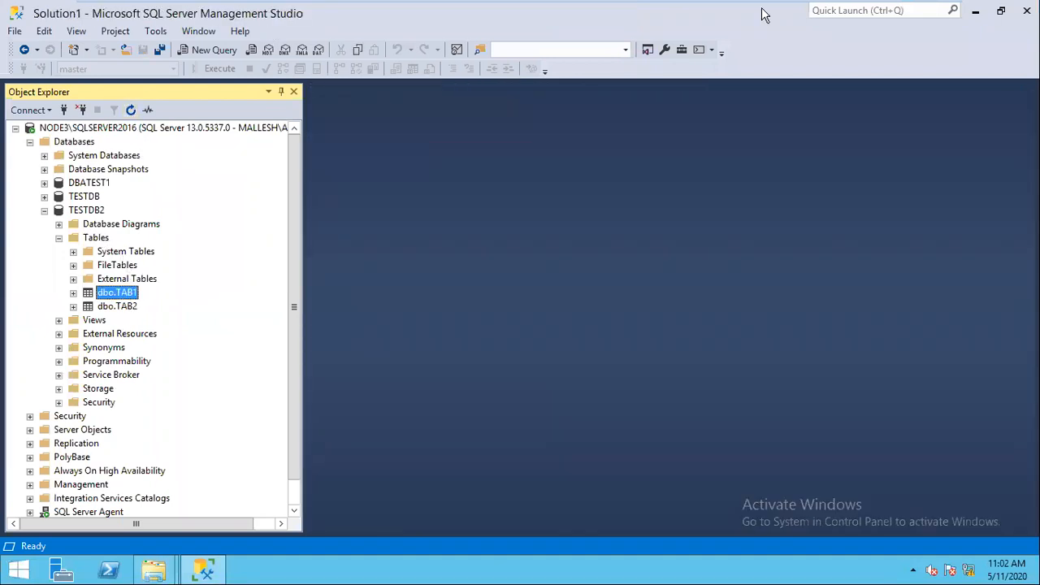
click(906, 12)
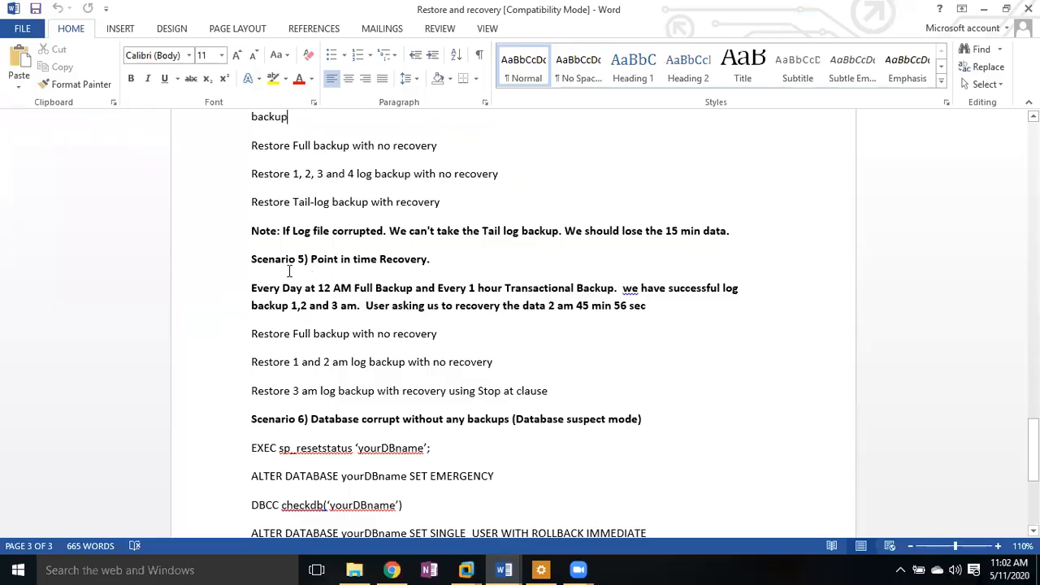
Step: Change 'we' to 'We' in the Scenario 5 description
drag(251, 258, 685, 318)
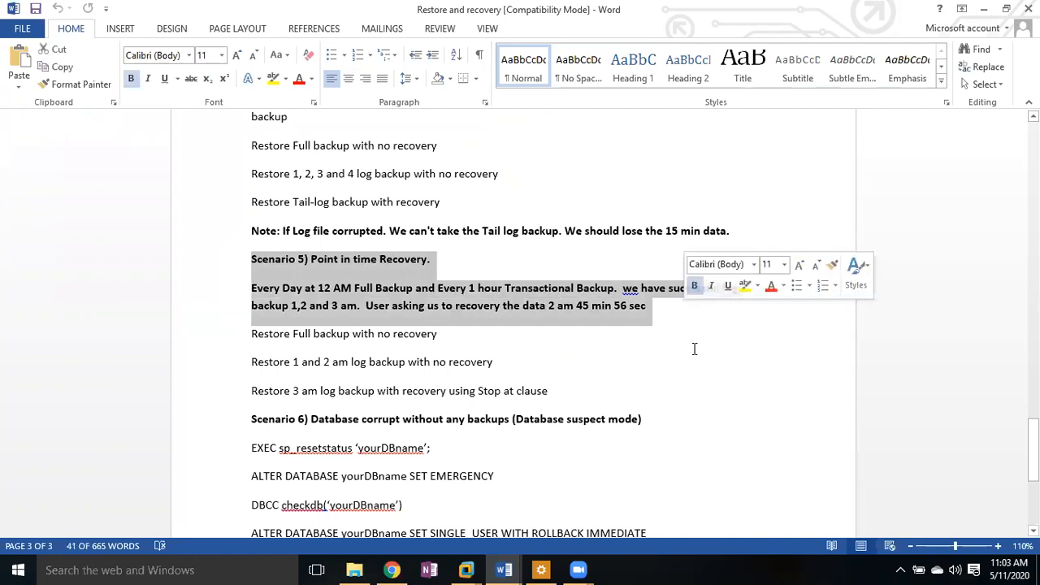
click(694, 350)
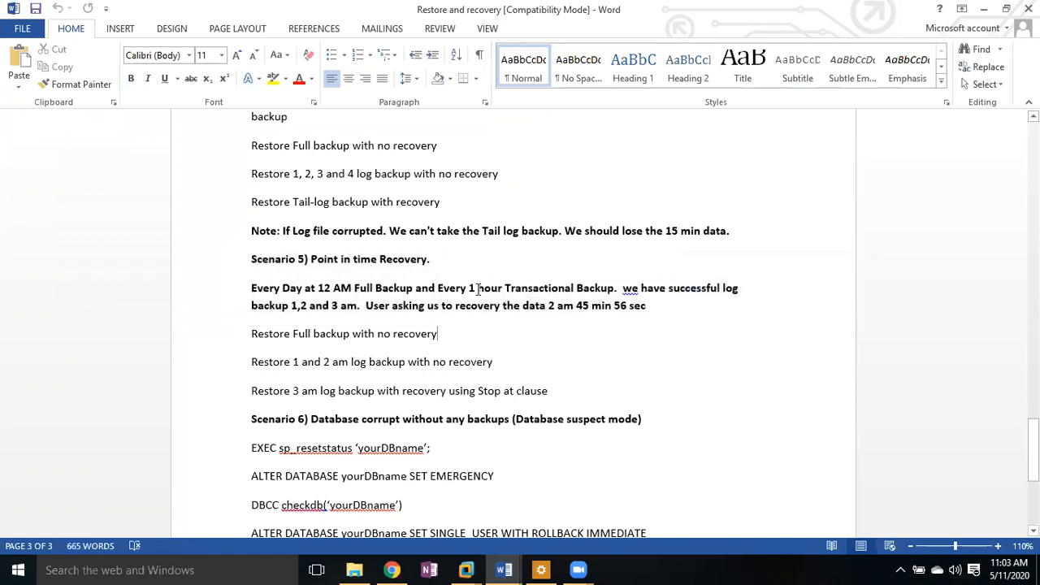
click(629, 290)
key(BackSpace)
text(W)
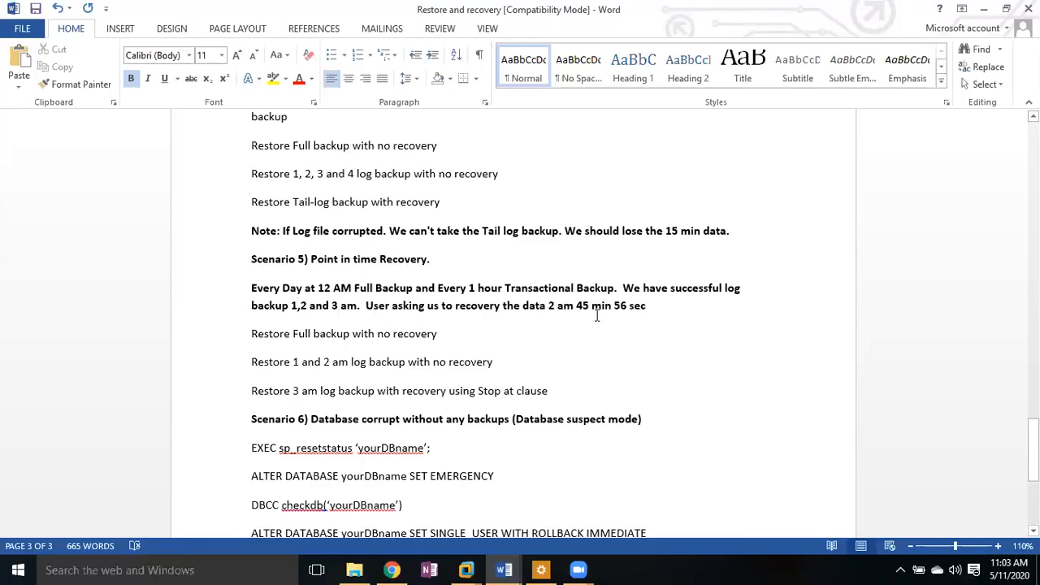
Step: Check the 2 am 45 min 56 sec target time, then return to the Node3 VM
drag(647, 307, 550, 309)
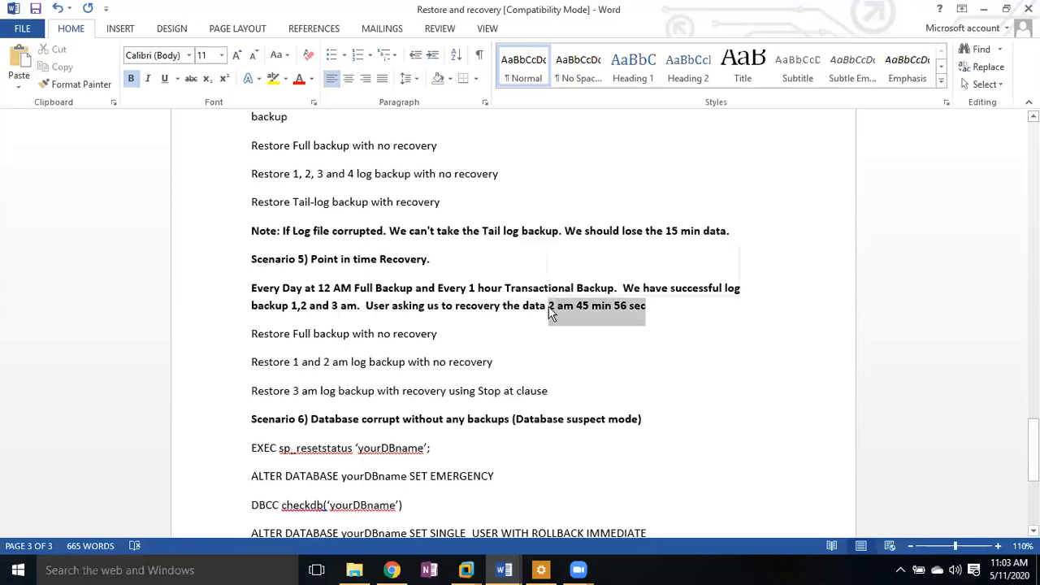
click(533, 333)
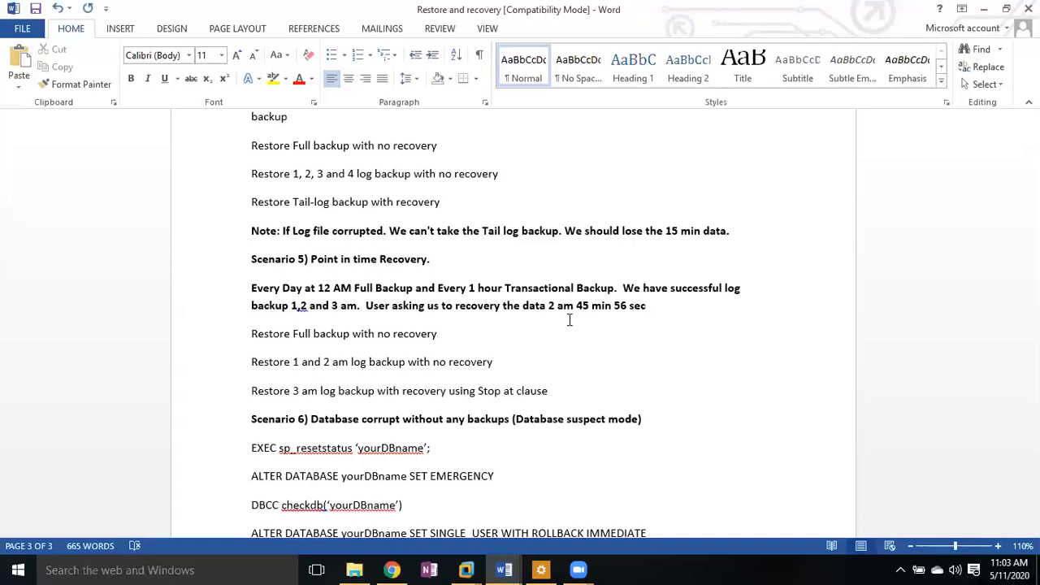
click(465, 569)
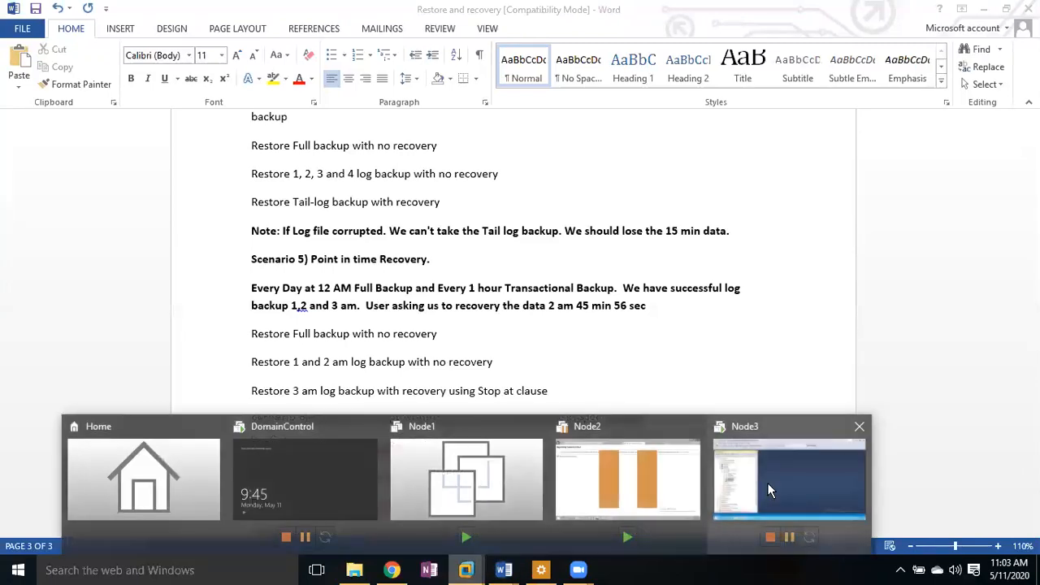
click(766, 483)
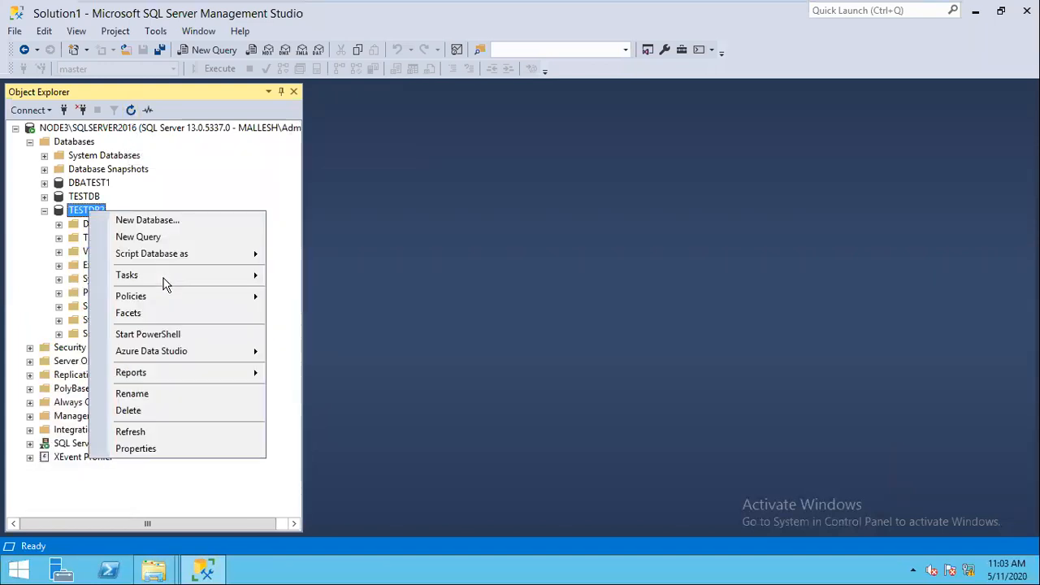
Step: Run a full TESTDB2 backup to C:\Backup\12AMFULL.BAK and dismiss the success message
right_click(86, 209)
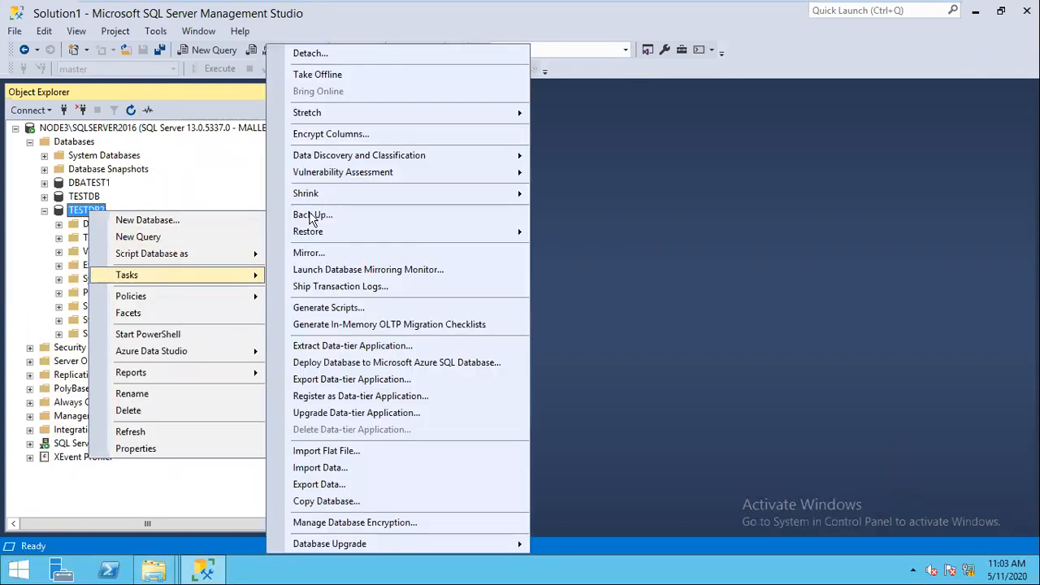
click(309, 214)
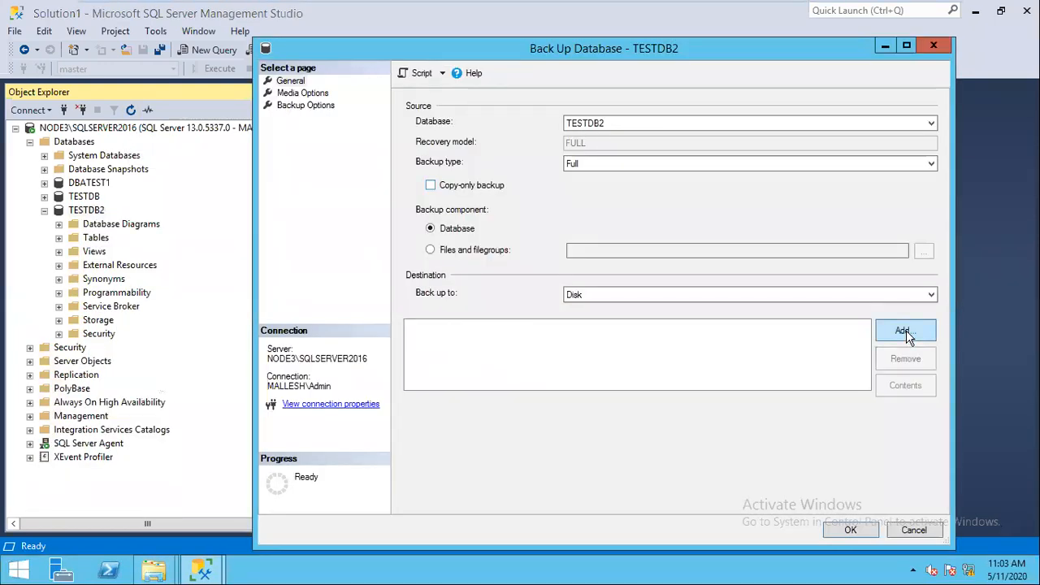
click(905, 330)
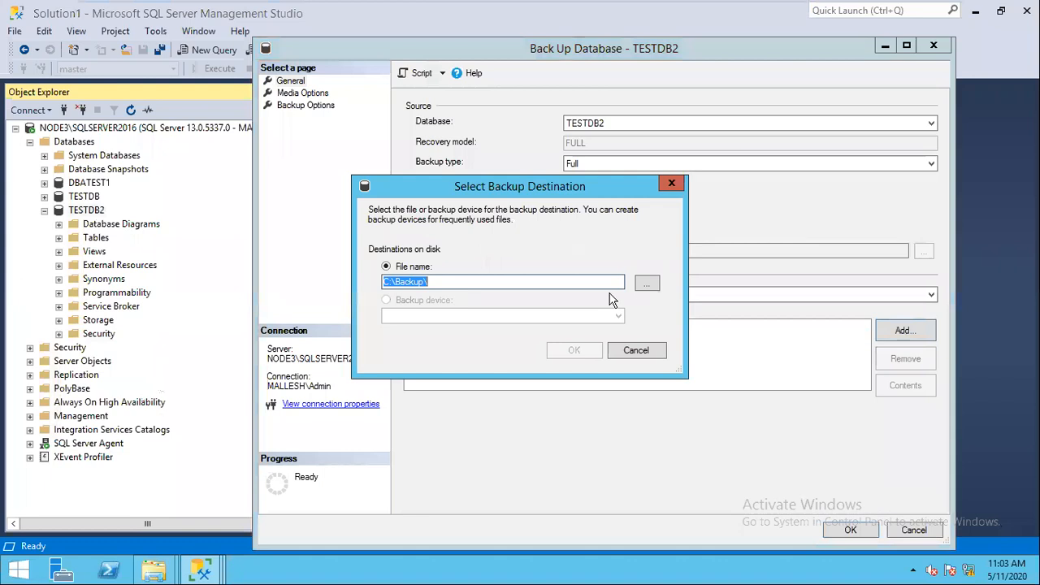
click(559, 282)
text(12AMFULL.BAK)
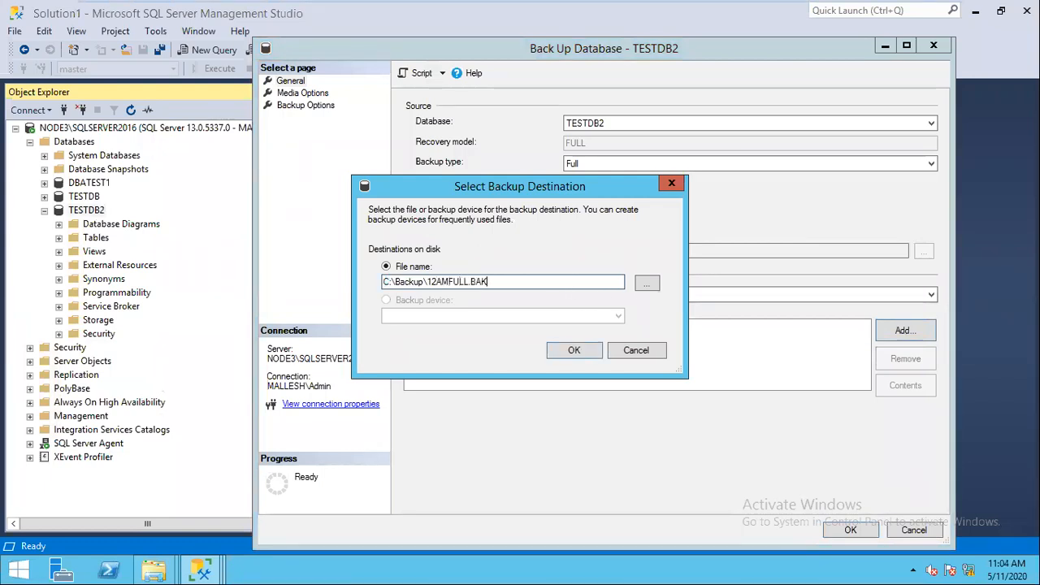
click(574, 352)
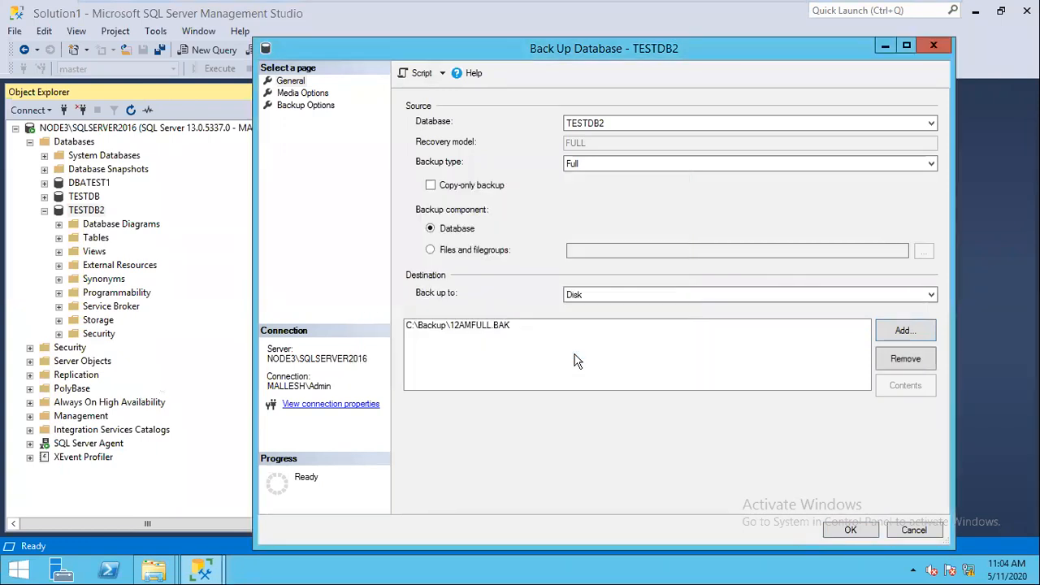
click(849, 532)
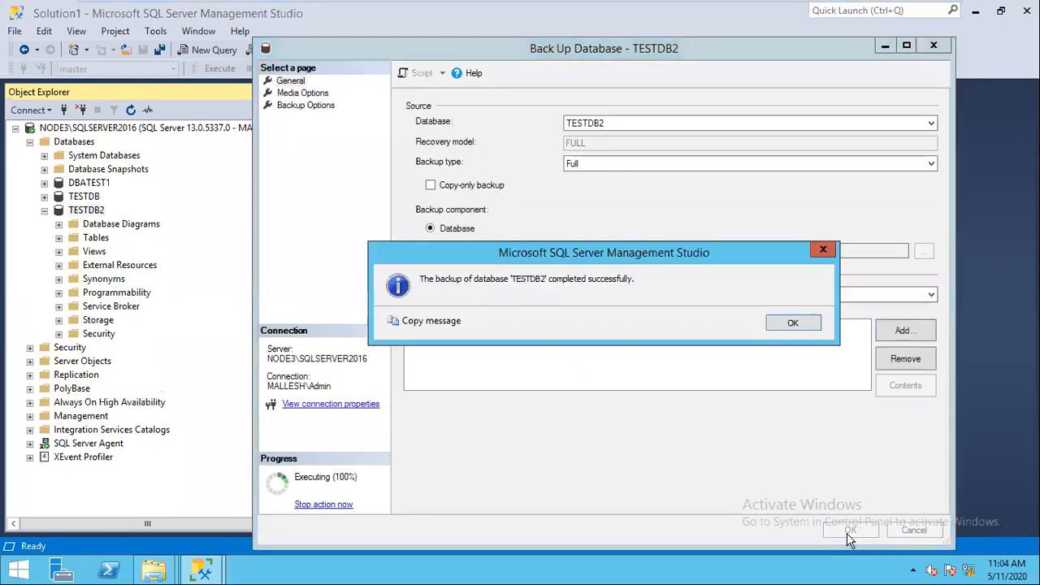
click(794, 324)
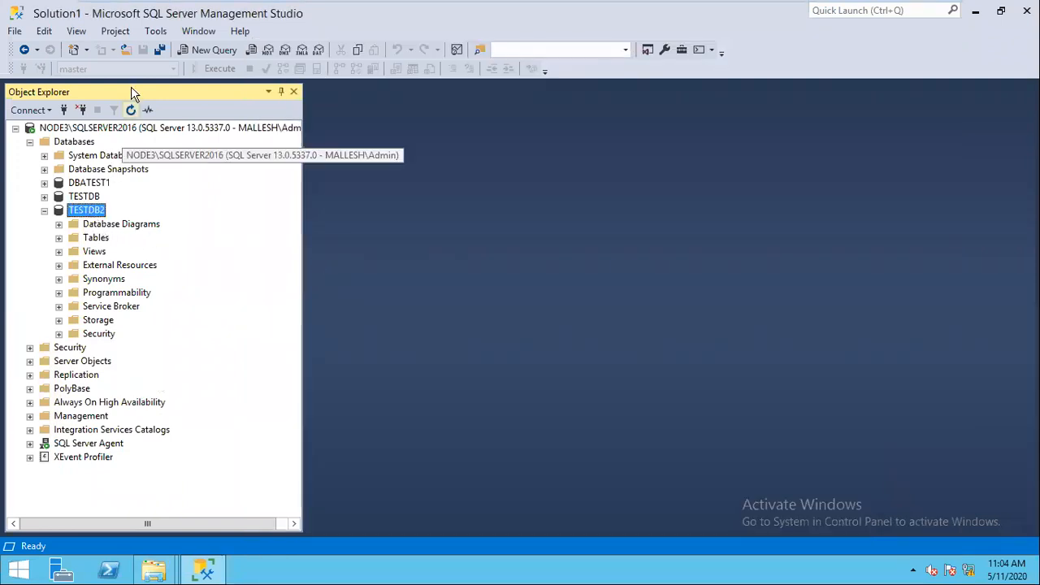
right_click(96, 210)
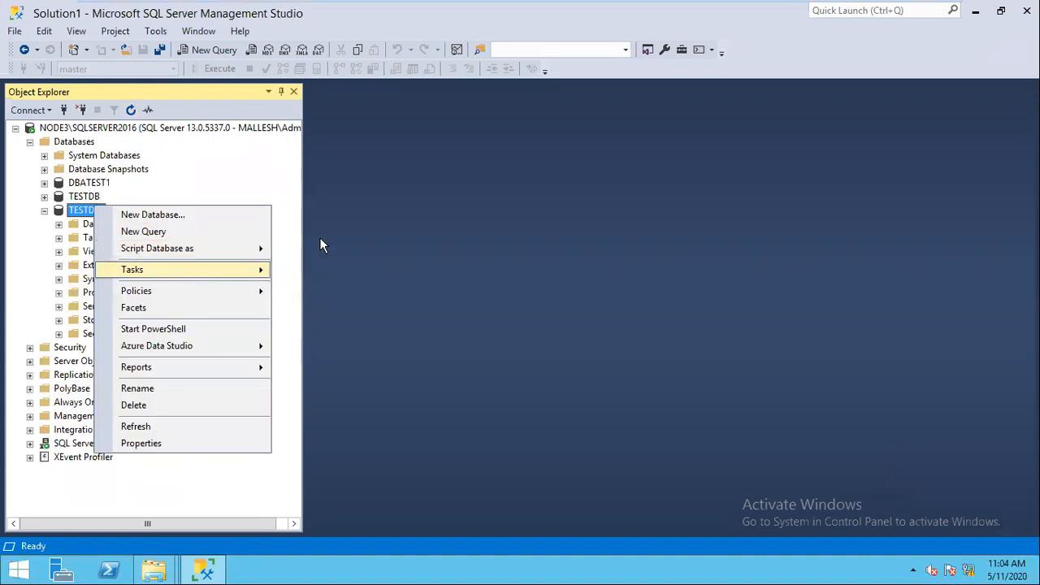
Step: Open Back Up for TESTDB2 and set the backup type to Transaction Log
mouse_move(195, 270)
click(319, 214)
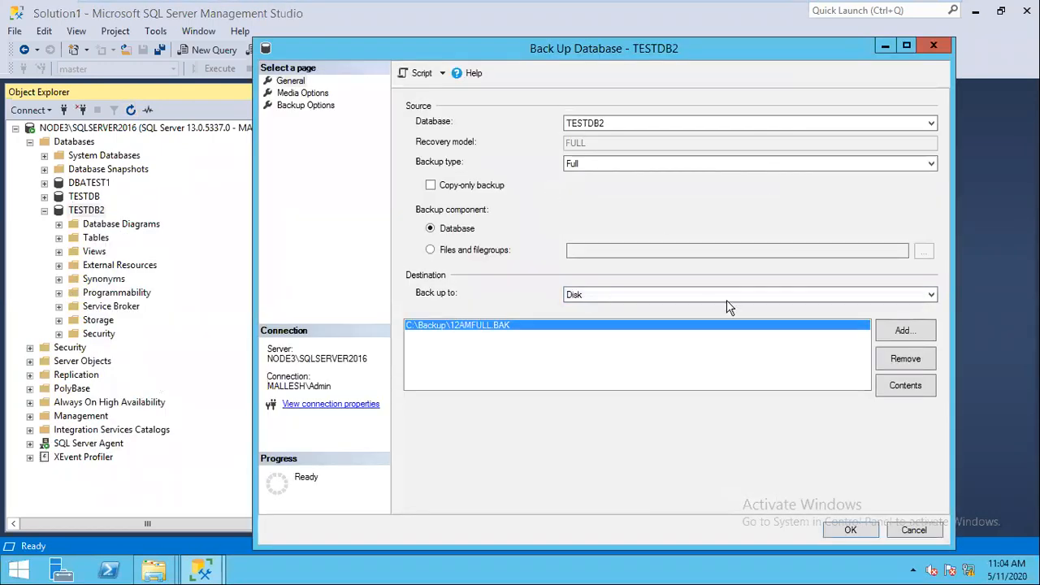
click(740, 163)
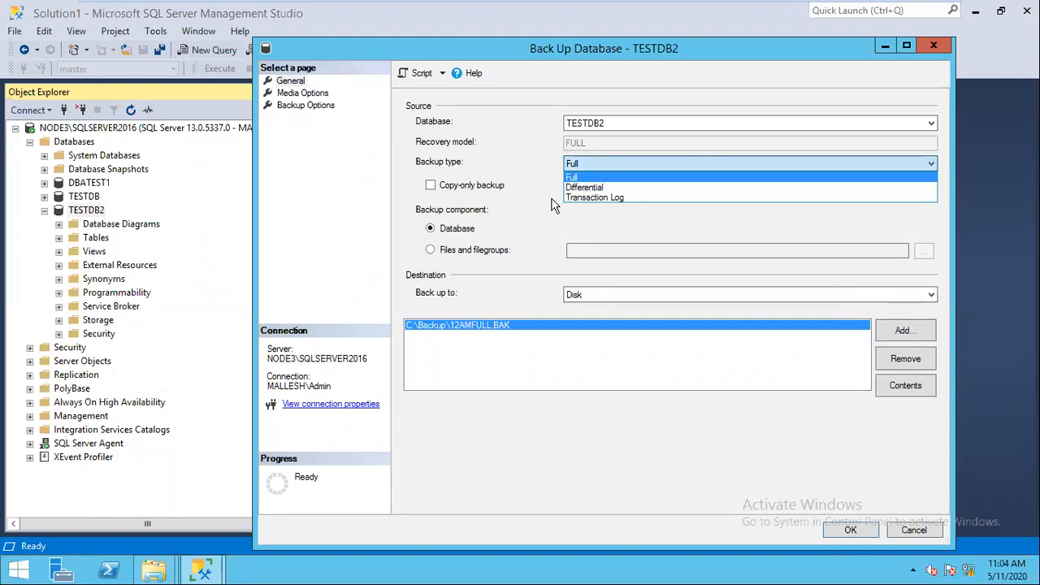
click(602, 198)
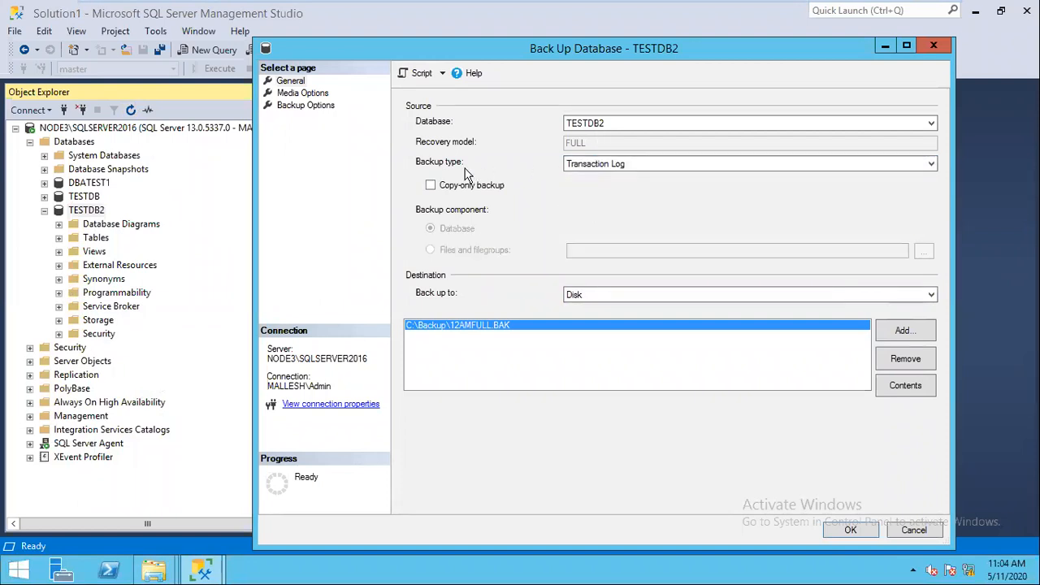
click(672, 165)
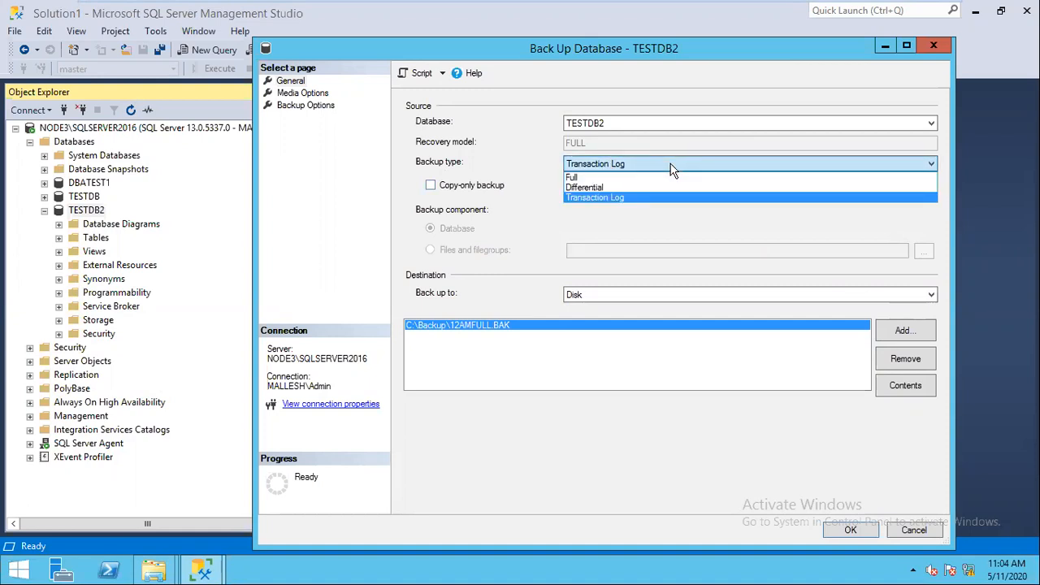
click(610, 198)
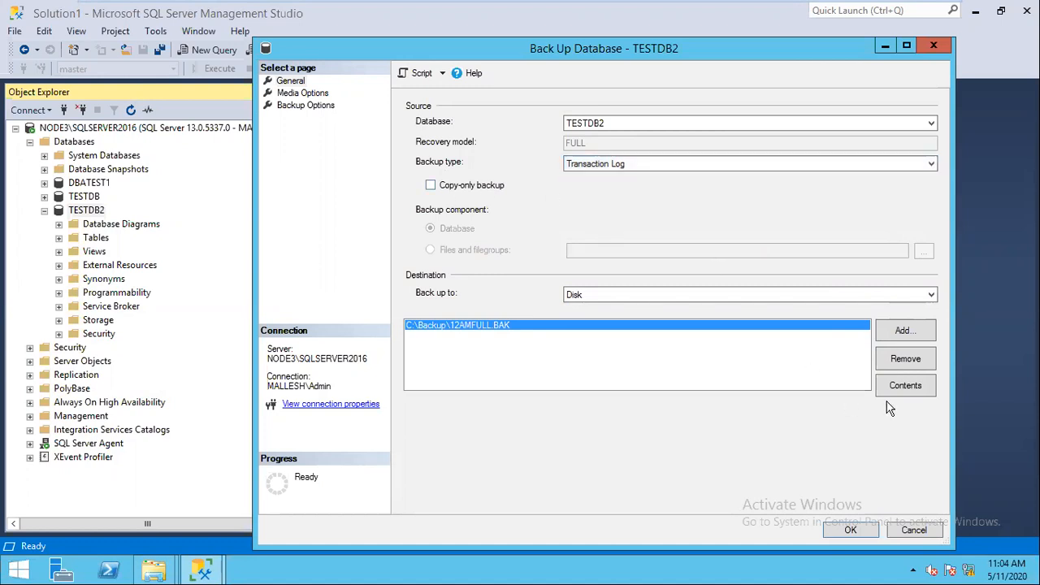
Step: Replace the destination with C:\Backup\1AMLOG.TRN and script the backup to a new query
click(910, 361)
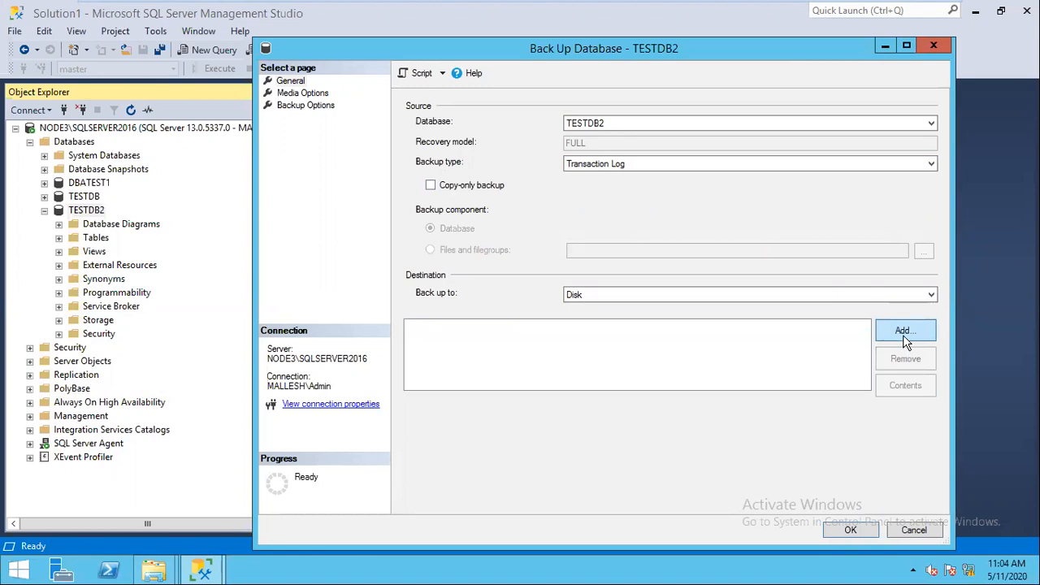
click(904, 340)
click(554, 282)
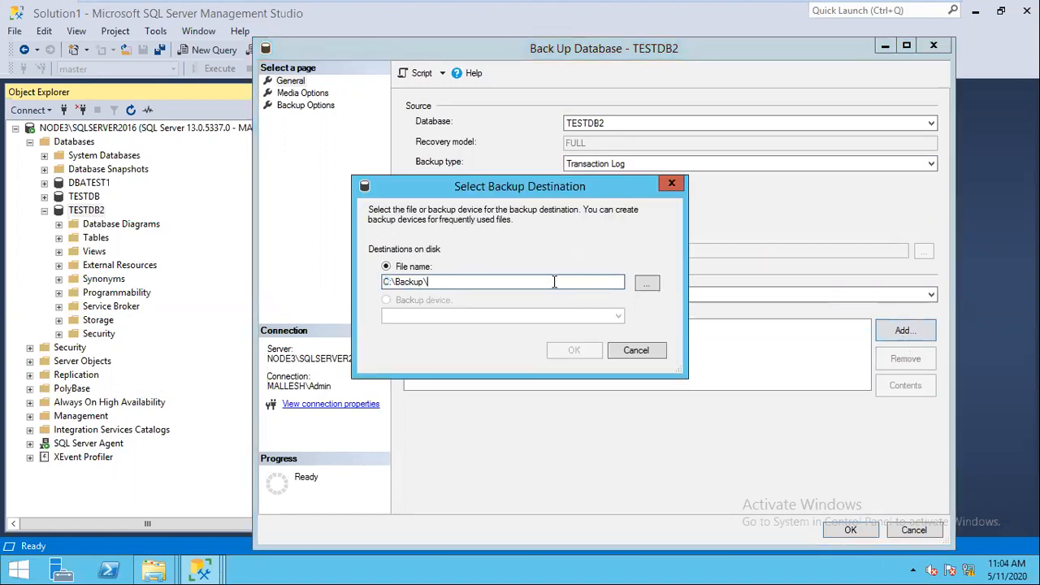
text(1AMLOG.TRN)
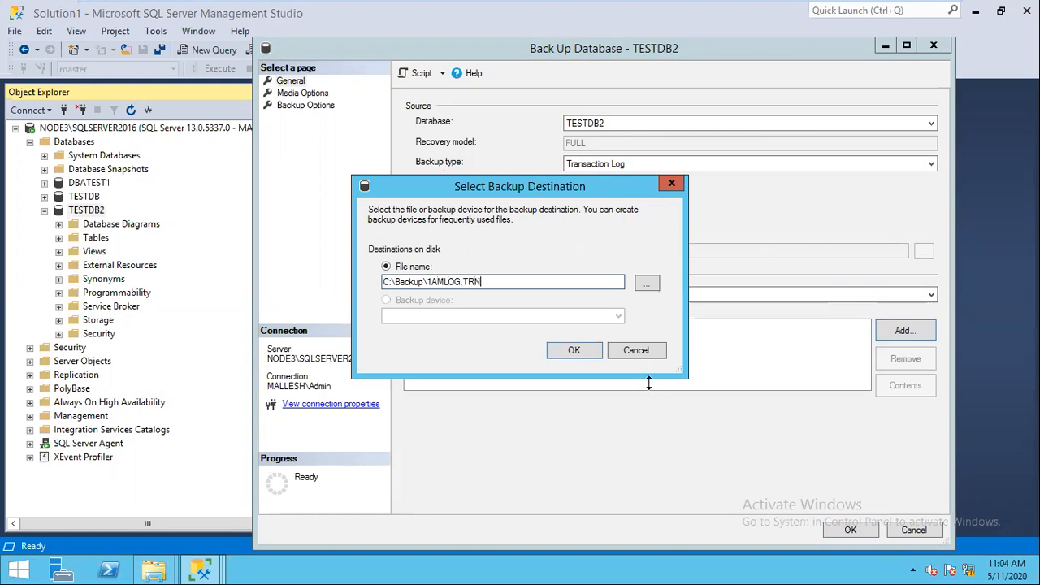
click(579, 353)
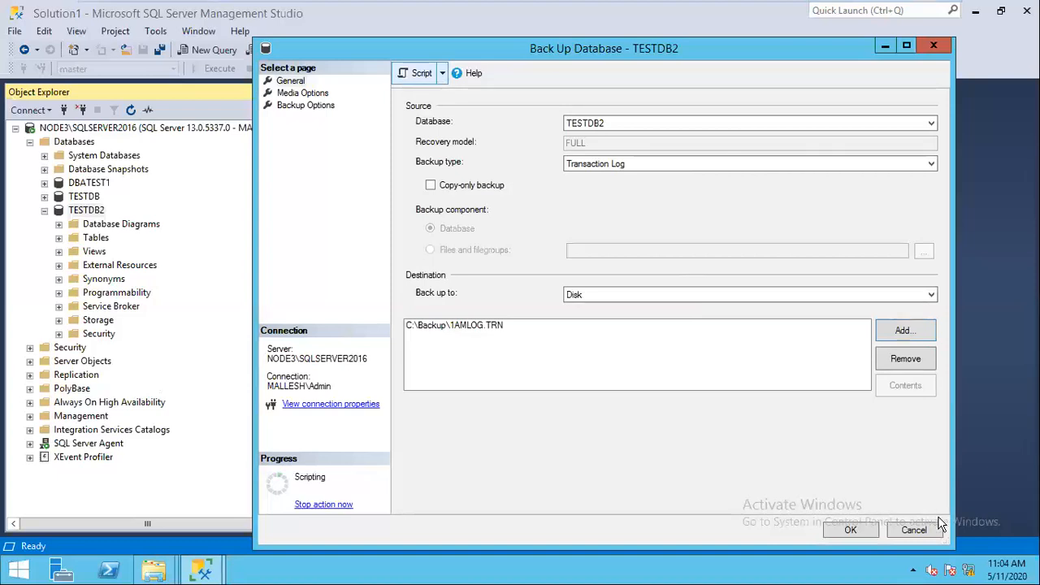
key(Escape)
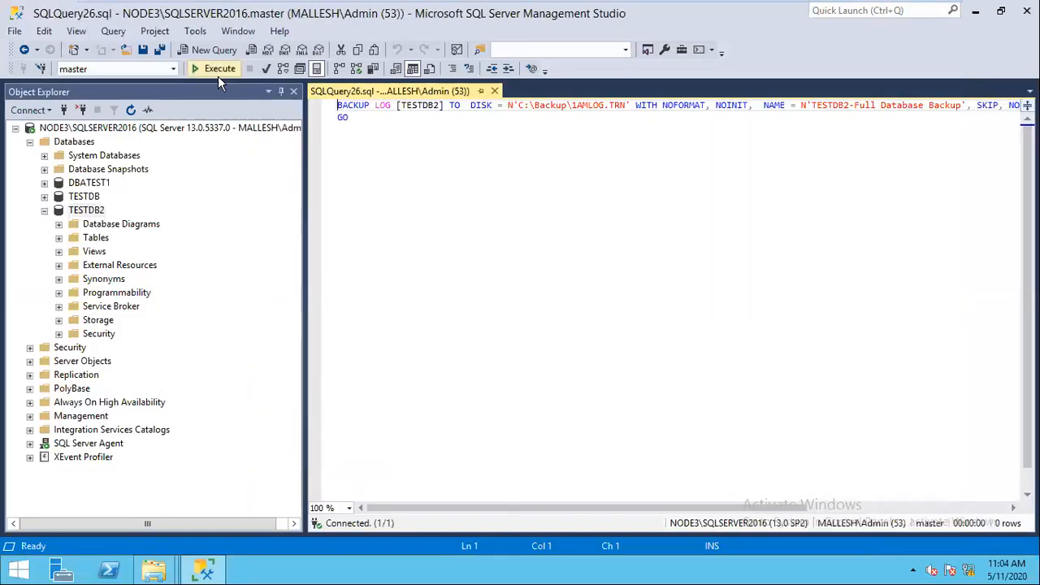
Step: Run the log backup to 1AMLOG.TRN and note '1 AM - 11:04 aM' below the script
click(218, 72)
click(474, 183)
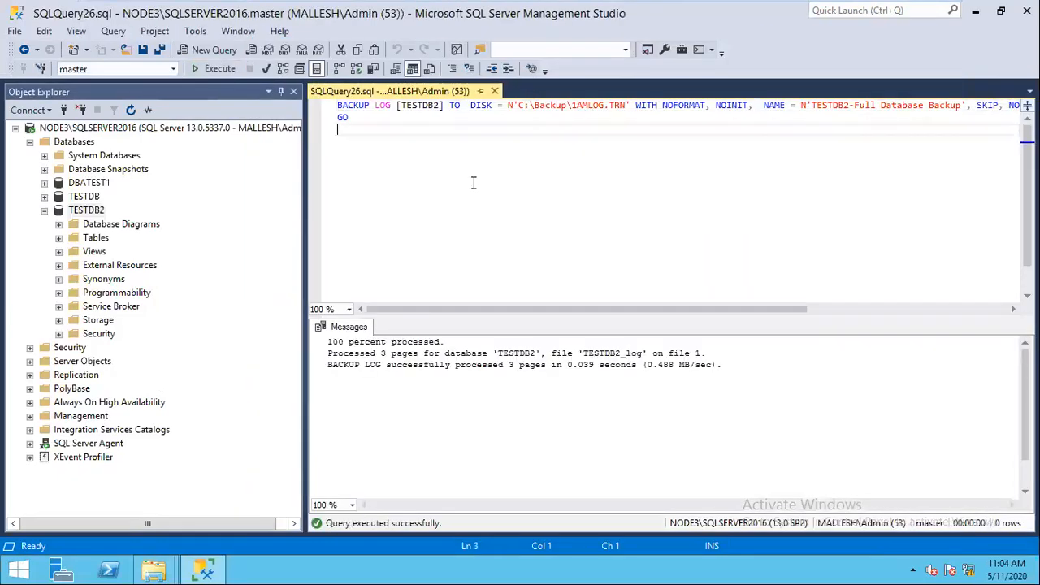
key(Return)
key(Return)
text(1 AM - 11)
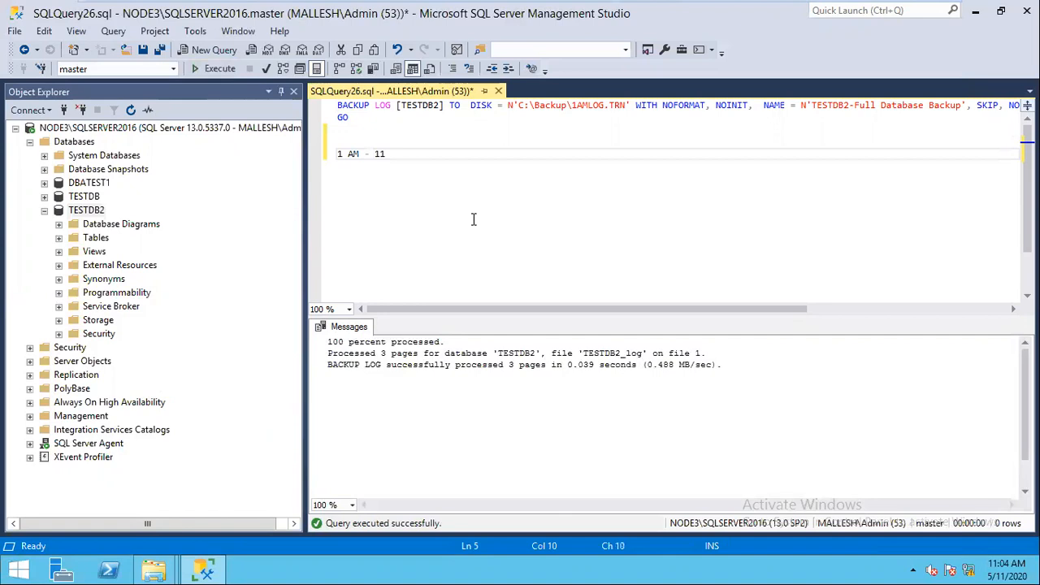
text(:04 aM)
Step: Change the backup file to 2AMLOG.TRN and run the log backup again
click(598, 107)
key(BackSpace)
text(2)
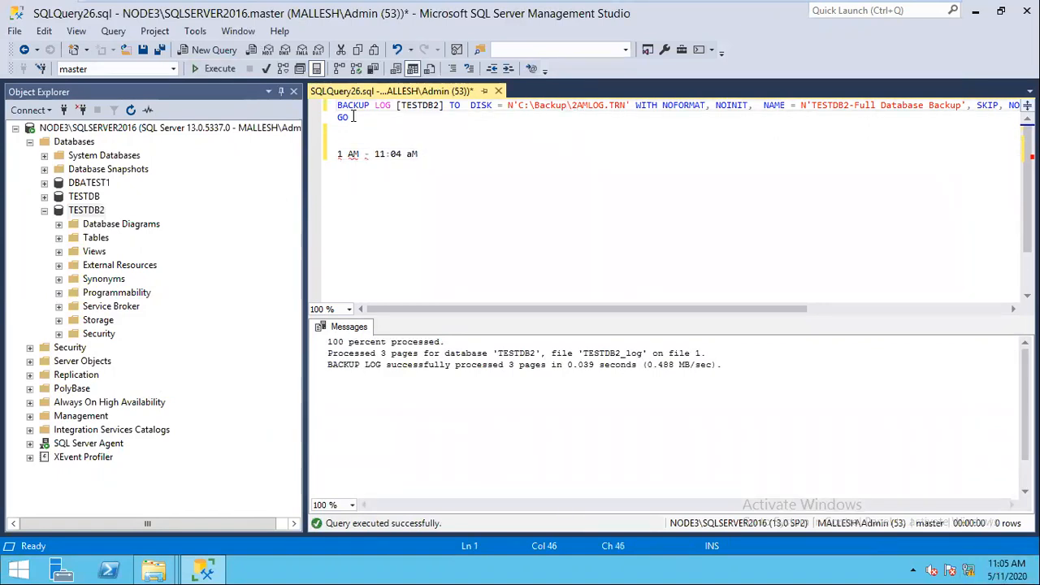
click(218, 70)
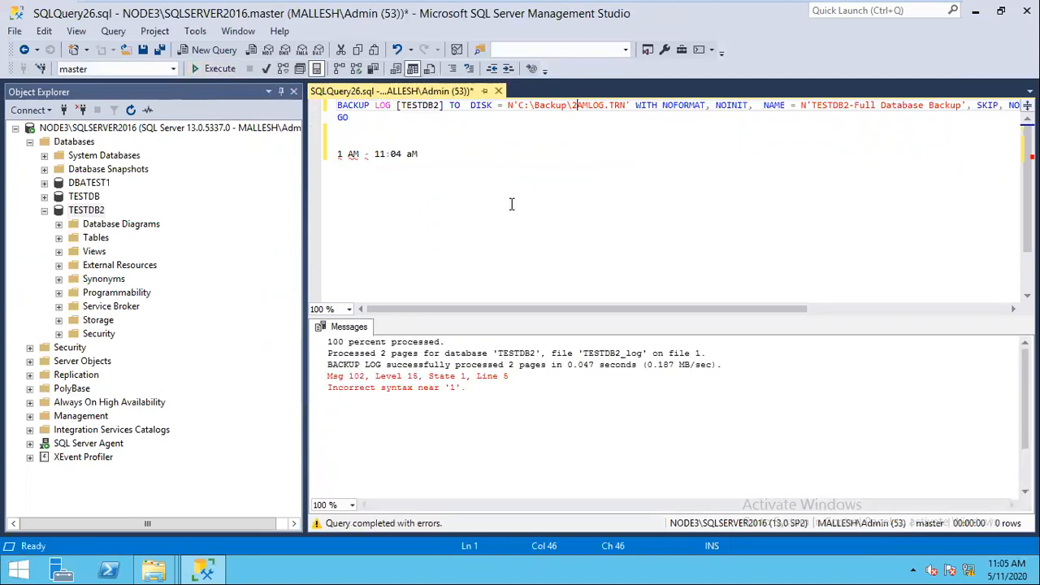
Step: Refresh the C:\Backup folder in File Explorer to confirm the new log backups
mouse_move(154, 568)
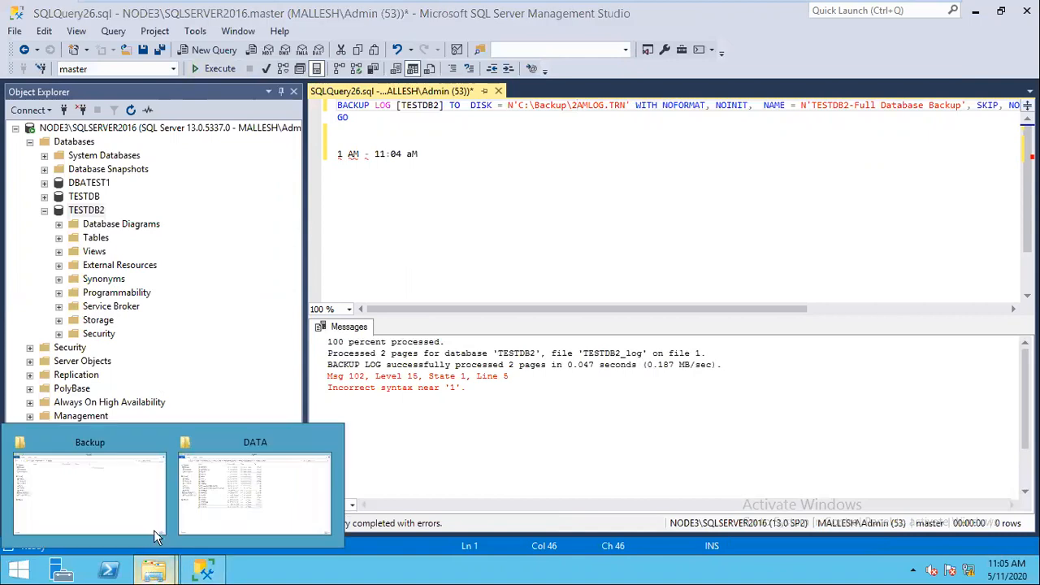
click(122, 509)
right_click(350, 276)
click(388, 337)
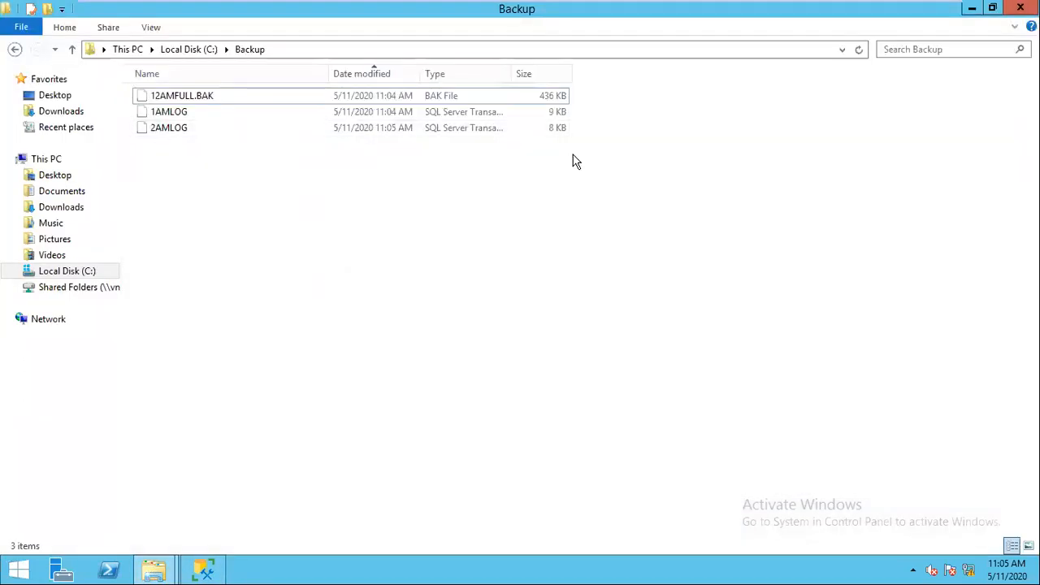
Step: Add notes '1 AM - 11:05', 'DELETE TABLE AT 11:06 aM' and '3 AM - 11:07 aM' to the query
click(972, 13)
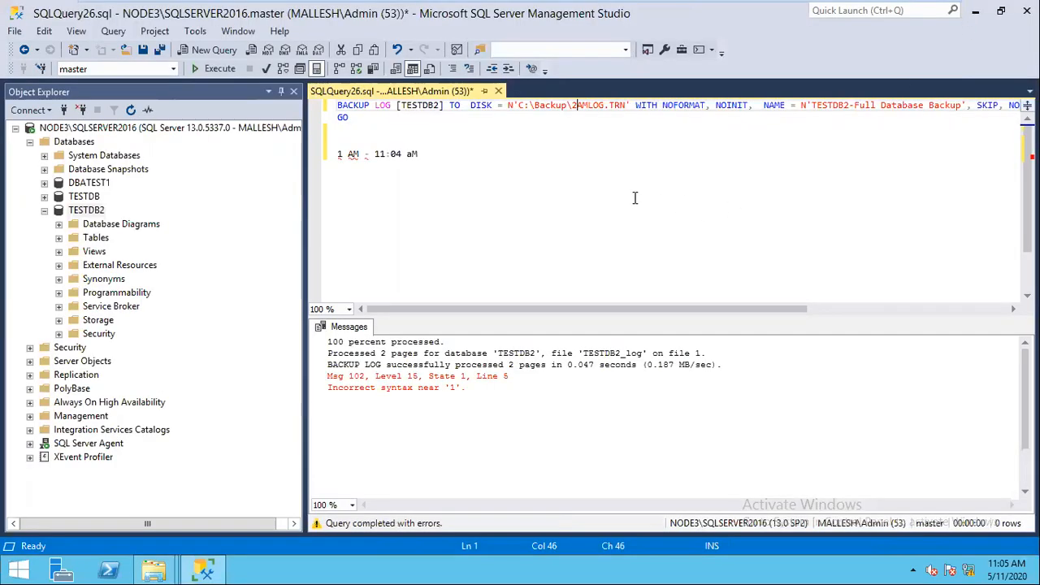
click(441, 157)
key(Return)
key(Return)
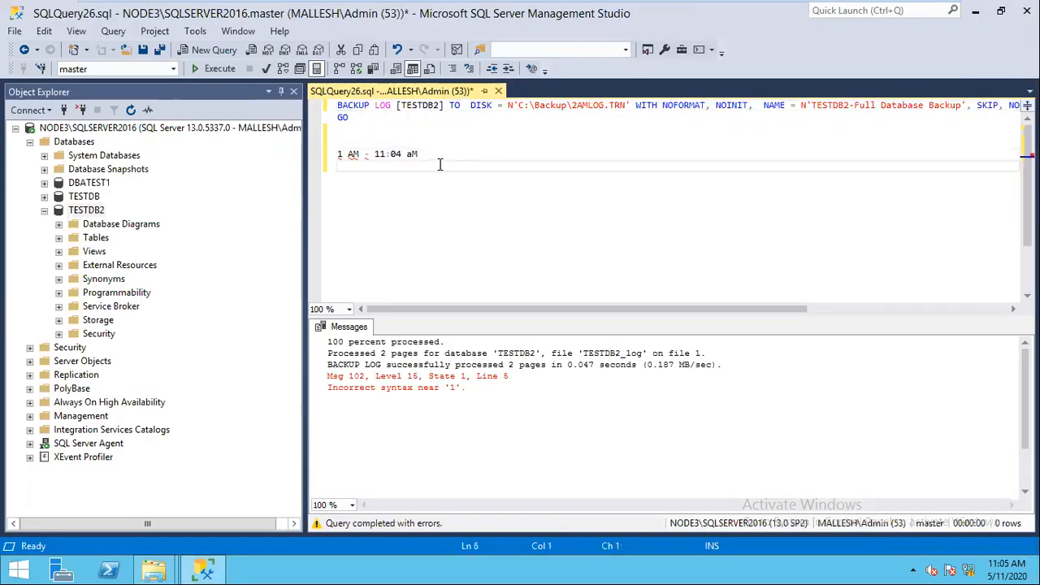
text(1 A)
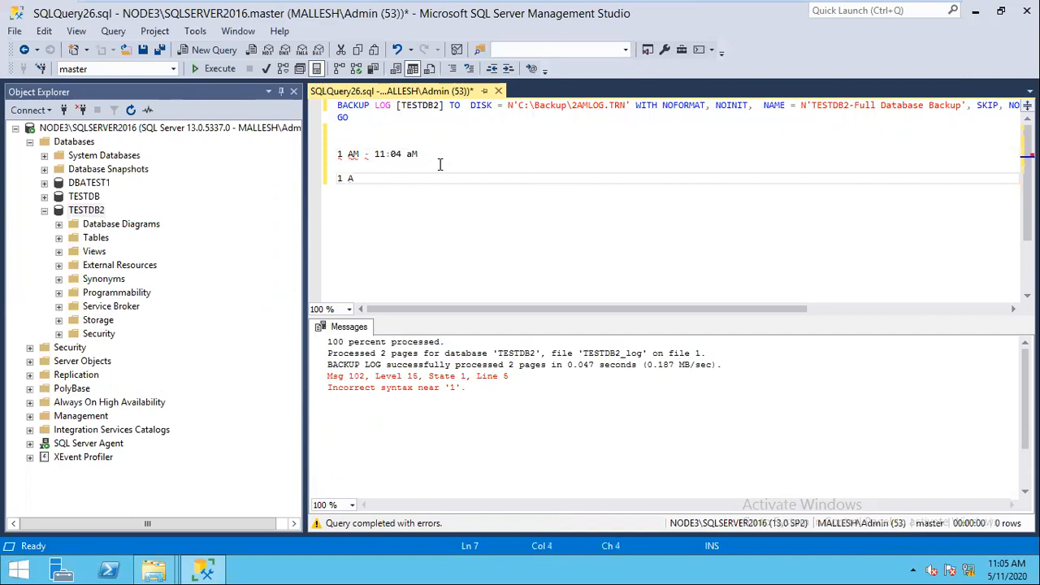
text(M - 11:05)
key(Return)
key(Return)
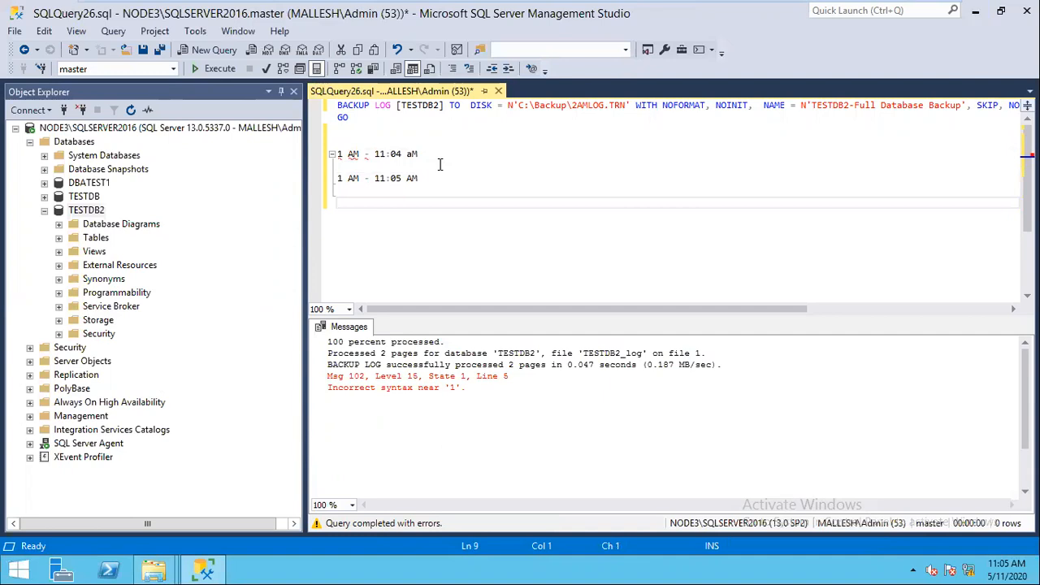
text(DELETE TABLE AT 11:06)
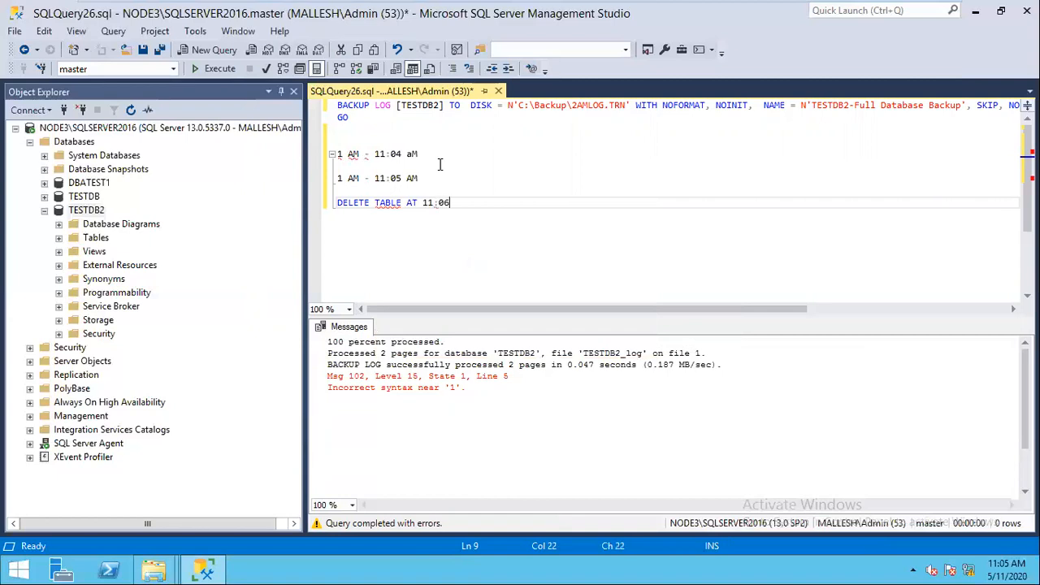
text( aM)
key(Return)
key(Return)
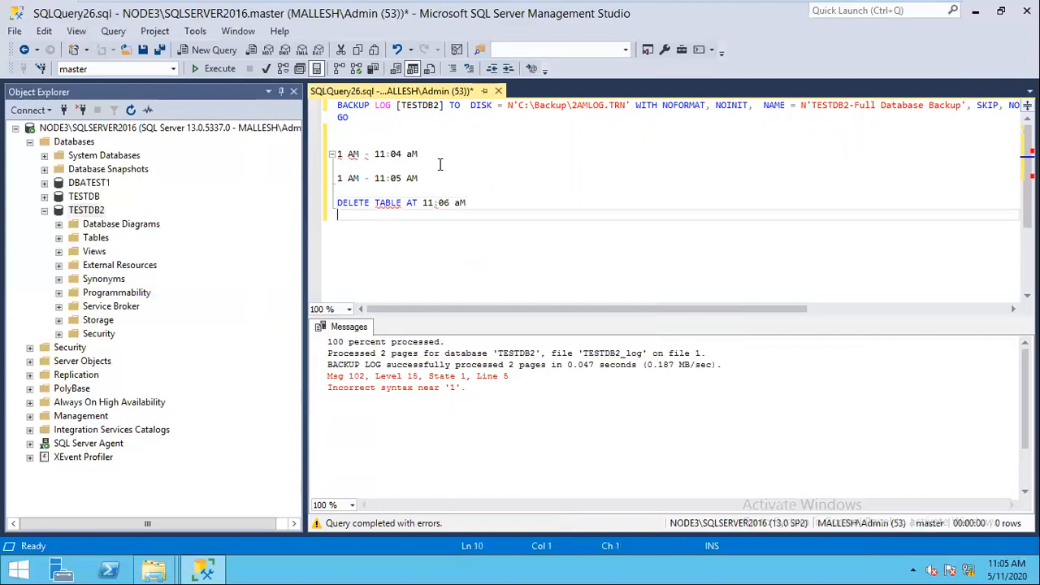
text(3 aM)
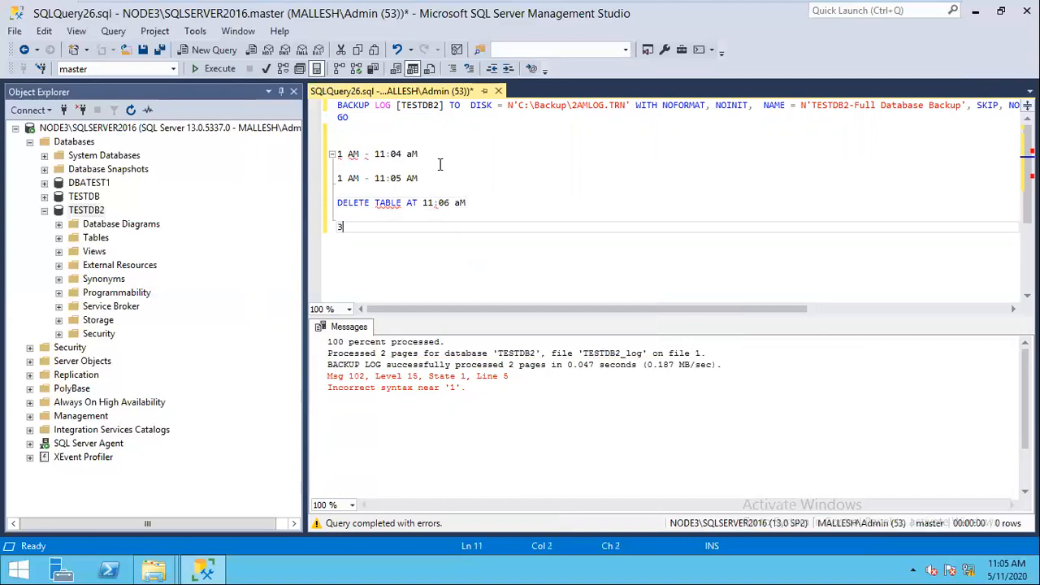
key(BackSpace)
key(BackSpace)
key(BackSpace)
text(AM - 11:07 aM)
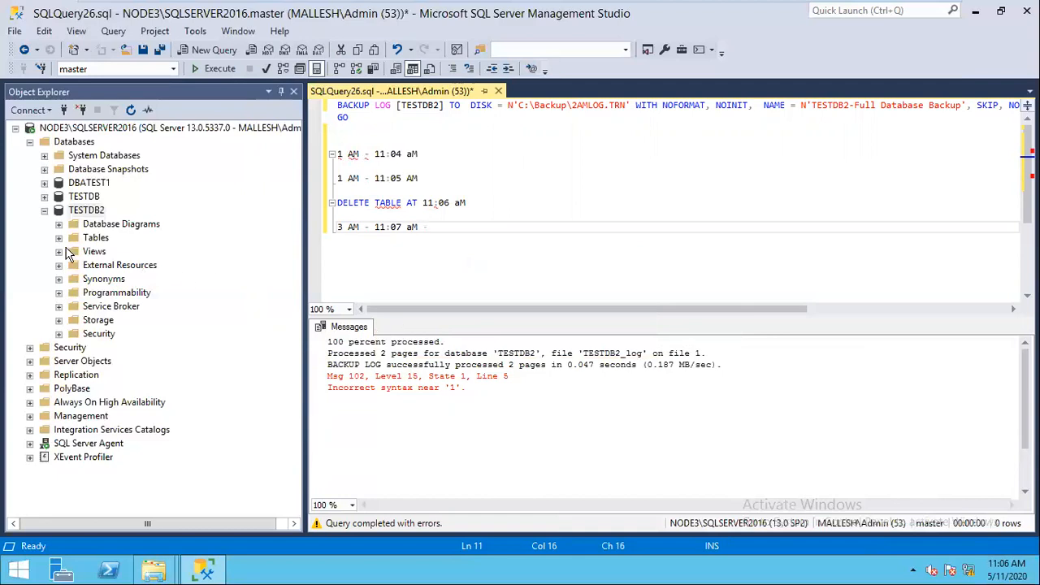
Step: Delete dbo.TAB1 from the TESTDB2 Tables folder in Object Explorer
click(59, 237)
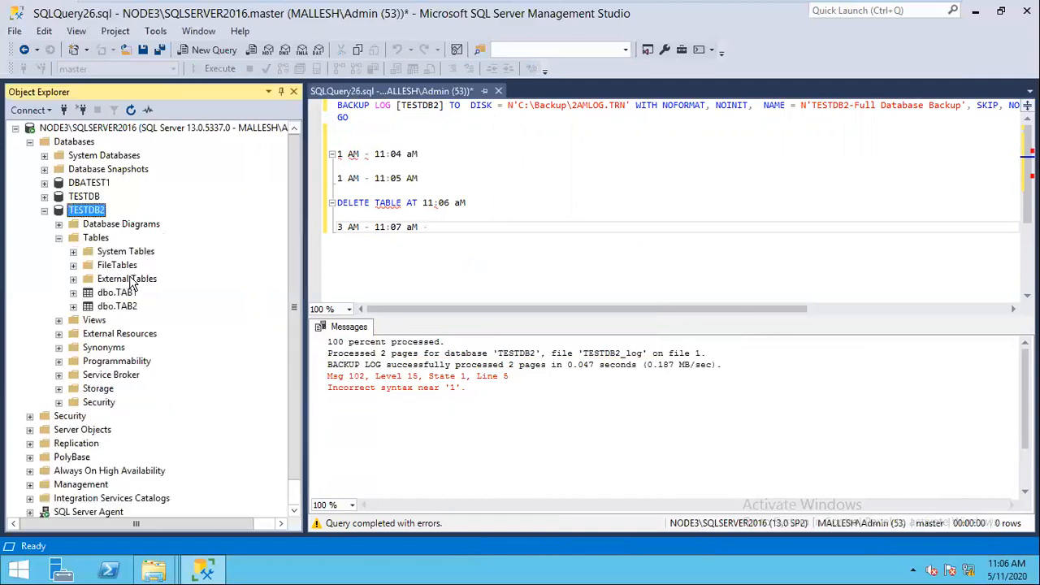
click(131, 294)
right_click(109, 293)
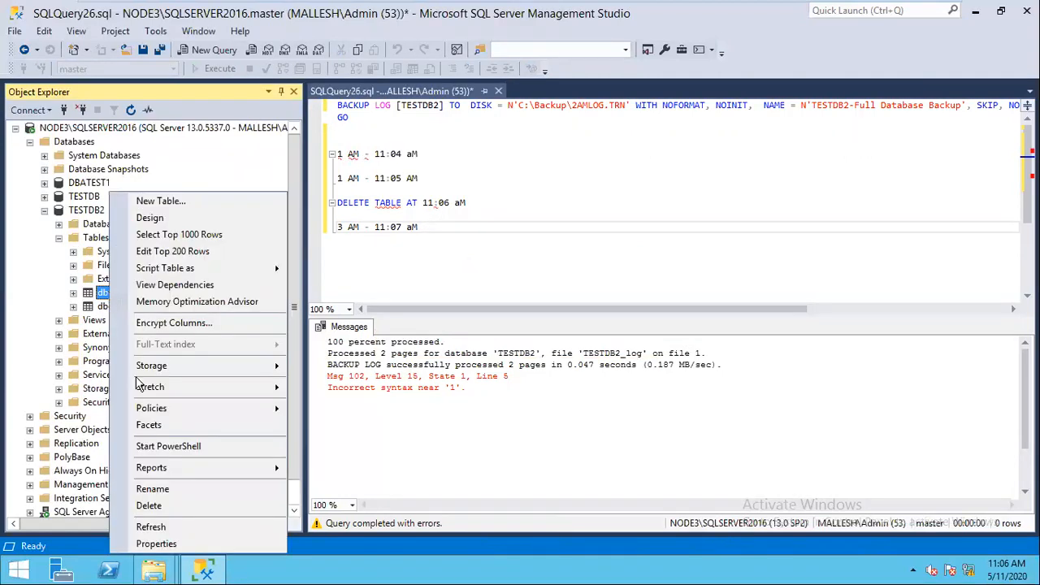
click(150, 505)
click(681, 497)
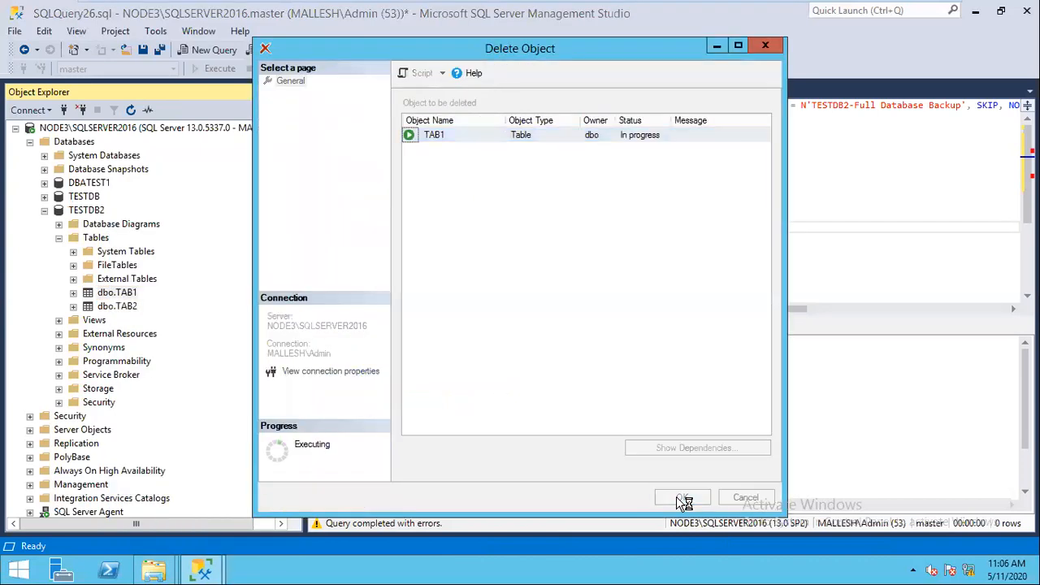
click(515, 203)
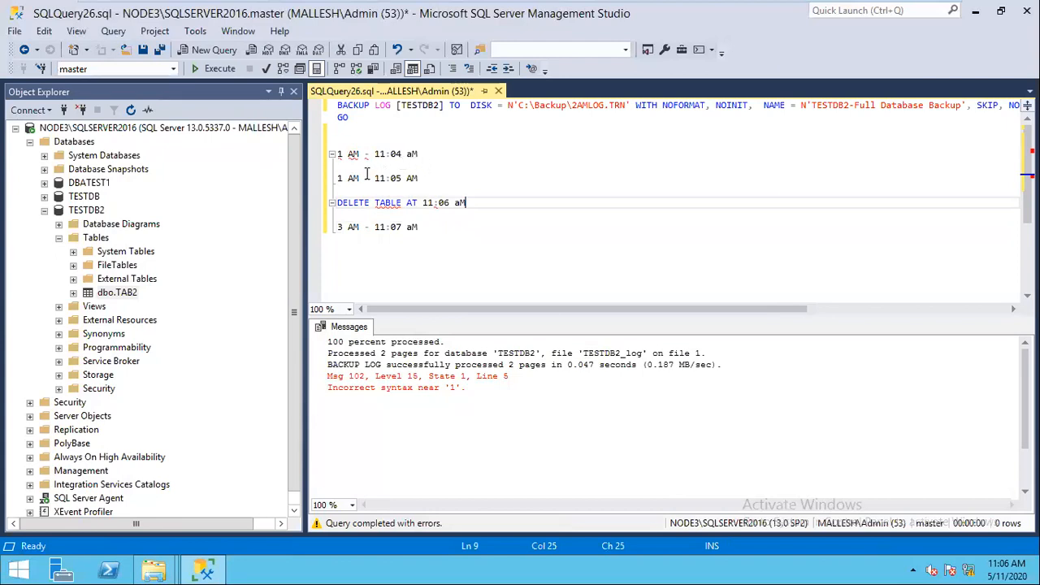
click(340, 178)
Step: Relabel the 11:05 note as 2 AM and edit the script to target 3AMLOG.TRN without options
key(Delete)
text(2)
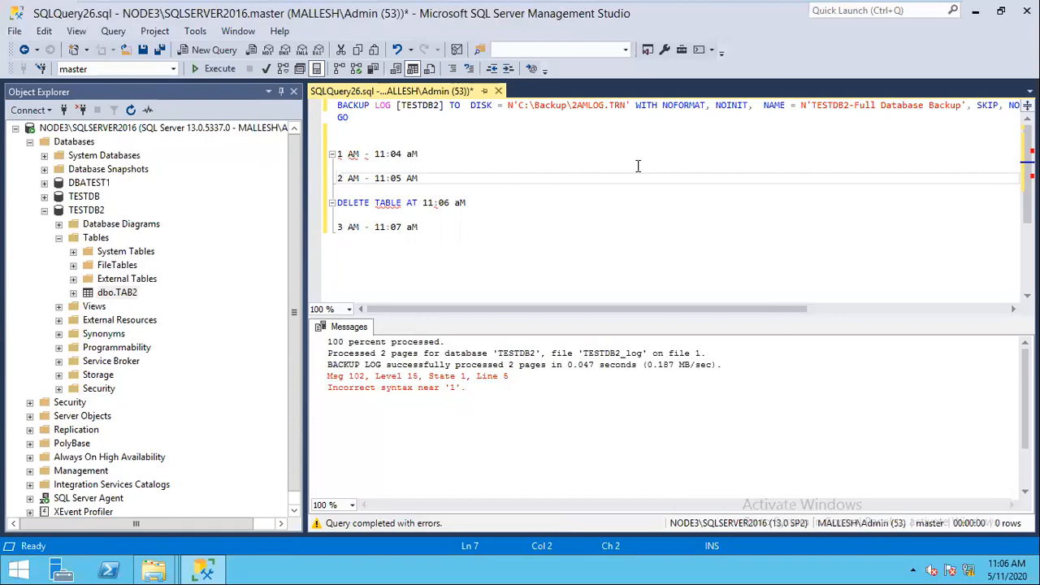
click(576, 106)
key(BackSpace)
text(3)
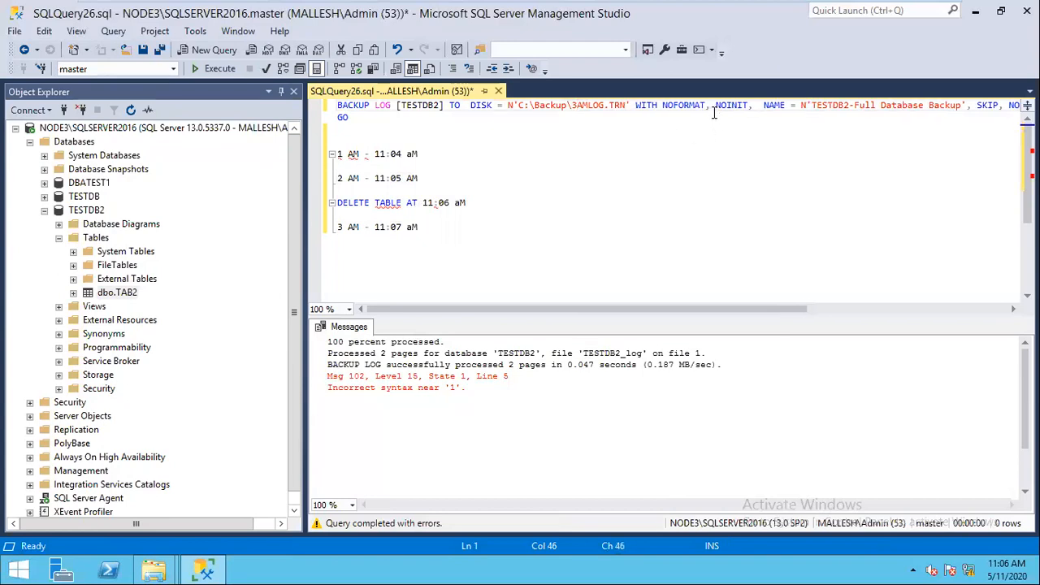
drag(633, 106, 1035, 106)
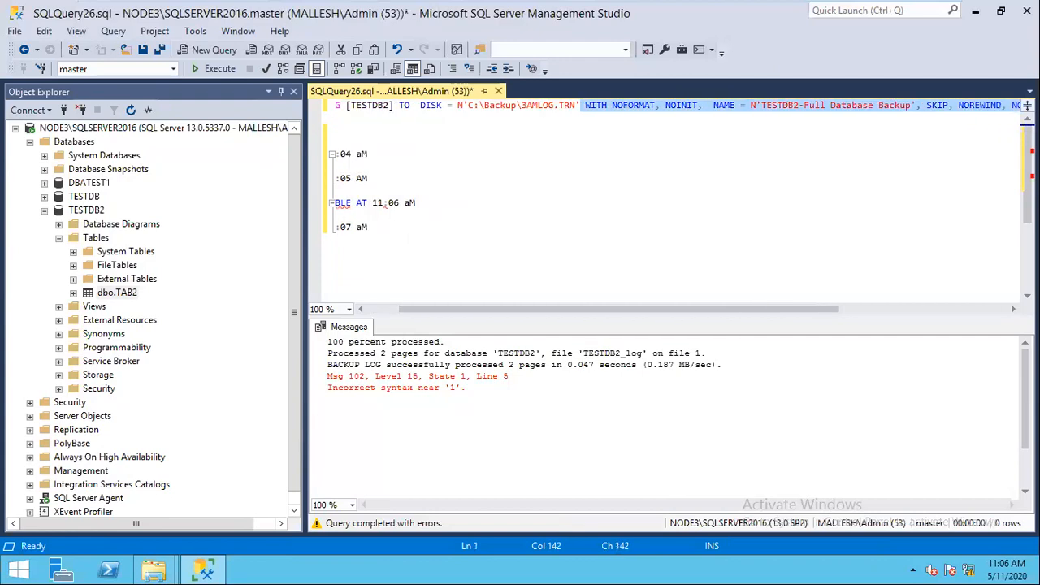
key(Delete)
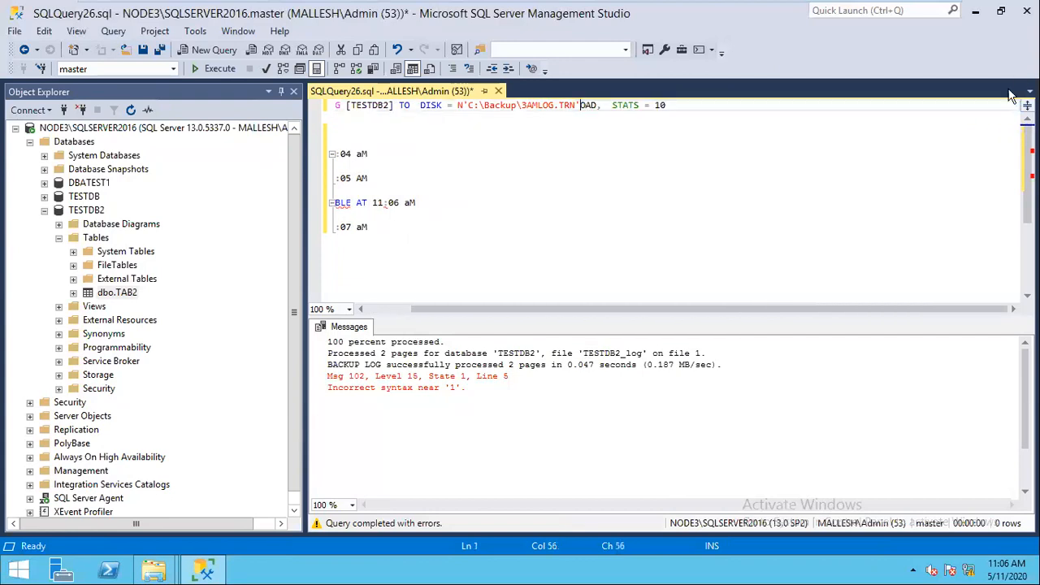
drag(665, 106, 580, 106)
key(Delete)
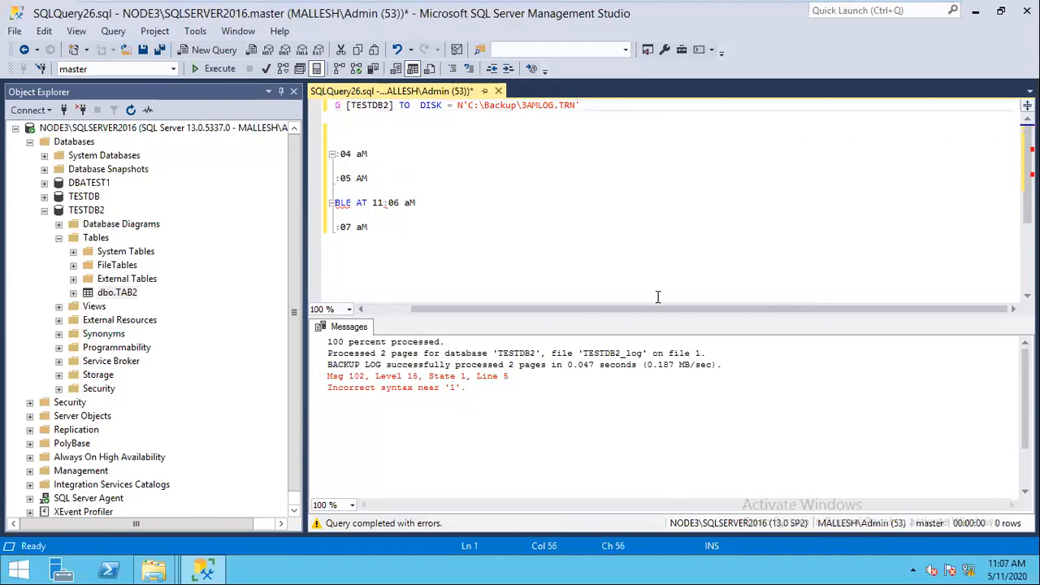
Step: Select the BACKUP LOG statement and run the TESTDB2 log backup to 3AMLOG.TRN
drag(582, 310, 531, 310)
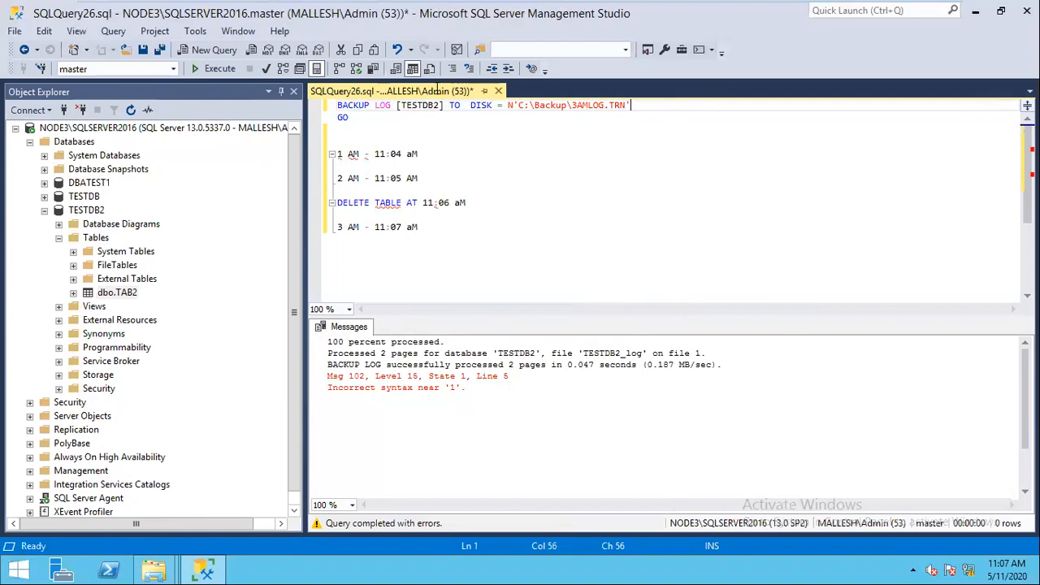
key(shift+Home)
click(218, 70)
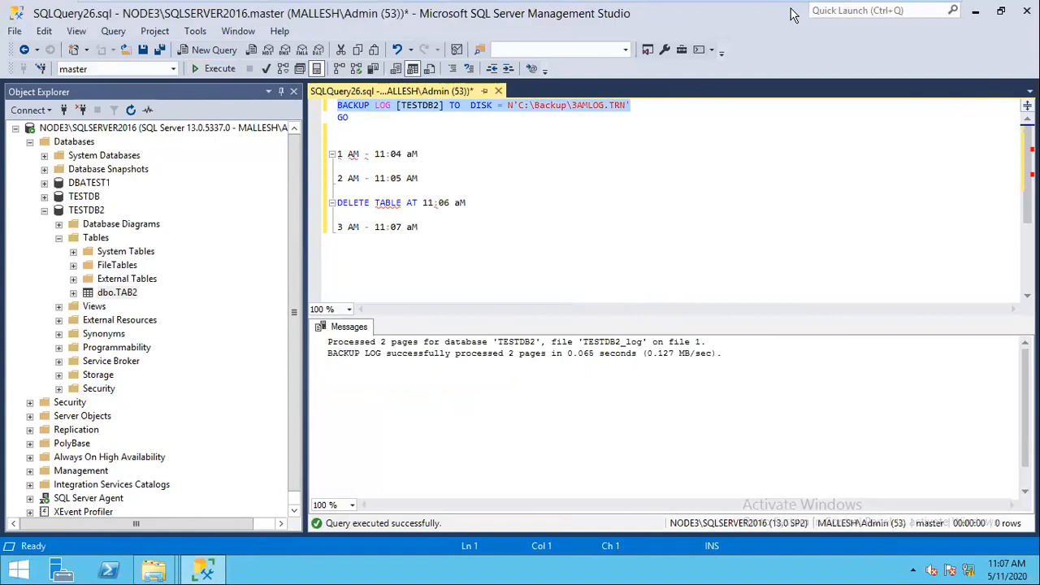
mouse_move(909, 15)
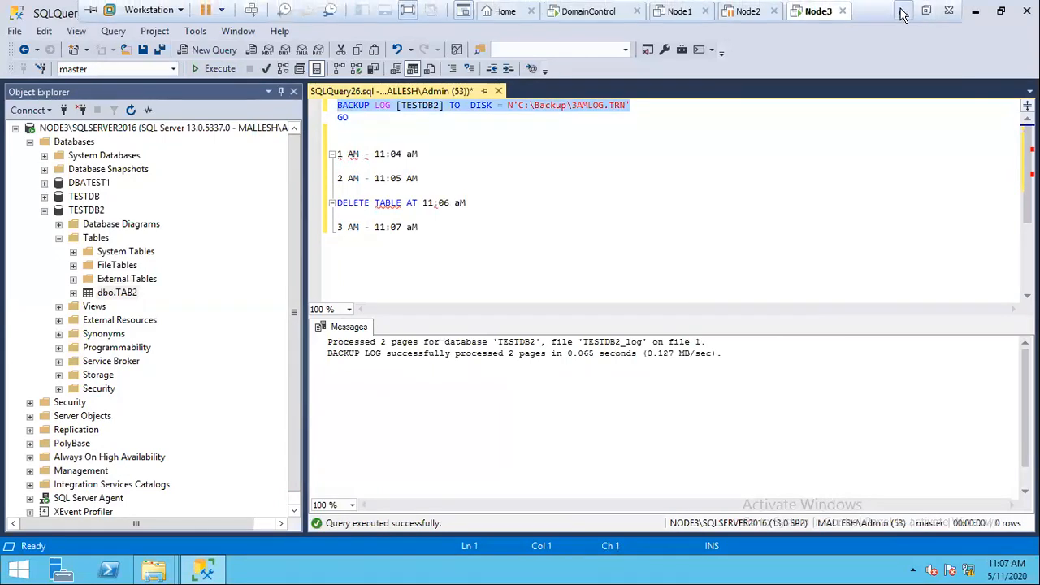
click(901, 15)
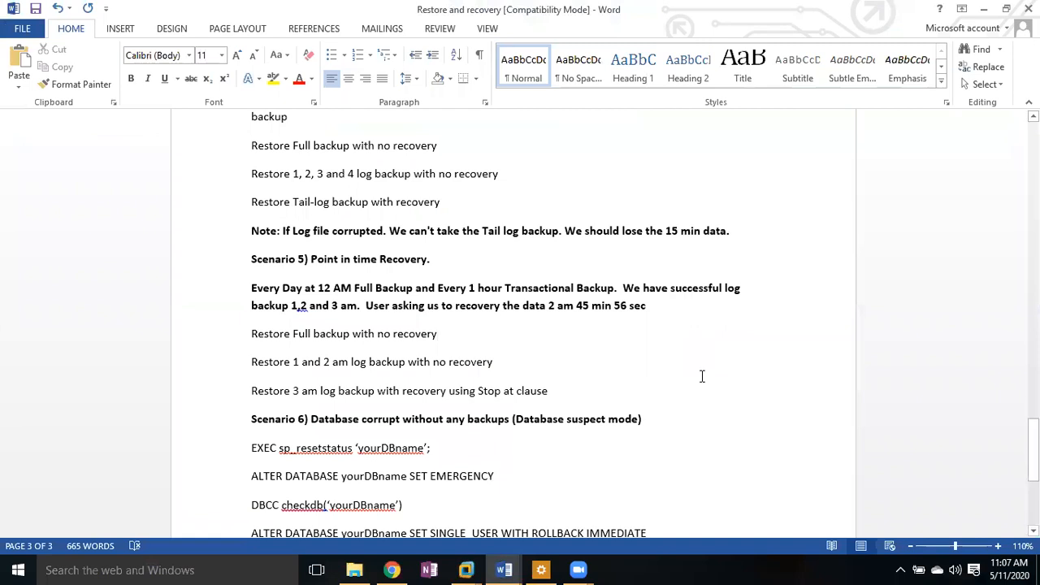
Step: Bring the Node3 session with Management Studio forward from the RDCMan taskbar
click(466, 569)
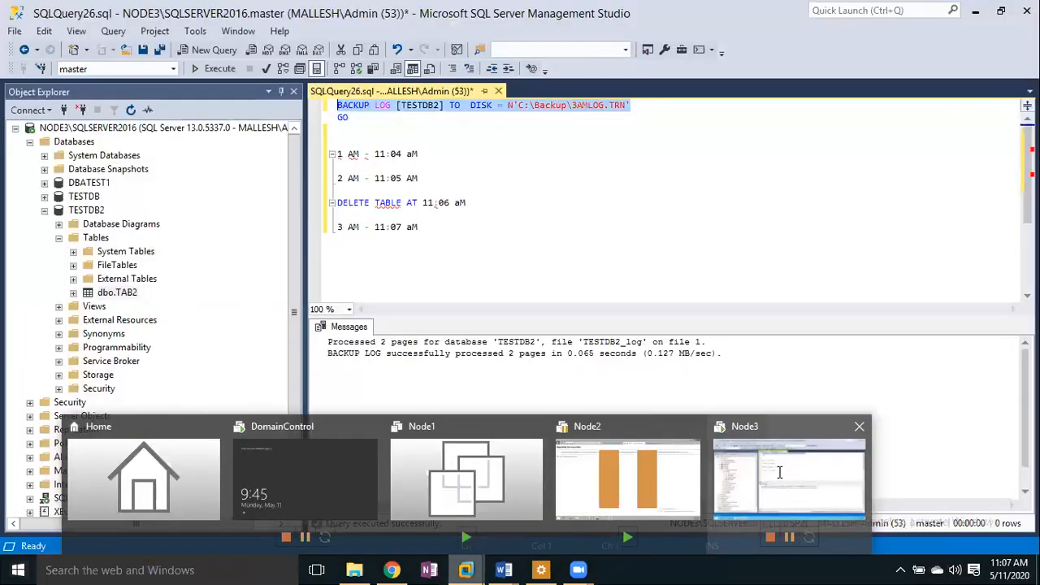
click(780, 474)
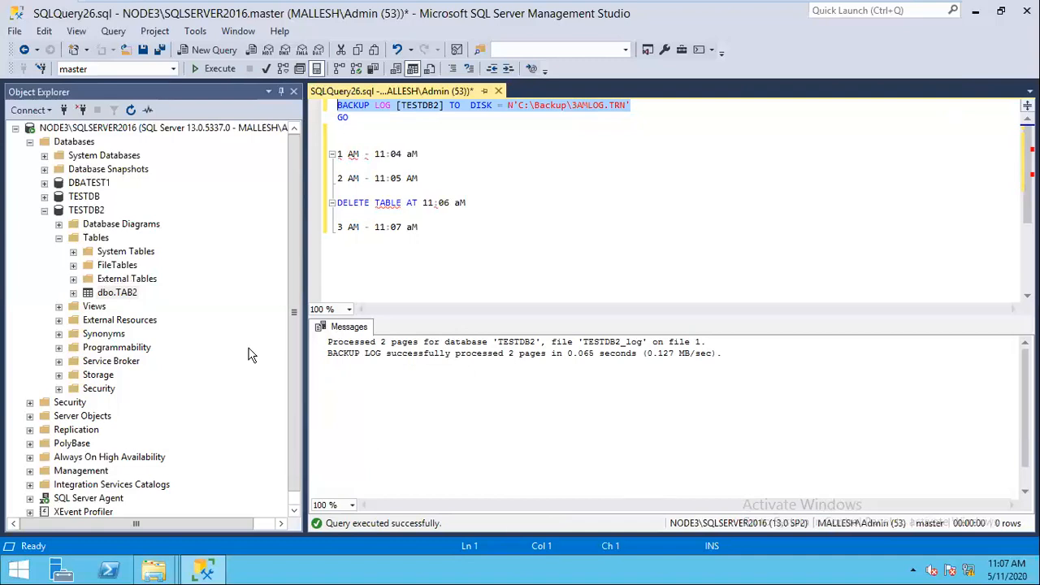
Step: Open TESTDB2's Schema Changes History report and expand TAB1 to show its 11:06:18 AM drop
click(87, 210)
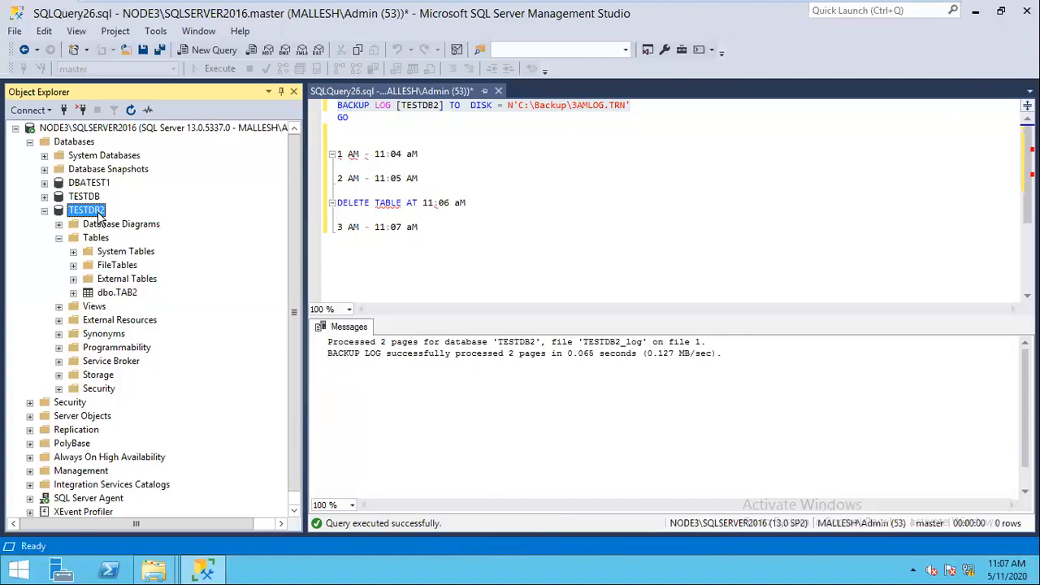
right_click(98, 215)
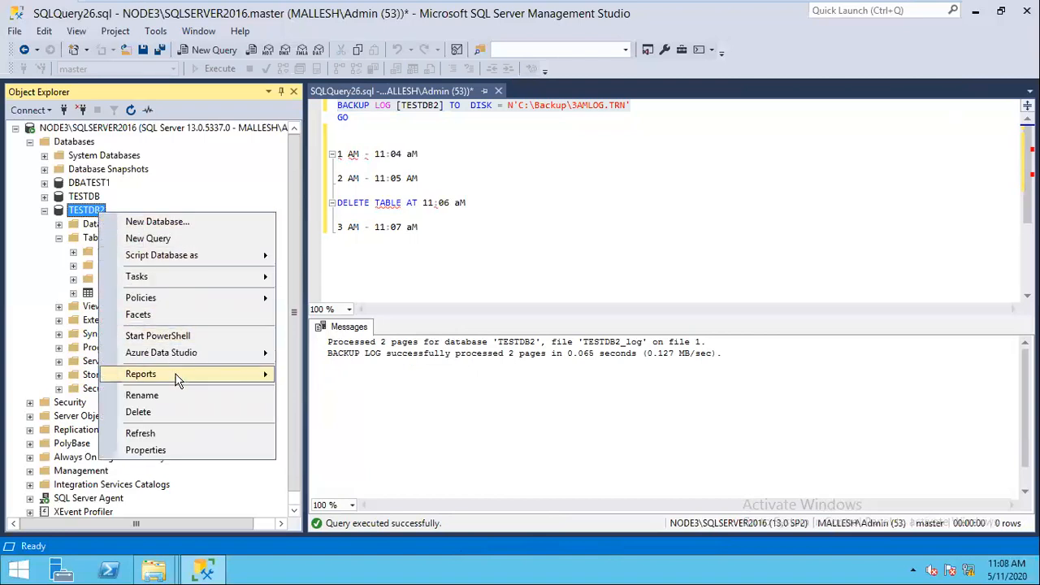
mouse_move(181, 374)
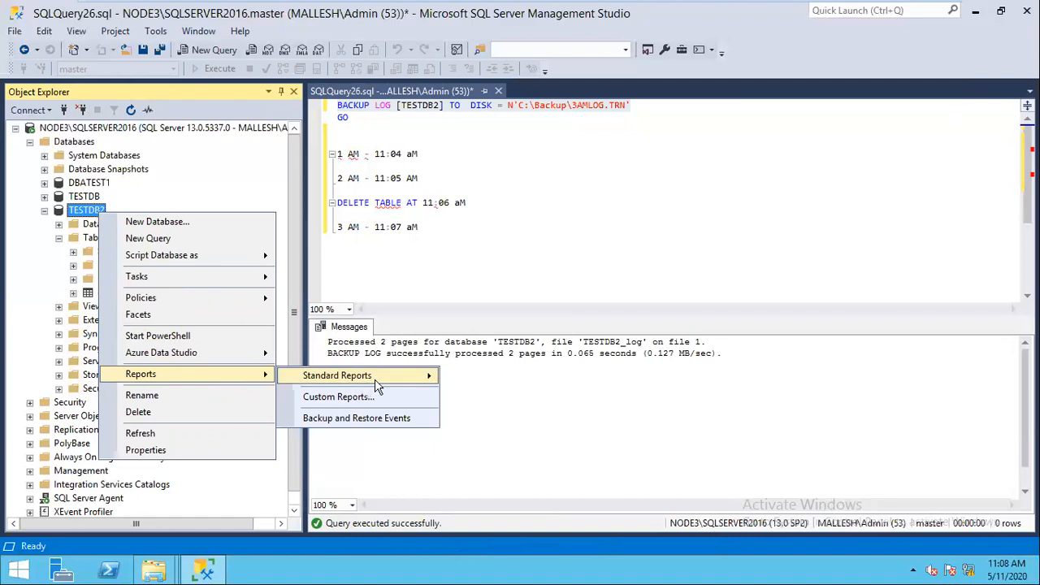
mouse_move(376, 386)
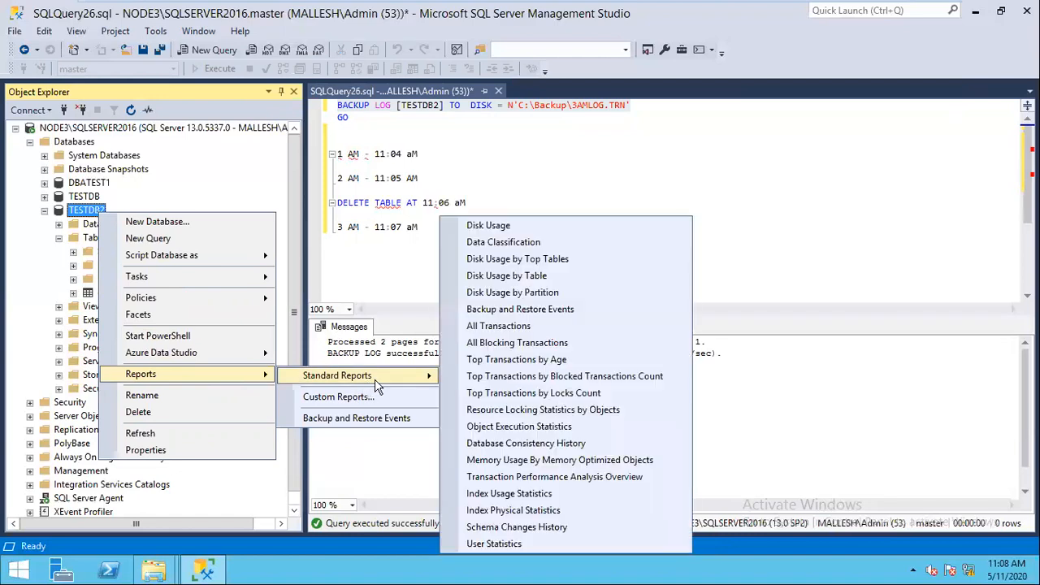
click(501, 528)
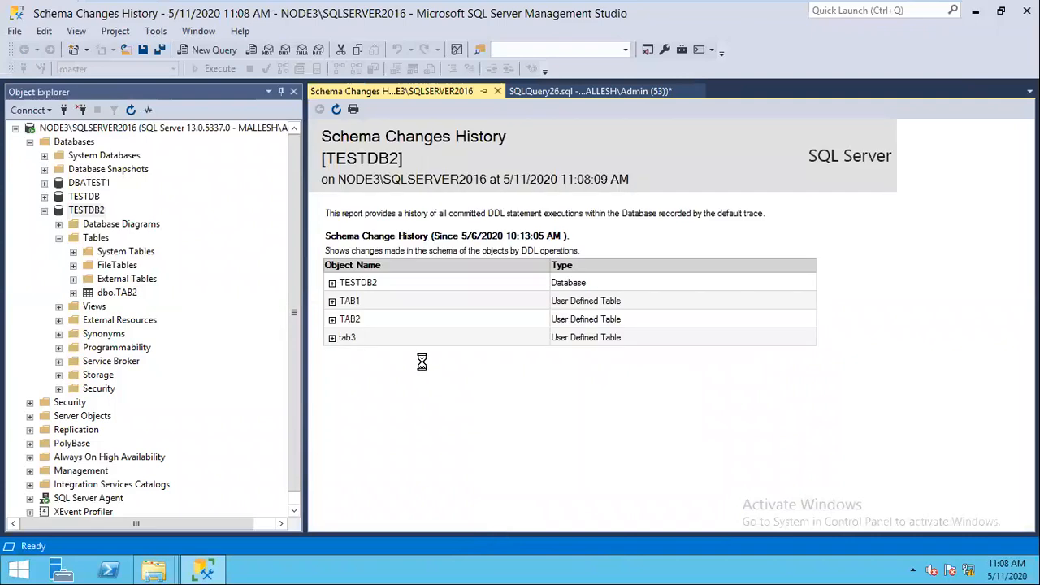
click(331, 301)
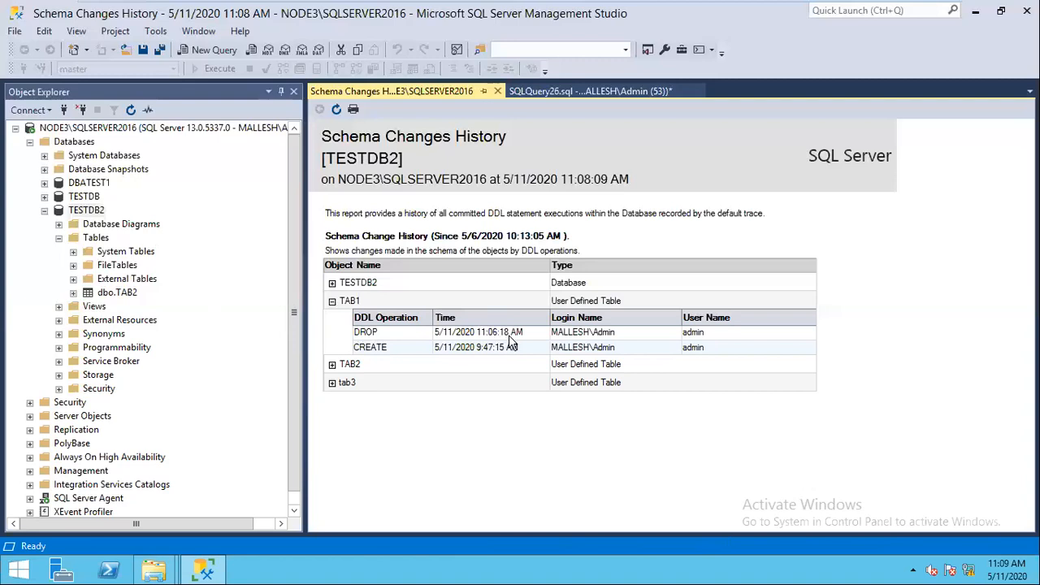
Step: Close the schema history report and the SQLQuery26 query without saving
click(497, 91)
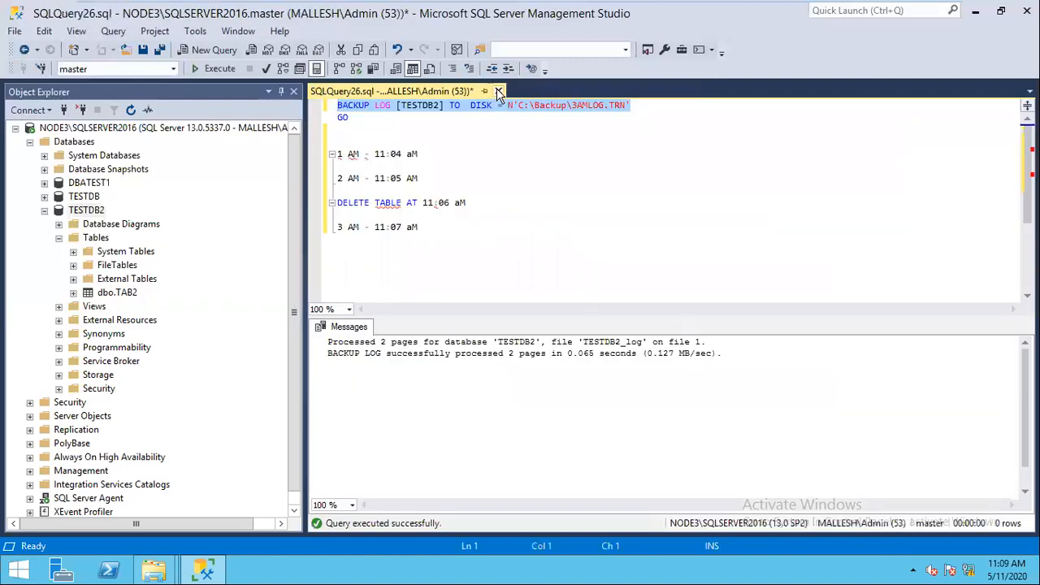
click(498, 92)
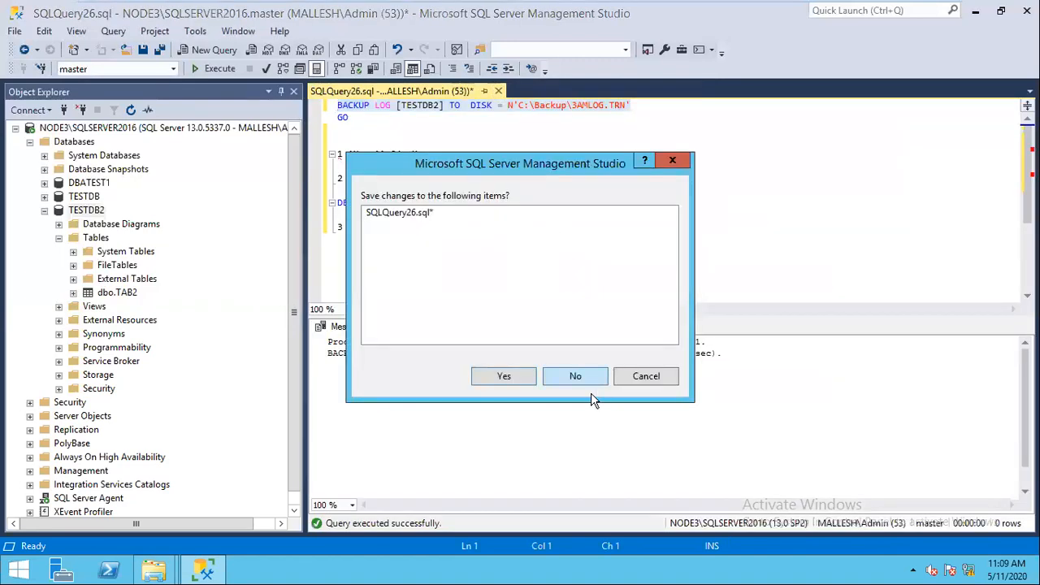
click(575, 376)
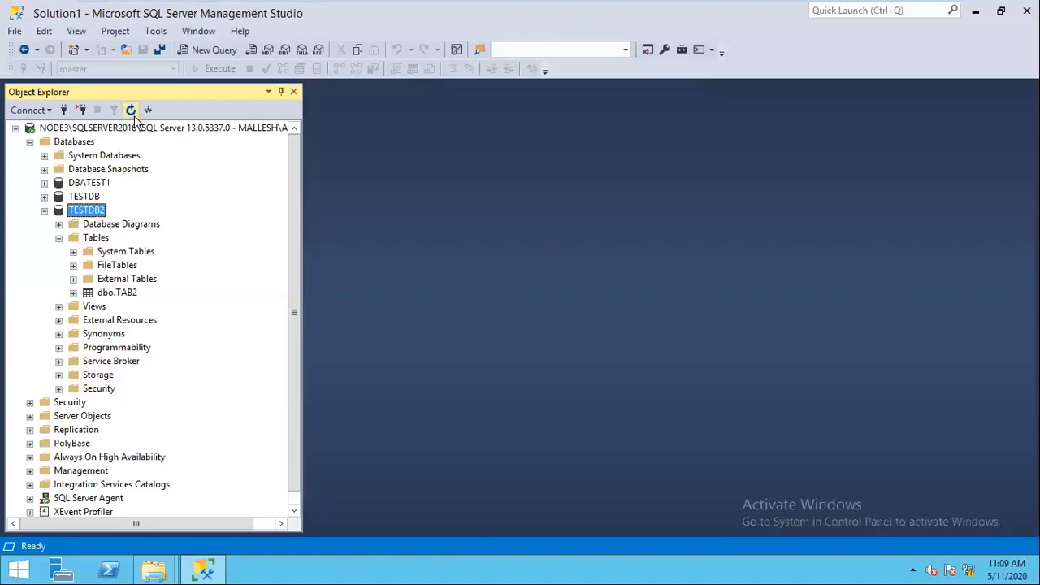
Step: Open the Restore Database dialog for TESTDB2
right_click(87, 210)
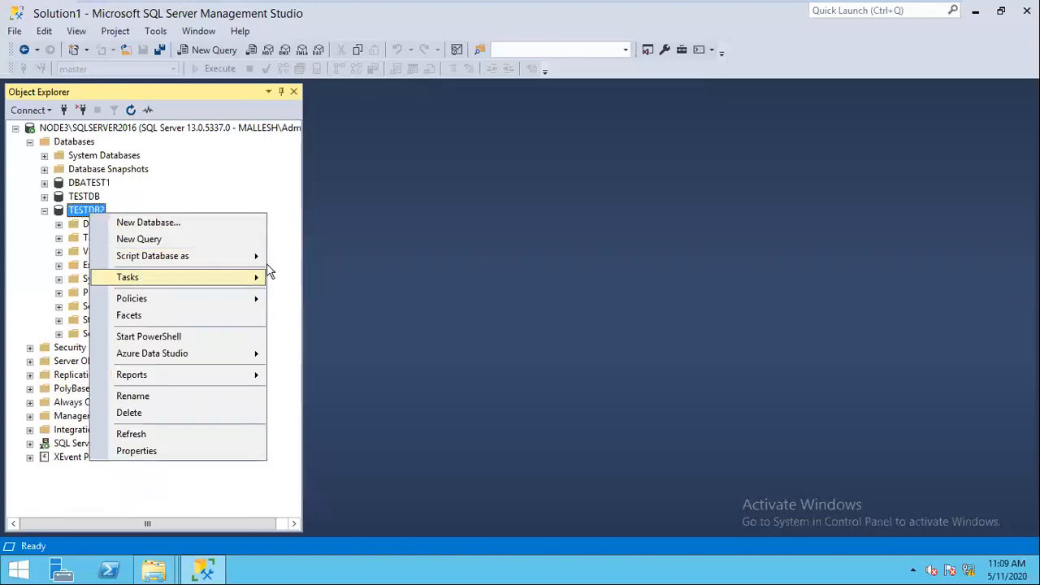
mouse_move(268, 271)
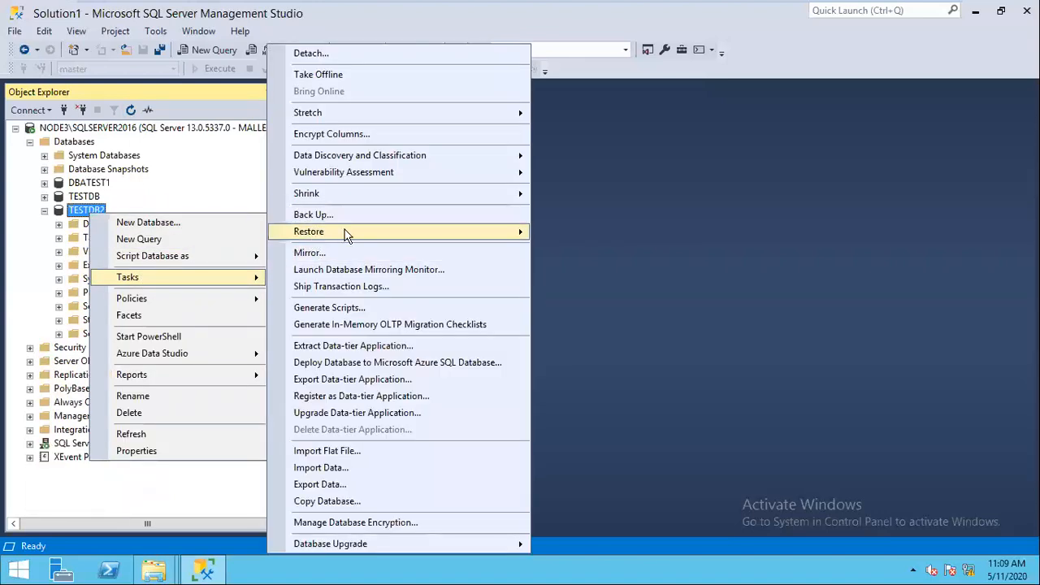
mouse_move(507, 237)
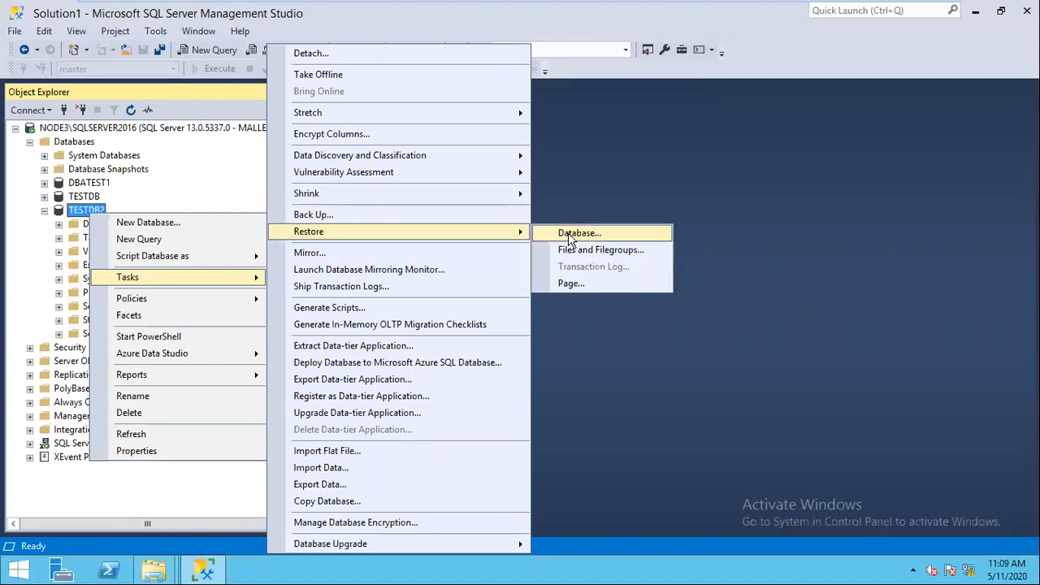
click(570, 234)
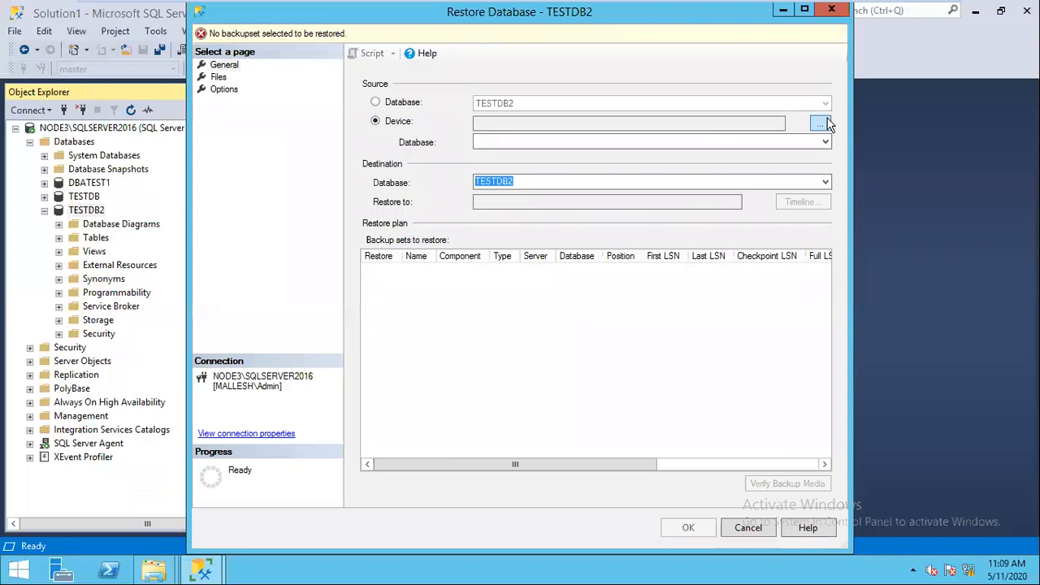
Step: Select the 12AMFULL.BAK backup file as the restore source device
click(824, 123)
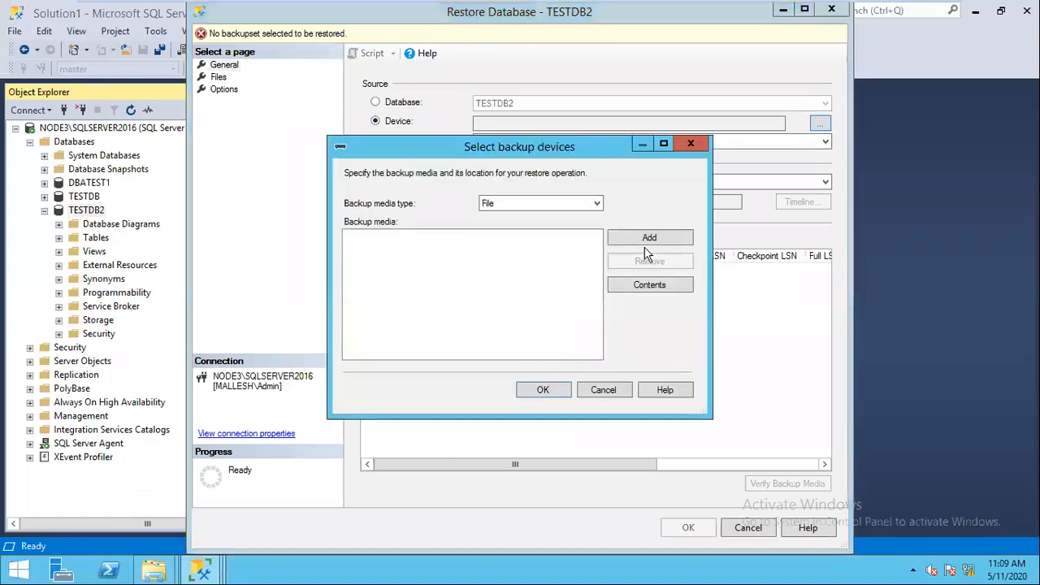
click(646, 242)
double_click(527, 156)
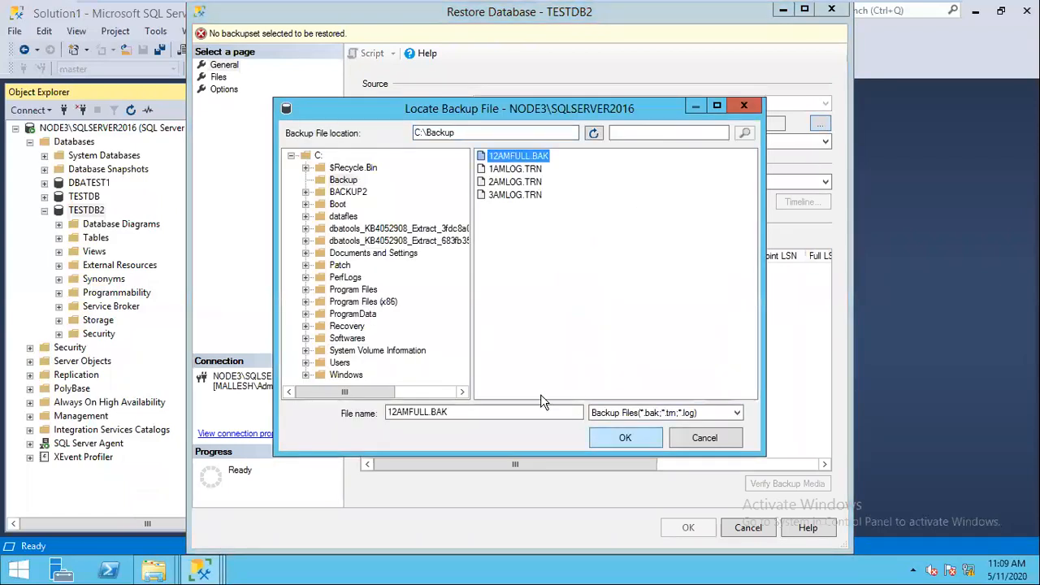
click(541, 390)
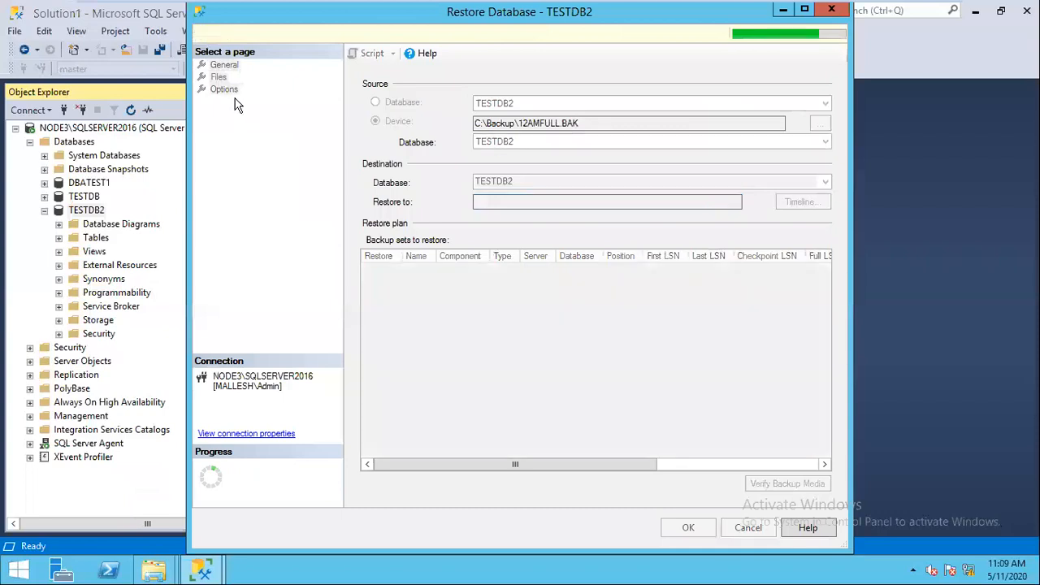
Step: Restore with existing connections closed and RESTORE WITH NORECOVERY, then acknowledge success
click(224, 88)
click(378, 315)
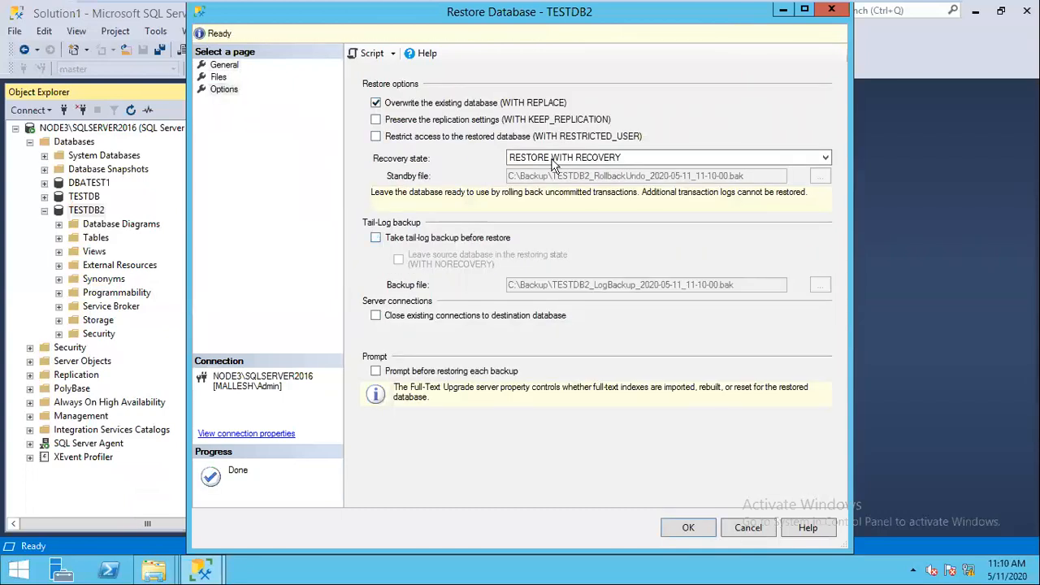
click(574, 157)
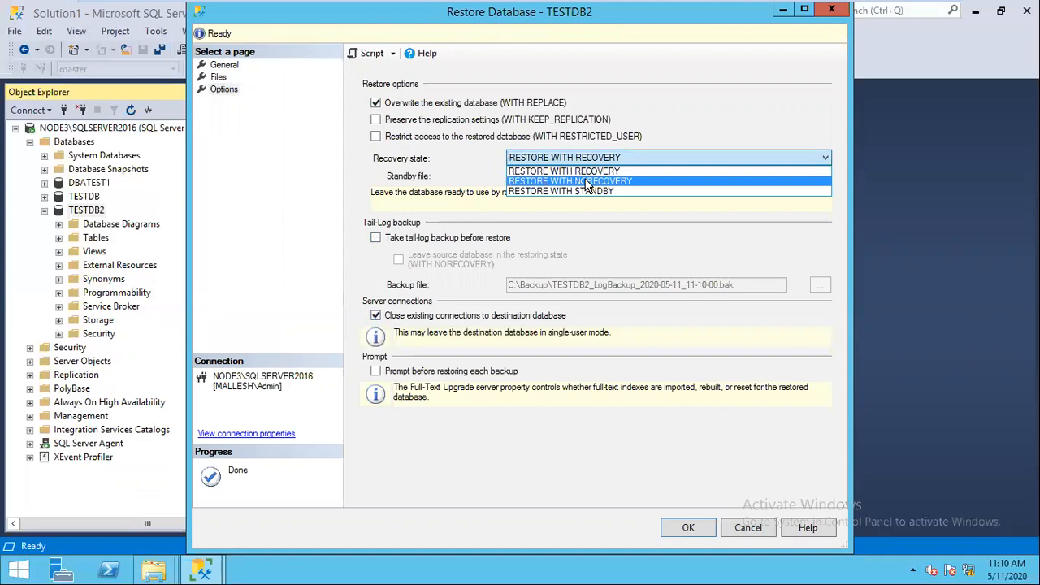
click(586, 182)
click(690, 529)
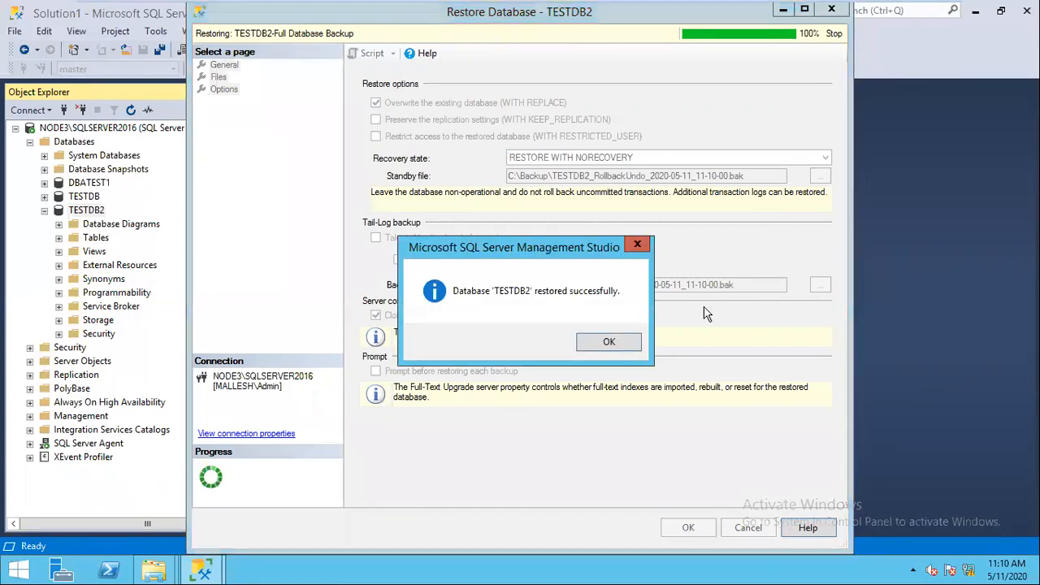
click(610, 341)
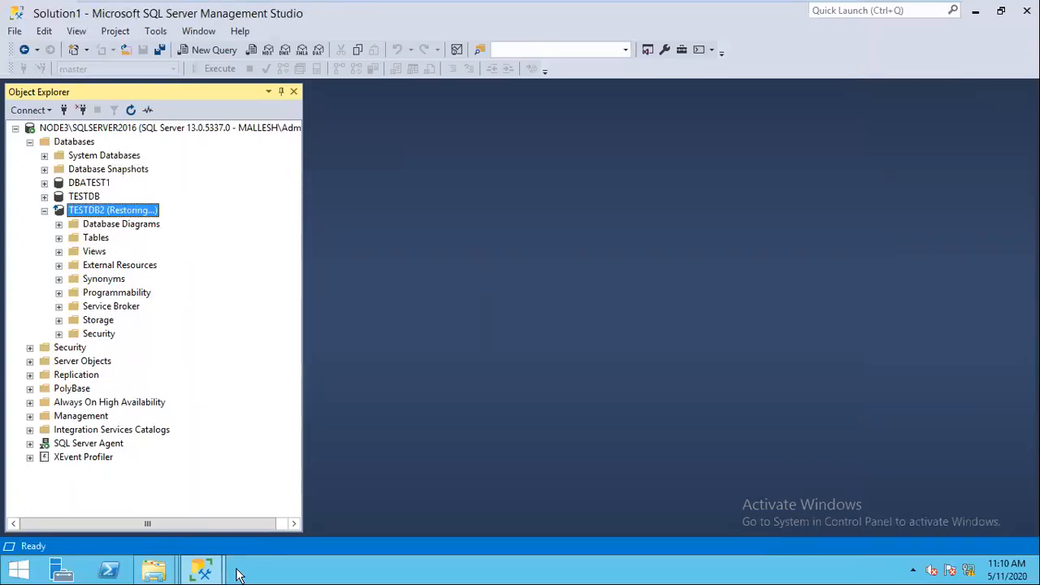
Step: Refresh the Databases list to show TESTDB2 as Restoring and dismiss the success message
click(74, 142)
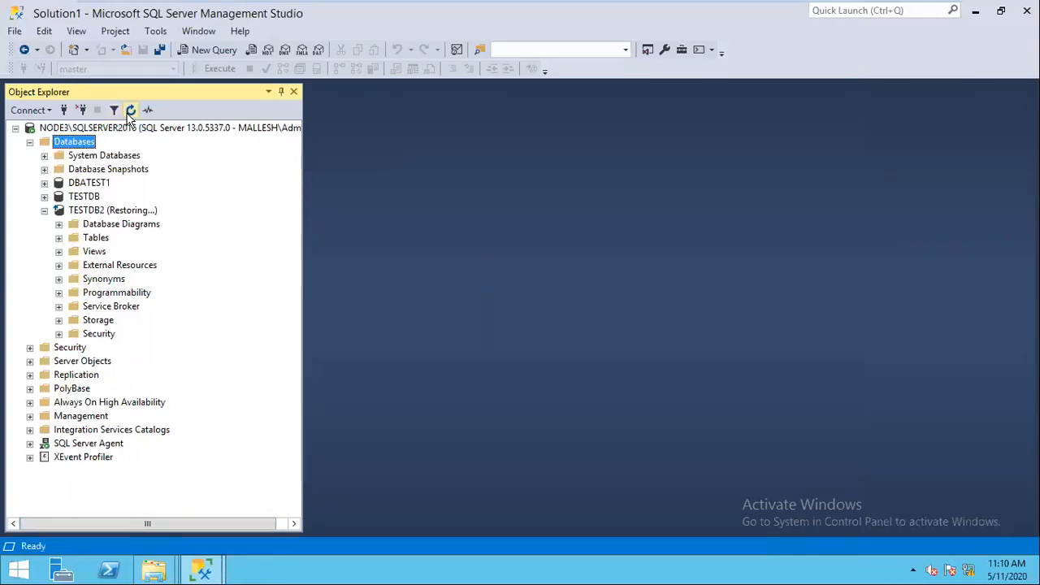
click(130, 110)
click(203, 569)
click(274, 528)
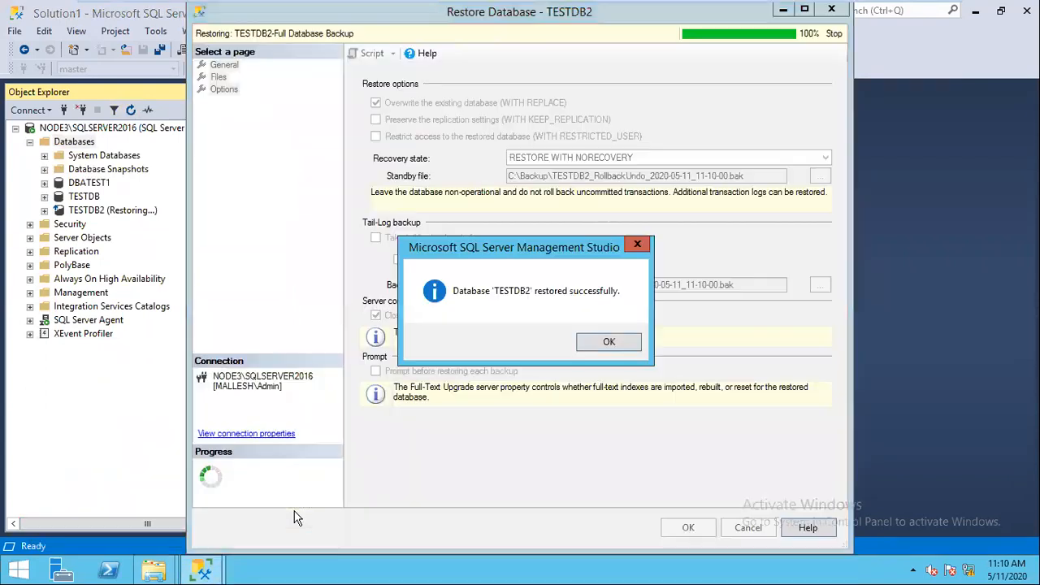
click(608, 342)
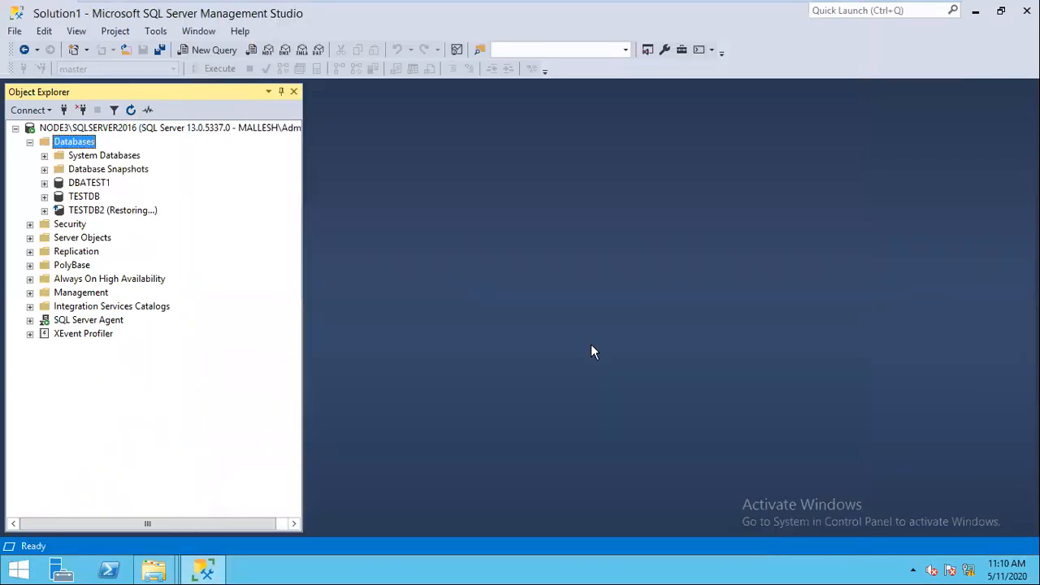
right_click(126, 213)
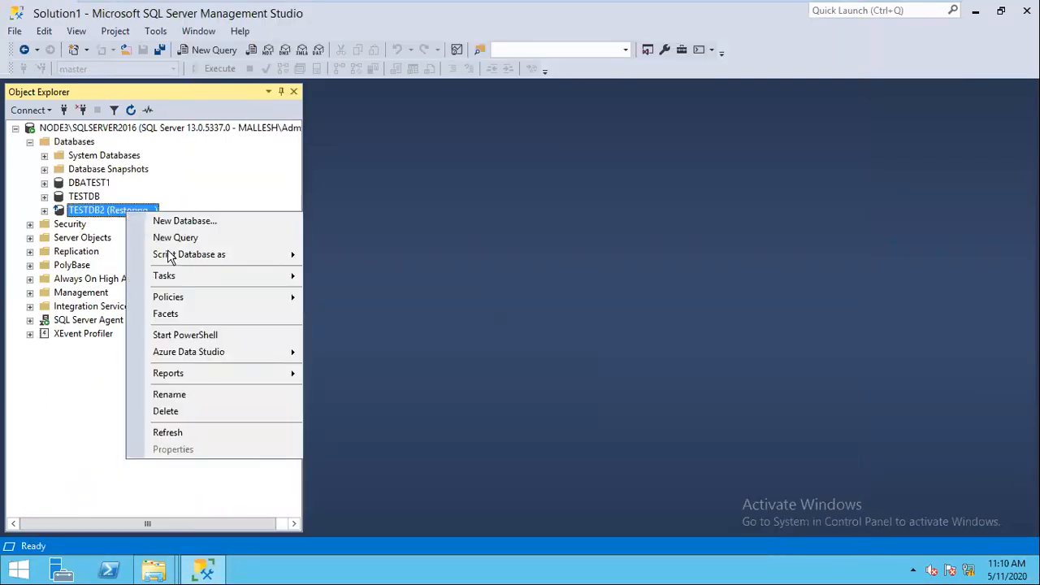
Step: Start a transaction log restore for TESTDB2 from the 1AMLOG.TRN backup file
mouse_move(192, 277)
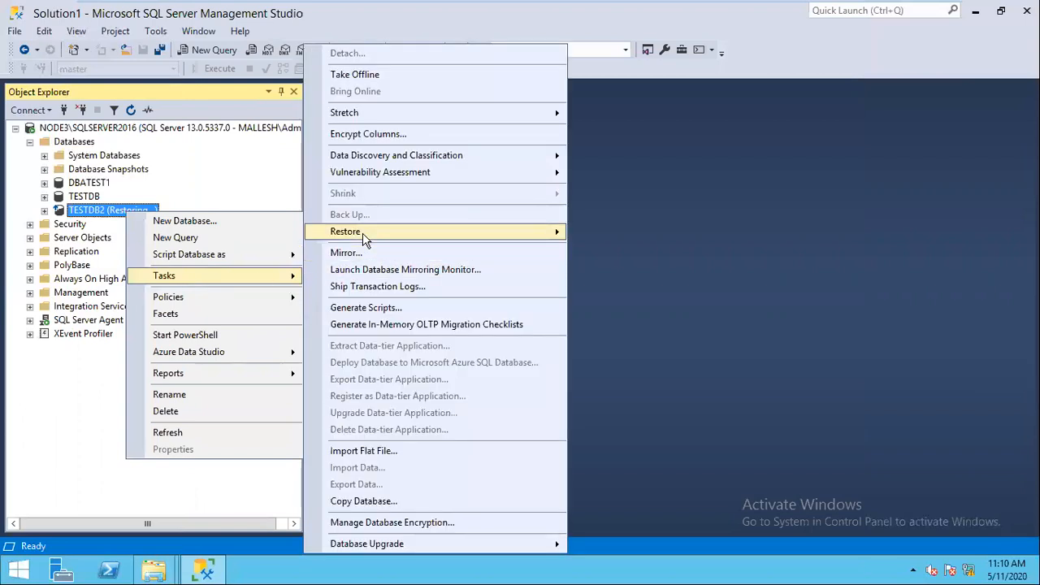
mouse_move(365, 233)
click(604, 264)
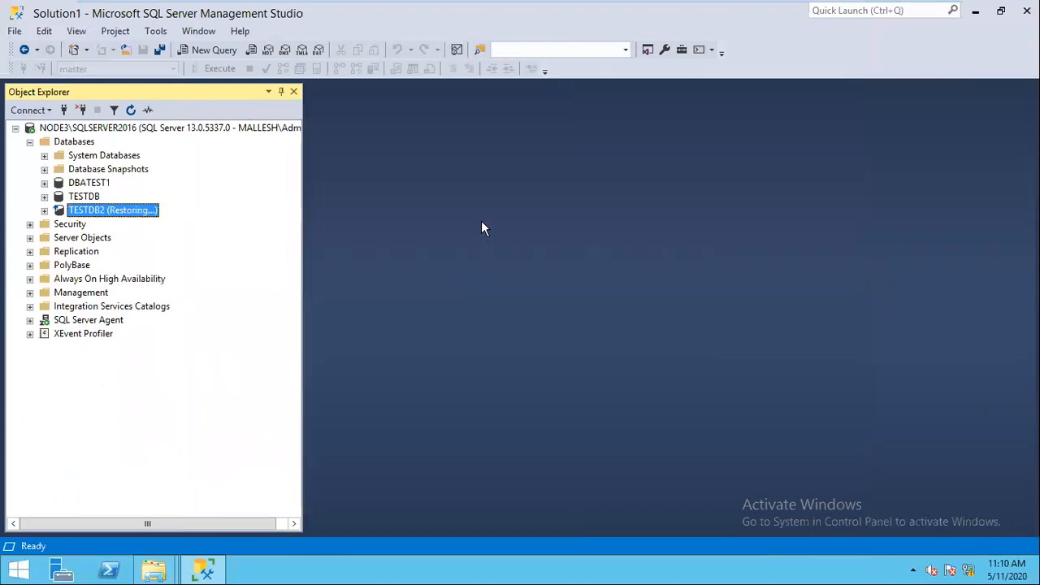
click(418, 202)
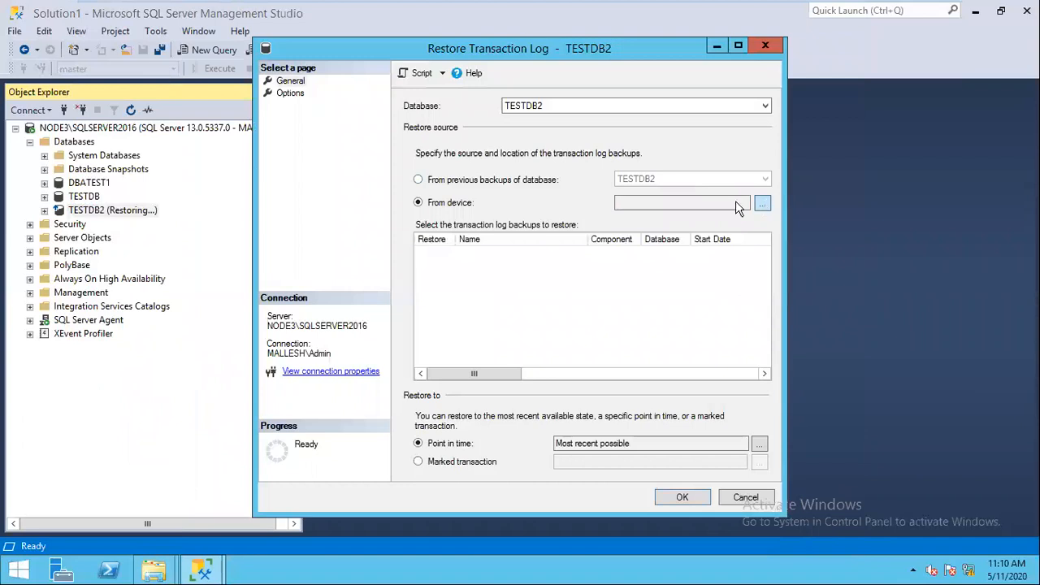
click(761, 203)
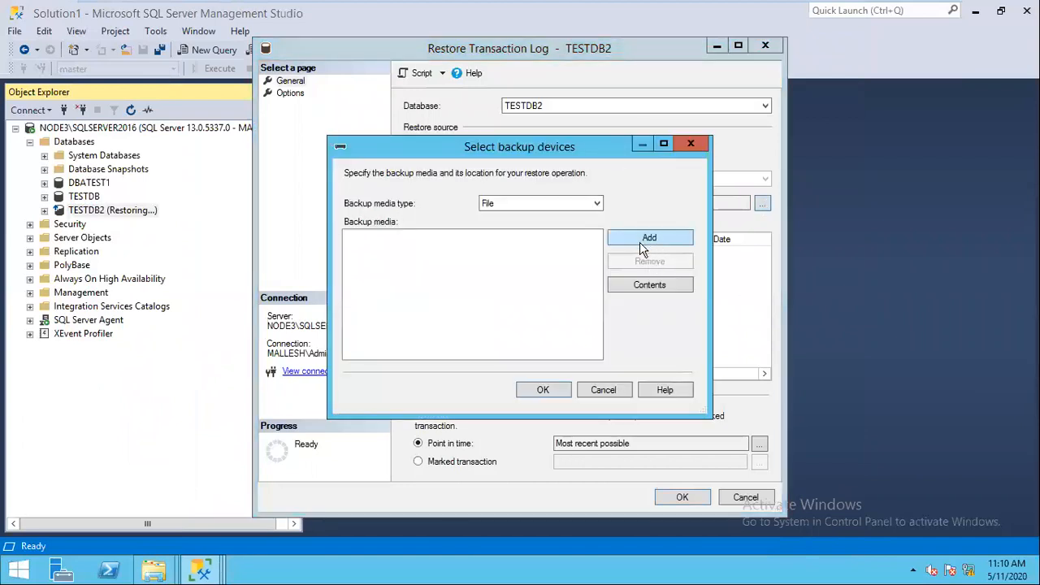
click(522, 170)
click(623, 437)
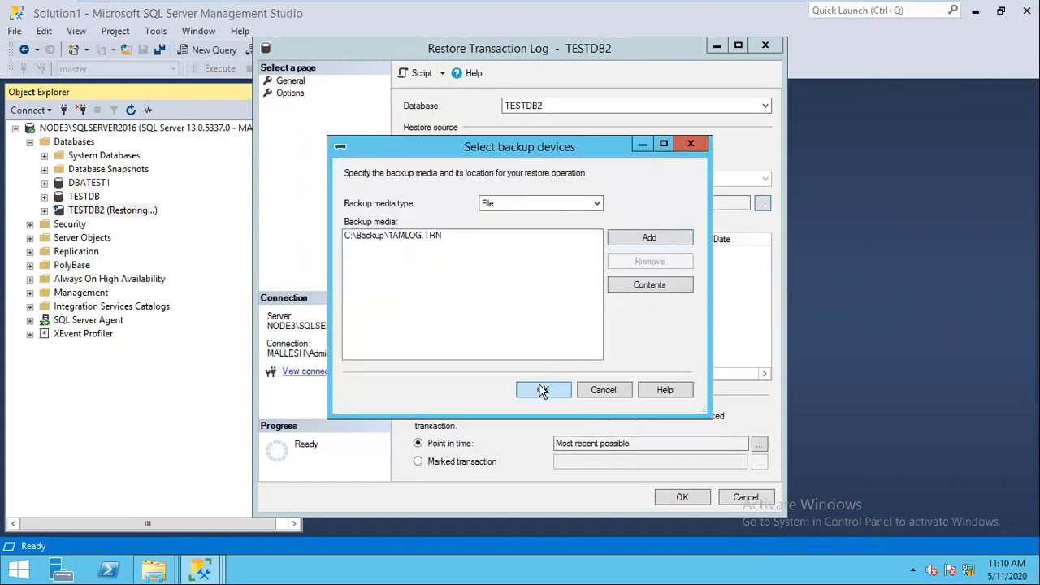
click(543, 391)
Step: Set recovery state to RESTORE WITH NORECOVERY and script it to a query
click(289, 92)
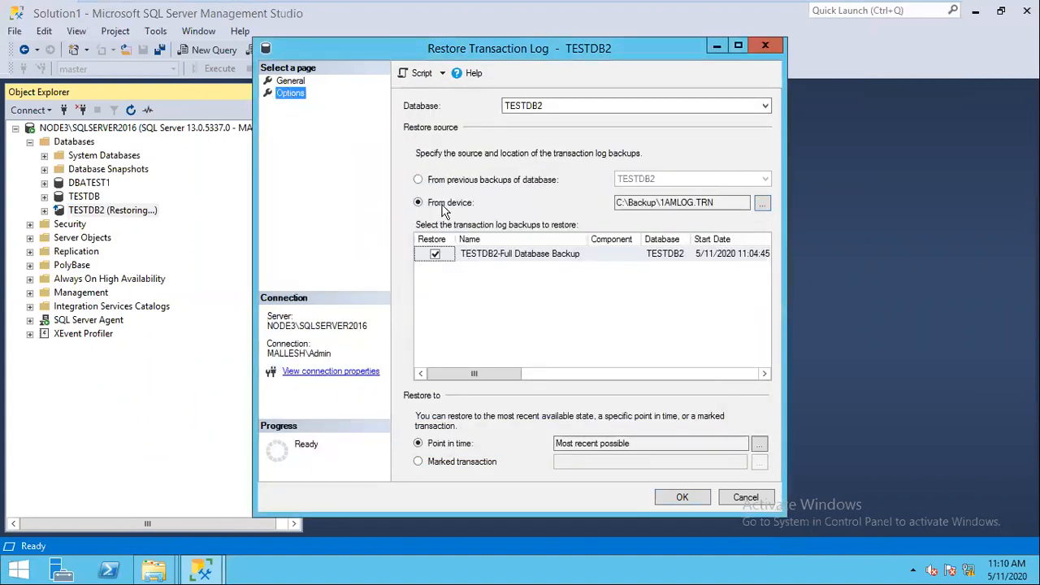
click(418, 255)
click(417, 73)
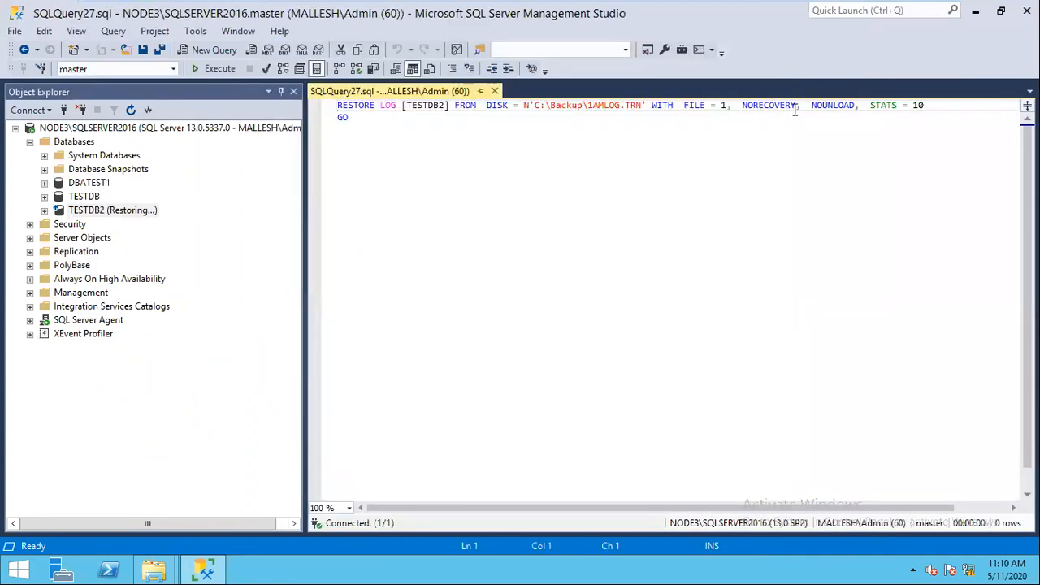
Step: Run the 1AMLOG.TRN restore, change the script to 2AMLOG.TRN, and run it again
click(220, 70)
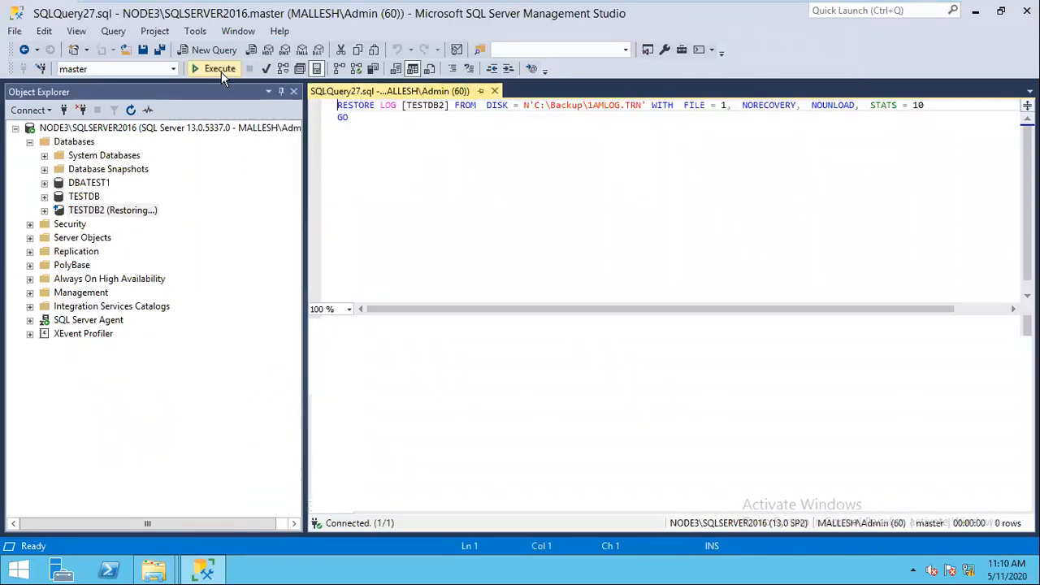
click(594, 106)
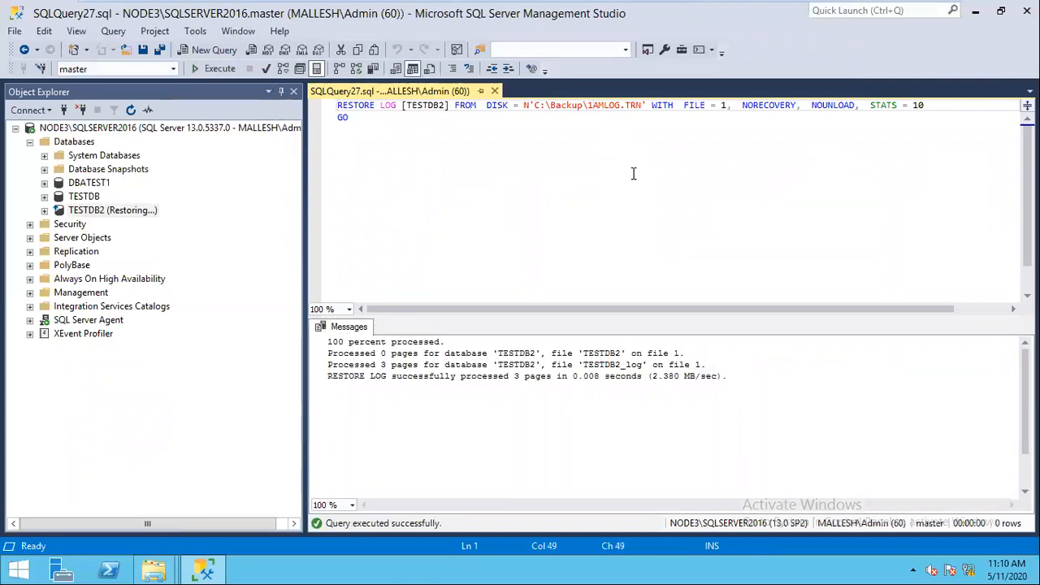
key(BackSpace)
text(2)
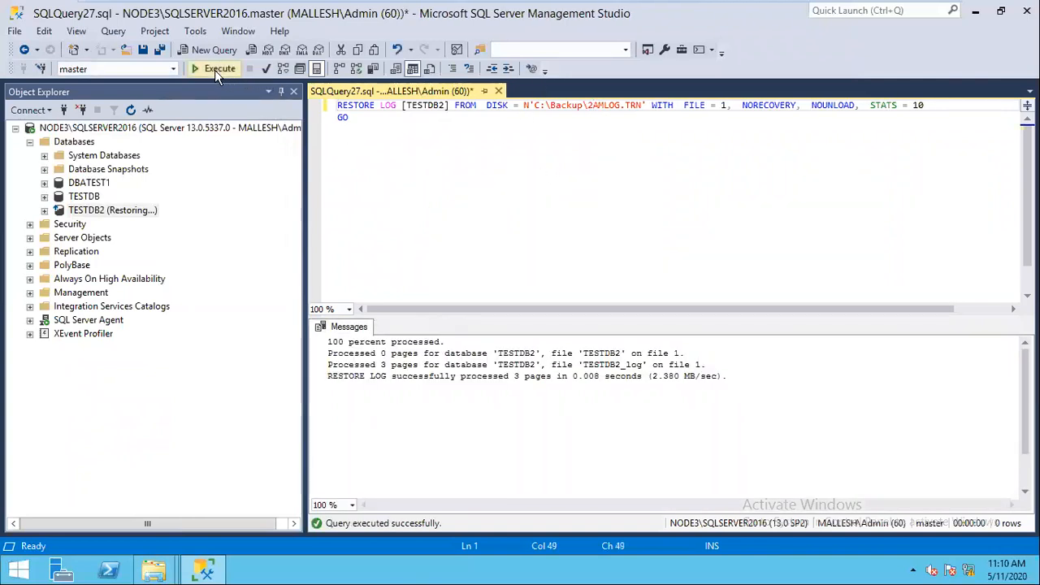
click(215, 70)
right_click(119, 212)
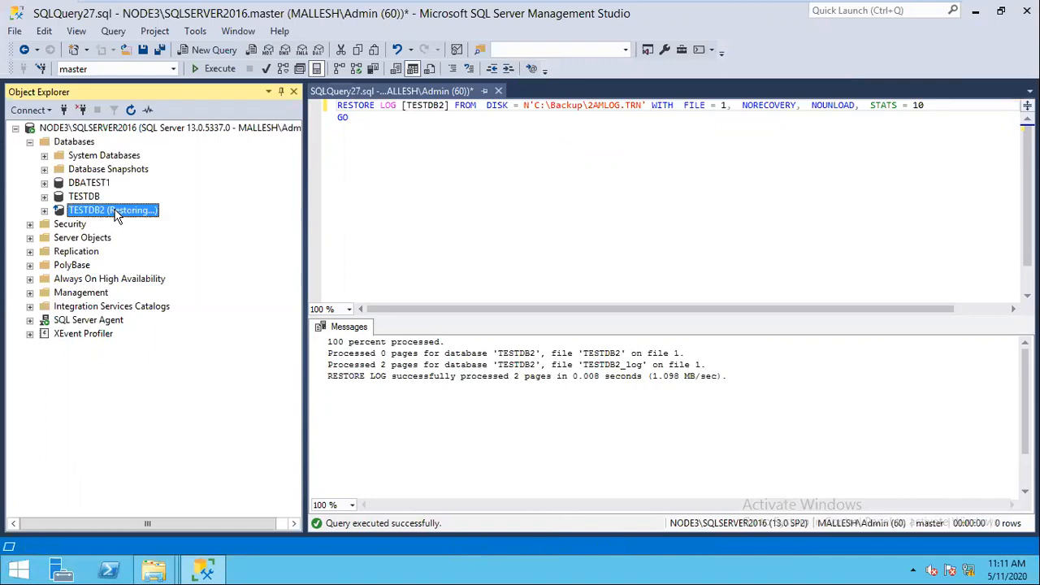
Step: Open a TESTDB2 transaction log restore using C:\Backup\3AMLOG.TRN and maximize the dialog
mouse_move(175, 280)
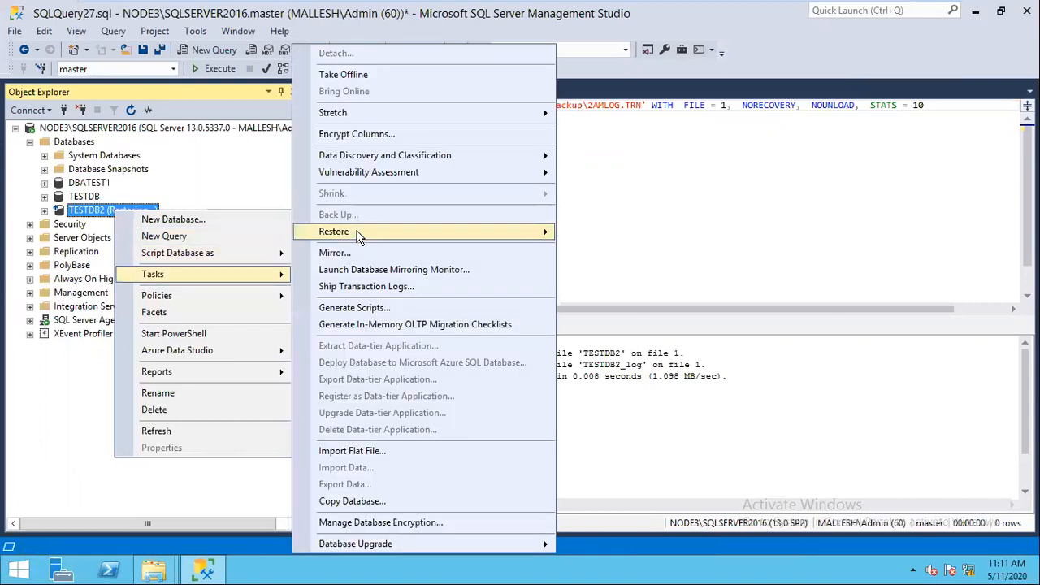
mouse_move(358, 235)
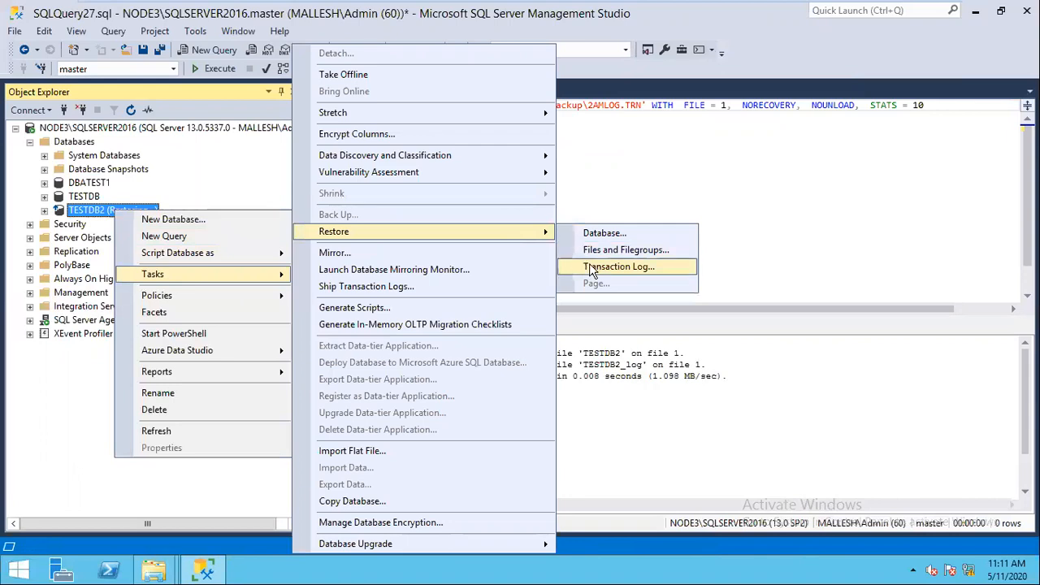
click(617, 267)
click(762, 203)
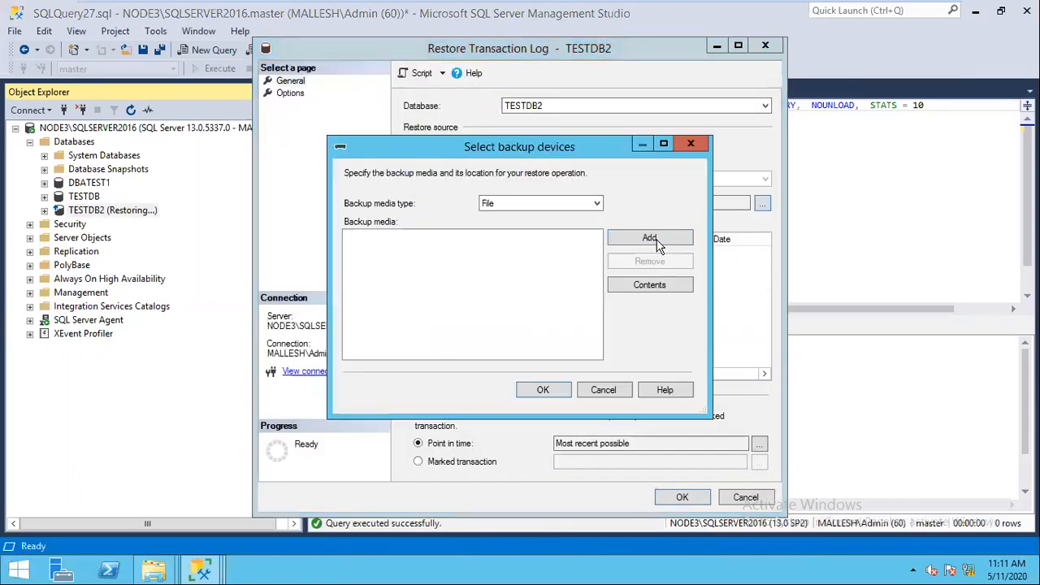
click(512, 197)
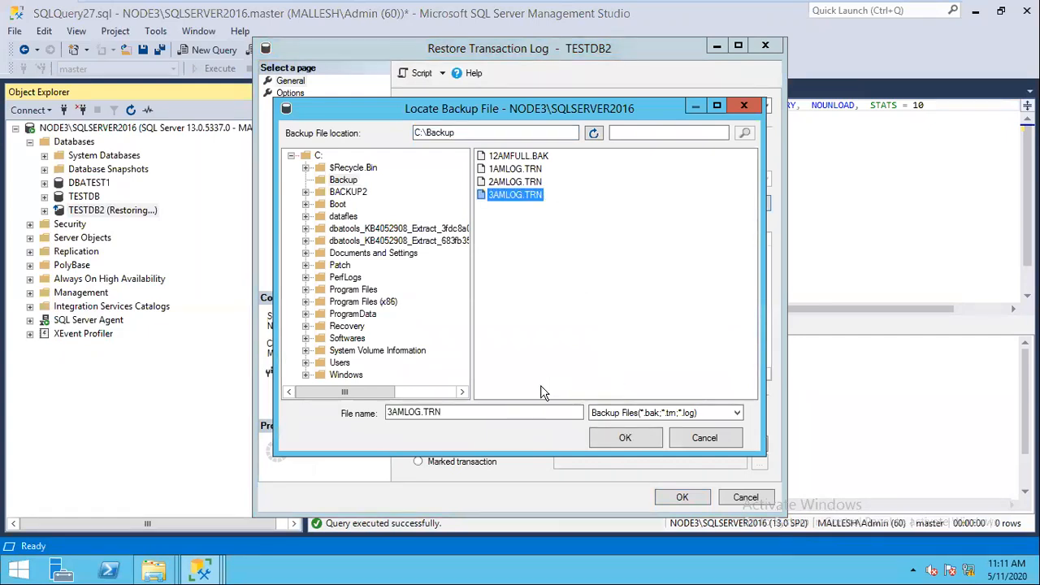
key(Return)
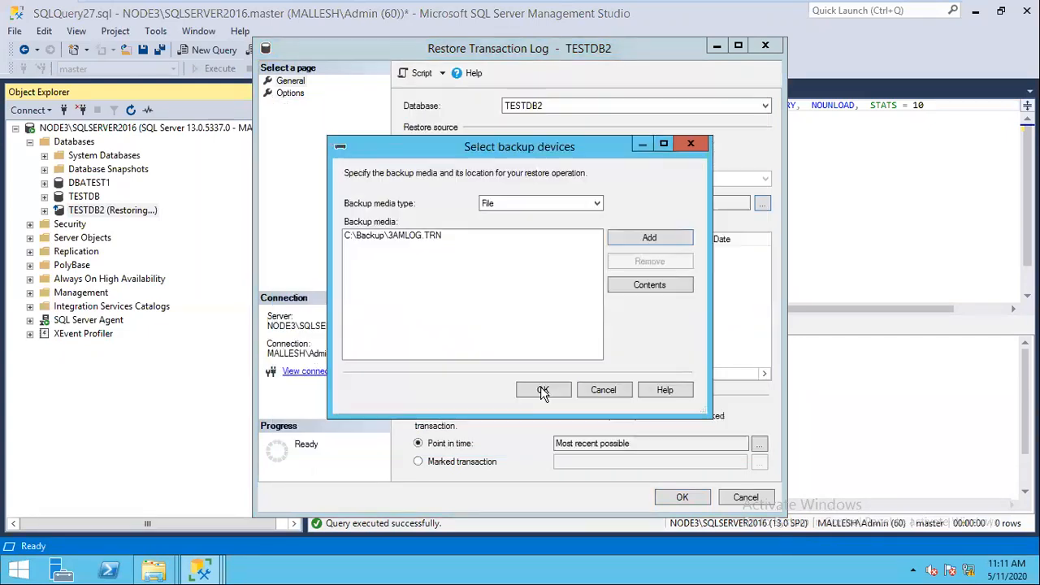
click(544, 387)
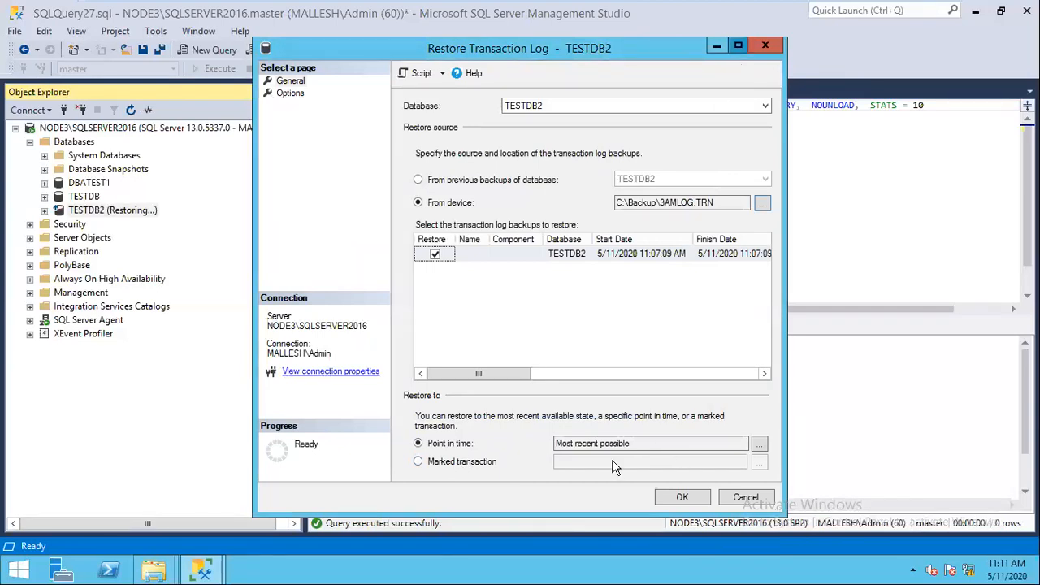
click(738, 45)
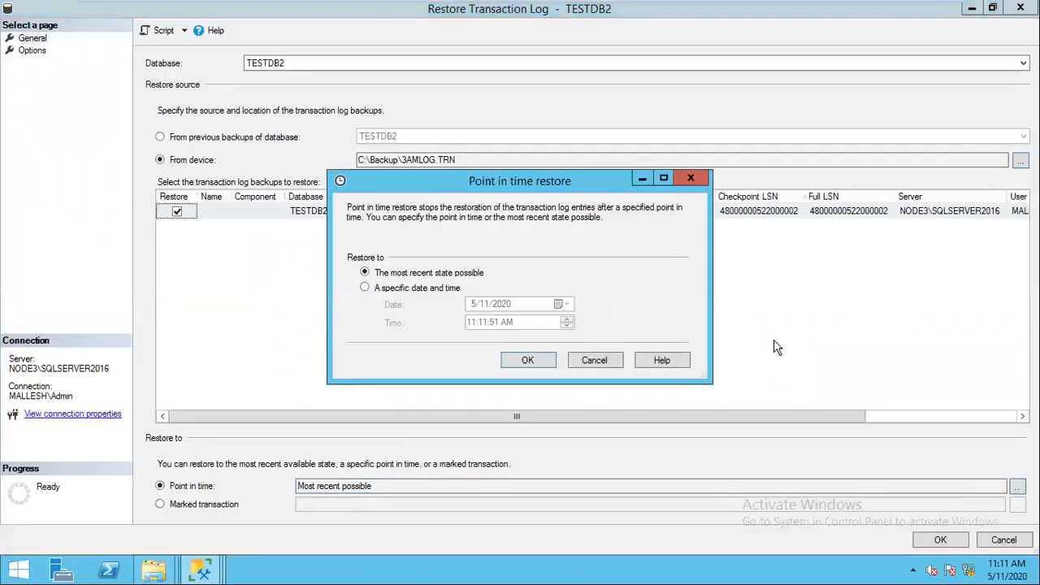
Step: Choose a specific date and time for the restore, and undo a stray script edit
click(423, 288)
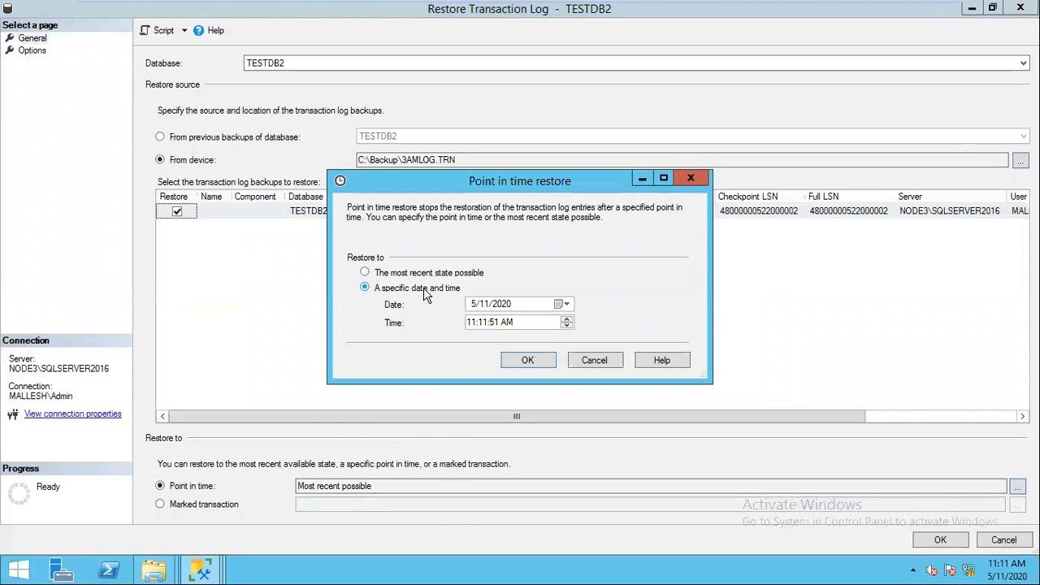
click(484, 324)
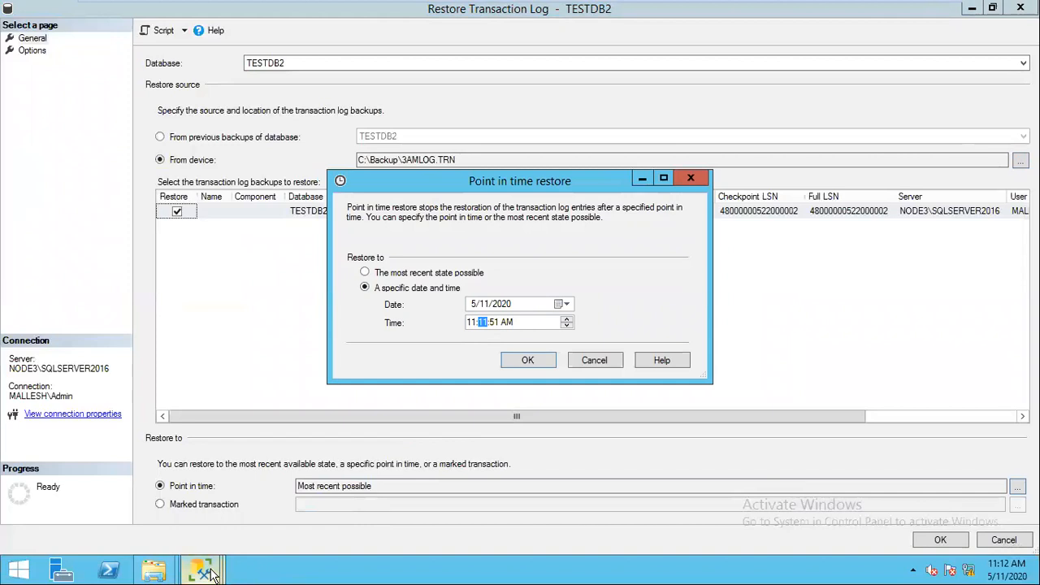
key(alt+Tab)
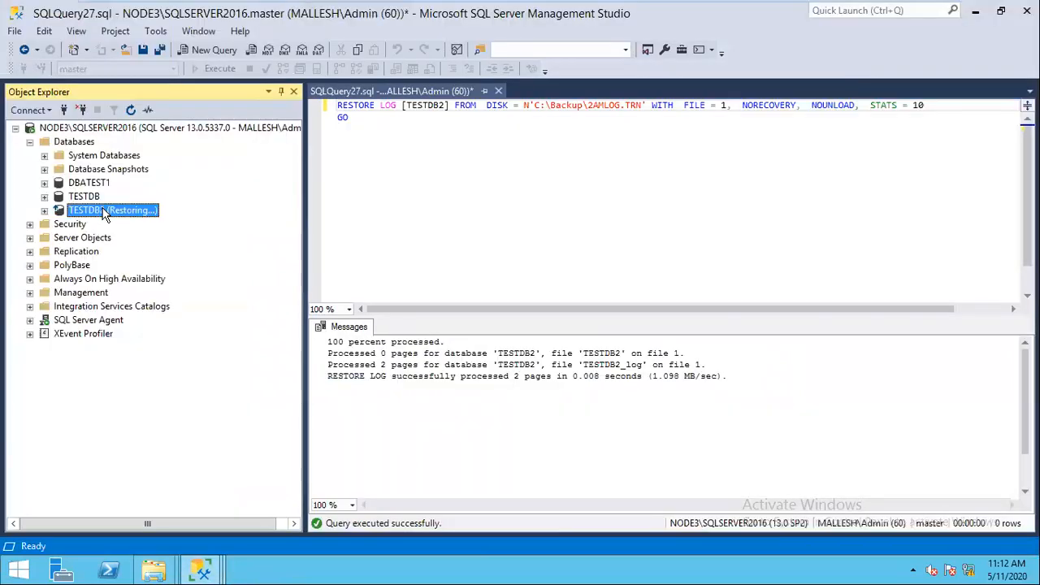
click(391, 211)
key(ctrl+z)
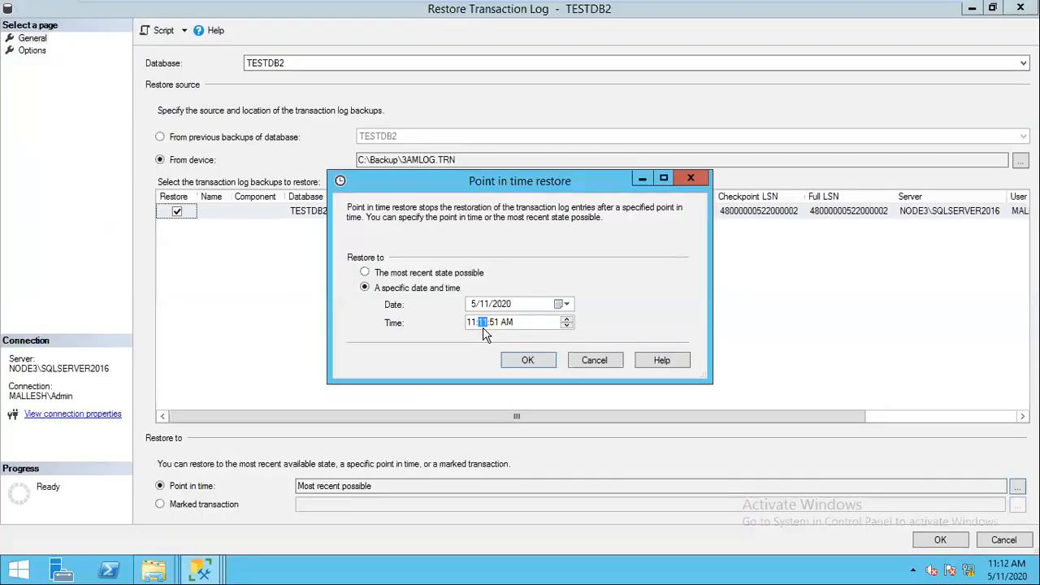
Step: Set the stop time to 11:06:17 AM and verify Options shows RESTORE WITH RECOVERY
key(Right)
key(Right)
key(Left)
text(17)
click(479, 325)
text(06)
key(Left)
click(527, 363)
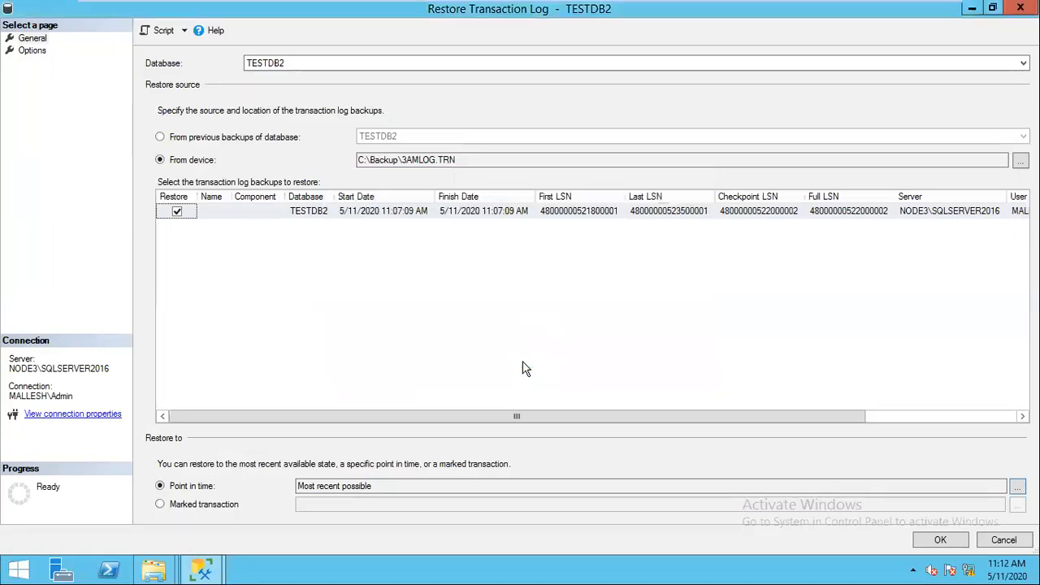
click(33, 50)
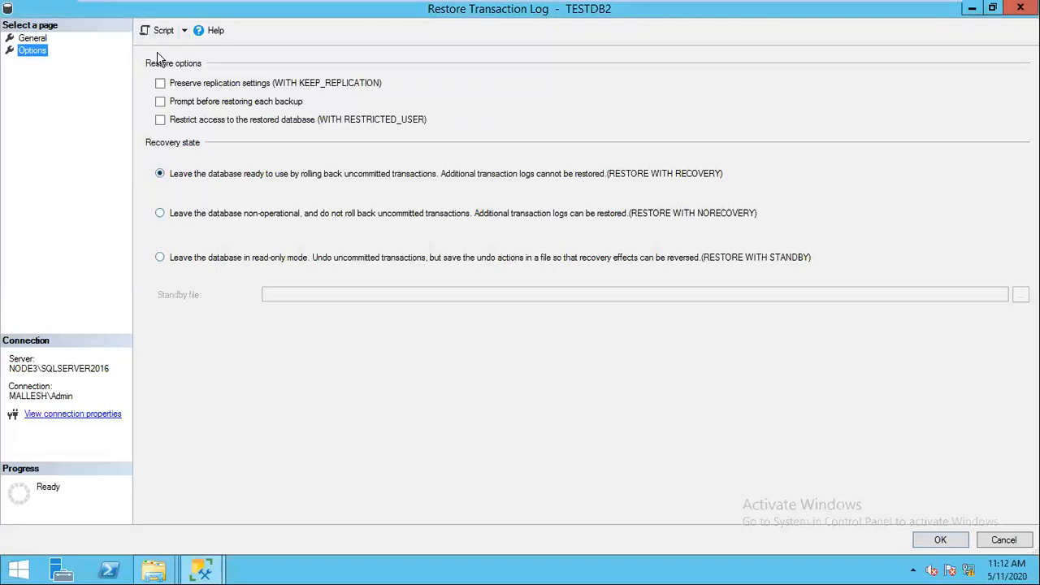
click(33, 38)
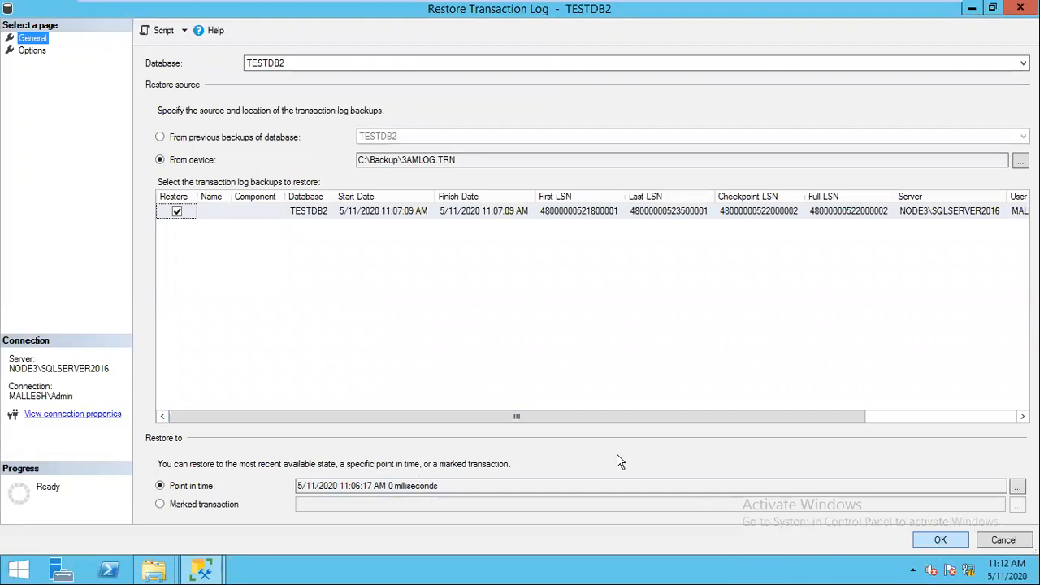
Step: Script the 3AMLOG.TRN restore and inspect its STOPAT 2020-05-11T11:06:17 value
click(163, 35)
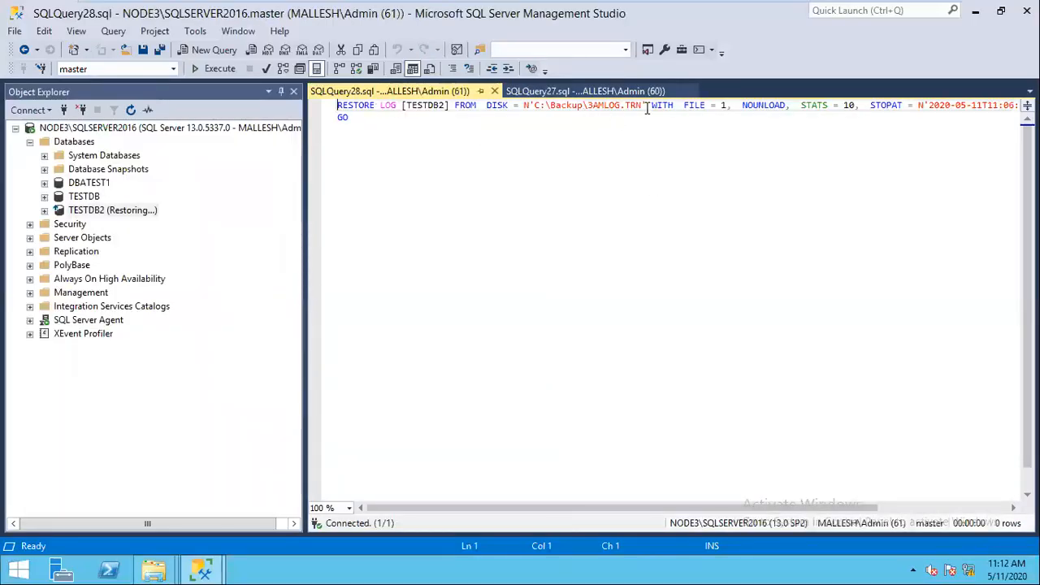
drag(646, 509, 747, 488)
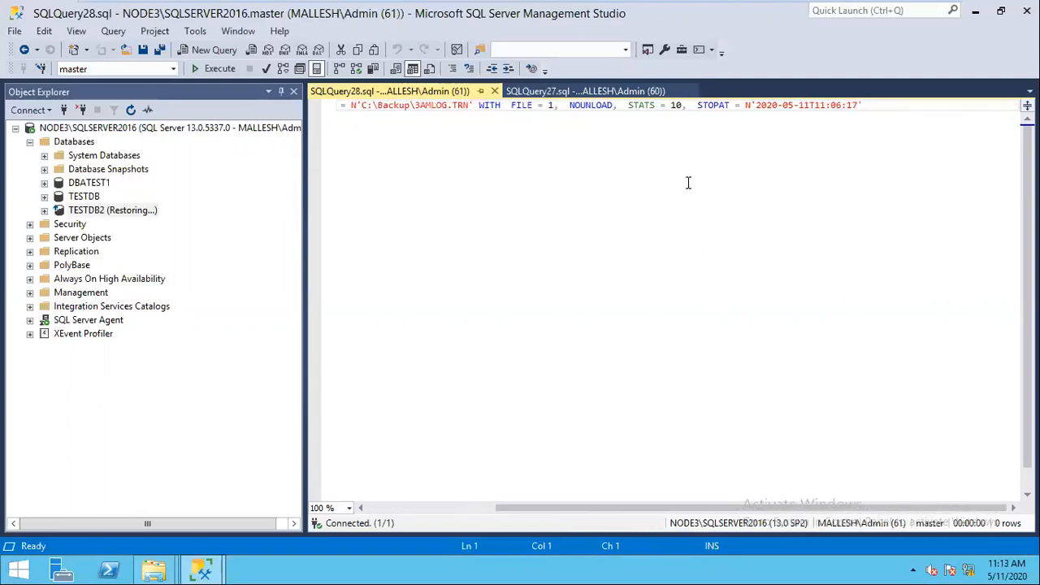
drag(697, 105, 858, 104)
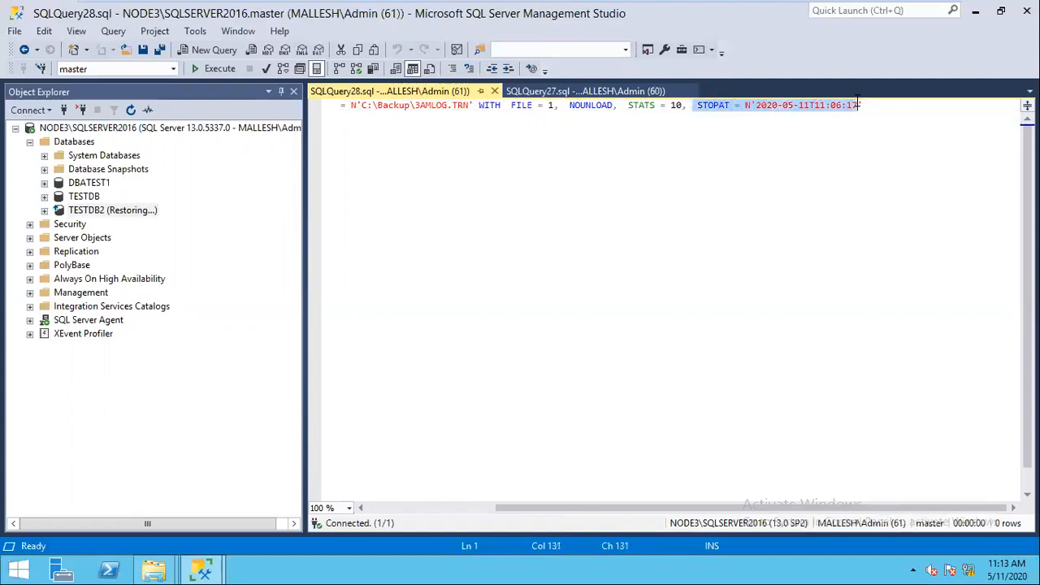
click(772, 106)
click(820, 106)
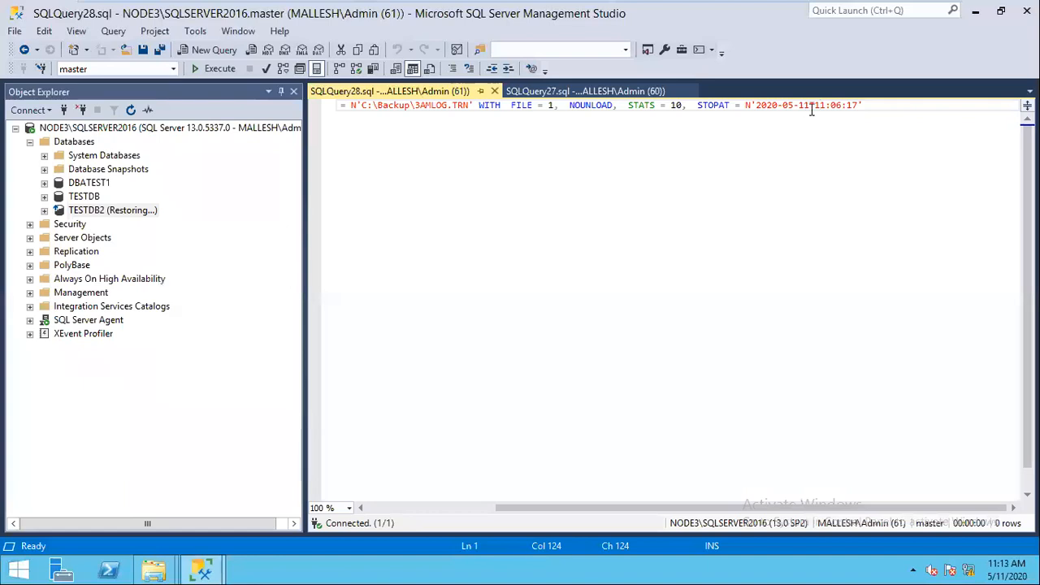
click(782, 105)
click(837, 104)
click(865, 104)
drag(567, 509, 531, 496)
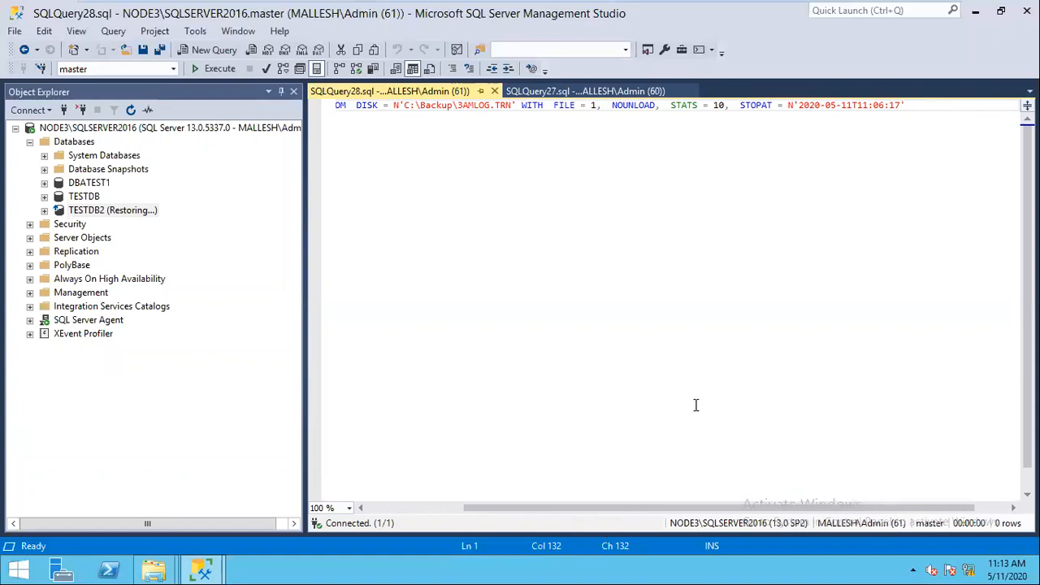
drag(520, 507, 375, 505)
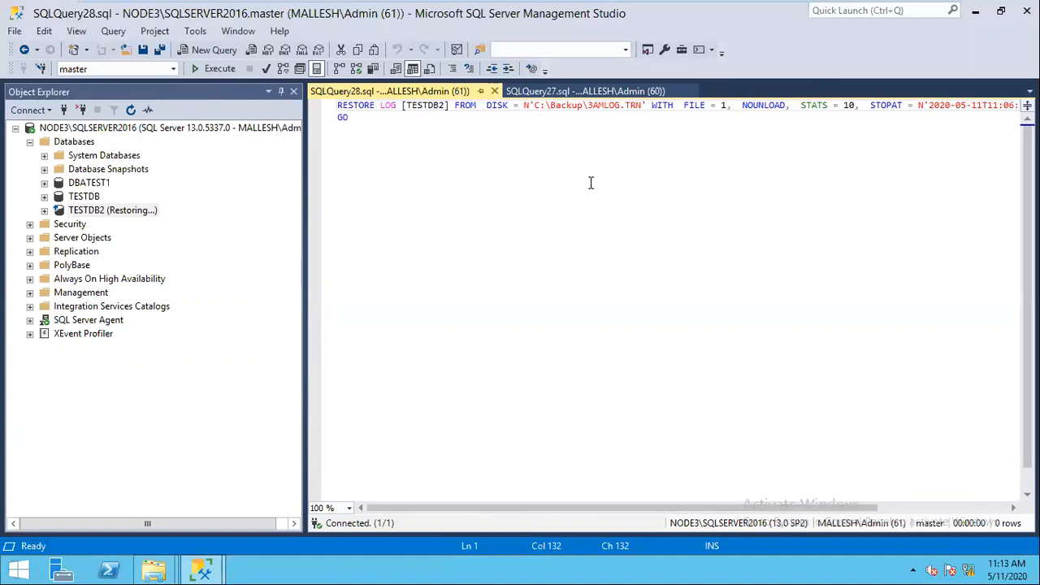
click(213, 50)
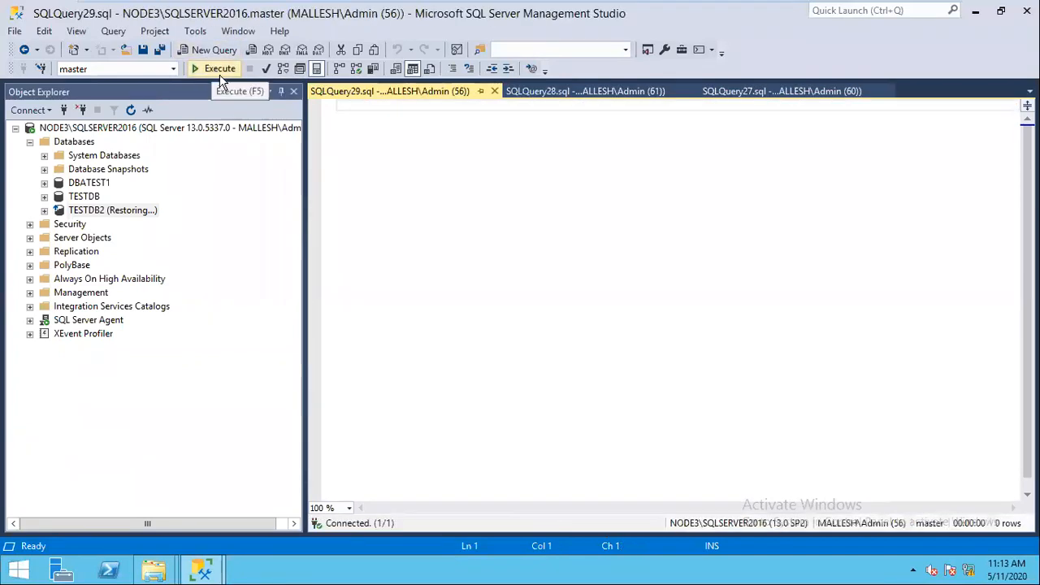
Step: Run the point-in-time restore script in SQLQuery28 and refresh the Databases list
click(576, 92)
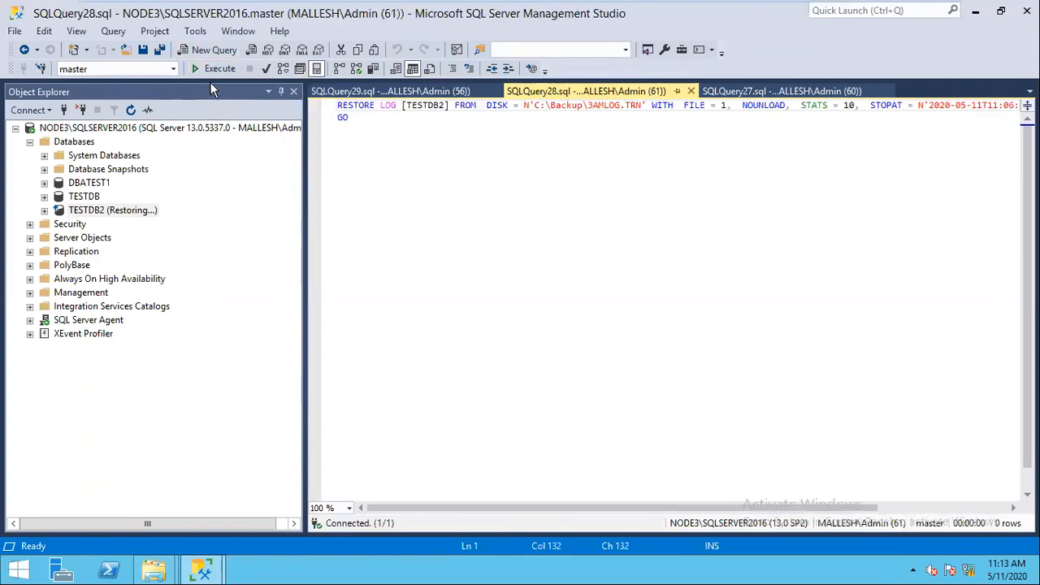
click(215, 70)
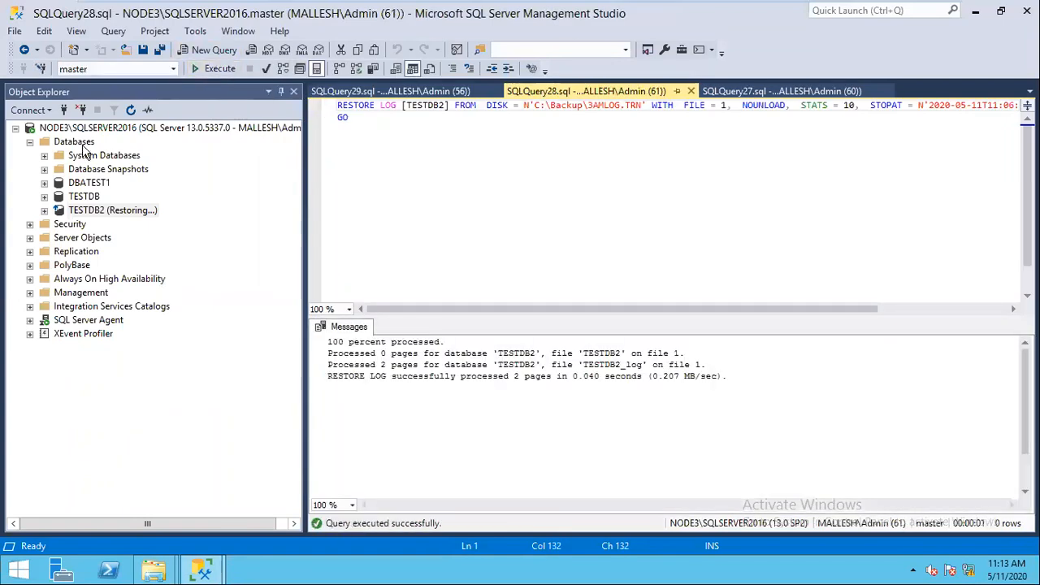
click(77, 142)
click(129, 110)
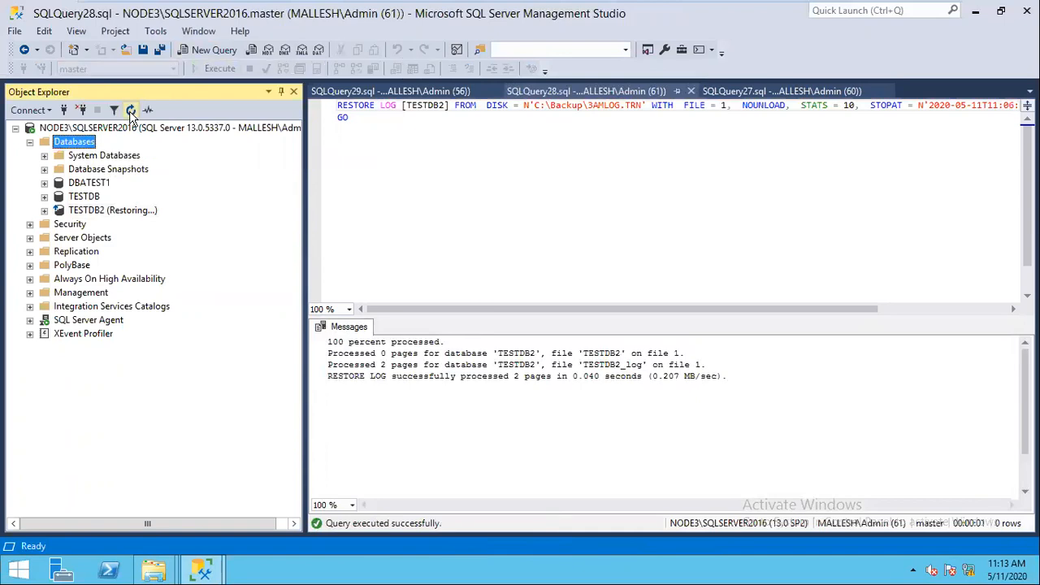
Step: Expand TESTDB2's Tables to confirm dbo.TAB1 and dbo.TAB2, then switch to Word
click(44, 211)
click(59, 237)
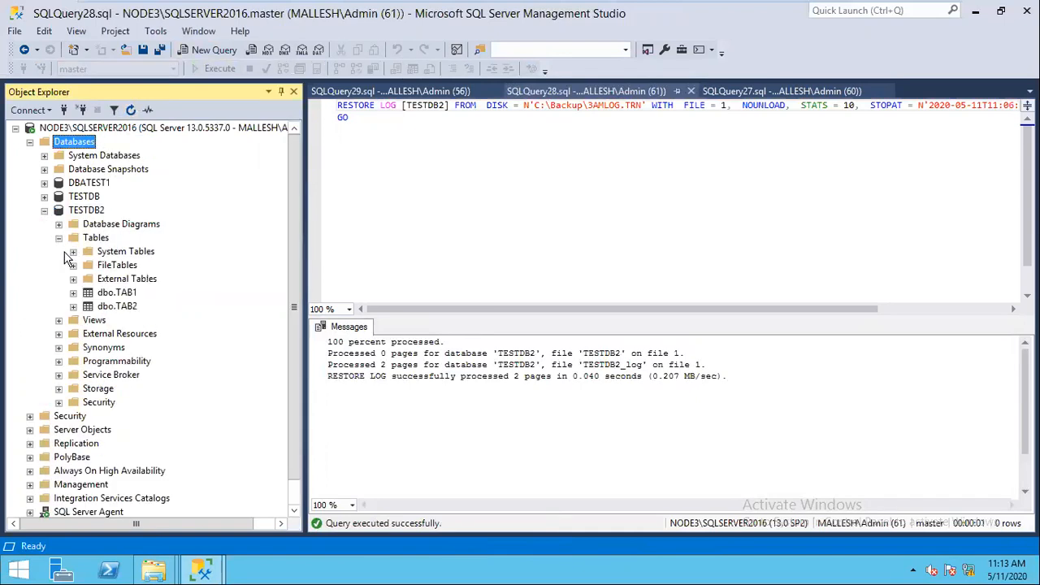
click(122, 306)
click(127, 307)
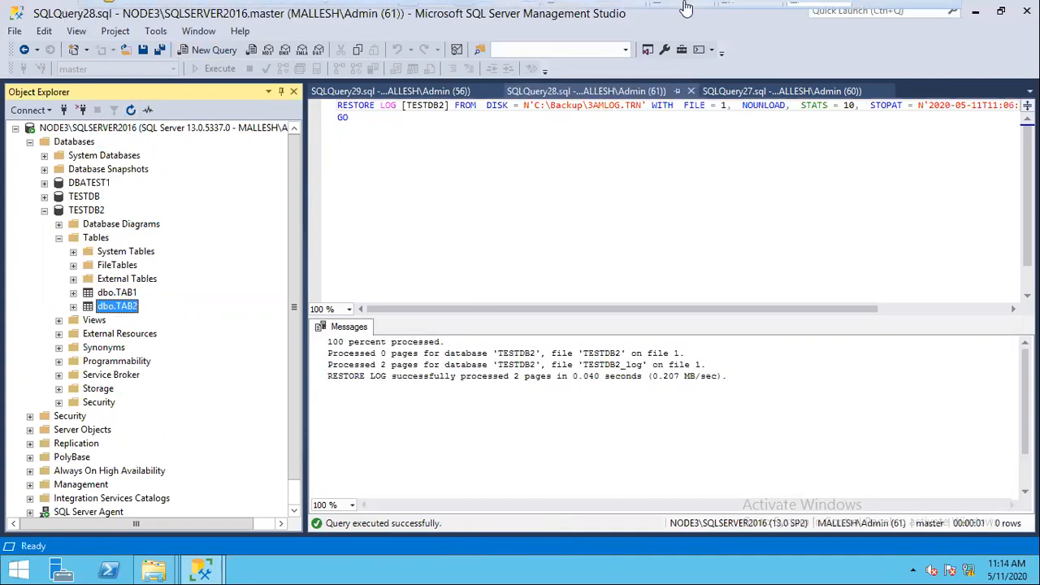
click(899, 12)
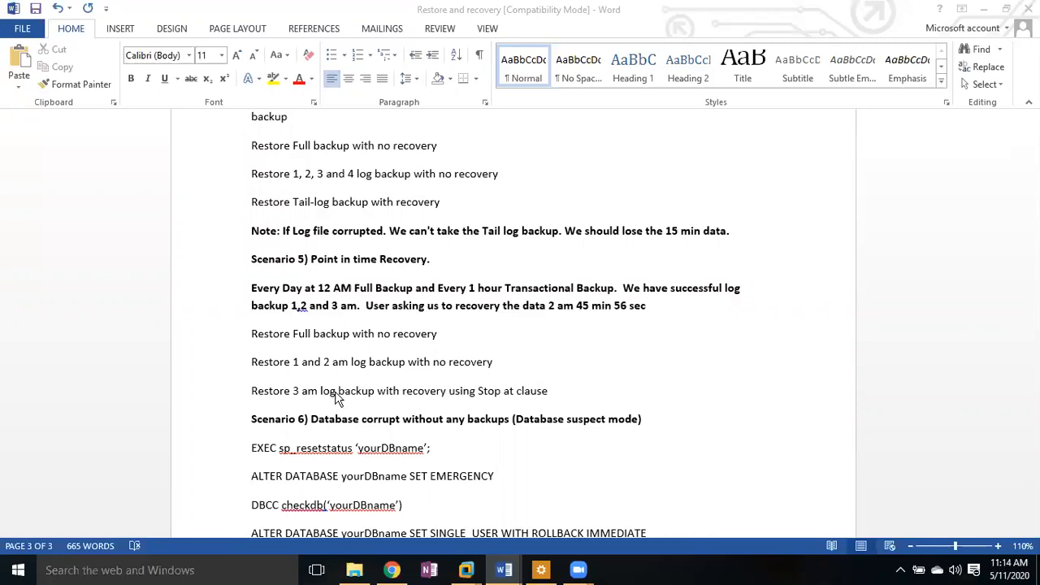
Step: Return from the Word notes to the Node3 server session
click(466, 570)
click(803, 484)
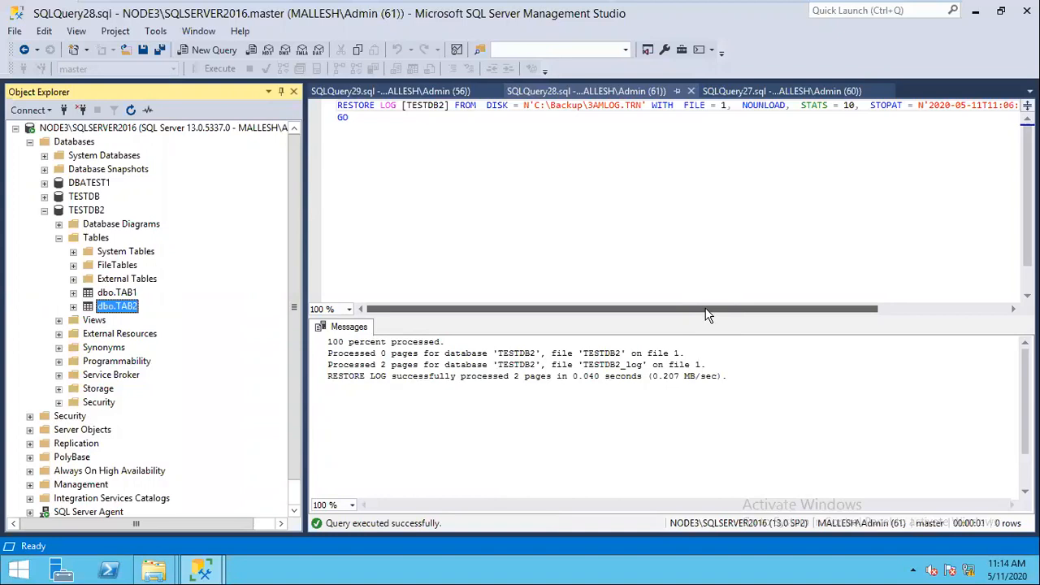
Step: Read the RESTORE LOG statement's STOPAT time, leaving the dbo.TAB2 table name unchanged
drag(705, 315, 422, 311)
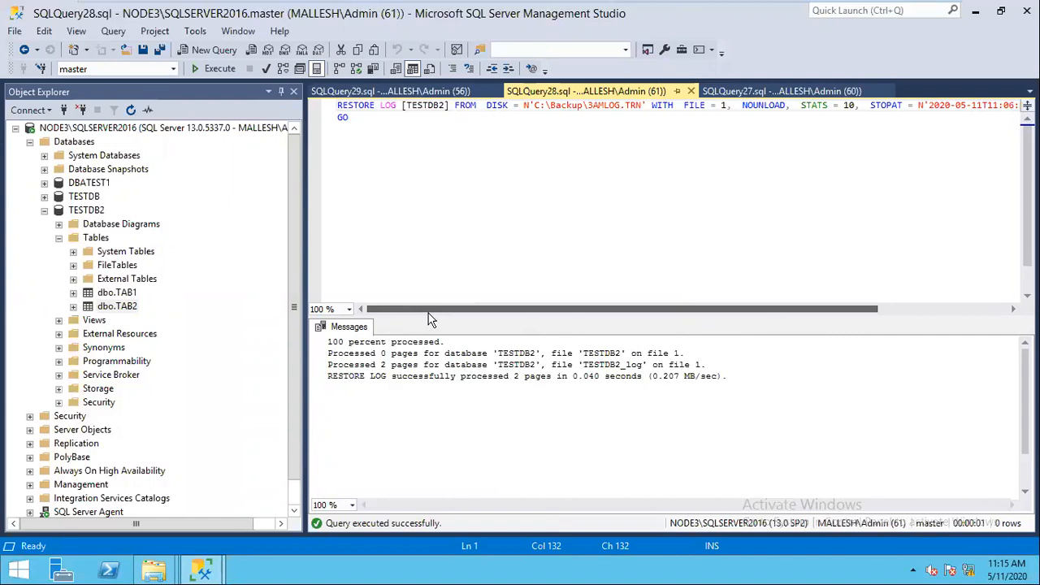
drag(533, 312, 756, 173)
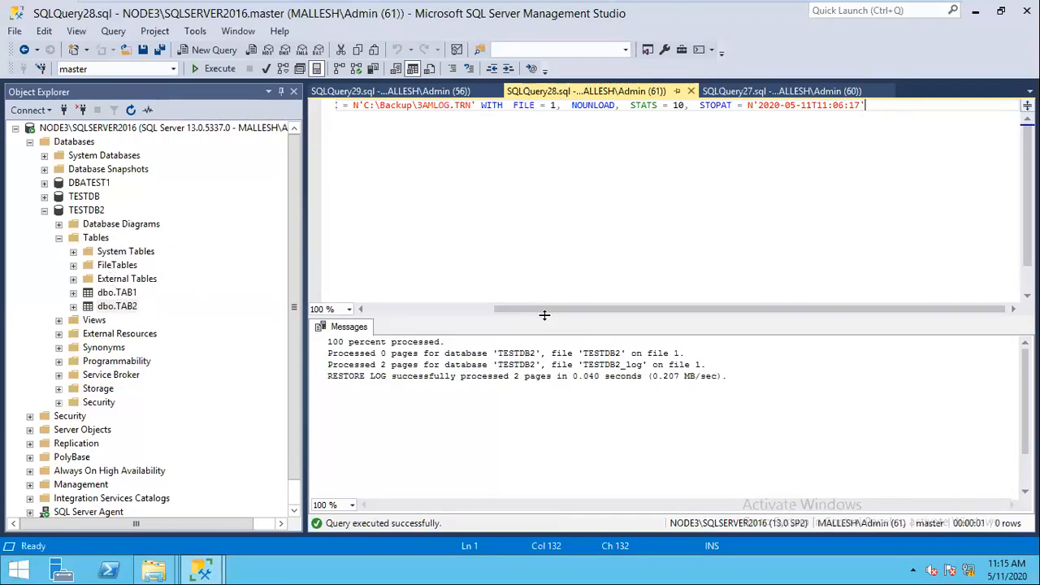
drag(531, 310, 526, 310)
drag(641, 311, 456, 319)
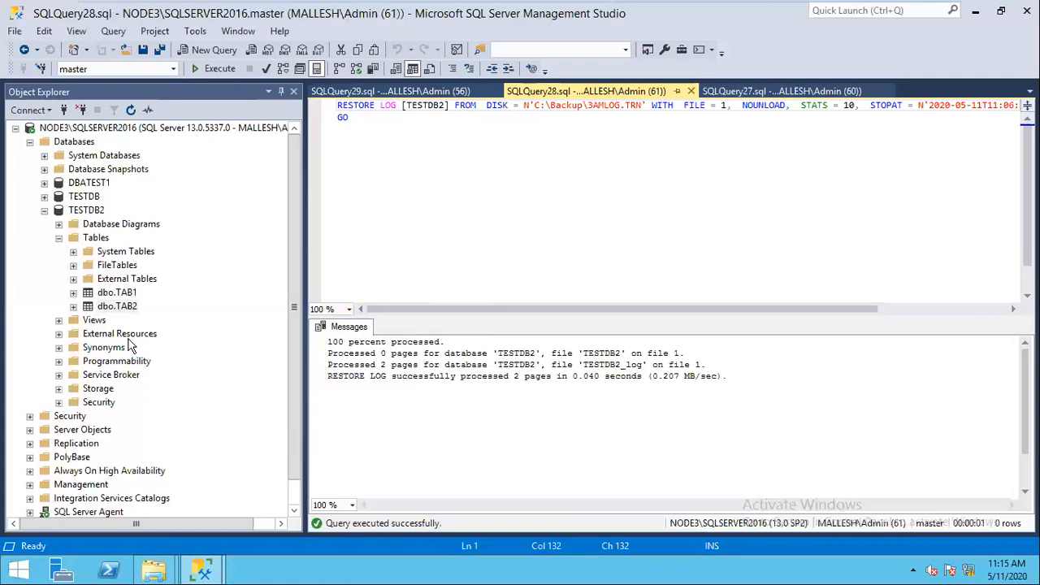
click(122, 309)
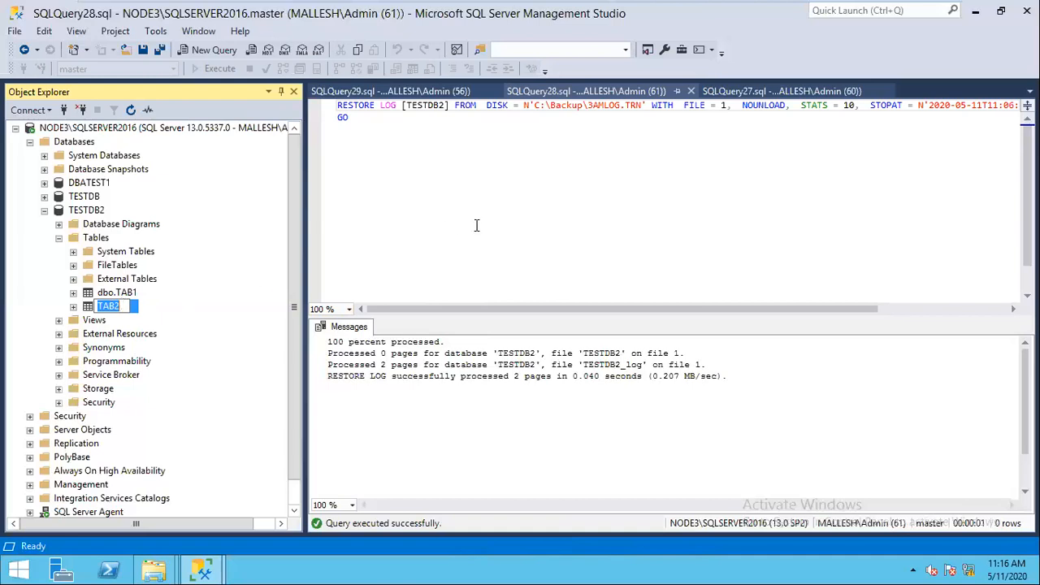
click(547, 246)
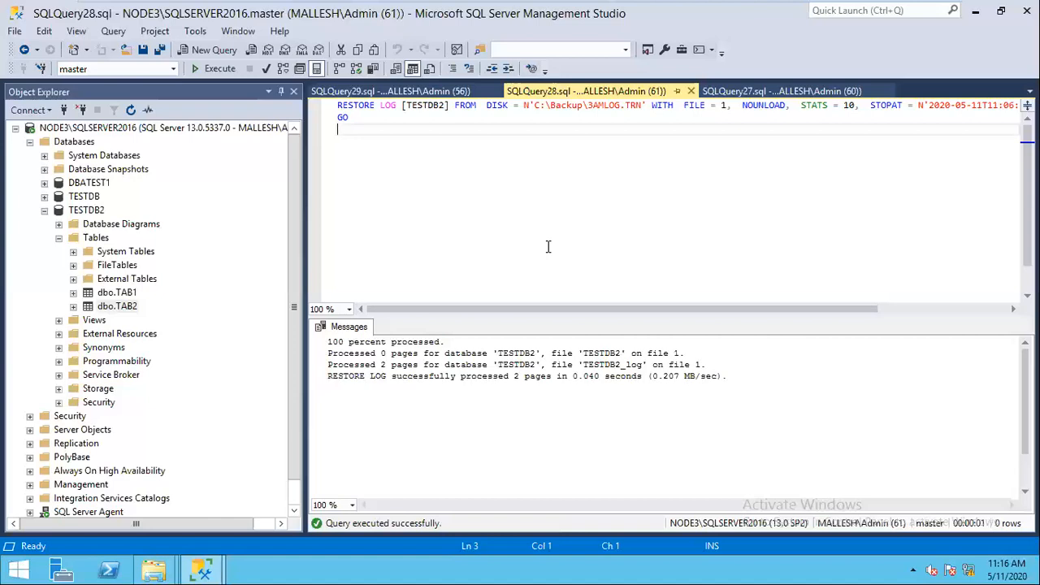
Step: Select the STATS and STOPAT options through GO, then return to the Restore and recovery notes
drag(677, 118, 818, 105)
mouse_move(899, 16)
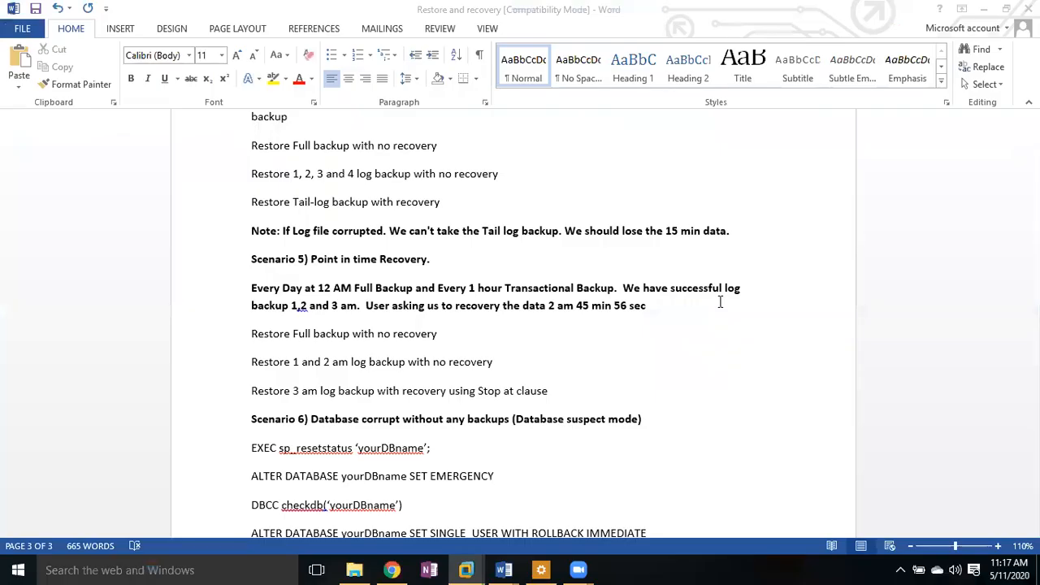
click(720, 301)
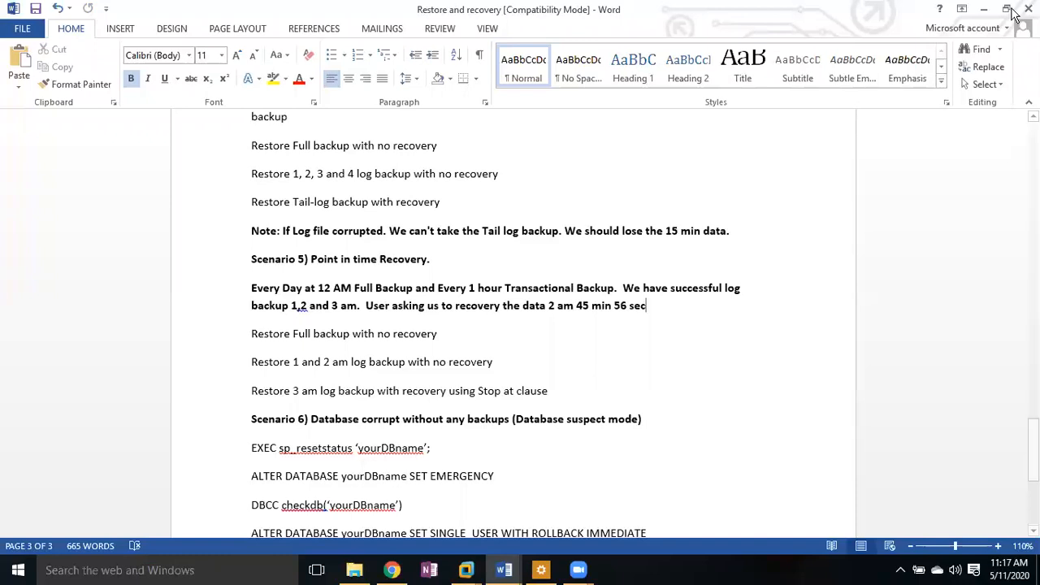
Step: Minimize the Word notes and switch to the Node3 virtual machine
click(983, 10)
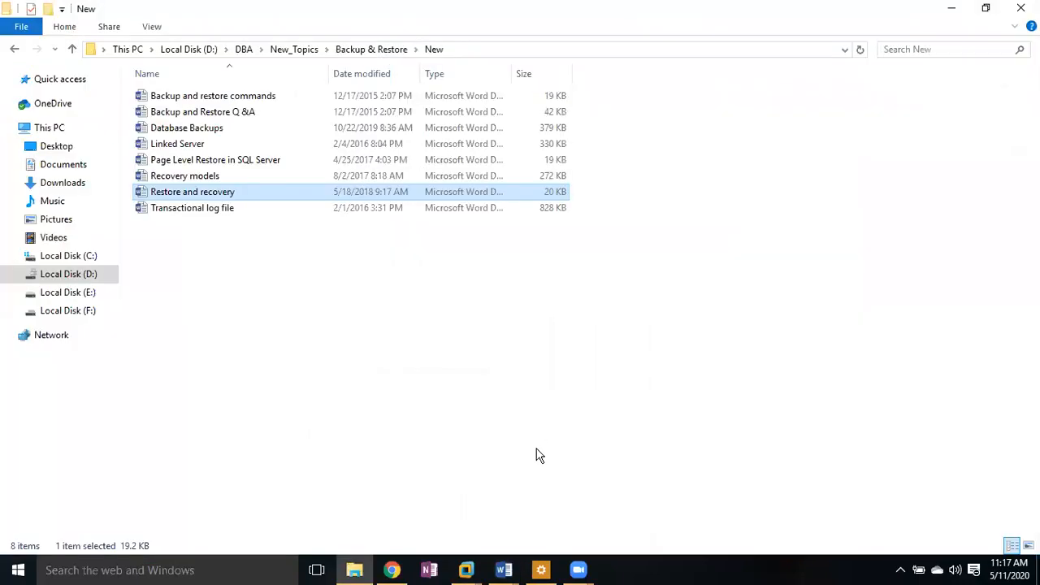
click(466, 569)
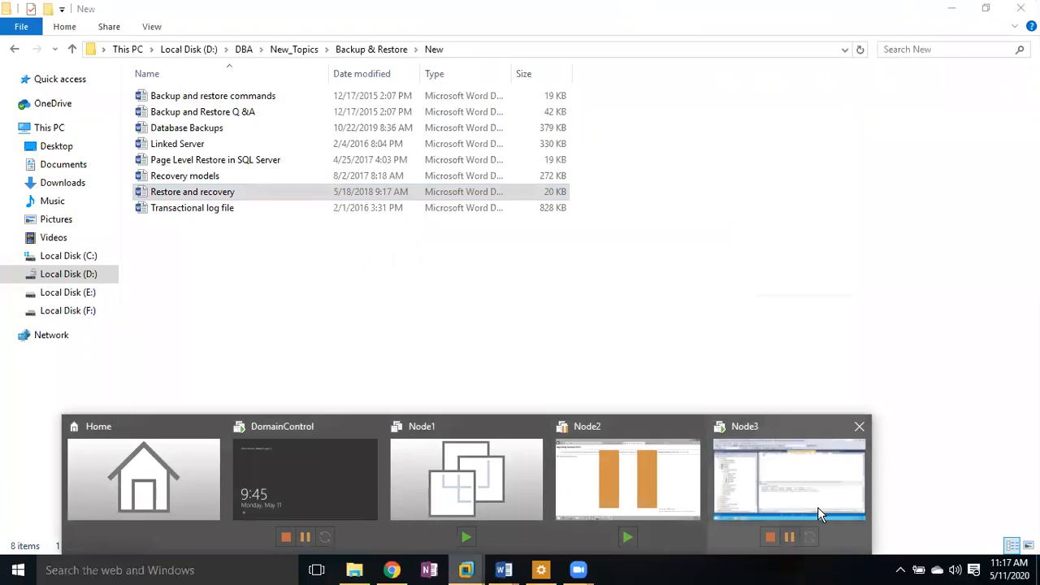
click(817, 507)
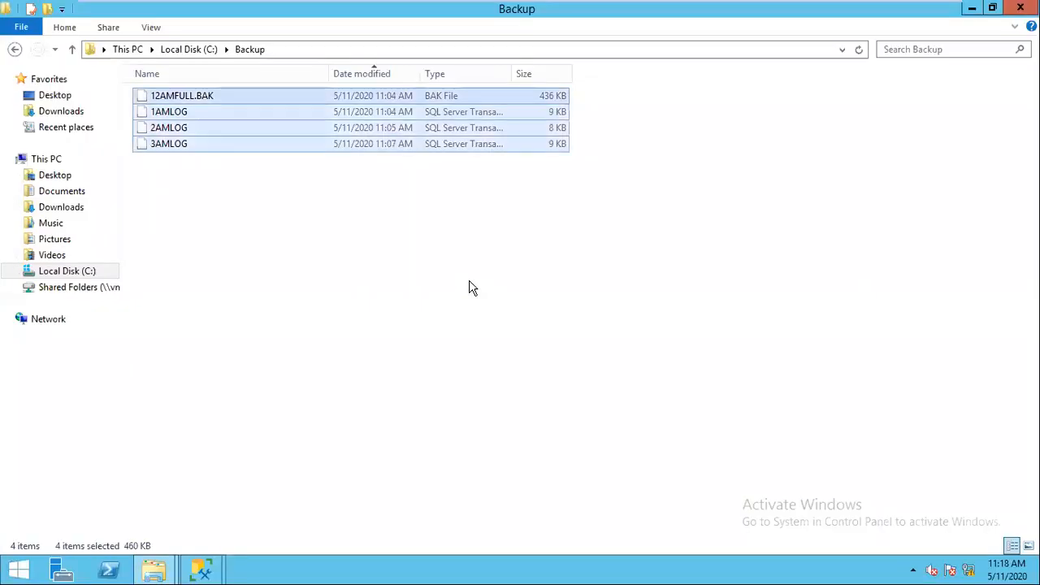
Step: Permanently delete the four backup files in C:\Backup and minimize the emptied folder
key(shift+Delete)
key(Return)
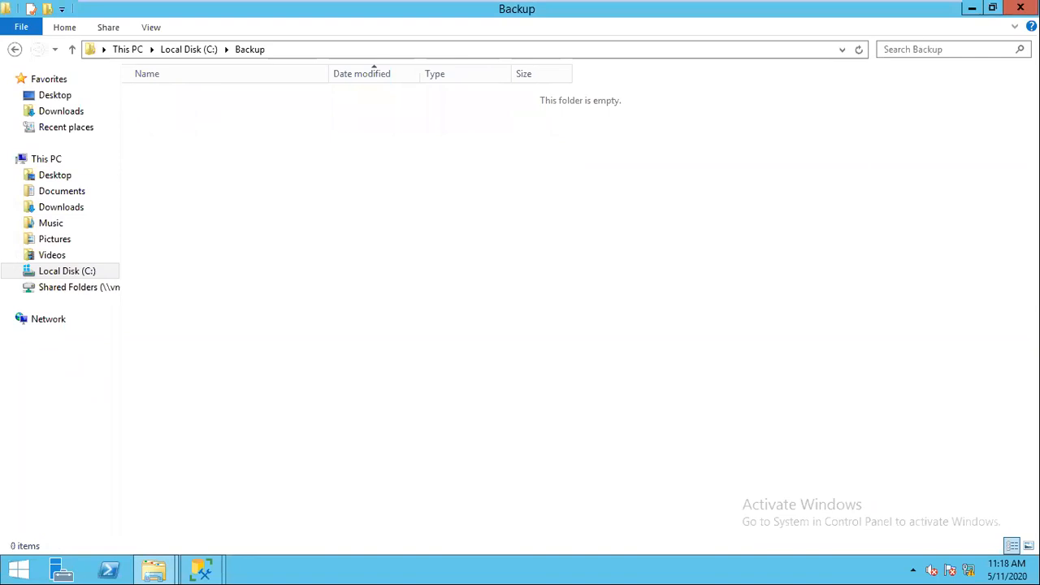
click(972, 8)
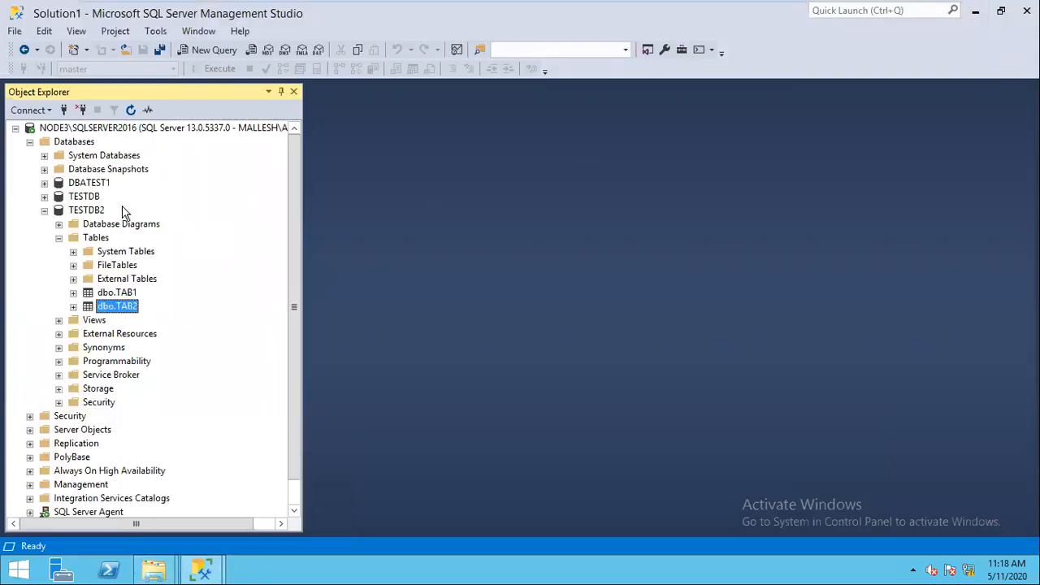
Step: Refresh the database tree and close the leftover transaction log restore window
click(97, 210)
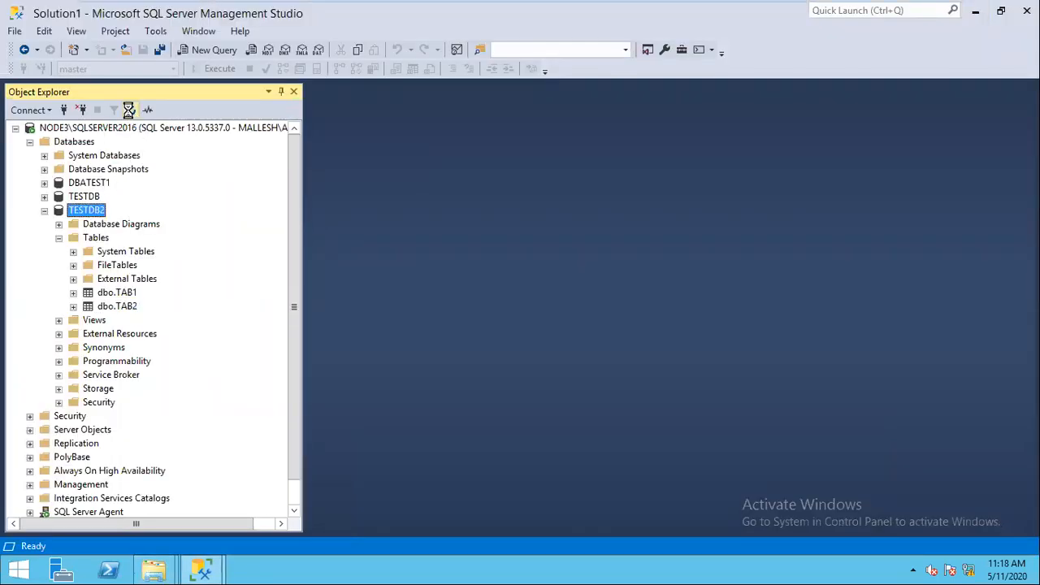
click(130, 109)
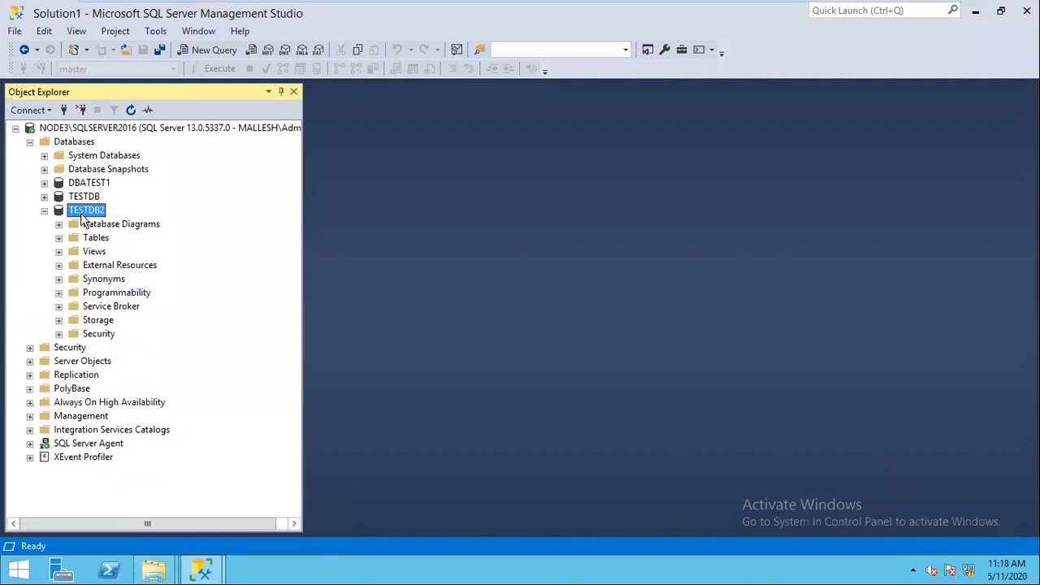
right_click(82, 214)
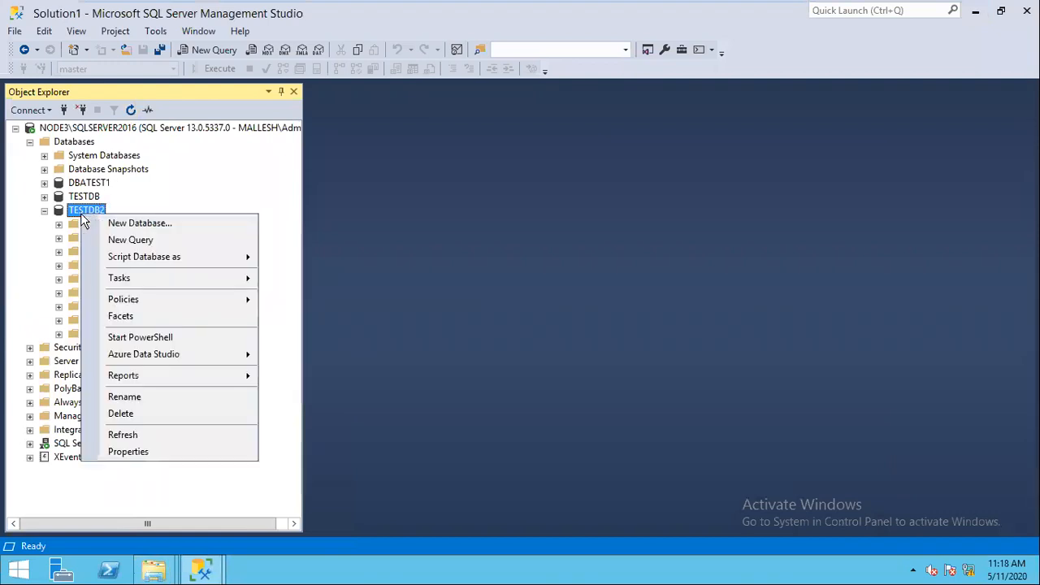
click(203, 571)
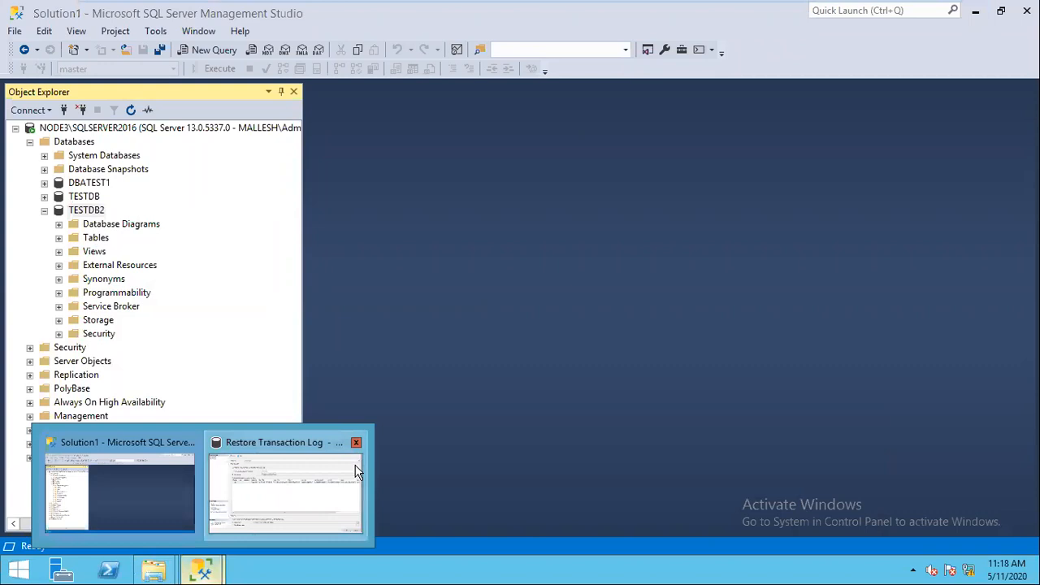
click(979, 520)
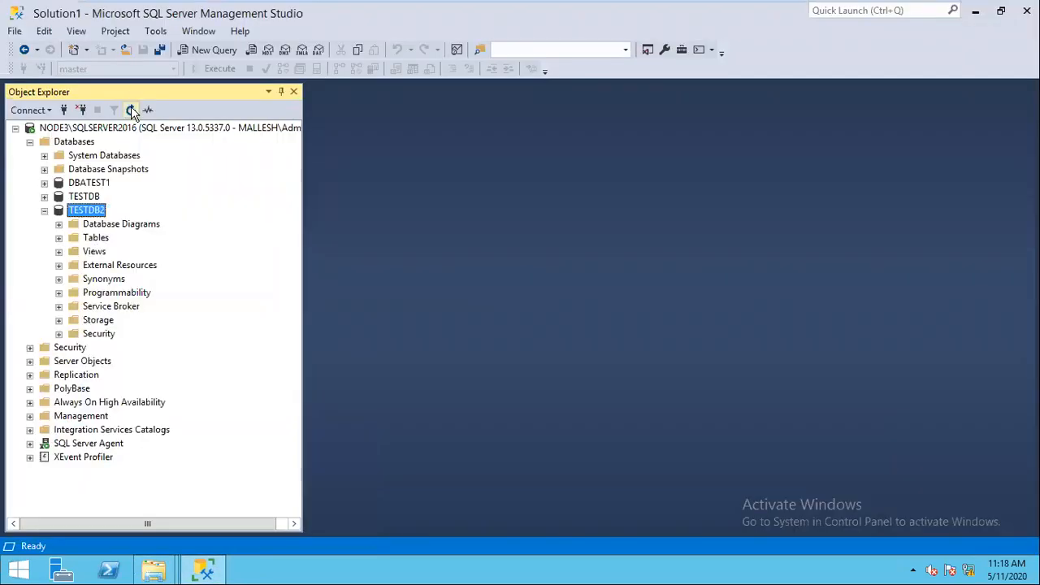
Step: Take TESTDB2 offline with Drop All Active Connections ticked, dismissing the not-accessible error
right_click(91, 209)
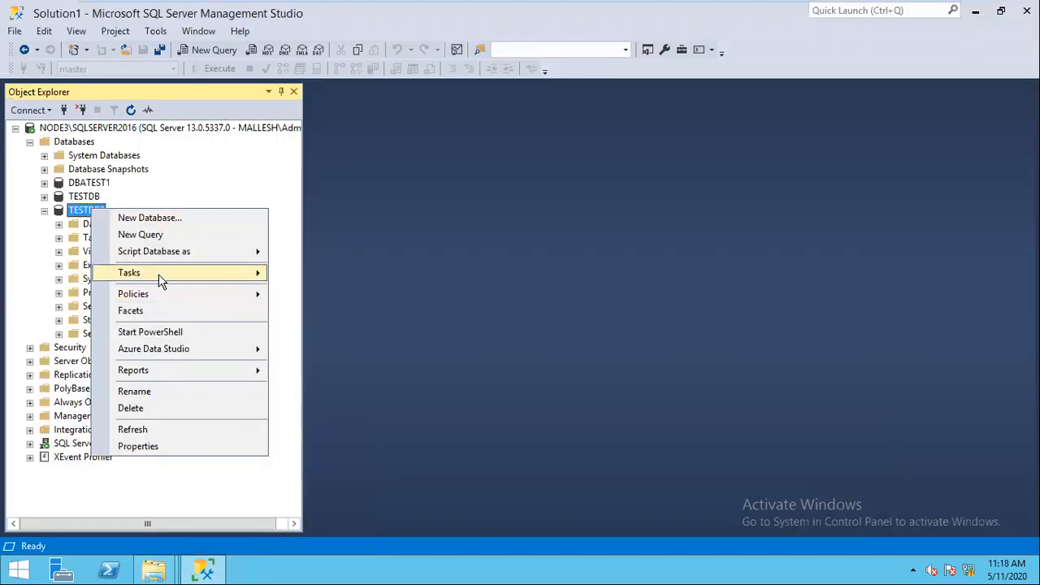
mouse_move(159, 274)
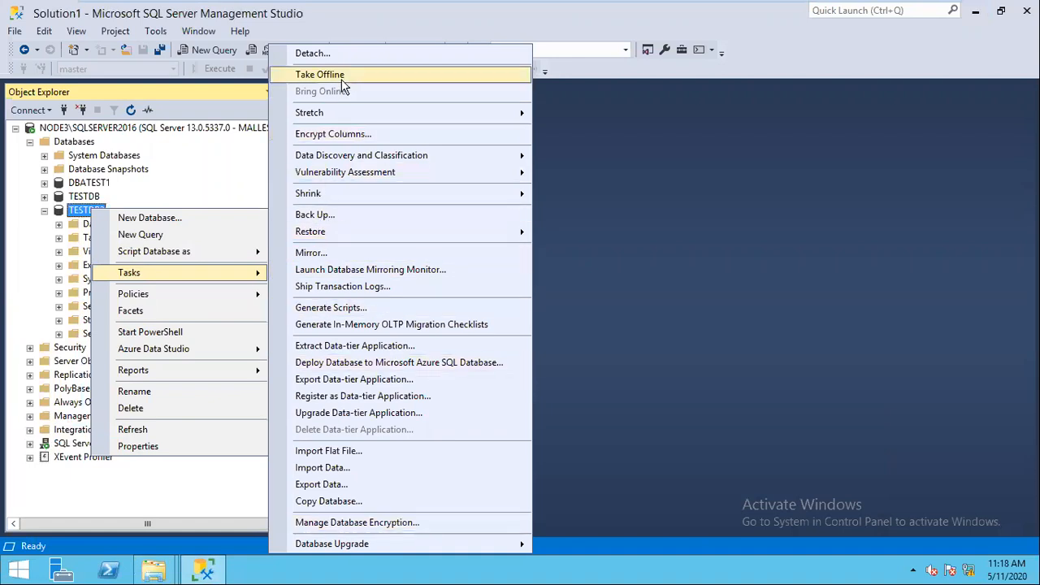
click(321, 78)
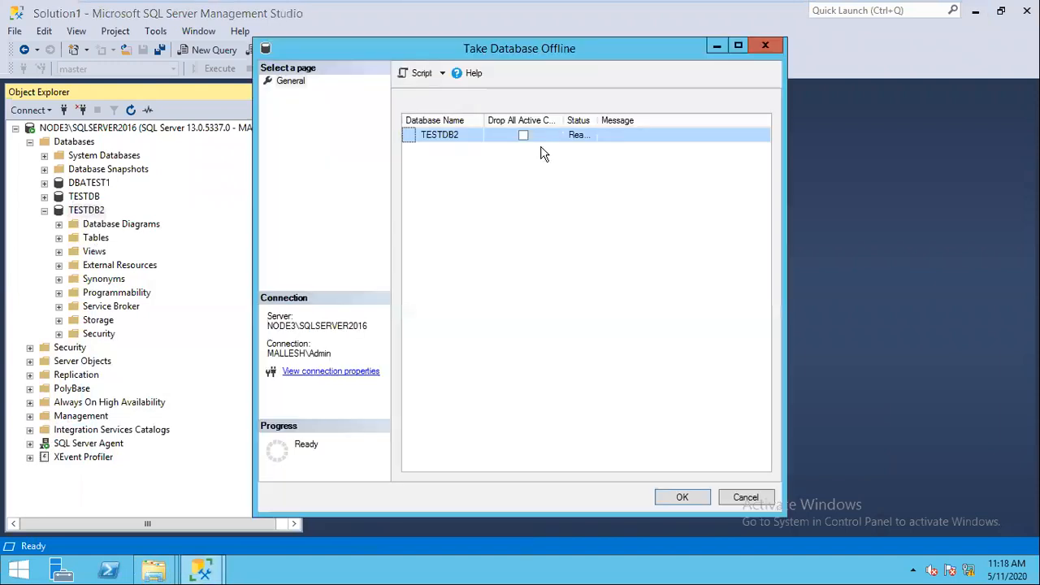
click(523, 134)
click(686, 497)
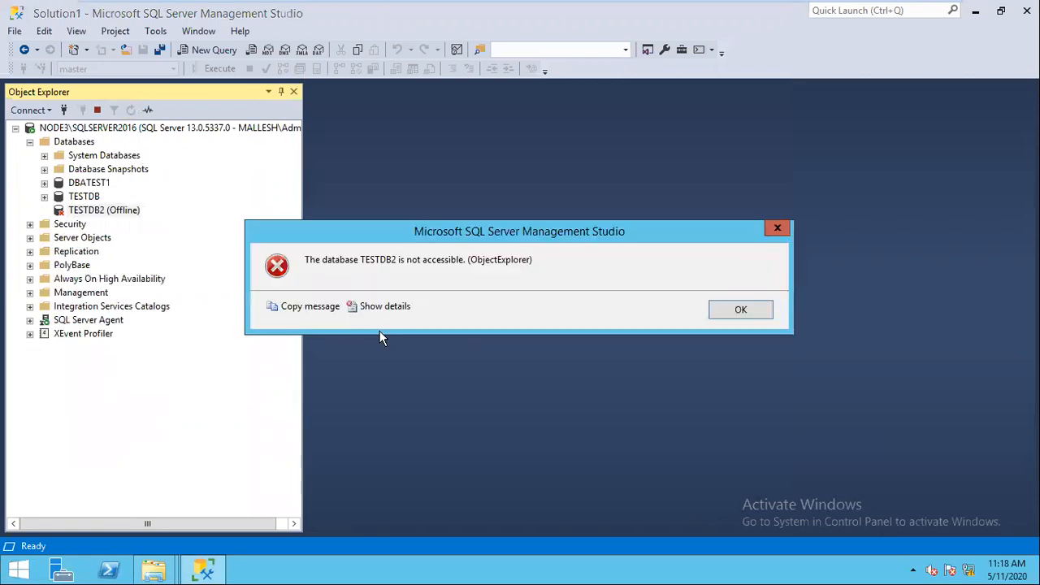
click(747, 311)
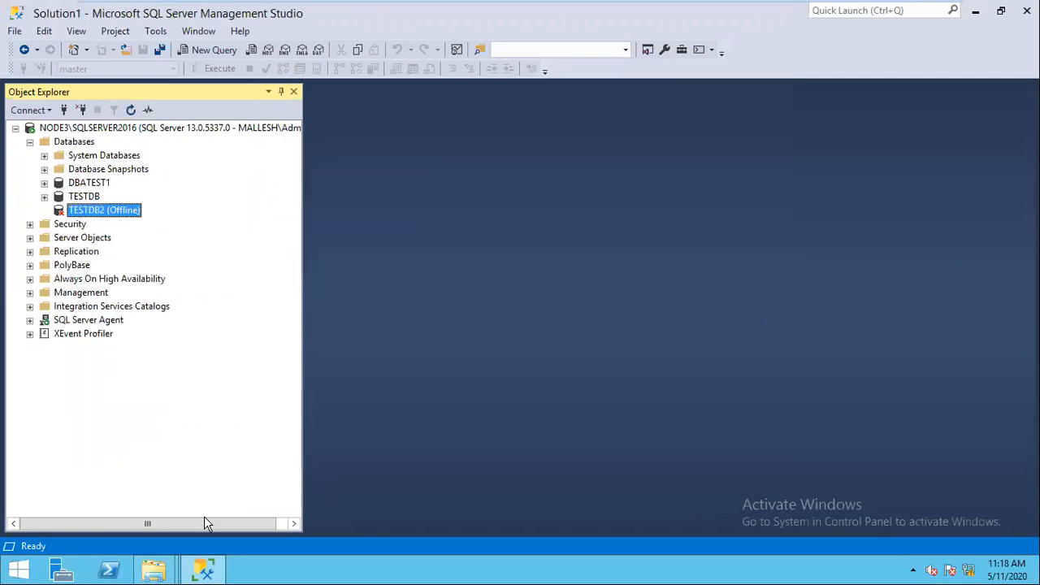
click(154, 569)
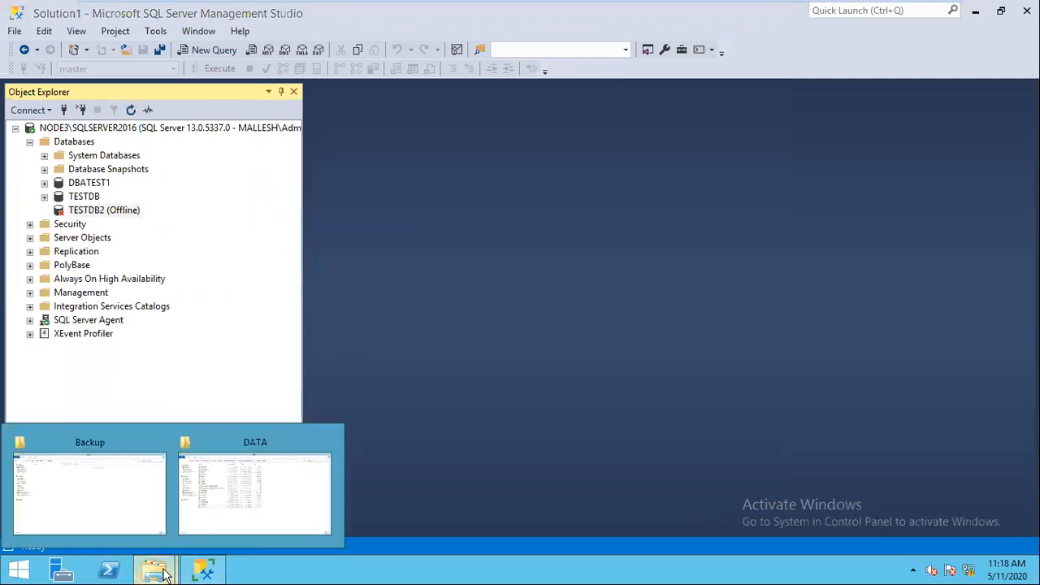
Step: Try to delete TESTDB2_log from the SQL Server DATA folder, which gives File Access Denied
click(249, 520)
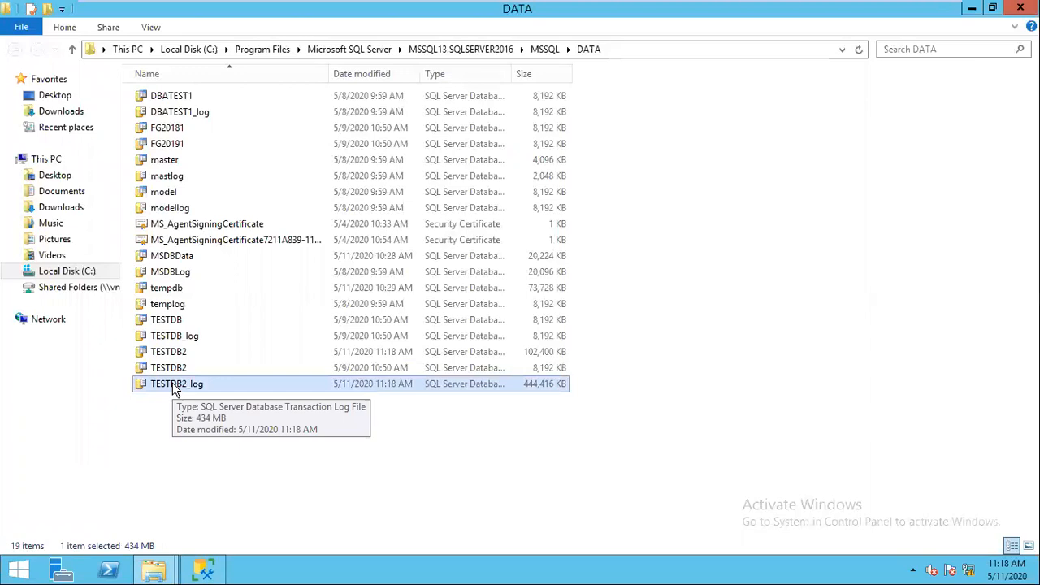
key(Delete)
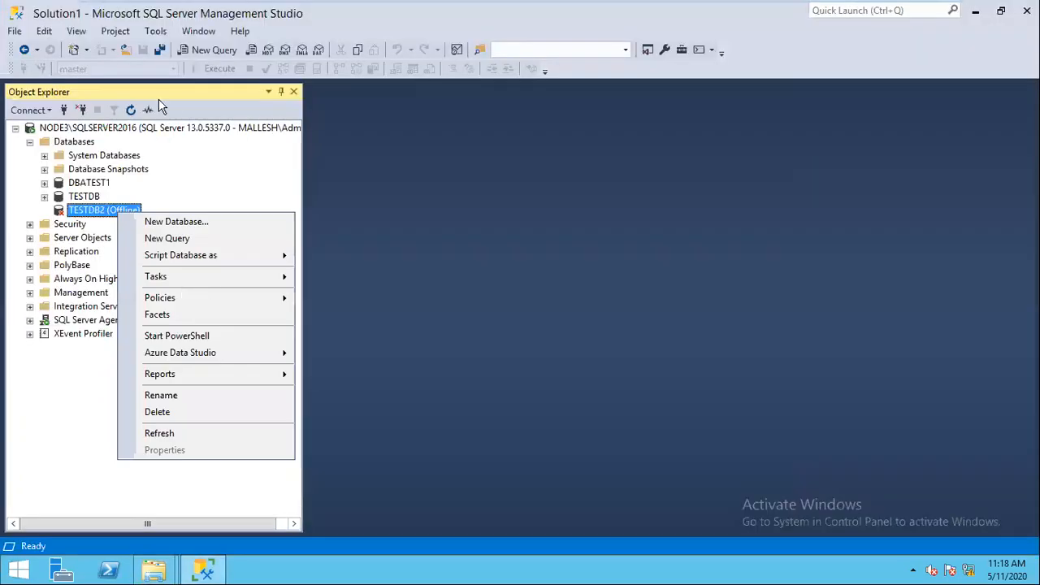
Step: Bring TESTDB2 online and dismiss the not-accessible error, leaving it Recovery Pending
mouse_move(233, 274)
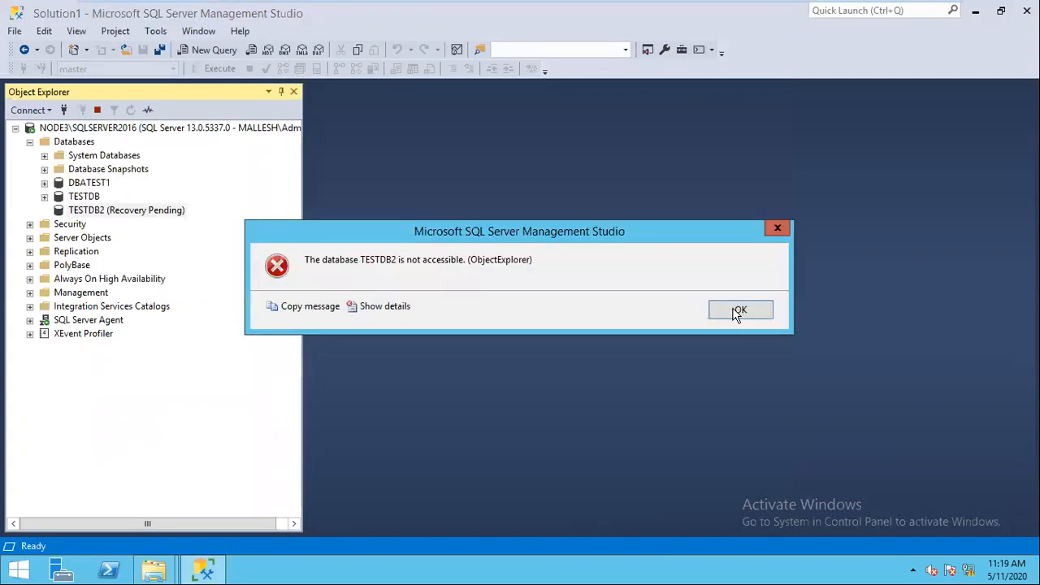
key(Return)
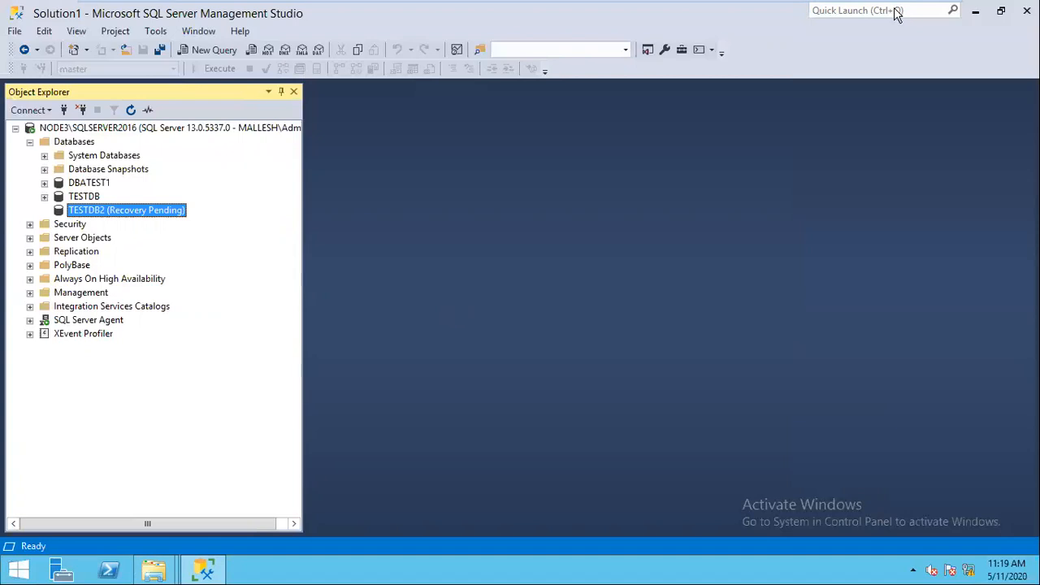
mouse_move(908, 16)
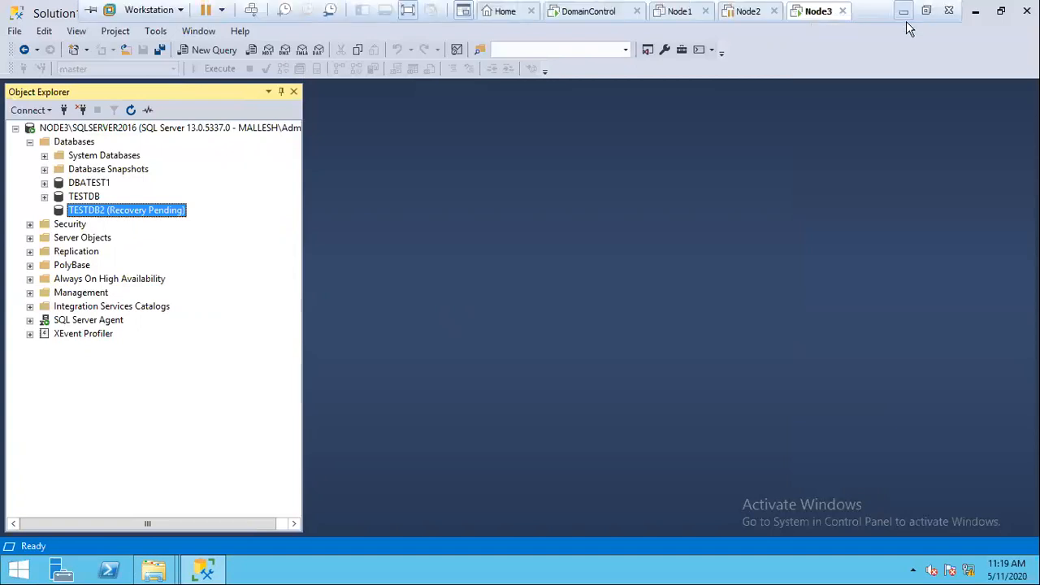
Step: Copy the Scenario 6 suspect-mode repair commands from the Restore and recovery notes
click(904, 12)
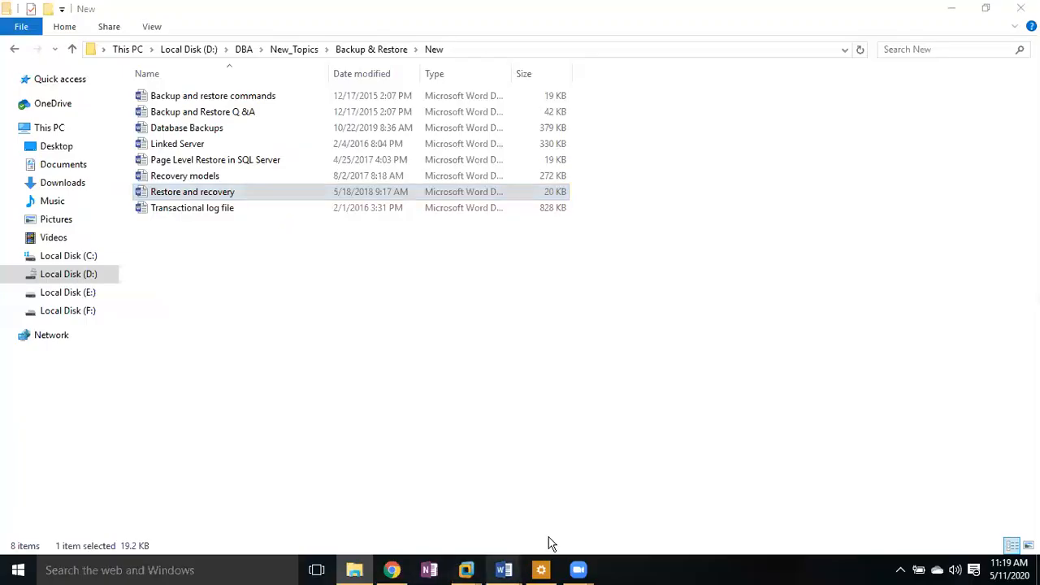
mouse_move(503, 569)
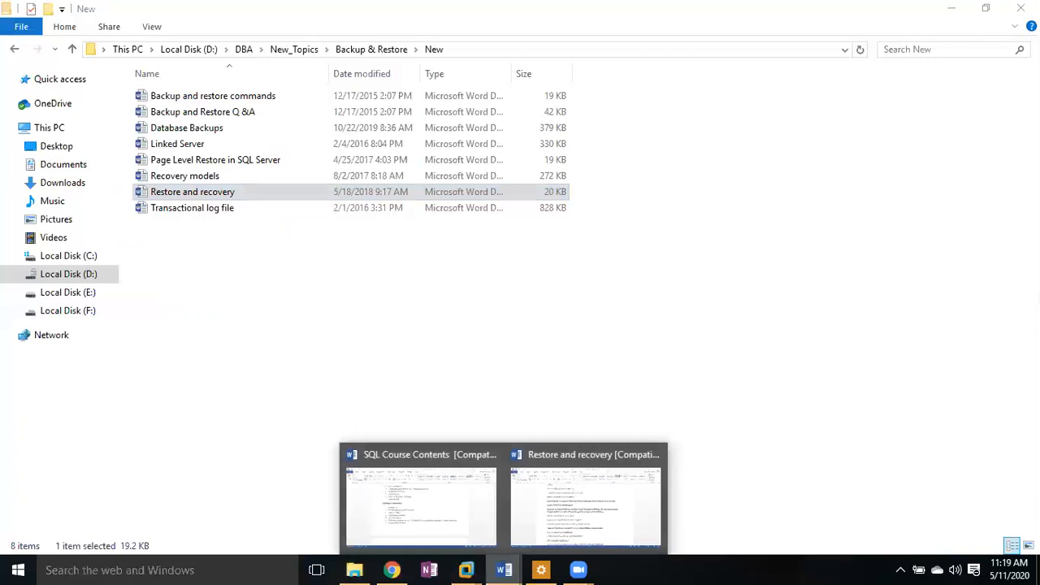
click(584, 500)
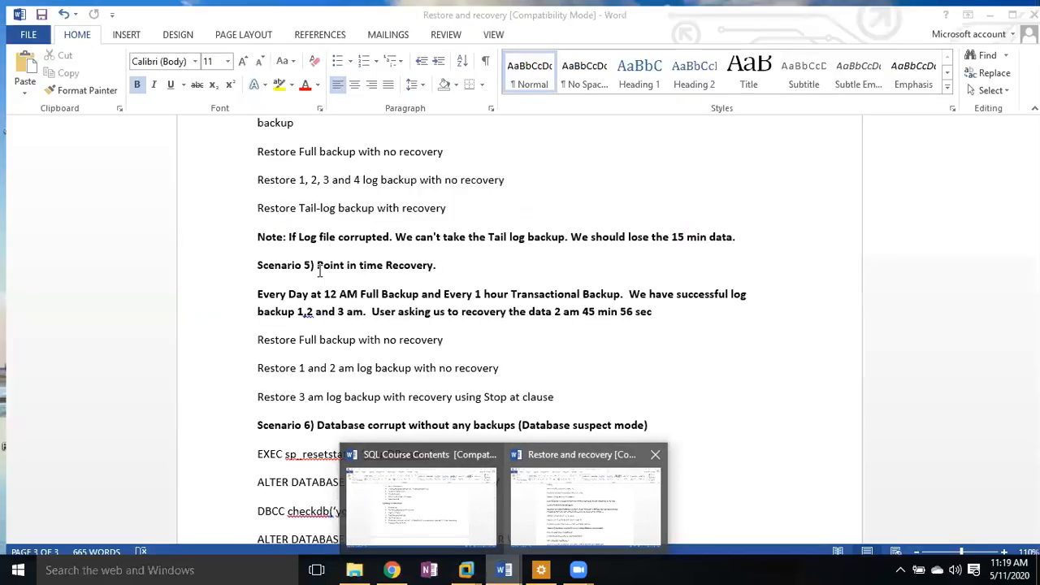
scroll(275, 211, down, 5)
drag(252, 205, 487, 355)
key(ctrl+c)
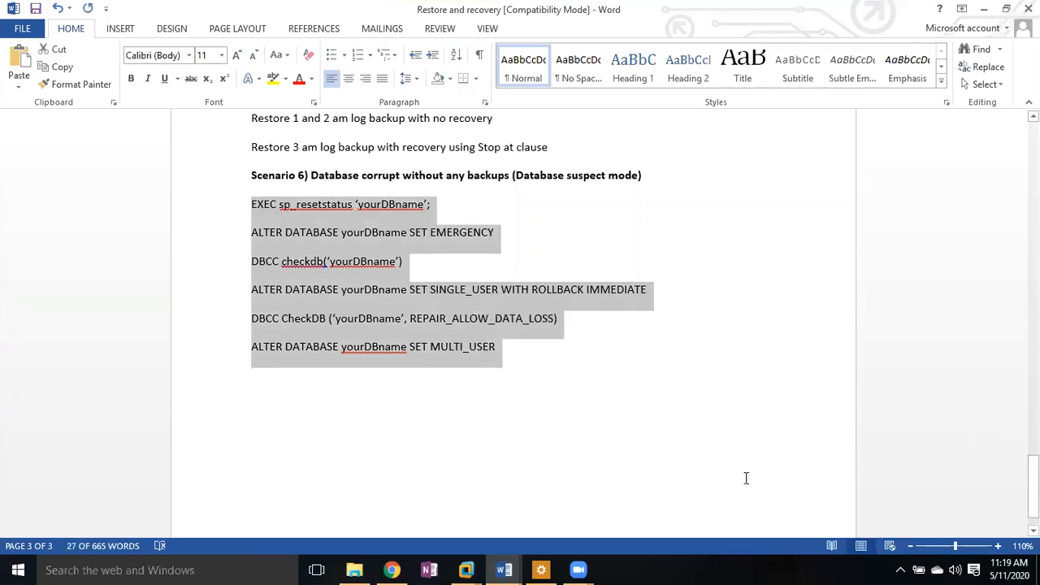
Step: Switch to the Node3 server and open a blank new query
click(468, 571)
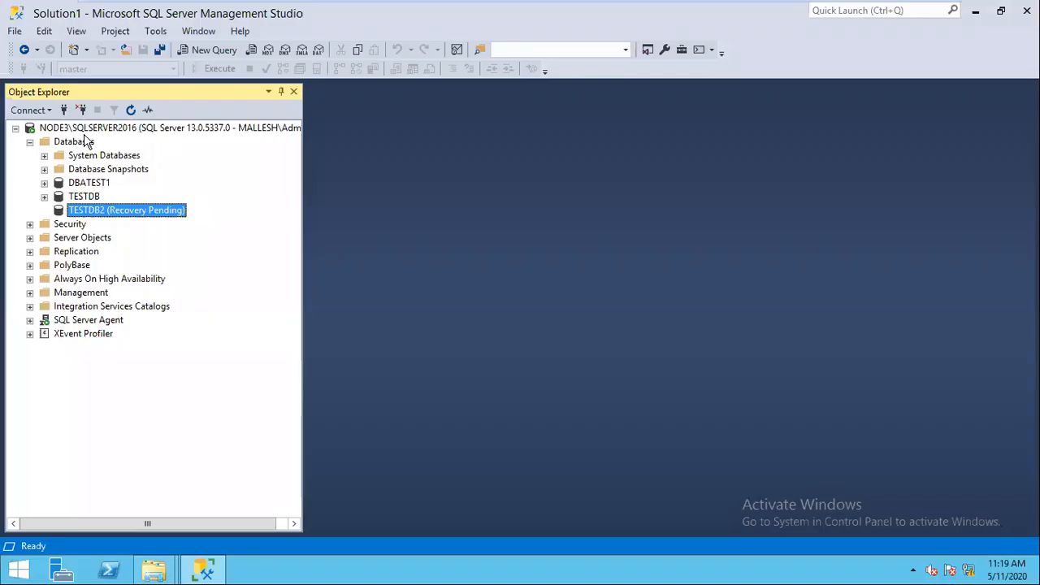
click(81, 142)
click(213, 49)
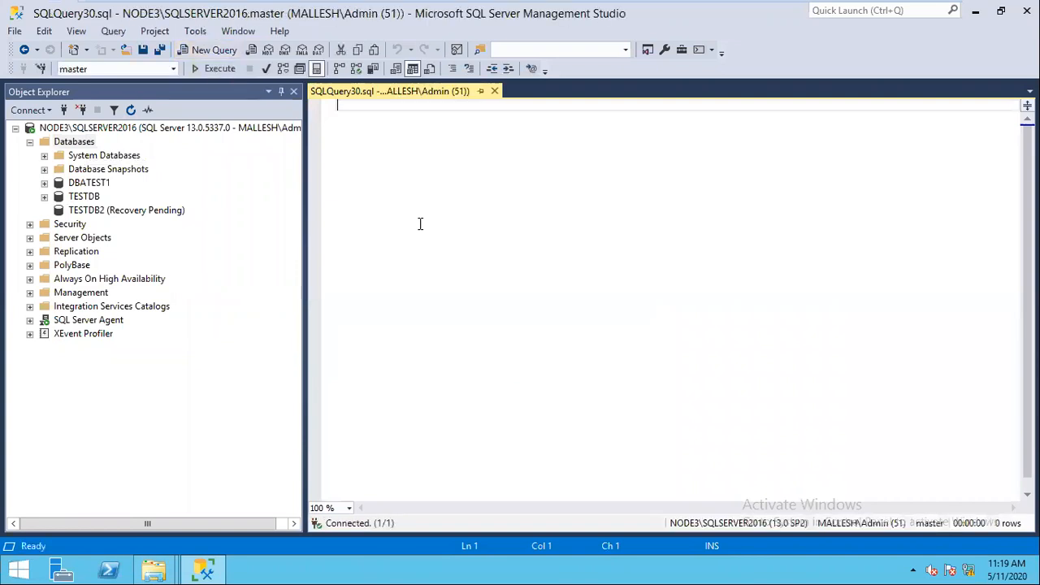
Step: Paste the repair script and replace 'yourDBname' in sp_resetstatus with 'TESTDB2'
key(ctrl+v)
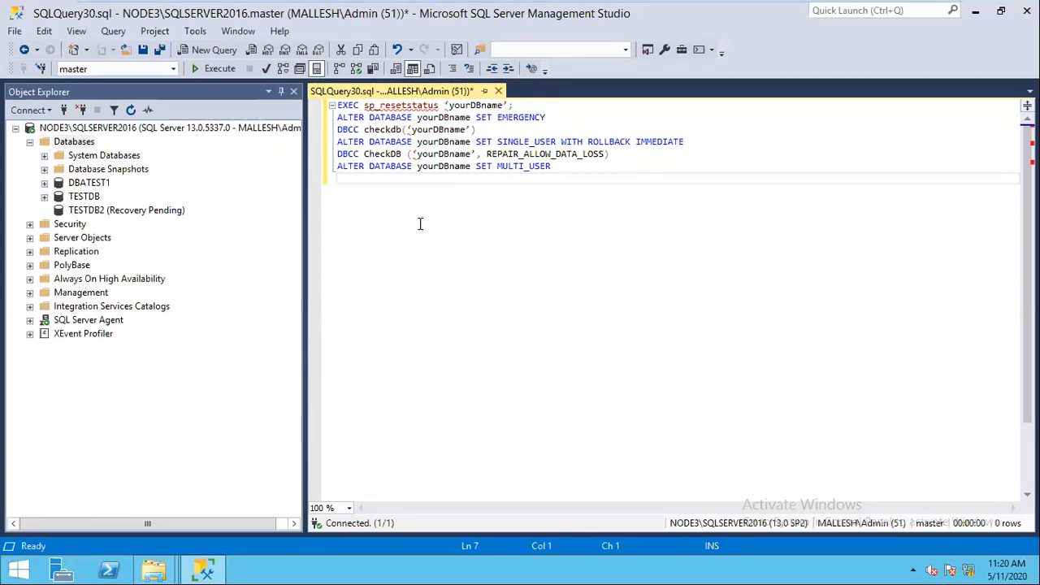
click(524, 106)
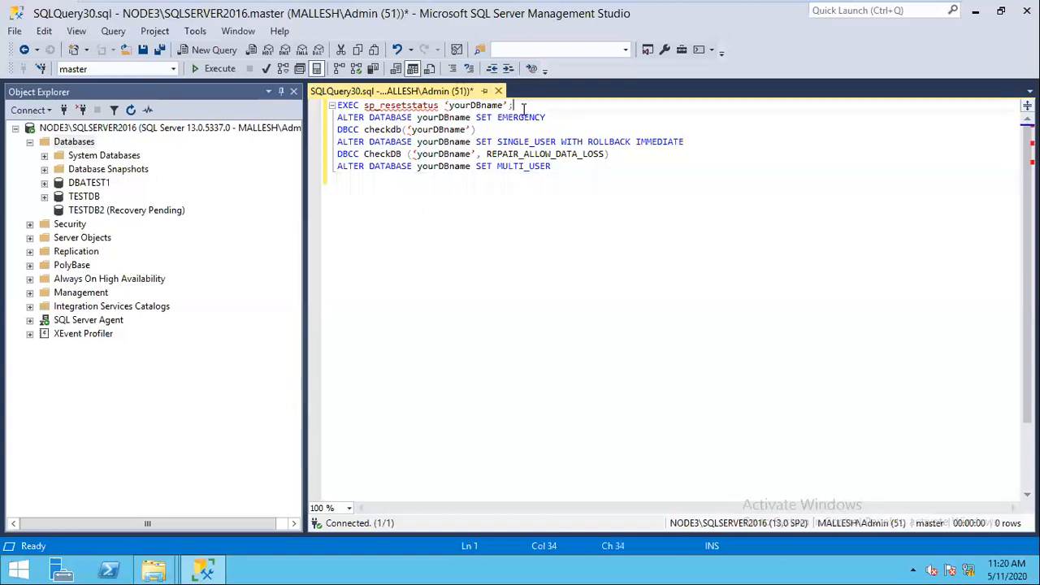
key(Return)
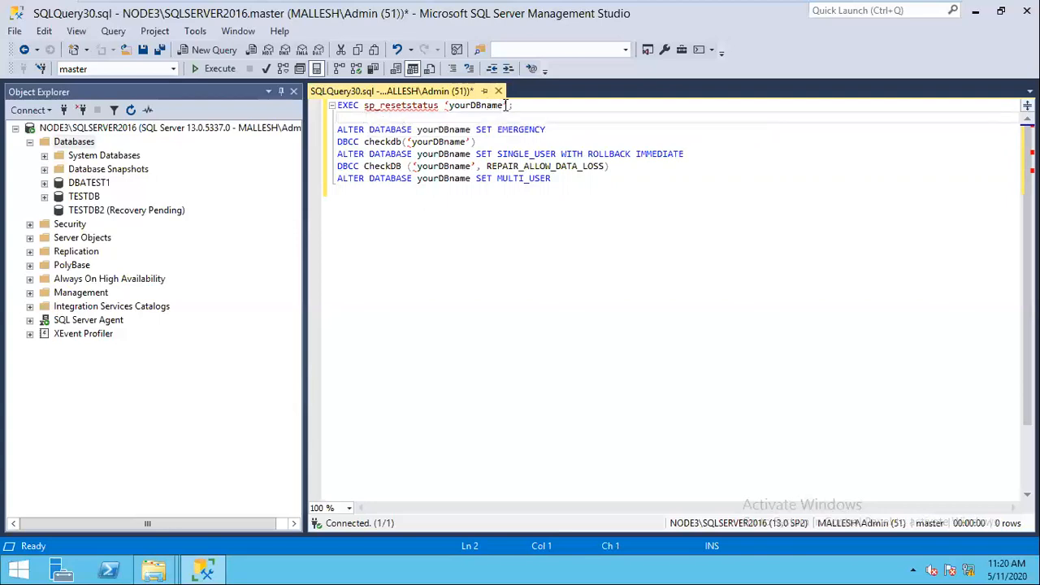
drag(507, 104, 443, 105)
key(Delete)
text('')
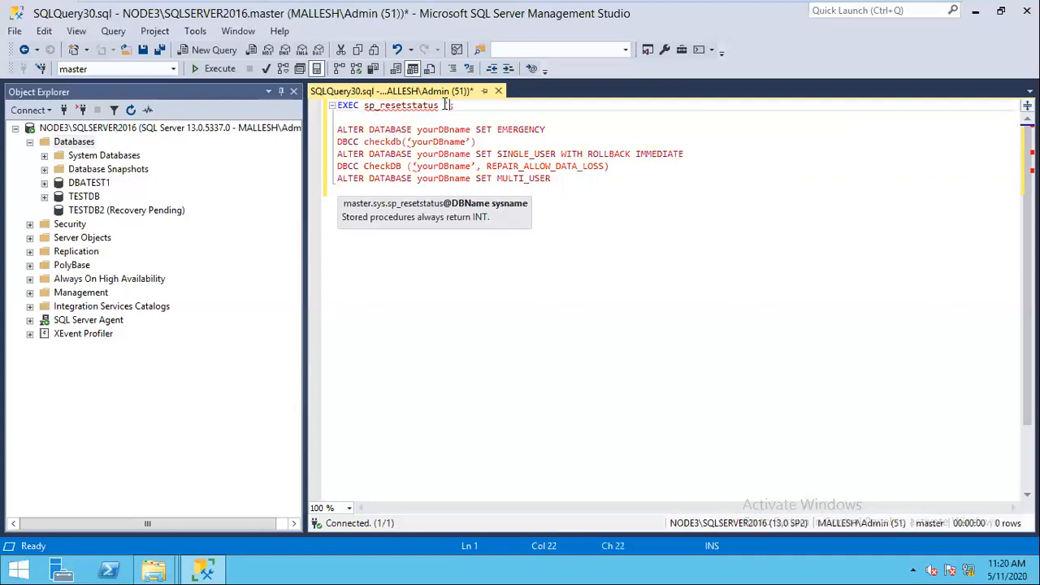
text(TESTDB)
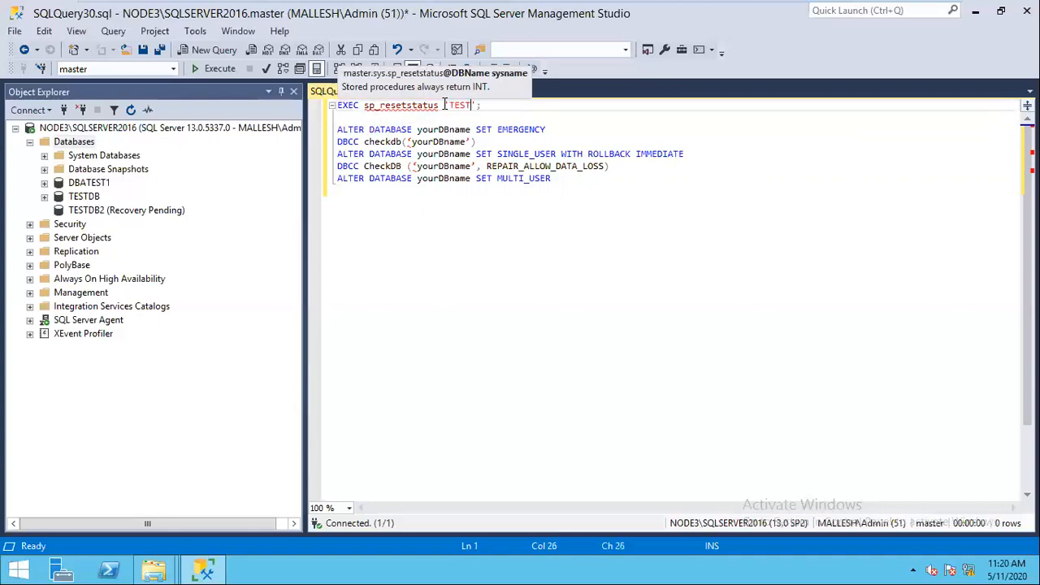
text(2)
Step: Select and run EXEC sp_resetstatus 'TESTDB2' on its own
key(End)
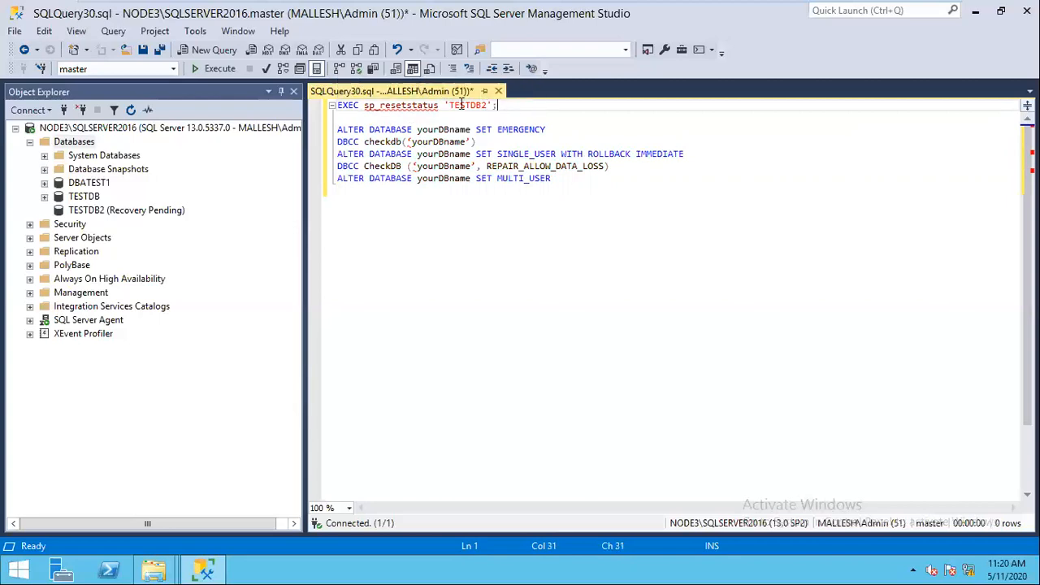
drag(498, 105, 281, 110)
click(280, 115)
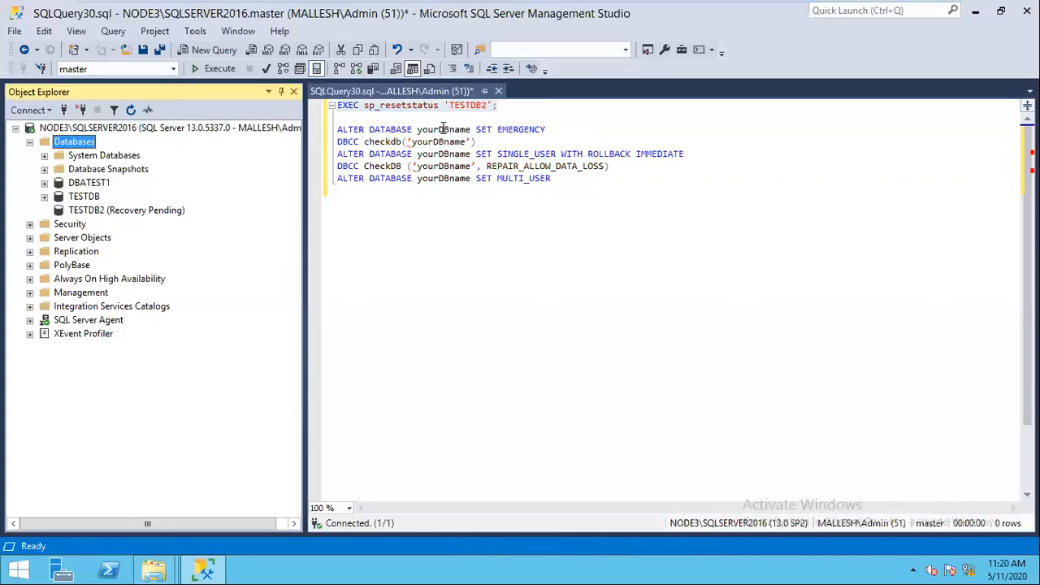
click(510, 106)
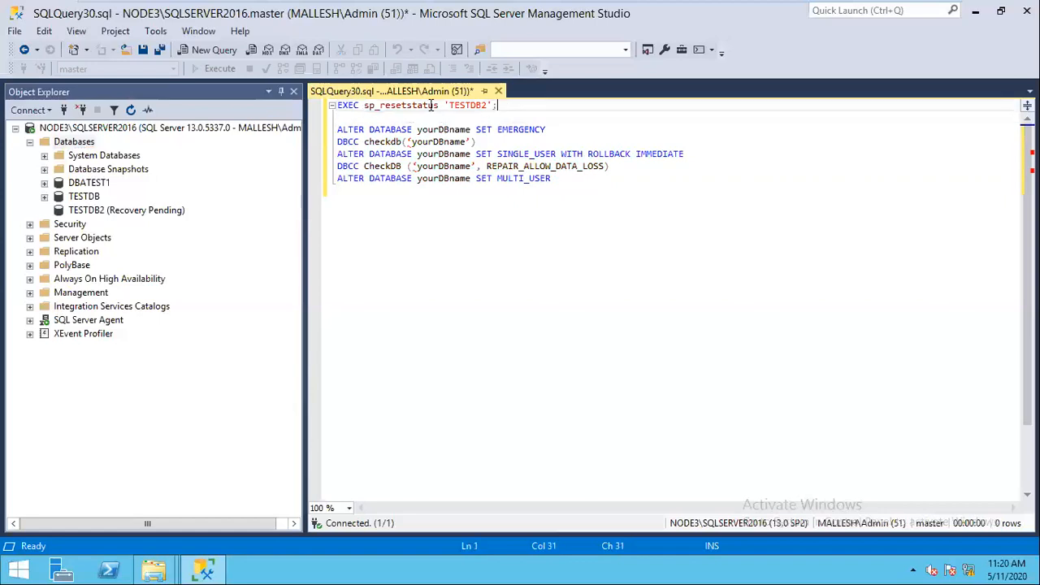
drag(432, 106, 276, 104)
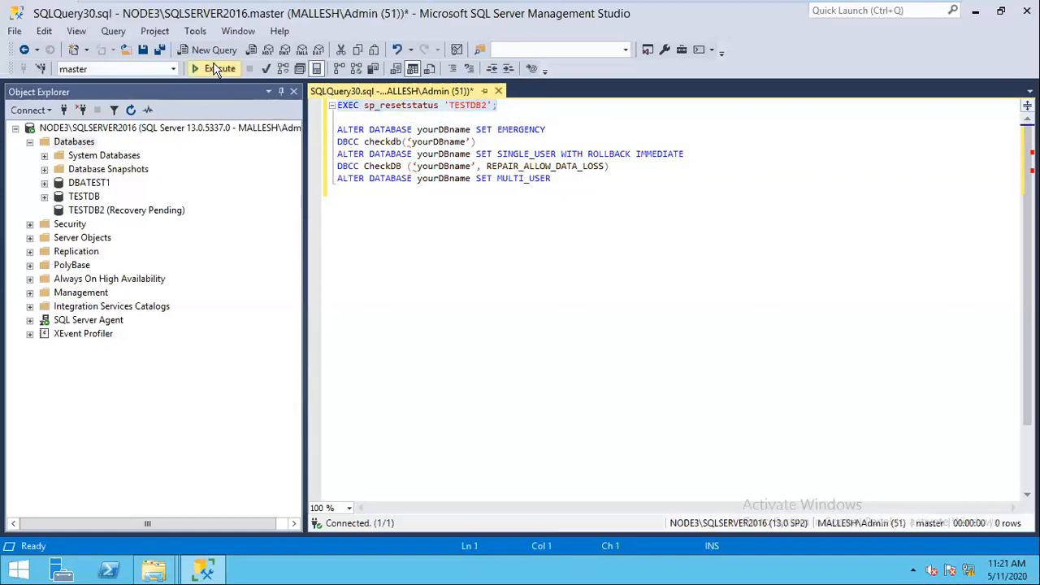
click(218, 69)
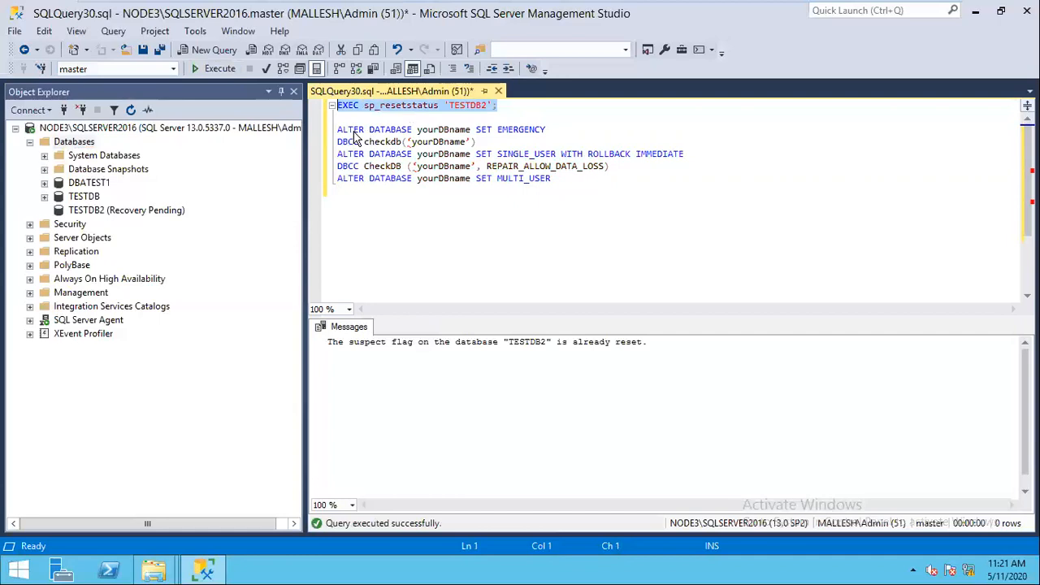
Step: Change the statement to ALTER DATABASE TESTDB2 SET EMERGENCY and run it with F5
double_click(444, 132)
text(TESTDB)
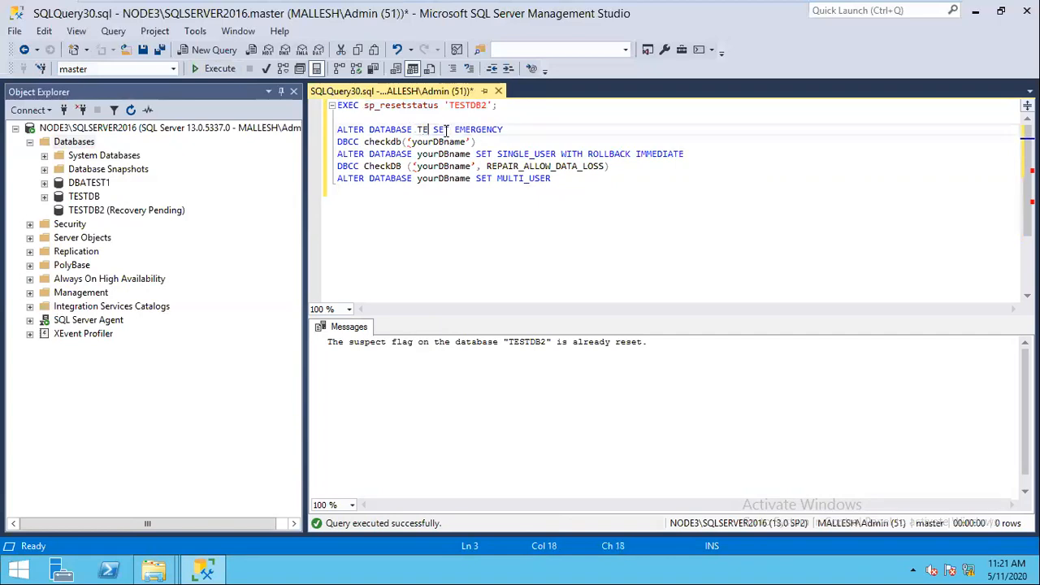
text(2)
drag(532, 129, 325, 134)
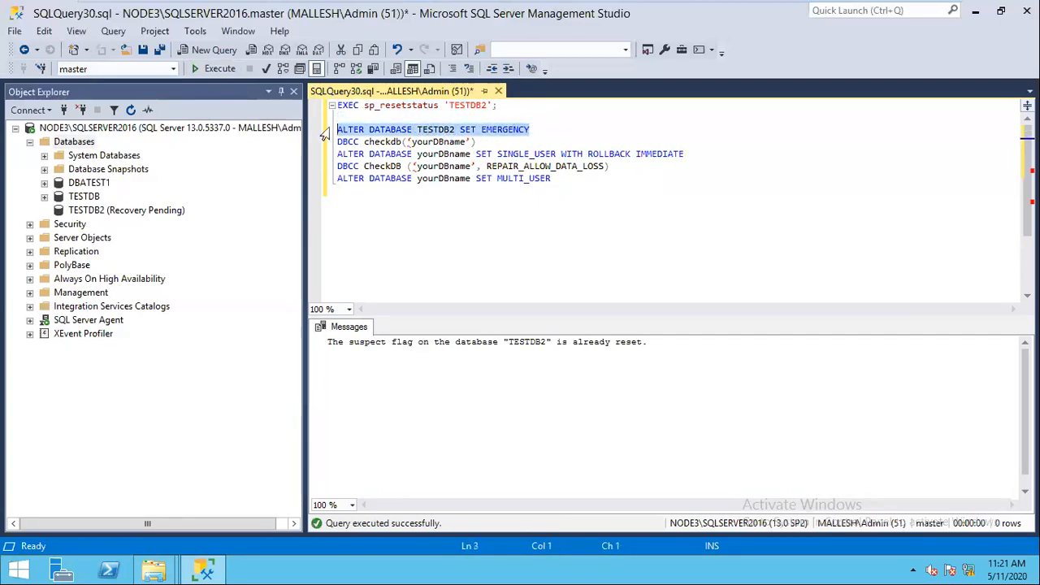
key(F5)
click(551, 129)
key(Return)
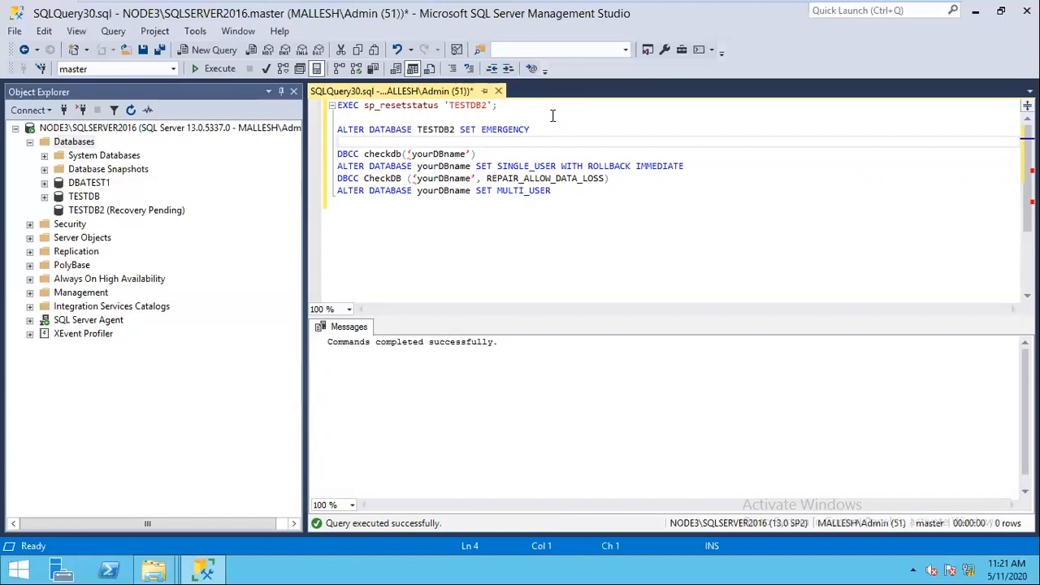
drag(542, 131, 315, 131)
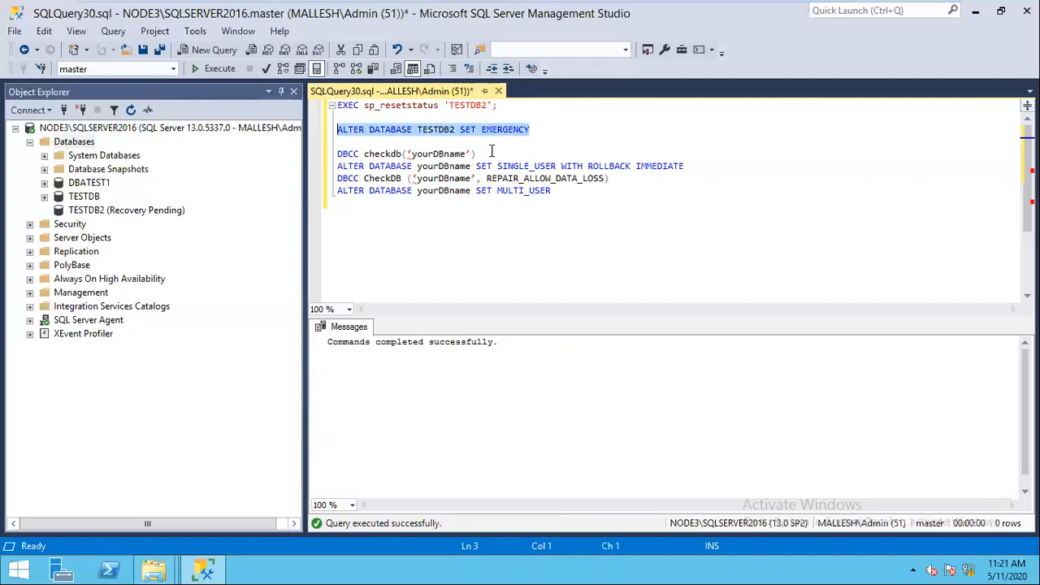
Step: Edit the call to DBCC checkdb('TESTDB2') and run the consistency check
drag(469, 154, 408, 153)
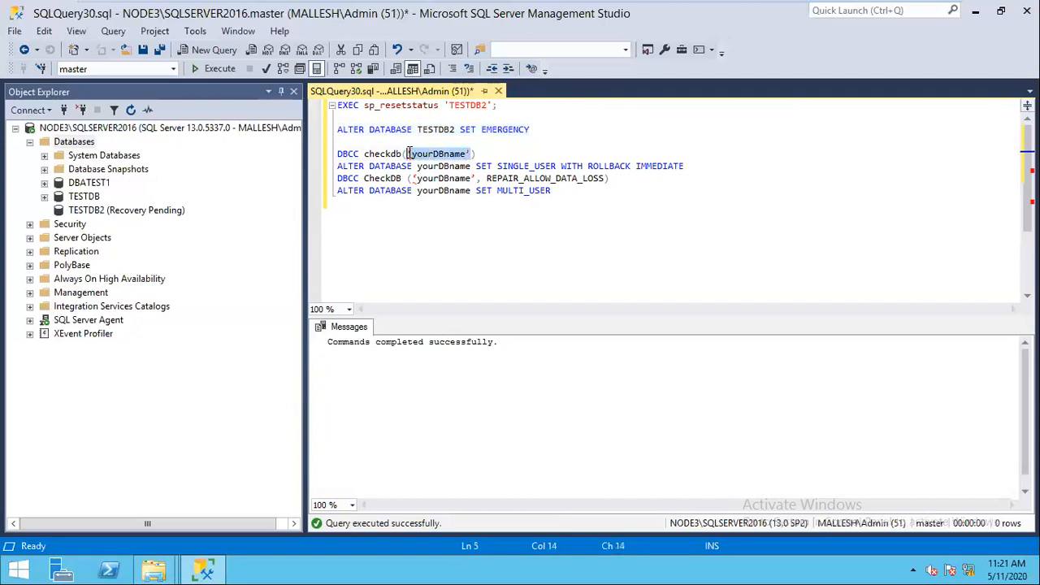
key(BackSpace)
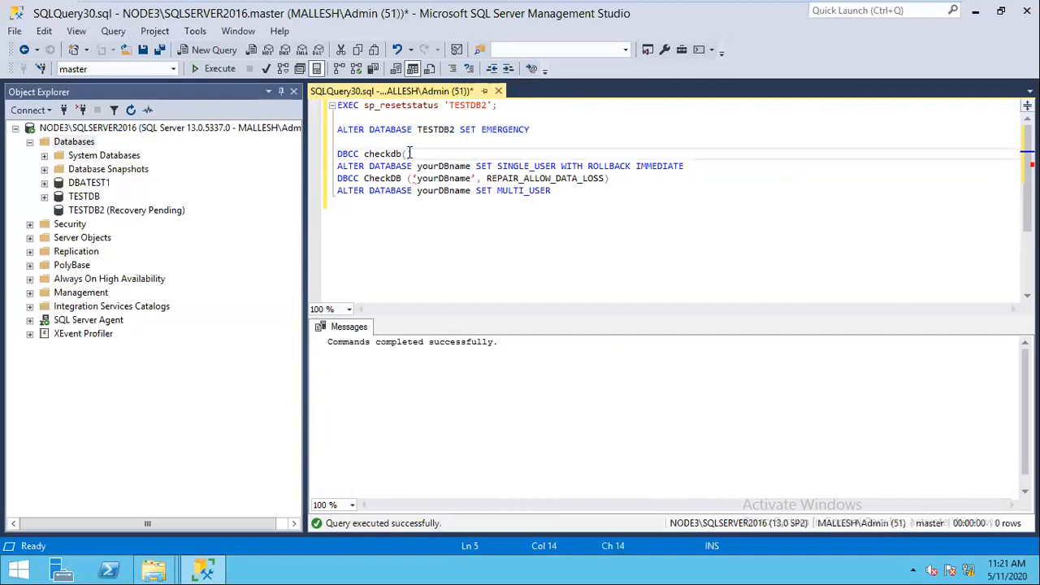
text('')
key(Left)
click(434, 154)
key(Return)
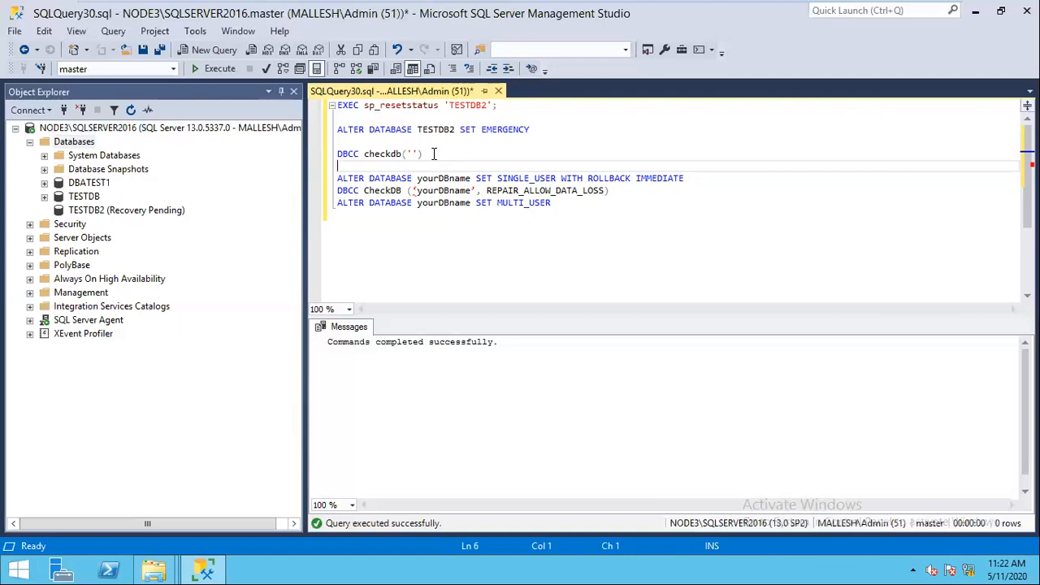
click(413, 154)
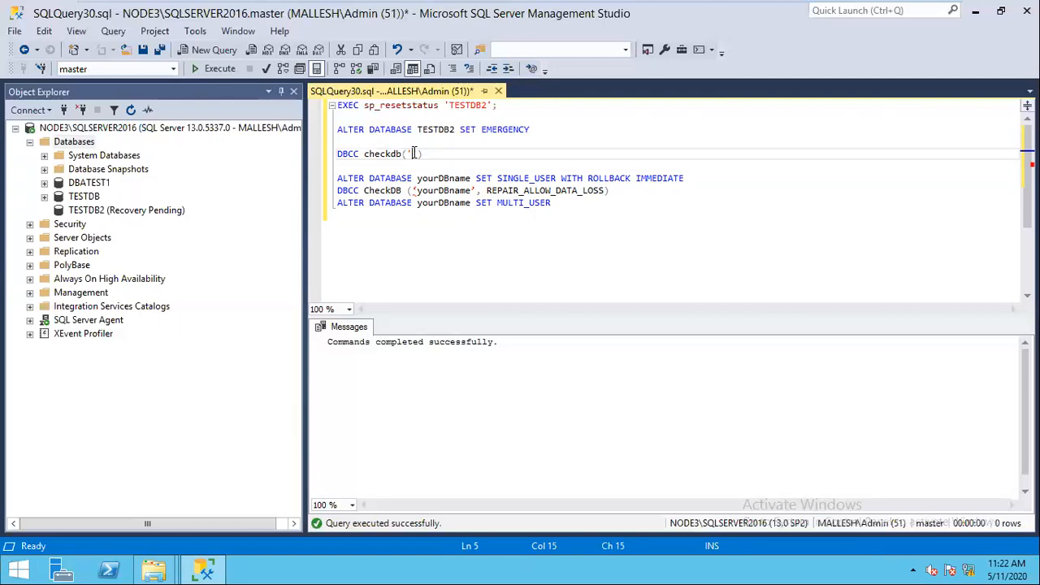
text(TESTDB2)
drag(478, 154, 313, 141)
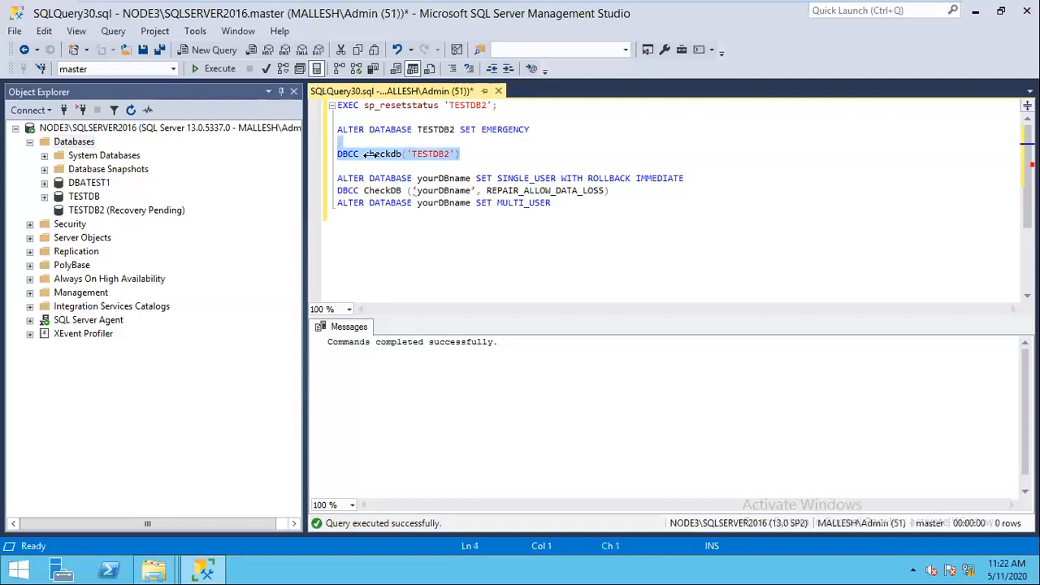
click(216, 69)
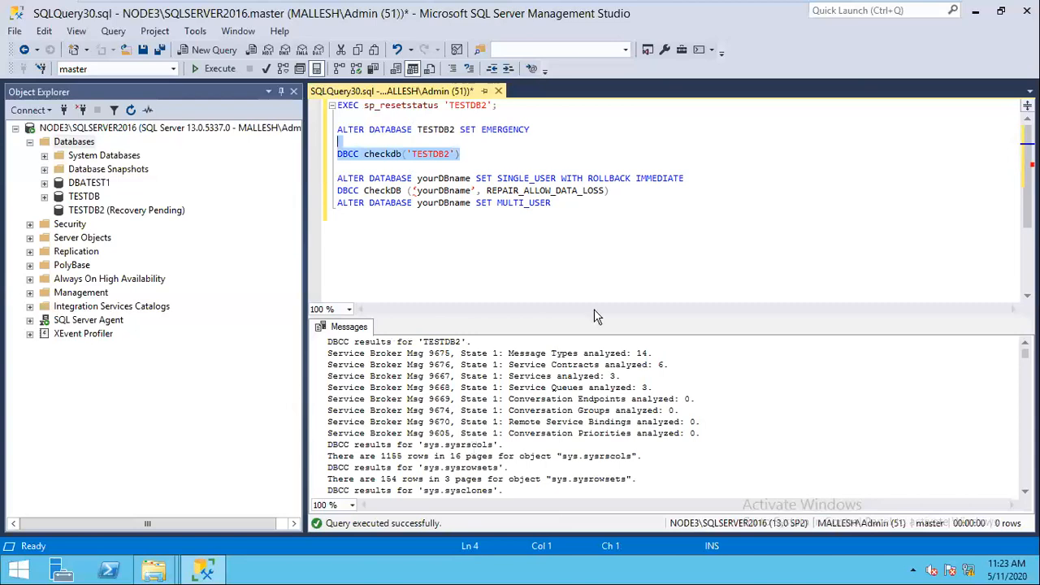
click(692, 247)
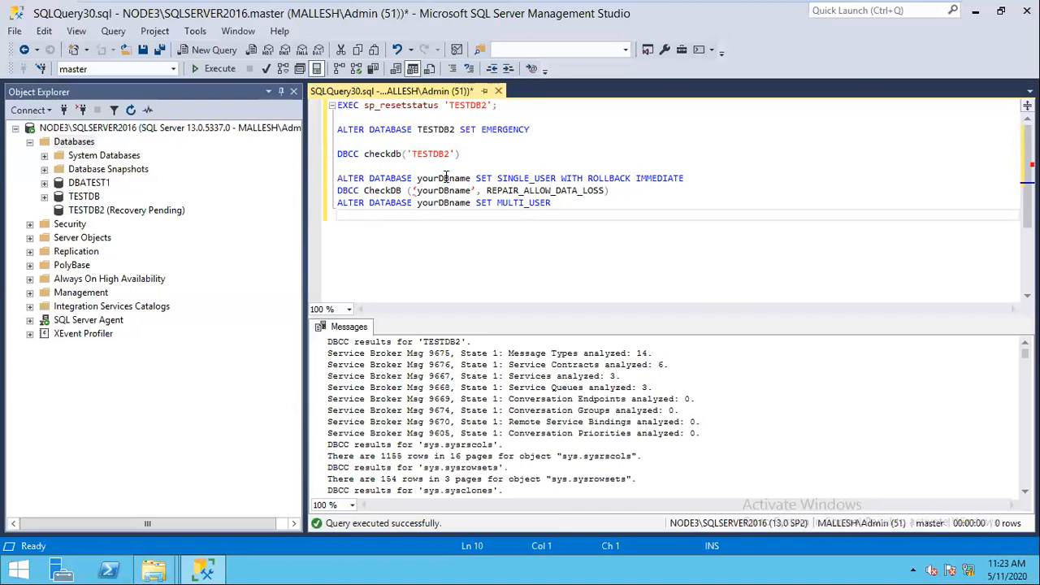
Step: Set TESTDB2 to SINGLE_USER WITH ROLLBACK IMMEDIATE and run that statement
double_click(445, 180)
text(TEST)
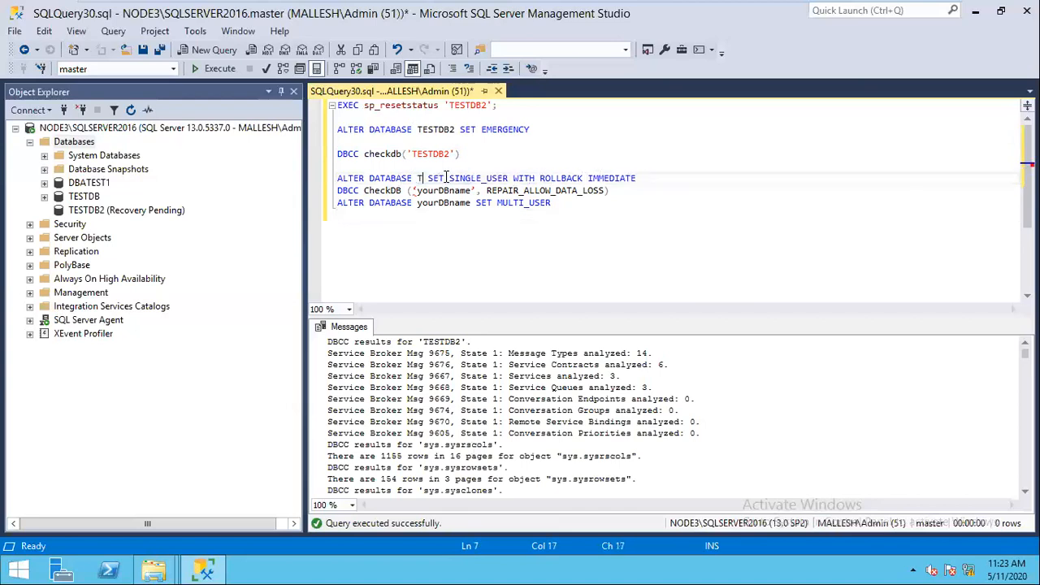
text(DB)
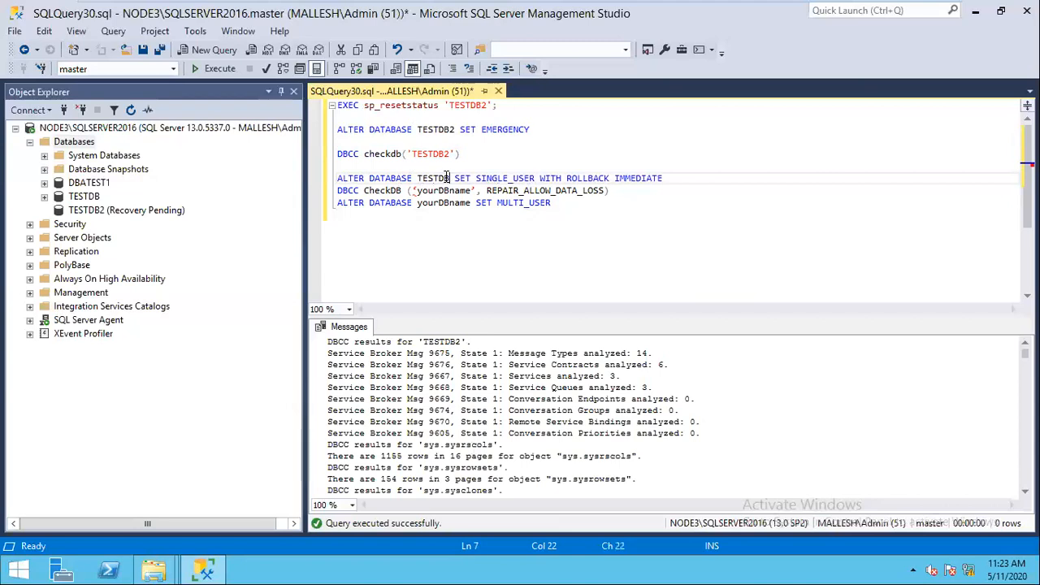
text(2)
click(683, 177)
key(Return)
drag(690, 178, 336, 179)
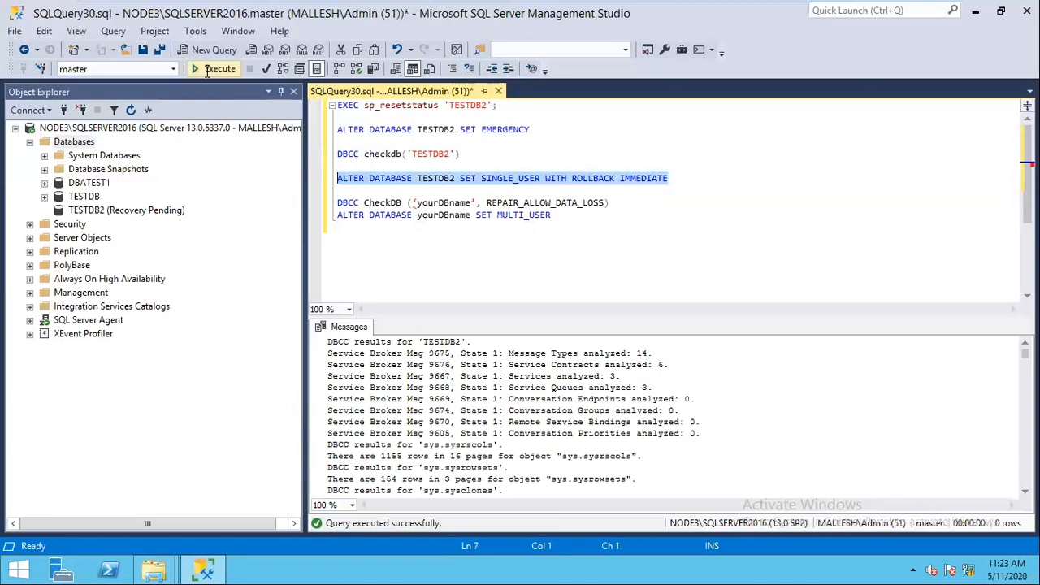
click(213, 69)
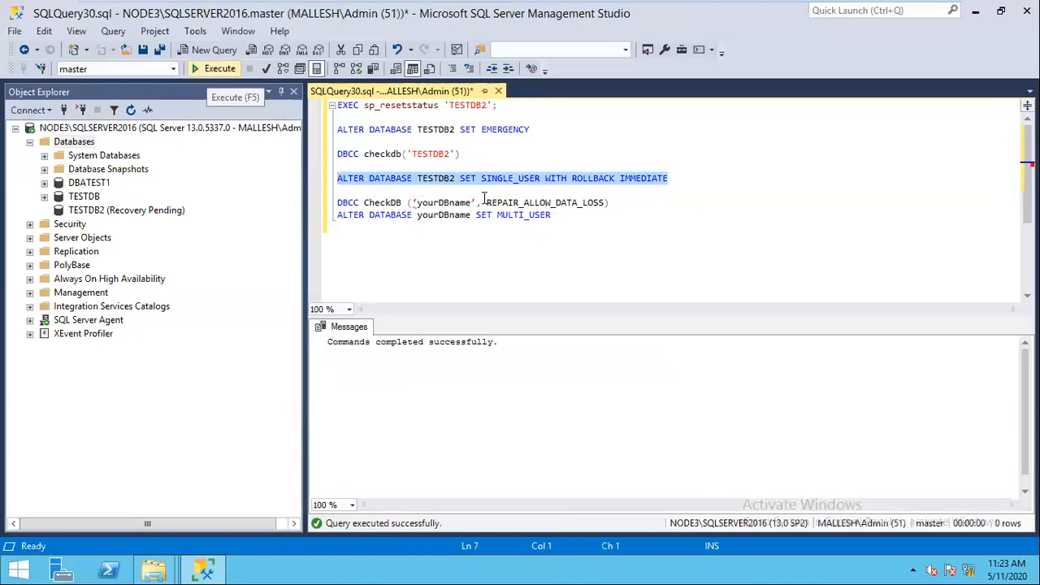
Step: Point the repair statement at TESTDB2 and select DBCC CheckDB ('TESTDB2', REPAIR_ALLOW_DATA_LOSS)
click(618, 207)
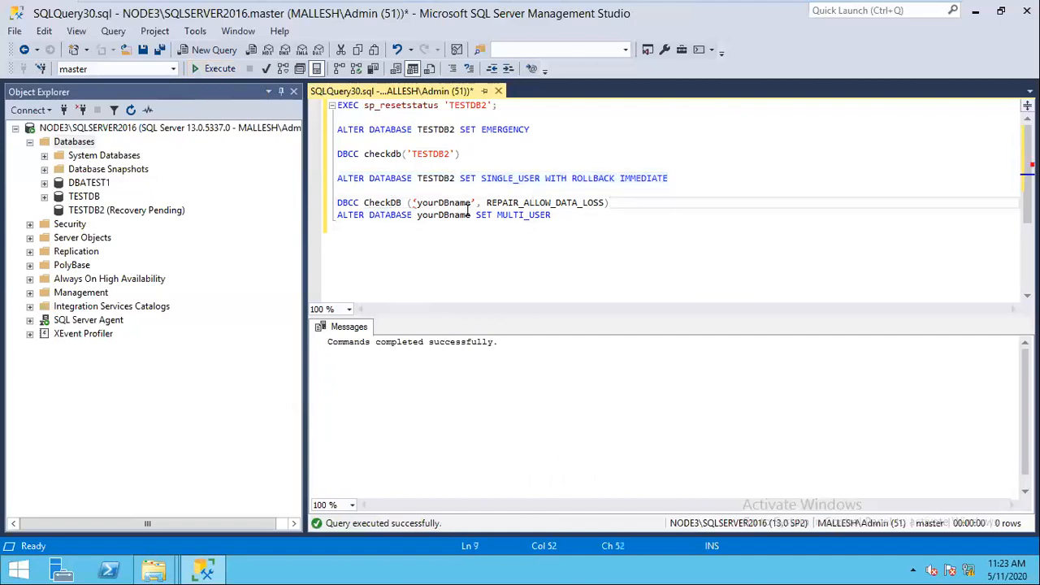
key(Return)
drag(471, 205, 413, 205)
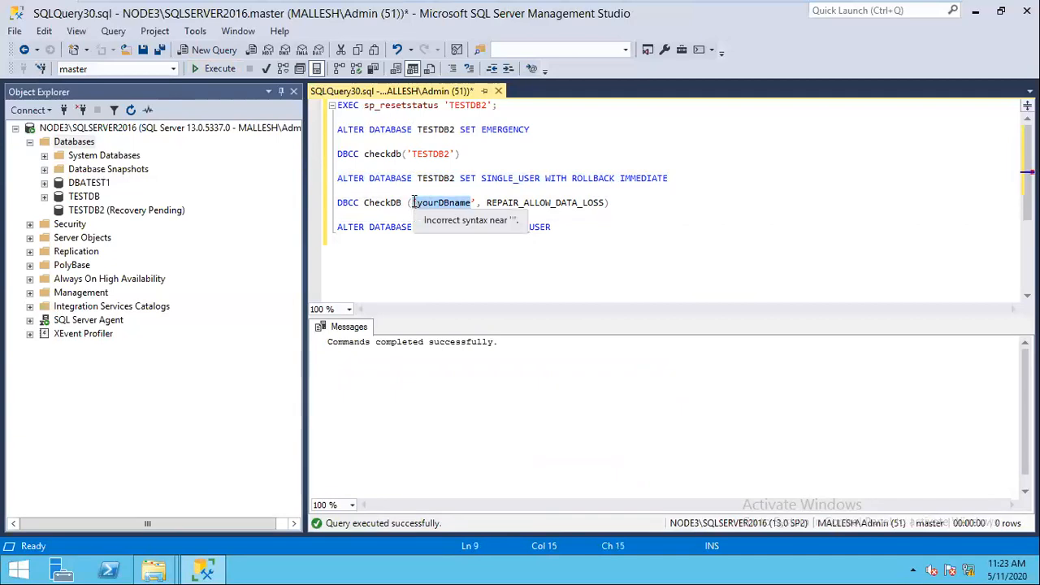
text(')
key(Right)
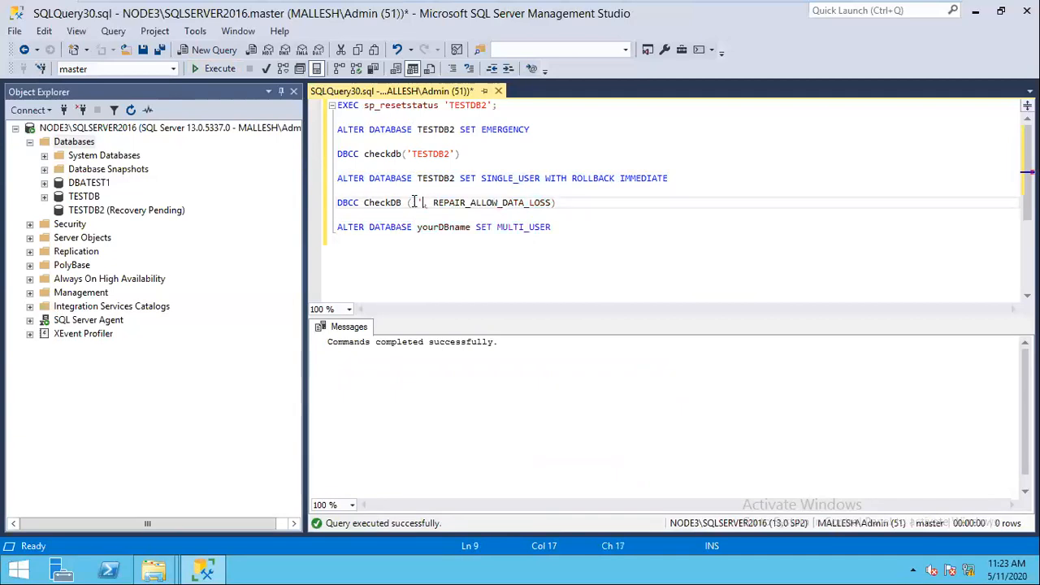
text(TESTDB)
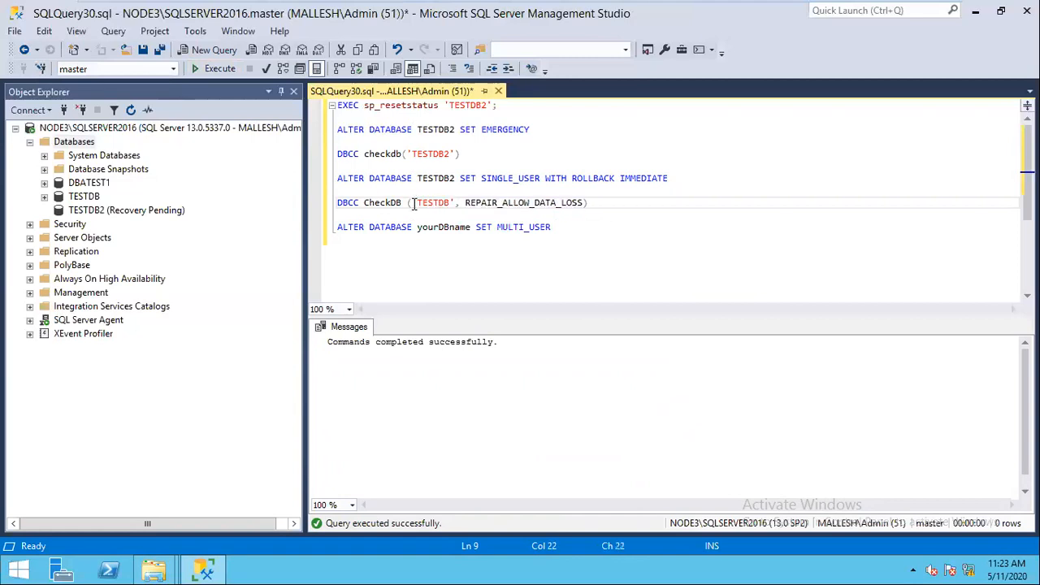
text(2)
click(605, 204)
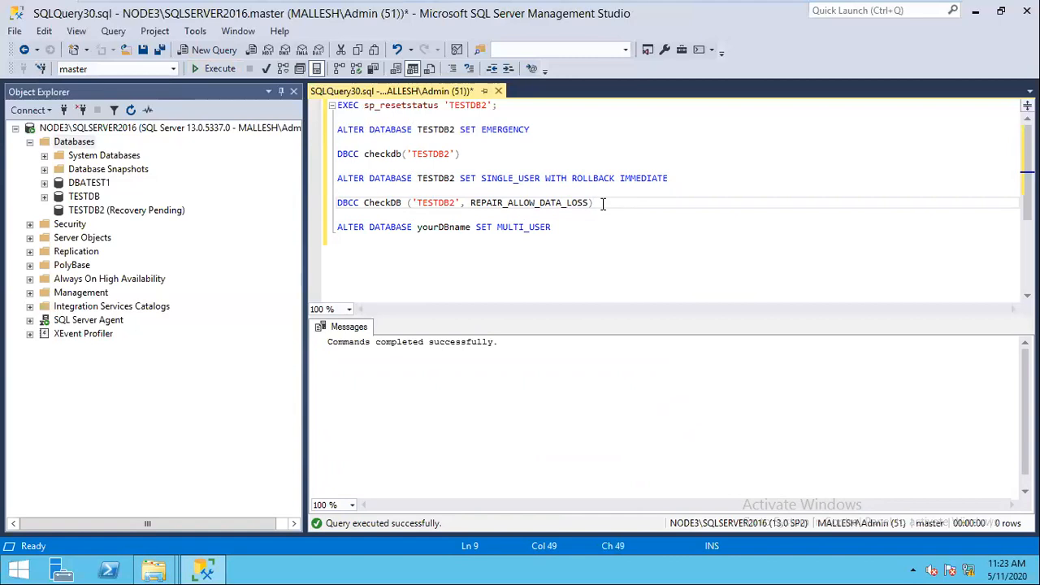
drag(601, 204, 337, 206)
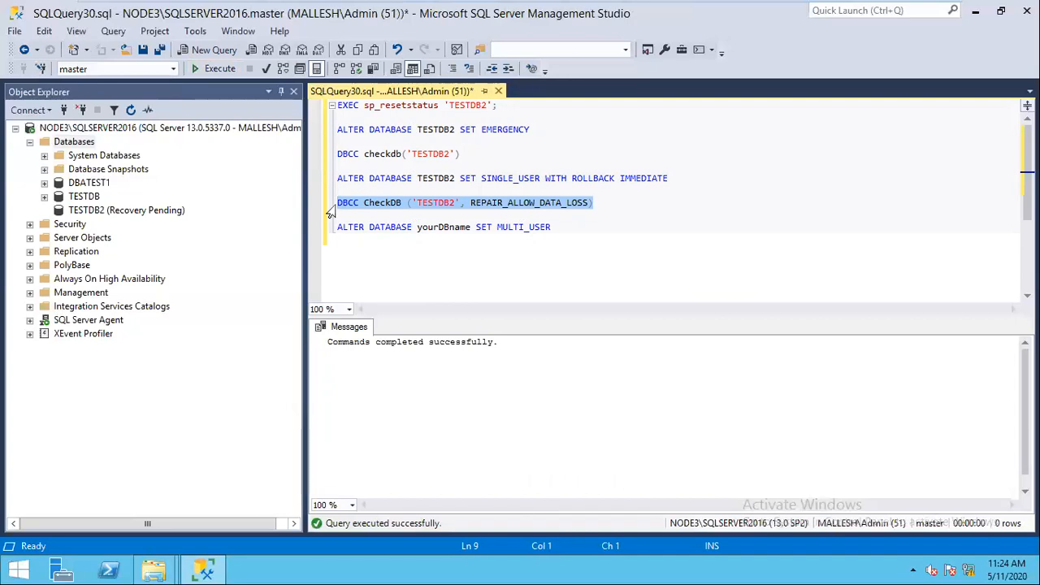
Step: Run the REPAIR_ALLOW_DATA_LOSS check on TESTDB2, then run ALTER DATABASE TESTDB2 SET MULTI_USER
click(213, 73)
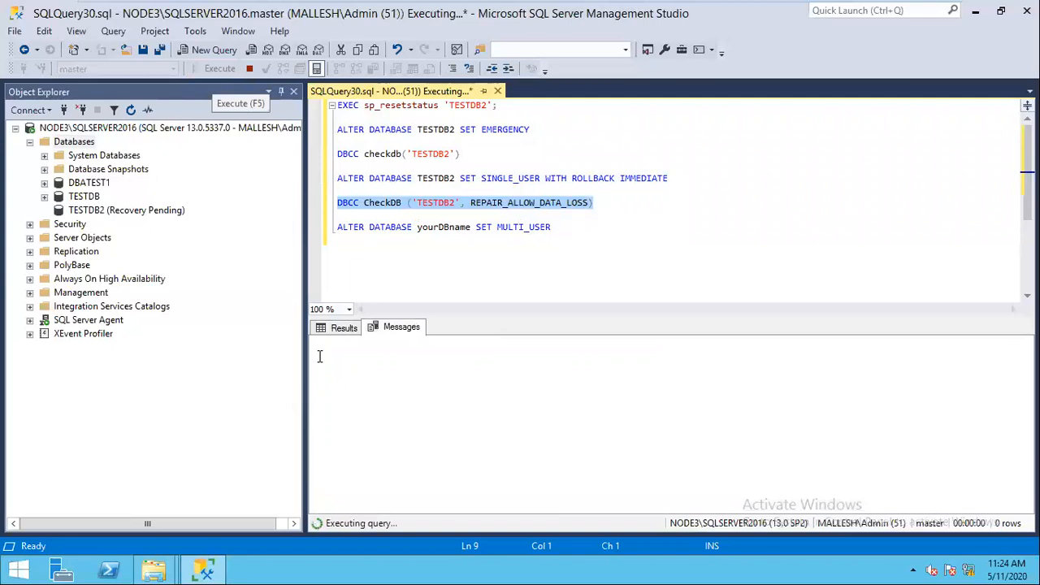
double_click(446, 228)
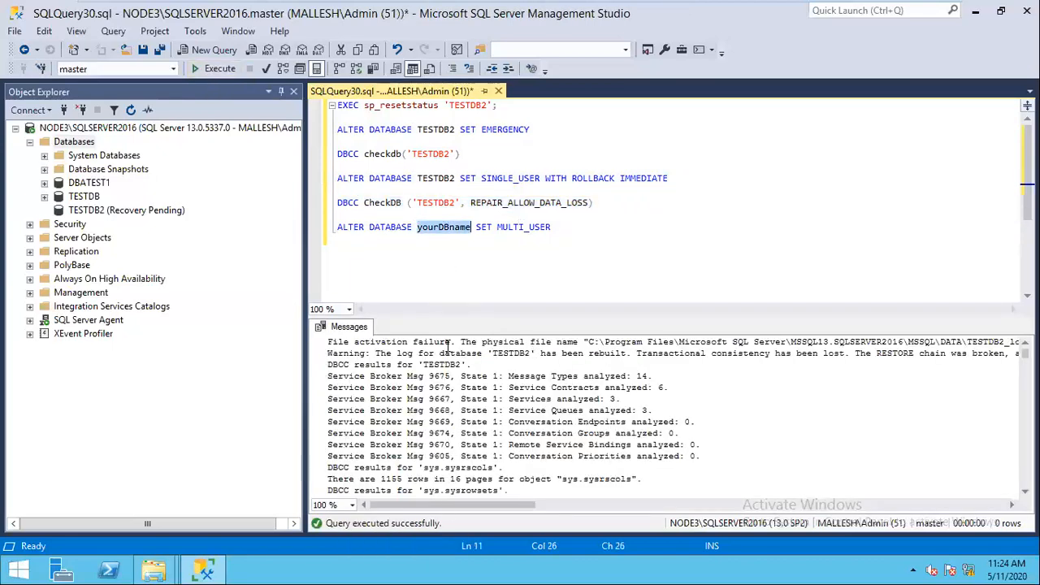
text(TESTDB)
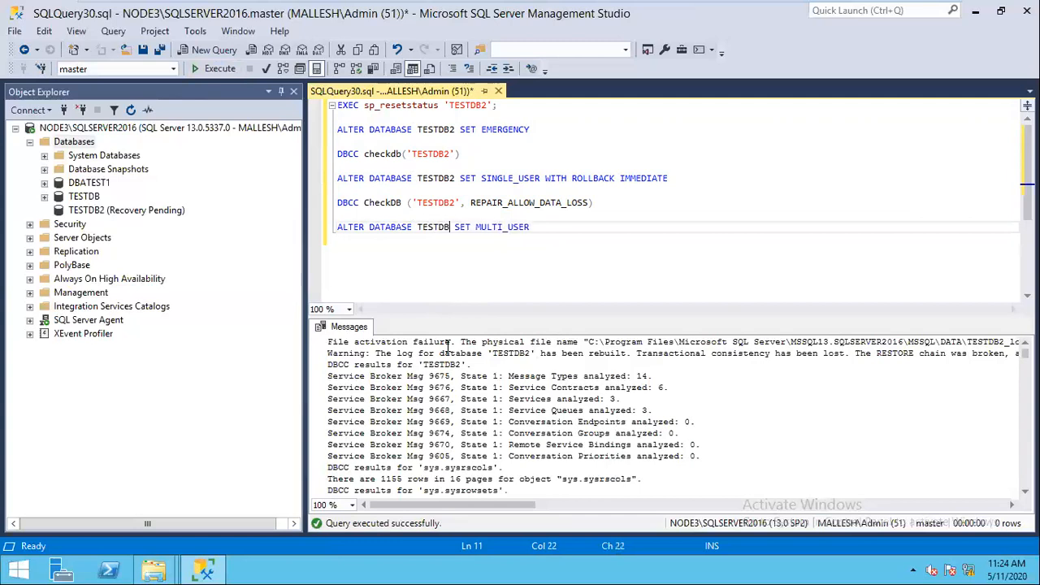
text(2)
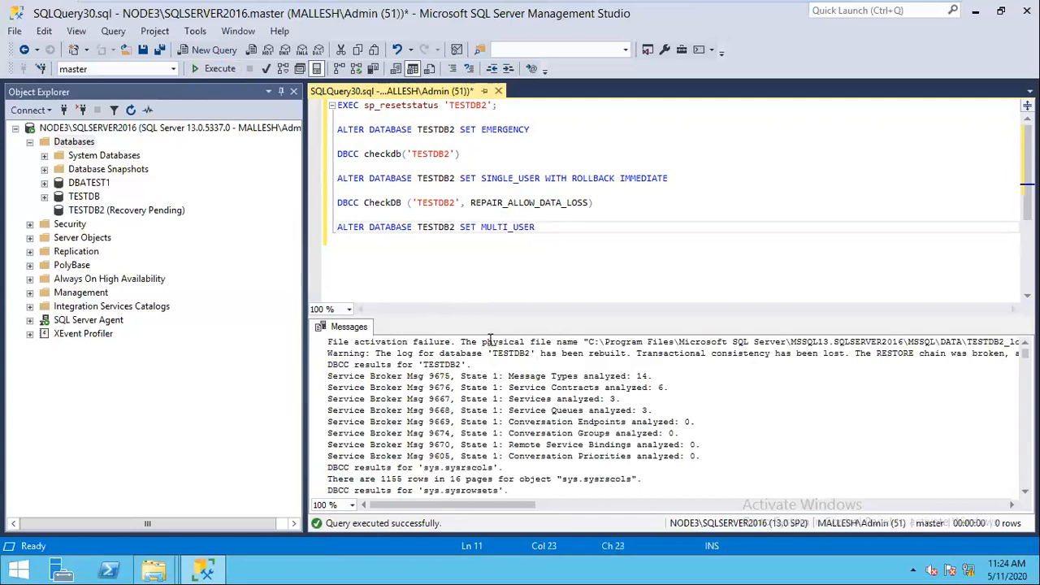
click(559, 237)
drag(307, 236, 307, 212)
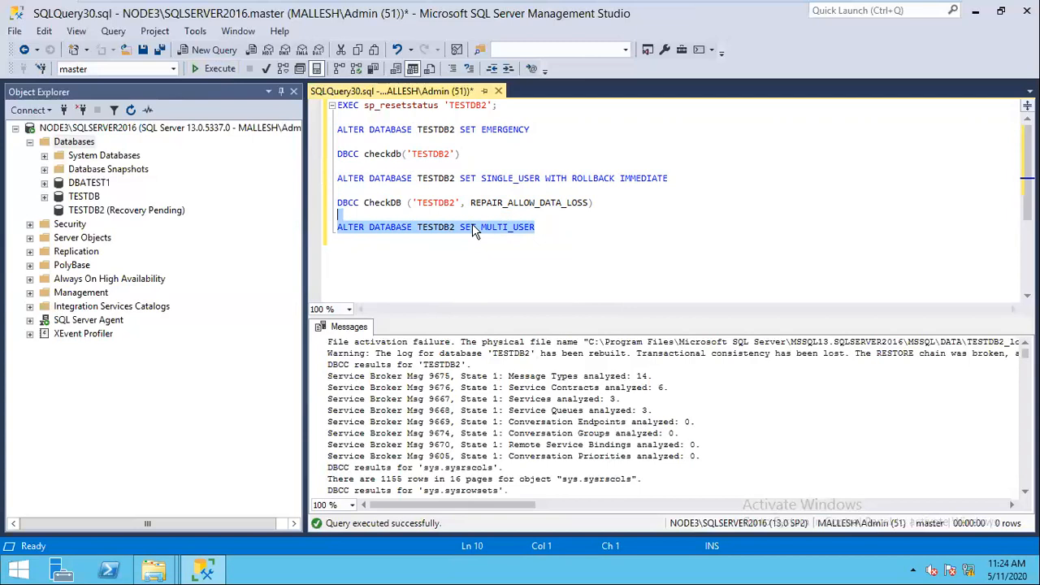
click(211, 73)
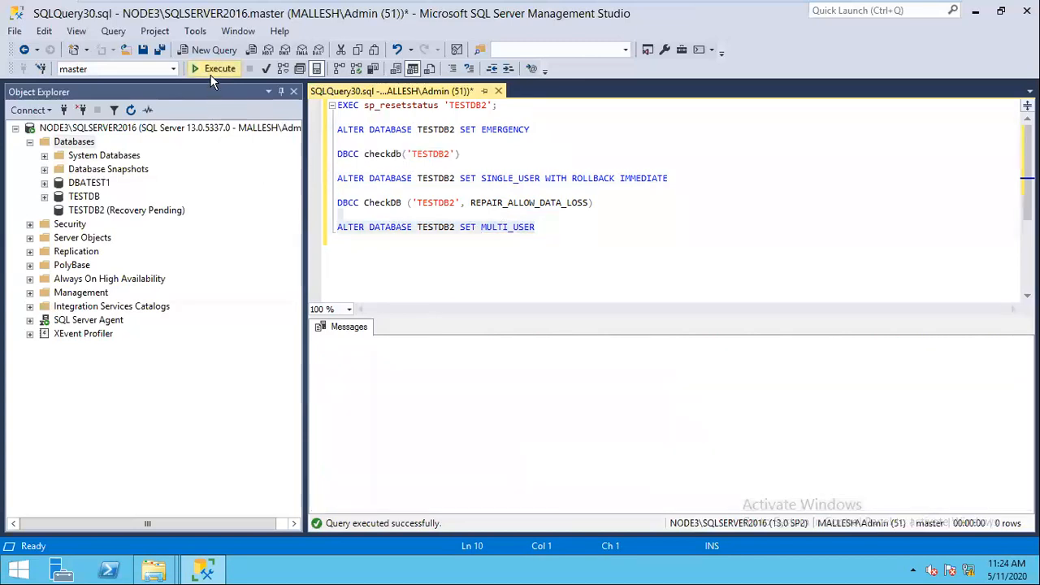
Step: Refresh the Databases list and expand TESTDB2's Tables to show dbo.TAB1 and dbo.TAB2
click(76, 143)
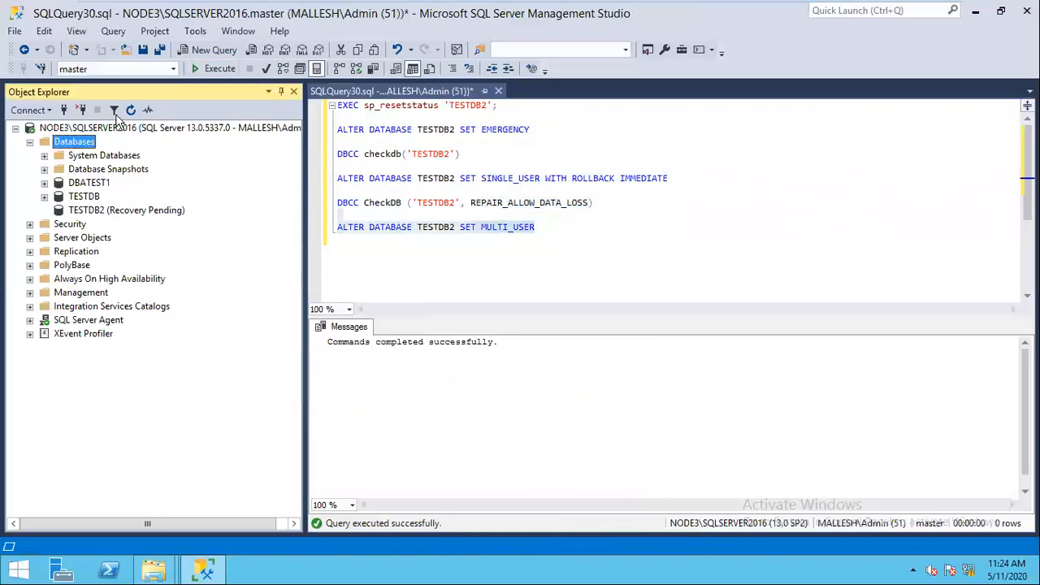
click(131, 111)
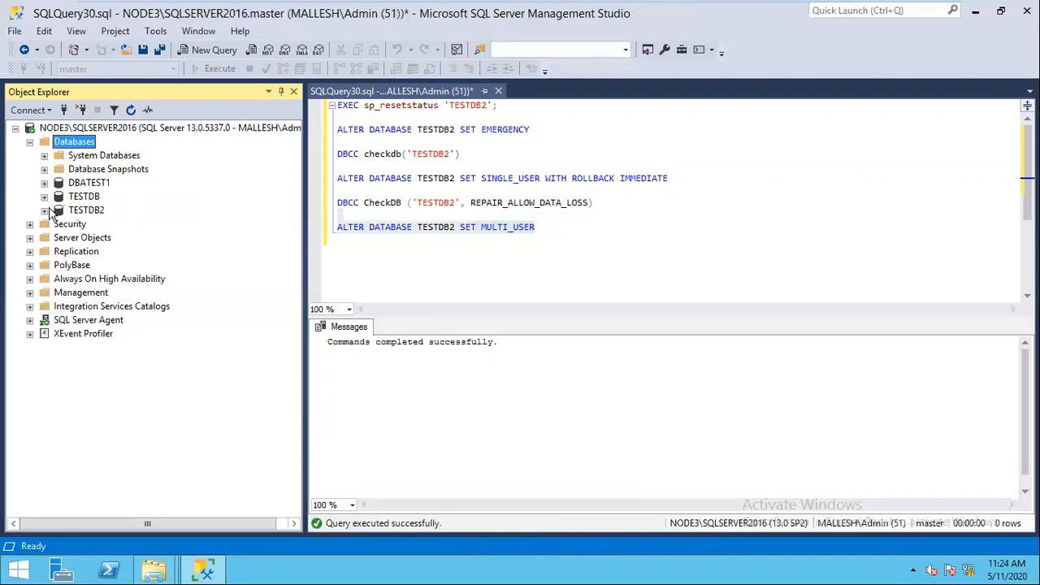
click(43, 210)
click(58, 237)
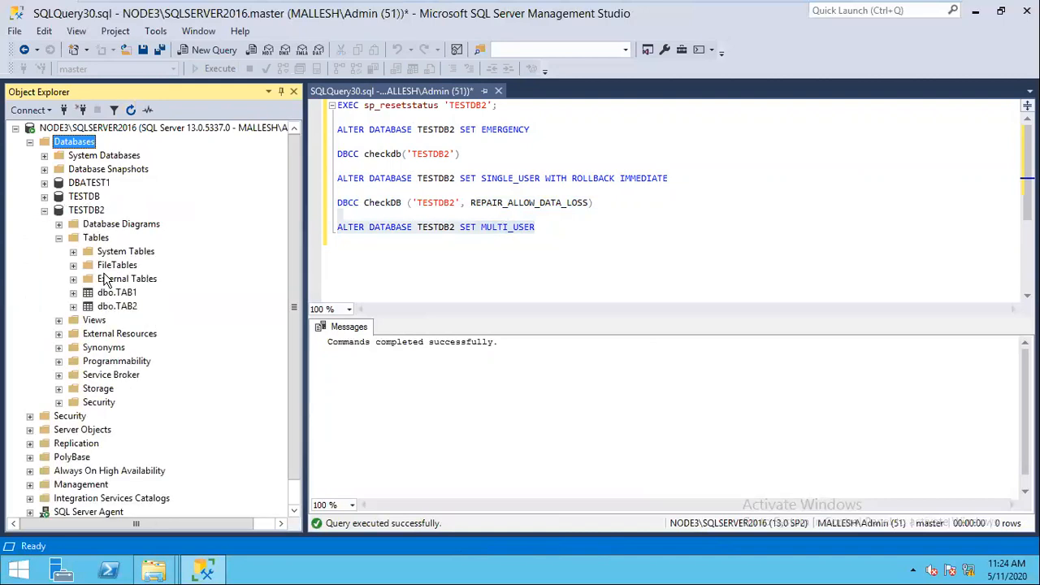
Step: Review the SET EMERGENCY and DBCC checkdb statements, then refresh TESTDB2 and re-expand its Tables
click(390, 250)
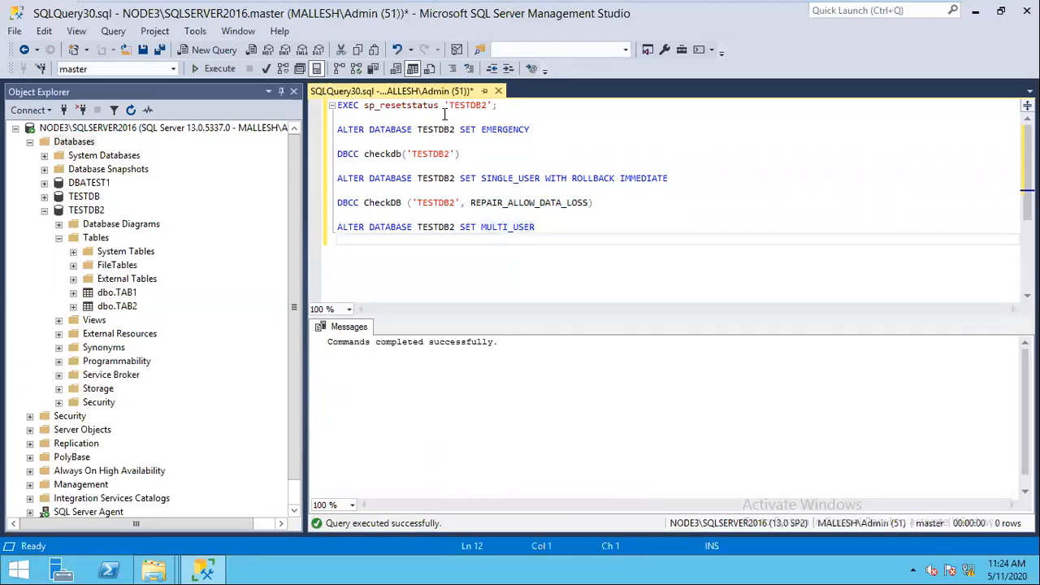
click(467, 107)
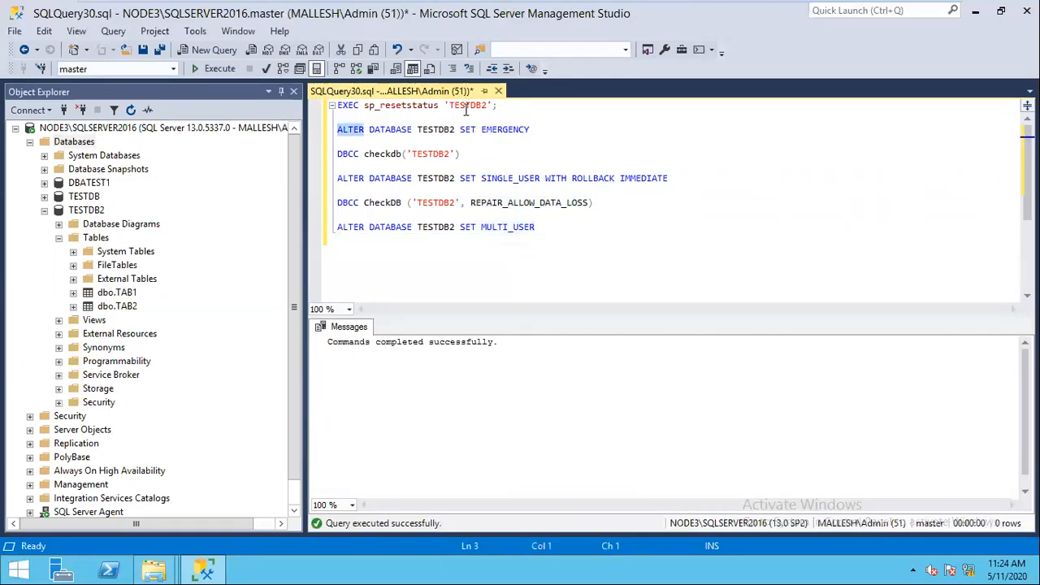
drag(529, 129, 312, 117)
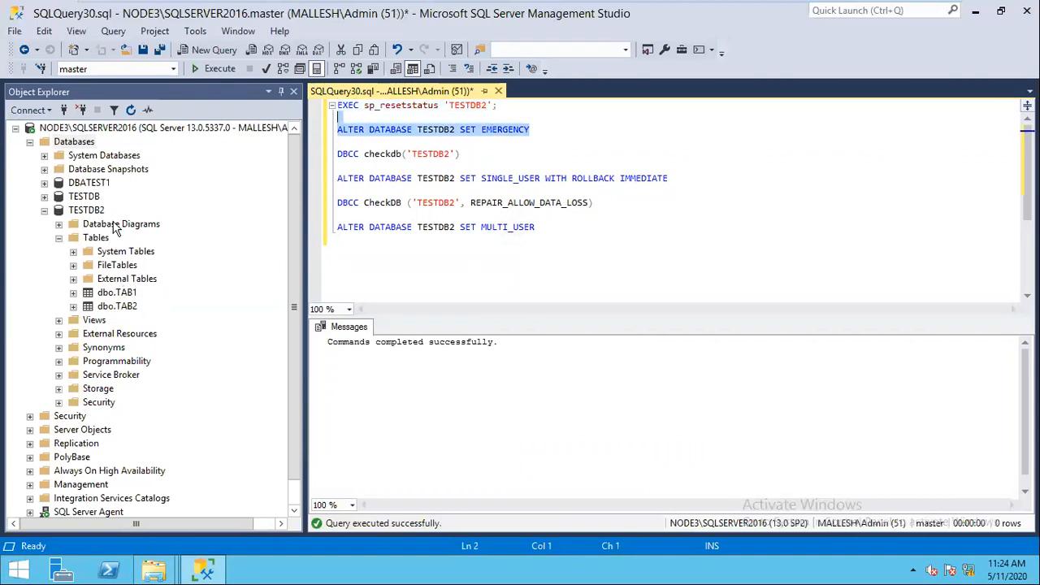
click(88, 210)
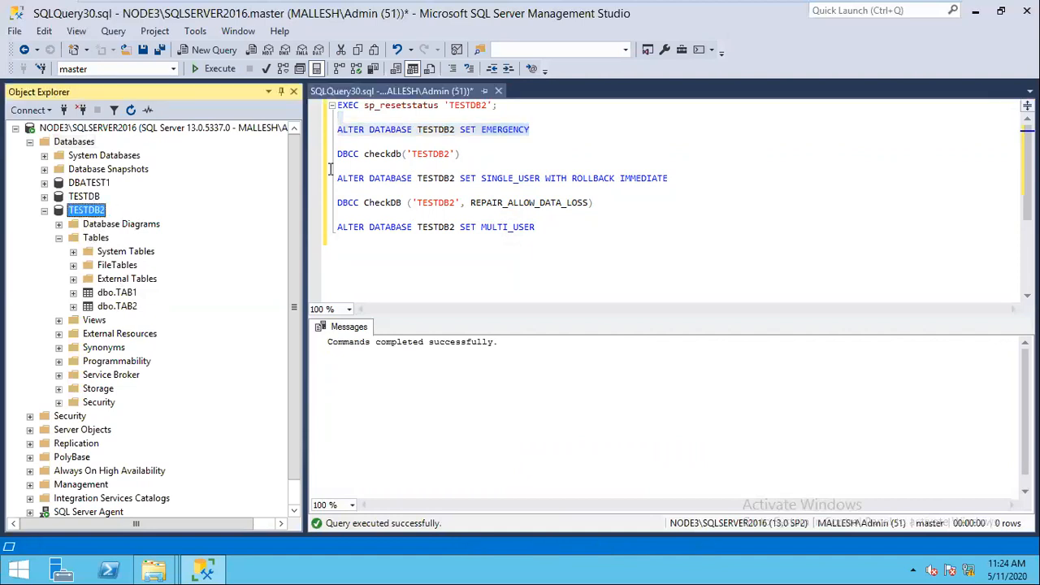
click(328, 154)
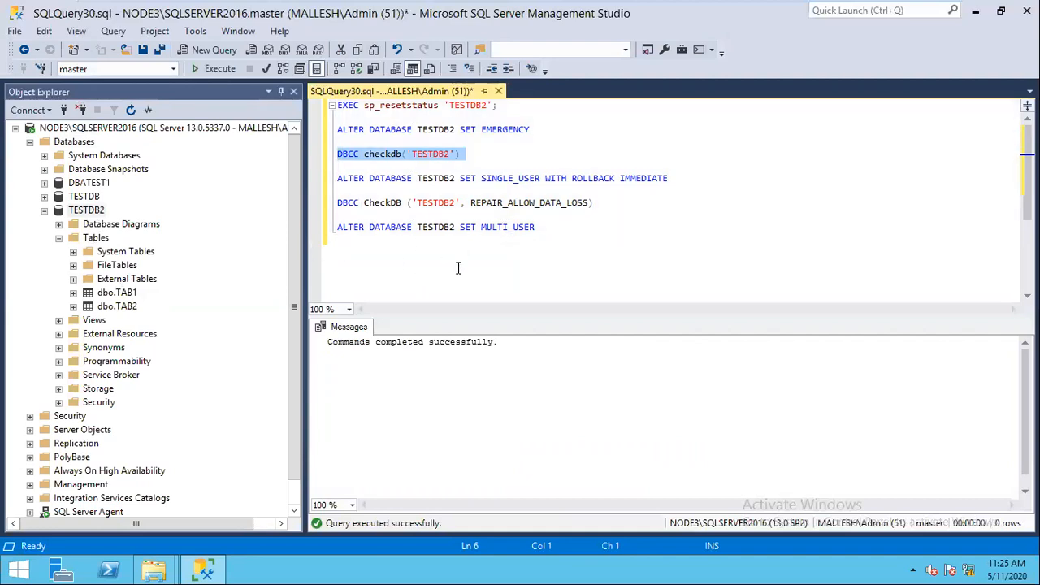
click(131, 110)
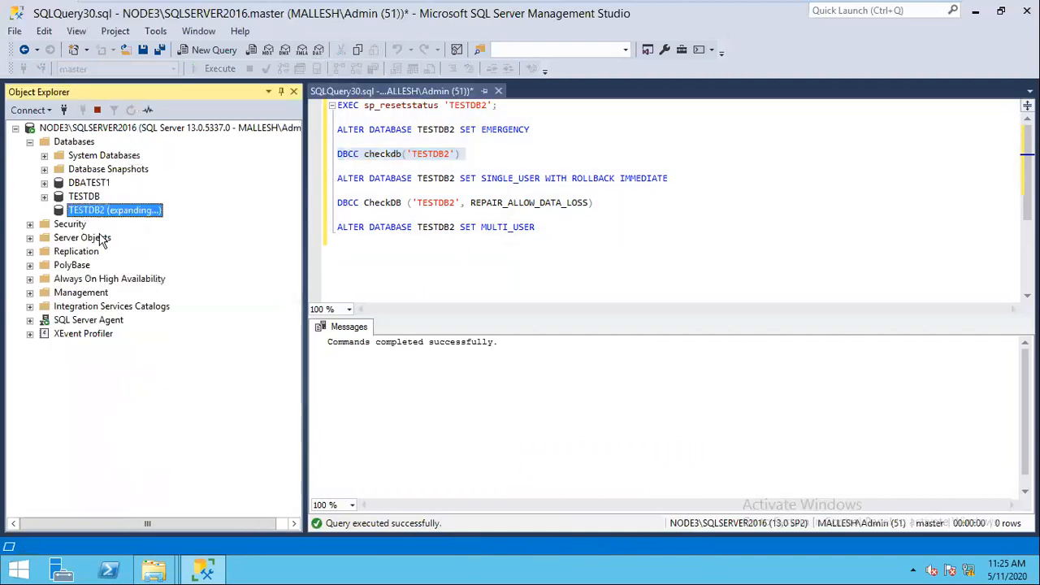
click(58, 237)
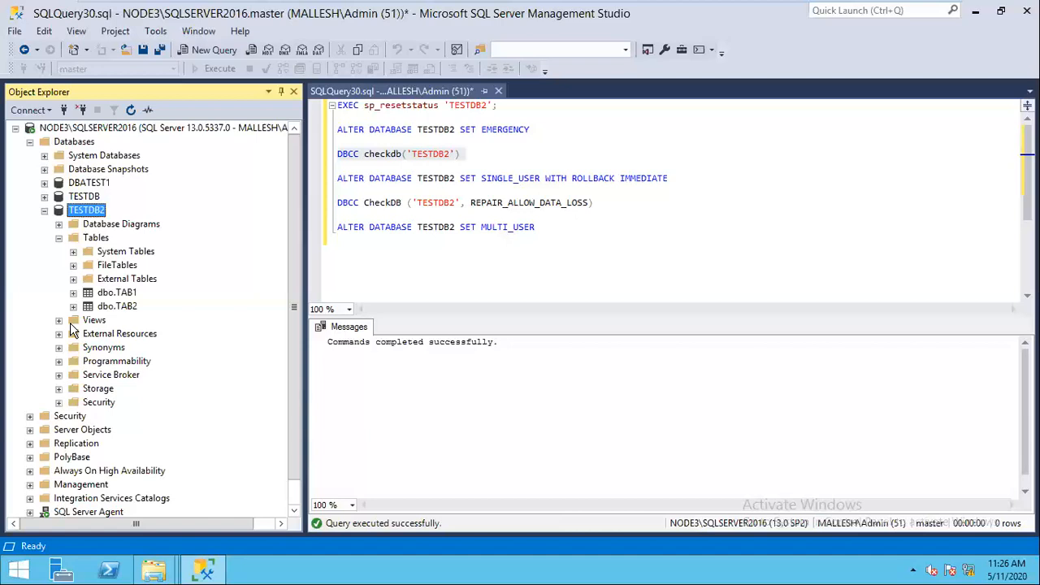
Step: Confirm TESTDB2's Tables list dbo.TAB1 and dbo.TAB2 after the repair
mouse_move(910, 15)
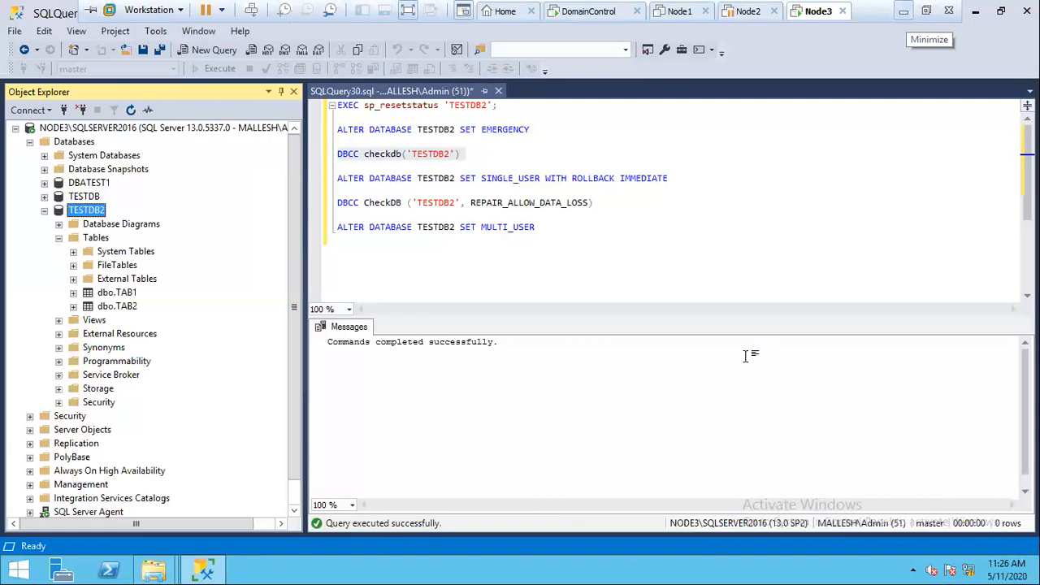
Step: Leave the VMware full-screen window, scroll through the Restore and recovery notes, and close Word
click(903, 11)
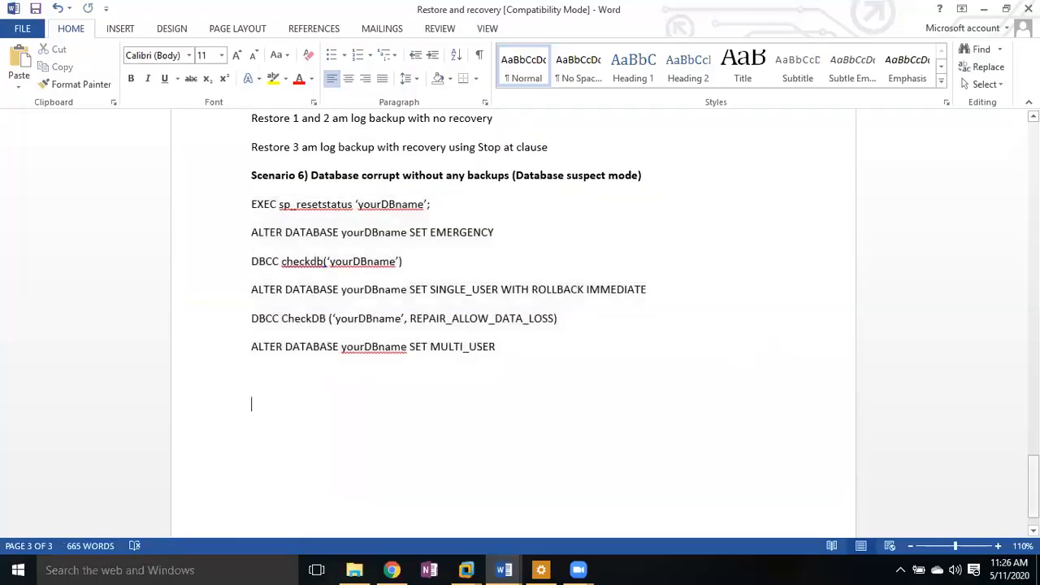
drag(1033, 497, 1033, 488)
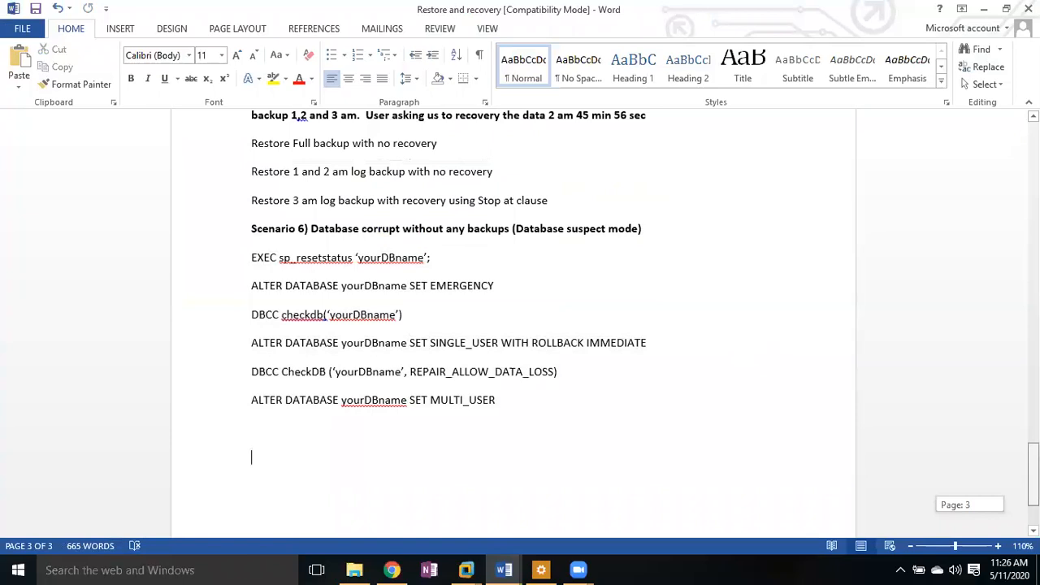
mouse_move(1033, 488)
mouse_down()
mouse_move(1033, 167)
mouse_move(1033, 480)
mouse_up()
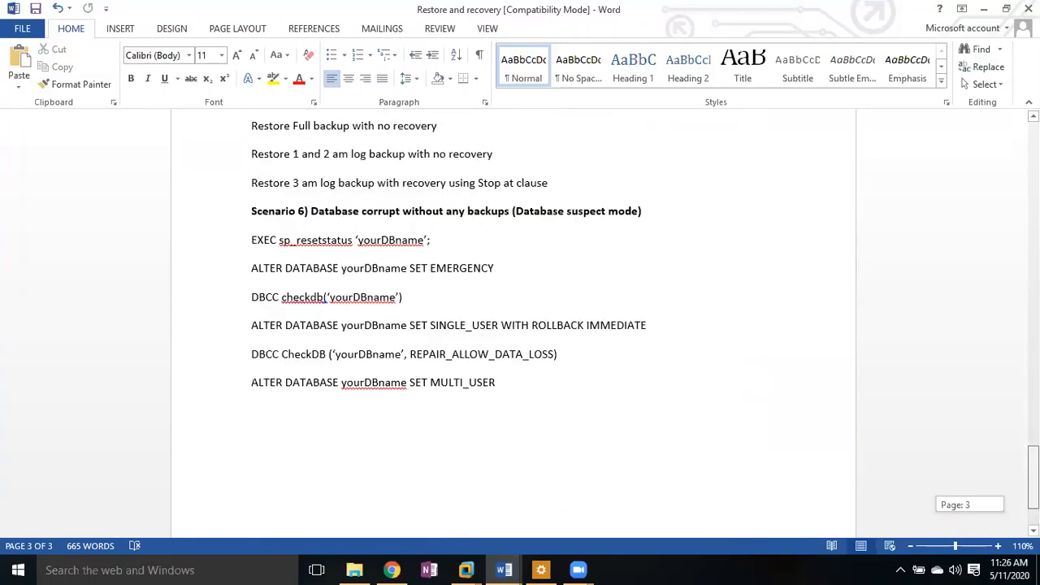
drag(1033, 479, 1032, 476)
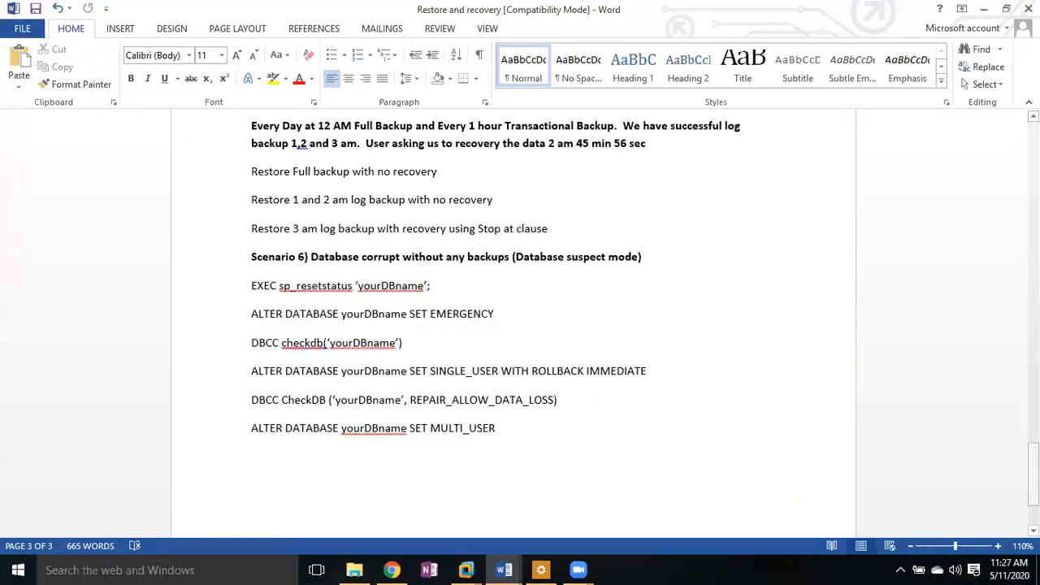
click(839, 46)
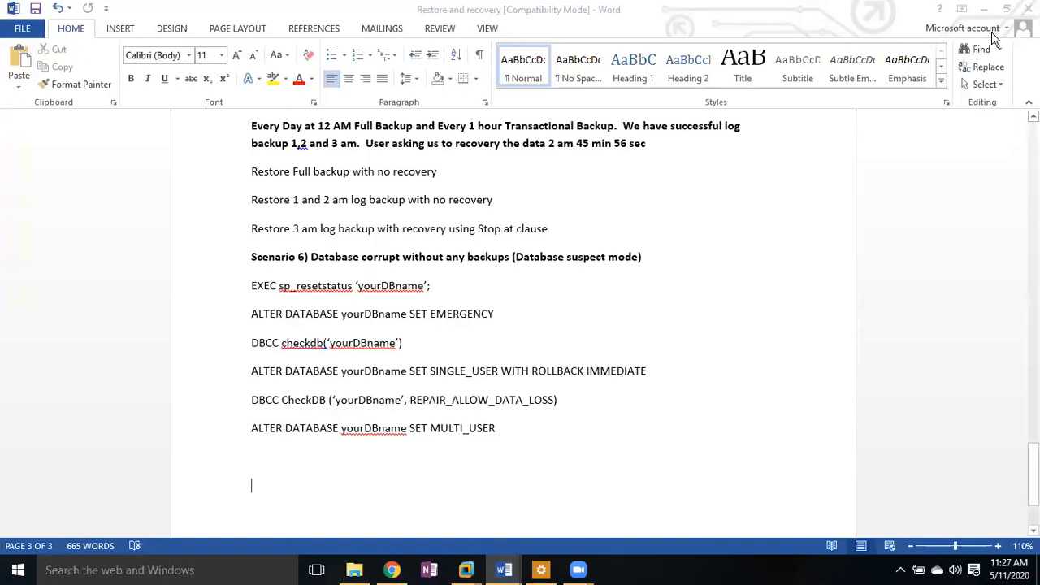
click(1028, 9)
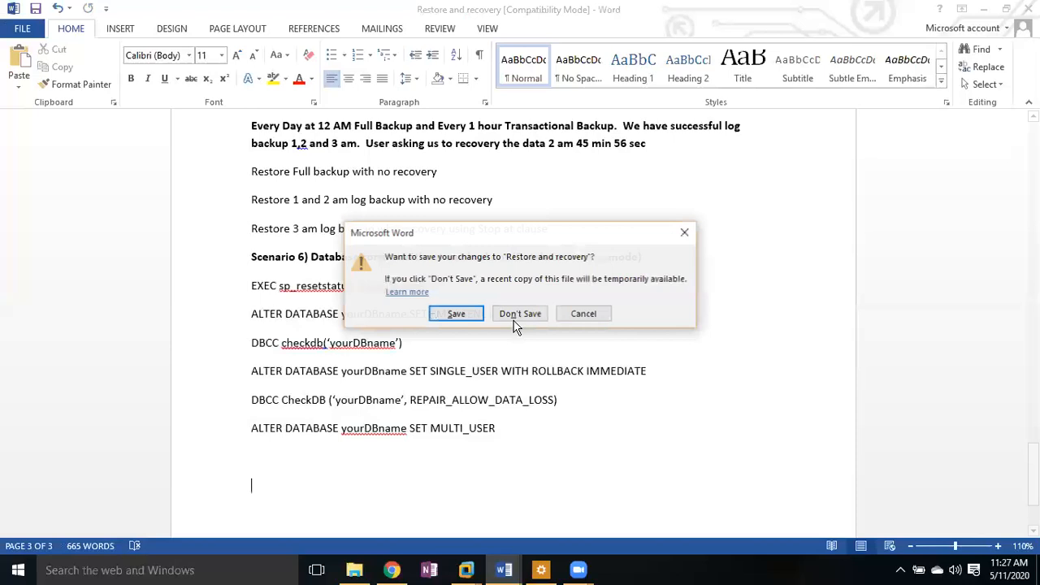
Step: Discard the changes to the Restore and recovery notes with Don't Save
click(514, 320)
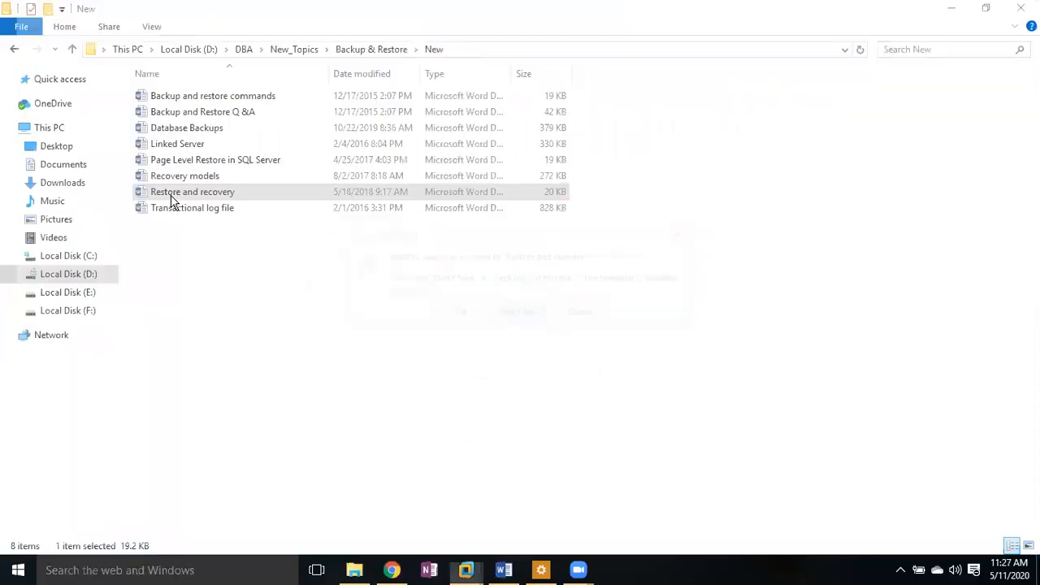